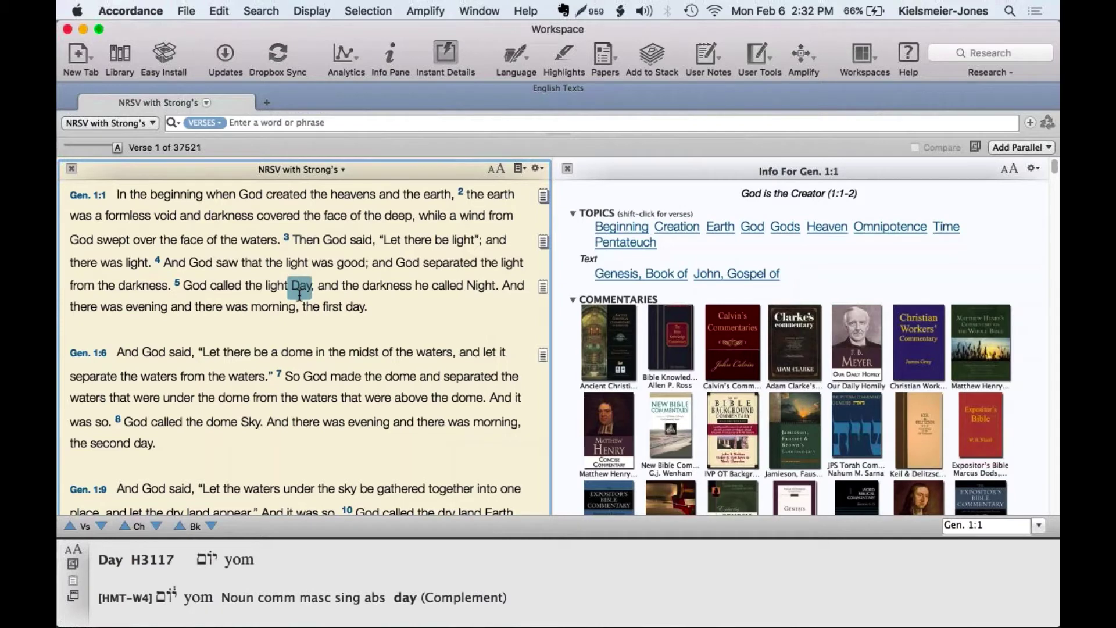
- Enlarge the text of the NRSV with Strong's pane by one size
left_click(300, 295)
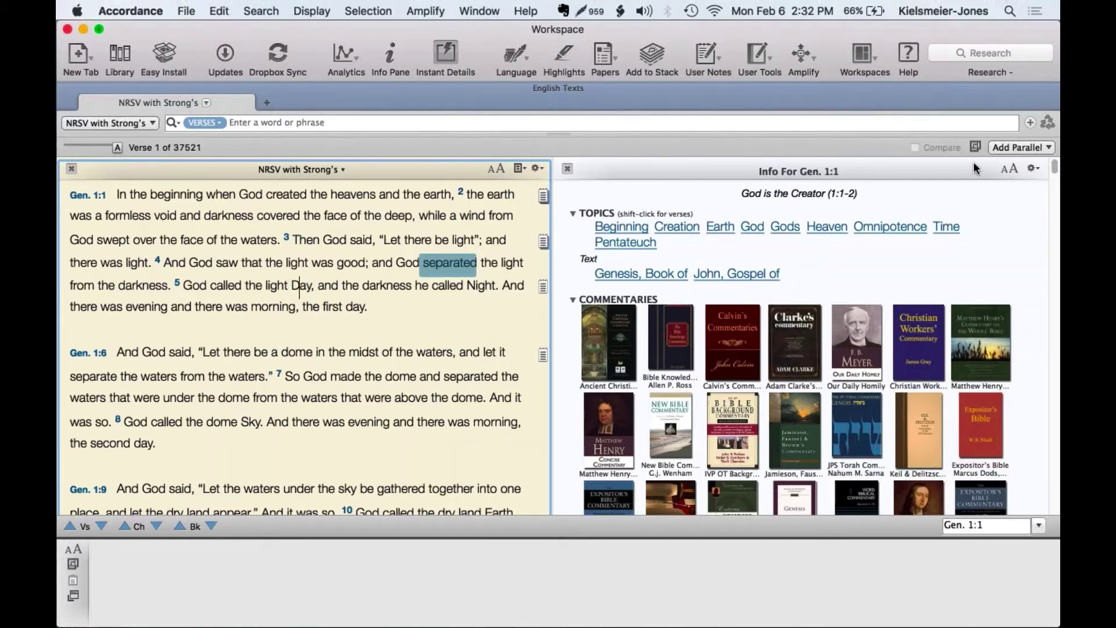
left_click(409, 311)
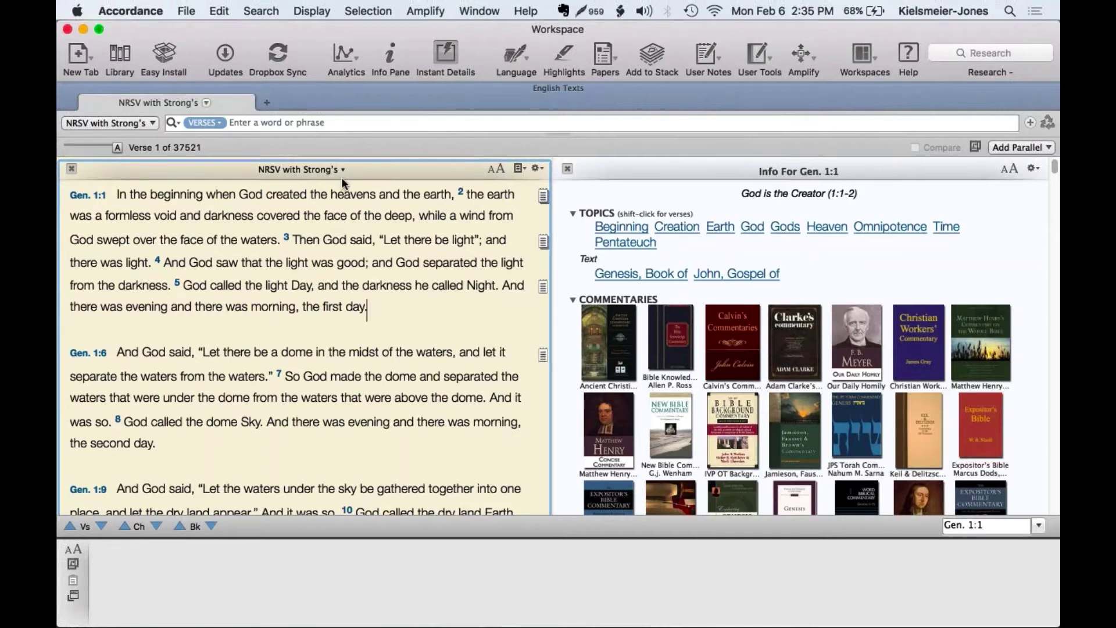
left_click(359, 216)
mouse_move(437, 194)
mouse_move(392, 213)
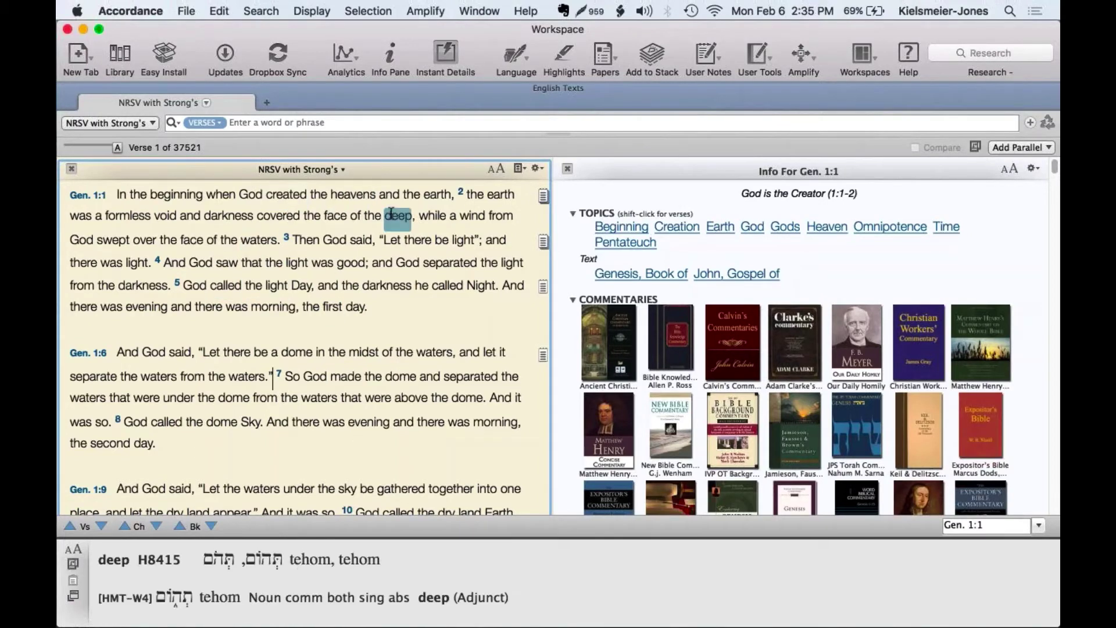
left_click(501, 168)
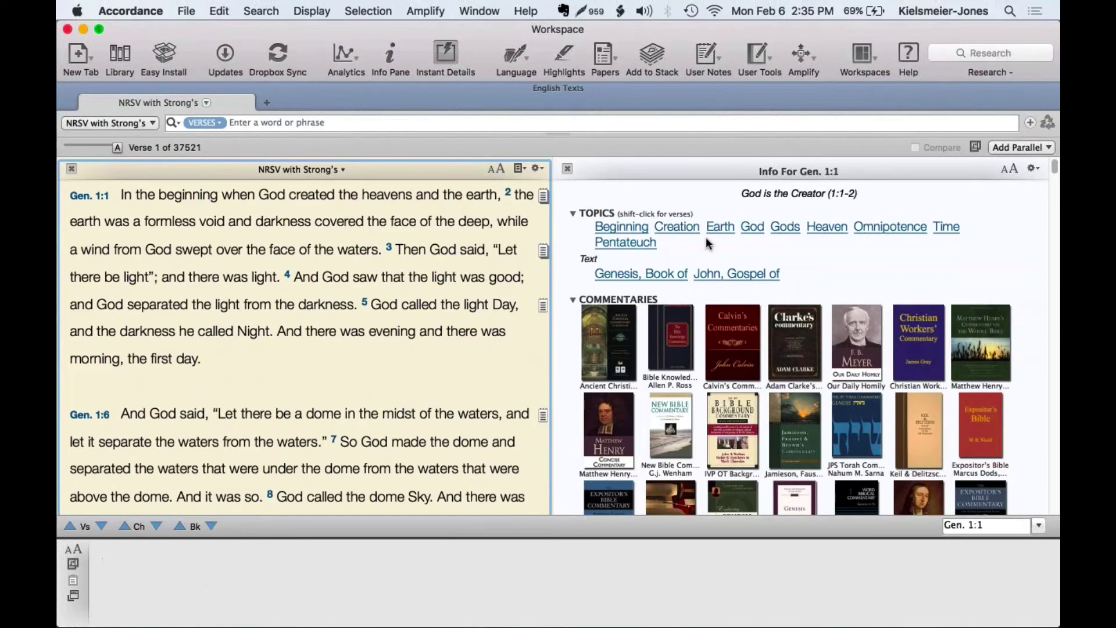
- Collapse all resource sections in the Info Pane for Gen. 1:1, including Commentaries and Topics
mouse_move(643, 397)
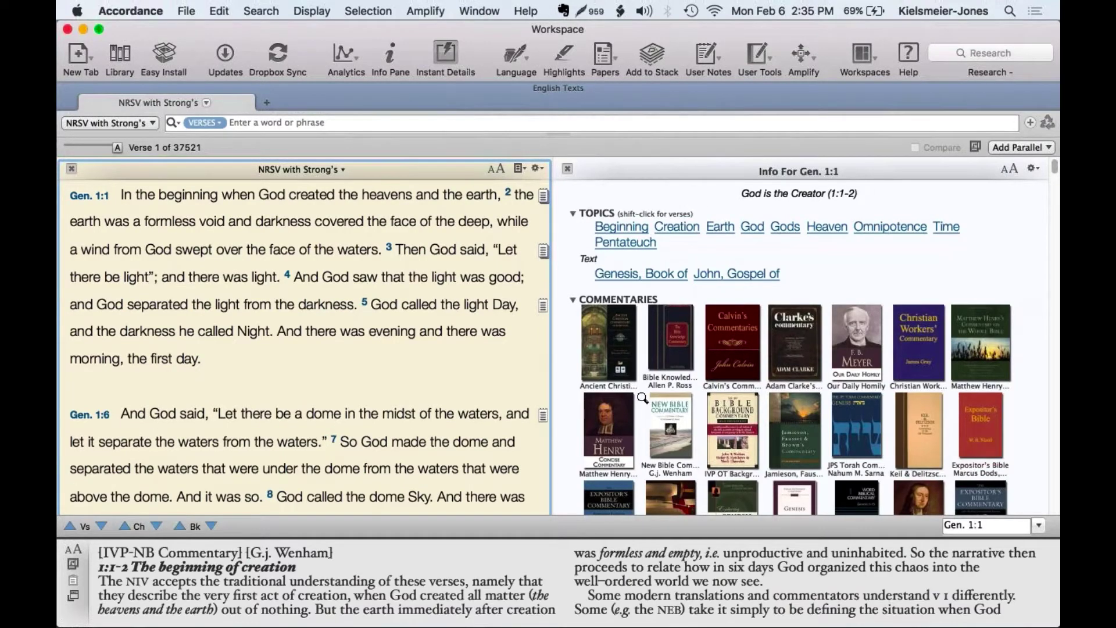
left_click(573, 300)
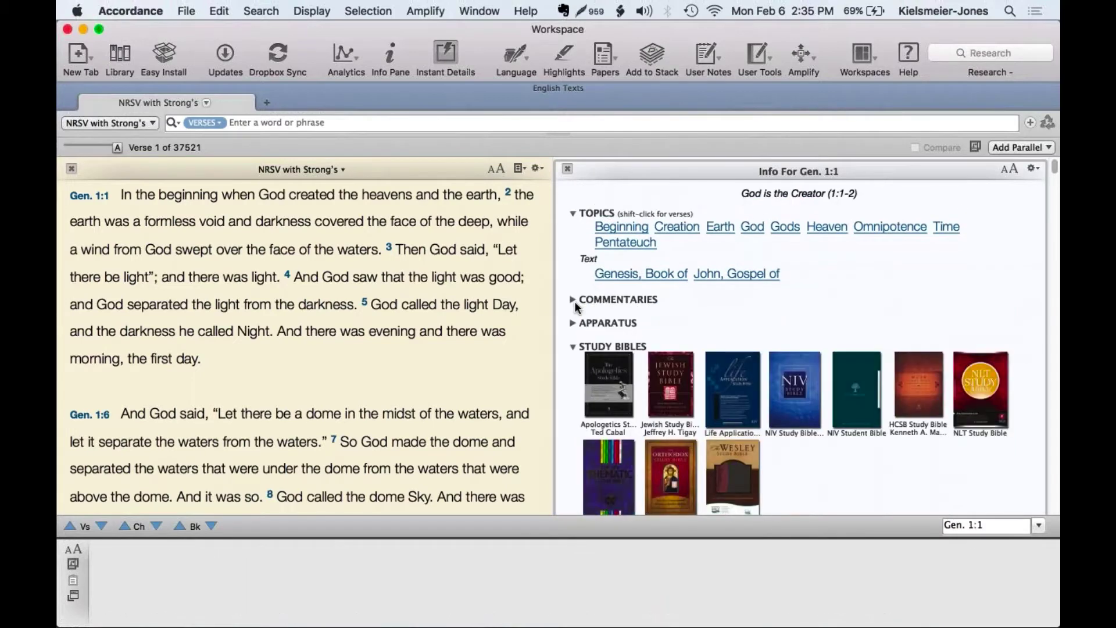
left_click(571, 215)
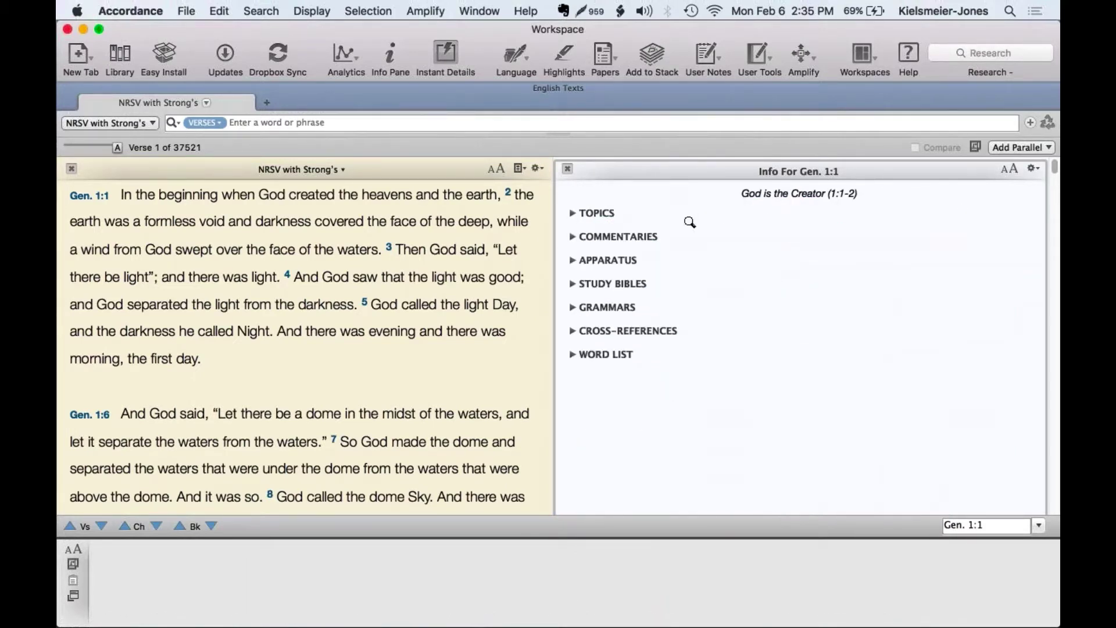
- Expand the Topics and Commentaries sections of the Info Pane for Gen. 1:1
mouse_move(96, 225)
left_click(571, 219)
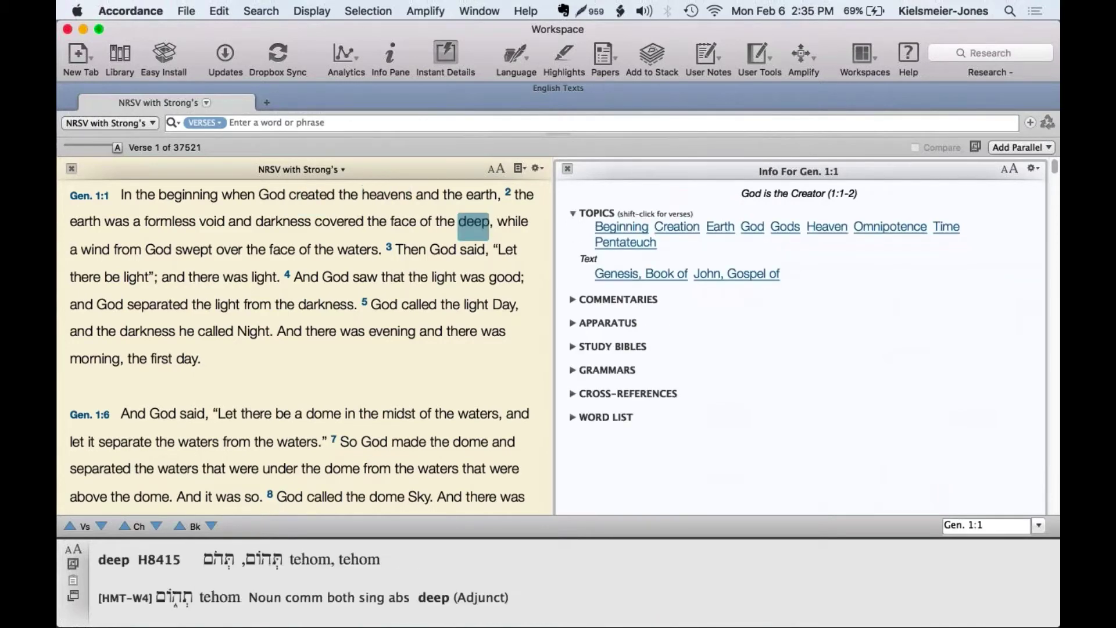
left_click(573, 300)
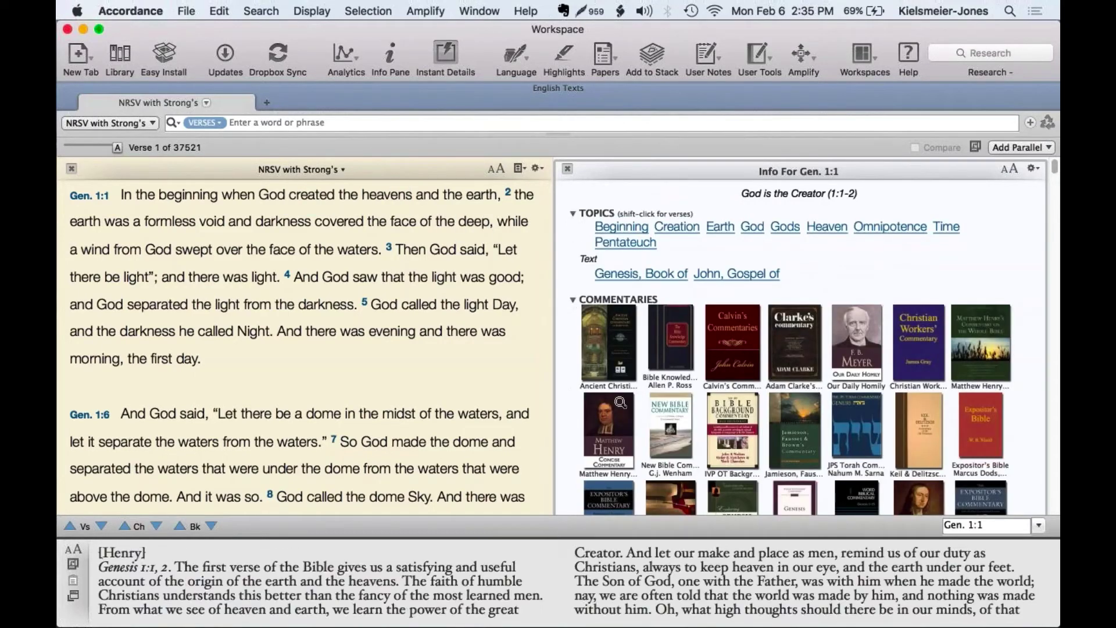
- Browse the whole commentary list for Gen. 1:1 and preview what several of the commentaries say about the verse
mouse_move(602, 337)
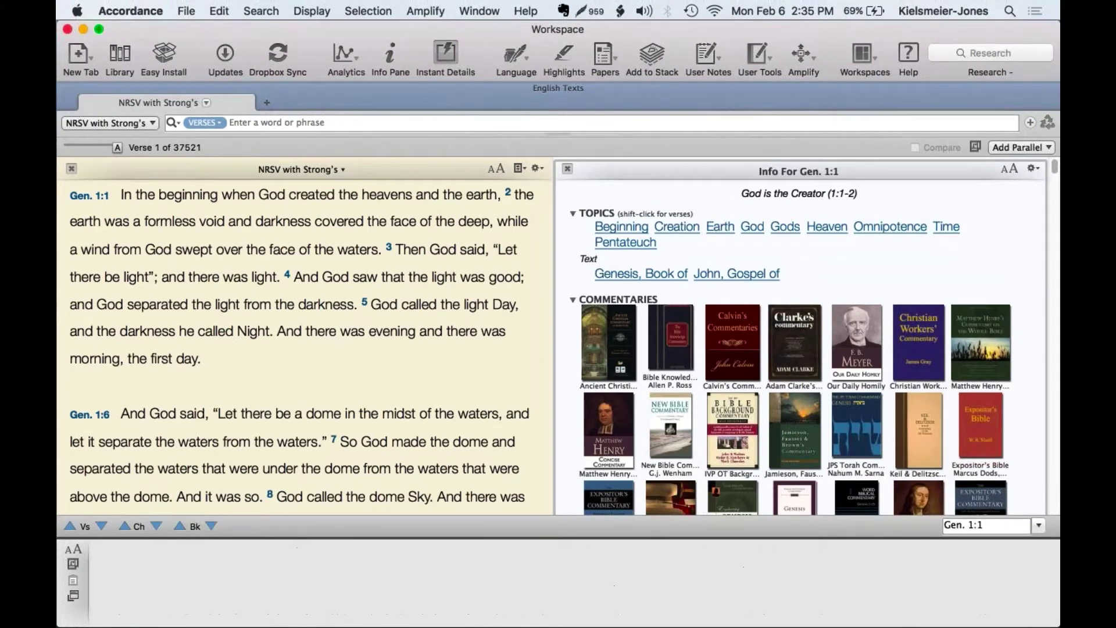
mouse_move(919, 430)
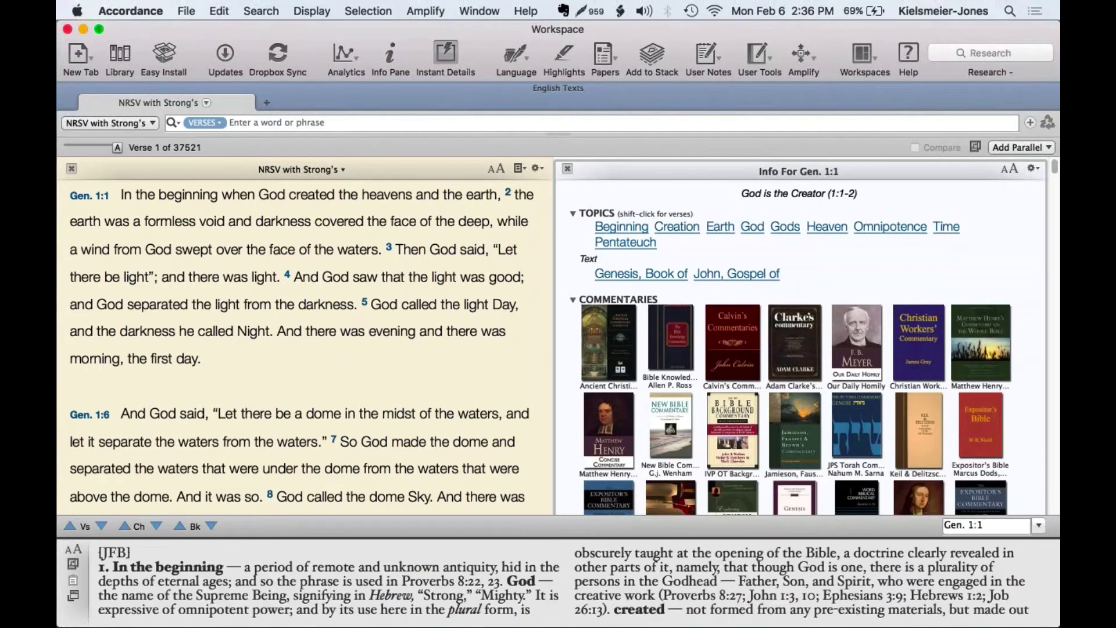
mouse_move(621, 430)
scroll(621, 431, "down", 4)
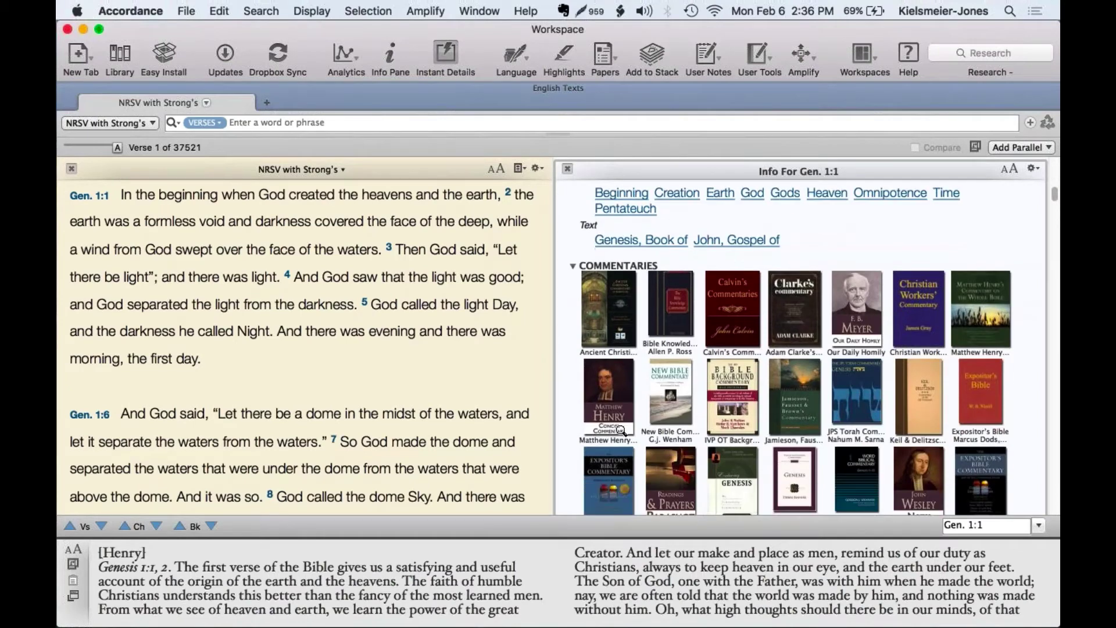
mouse_move(727, 427)
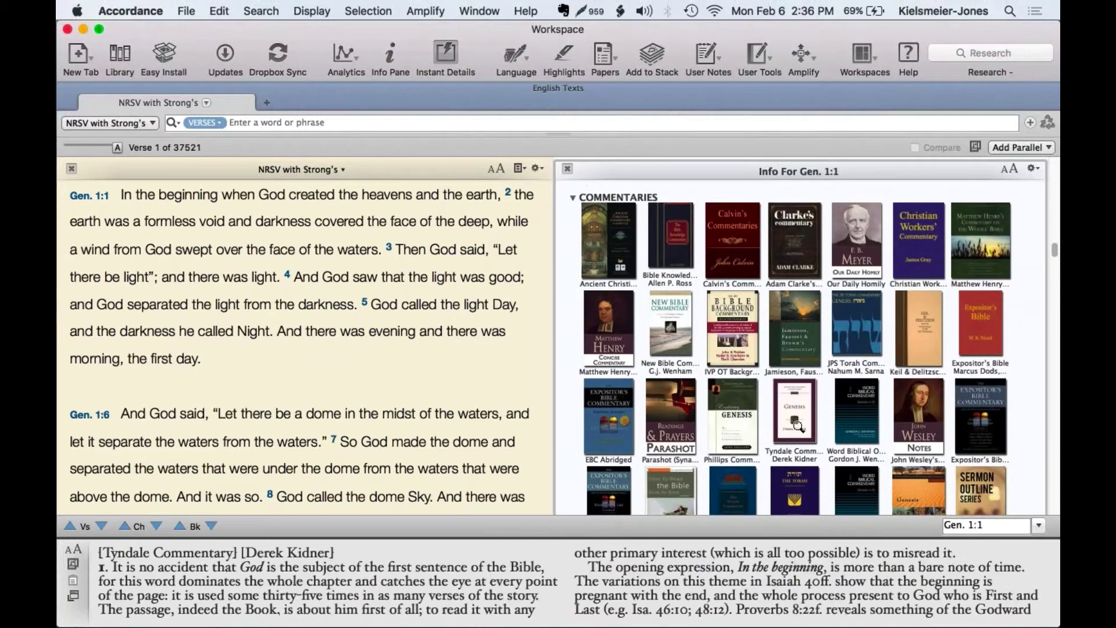
mouse_move(660, 348)
scroll(661, 348, "down", 5)
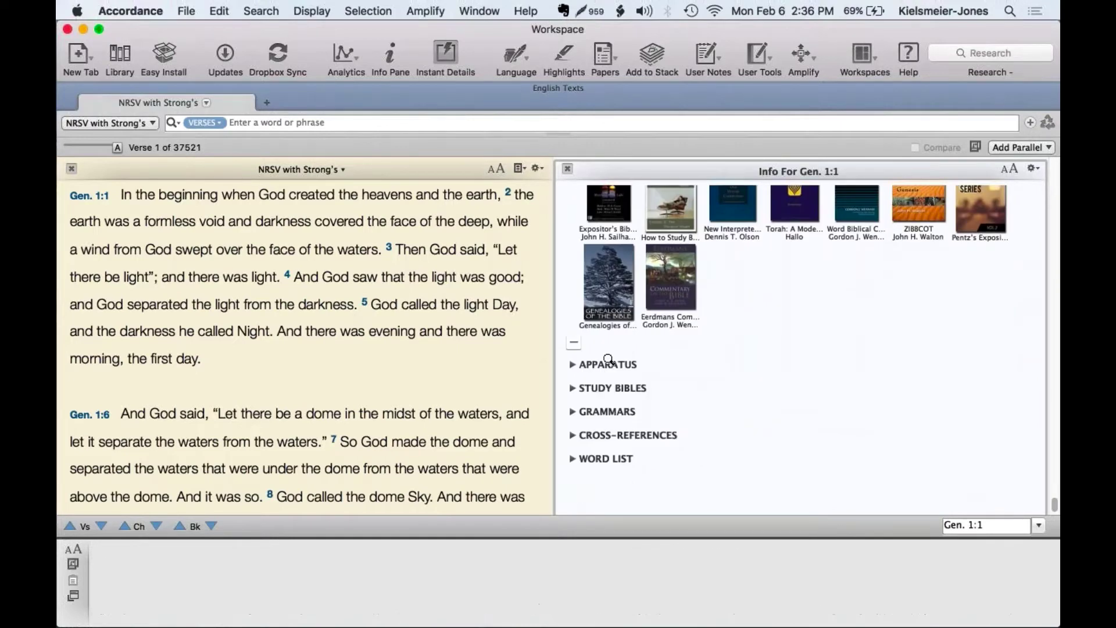
mouse_move(636, 311)
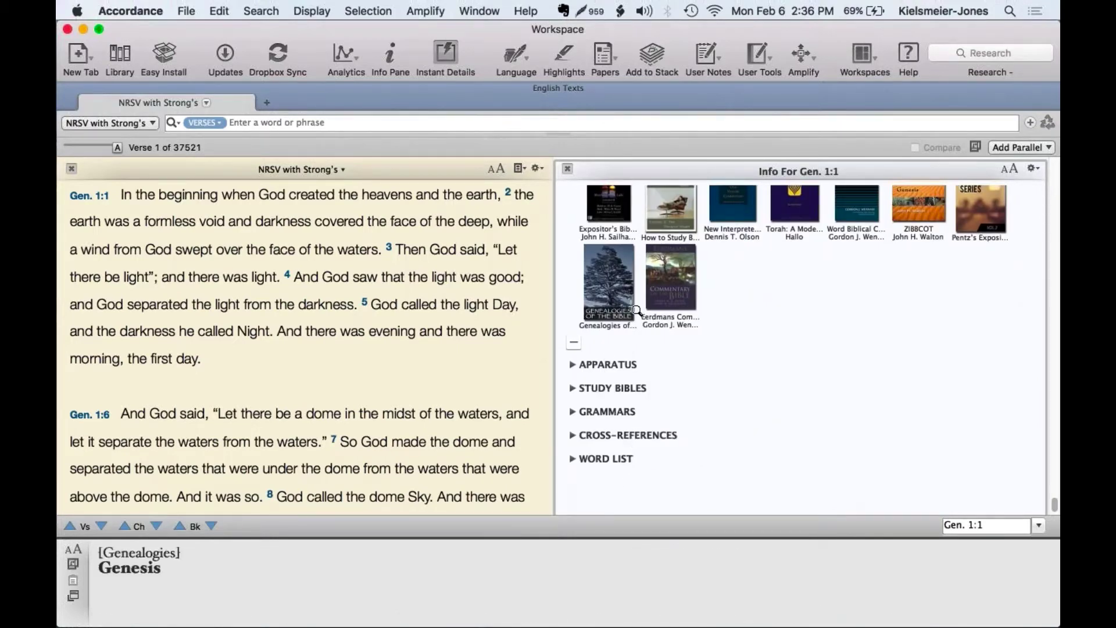
scroll(637, 311, "up", 10)
mouse_move(364, 277)
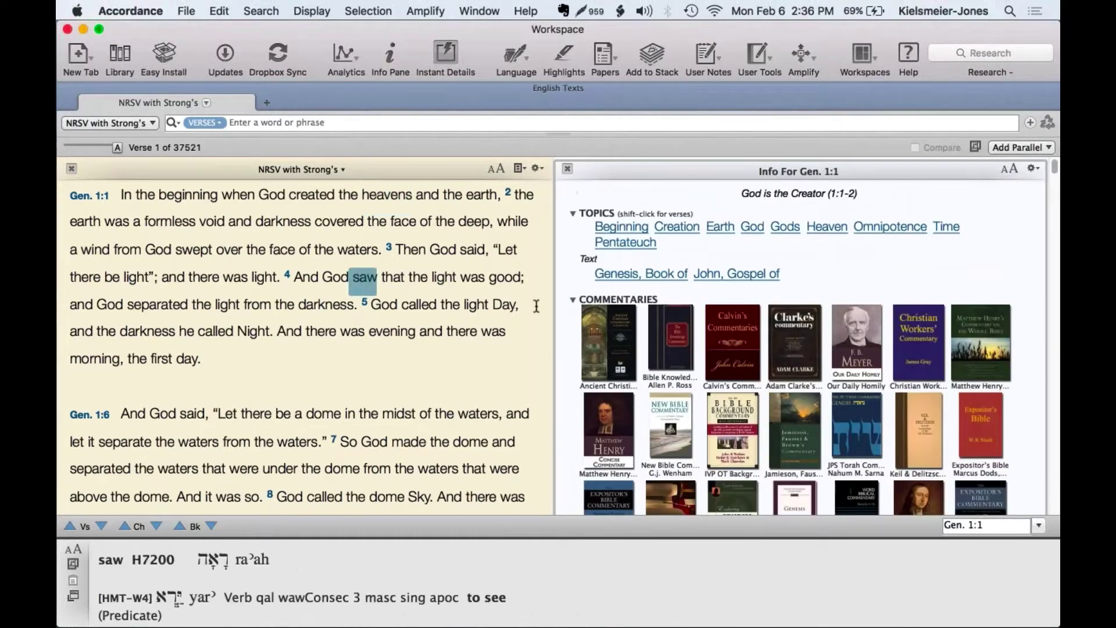
- Close the Info Pane beside the NRSV with Strong's text
left_click(568, 169)
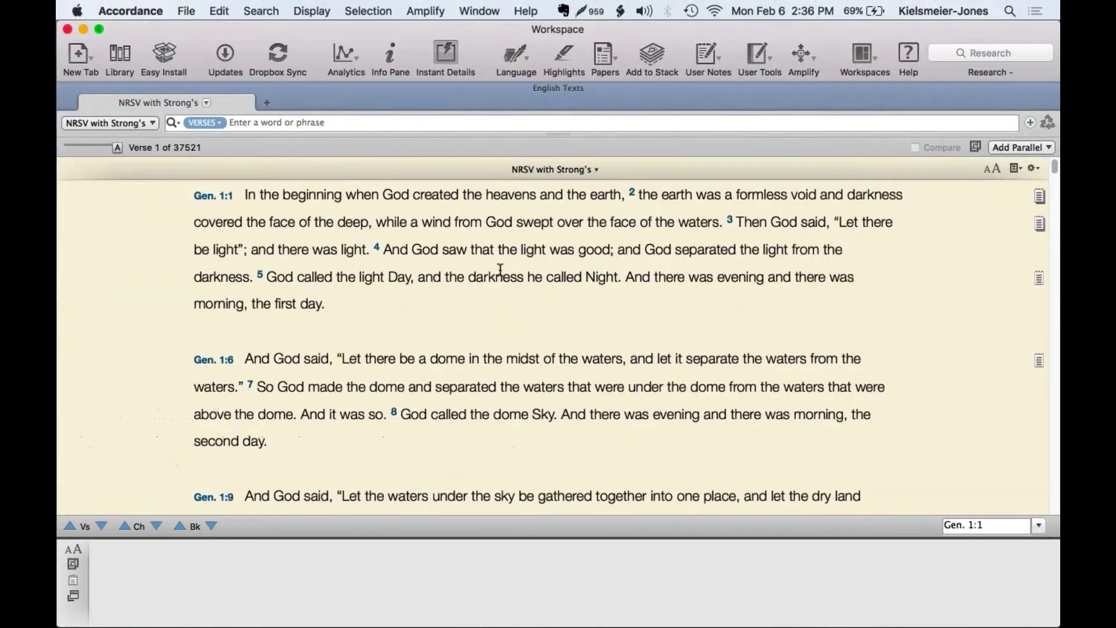
mouse_move(500, 275)
mouse_move(587, 370)
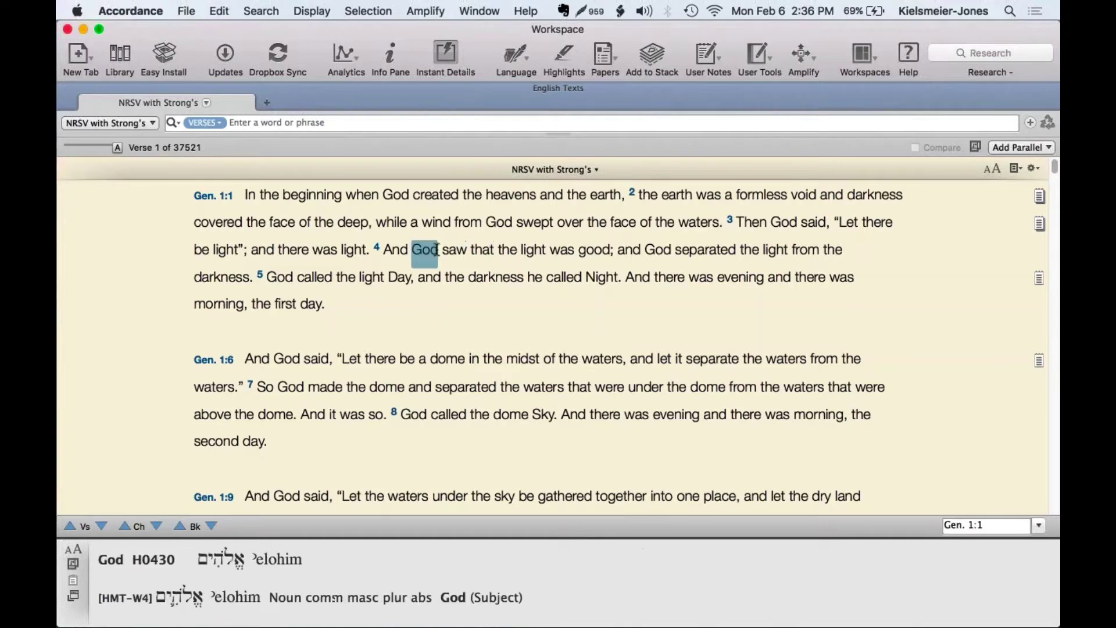
mouse_move(437, 250)
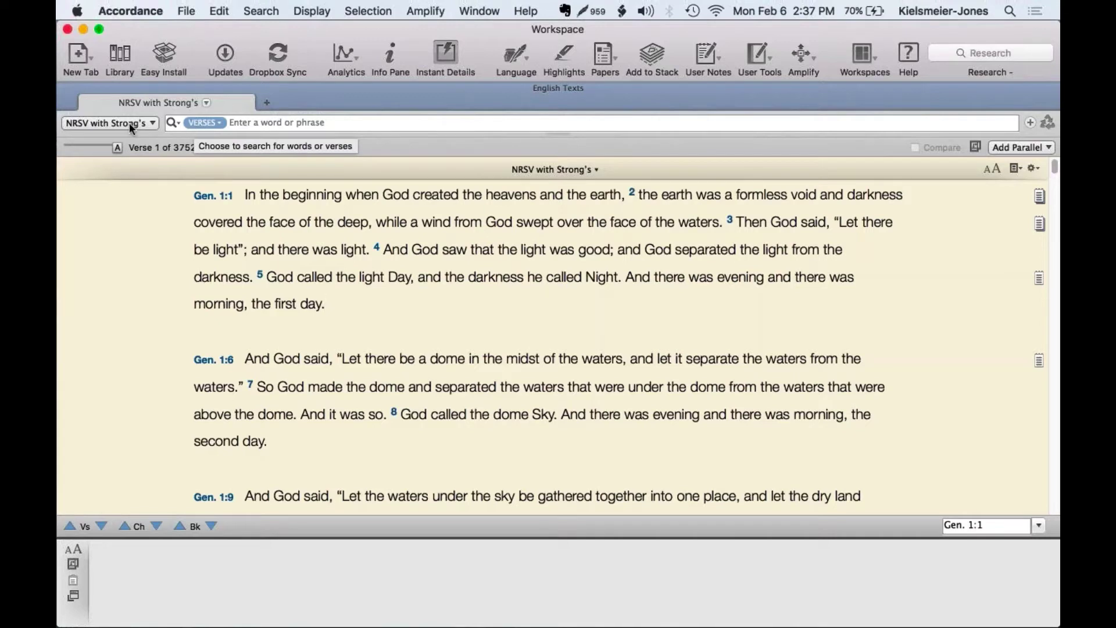
- Switch the search type to Verses and go to 1 Corinthians 2 in the NRSV with Strong's
left_click(200, 123)
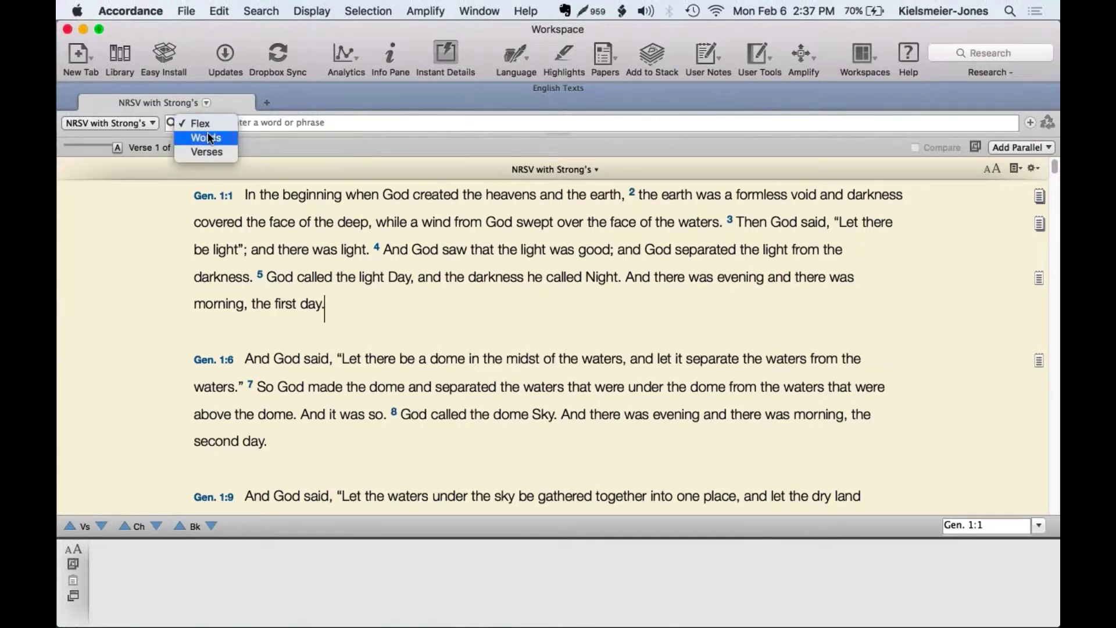
left_click(208, 138)
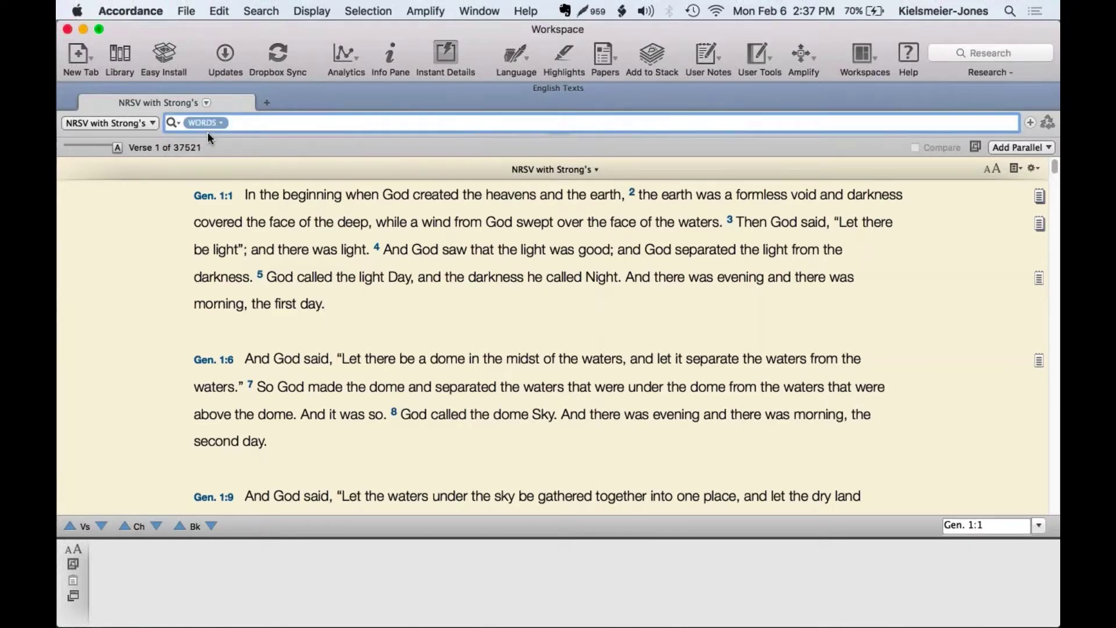
left_click(207, 125)
left_click(278, 134)
key("super+shift+v")
type("1 corinthians 2")
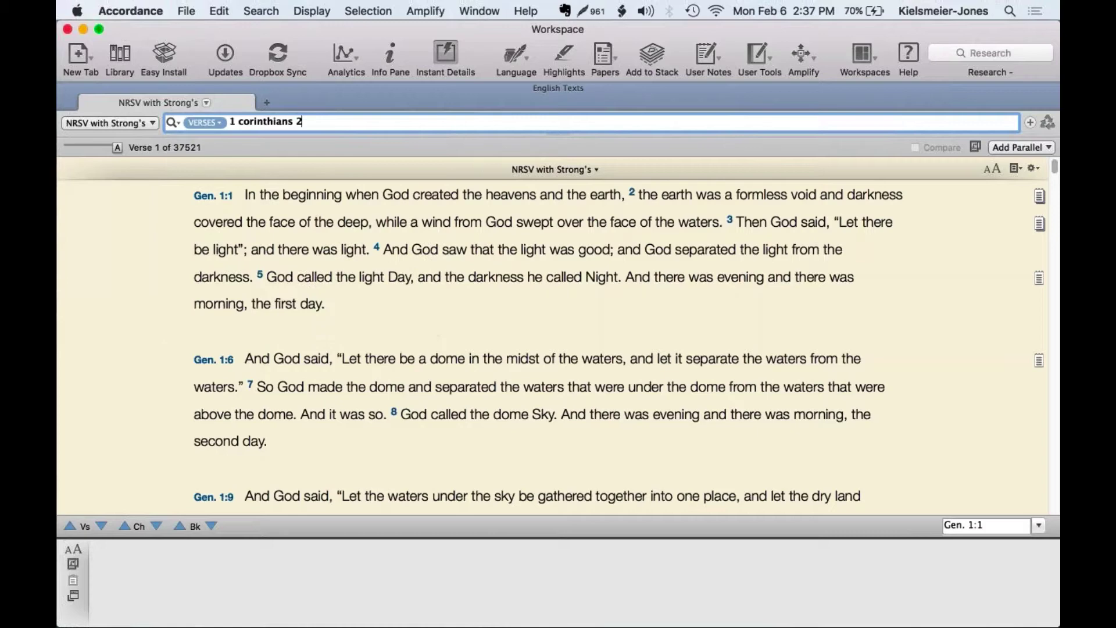
key("Return")
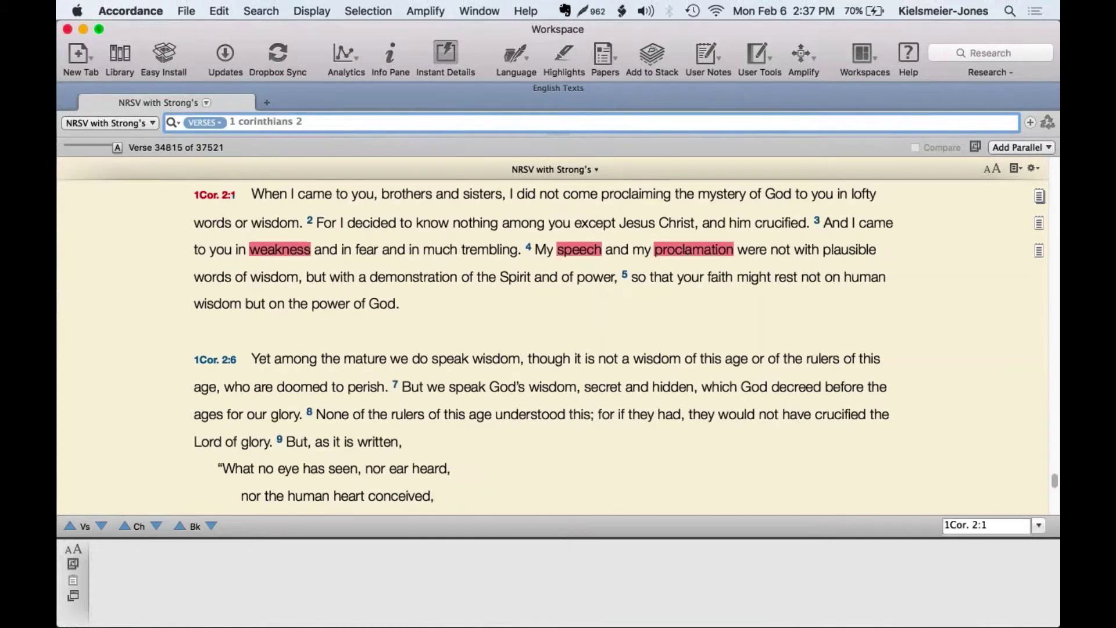
- Add the NASB (1995) with Strong's as a parallel text to the NRSV with Strong's
mouse_move(657, 222)
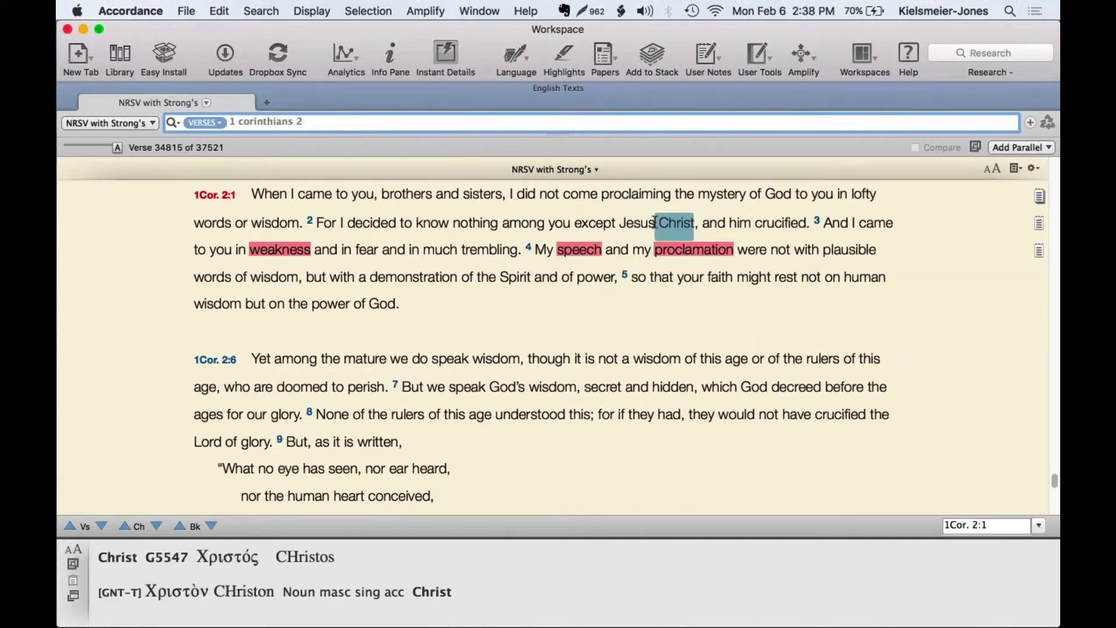
left_click(1021, 147)
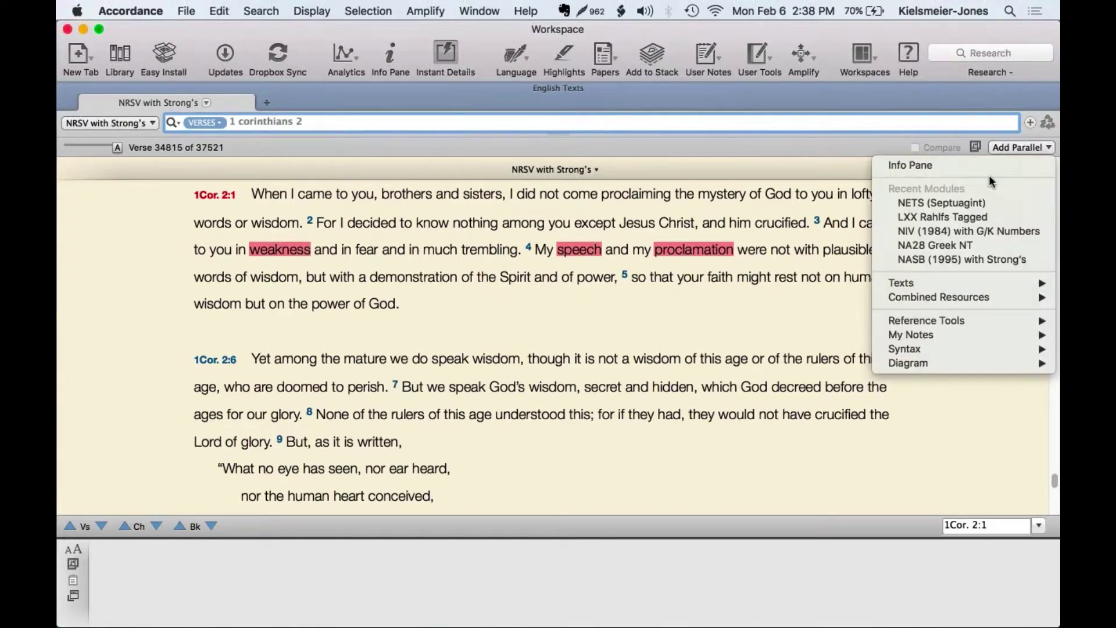
mouse_move(923, 284)
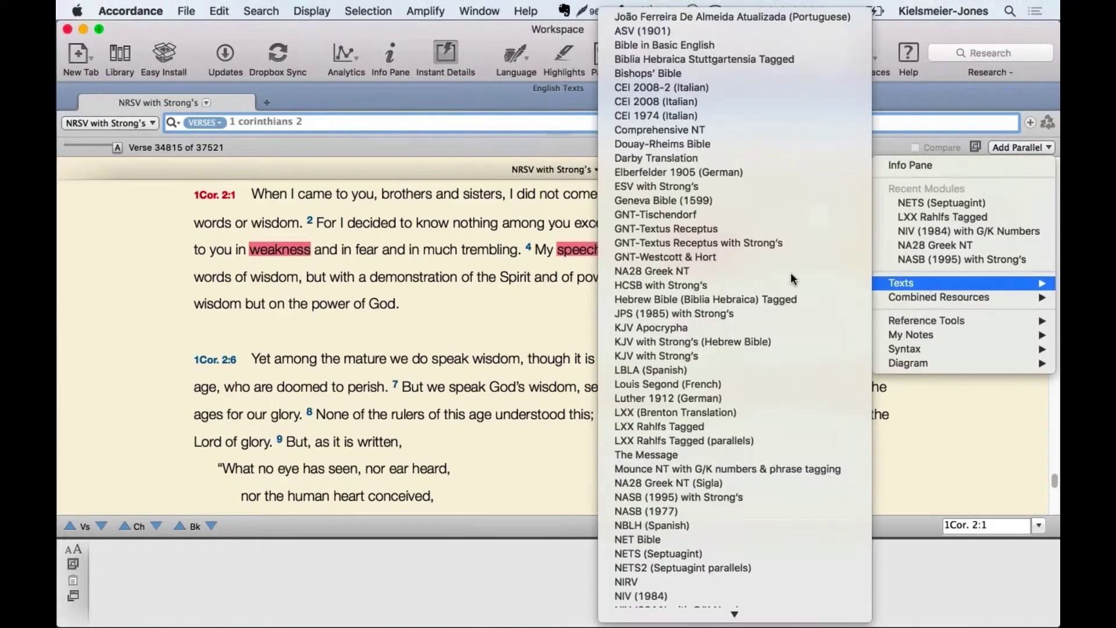
left_click(1021, 146)
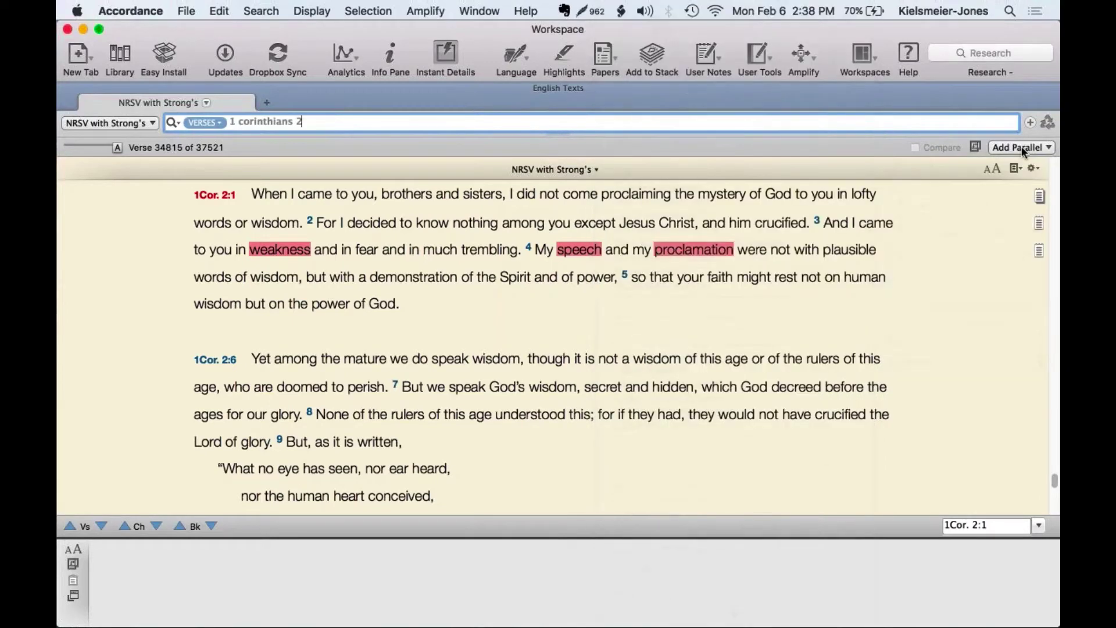
left_click(1021, 147)
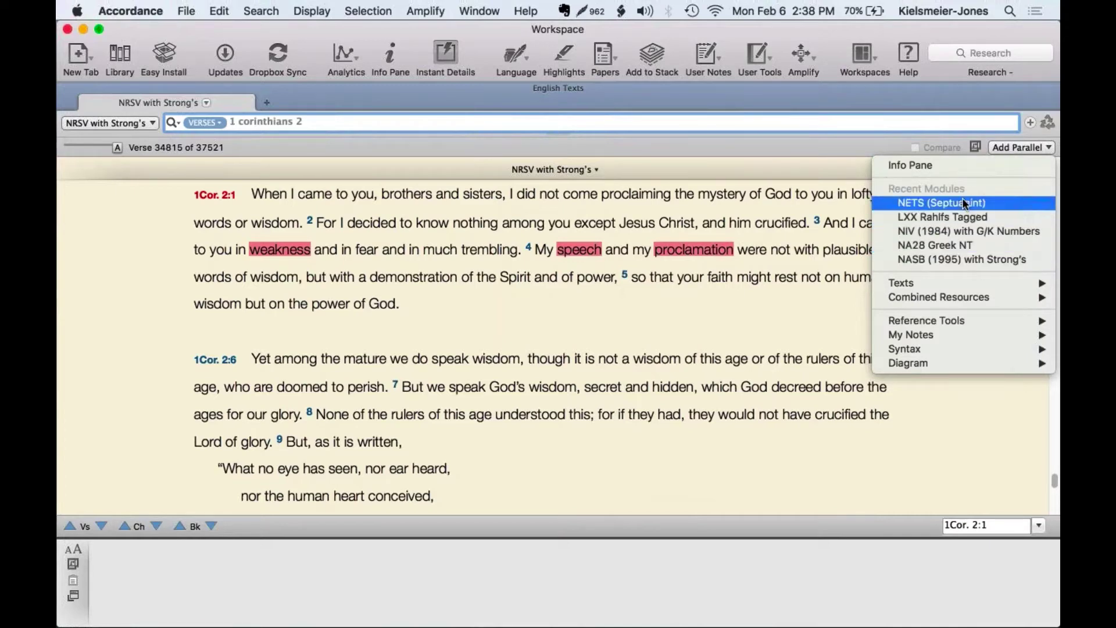
left_click(962, 260)
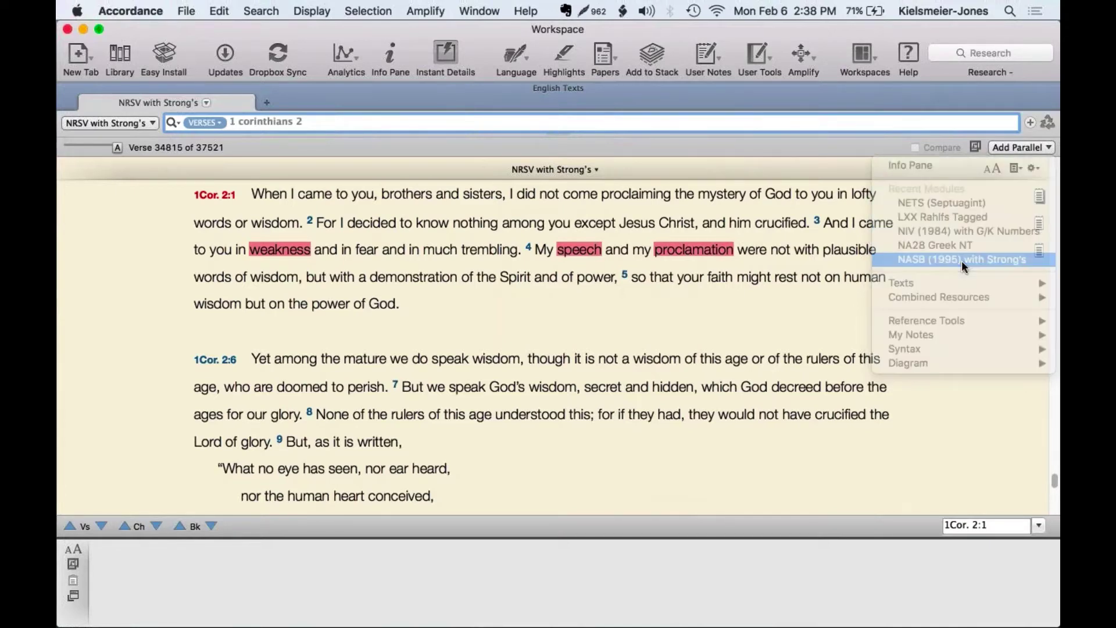
- Add the ESV with Strong's from the available texts as another parallel translation
left_click(1004, 146)
mouse_move(927, 280)
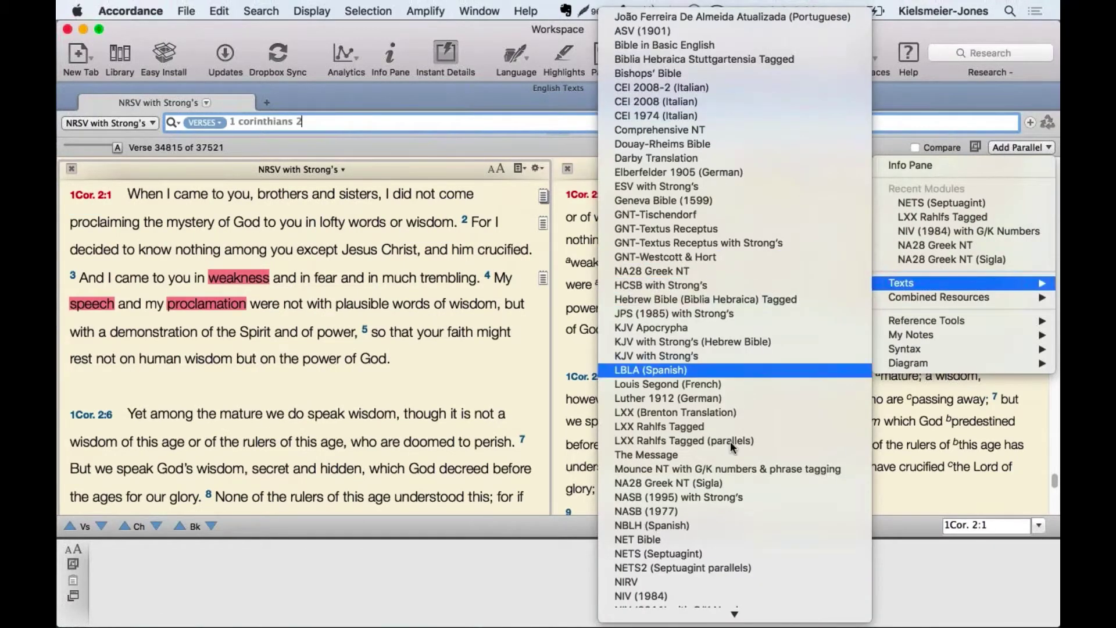
scroll(728, 446, "down", 10)
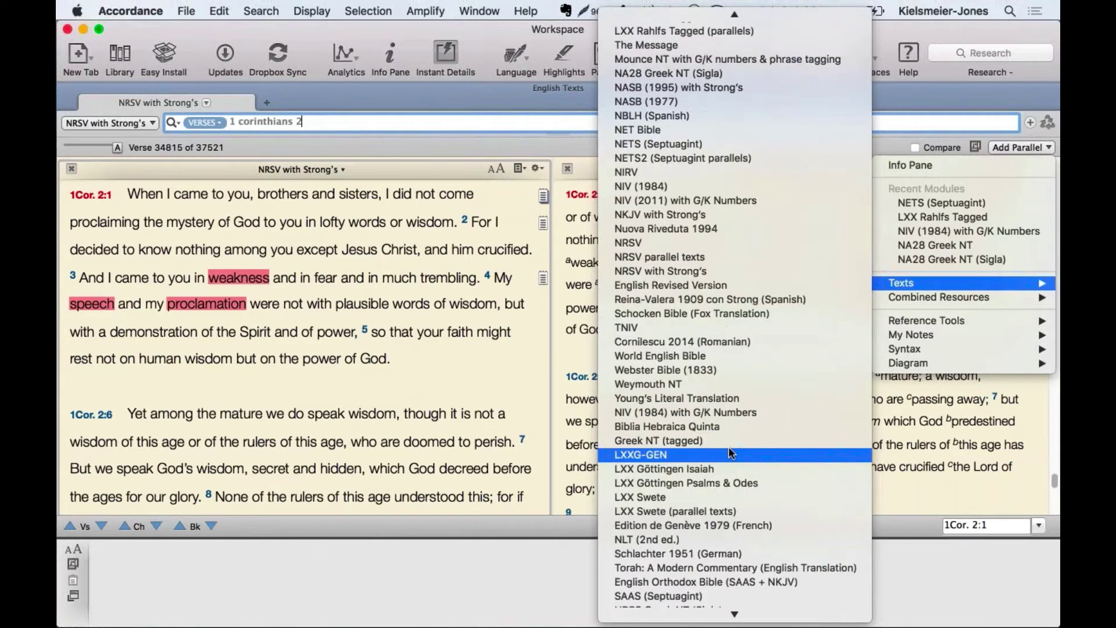
scroll(728, 447, "up", 10)
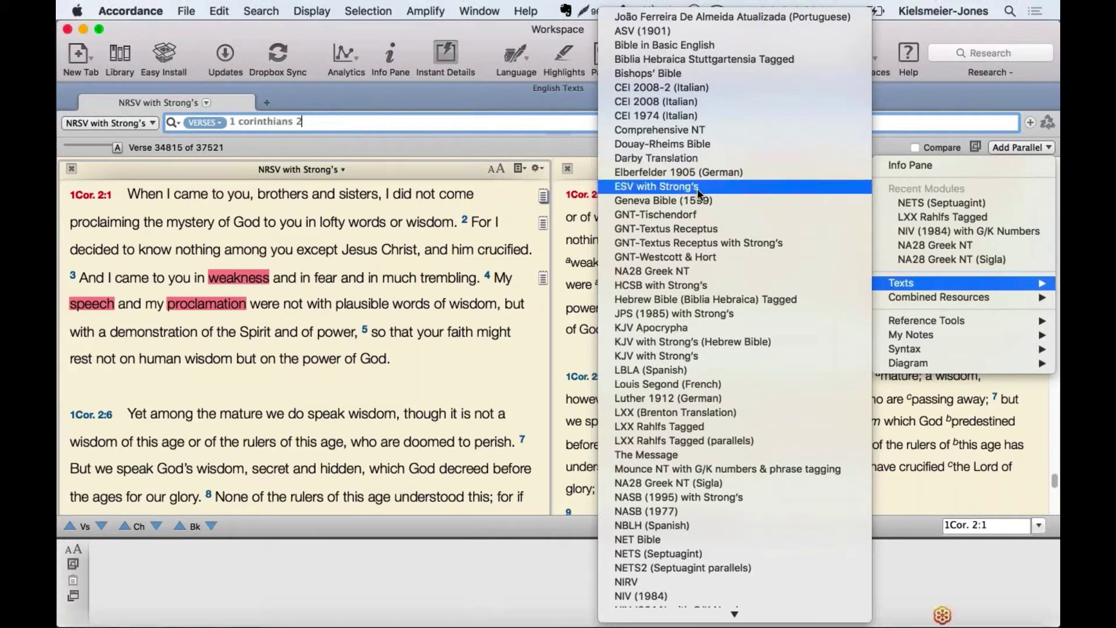
left_click(659, 190)
- Add the NKJV with Strong's from the available texts as another parallel translation
left_click(1010, 147)
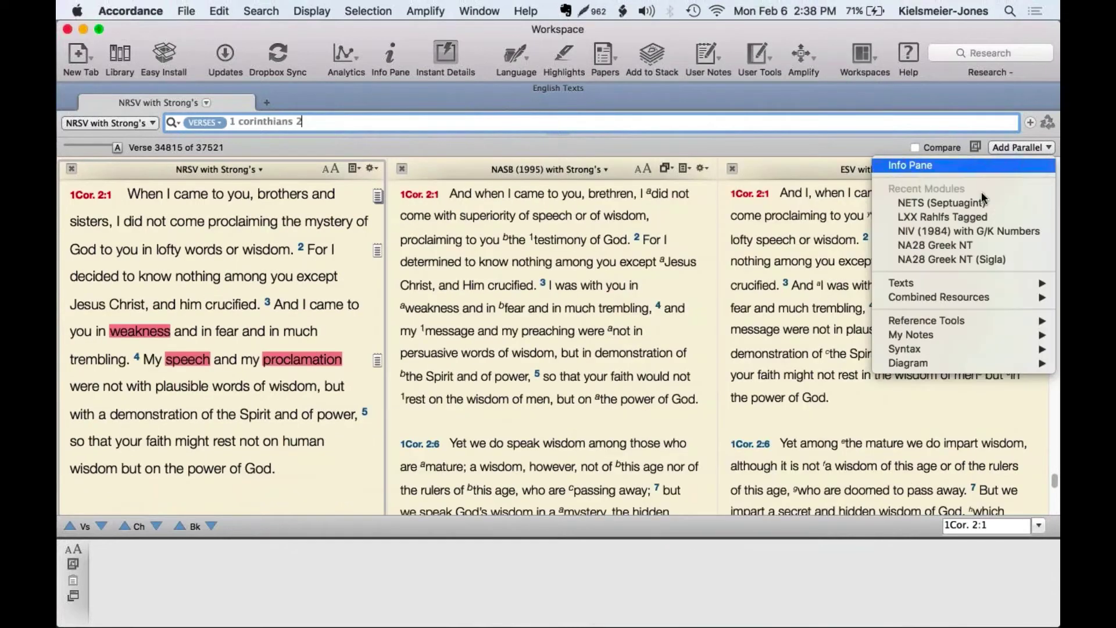
scroll(757, 412, "down", 3)
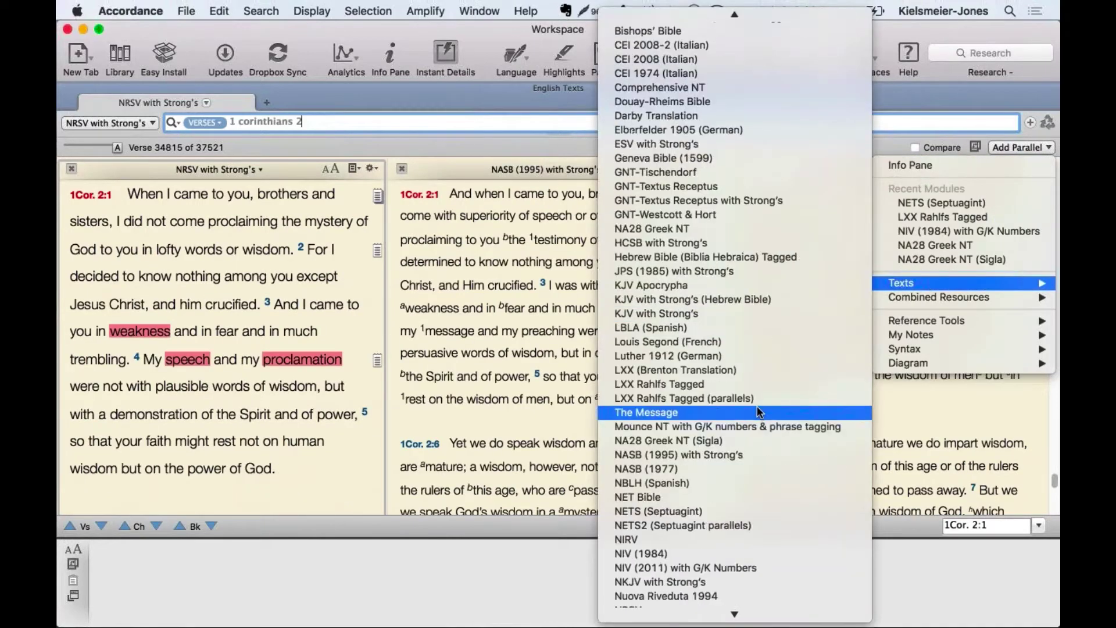
scroll(757, 406, "down", 5)
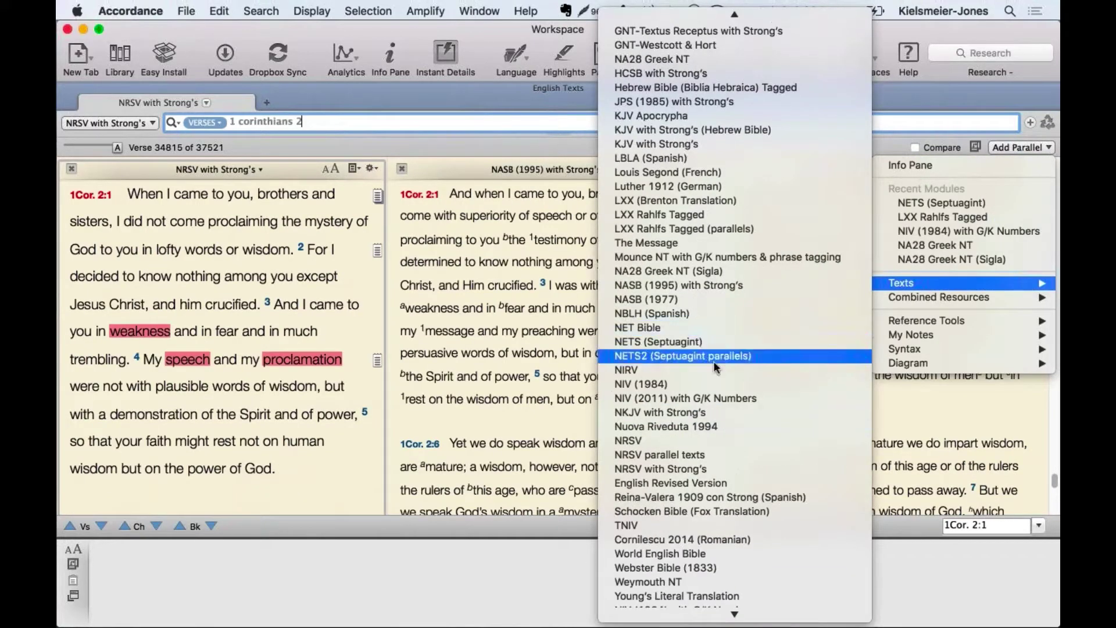
left_click(689, 412)
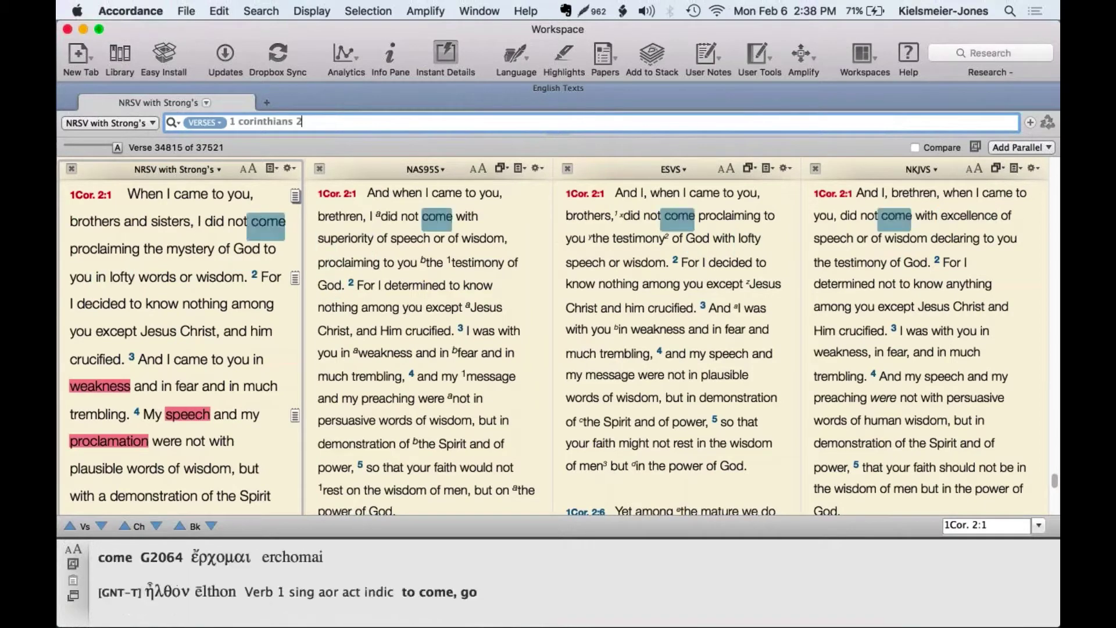
- Read 1 Corinthians 2:1–9 in the NRSV, comparing the matching words across the parallel translations
left_click(207, 251)
scroll(206, 252, "down", 4)
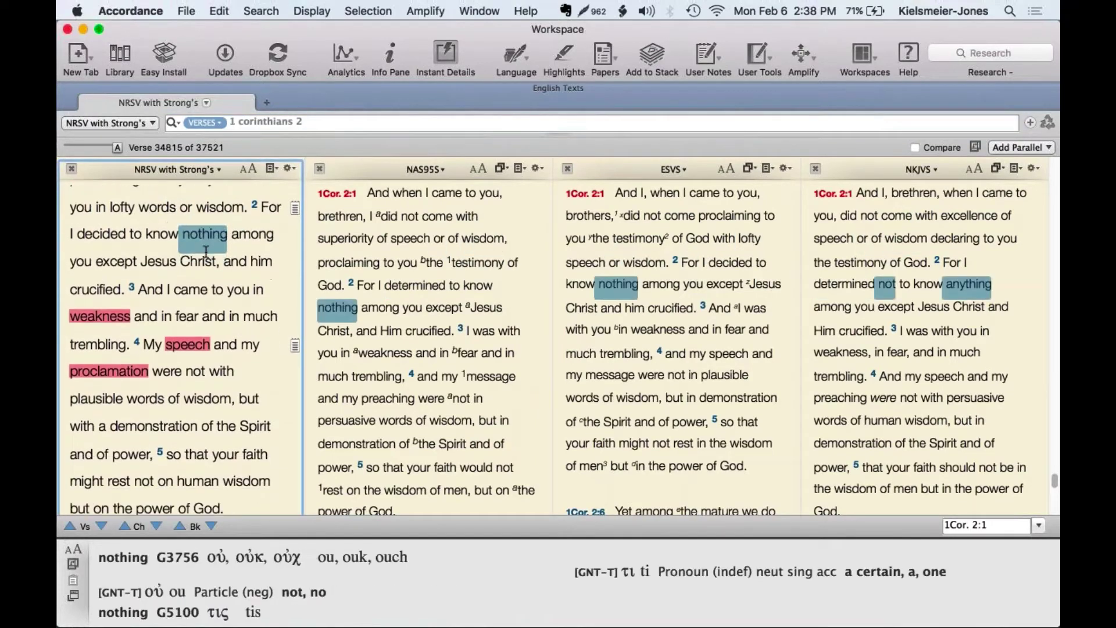
scroll(207, 251, "down", 2)
scroll(206, 253, "down", 5)
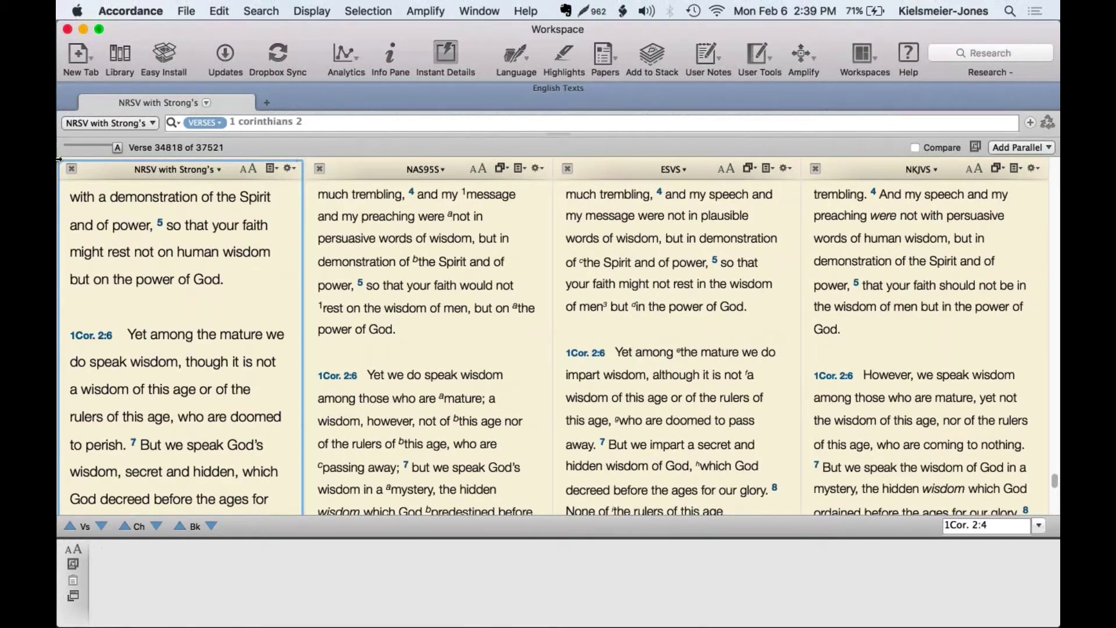
mouse_move(233, 500)
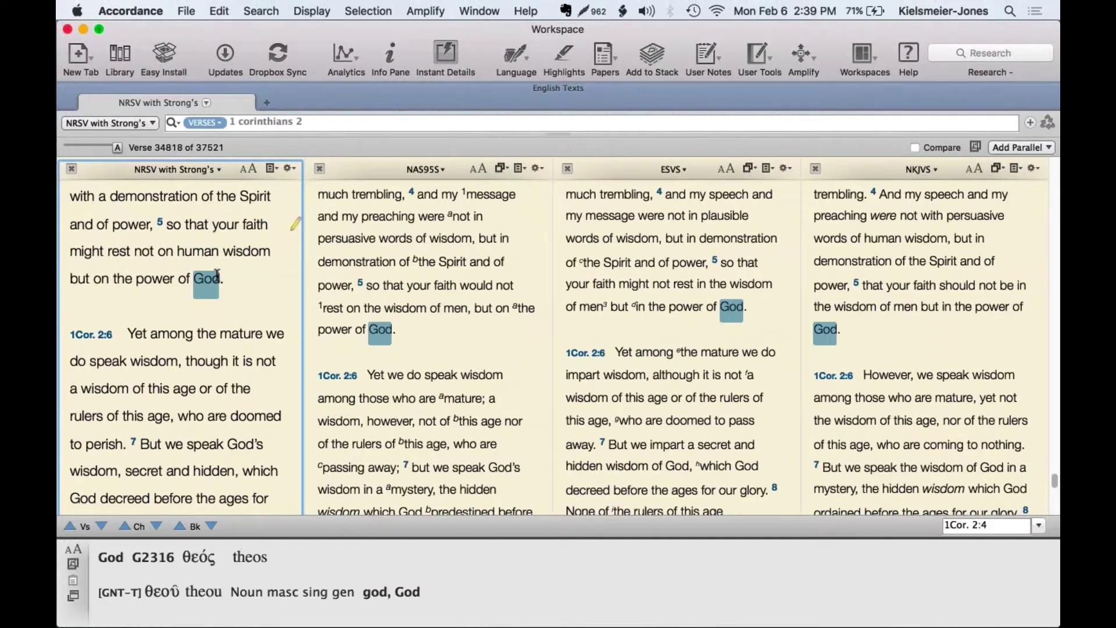
scroll(217, 274, "down", 2)
scroll(217, 273, "down", 5)
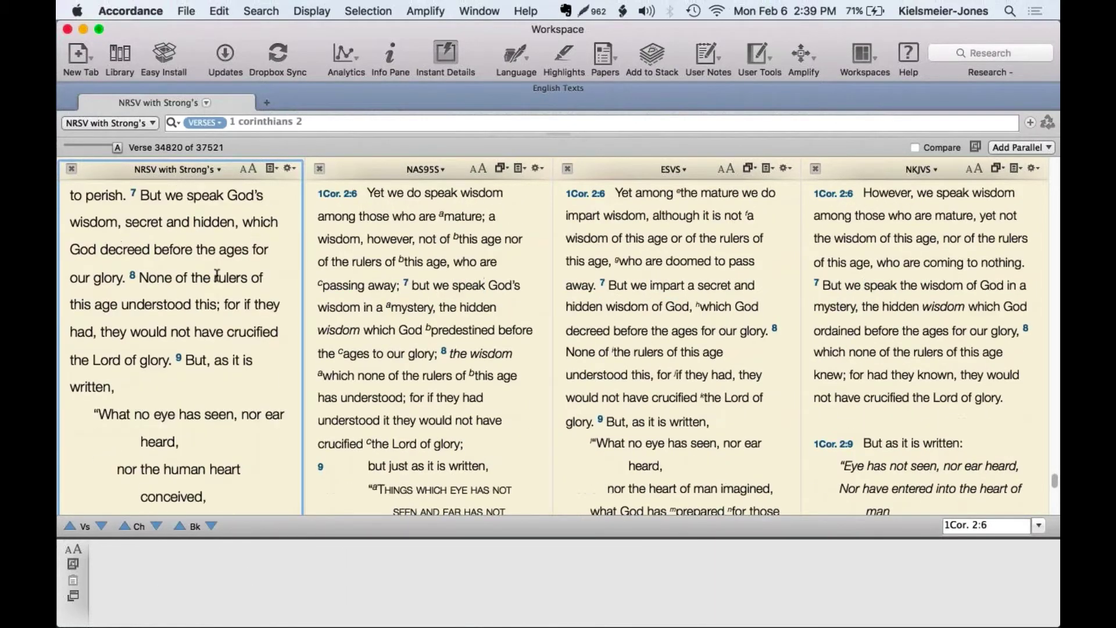
scroll(217, 276, "down", 2)
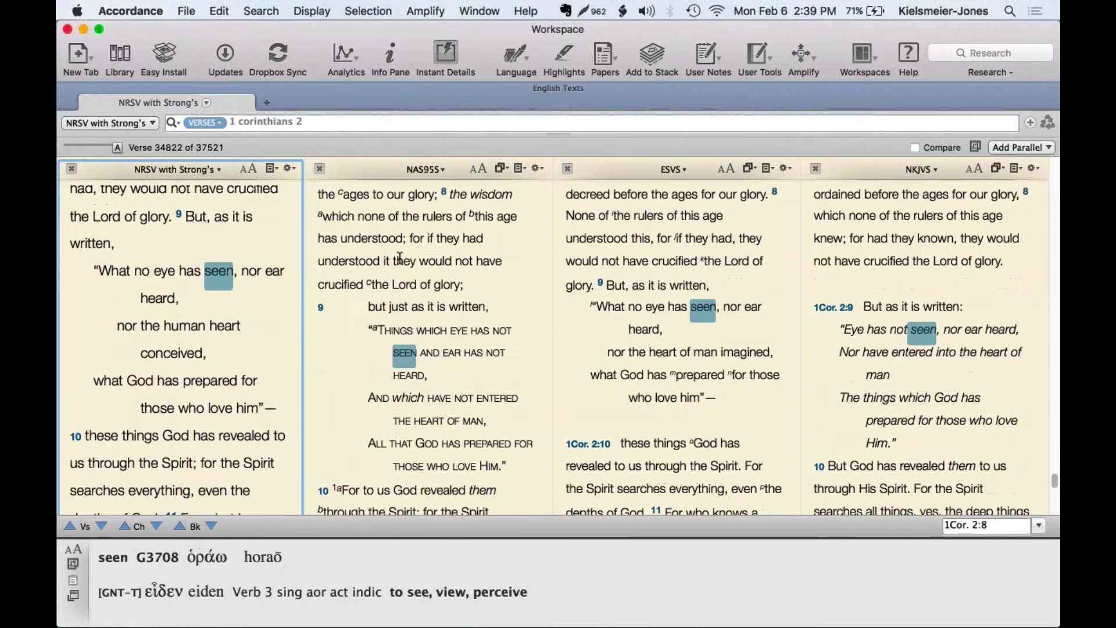
- Continue reading from 1 Corinthians 2:8 to 3:5 in the ESV alongside the other translations
left_click(637, 239)
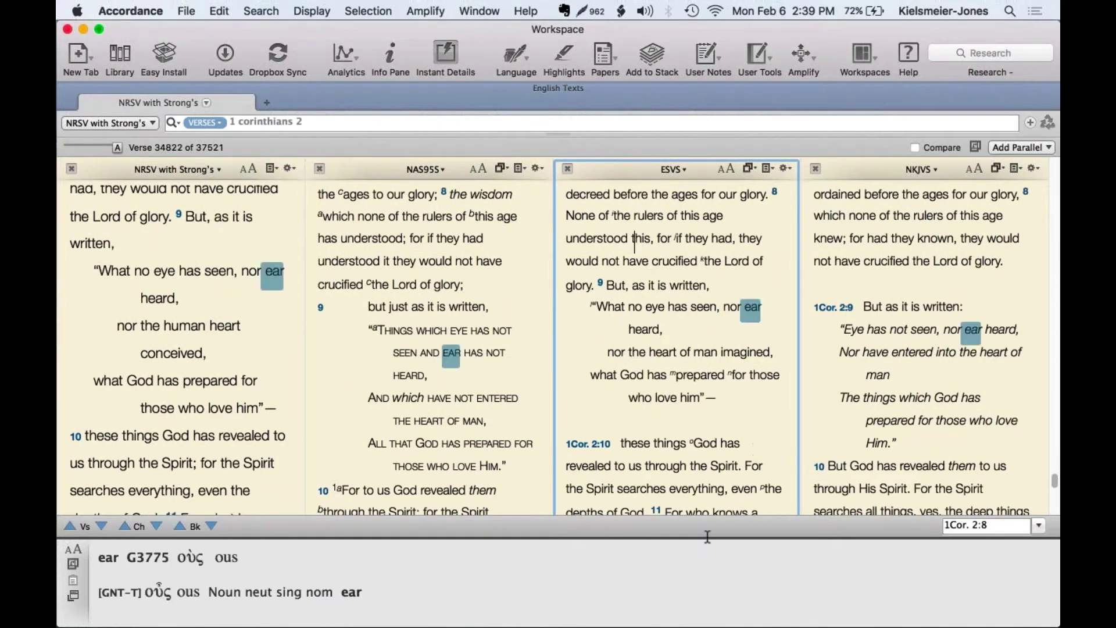
scroll(683, 314, "down", 3)
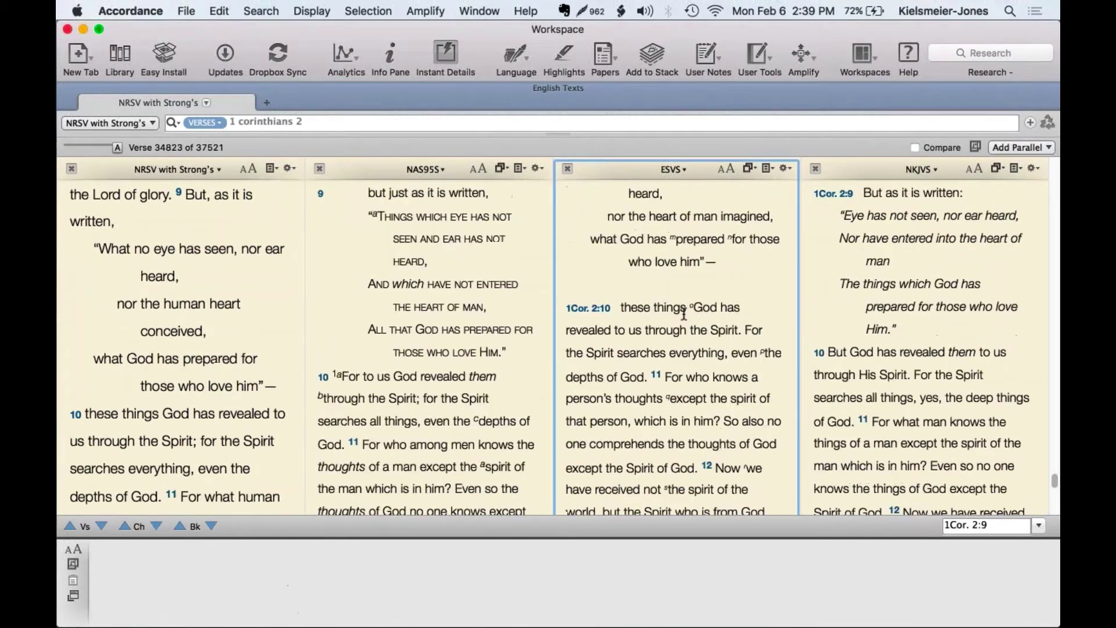
scroll(684, 314, "down", 2)
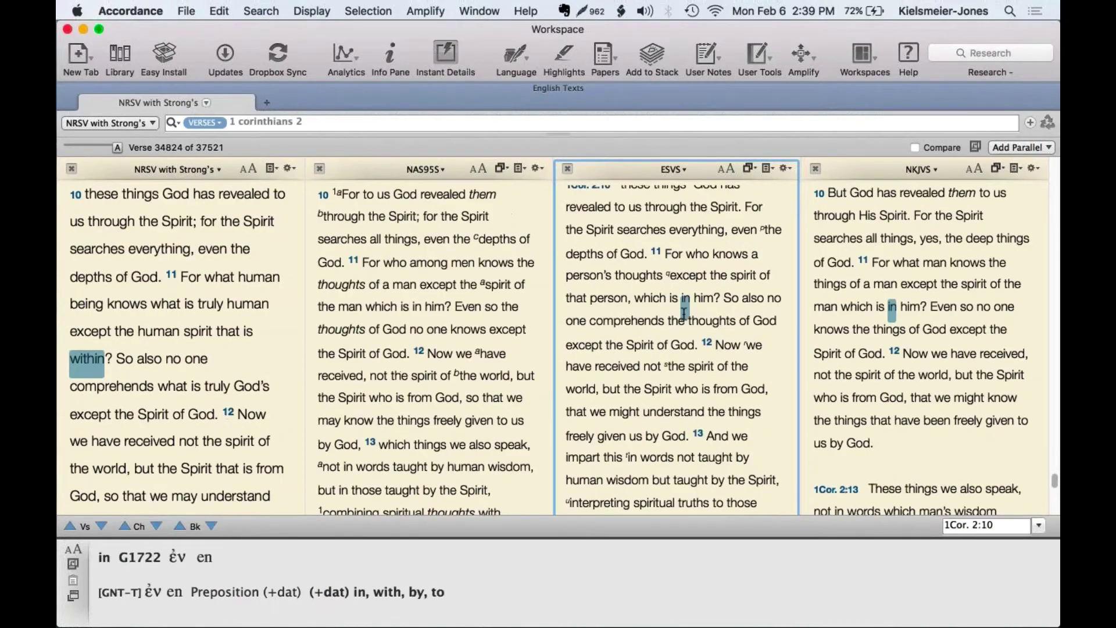
scroll(685, 314, "down", 8)
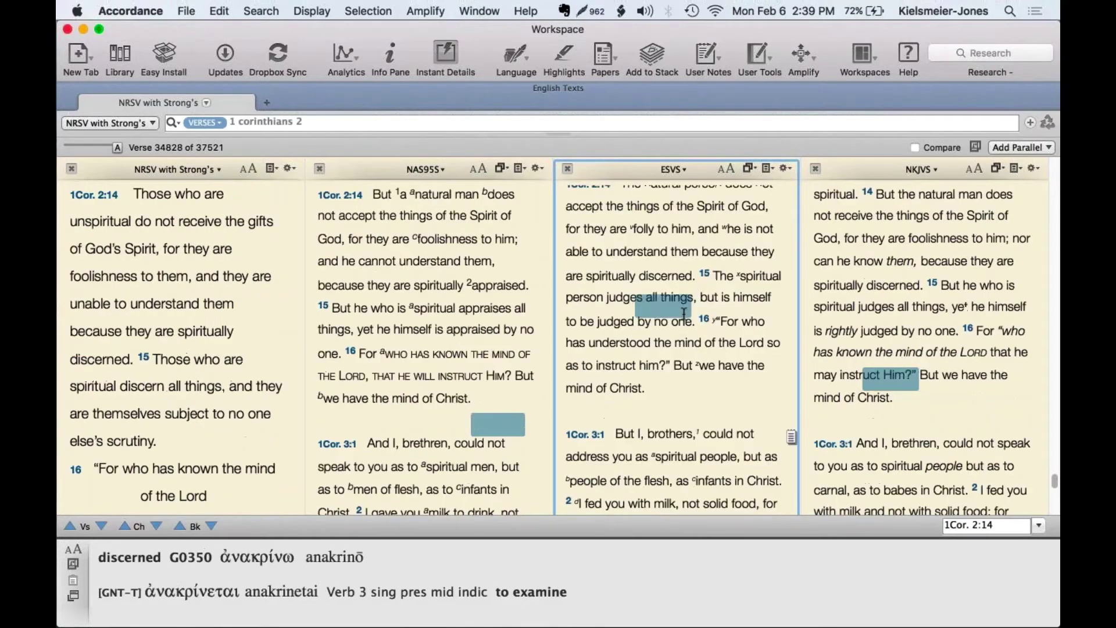
scroll(684, 314, "down", 5)
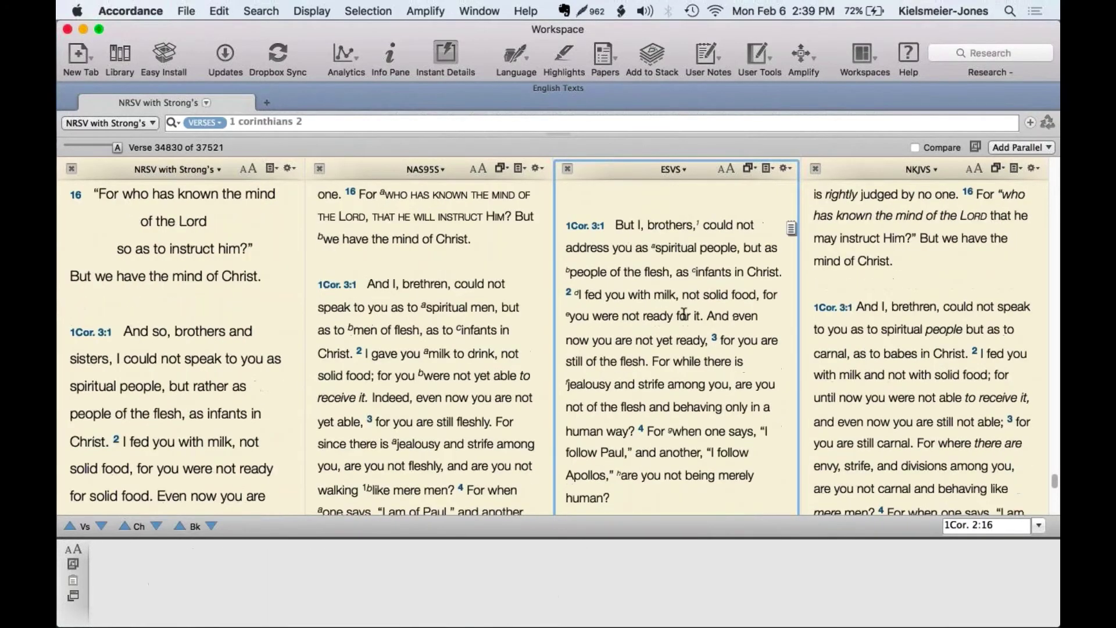
scroll(684, 314, "down", 6)
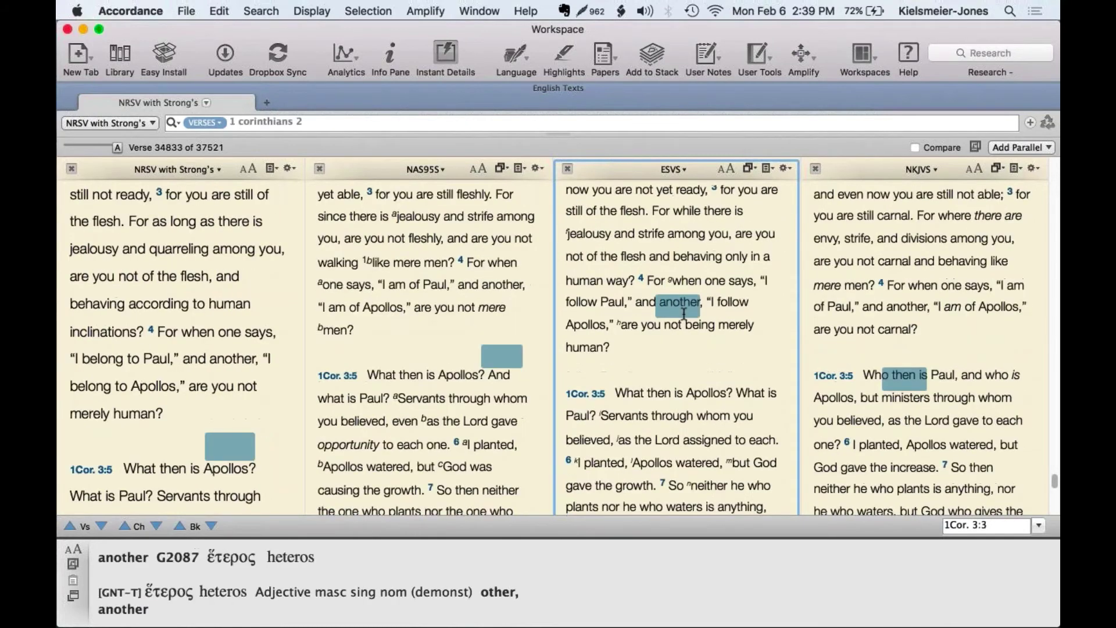
scroll(684, 314, "down", 5)
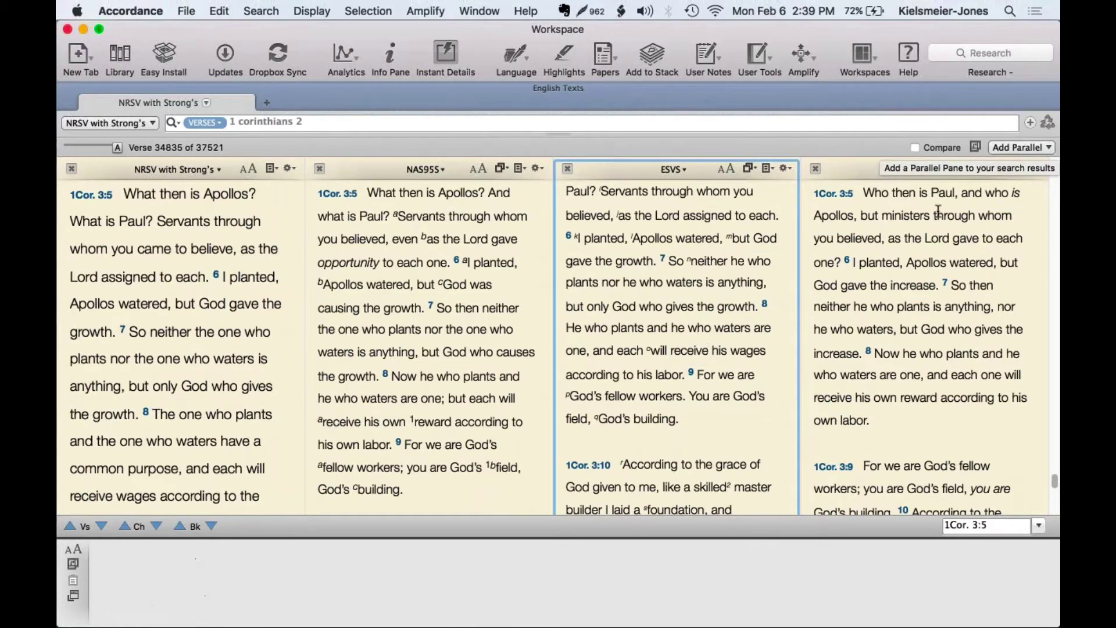
- Add the NICNT 1Corinthians commentary from the reference tools as a parallel to the Bible texts
left_click(1020, 148)
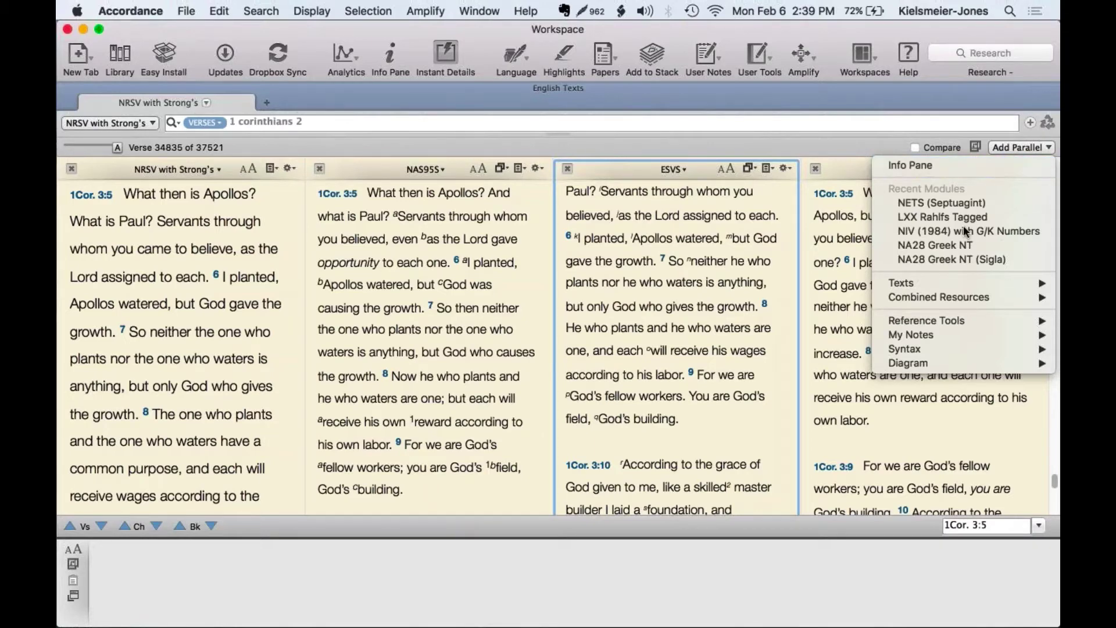
mouse_move(940, 285)
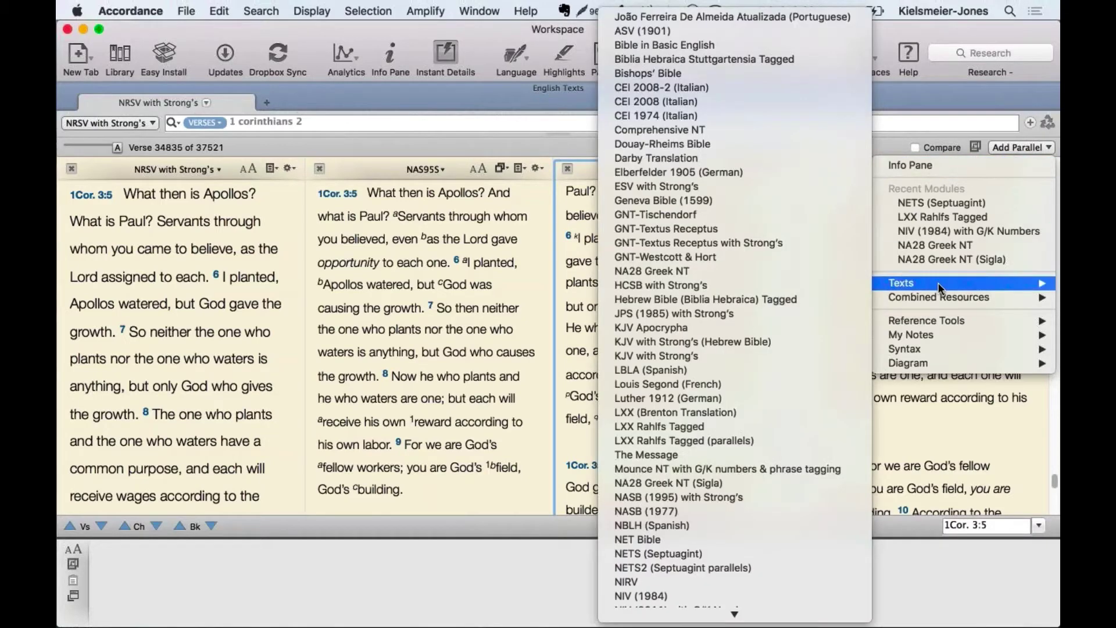
mouse_move(924, 322)
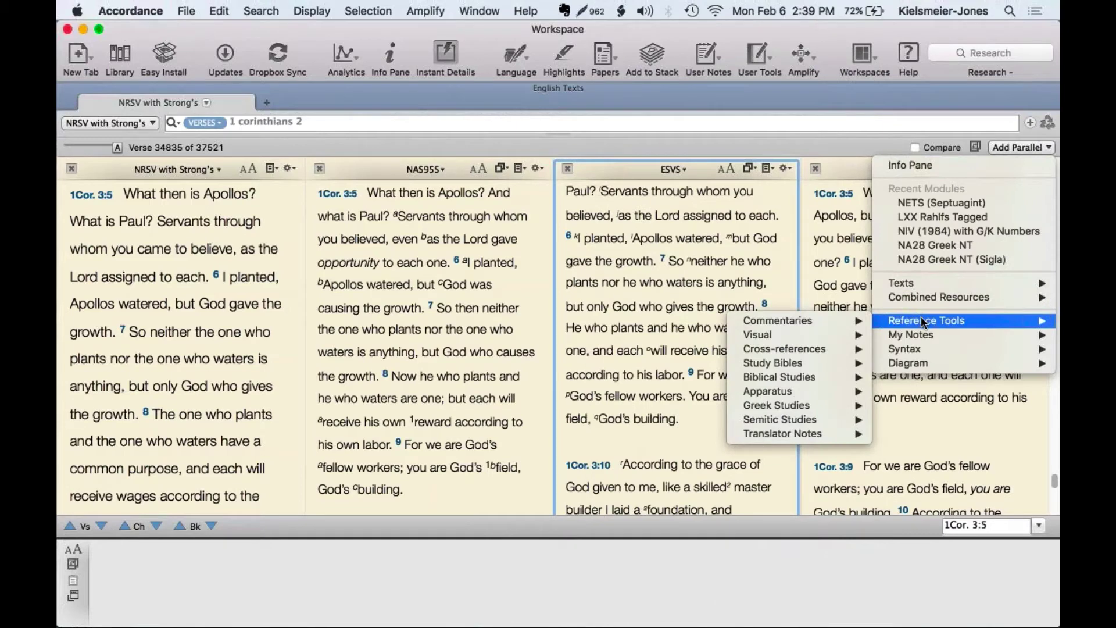
mouse_move(843, 324)
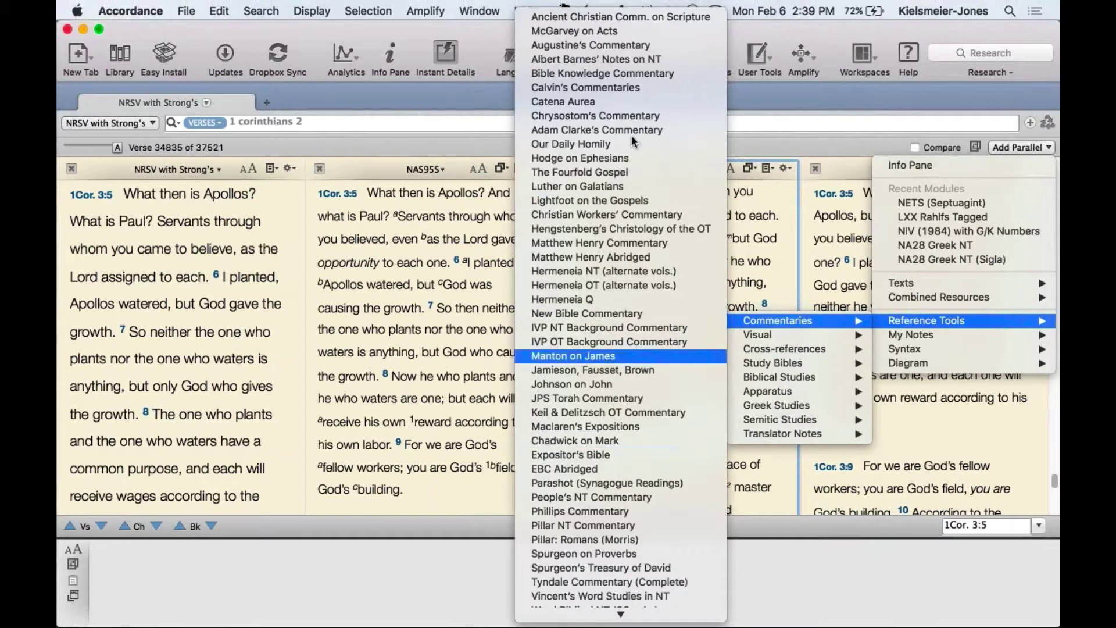
scroll(605, 502, "down", 2)
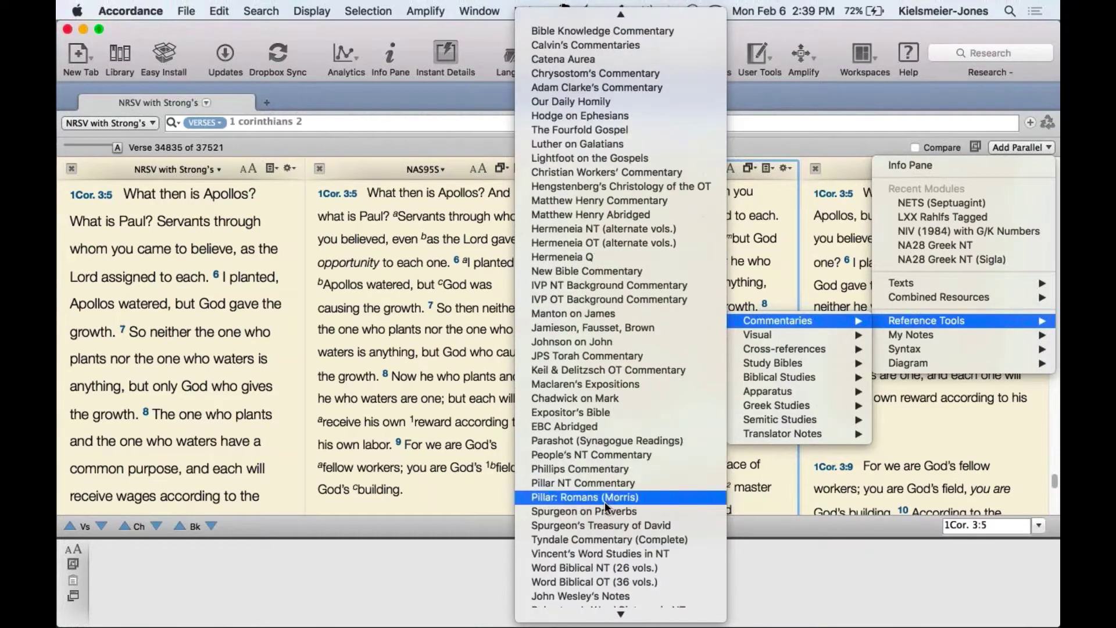
scroll(605, 501, "down", 10)
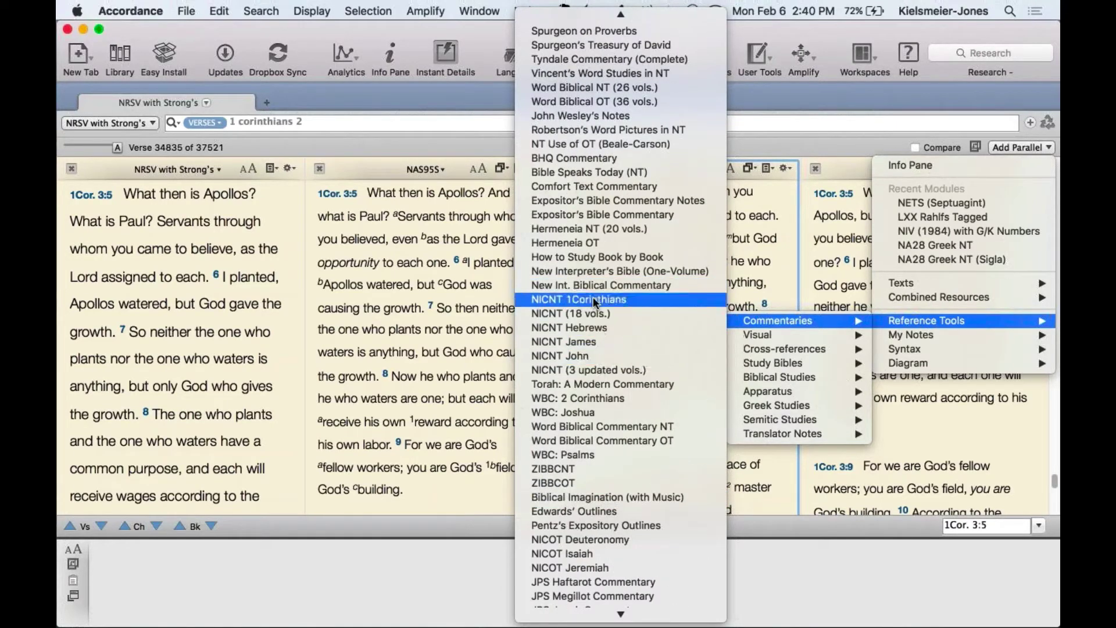
scroll(593, 297, "down", 2)
scroll(592, 297, "down", 3)
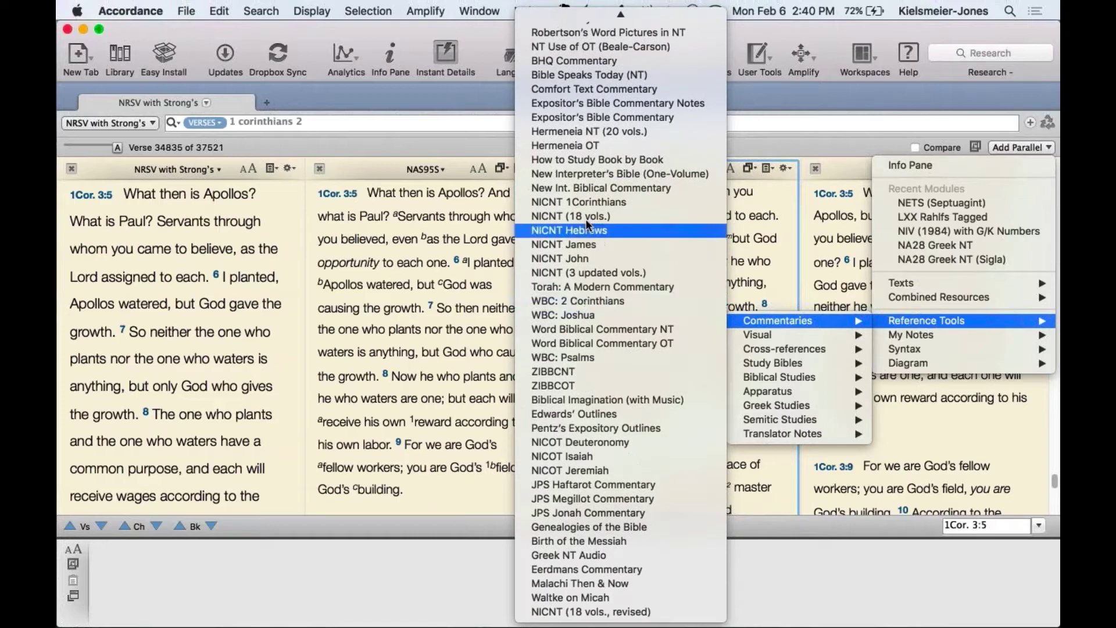
left_click(585, 204)
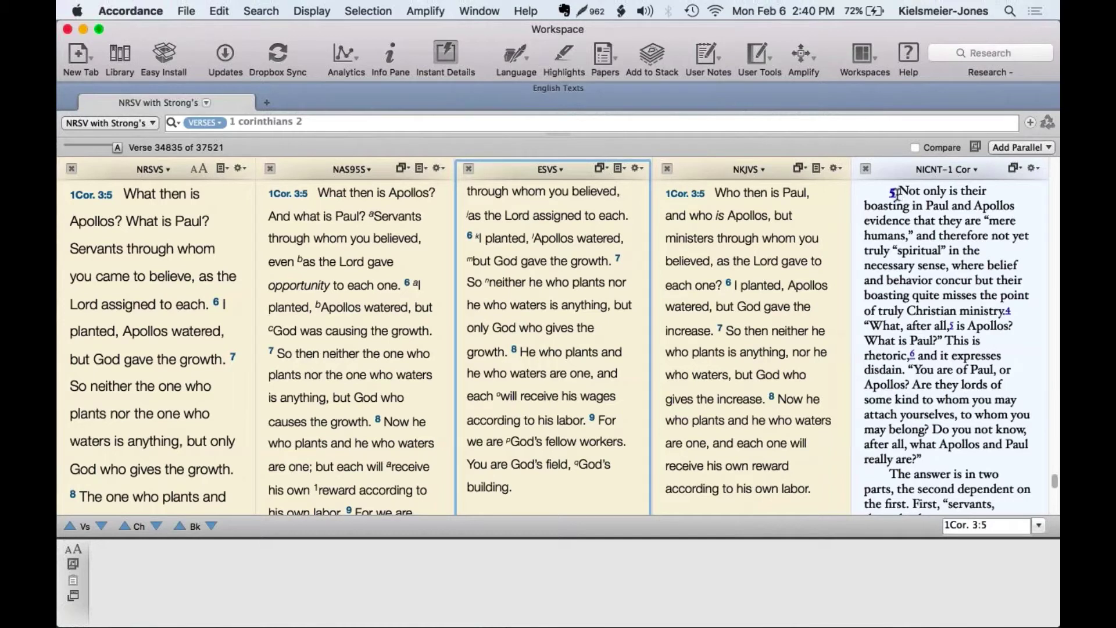
- Select the opening paragraph on 1 Corinthians 3:5 in the NICNT commentary and clear the selection
mouse_move(893, 192)
left_click_drag(903, 191, 935, 459)
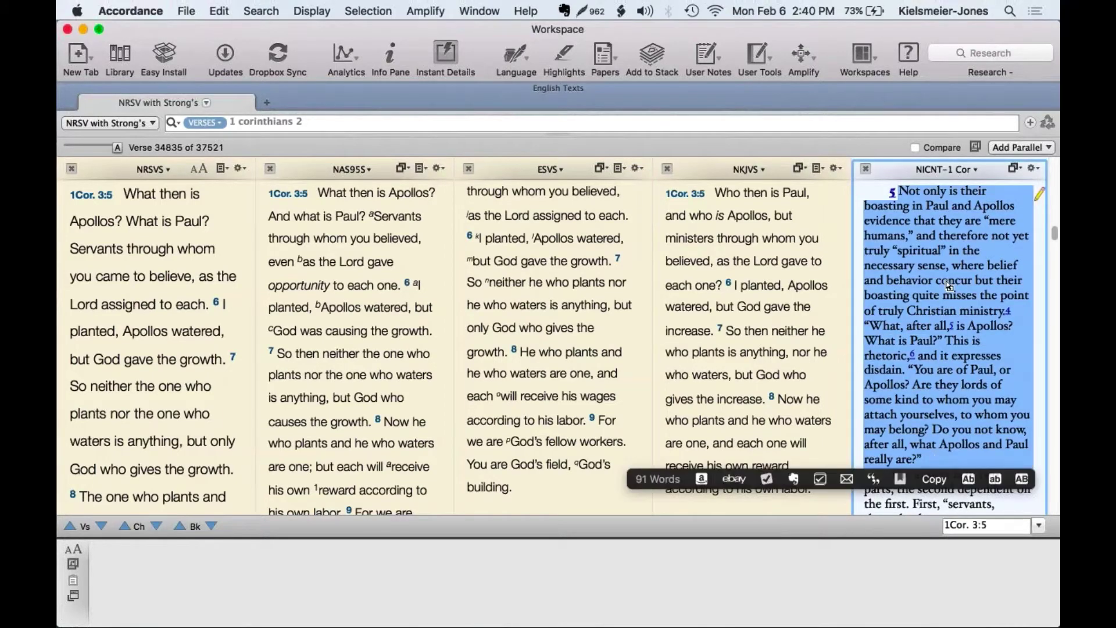
left_click(914, 266)
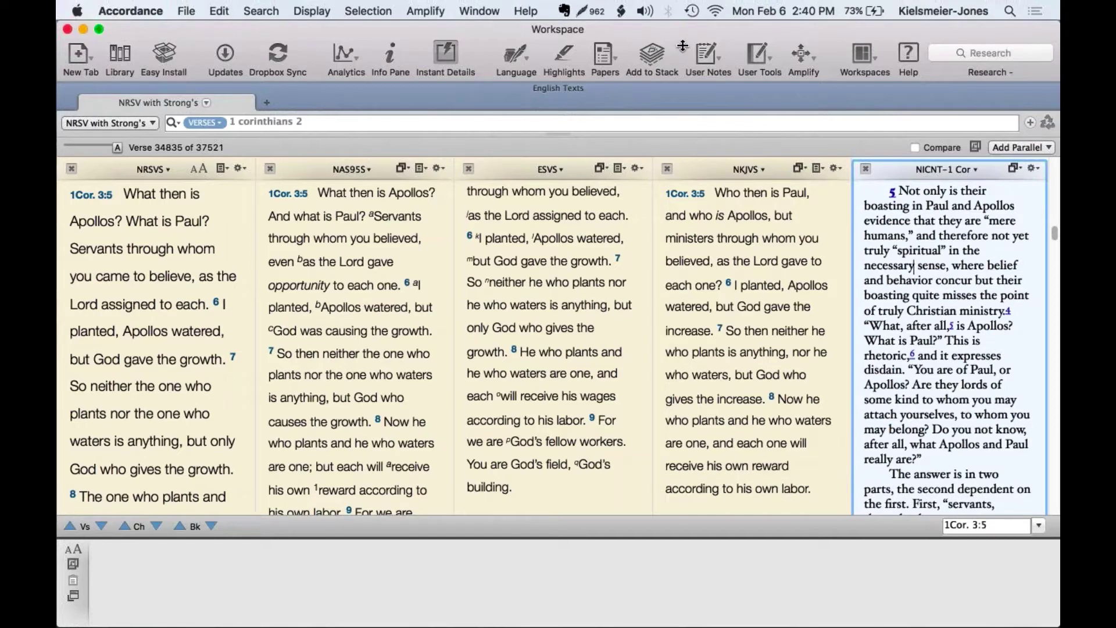
- Open the PopClip settings and return to the NICNT commentary in Accordance
key("super+space")
type("pop")
key("Return")
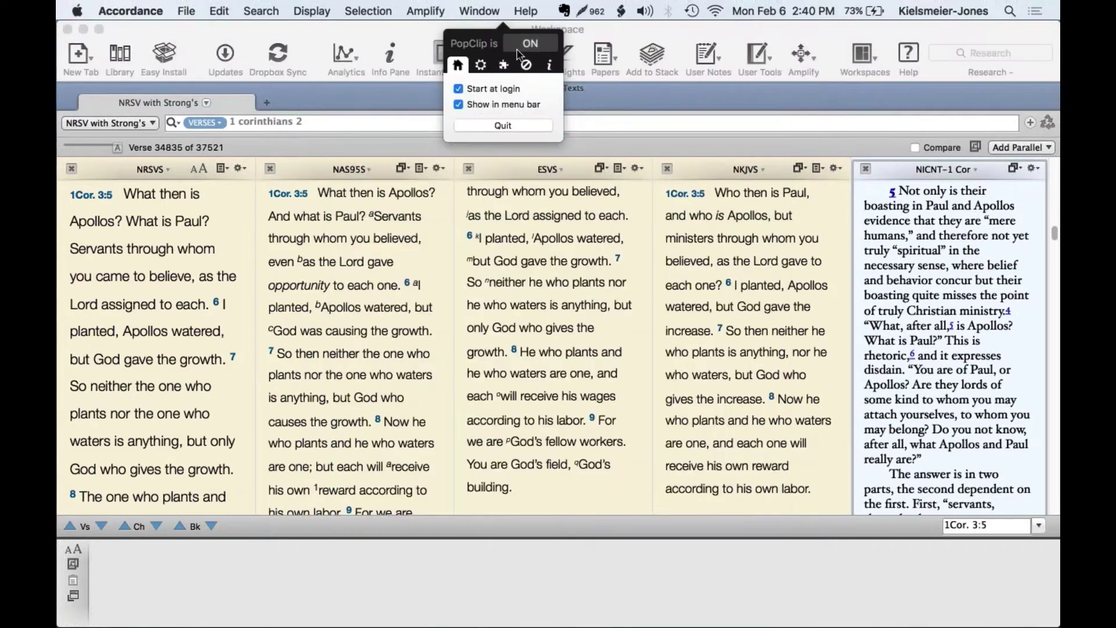
left_click(947, 281)
left_click(948, 282)
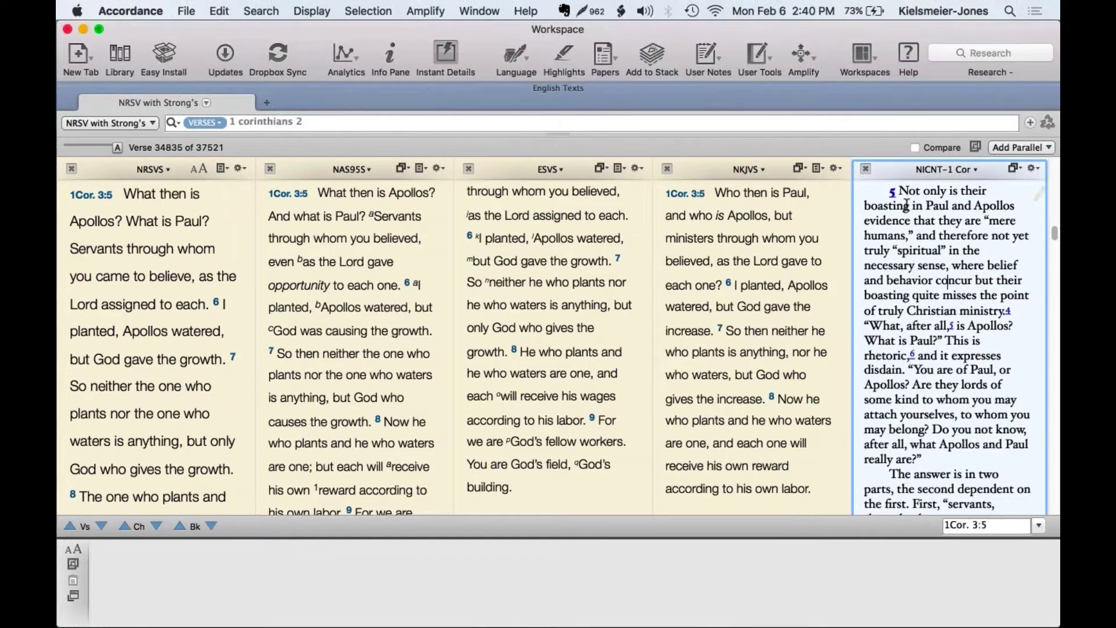
- Follow the NICNT commentary alongside the ESV text from 1 Corinthians 3:5 to 3:10
mouse_move(585, 263)
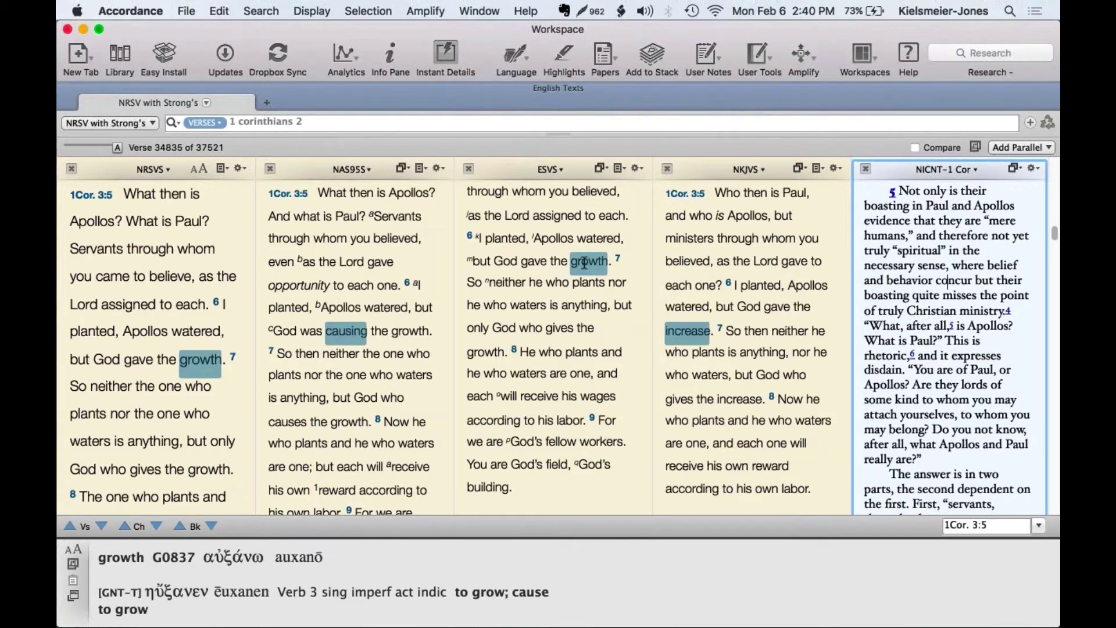
scroll(584, 263, "down", 3)
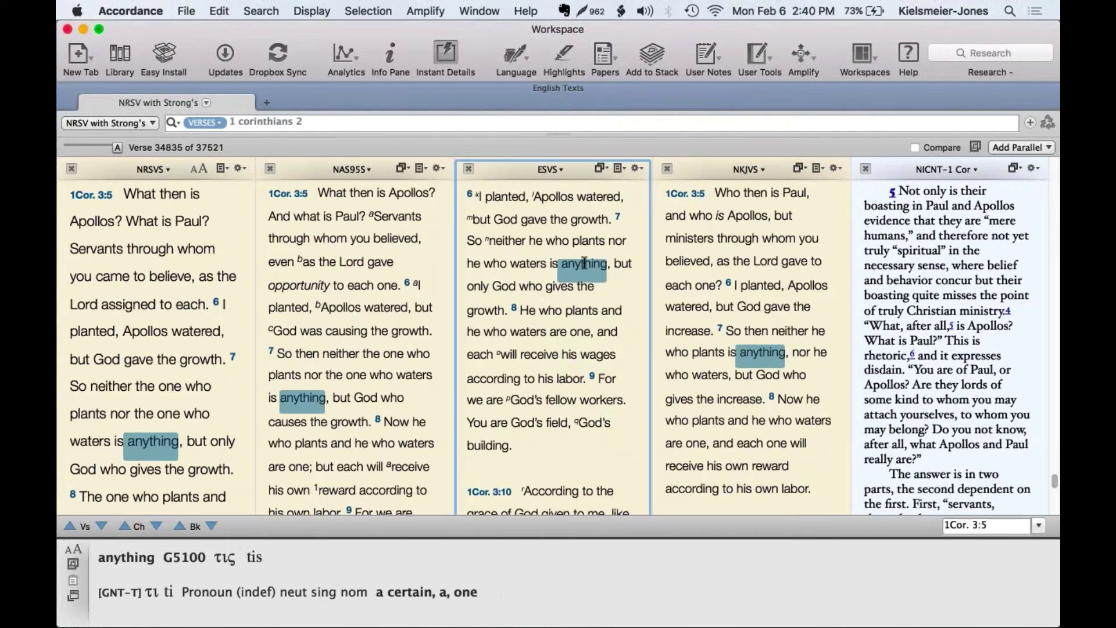
scroll(584, 263, "down", 5)
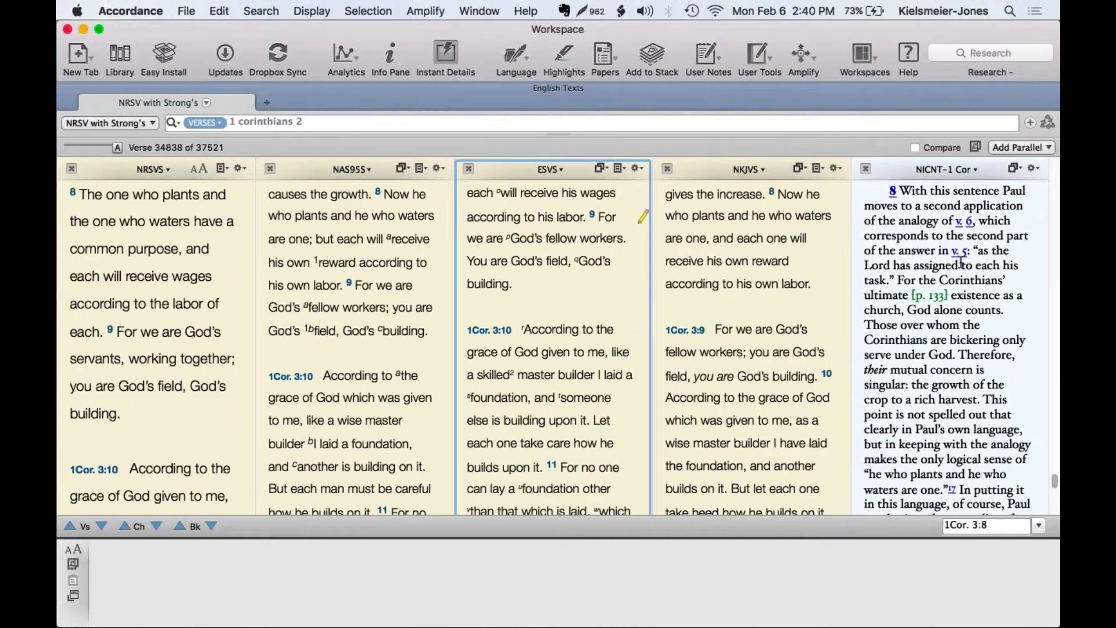
scroll(538, 281, "down", 3)
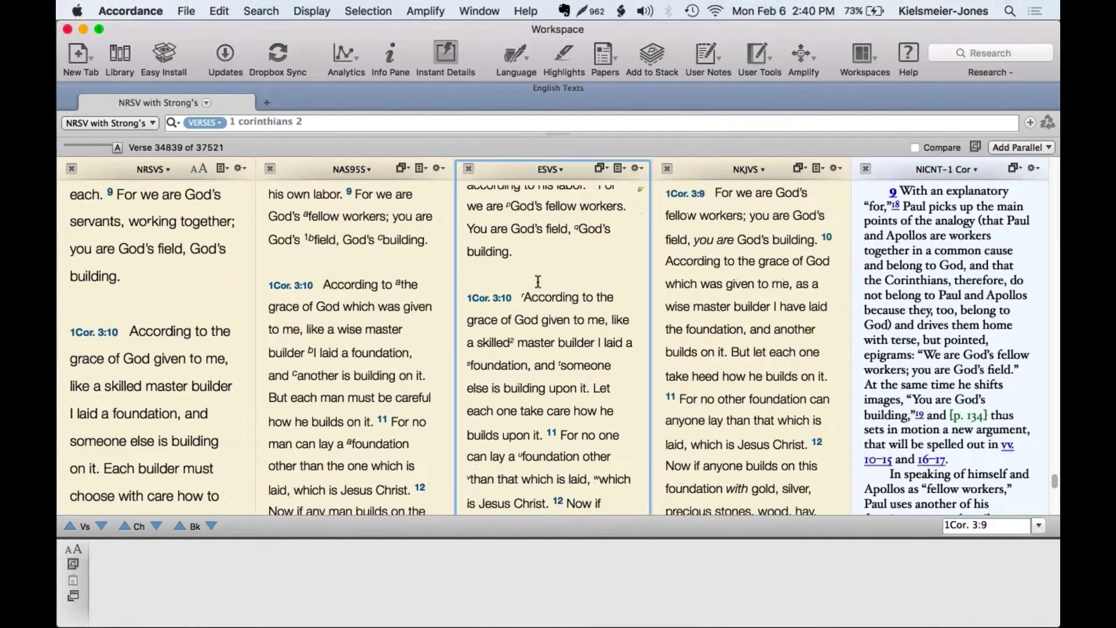
scroll(538, 282, "down", 5)
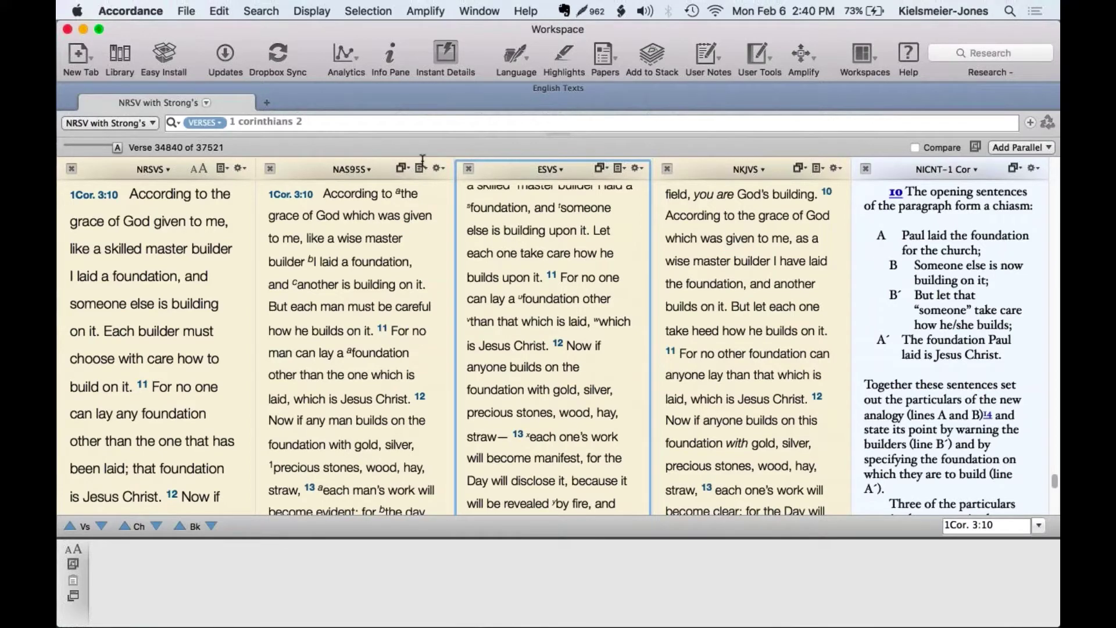
- Go to Galatians 6:1 in the NRSV and its parallel translations
left_click(365, 127)
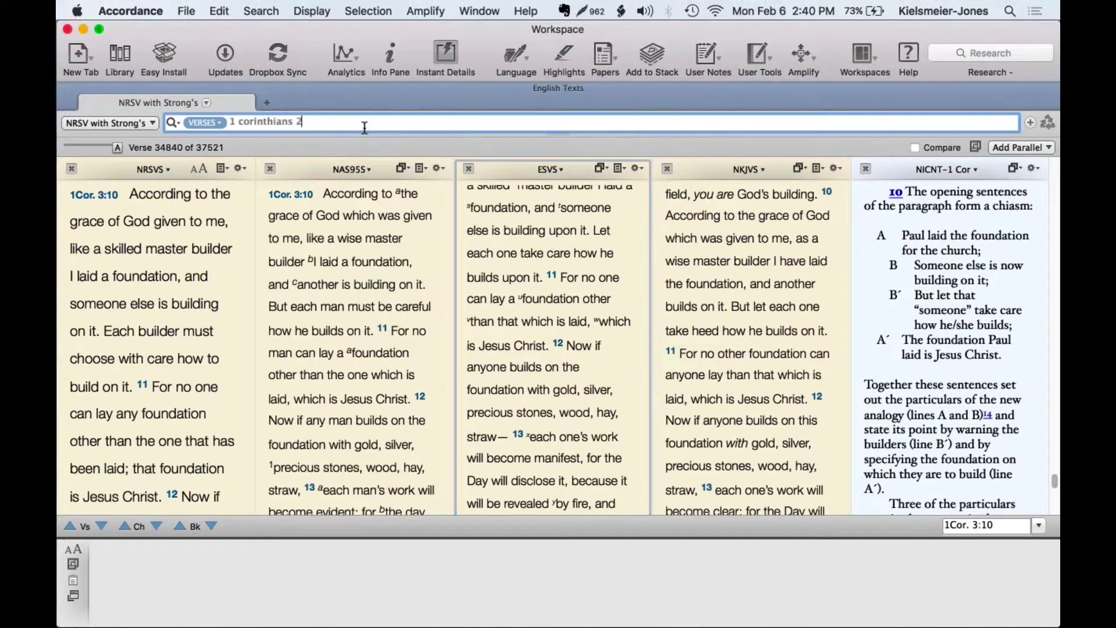
key("BackSpace")
key("super+a")
type("gala")
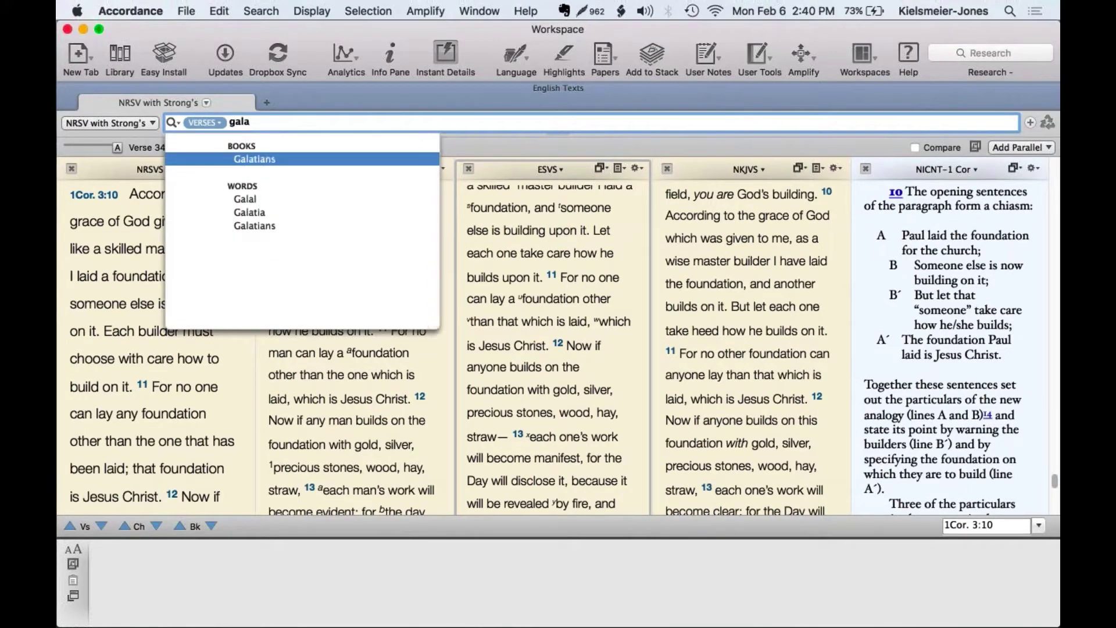
type("tians")
key("Return")
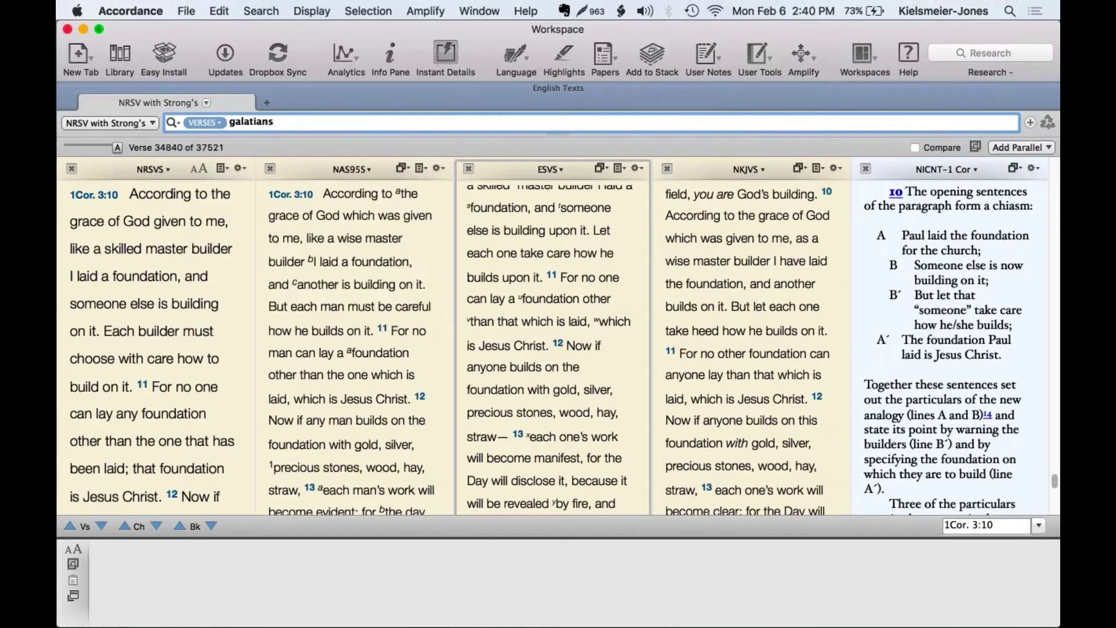
type("6.1")
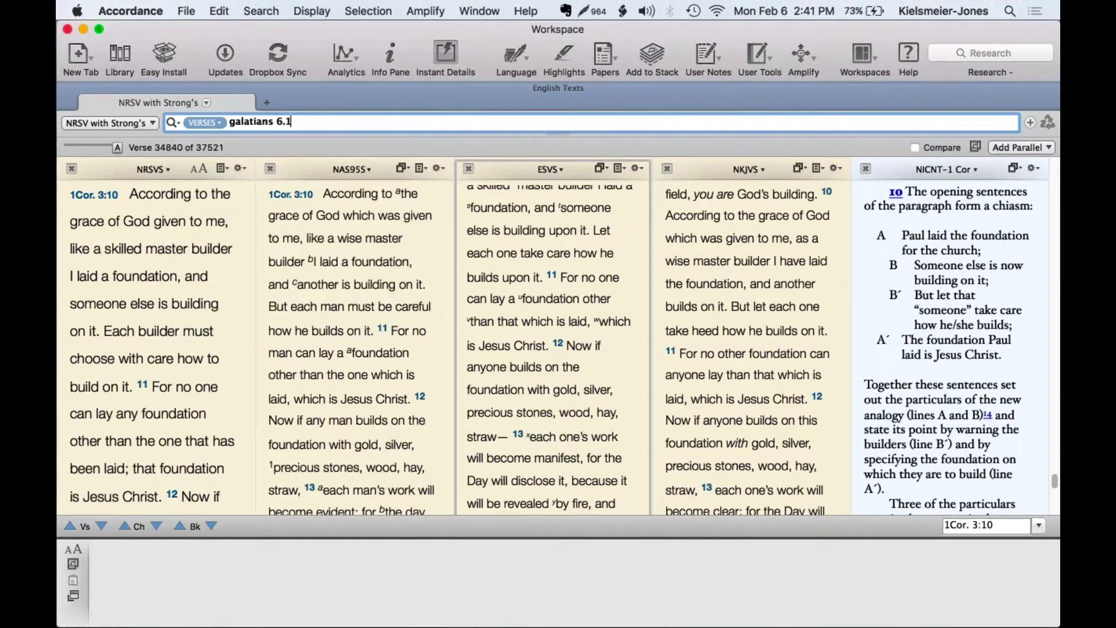
key("Return")
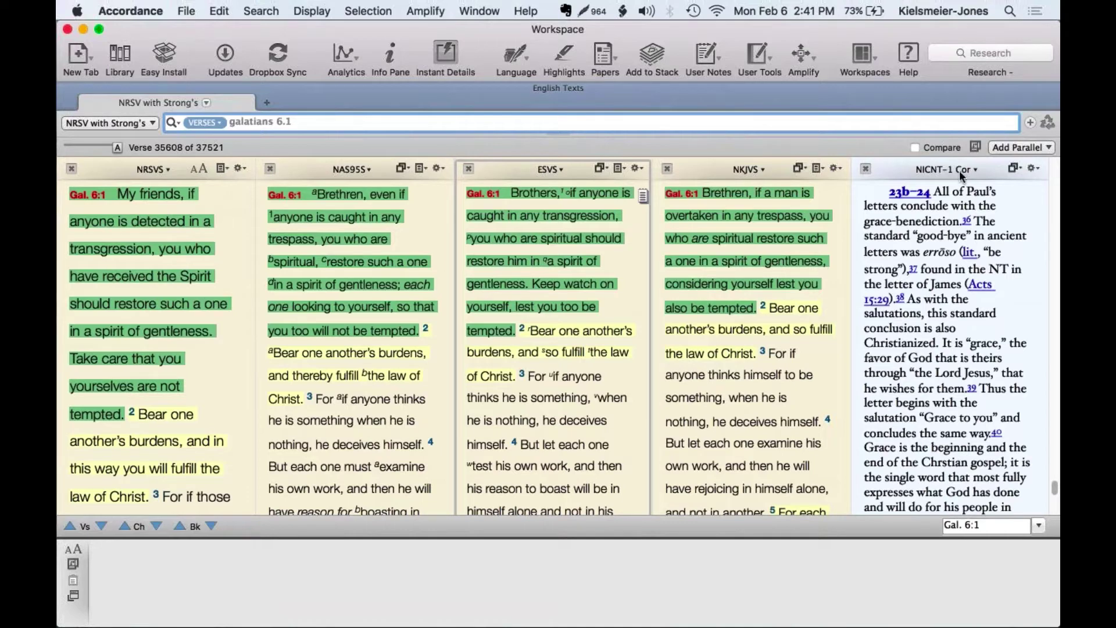
- Replace the NICNT 1 Corinthians parallel with the IVP NT Background Commentary
left_click(943, 167)
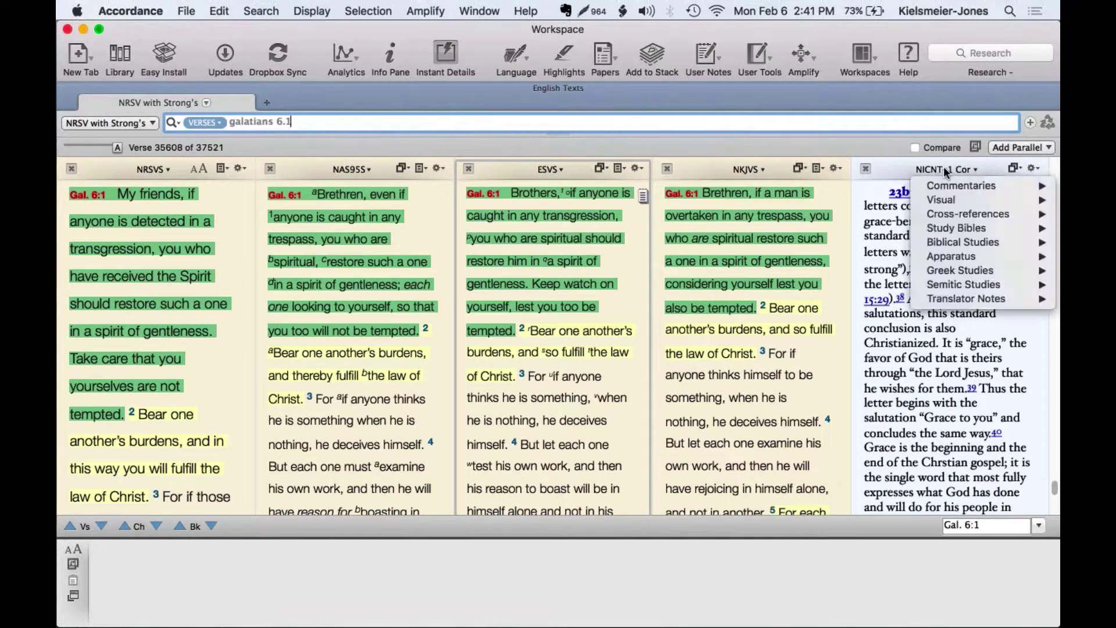
mouse_move(944, 180)
scroll(803, 366, "down", 1)
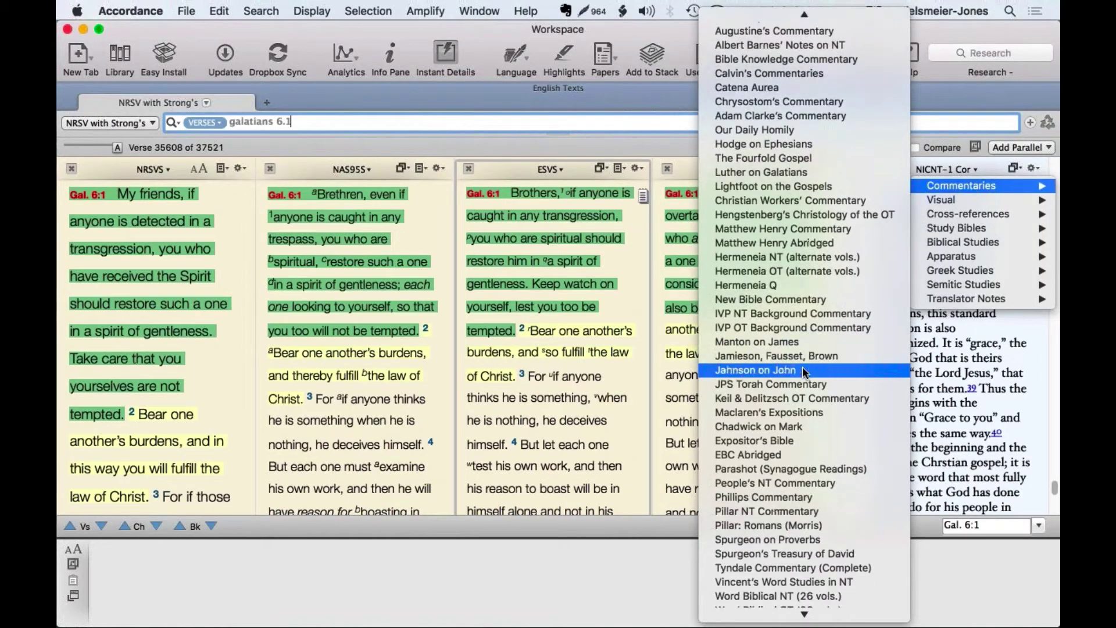
left_click(789, 314)
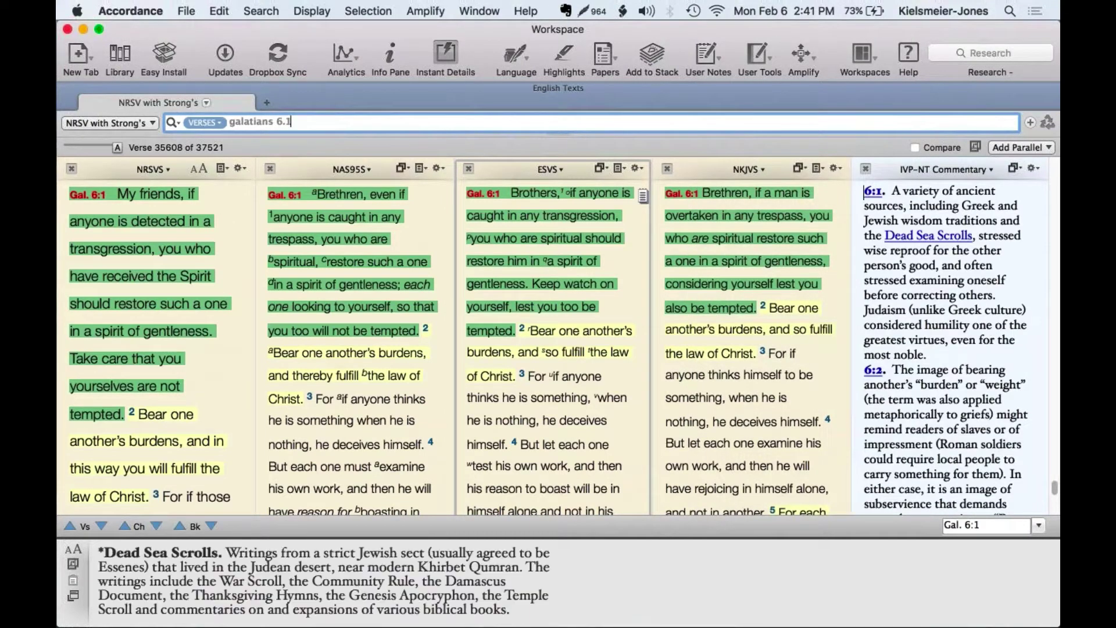
- Look up 1 Corinthians 2 and John 3 across the translations and the IVP commentary
left_click(628, 124)
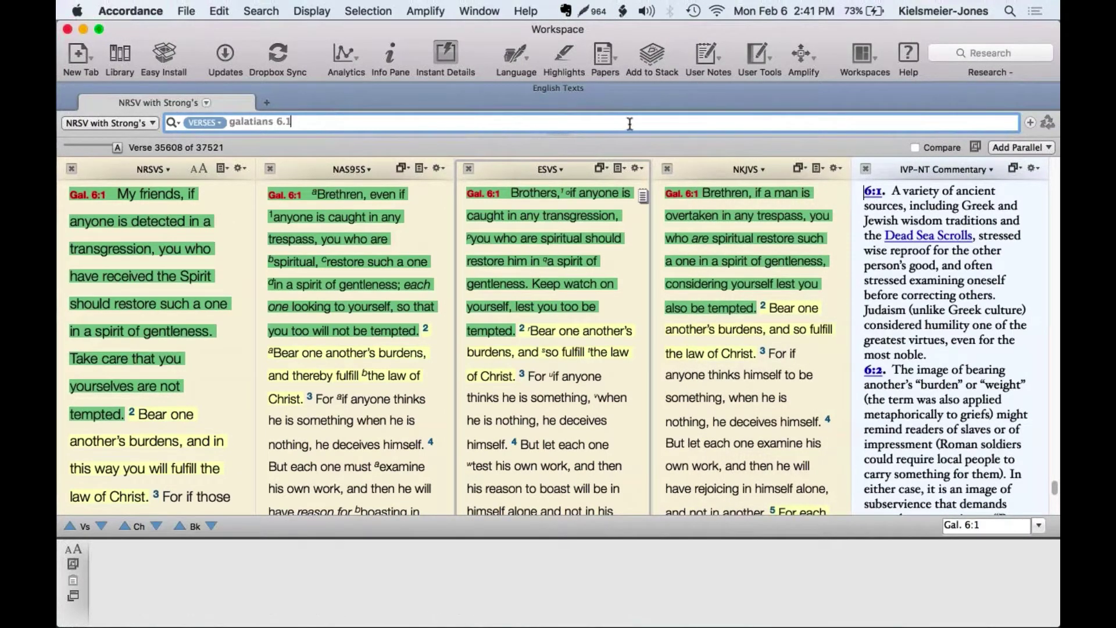
key("super+a")
type("1 cor 2")
key("Return")
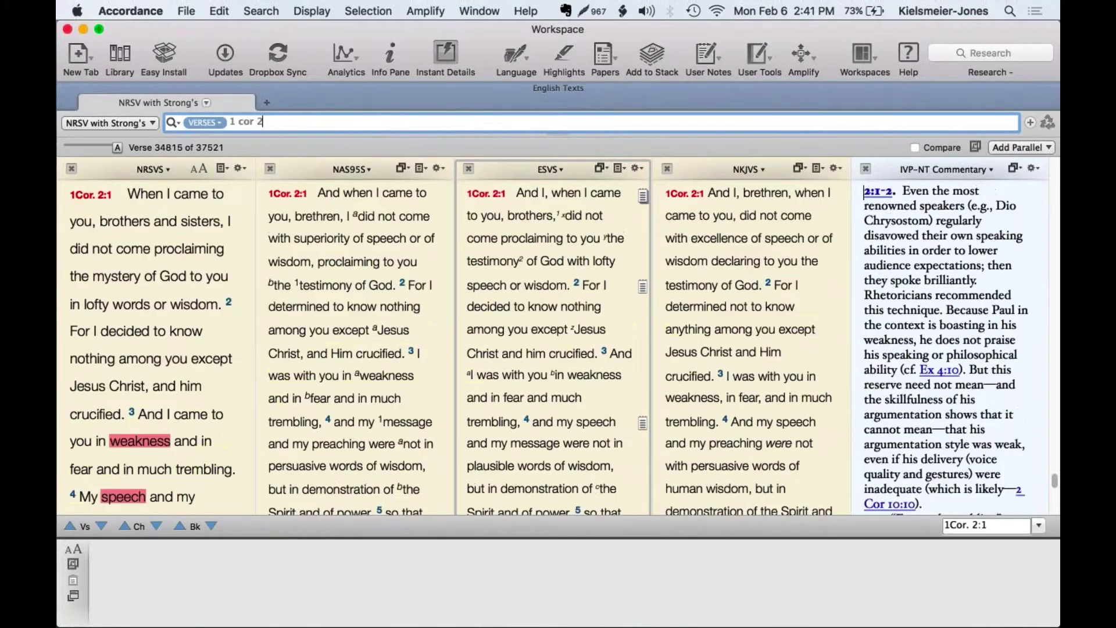
type("john 3")
key("Return")
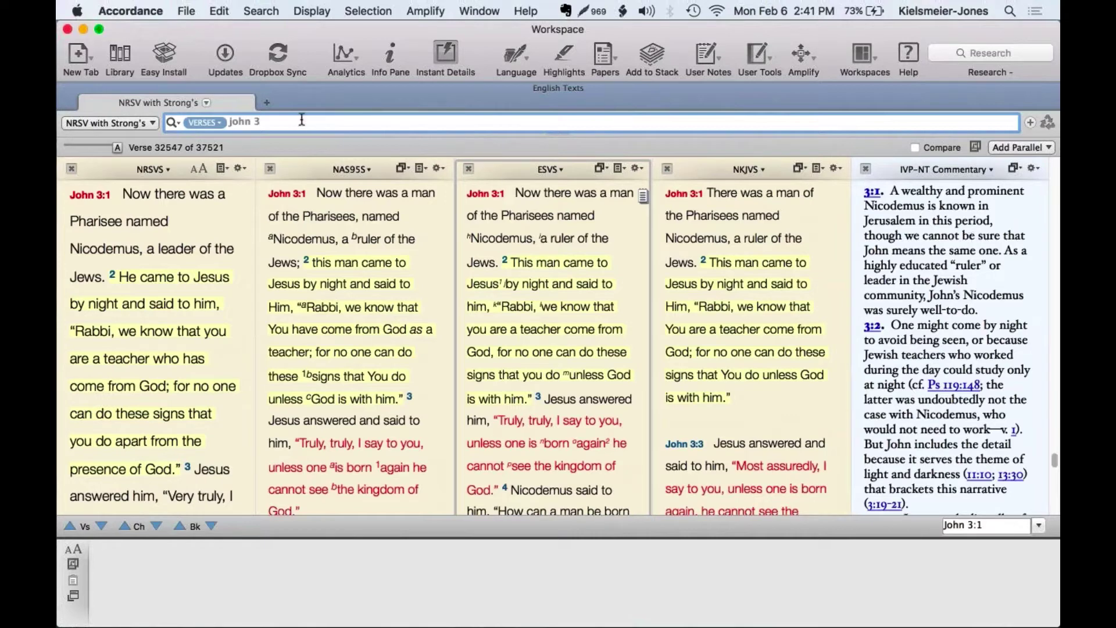
- Add the Word Biblical NT (26 vols.) commentary as a further parallel beside the IVP commentary on John 3
left_click(238, 118)
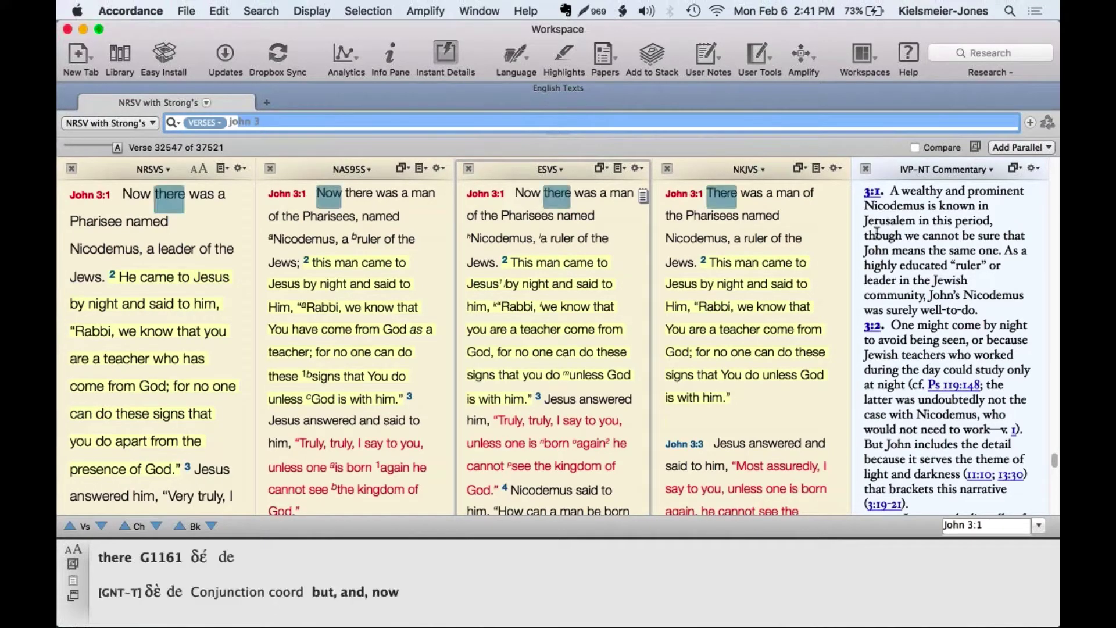
left_click(989, 287)
scroll(989, 286, "down", 3)
scroll(989, 286, "up", 3)
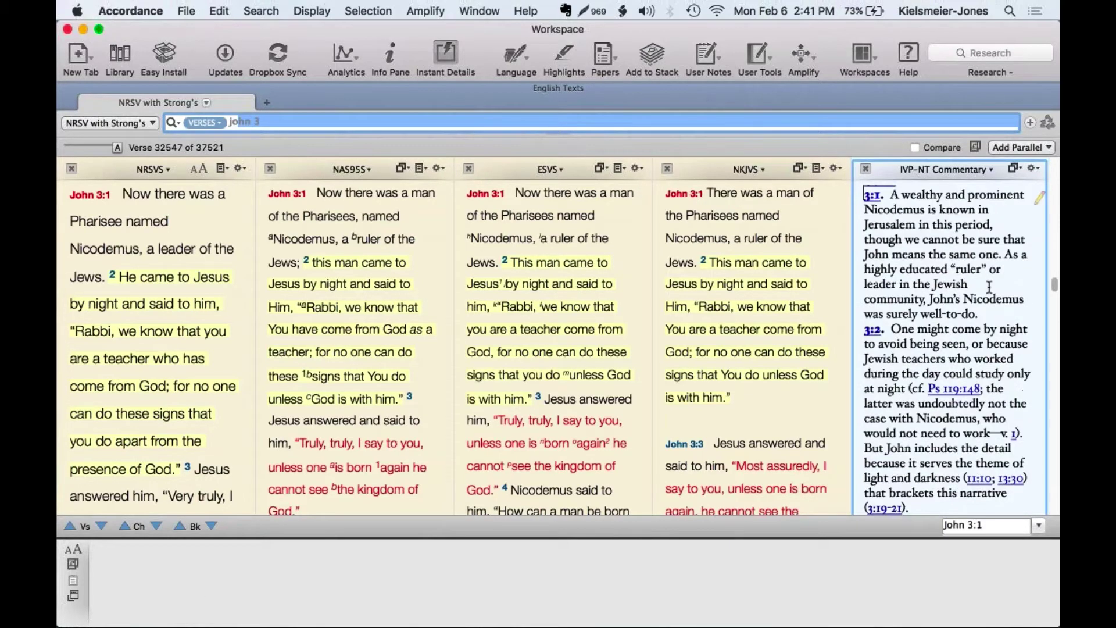
left_click(999, 146)
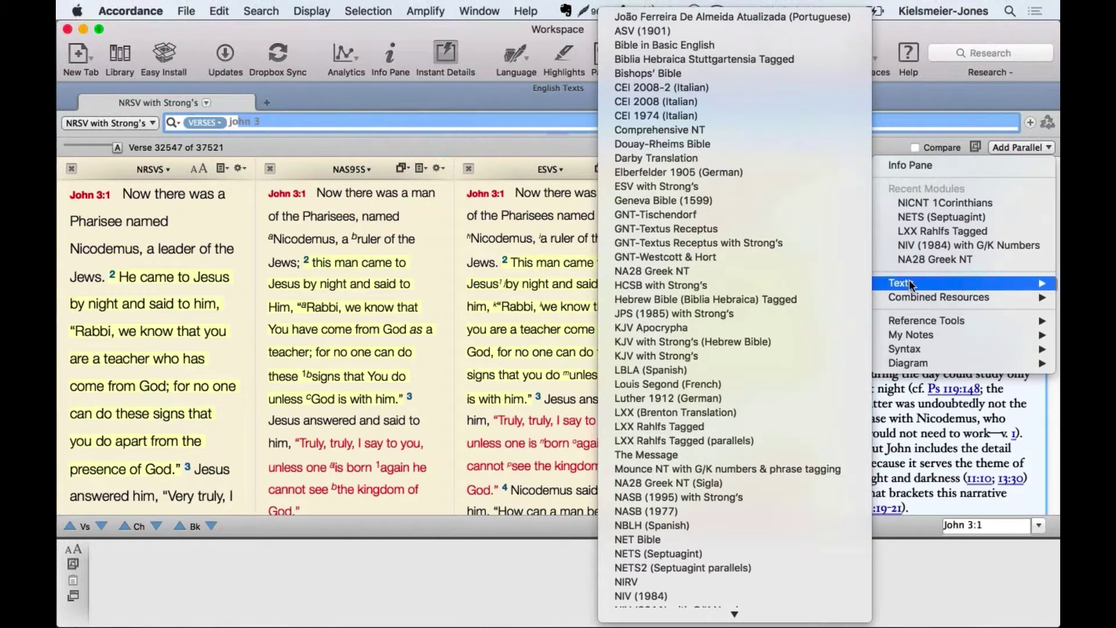
mouse_move(923, 320)
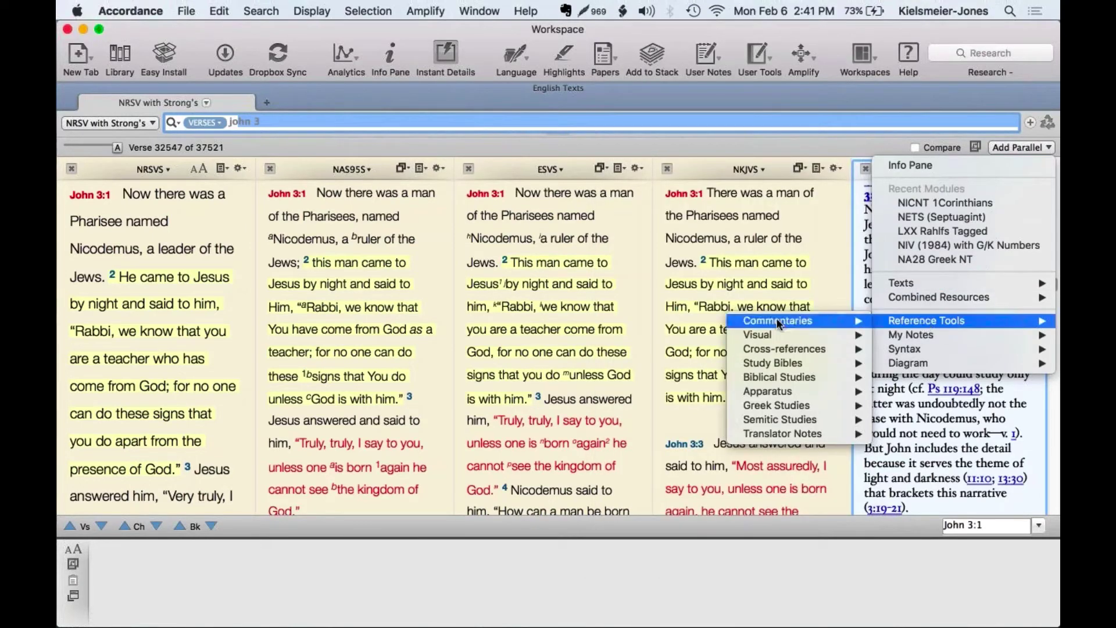
mouse_move(779, 322)
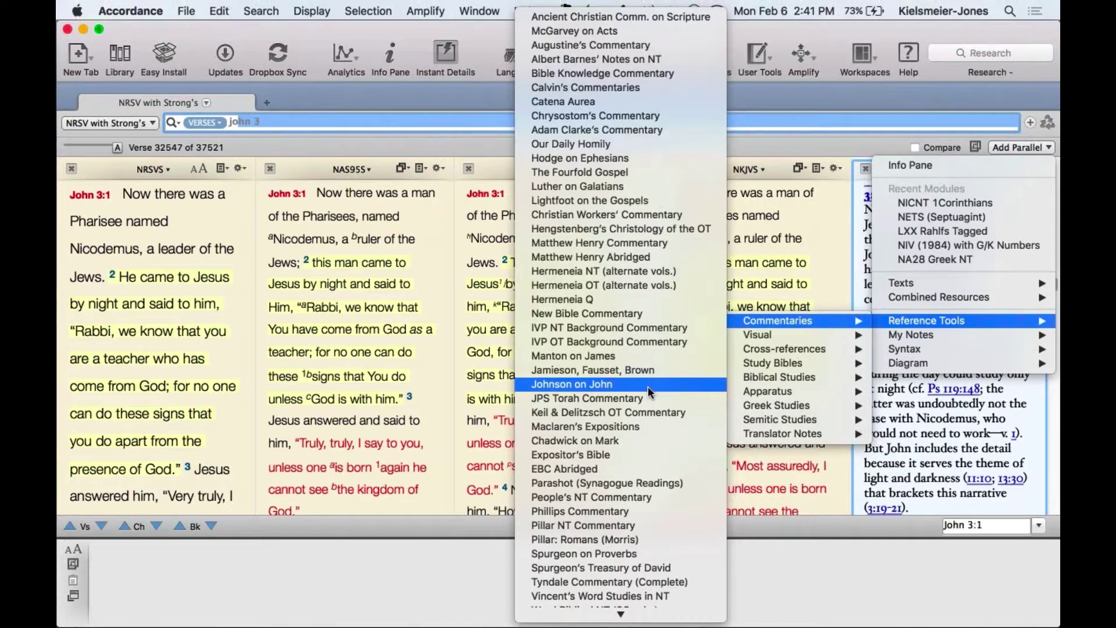
scroll(648, 386, "down", 5)
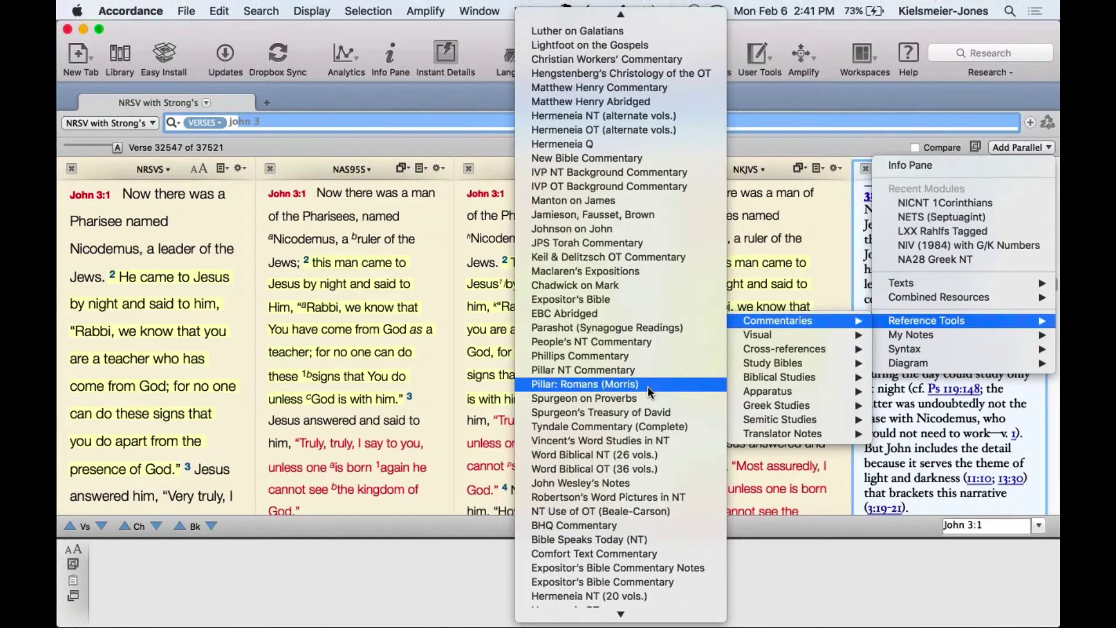
scroll(648, 386, "down", 2)
left_click(581, 397)
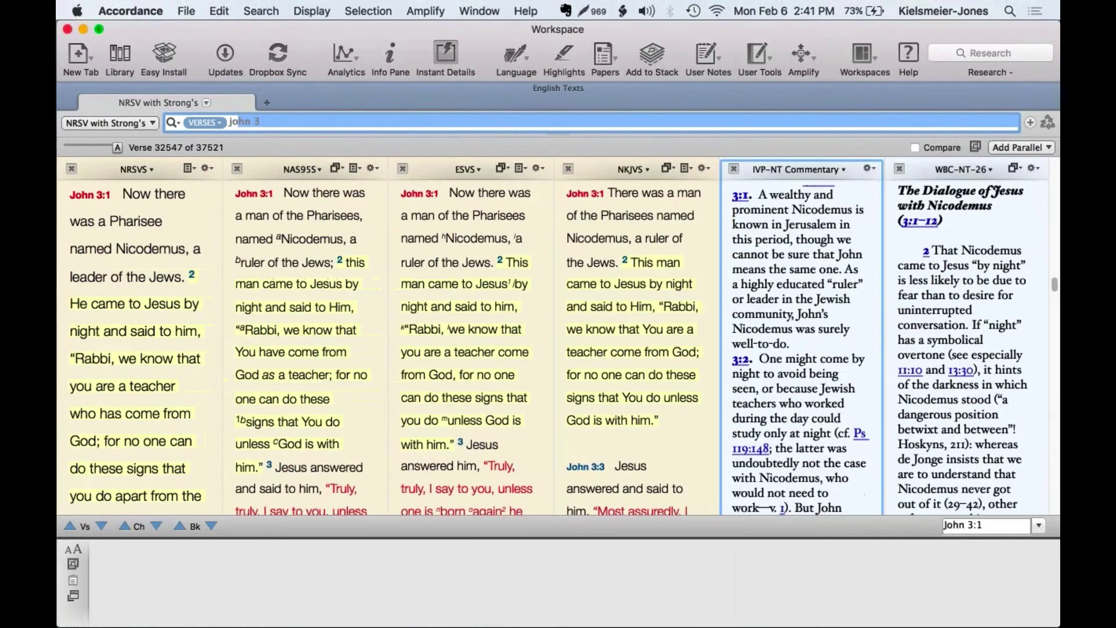
- Move the IVP and Word Biblical commentaries below the Bible texts and back up beside the translations
left_click(868, 173)
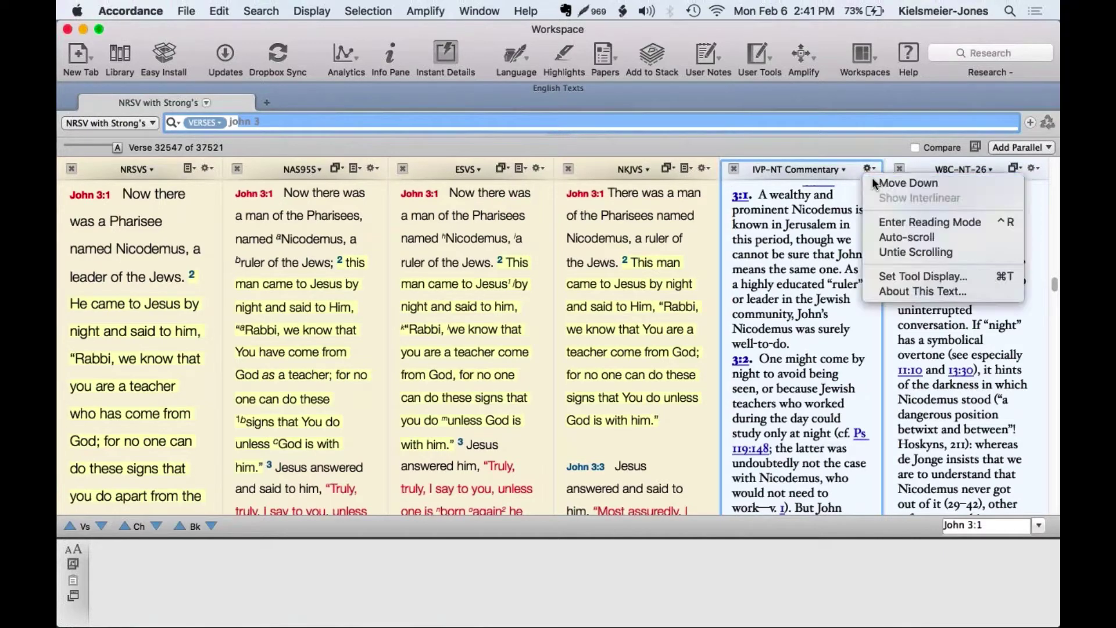
left_click(872, 178)
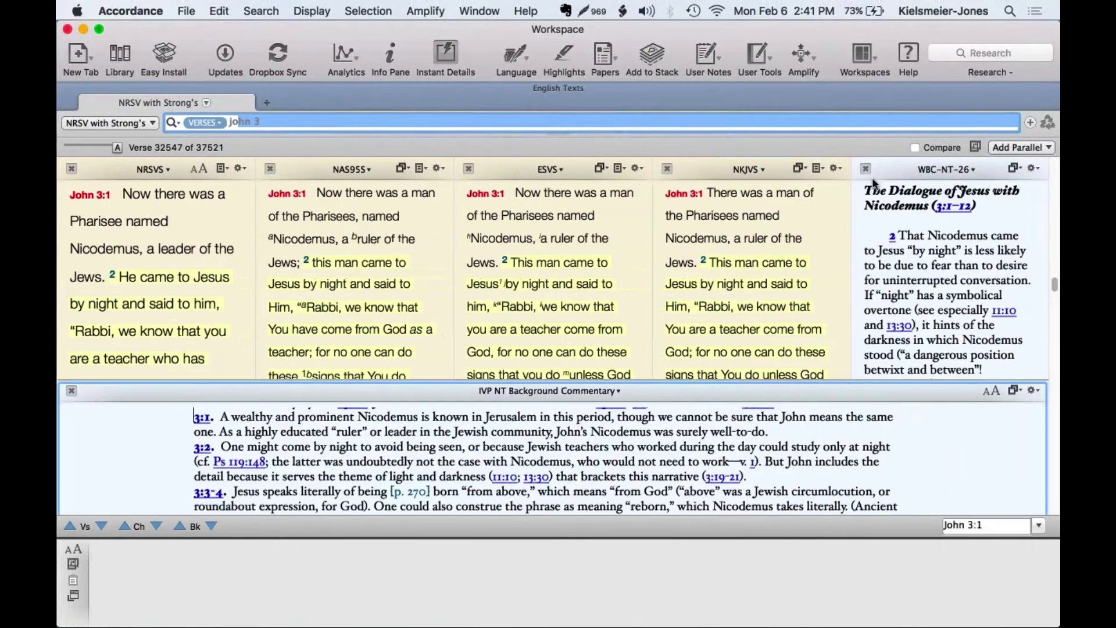
left_click(1034, 168)
left_click(993, 183)
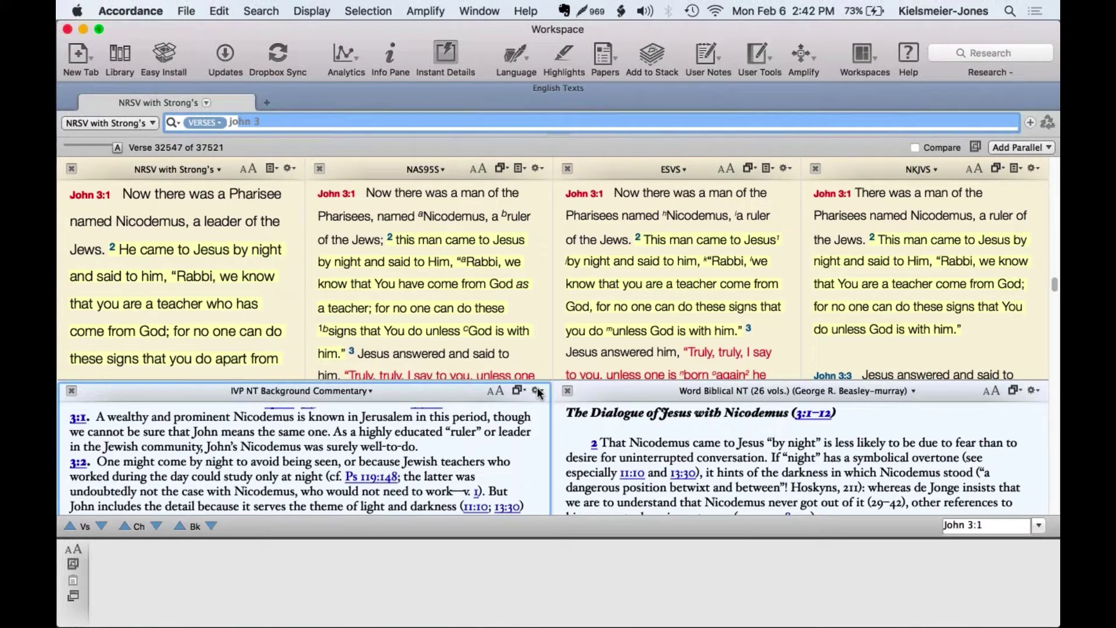
left_click(538, 393)
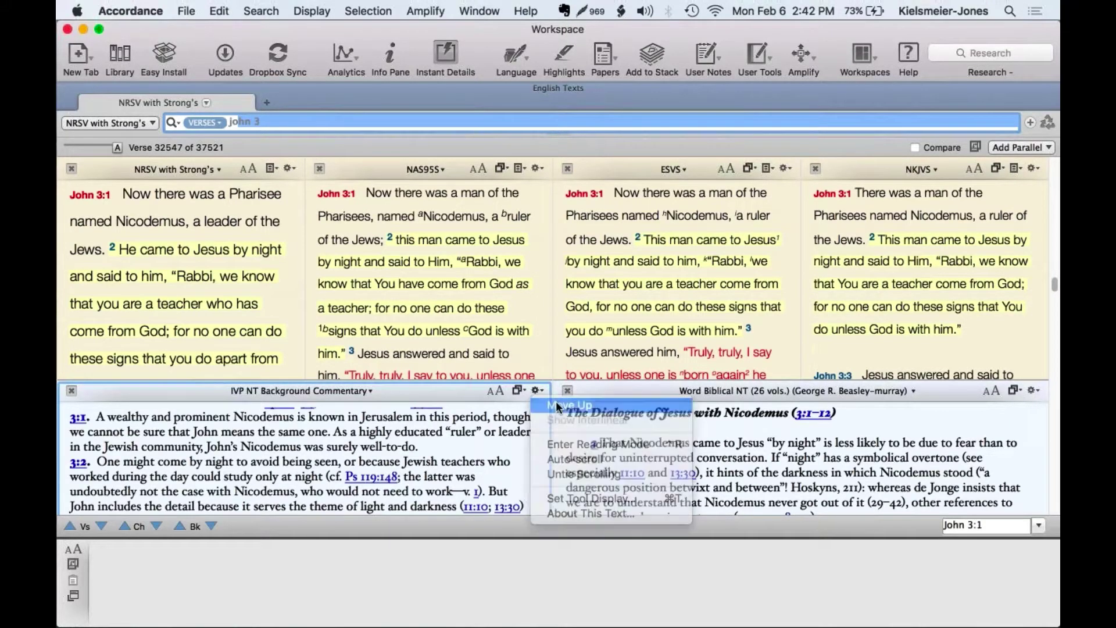
left_click(555, 401)
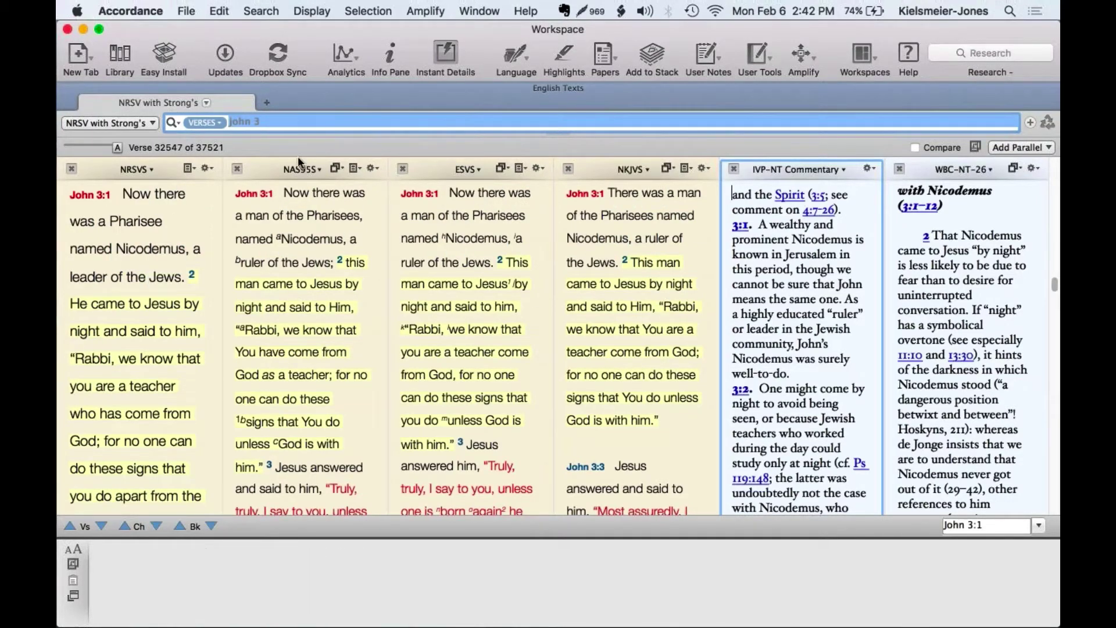
- Go to Genesis 12 and close both New Testament commentaries, leaving the four Bible translations in parallel
type("gen 12")
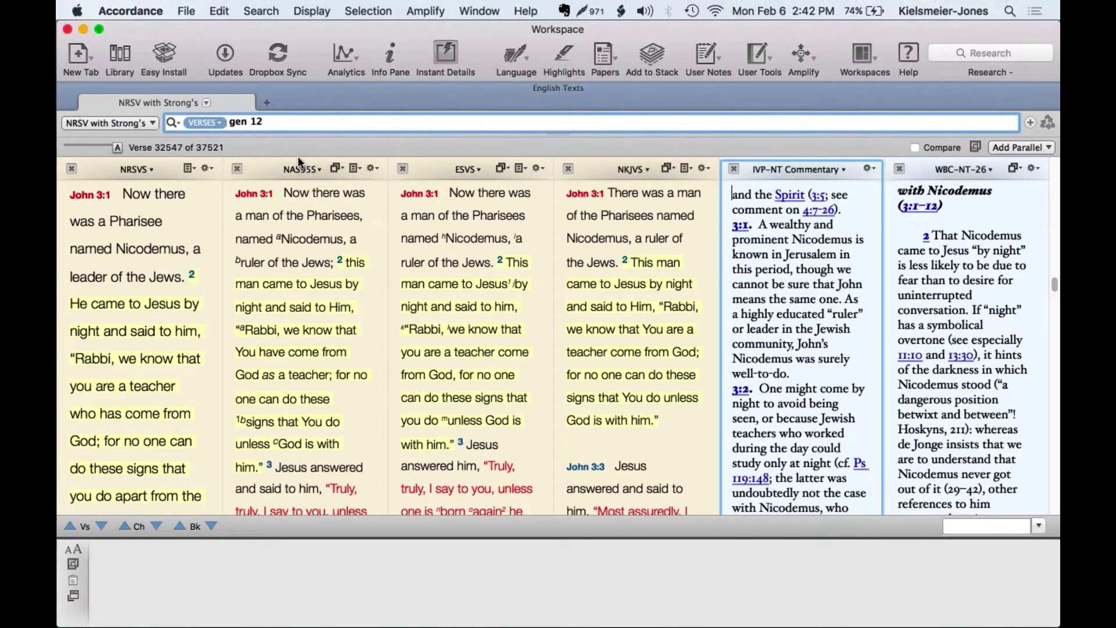
key("Return")
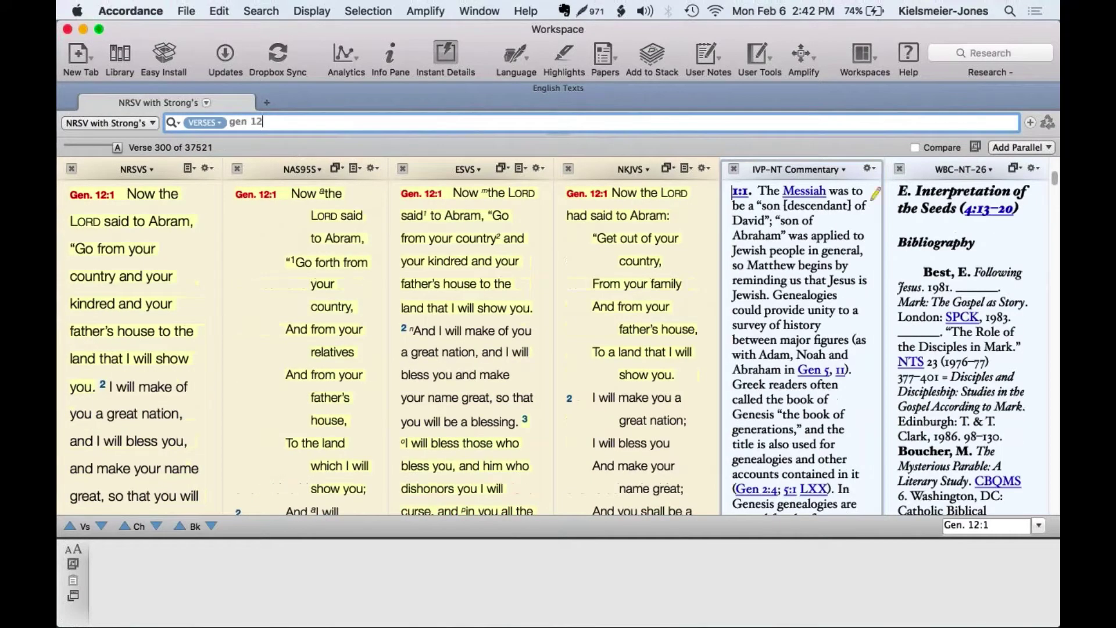
left_click(1017, 148)
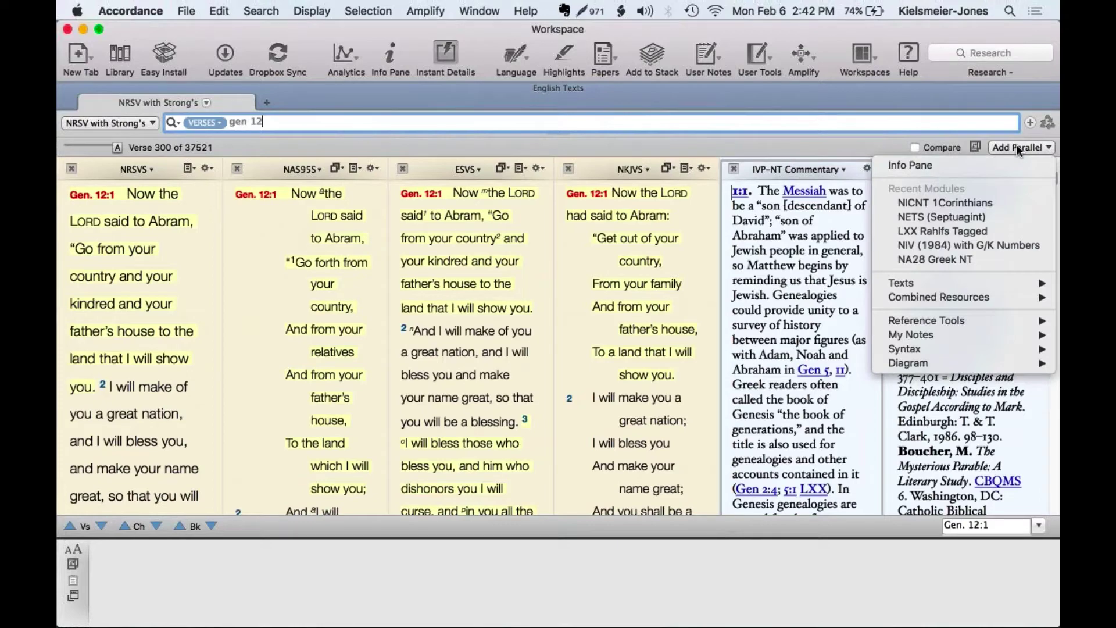
left_click(780, 144)
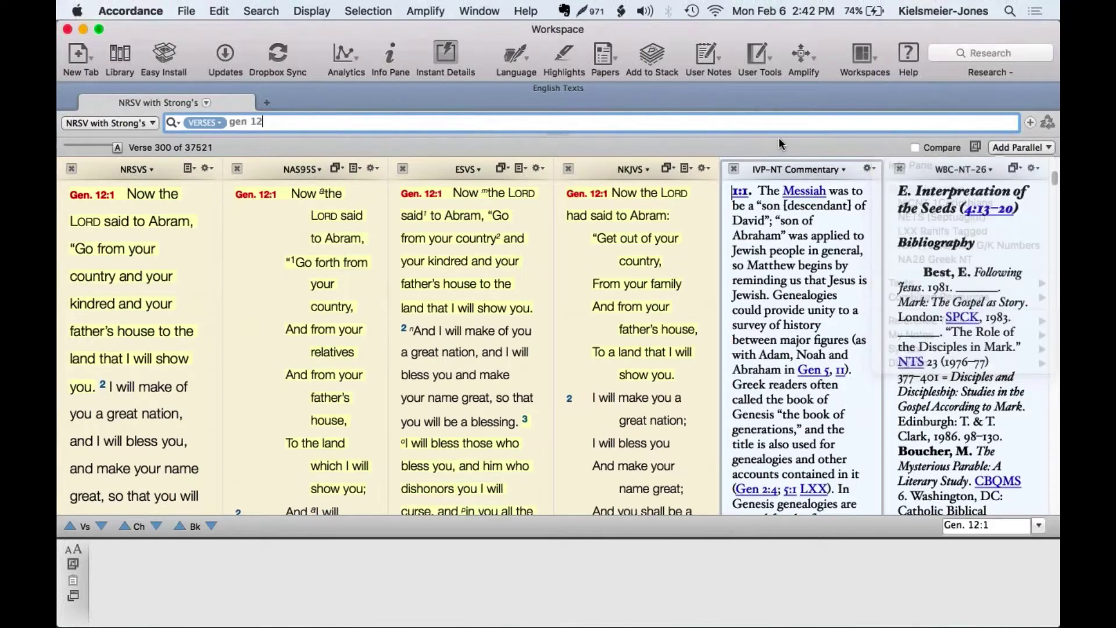
left_click(734, 169)
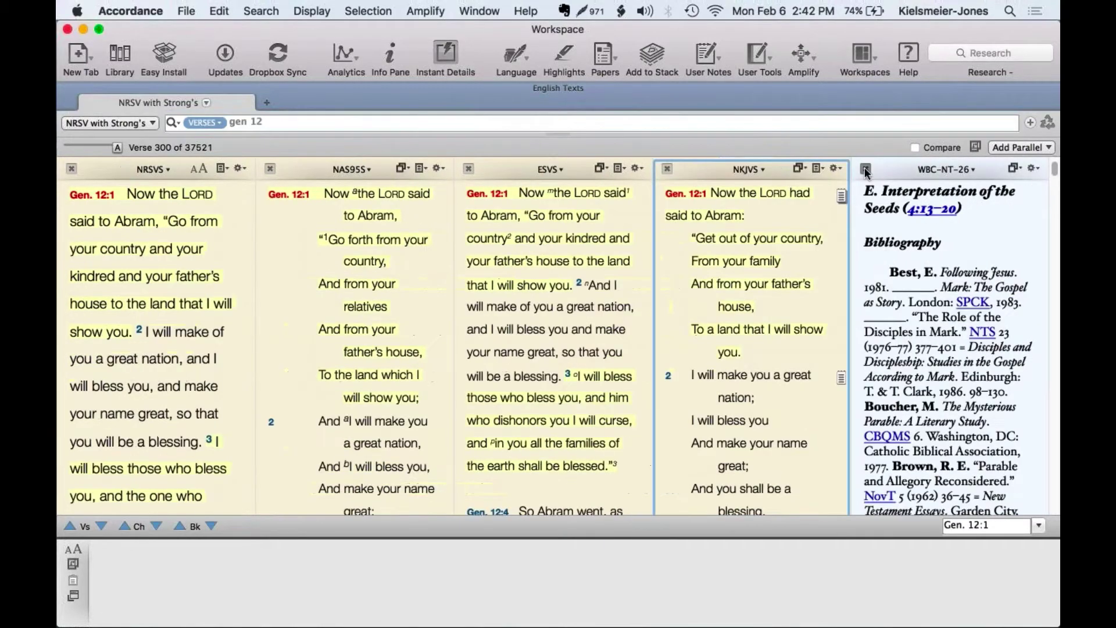
left_click(864, 168)
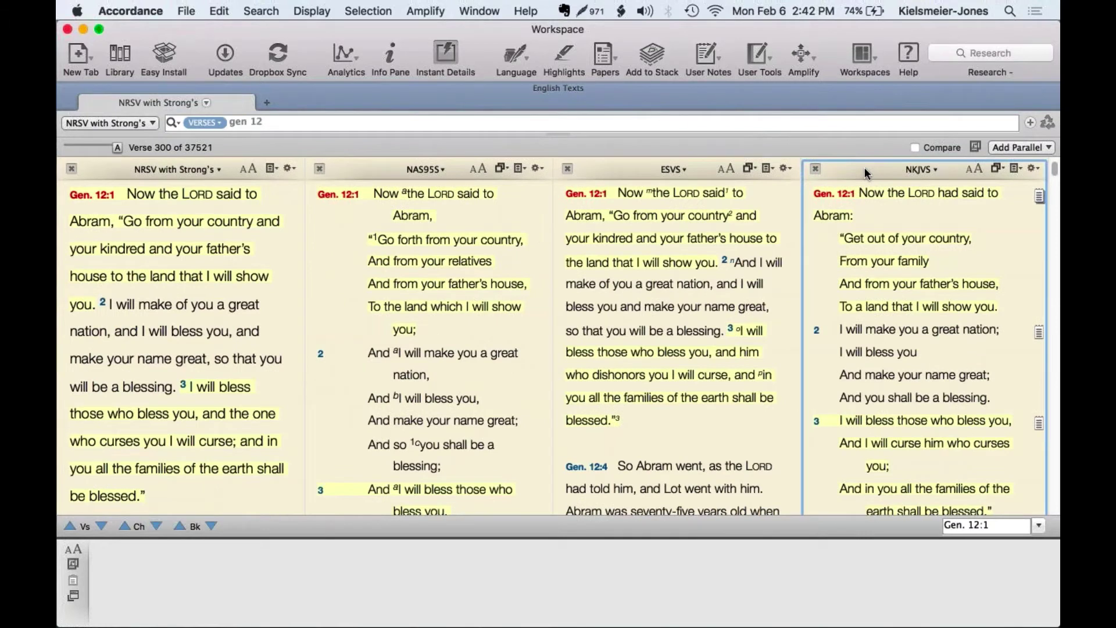
- Find Word Biblical OT (36 vols.) in the library, open it beside the Bible texts and hide the library
left_click(121, 56)
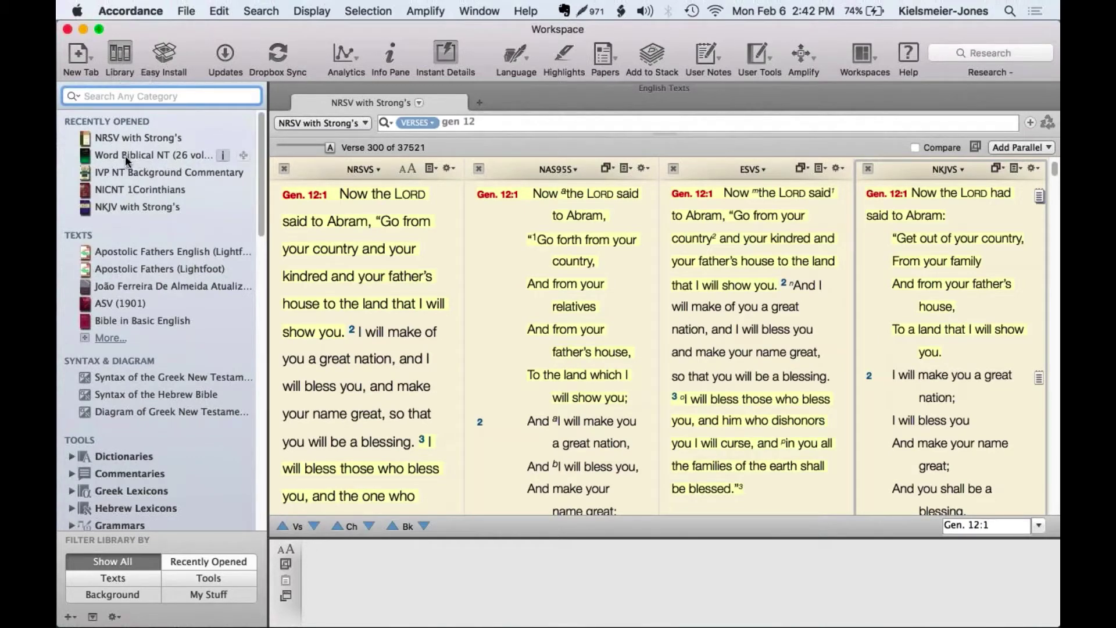
type("w")
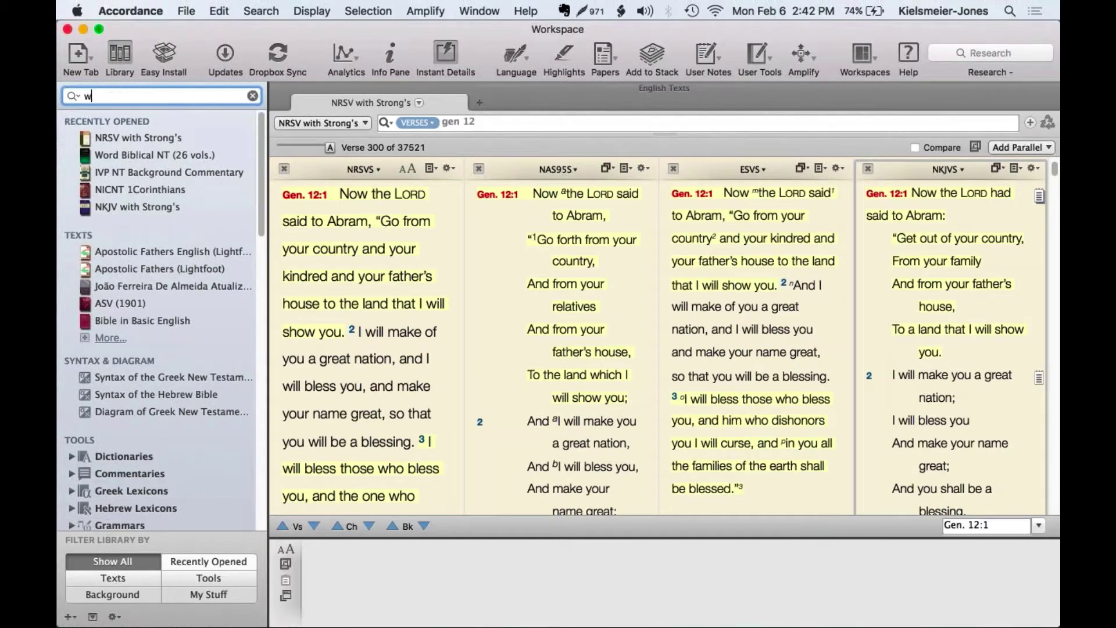
type("ord bibl")
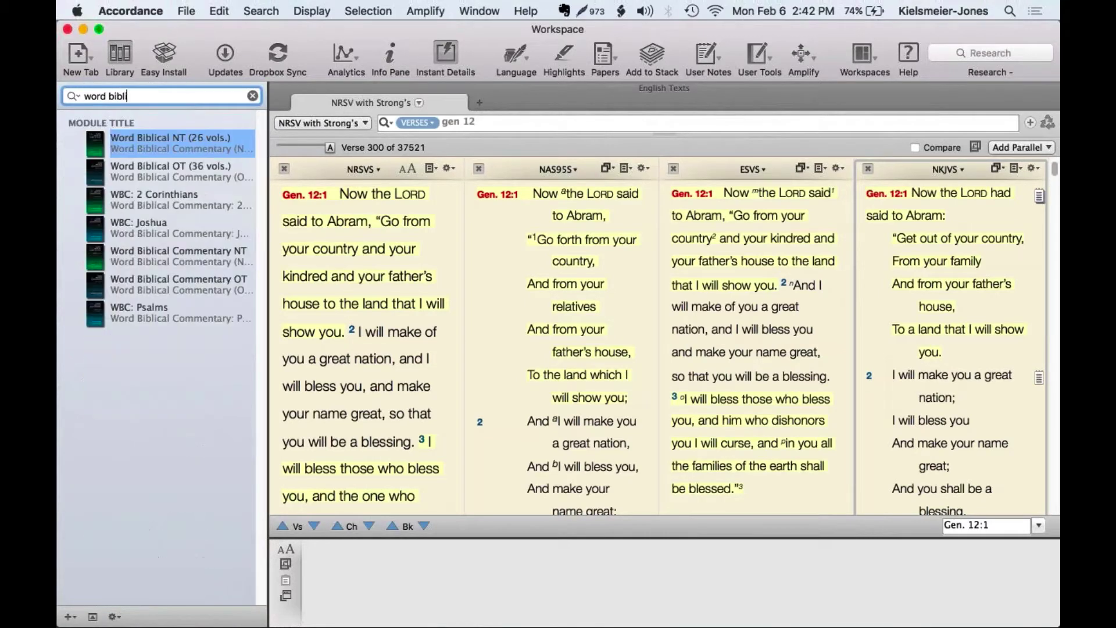
left_click(168, 173)
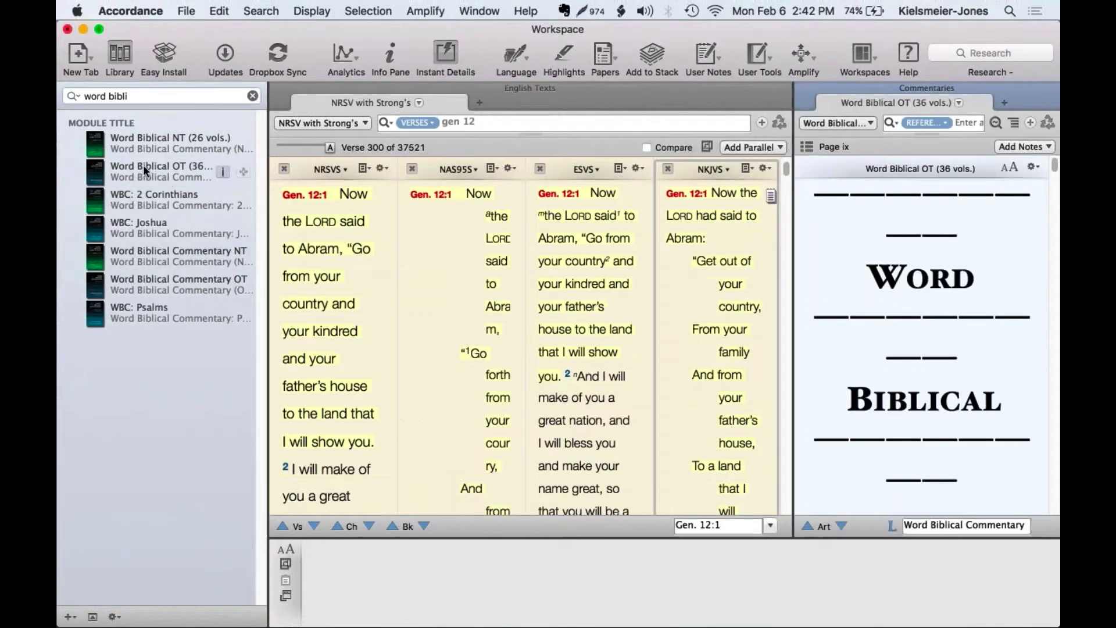
left_click(116, 59)
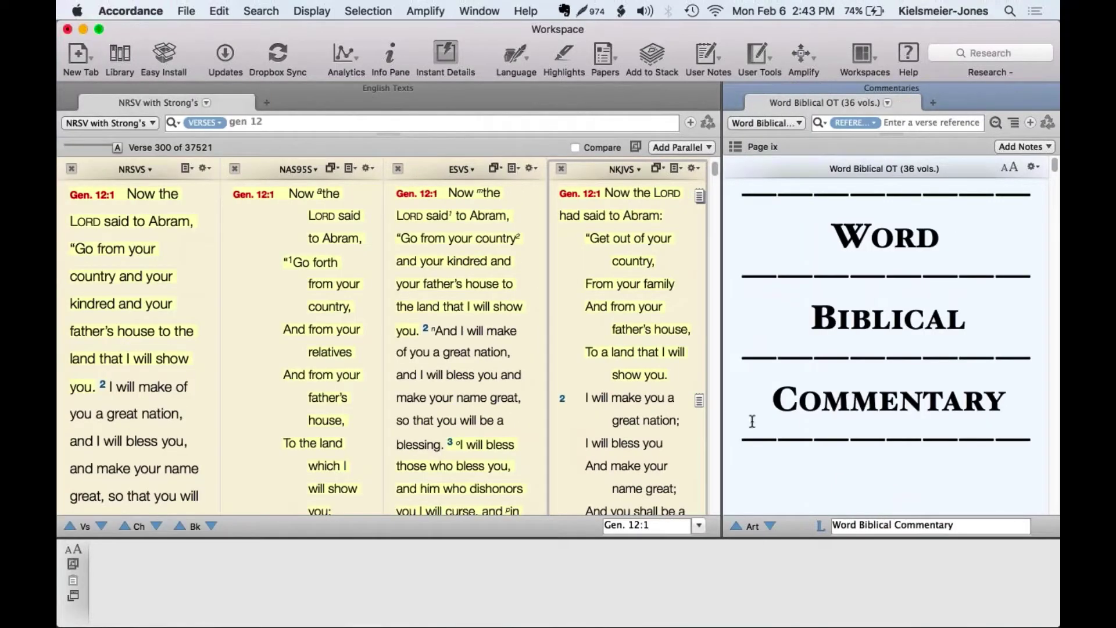
mouse_move(625, 268)
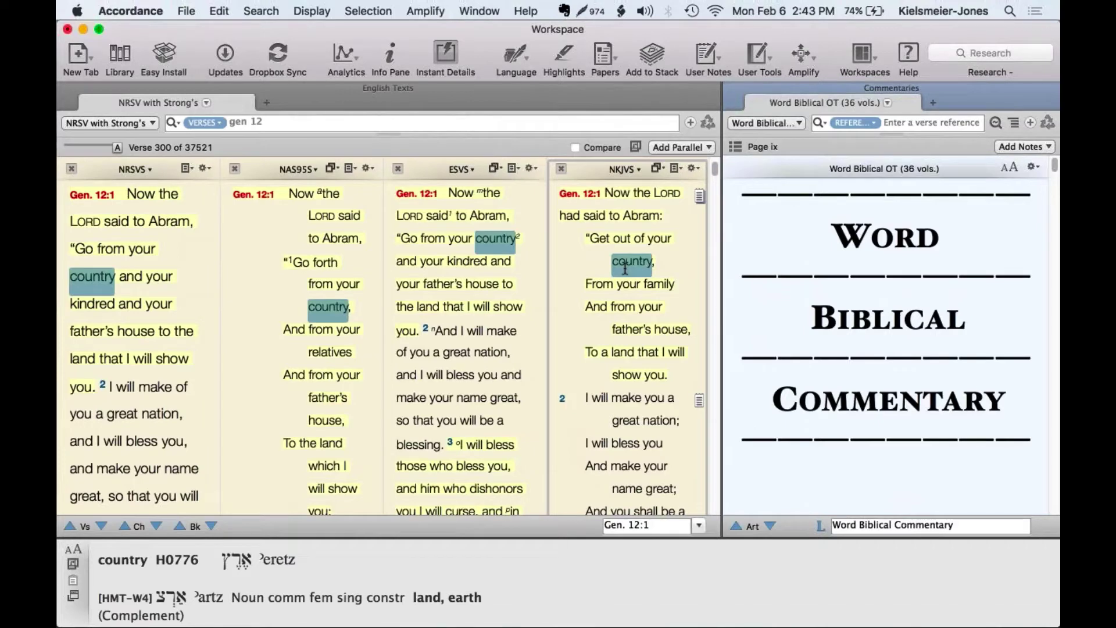
- Close the NASB parallel and read on through Genesis 12 in the NRSV, ESV and NKJV columns
left_click(234, 170)
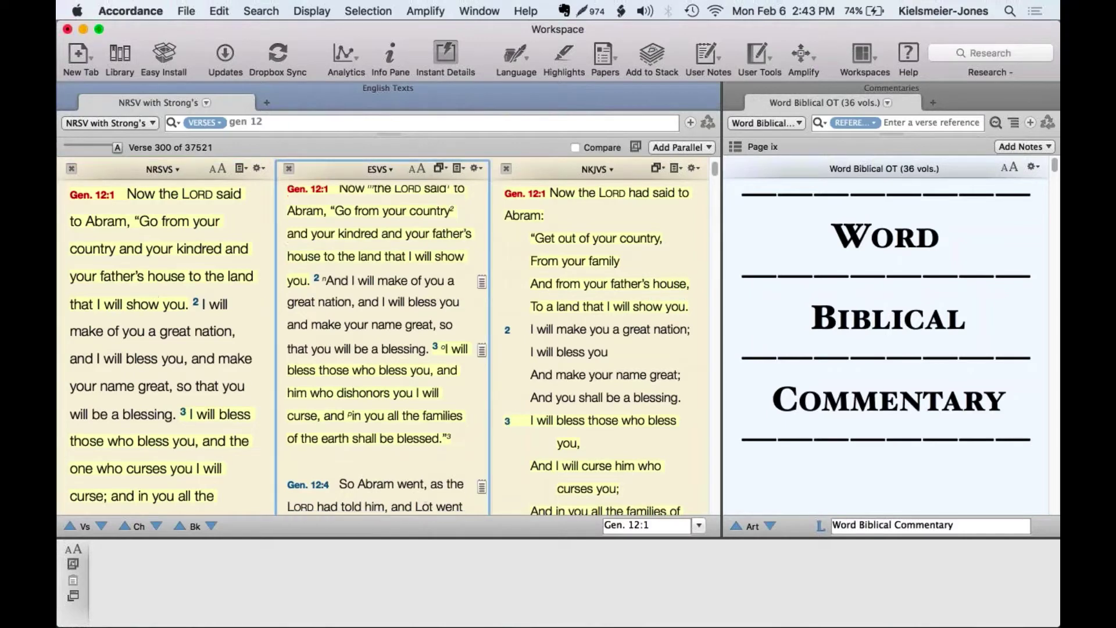
scroll(351, 285, "down", 4)
mouse_move(351, 285)
scroll(351, 285, "down", 3)
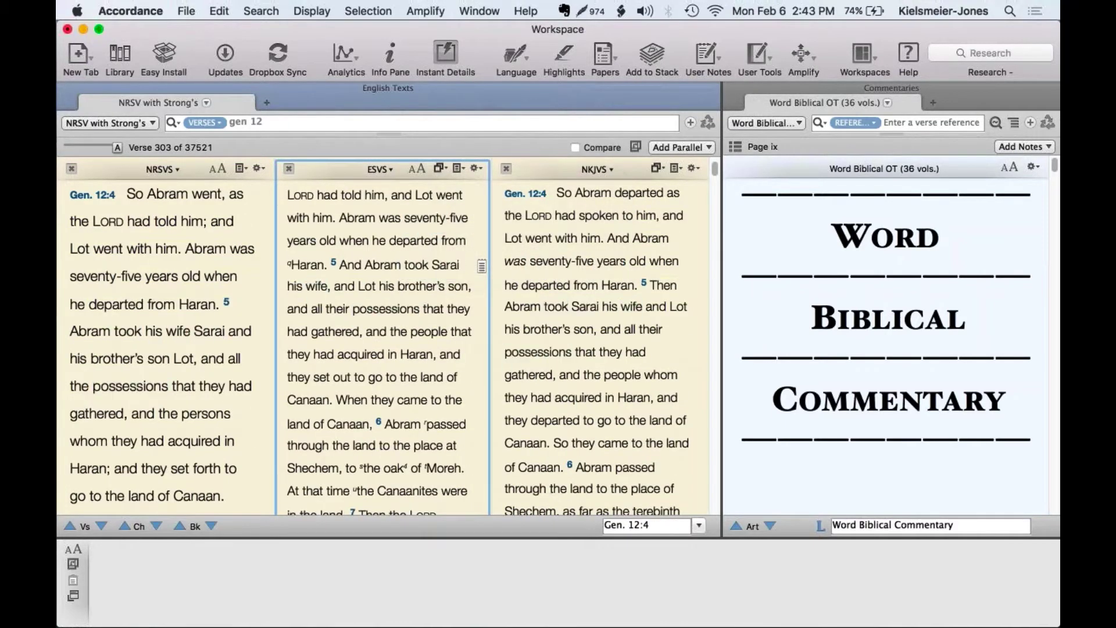
scroll(223, 251, "down", 4)
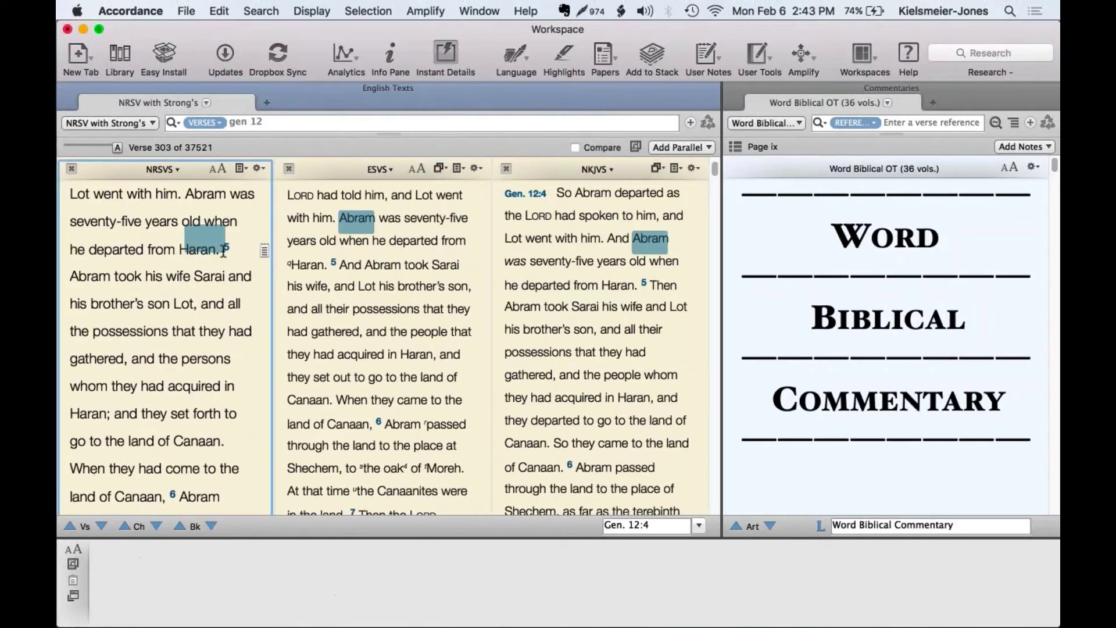
scroll(223, 252, "down", 10)
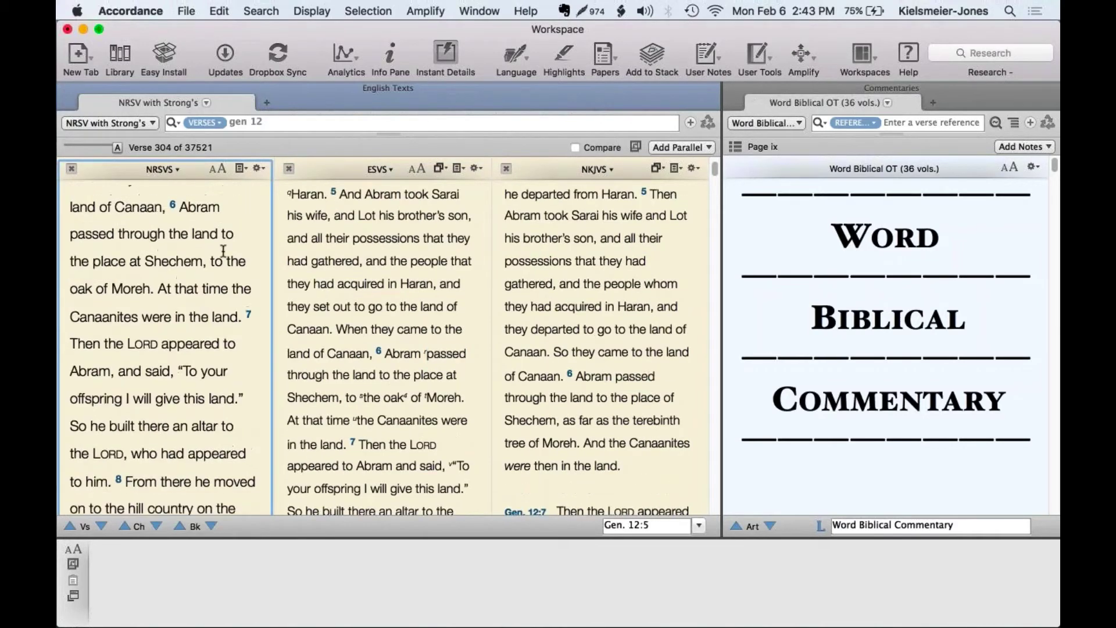
scroll(224, 251, "down", 15)
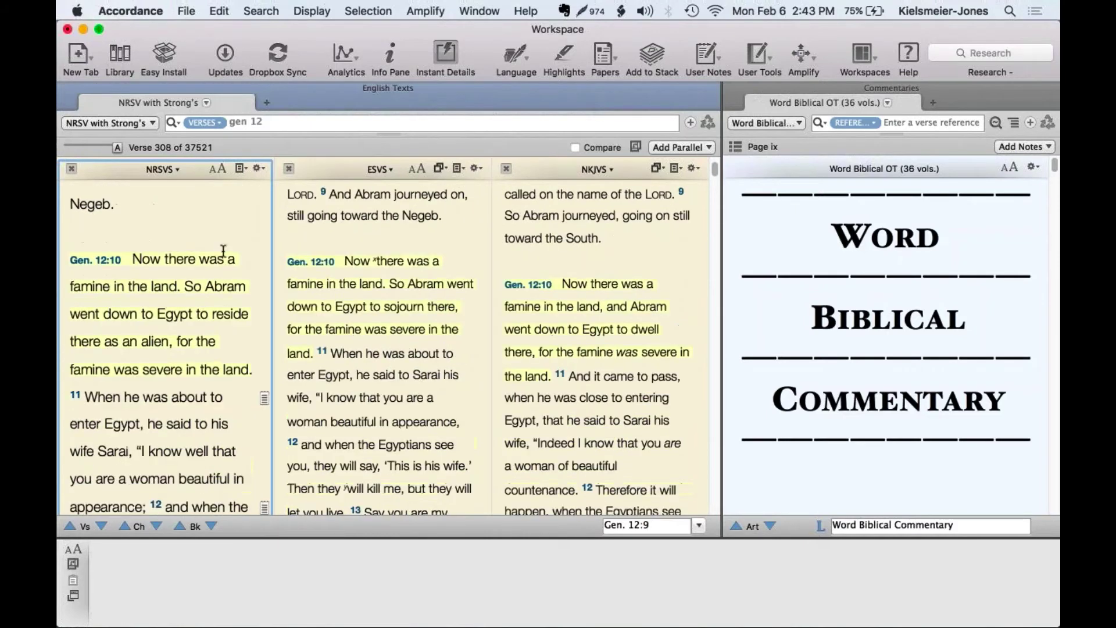
scroll(223, 251, "down", 7)
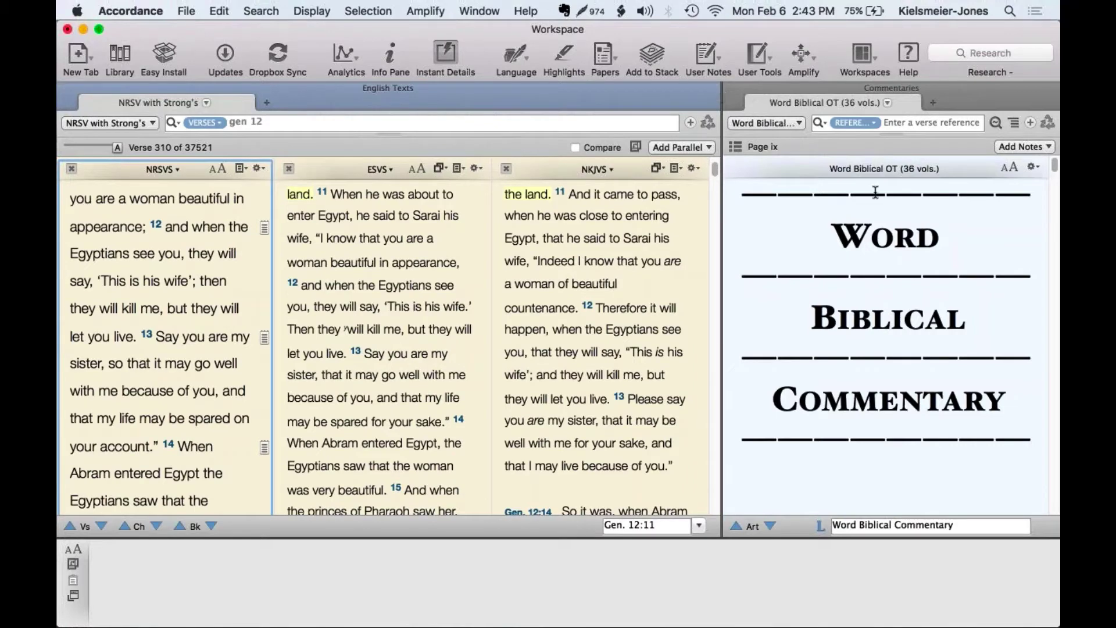
- Examine how the parallel translations and the separate Word Biblical OT commentary scroll, using the NKJV column and the commentary text
left_click(510, 293)
scroll(510, 294, "down", 6)
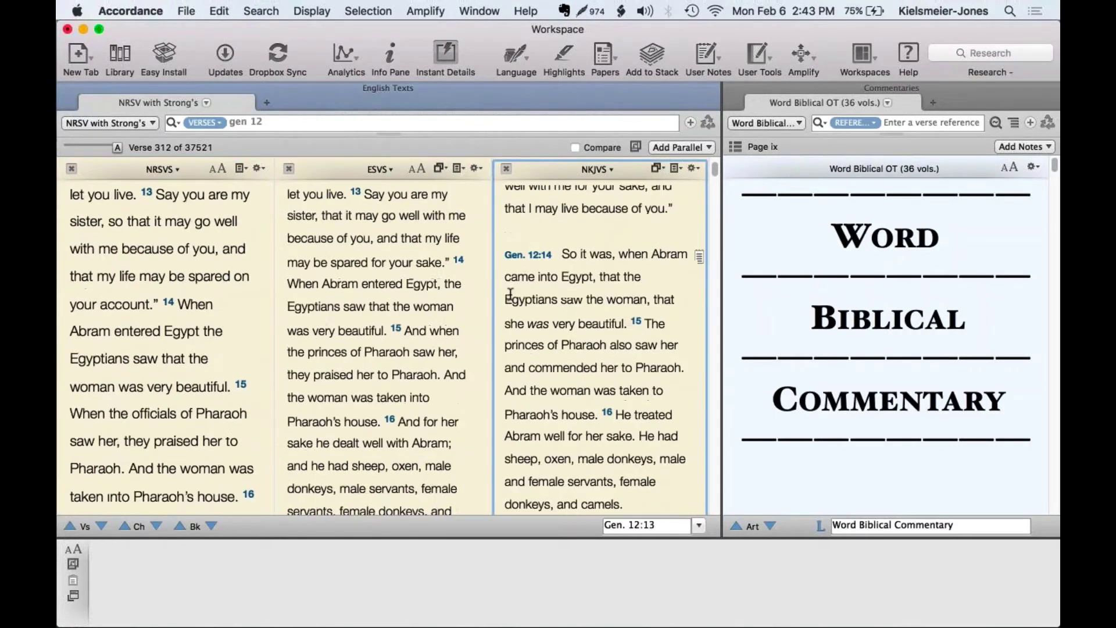
scroll(510, 293, "down", 8)
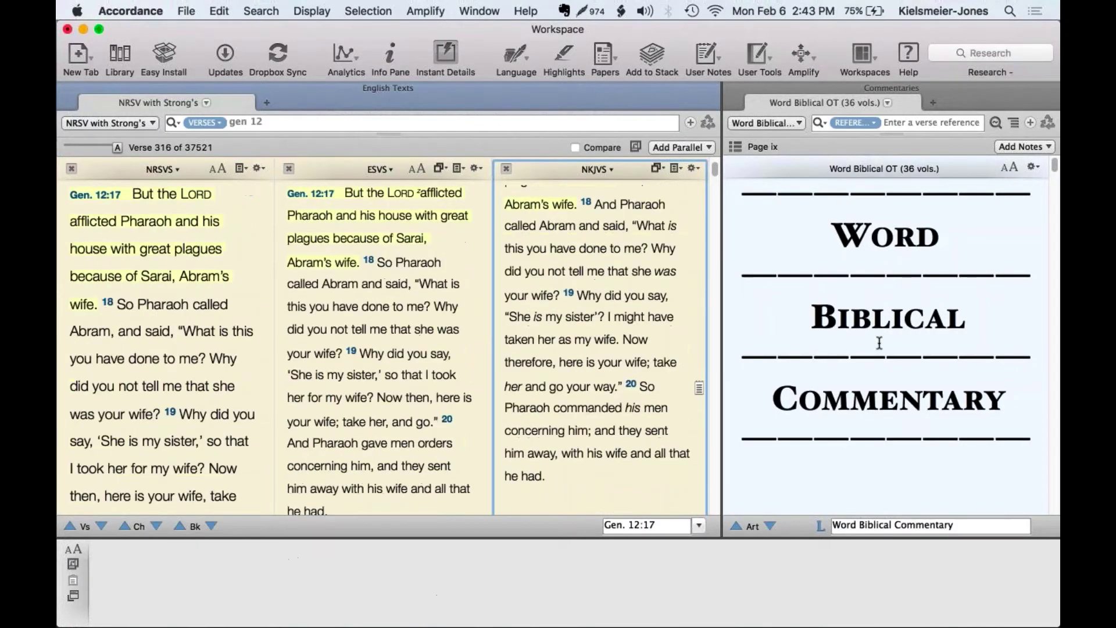
scroll(879, 343, "down", 10)
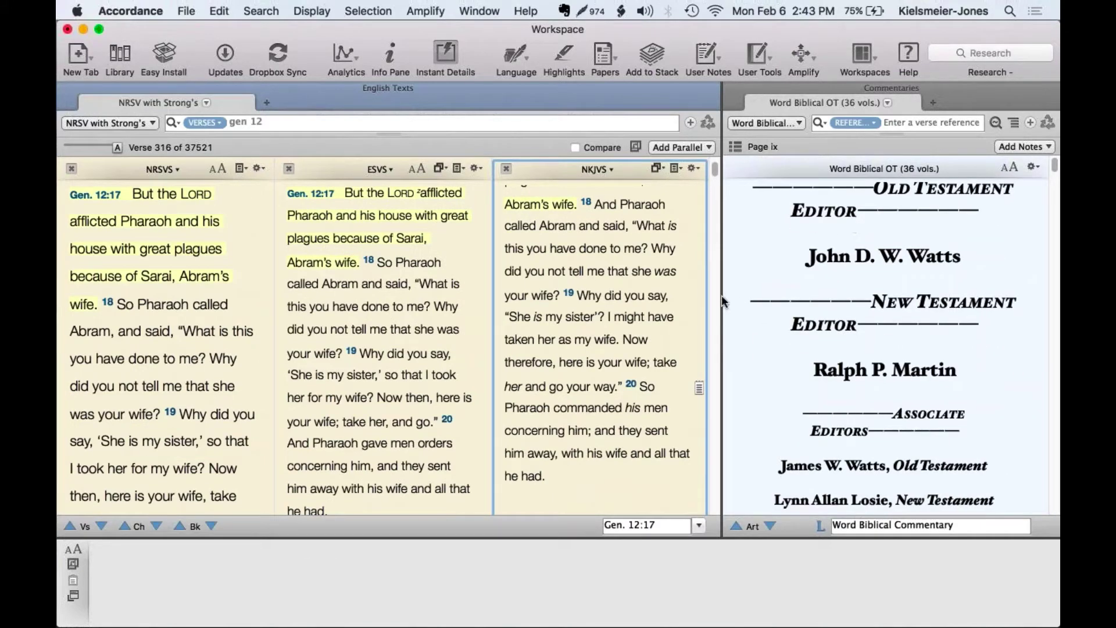
- Close the Word Biblical OT commentary and open Word Biblical NT (26 vols.) from the library in a separate commentary zone
left_click_drag(721, 295, 644, 295)
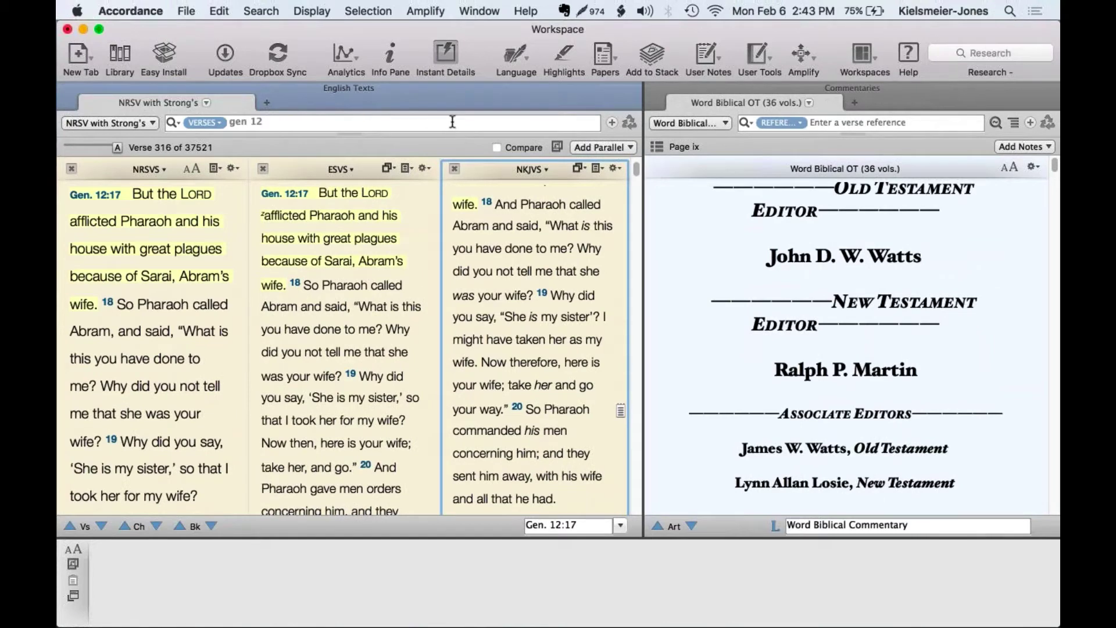
left_click(653, 86)
left_click(164, 55)
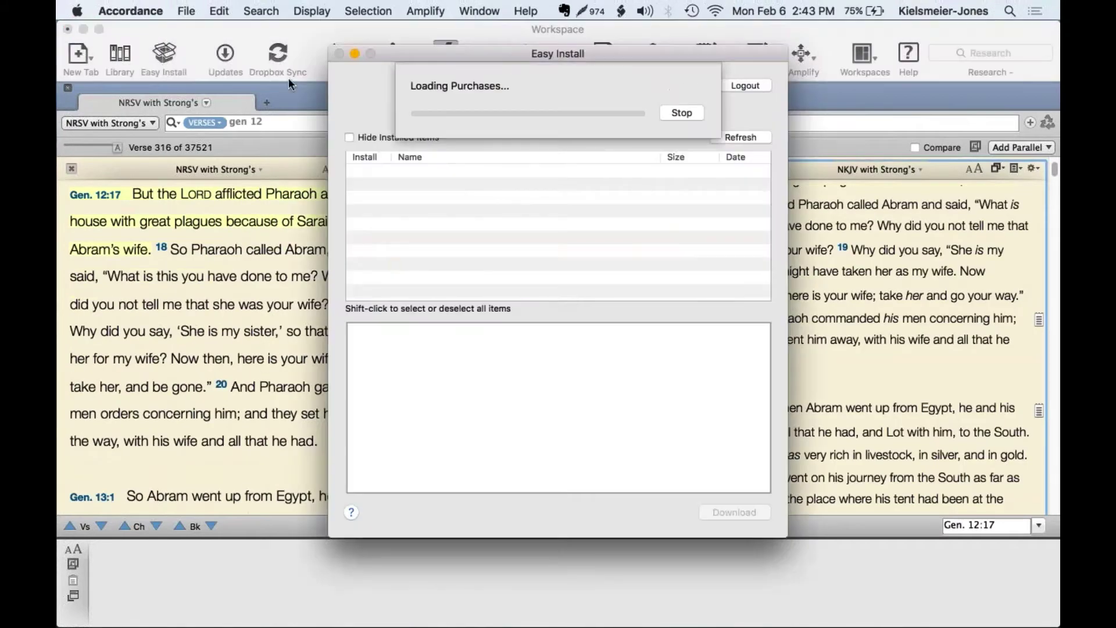
left_click(339, 54)
left_click(120, 54)
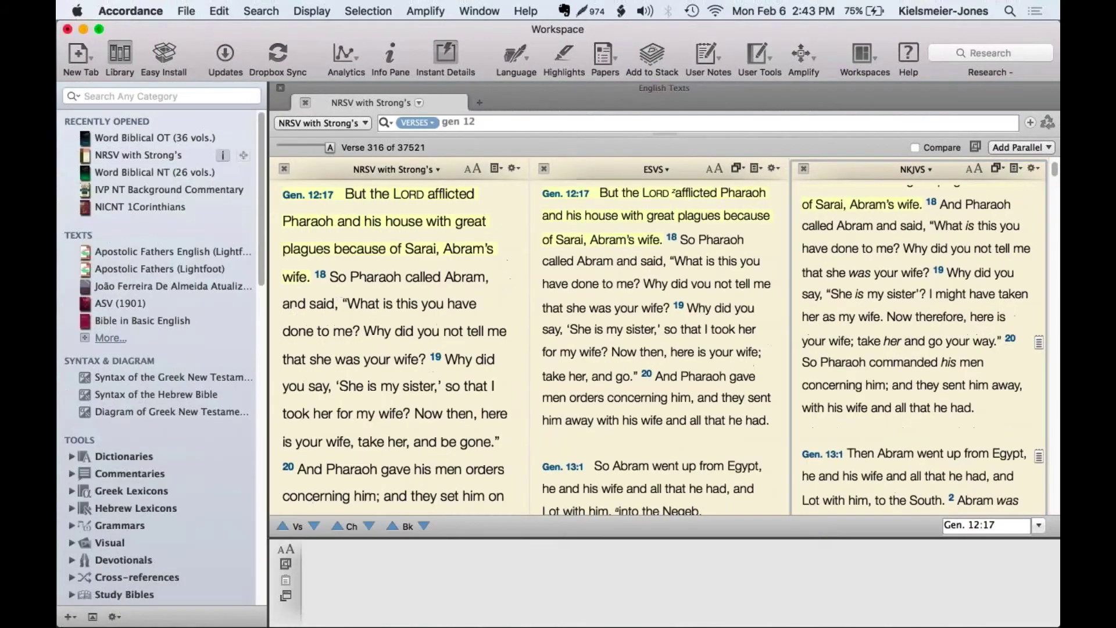
left_click(124, 169)
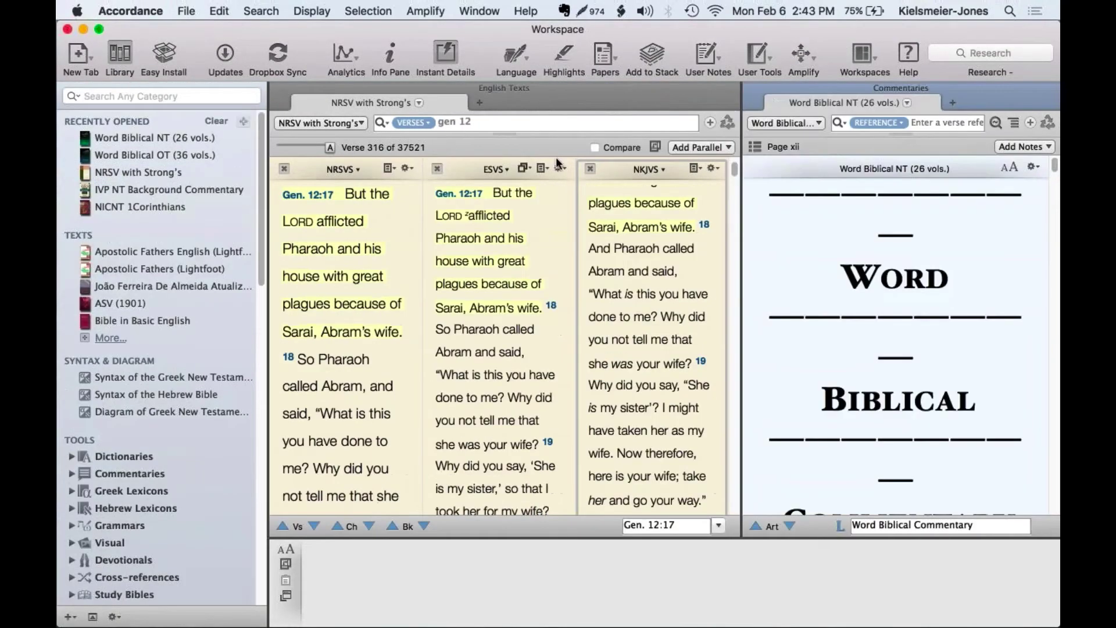
- Try to add Word Biblical NT (26 vols.) as a parallel beside the NKJV with the library open
left_click(686, 149)
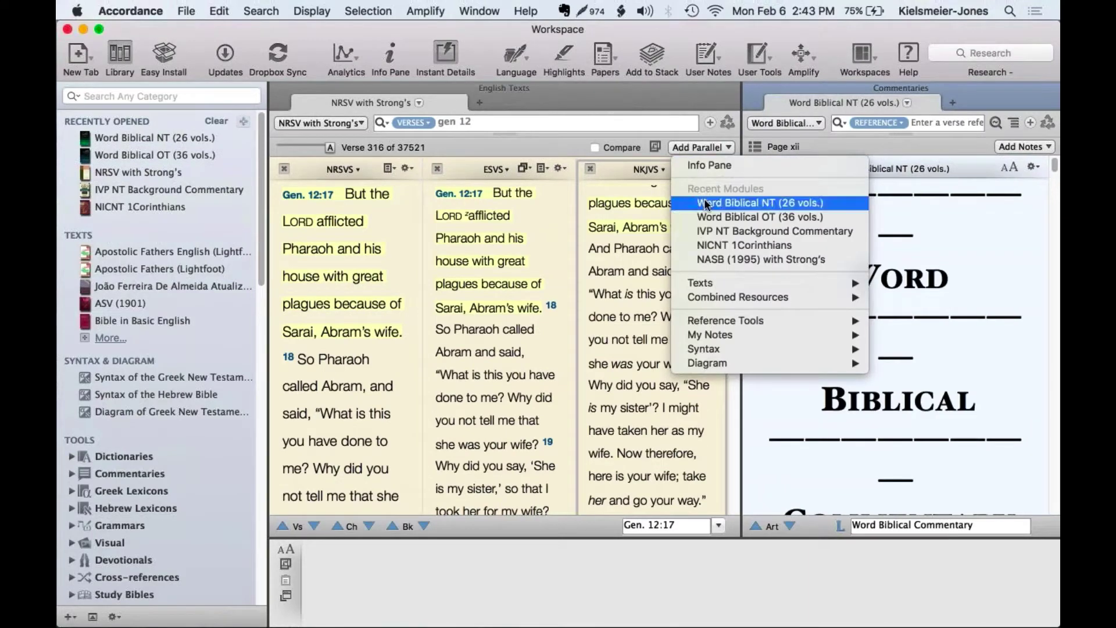
left_click(706, 200)
left_click(740, 157)
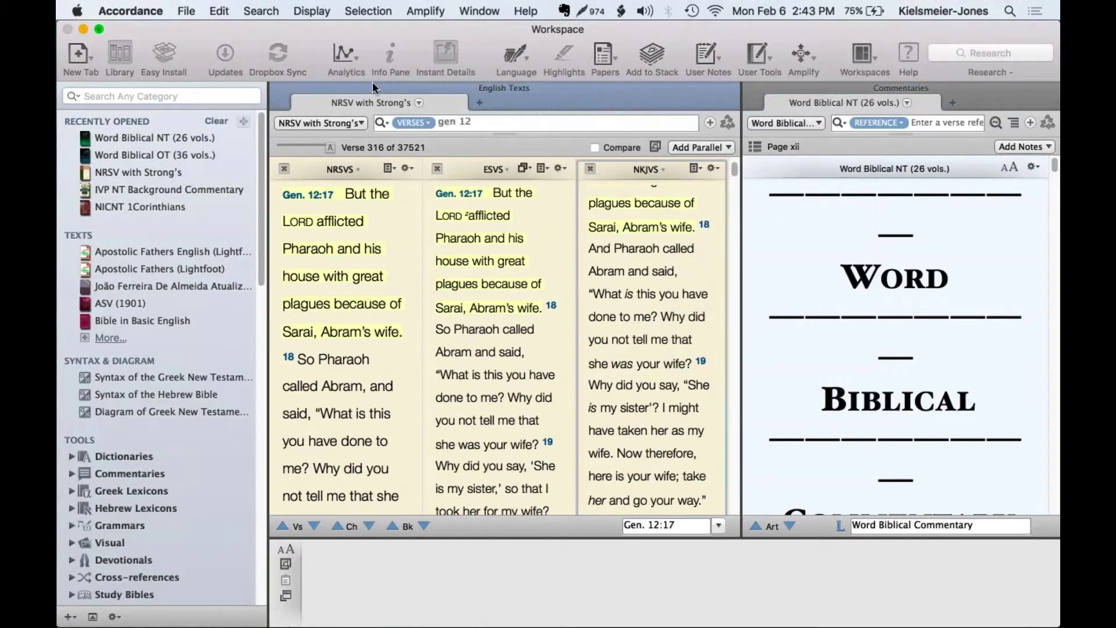
left_click(702, 147)
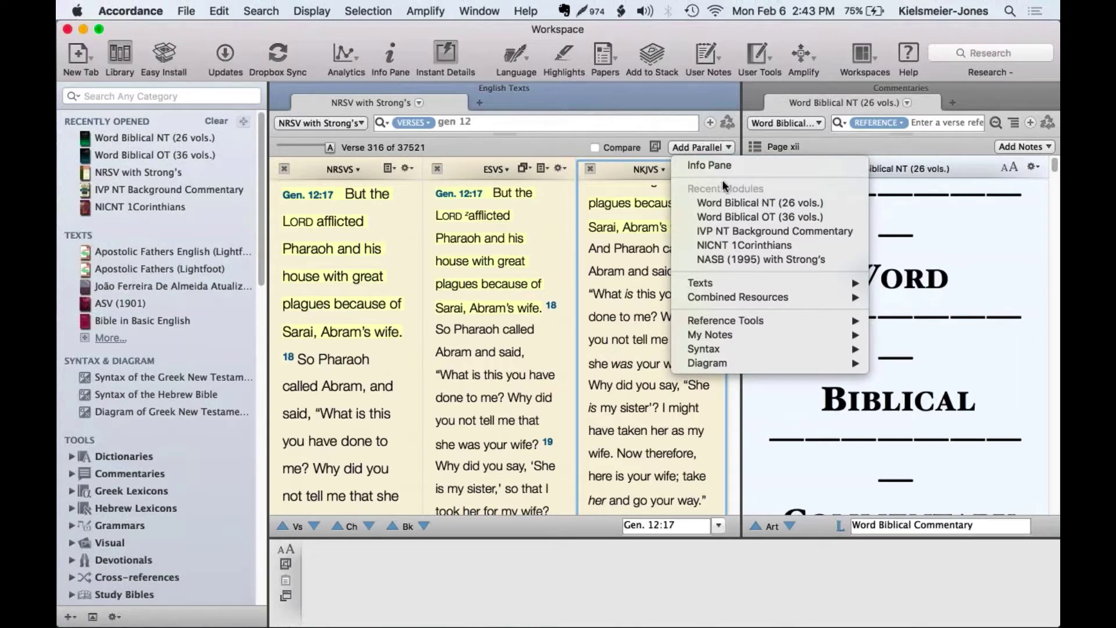
left_click(725, 200)
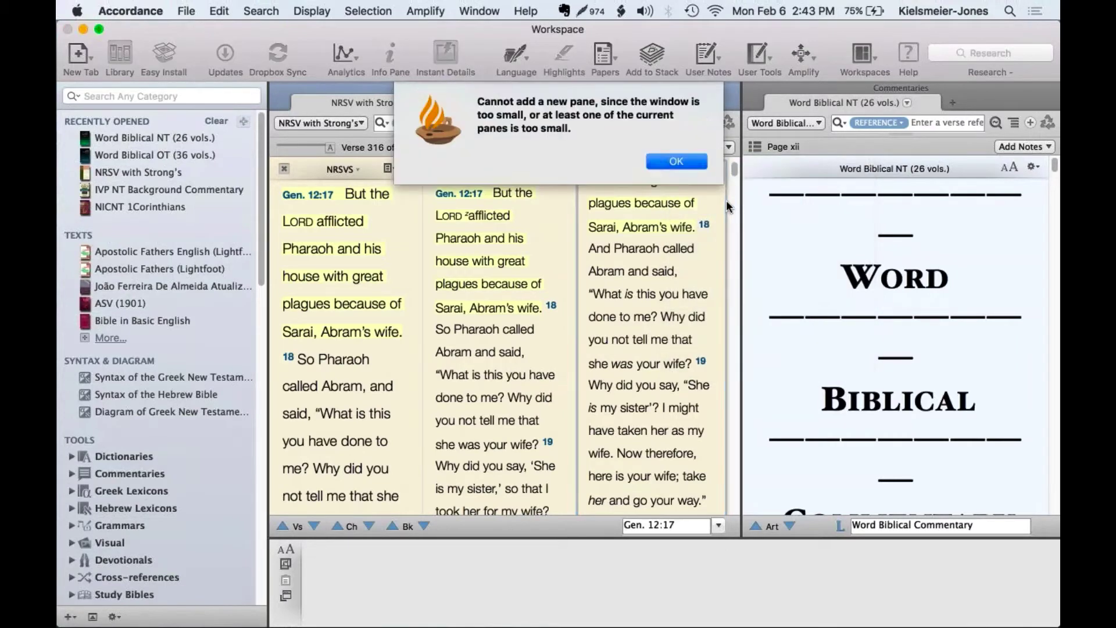
left_click(660, 160)
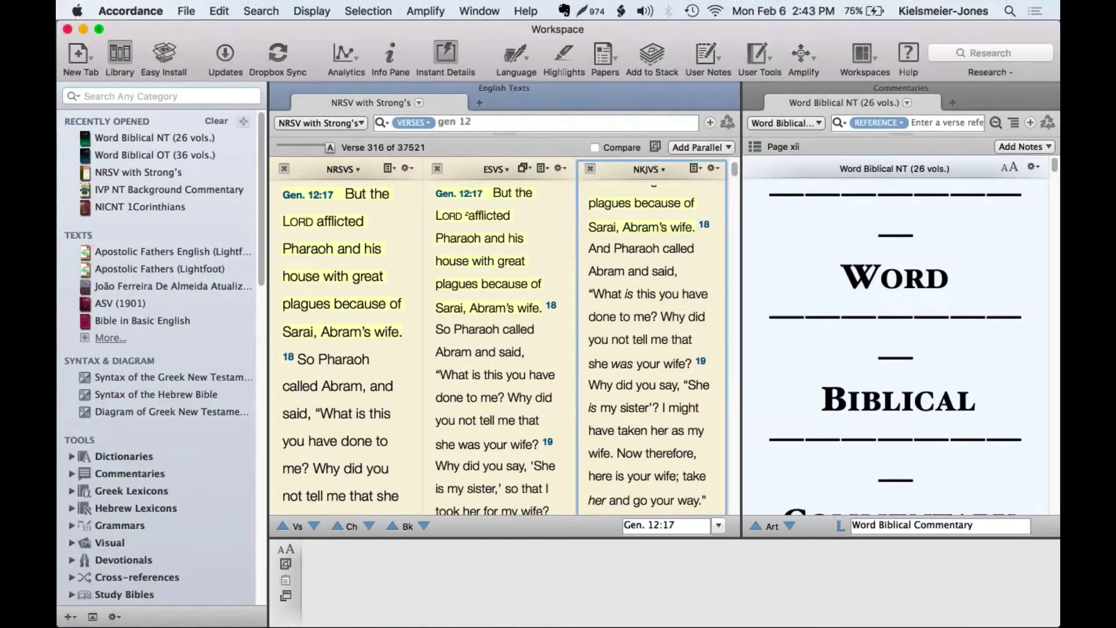
- Make room by hiding the library and widening the Bible text zone, and add Word Biblical NT (26 vols.) as a parallel there
left_click(123, 57)
left_click(613, 145)
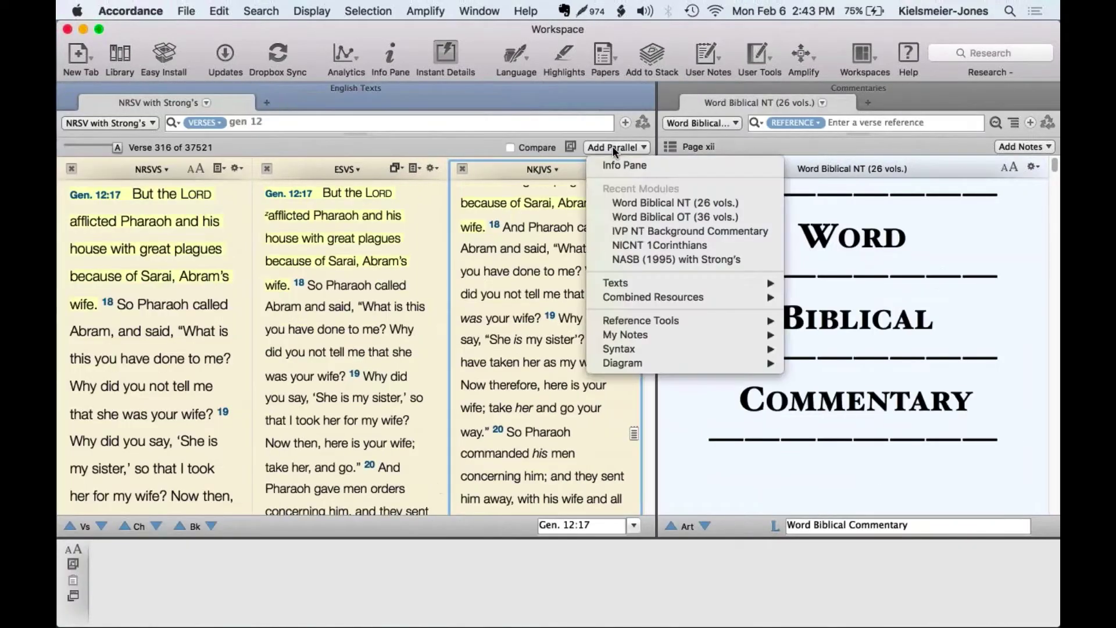
left_click(632, 199)
key("Return")
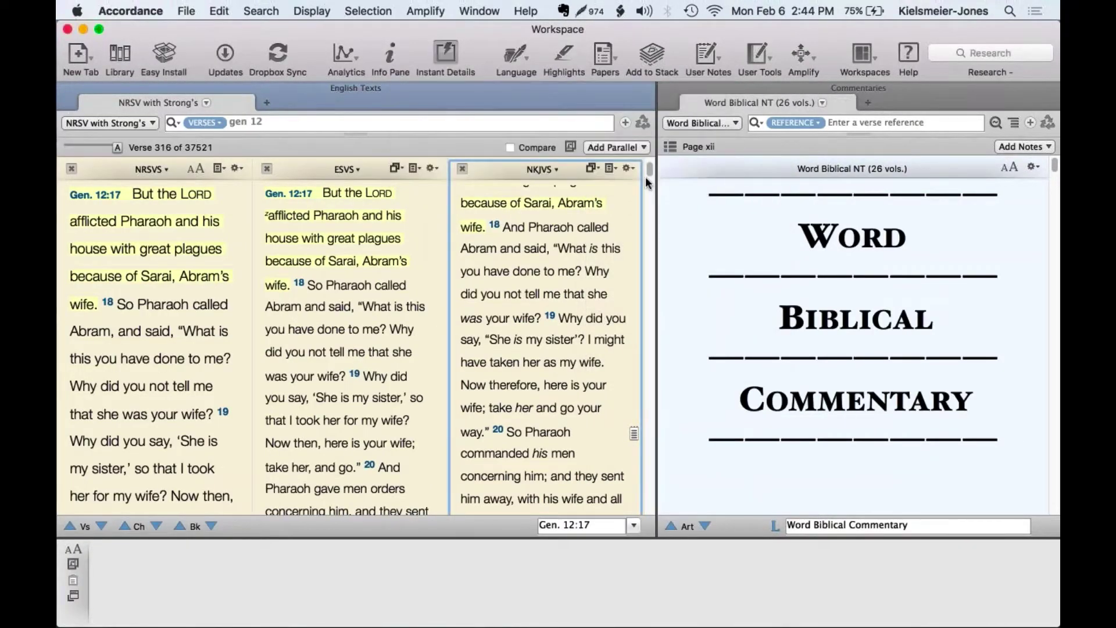
left_click(659, 189)
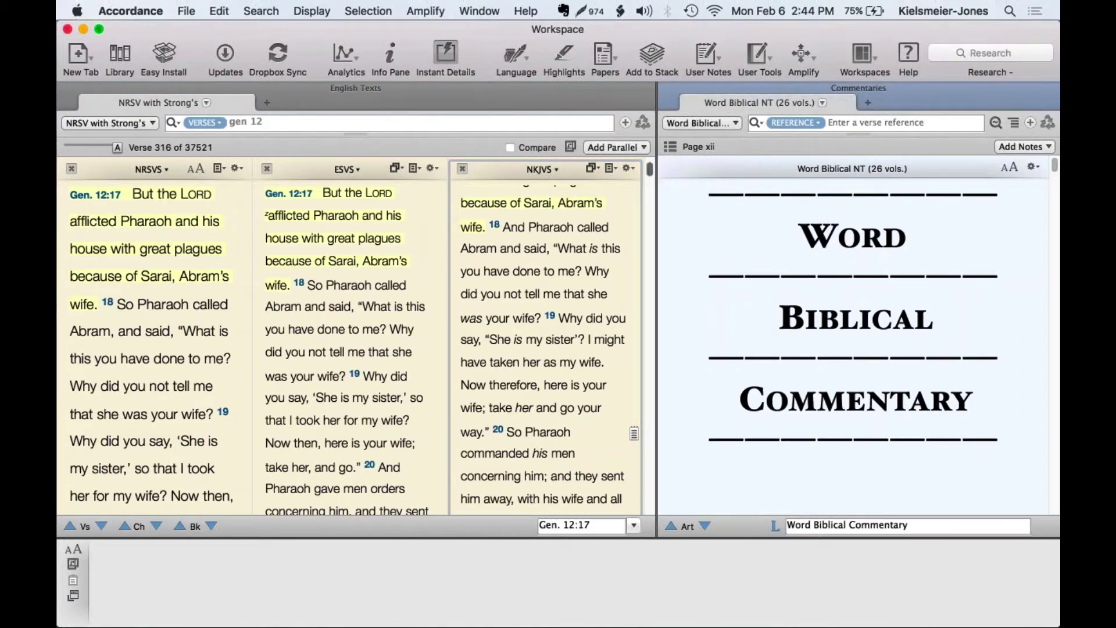
left_click_drag(657, 190, 742, 189)
left_click(702, 147)
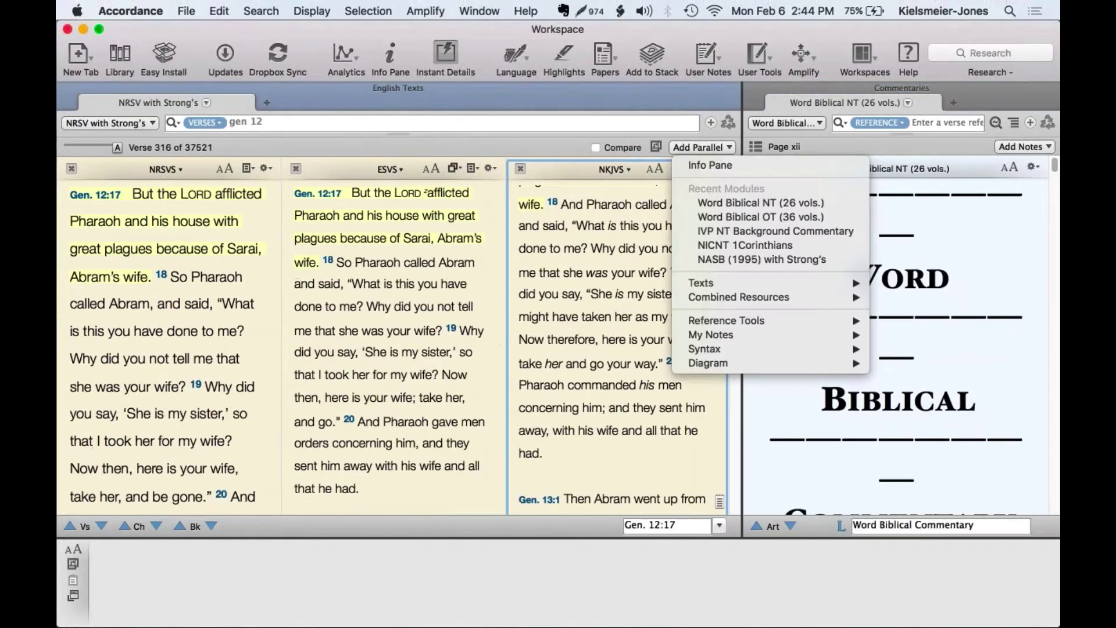
left_click(715, 203)
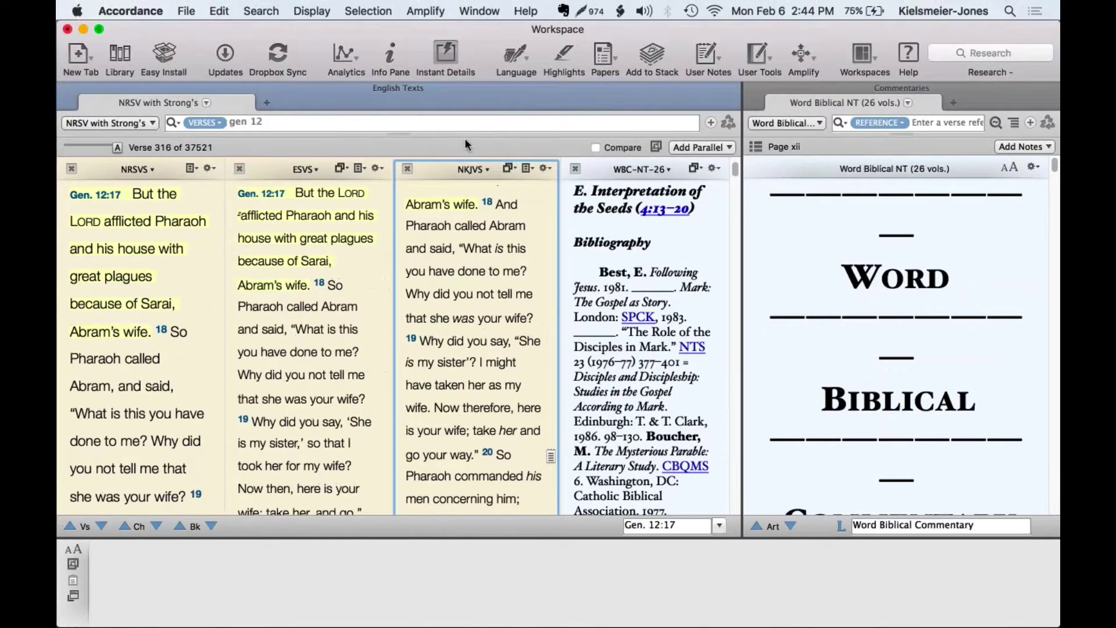
- Go to 1 Corinthians 2 in the Bible text zone
left_click(421, 123)
key("super+a")
type("1 cor 2")
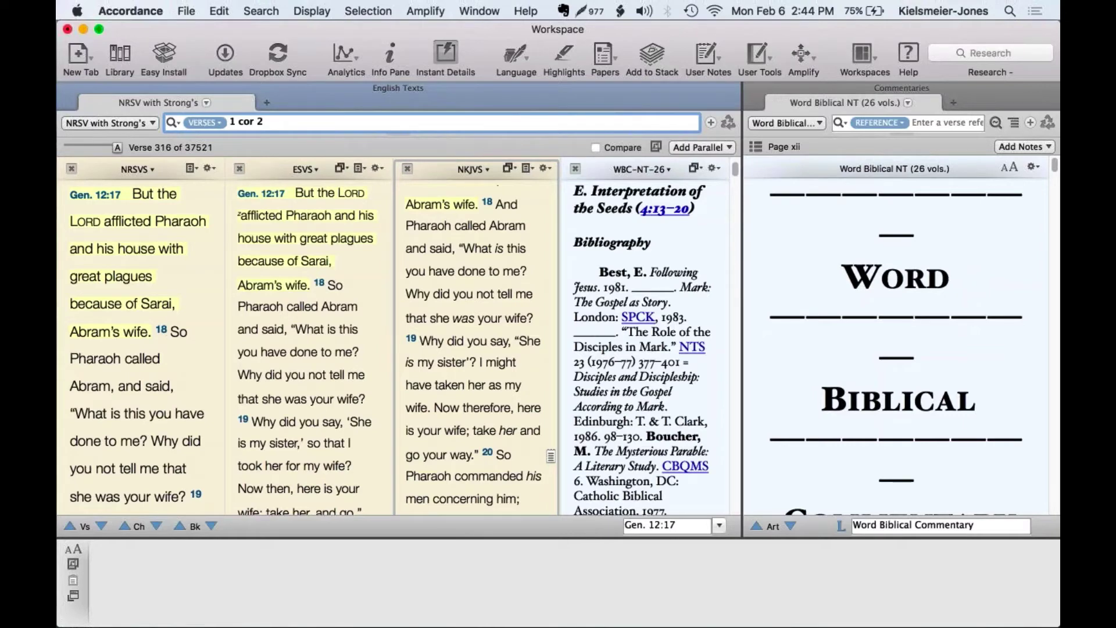
key("Return")
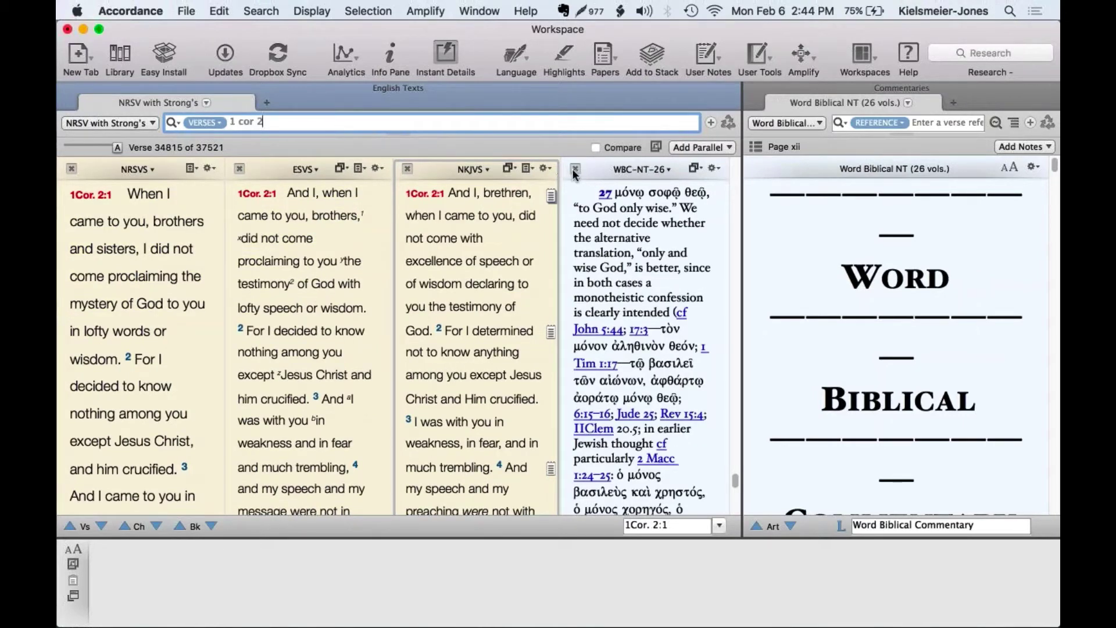
- Go to John 3 in the Bible text zone and read on to verse 2 beside the parallel commentary
left_click(285, 122)
key("super+a")
type("j")
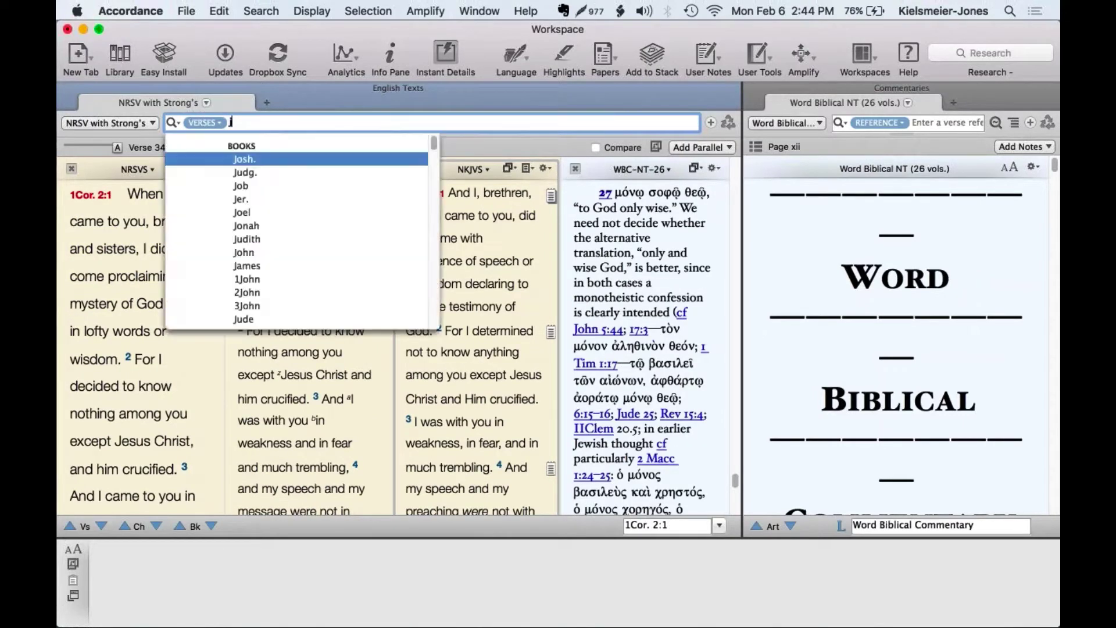
type("ohn 3")
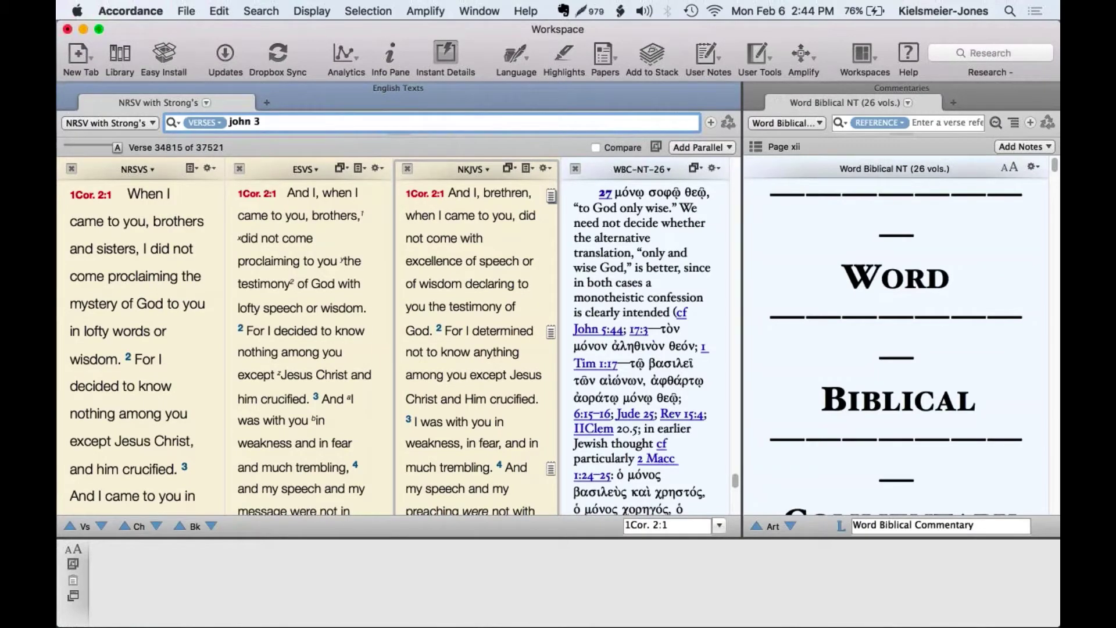
key("Return")
mouse_move(189, 271)
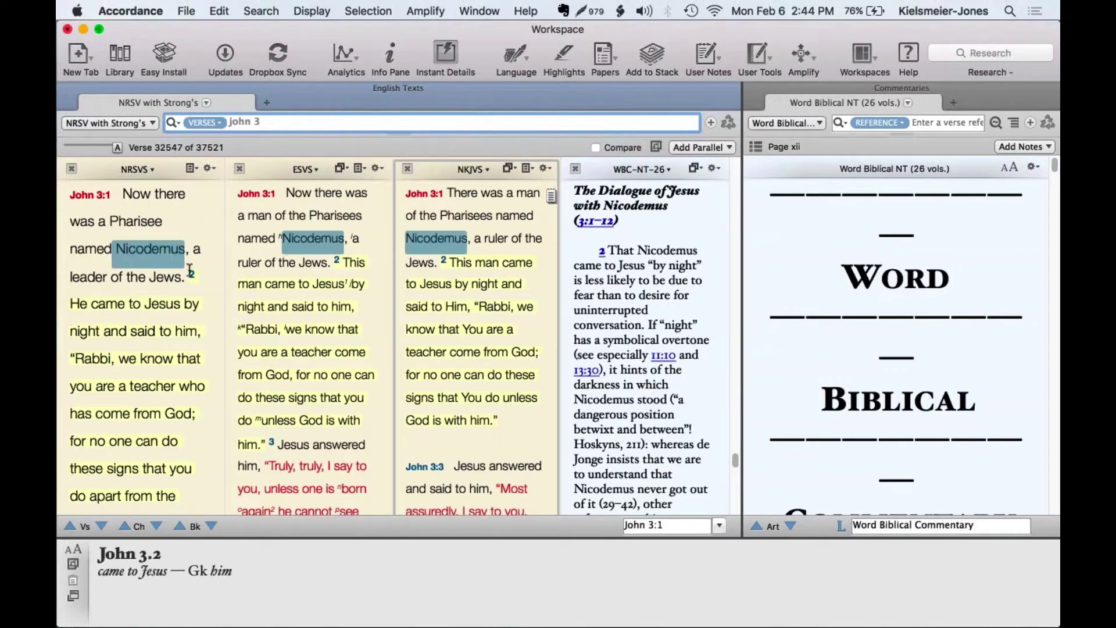
scroll(190, 271, "down", 6)
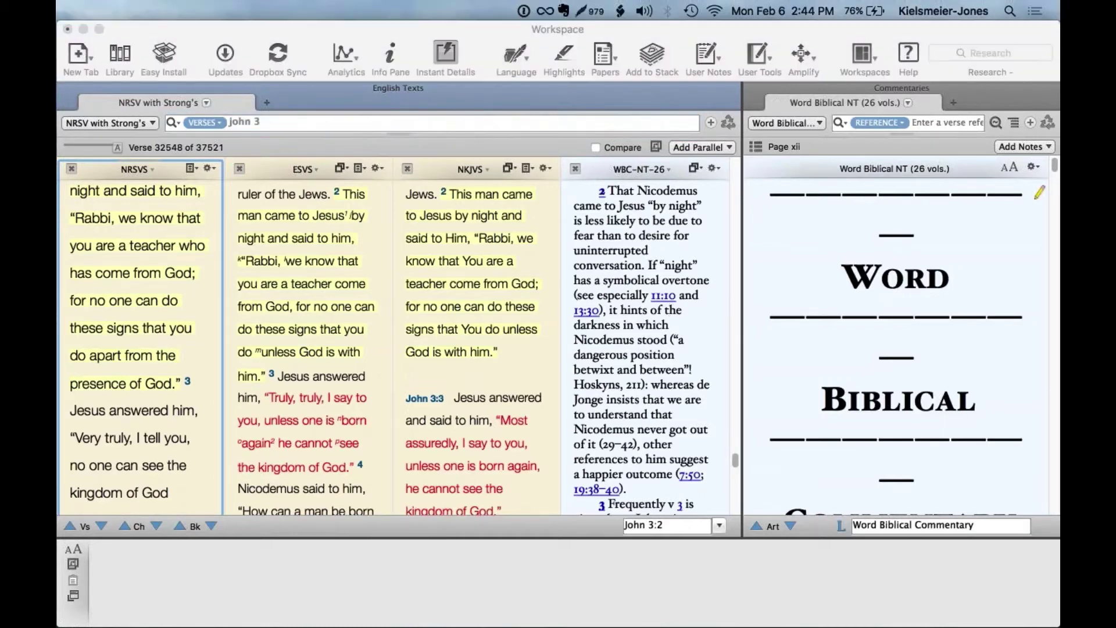
- Show the table of contents for the separate Word Biblical NT commentary and widen its zone
left_click(760, 266)
left_click(790, 407)
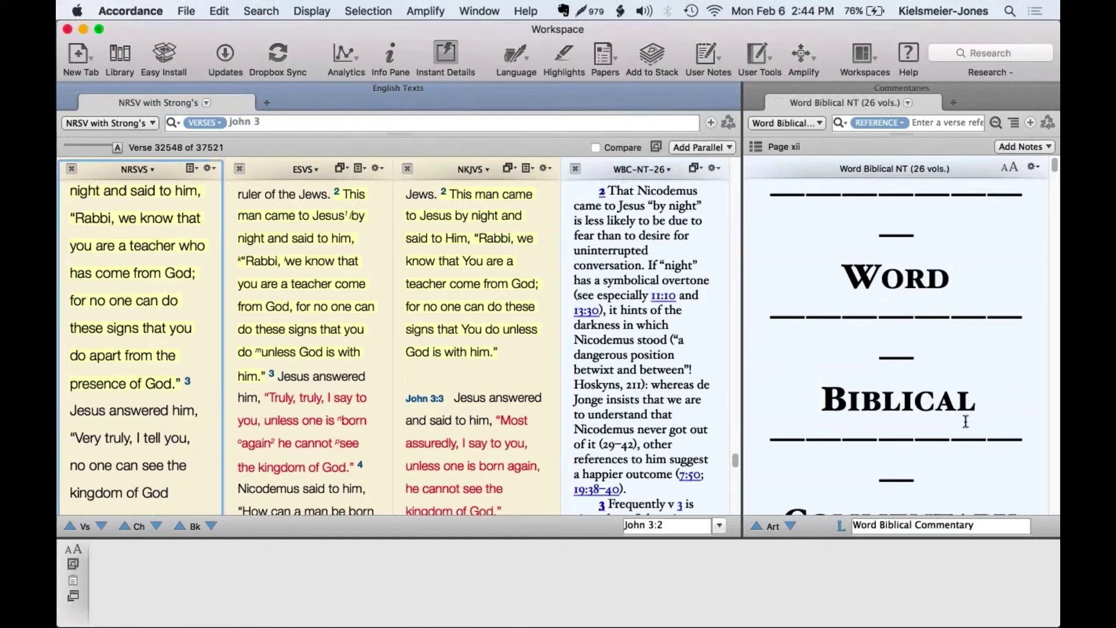
left_click(758, 146)
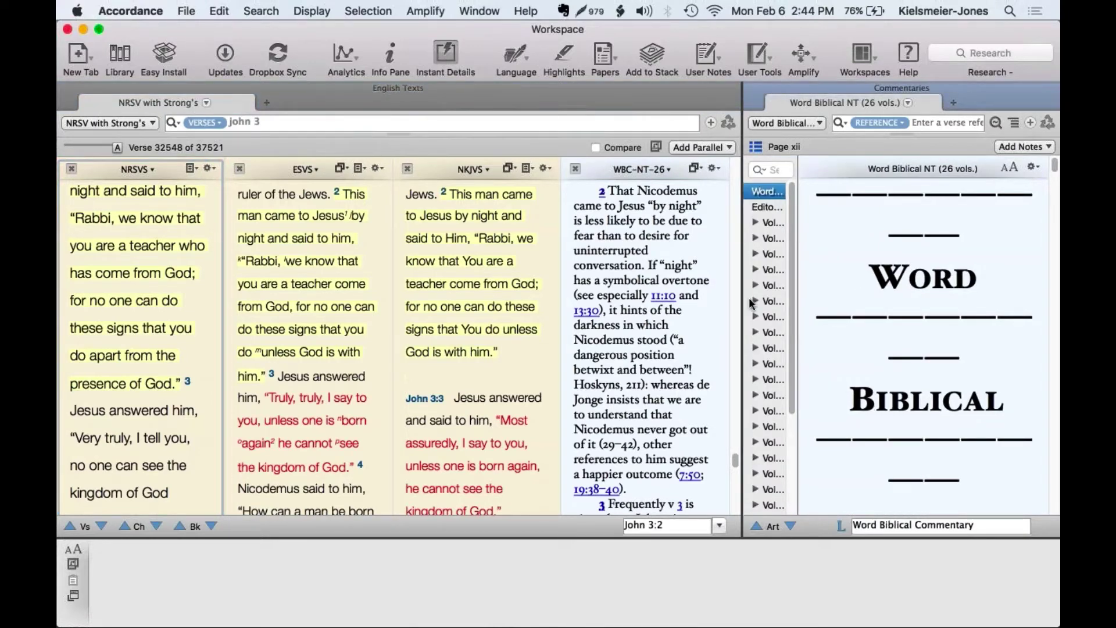
left_click_drag(737, 299, 658, 298)
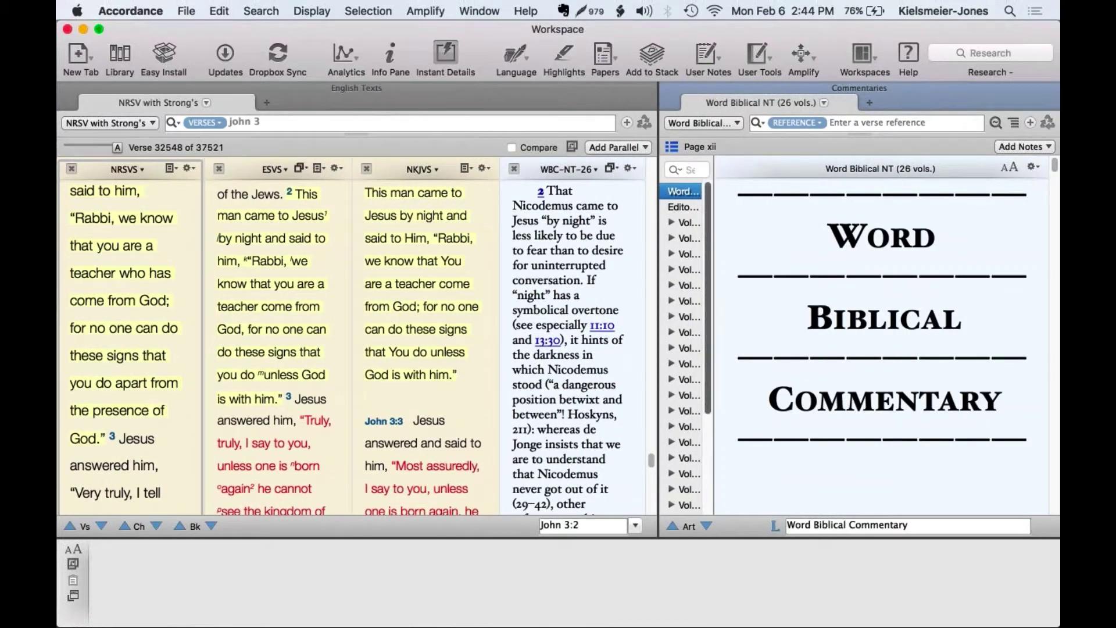
- Look up the reference john 3.1 in the separate Word Biblical NT commentary and close the NKJV parallel in the Bible texts
left_click(872, 123)
type("john 3.1")
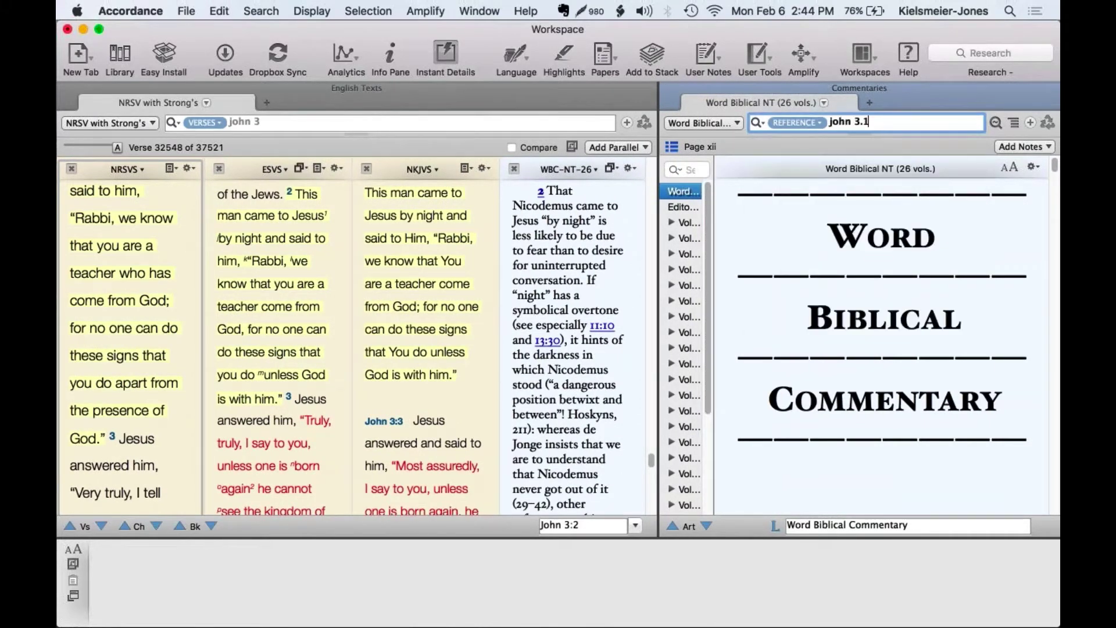
key("Return")
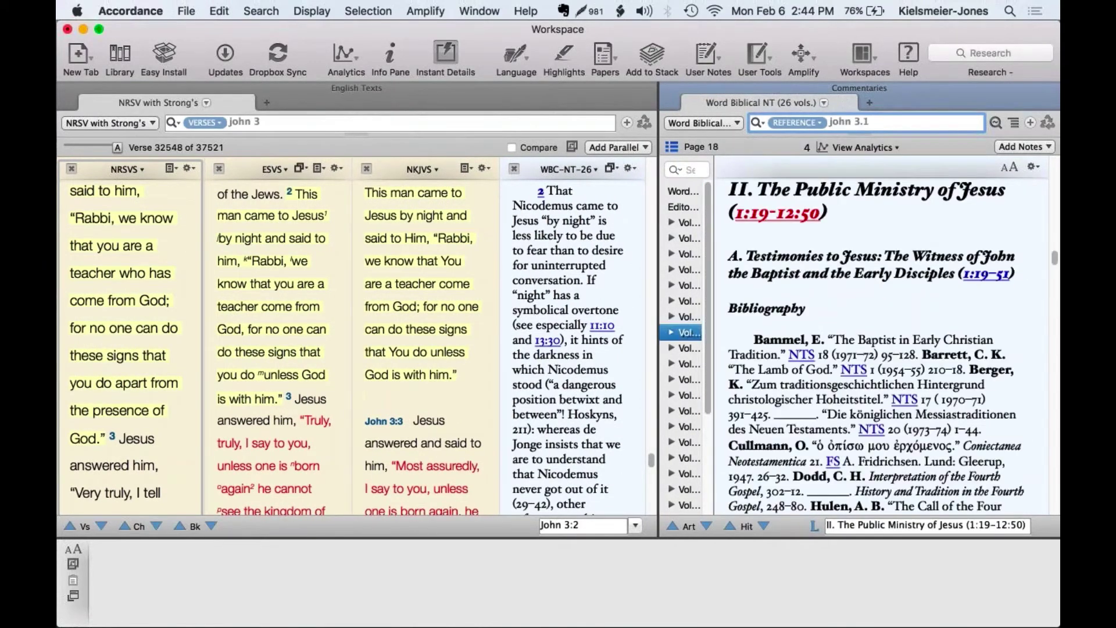
left_click(366, 169)
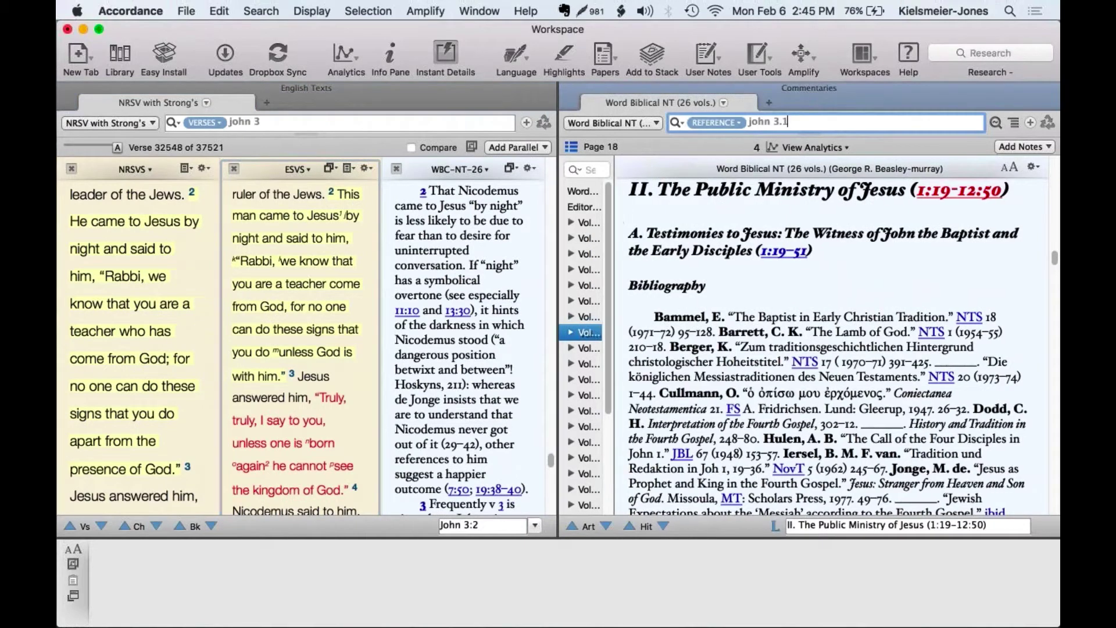
- Widen the contents list of the separate Word Biblical NT commentary and move through the john 3.1 hits to the Nicodemus Discourse (2:23–3:36)
mouse_move(597, 312)
left_click(595, 333)
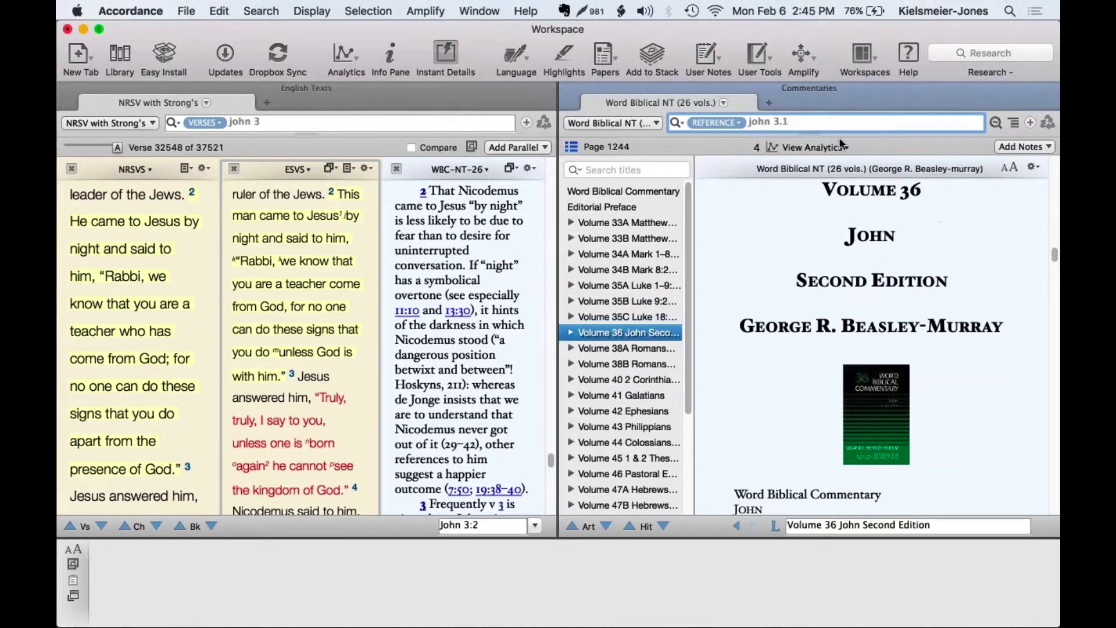
key("Return")
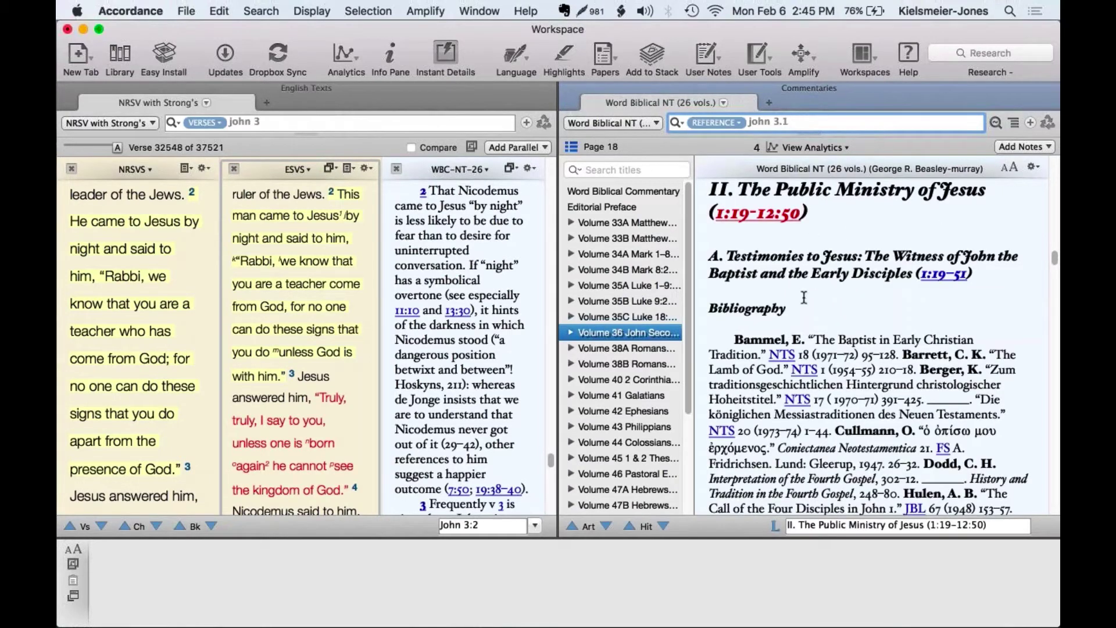
left_click(664, 527)
left_click(663, 526)
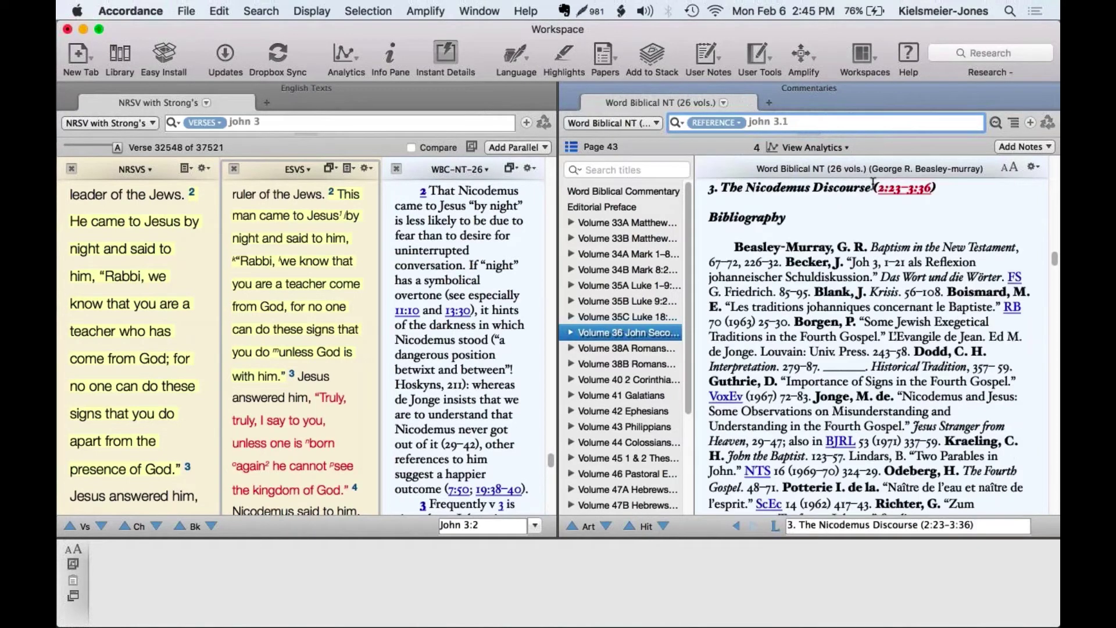
- Open and expand the Introduction of Volume 36 John in the commentary's contents list, and read on to John 3:4 in the Bible texts
left_click(571, 333)
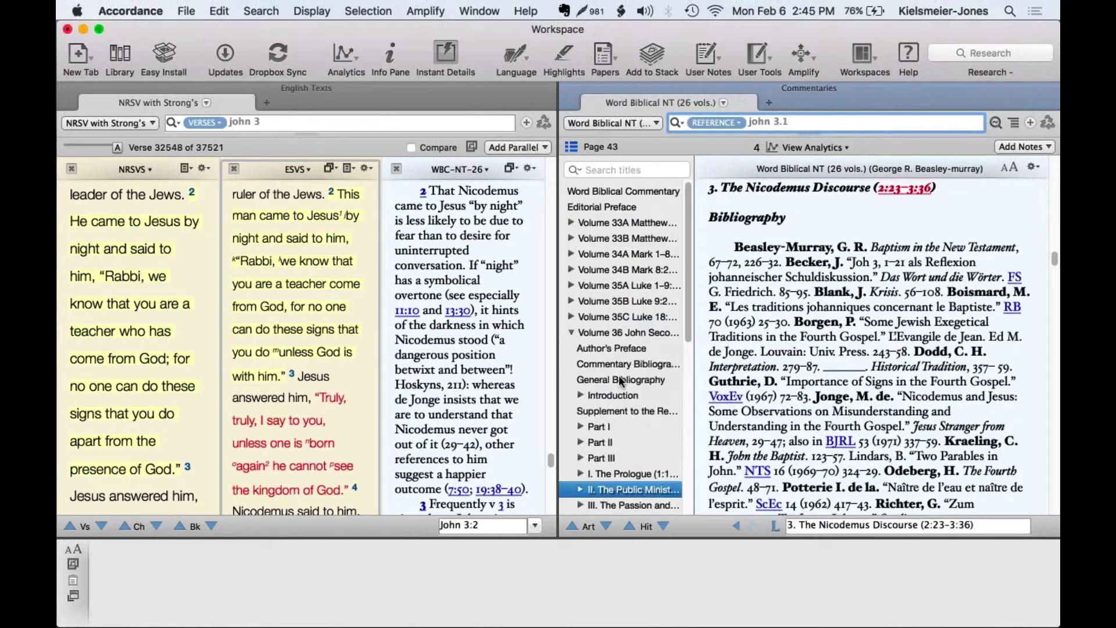
scroll(621, 377, "down", 3)
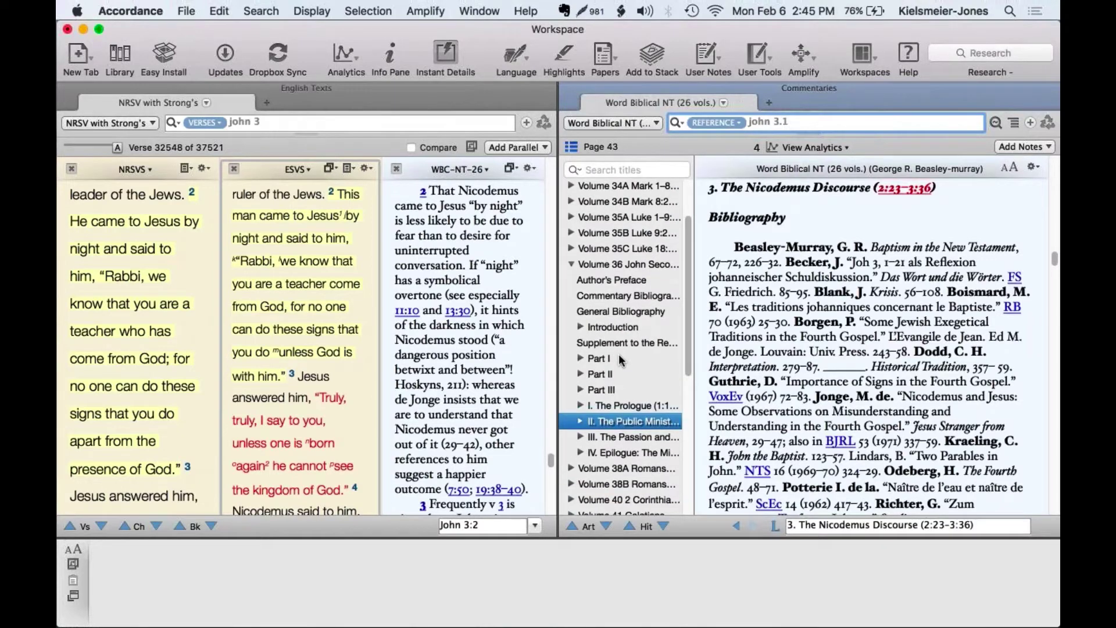
left_click(613, 328)
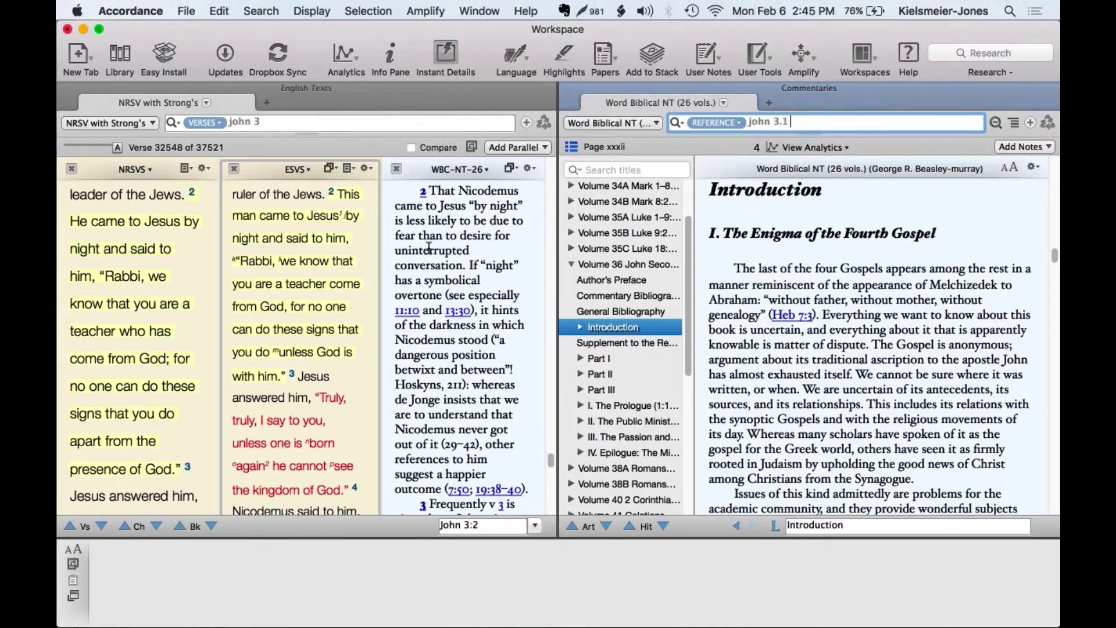
mouse_move(119, 231)
left_click(580, 327)
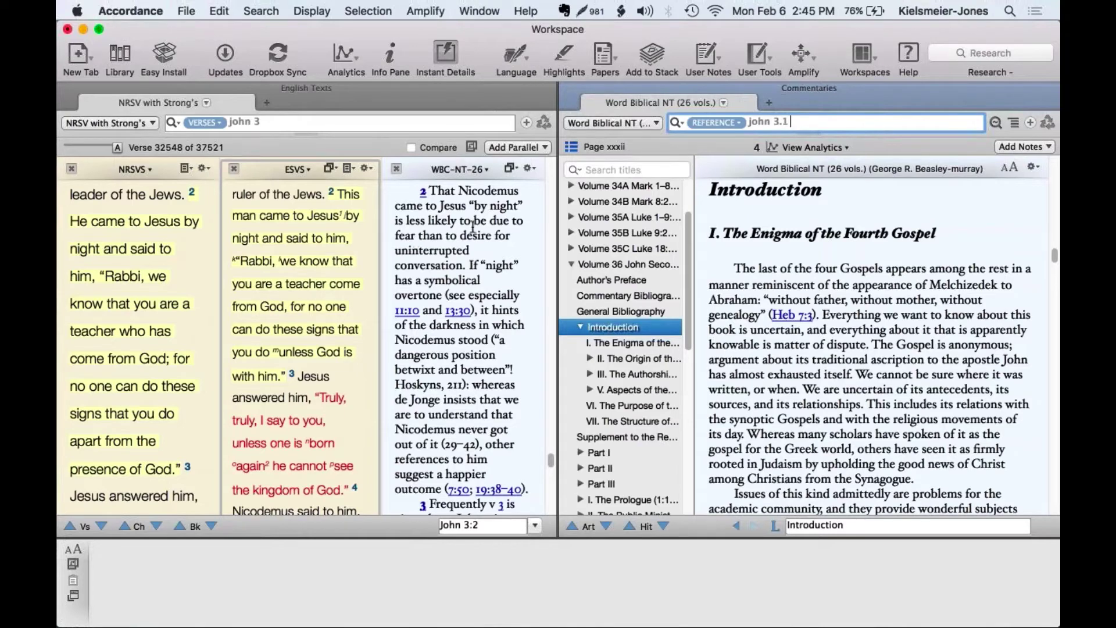
left_click(414, 248)
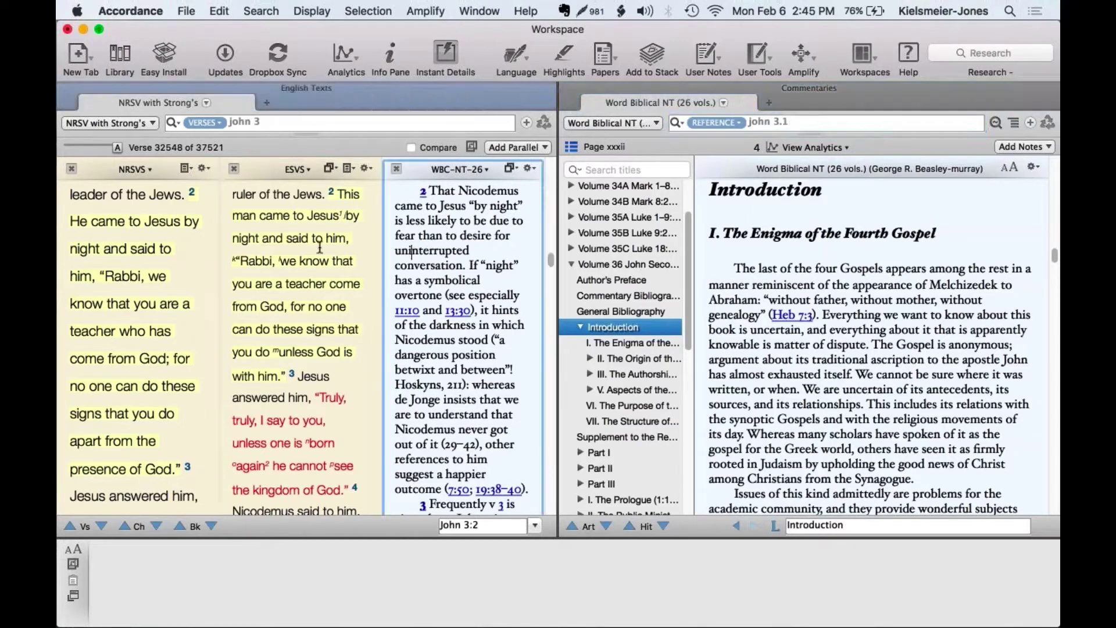
scroll(264, 262, "down", 5)
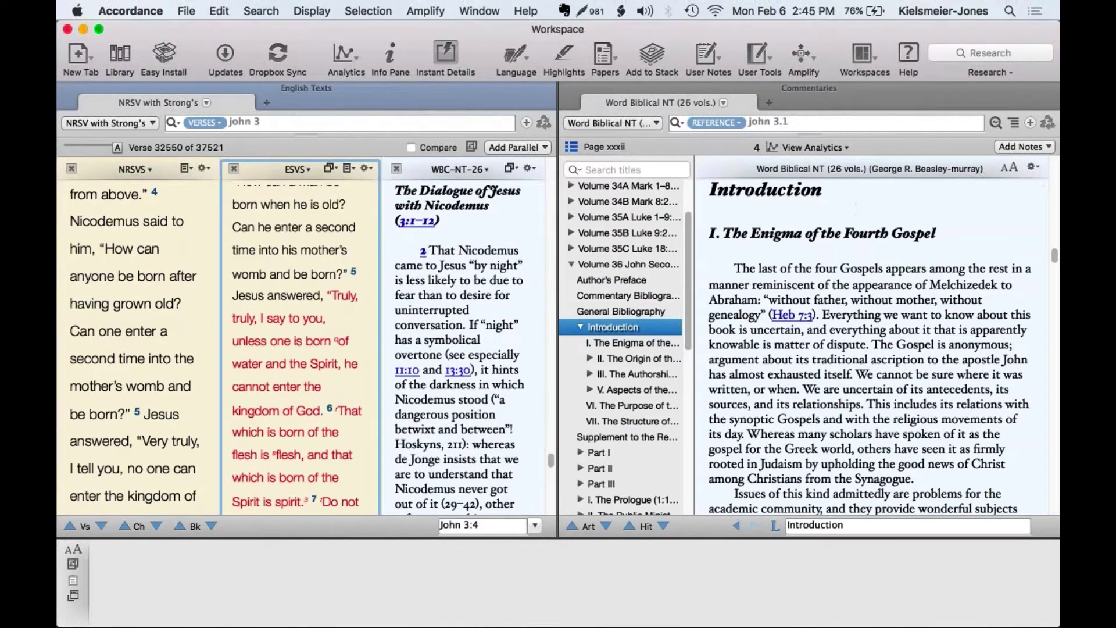
- Browse the John Introduction sections on the Gospel's enigma, origin and authorship, plus Christology and Soteriology under section V
left_click(622, 342)
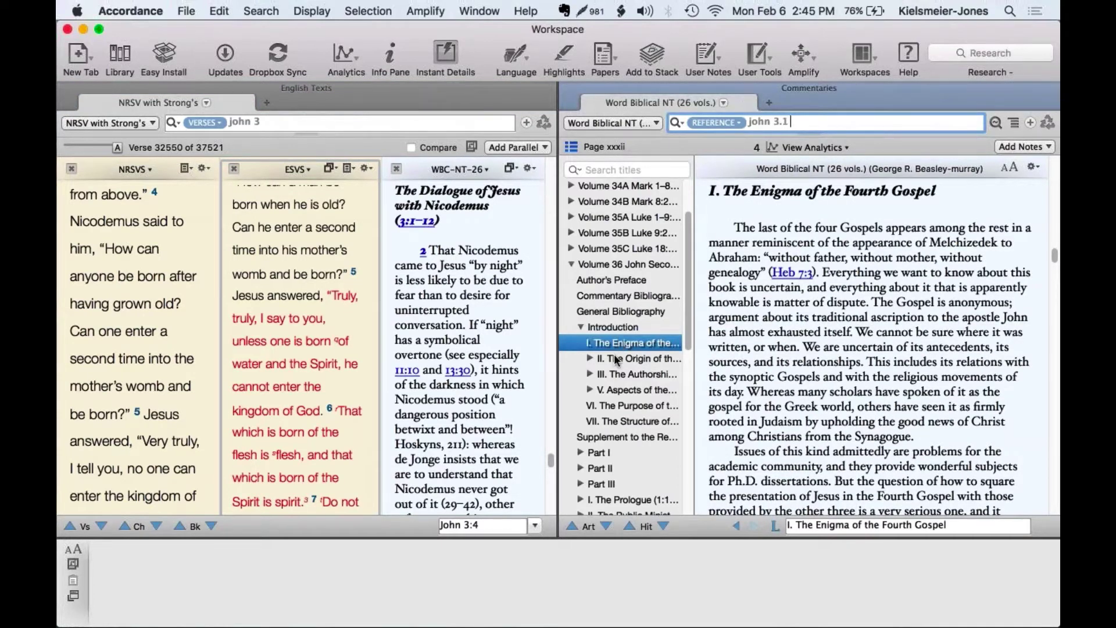
left_click(617, 360)
left_click(626, 375)
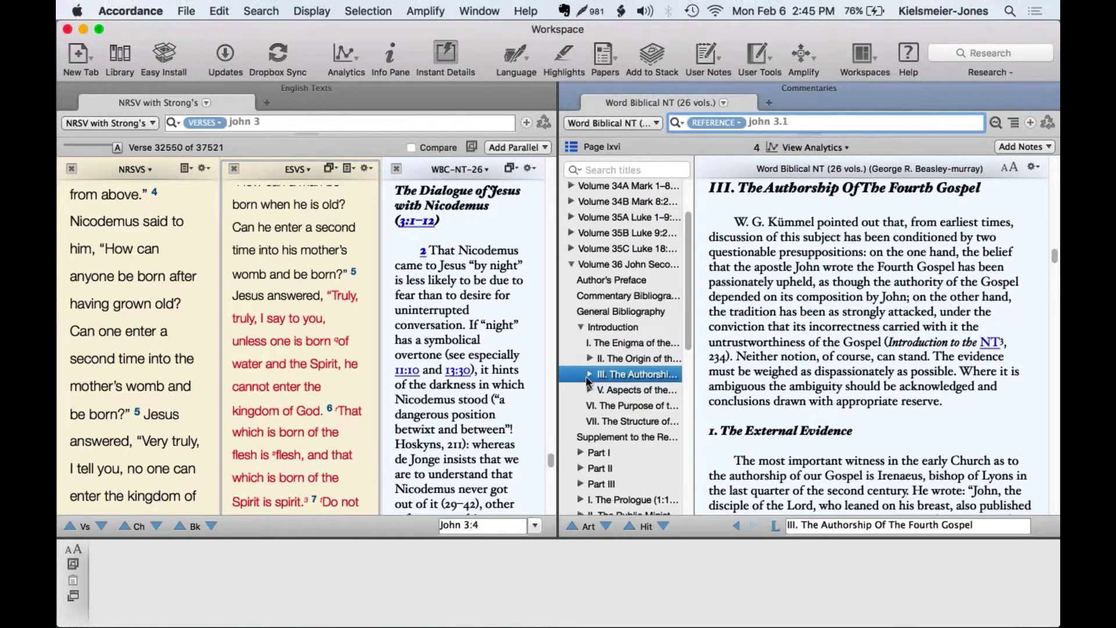
left_click(589, 358)
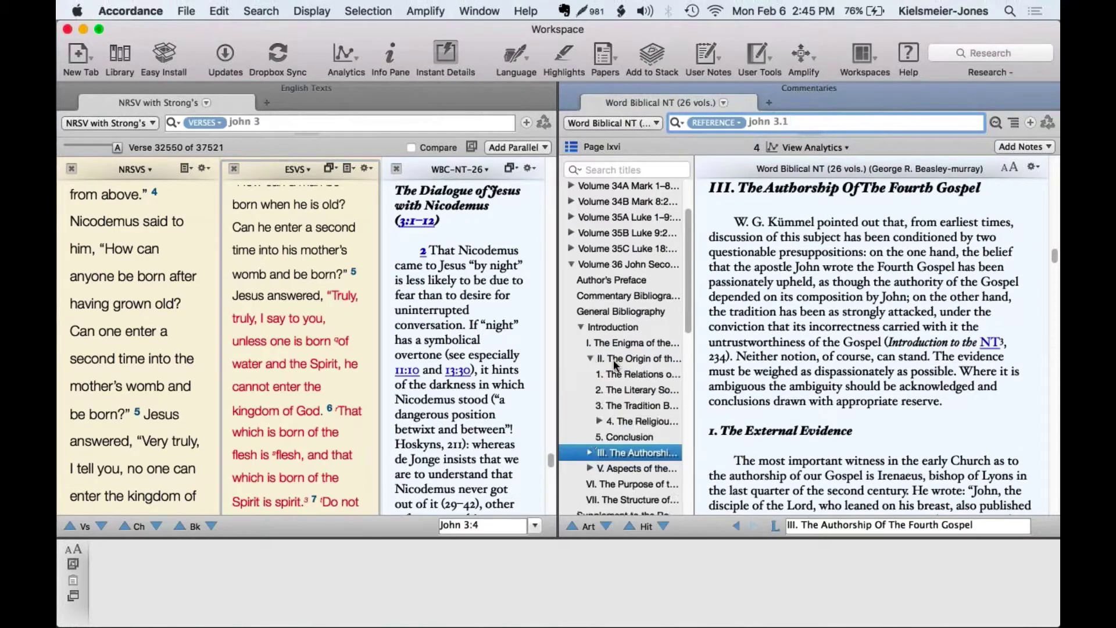
left_click(613, 359)
left_click(589, 468)
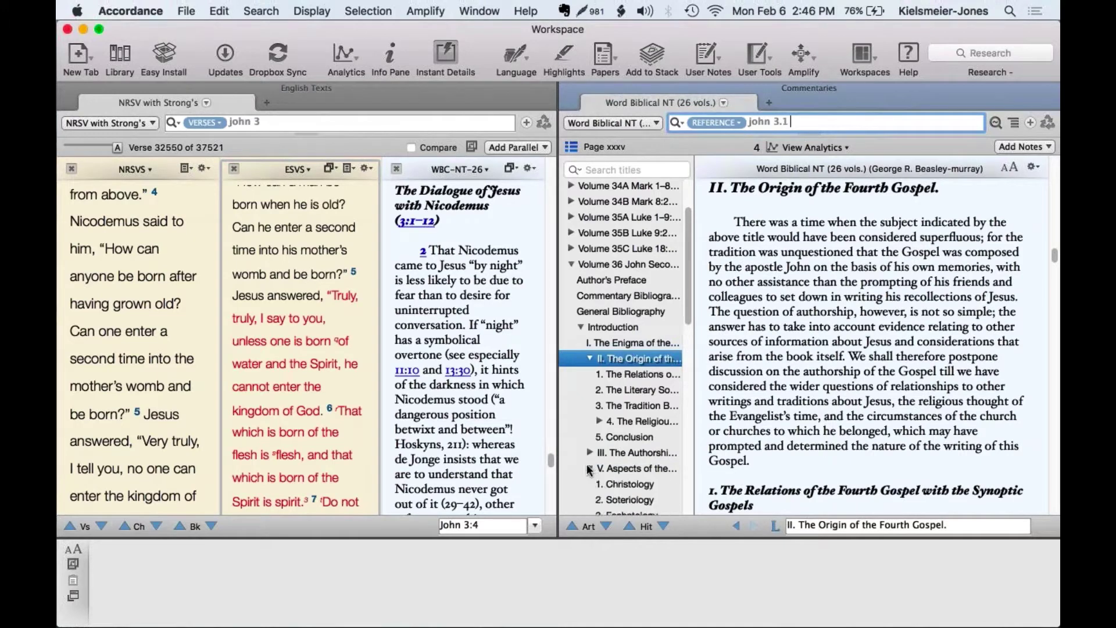
scroll(619, 434, "down", 3)
scroll(619, 434, "down", 1)
left_click(622, 372)
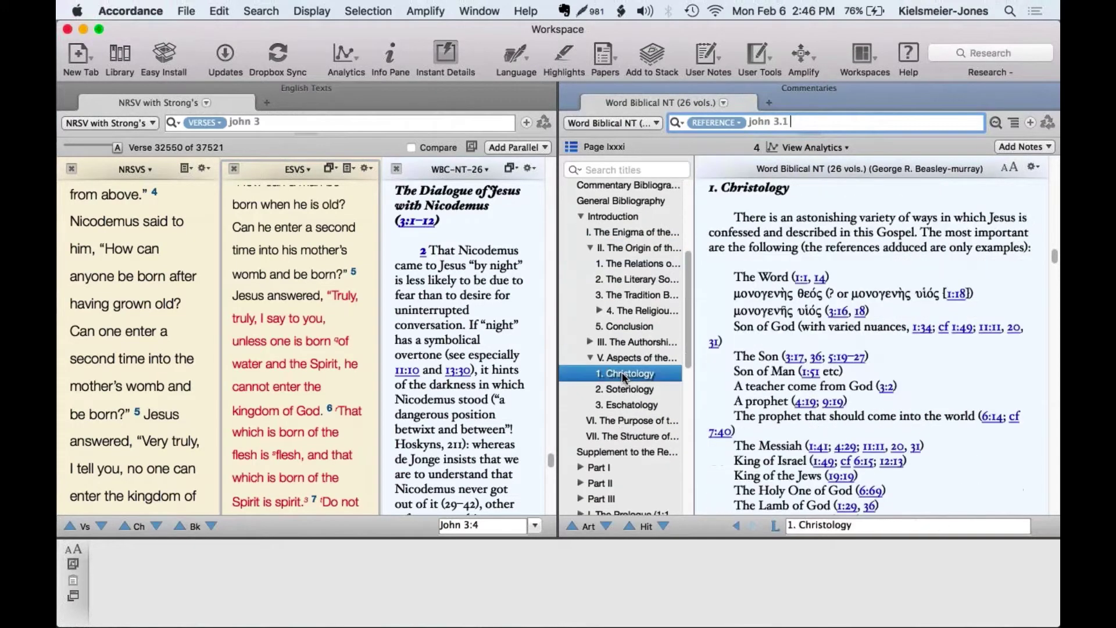
left_click(625, 389)
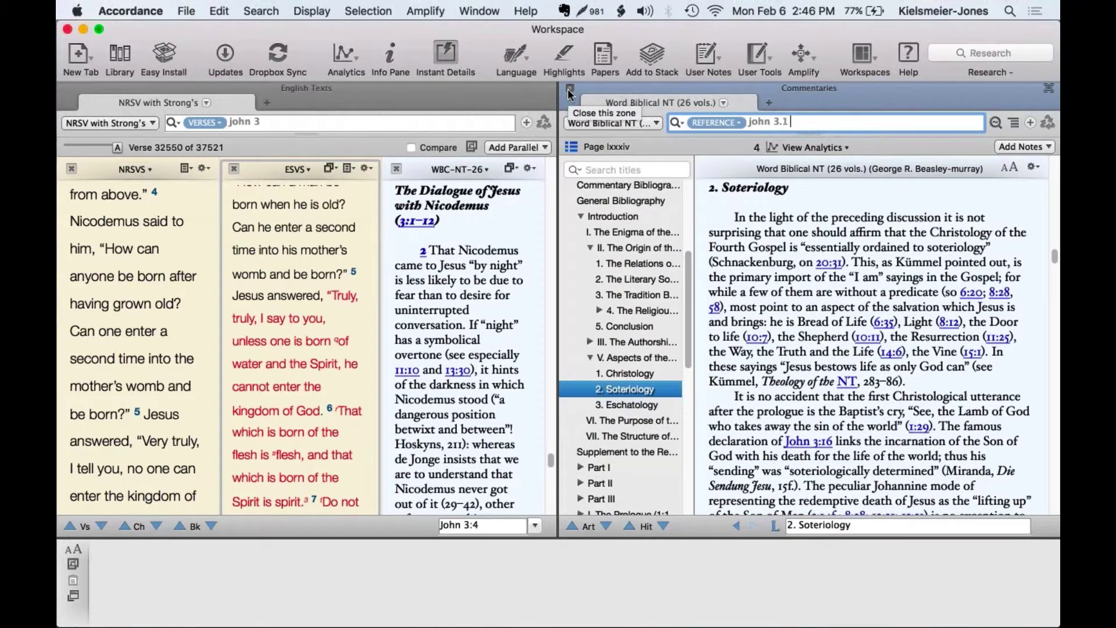
- Close the ESVS and WBC-NT-26 parallels and go to john 3.1 in the NRSV with Strong's
left_click(769, 102)
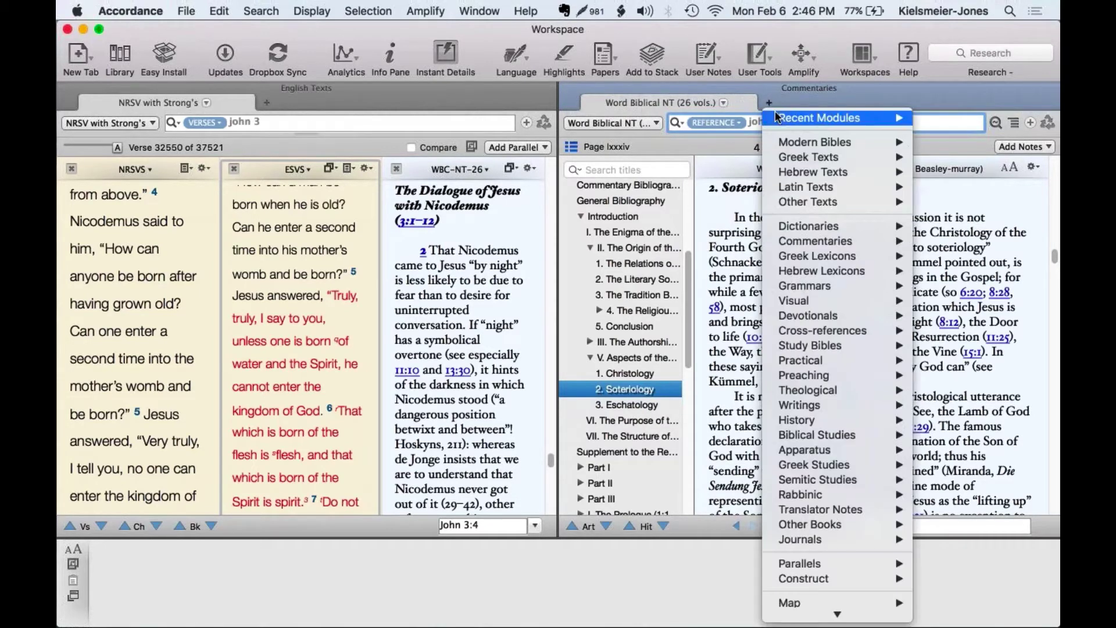
left_click(770, 99)
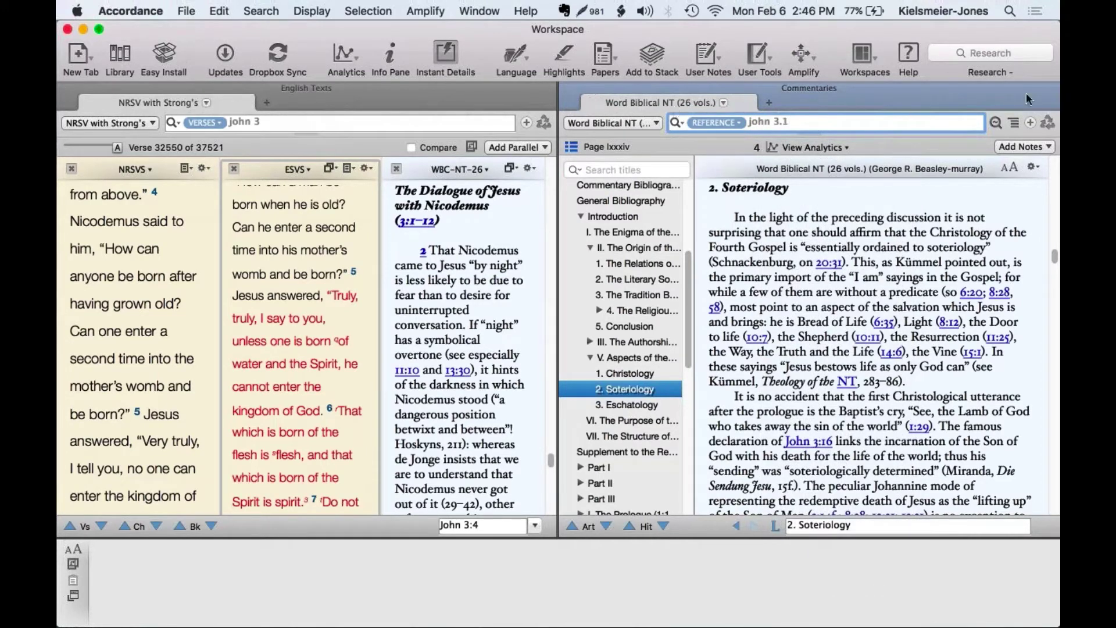
left_click(234, 170)
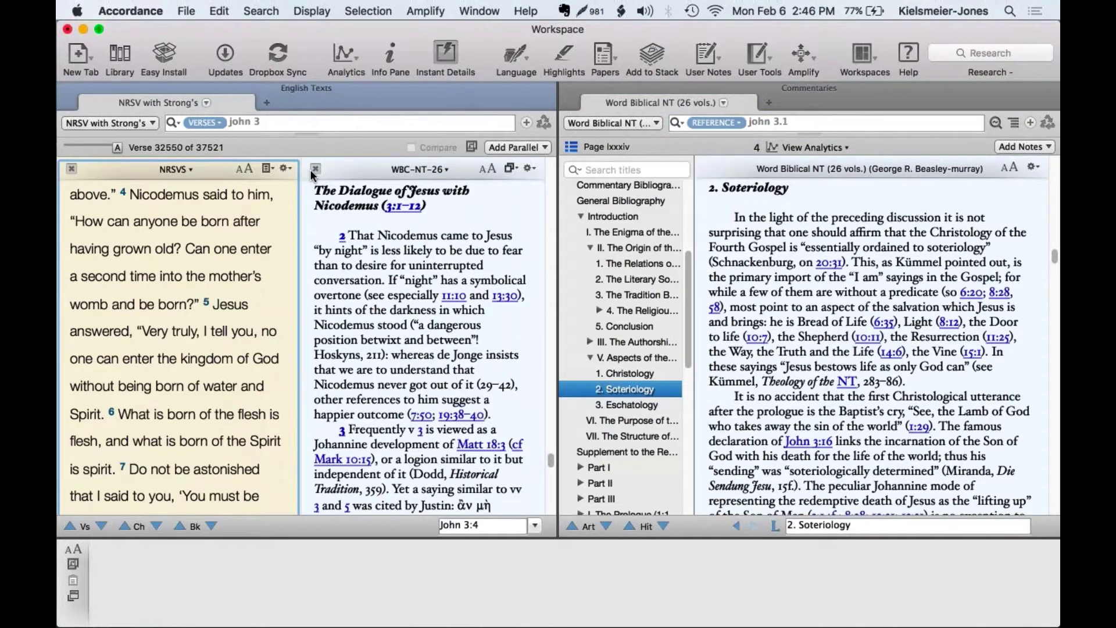
left_click(315, 168)
type(".1")
key("Return")
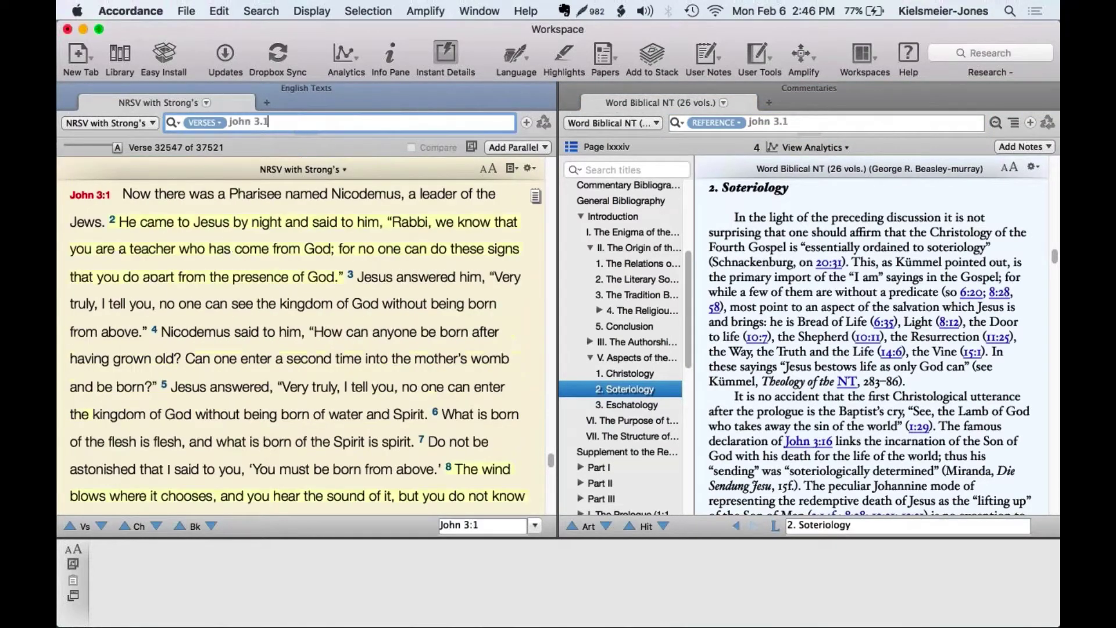
- Open the IVP NT Background Commentary from the library in the Commentaries zone and switch between it and Word Biblical NT
left_click(117, 62)
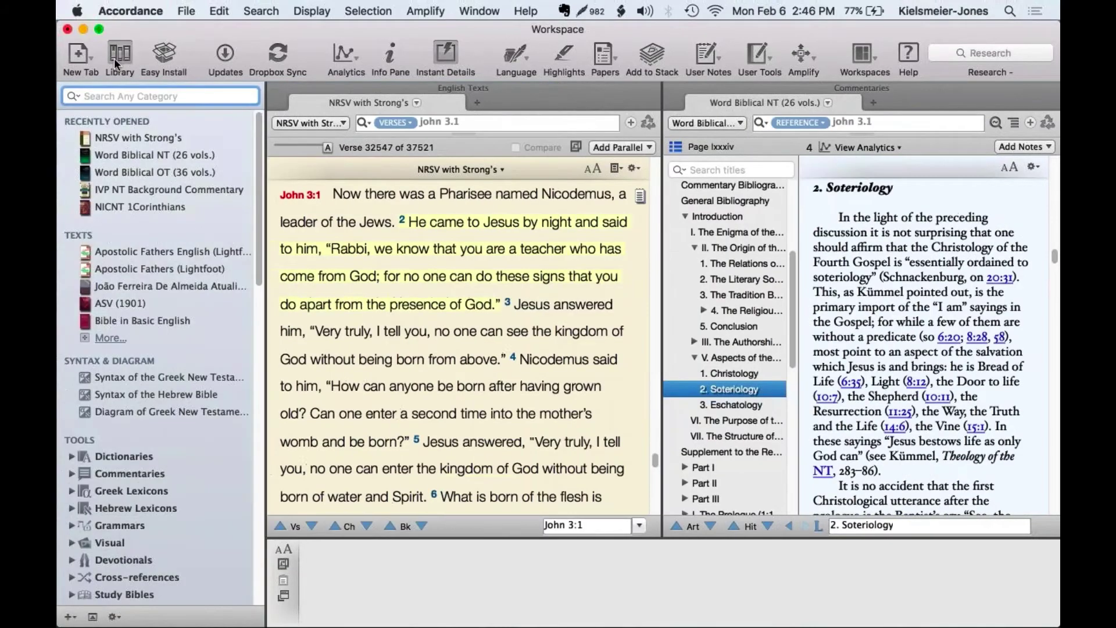
left_click(150, 190)
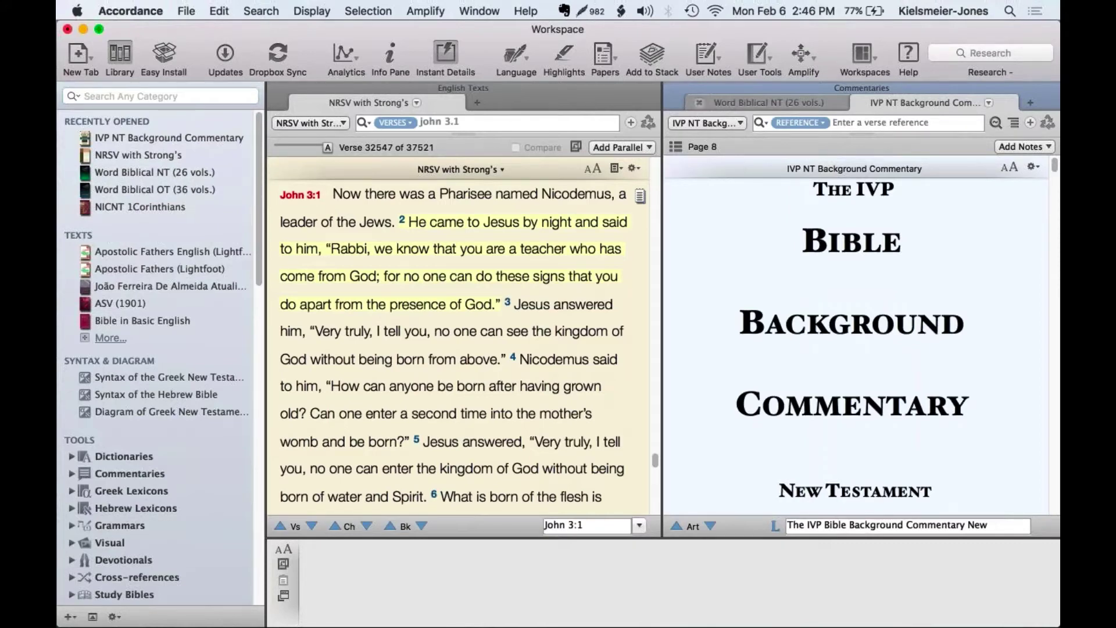
left_click(789, 104)
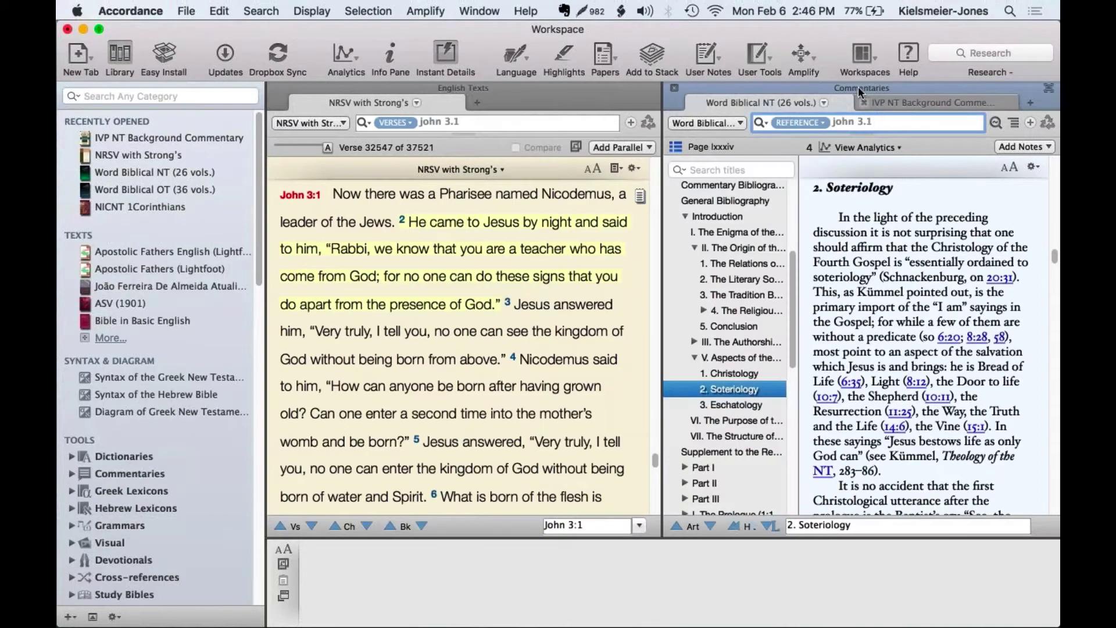
left_click(909, 101)
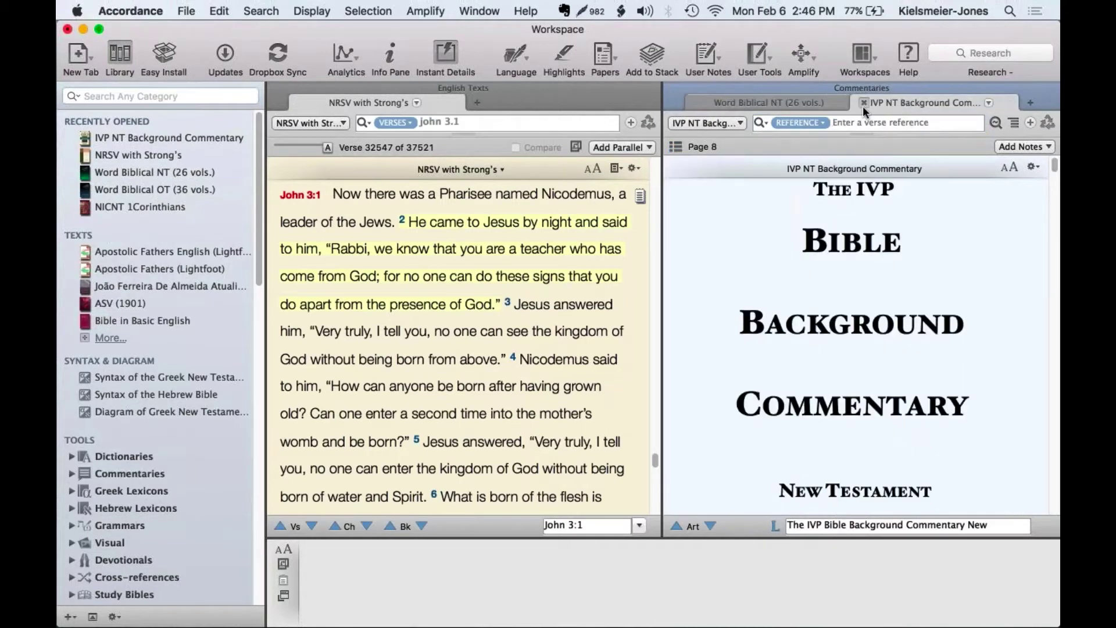
left_click(761, 101)
left_click(921, 103)
- Open the Ancient Christian Commentary on Scripture from the library's commentaries in the Commentaries zone and hide the library
mouse_move(347, 250)
scroll(106, 419, "down", 2)
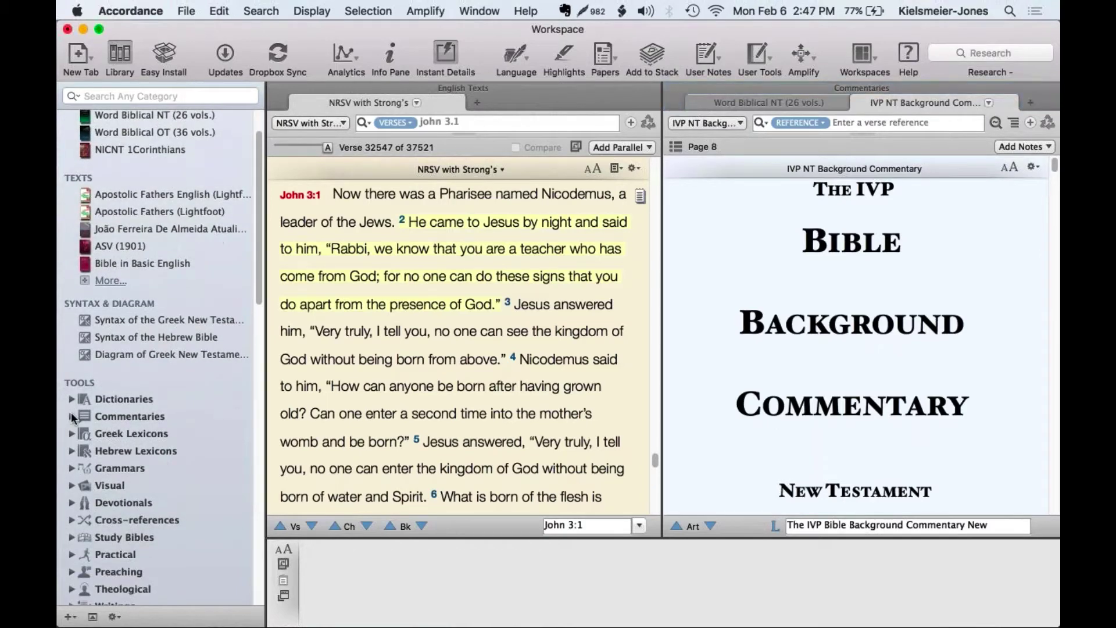
left_click(71, 416)
scroll(143, 396, "down", 5)
left_click(152, 286)
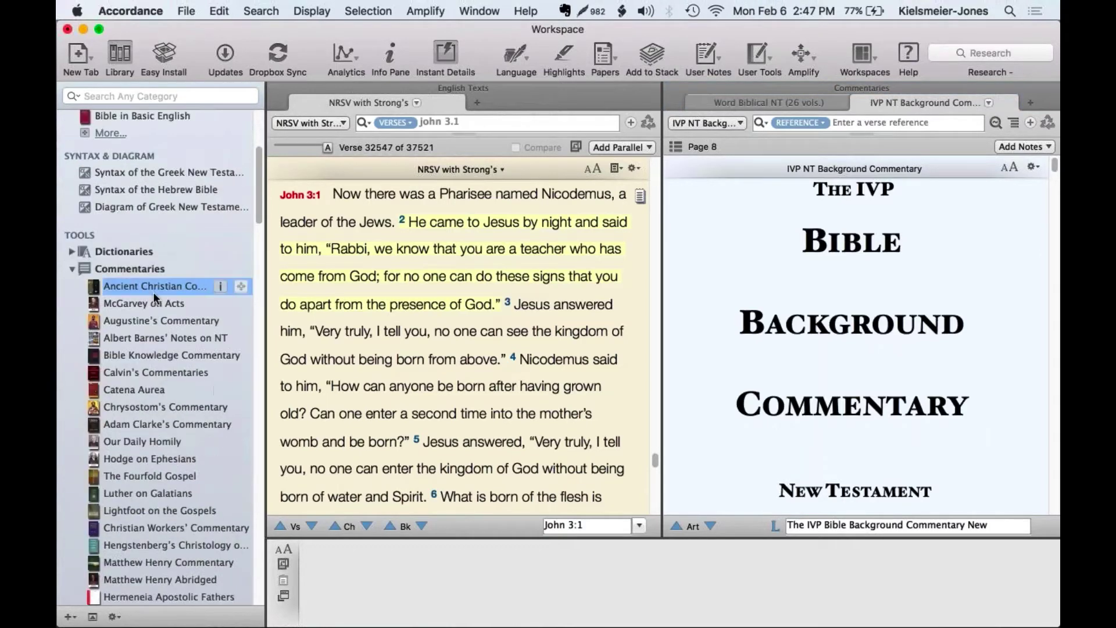
left_click(119, 58)
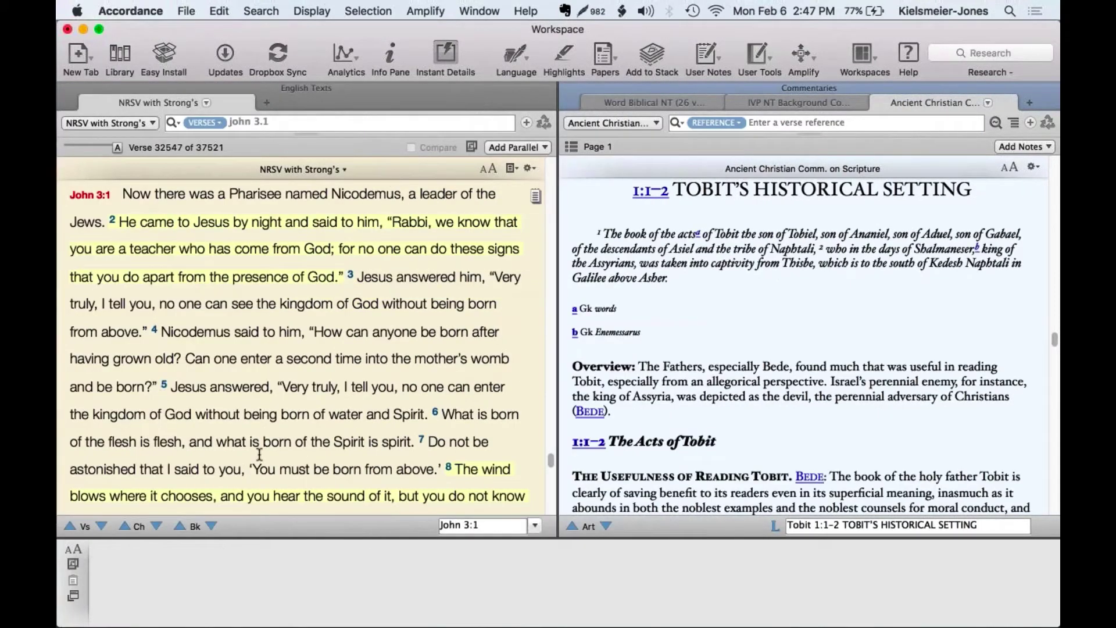
- Look through the Word Biblical NT, IVP NT Background and Ancient Christian commentaries in the Commentaries zone
left_click(674, 98)
left_click(801, 101)
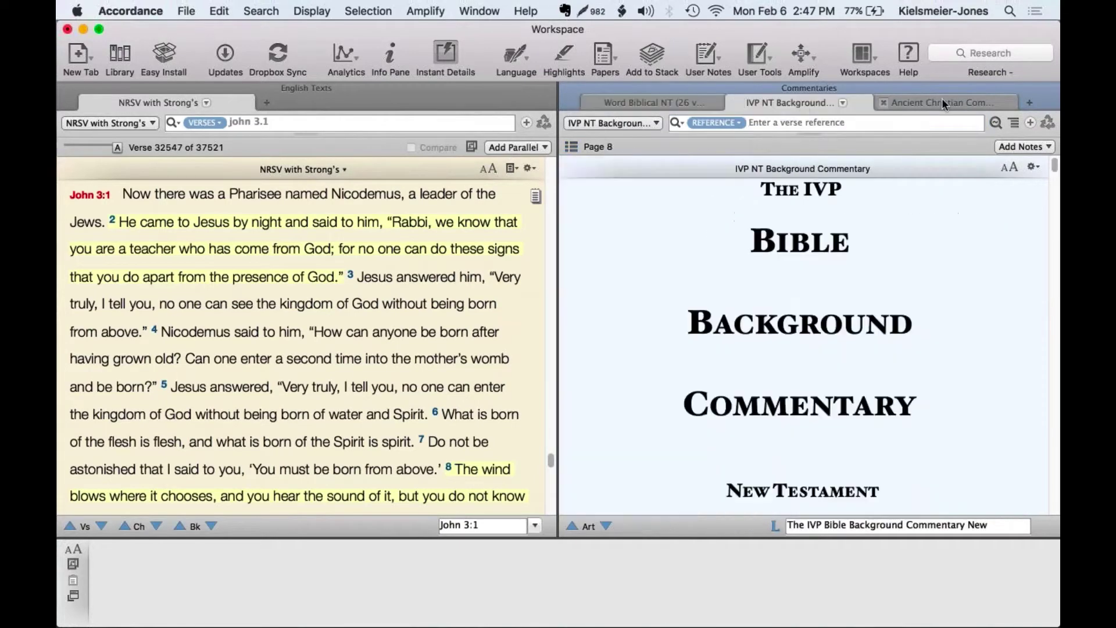
left_click(945, 98)
left_click(801, 97)
left_click(674, 98)
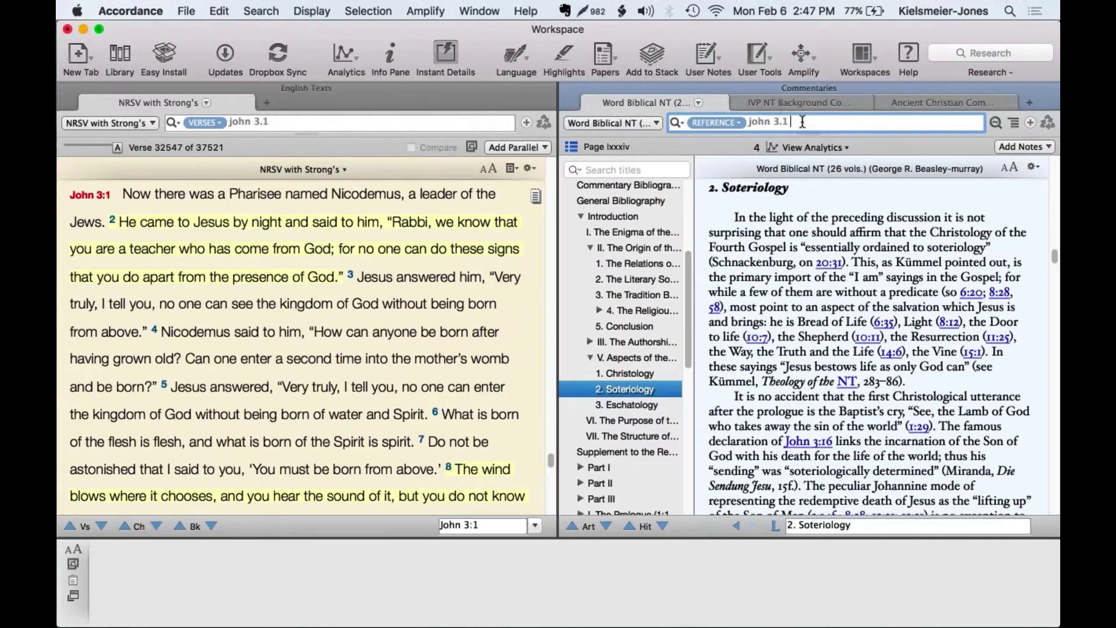
key("Return")
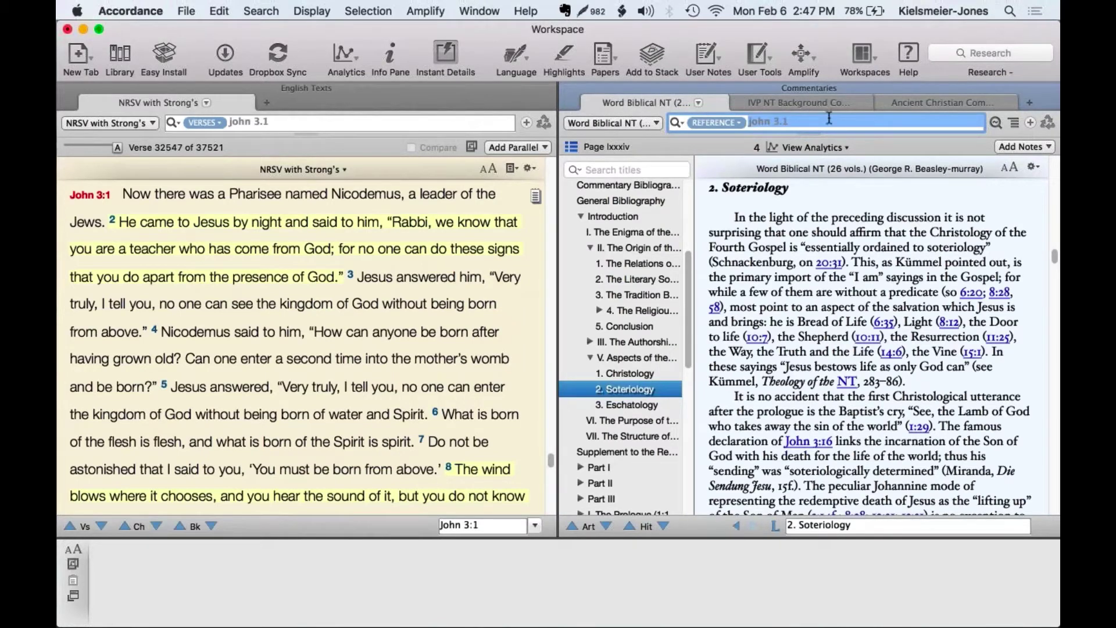
left_click(773, 103)
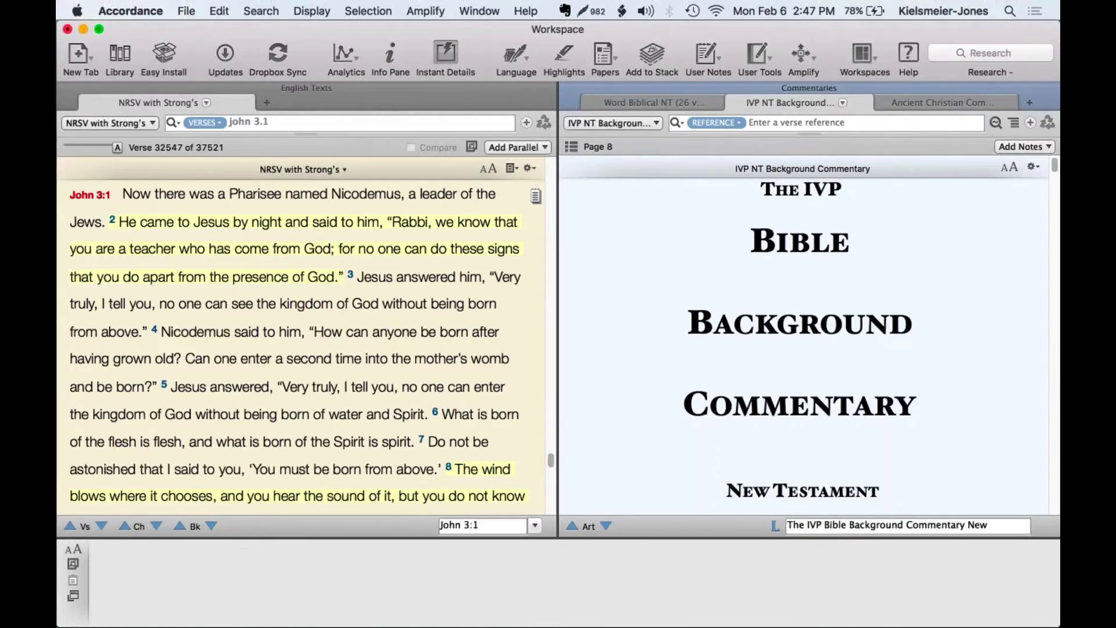
mouse_move(392, 210)
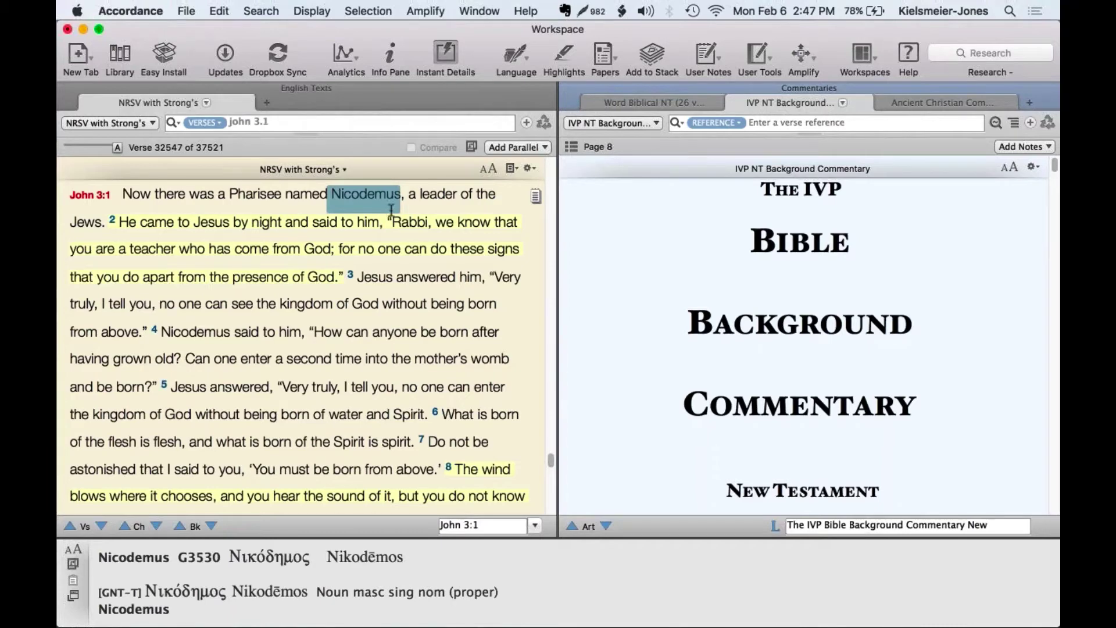
- Tie the Word Biblical NT tab to the NRSV with Strong's tab and move through John 3 to test the link
left_click(596, 103)
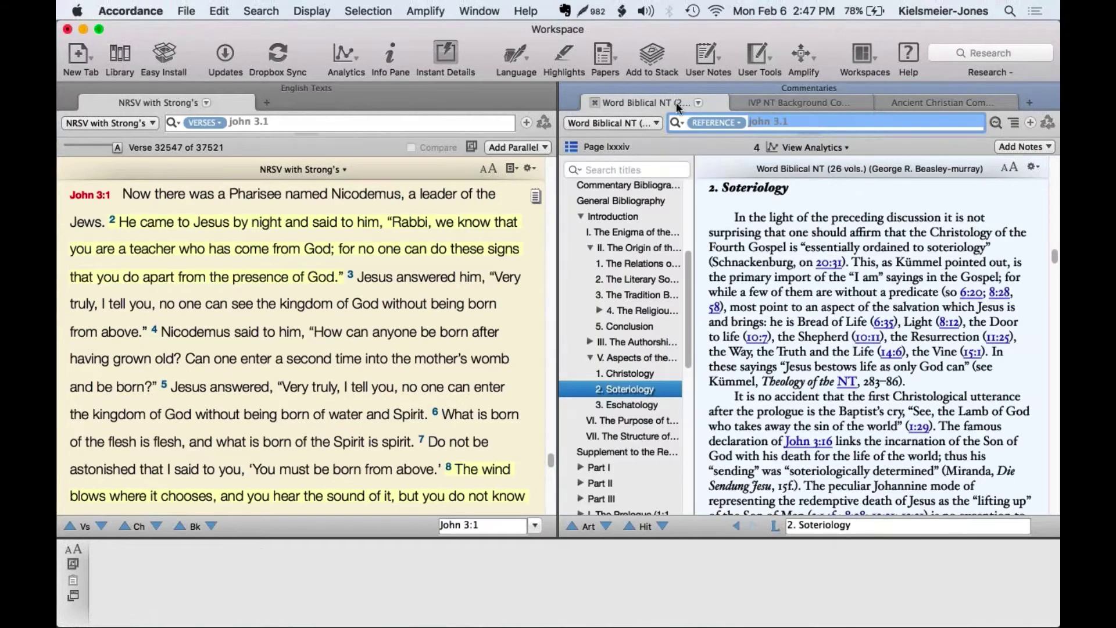
left_click(698, 103)
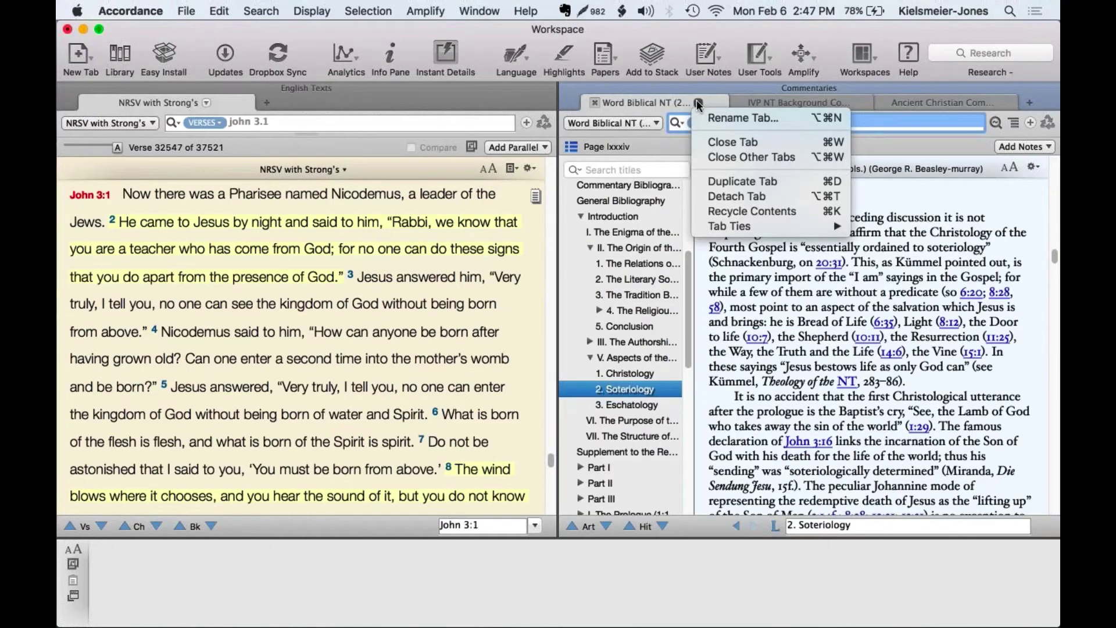
left_click(697, 103)
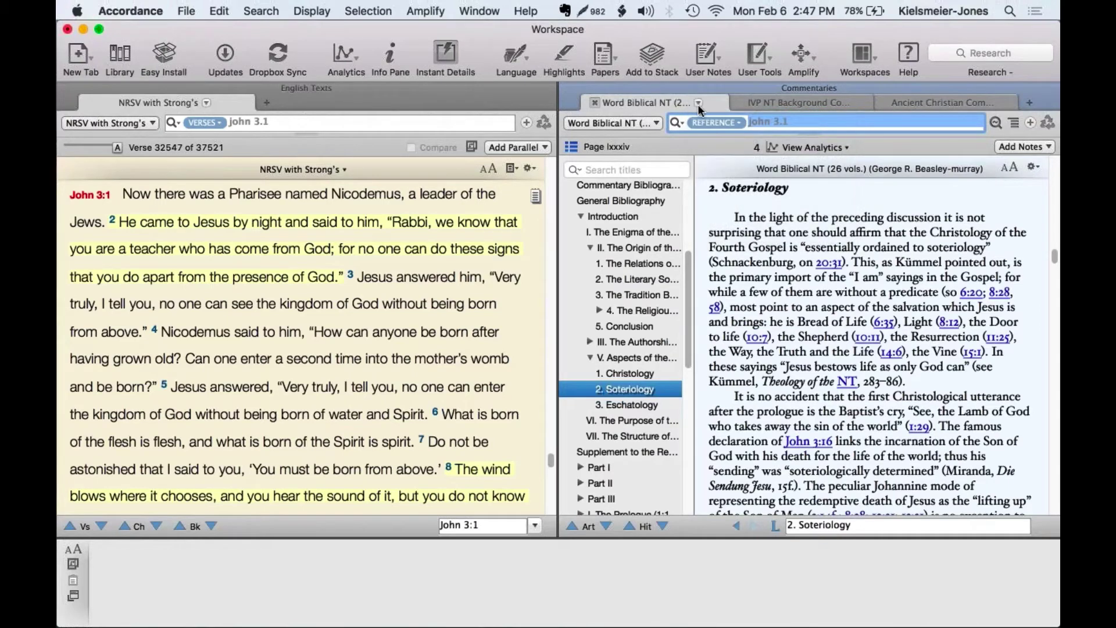
left_click(697, 103)
mouse_move(721, 226)
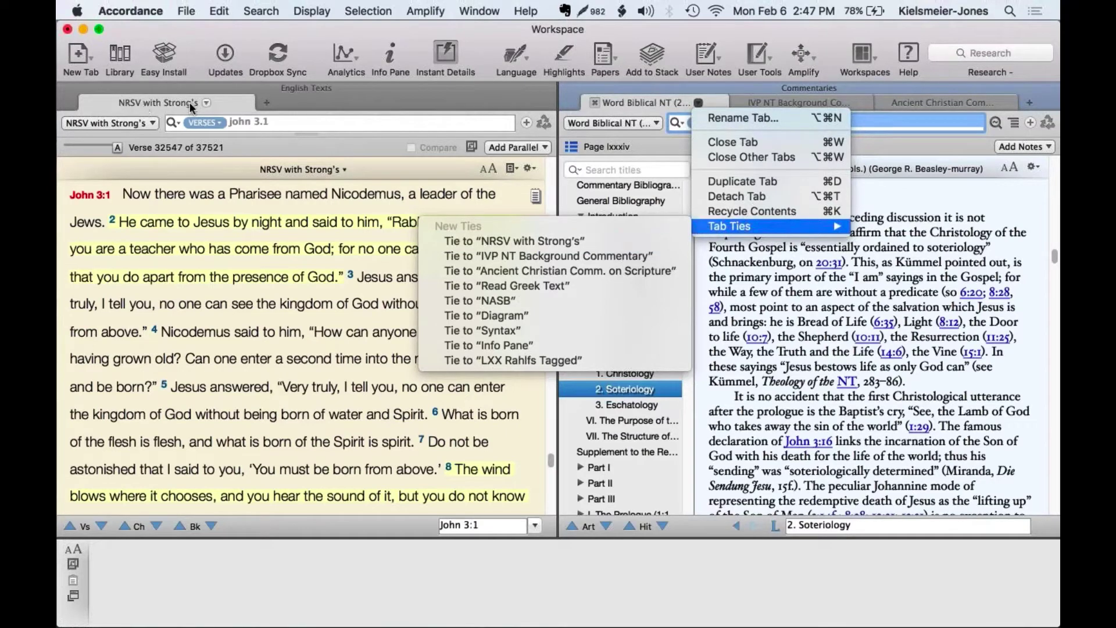
left_click(491, 241)
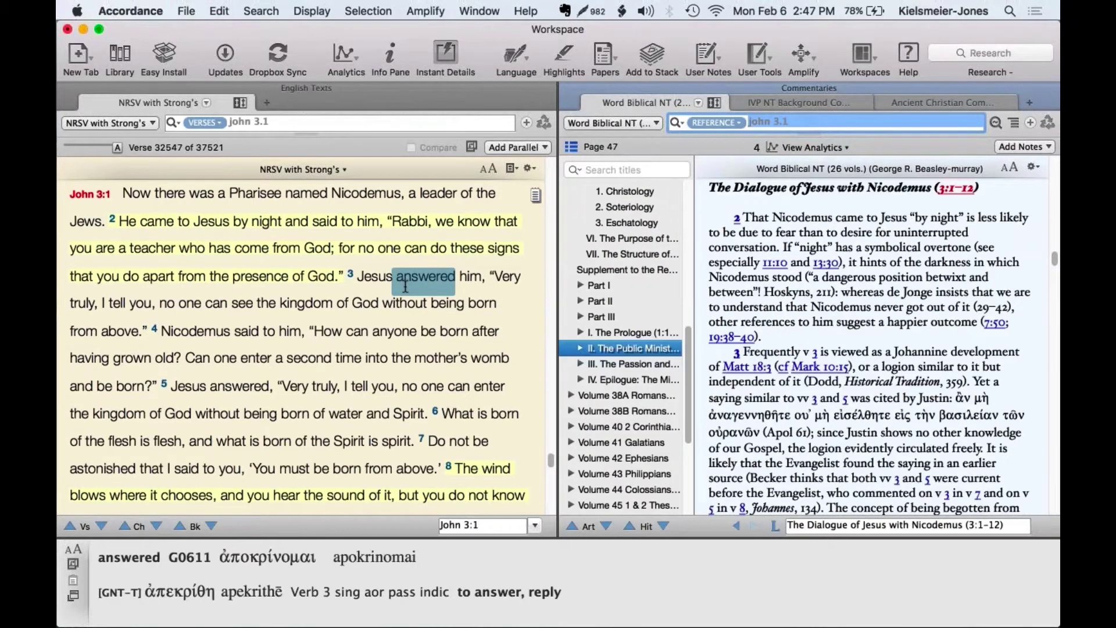
scroll(406, 286, "down", 2)
scroll(405, 286, "down", 2)
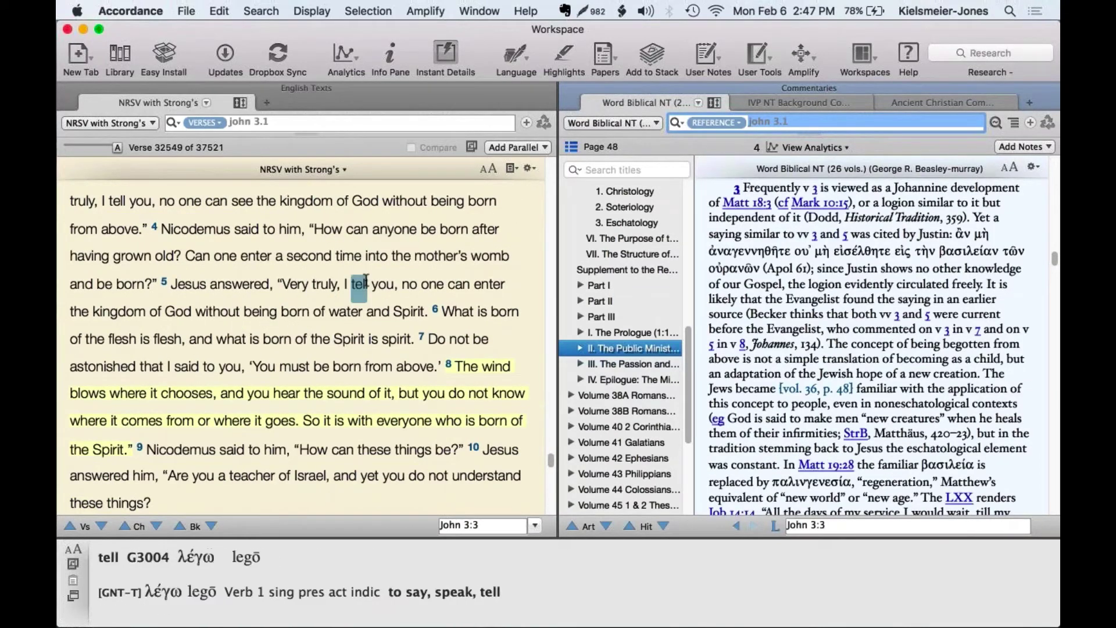
scroll(360, 283, "down", 2)
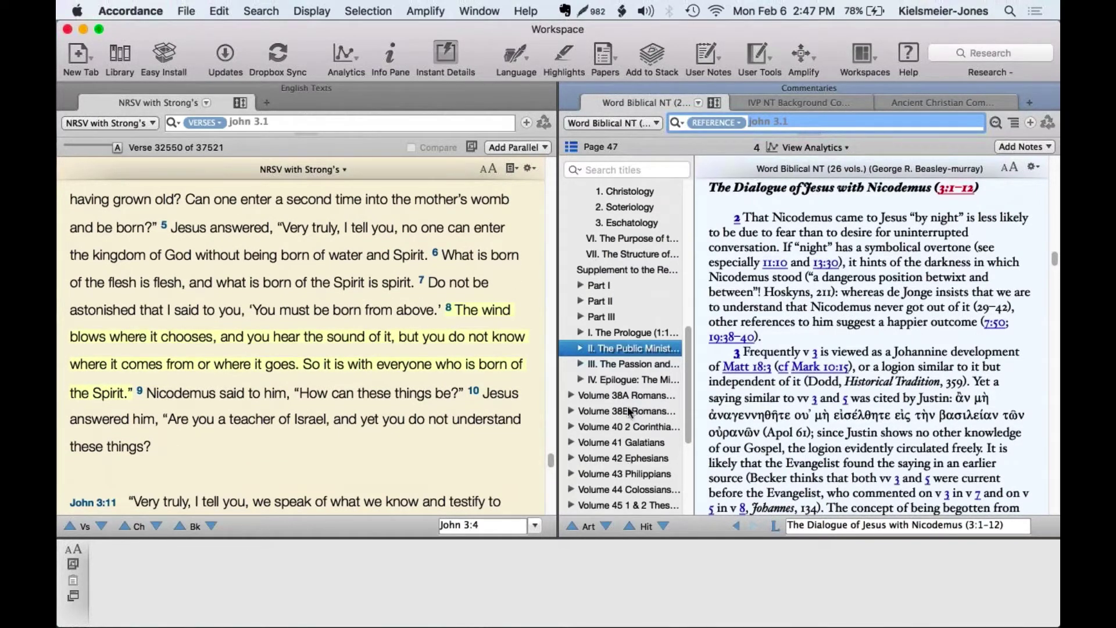
- Tie the IVP NT Background Commentary tab to the NRSV with Strong's tab
left_click(817, 102)
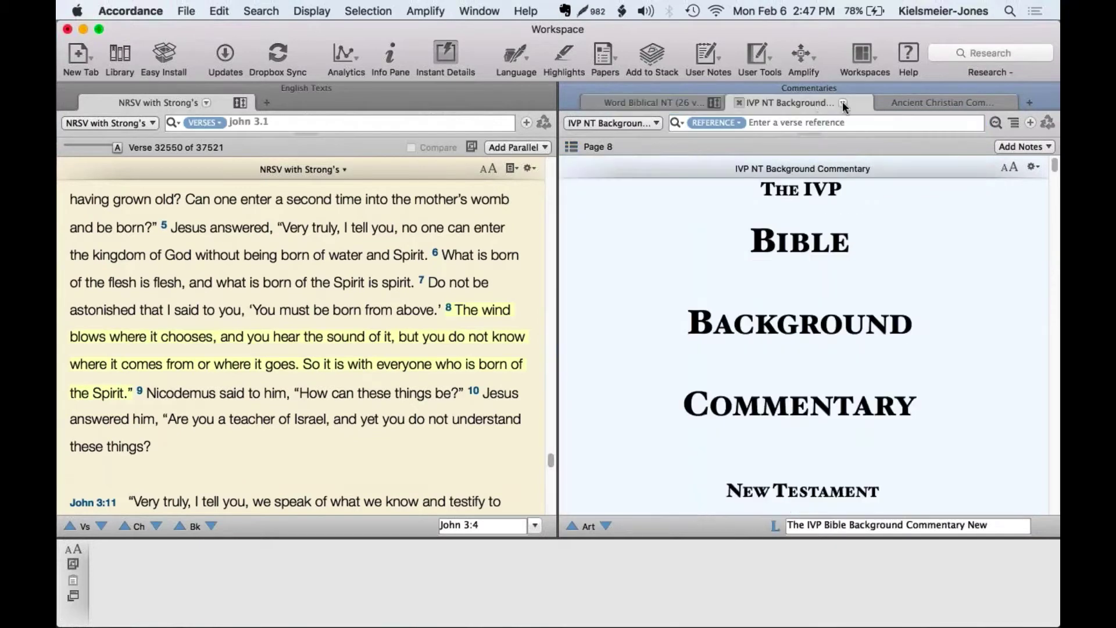
left_click(843, 102)
mouse_move(876, 220)
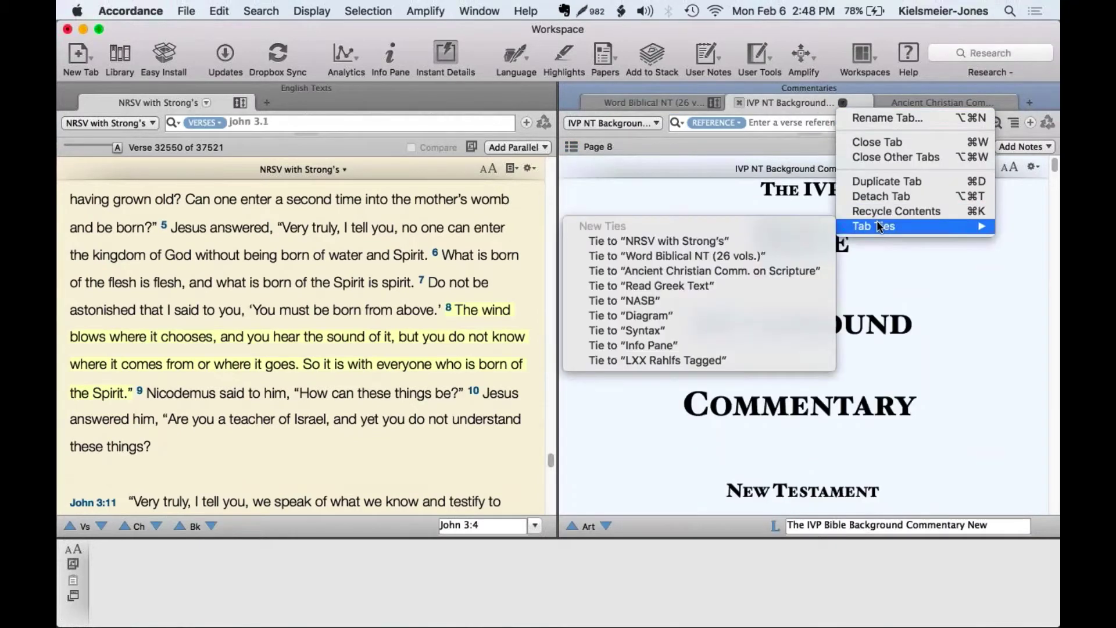
left_click(762, 239)
- Tie the Ancient Christian Commentary on Scripture tab to the NRSV with Strong's tab
left_click(930, 102)
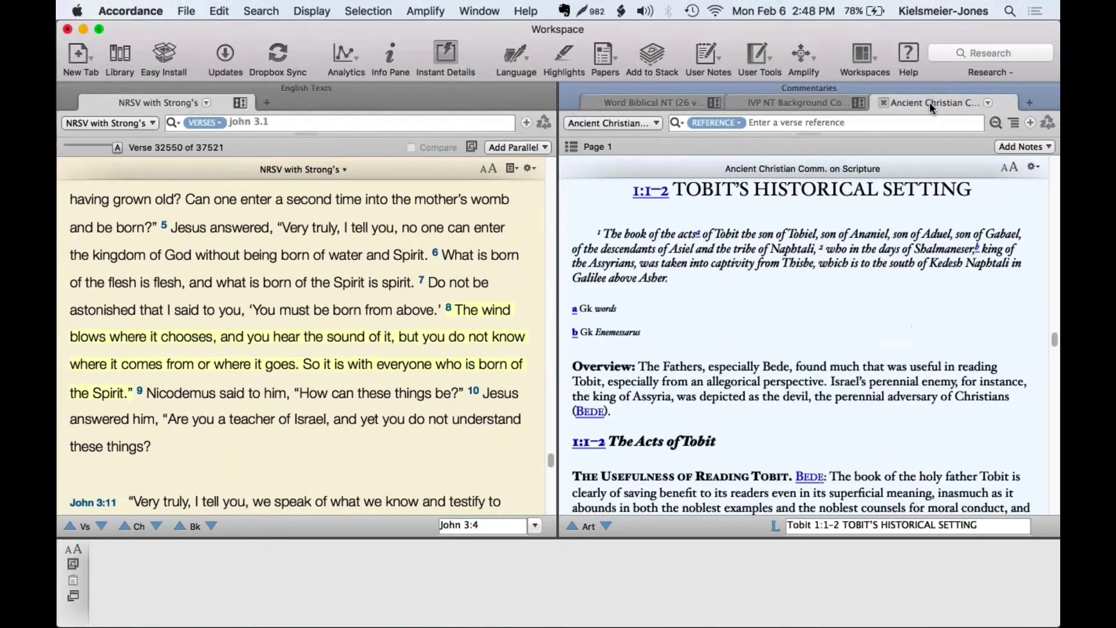
left_click(987, 103)
mouse_move(901, 225)
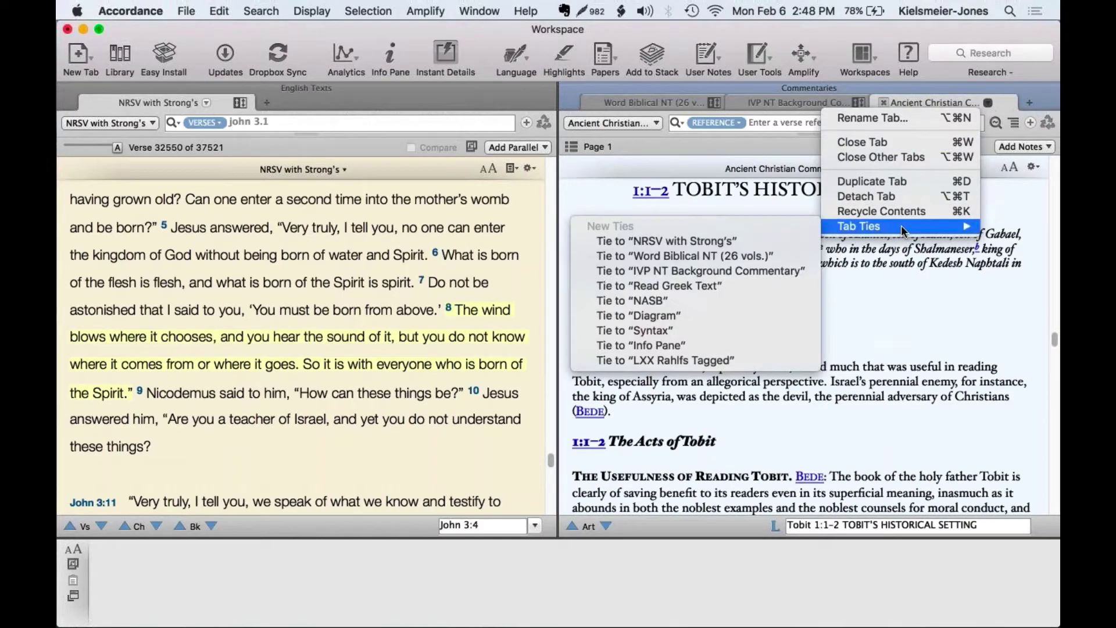
left_click(737, 240)
- Go to john 4 in the NRSV with Strong's text
left_click(383, 123)
key("BackSpace")
key("BackSpace")
key("BackSpace")
type("4")
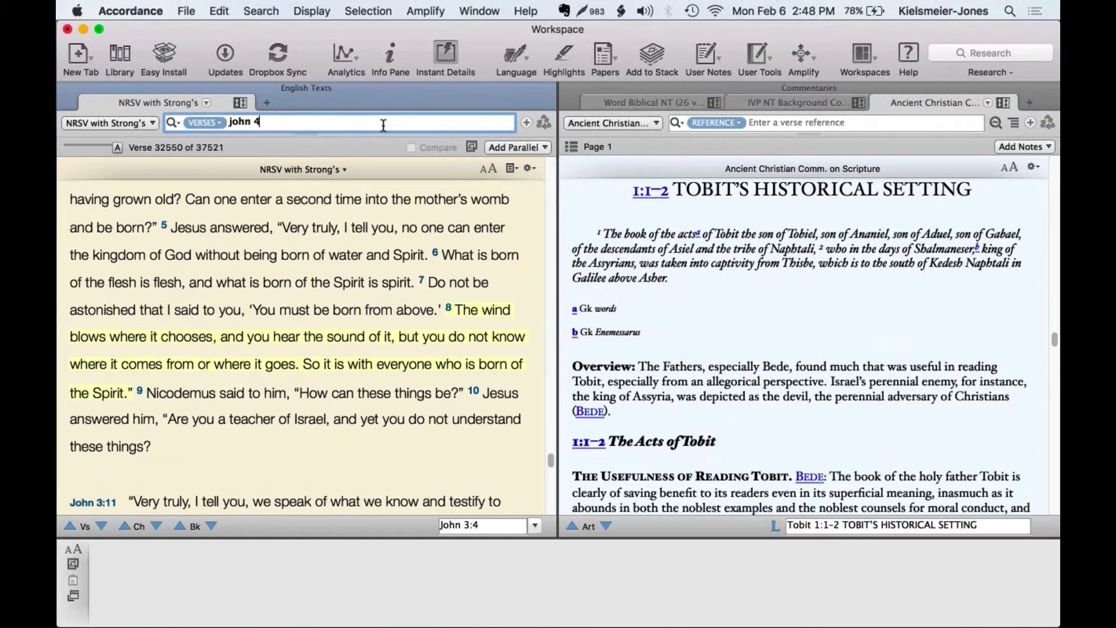
key("Return")
- Check the passage shown for John 4 in the Word Biblical NT and IVP NT Background commentaries
left_click(661, 102)
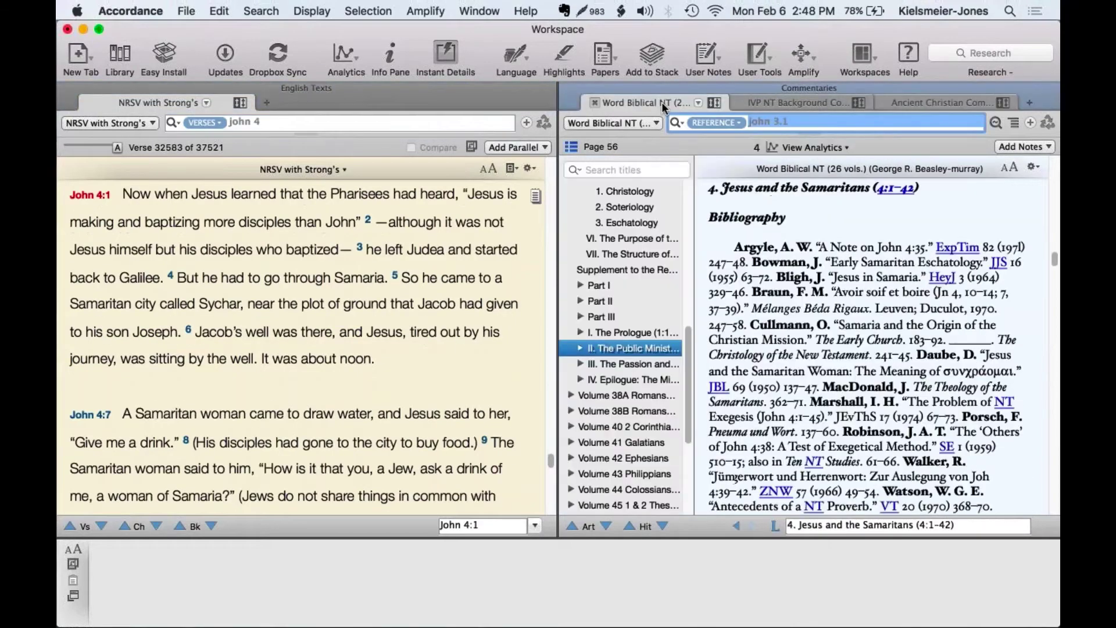
left_click(752, 104)
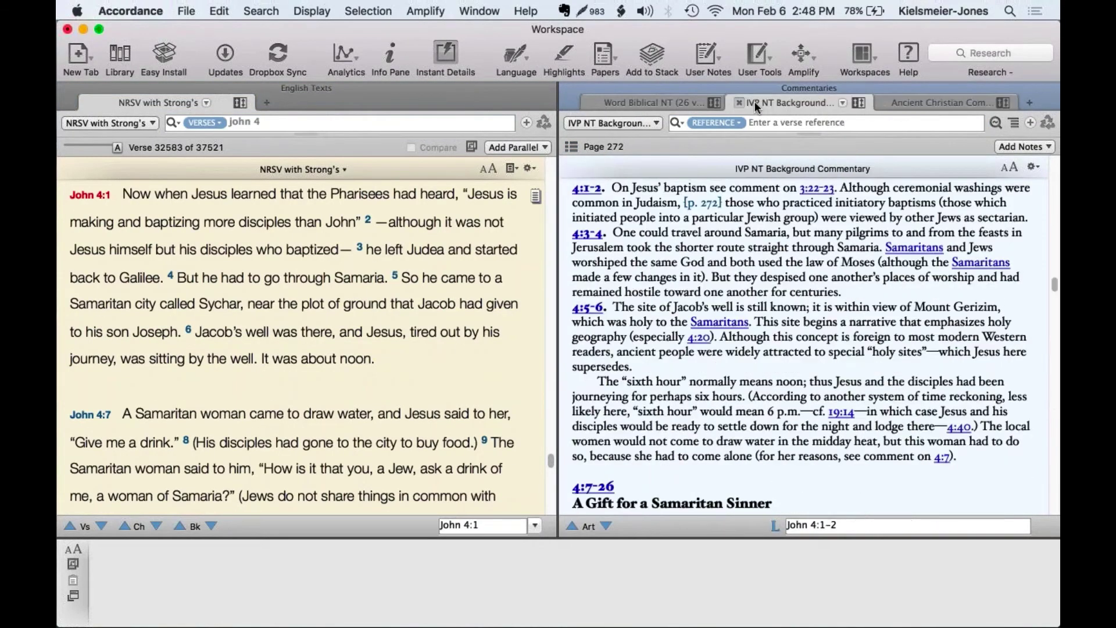
left_click(667, 104)
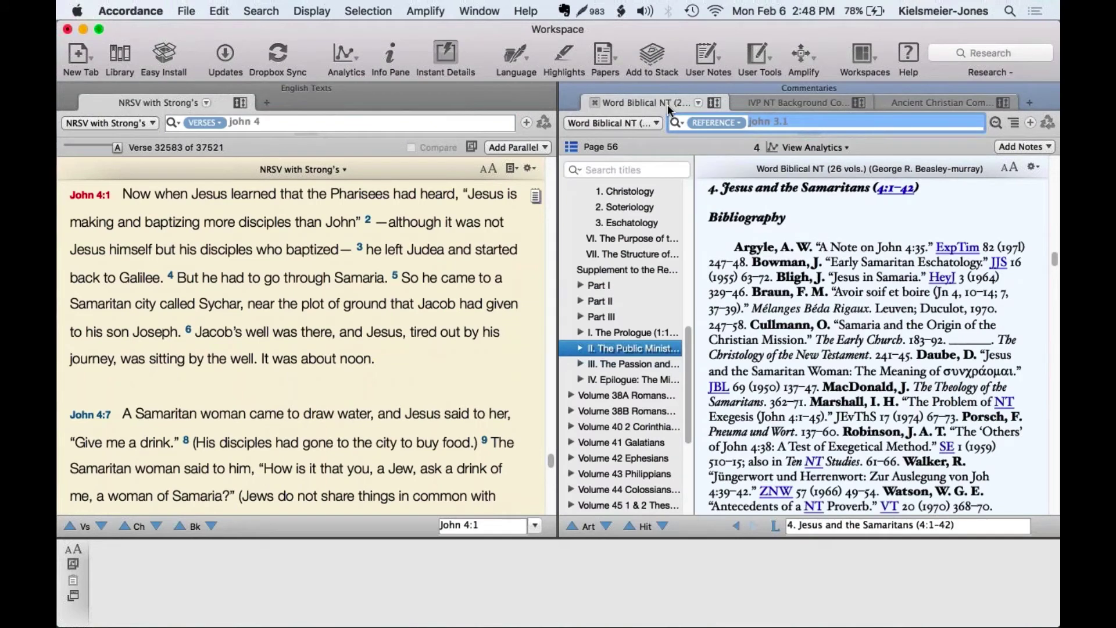
left_click(759, 101)
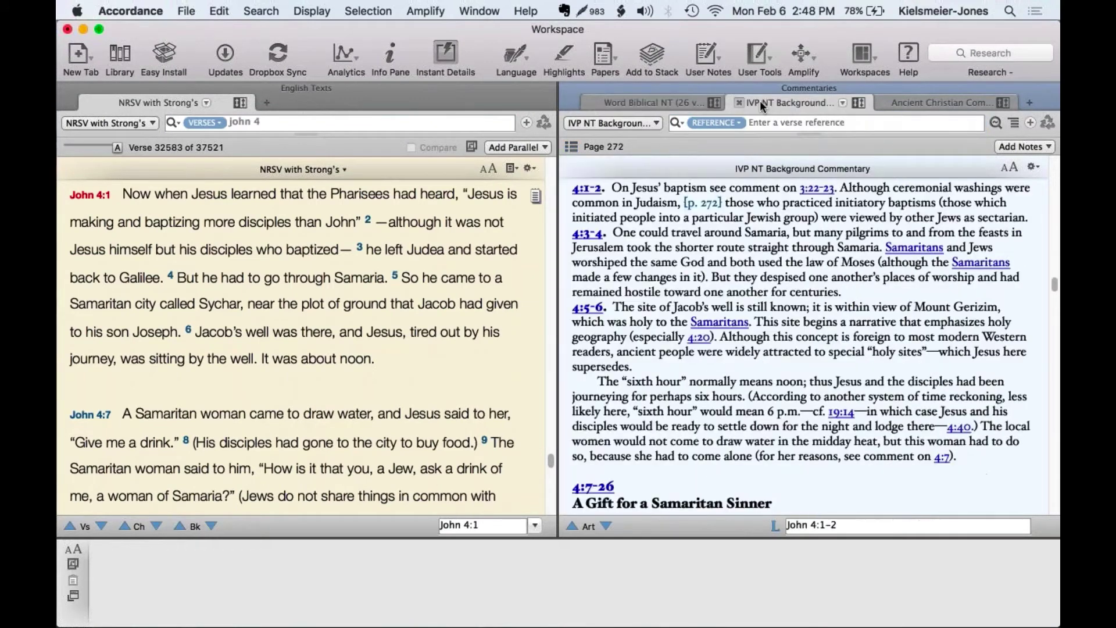
- Show the table of contents browser in the IVP NT Background Commentary
mouse_move(432, 199)
left_click(503, 149)
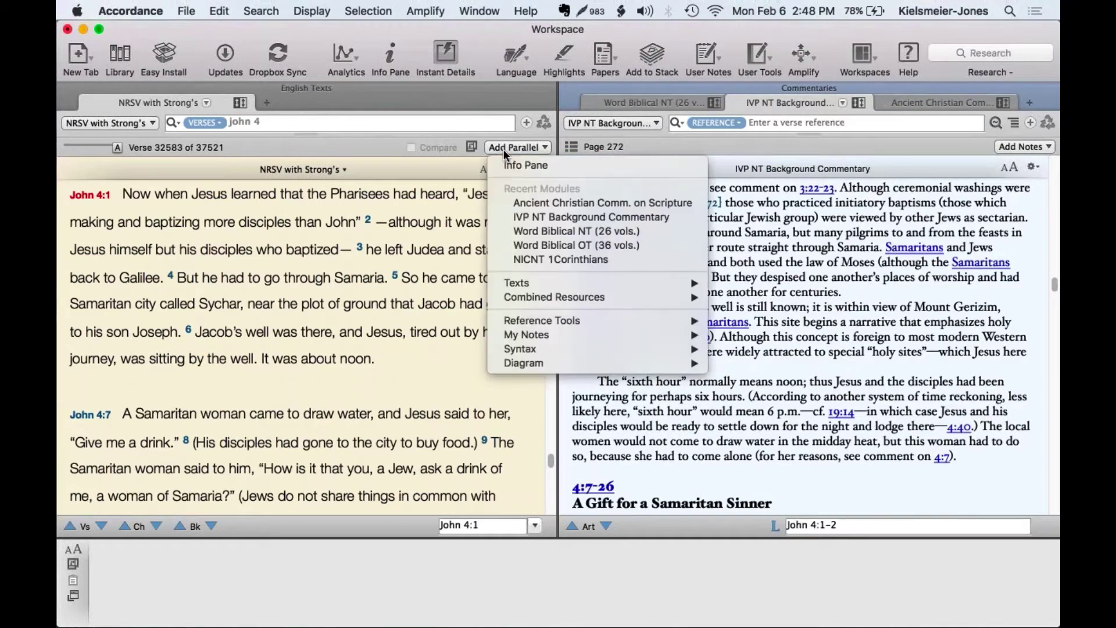
left_click(503, 149)
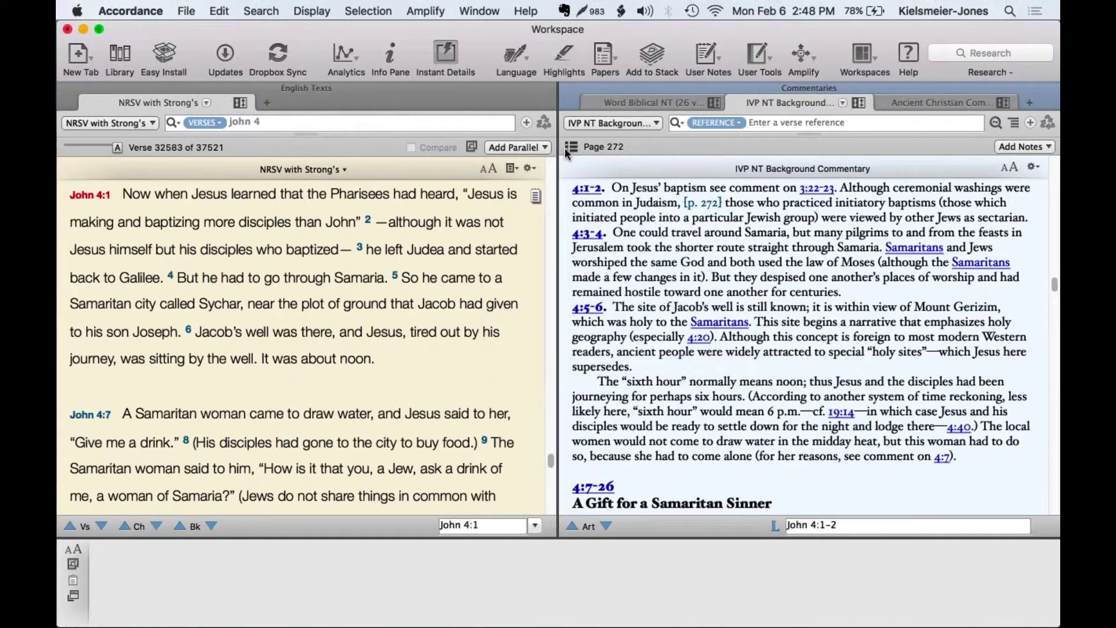
left_click(566, 149)
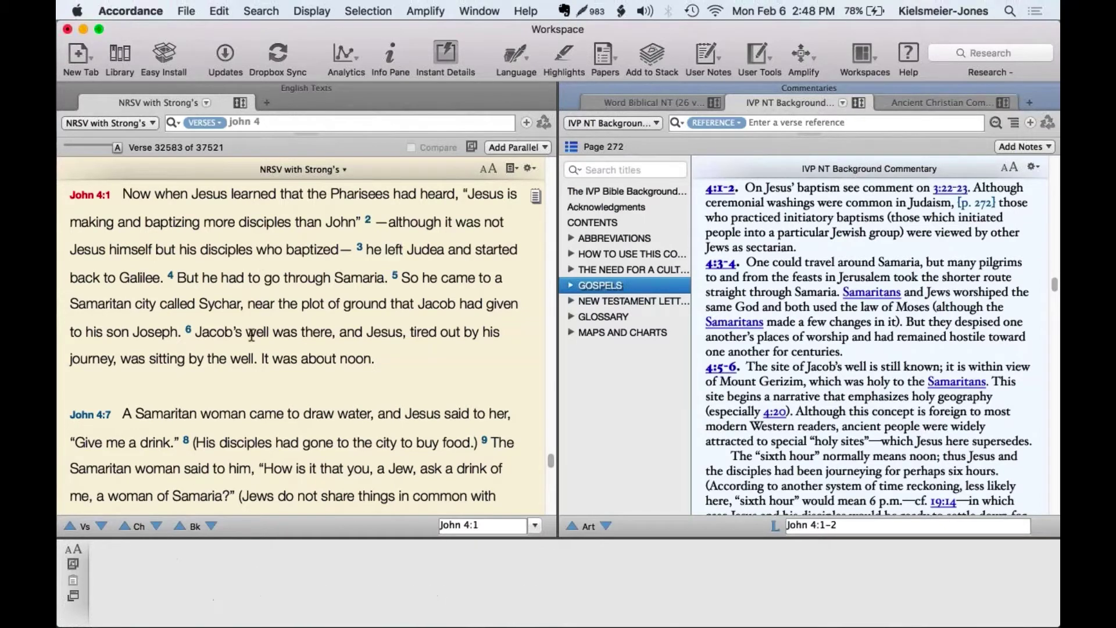
- Look through the three tied commentaries alongside the John 4 text, returning to Word Biblical NT
mouse_move(388, 251)
left_click(594, 103)
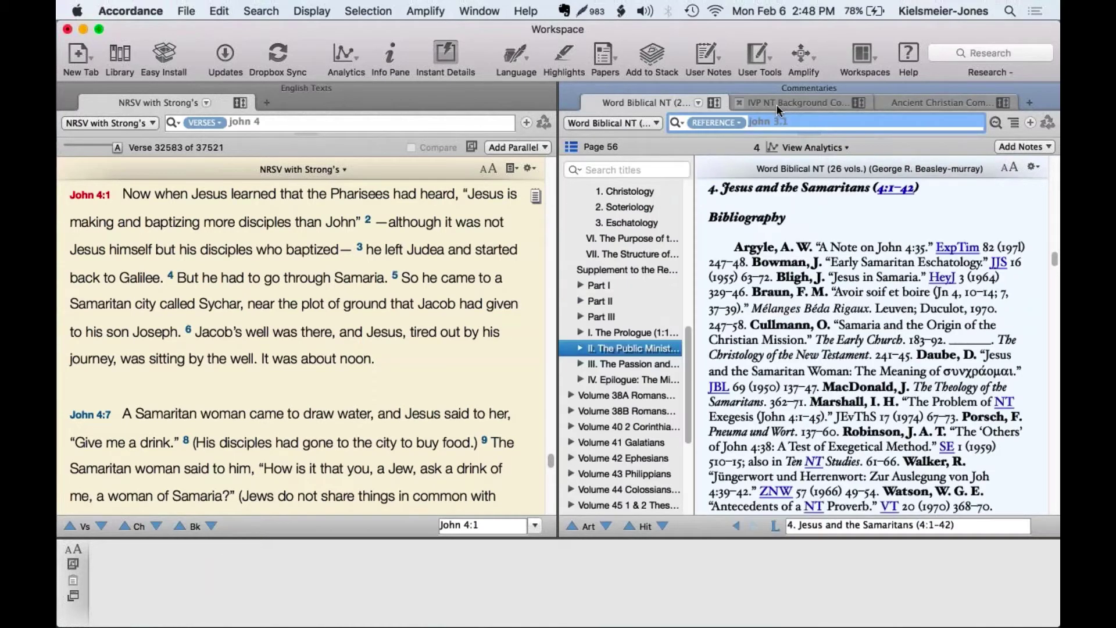
left_click(778, 103)
left_click(943, 103)
left_click(817, 102)
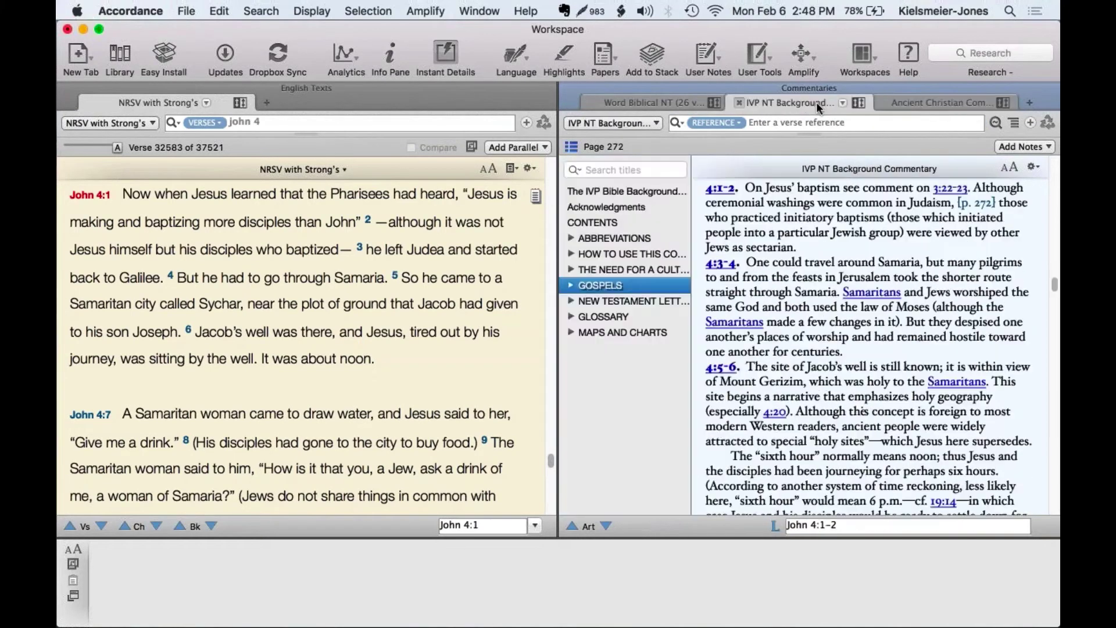
left_click(682, 103)
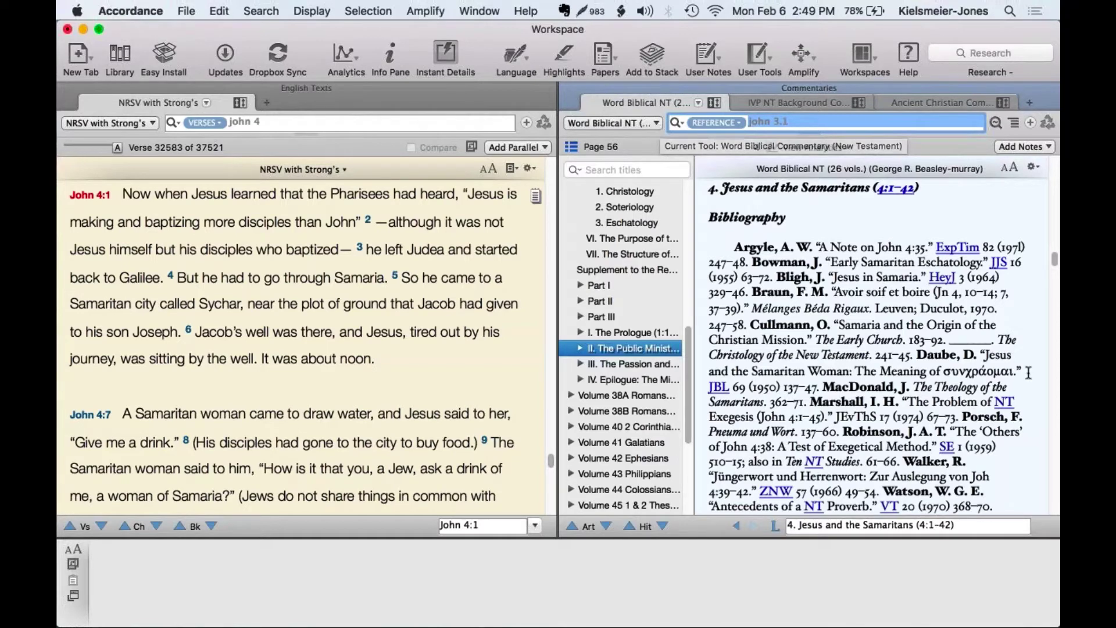
left_click(1042, 403)
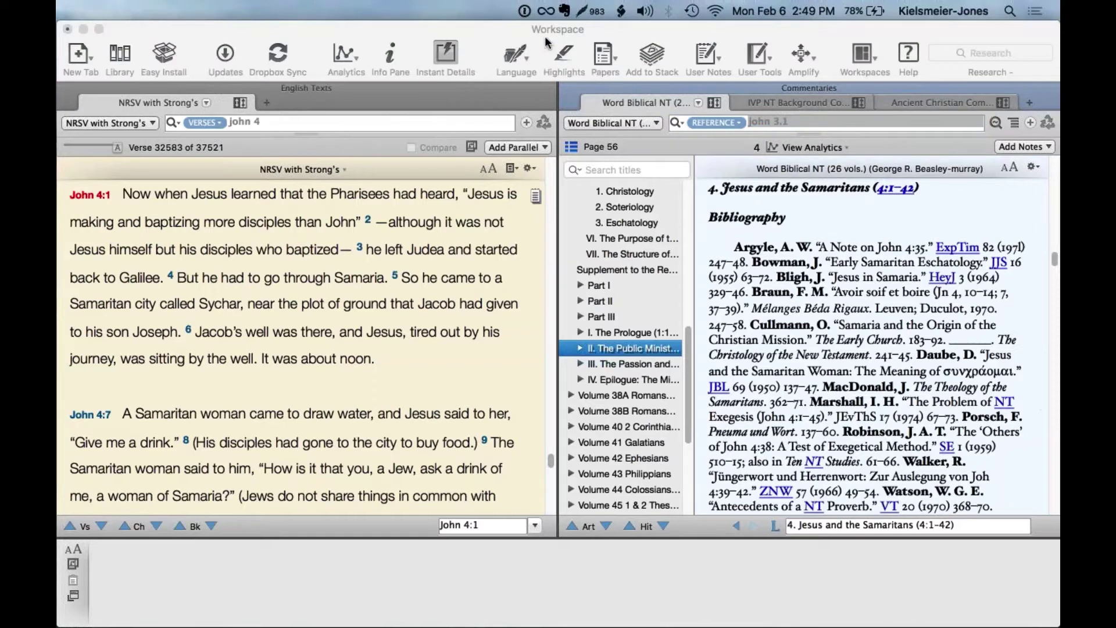
left_click(547, 42)
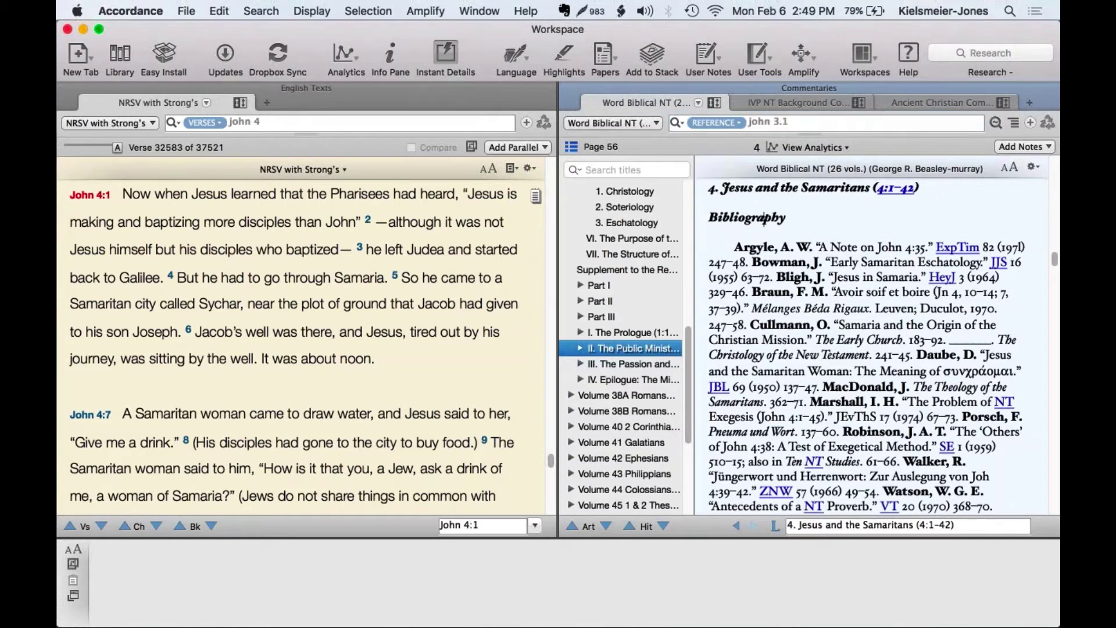
- Compare the John 4:1 entries across the Word Biblical NT, IVP NT Background and Ancient Christian commentaries, ending on Ancient Christian
left_click(766, 106)
left_click(672, 101)
left_click(775, 121)
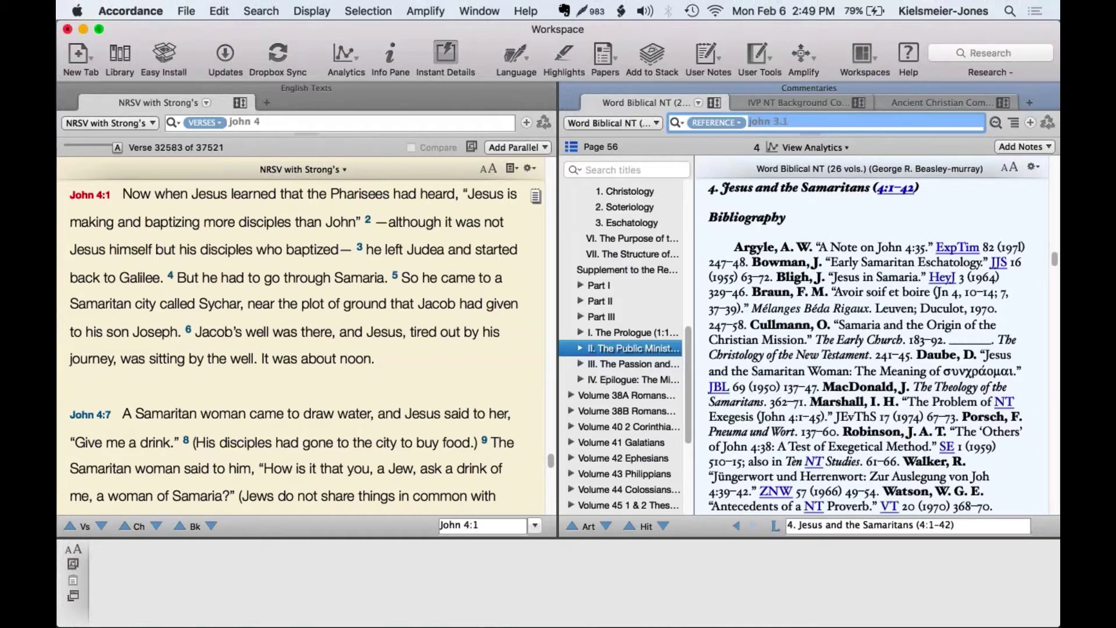
left_click(789, 104)
left_click(937, 102)
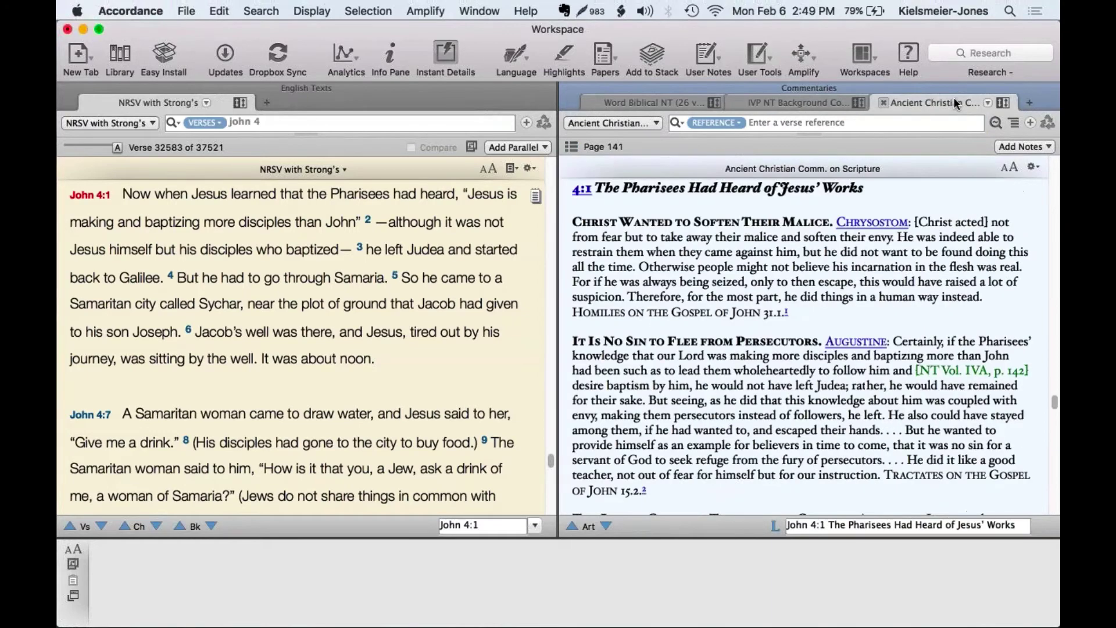
left_click(789, 102)
left_click(650, 103)
left_click(803, 102)
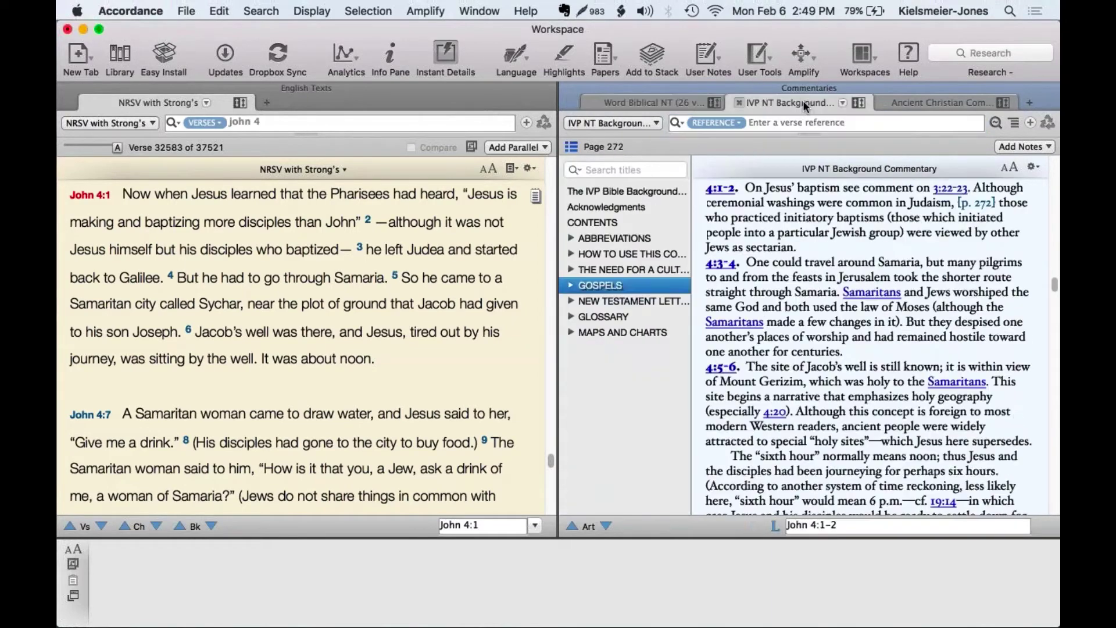
left_click(951, 104)
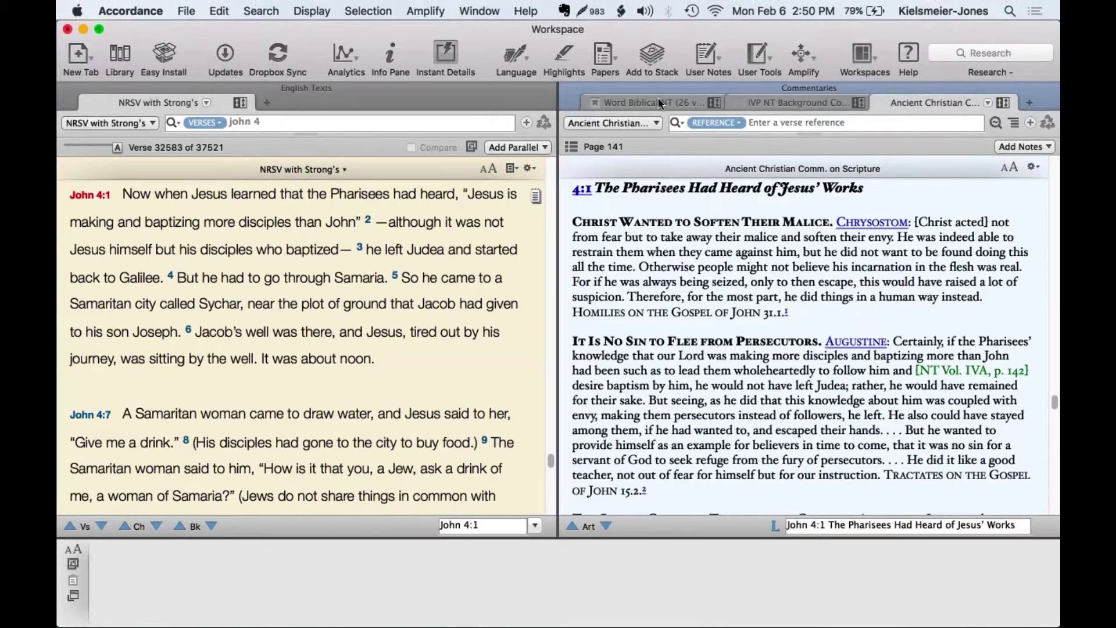
left_click(644, 102)
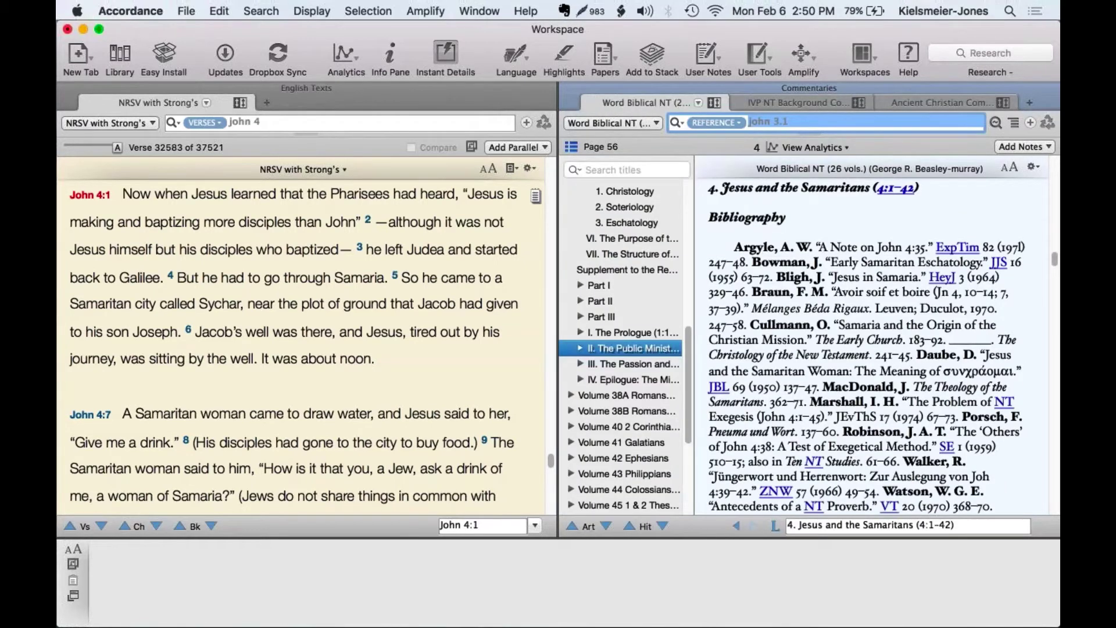
left_click(793, 105)
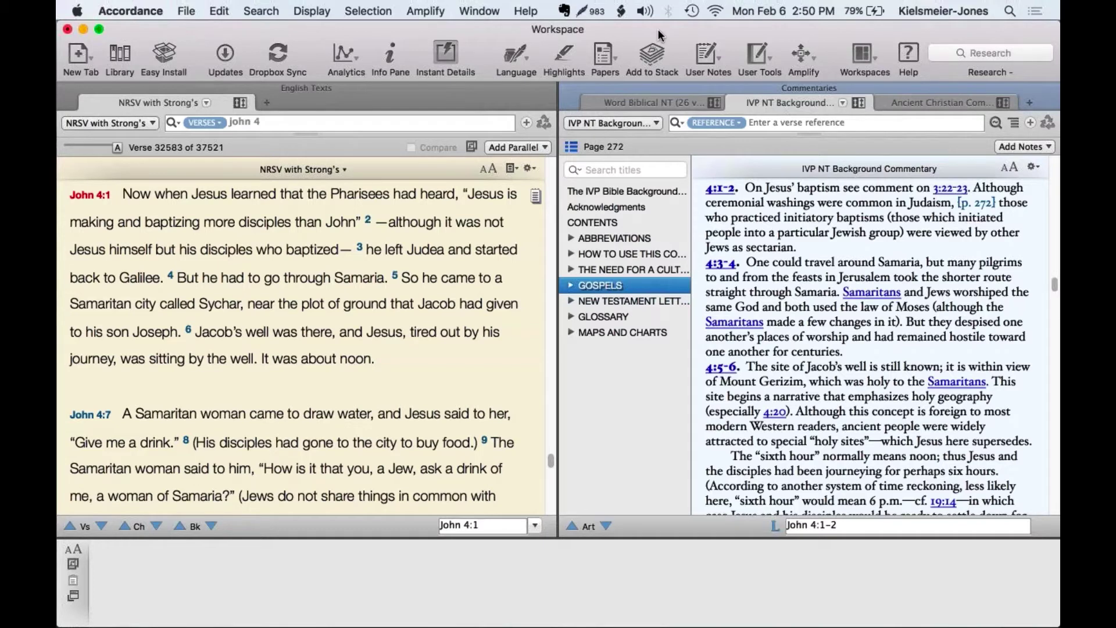
left_click(648, 101)
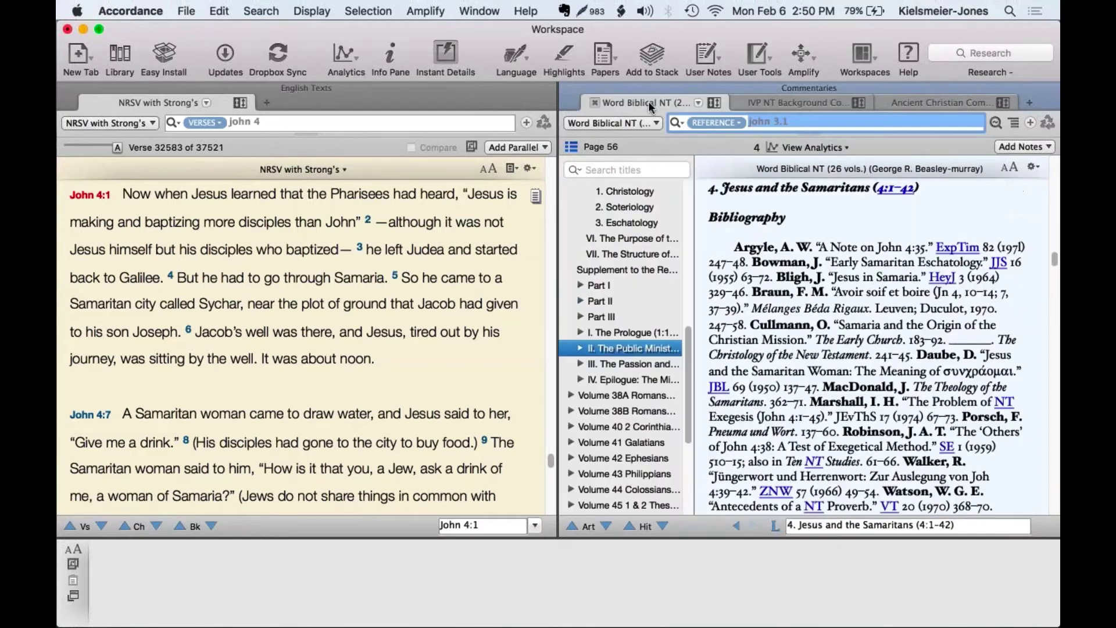
left_click(801, 99)
left_click(941, 99)
left_click(782, 103)
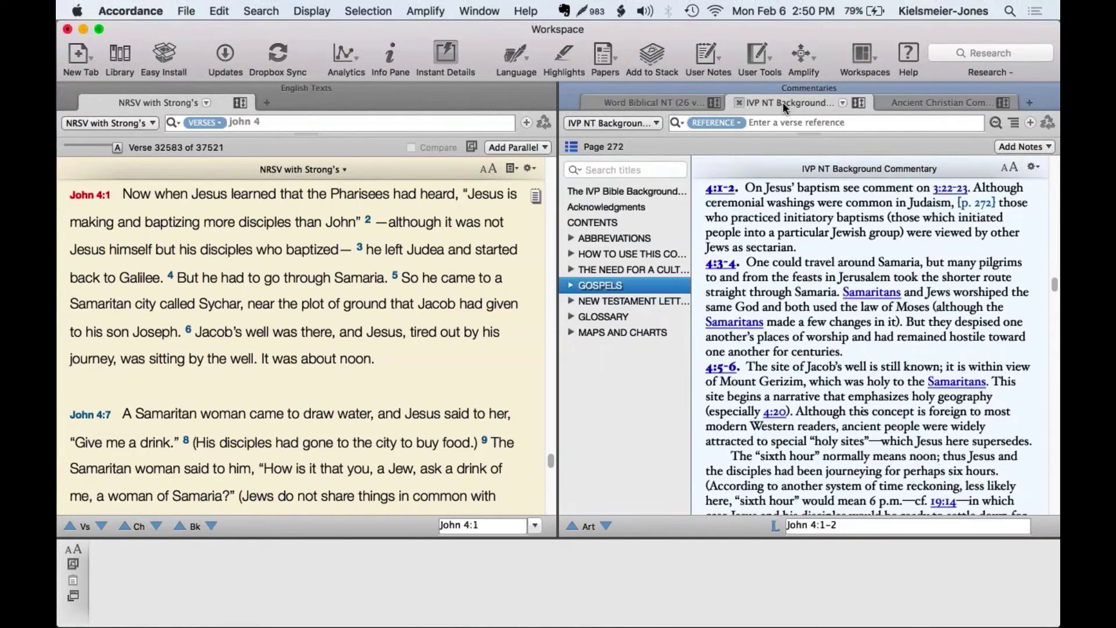
left_click(648, 103)
left_click(776, 102)
left_click(919, 95)
left_click(783, 95)
left_click(663, 100)
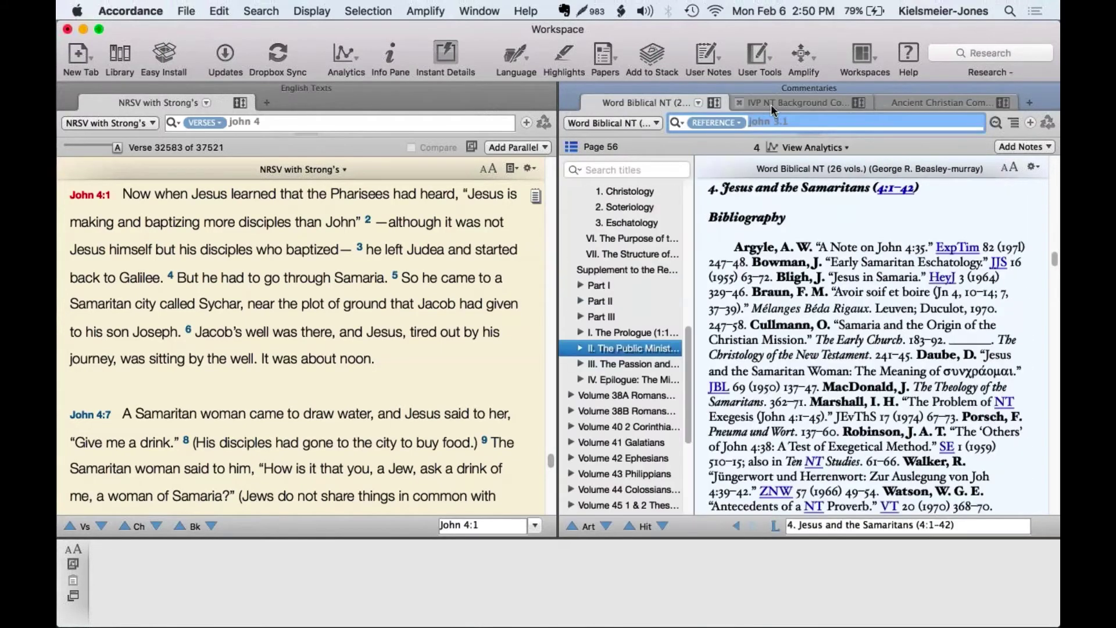
left_click(771, 104)
left_click(935, 103)
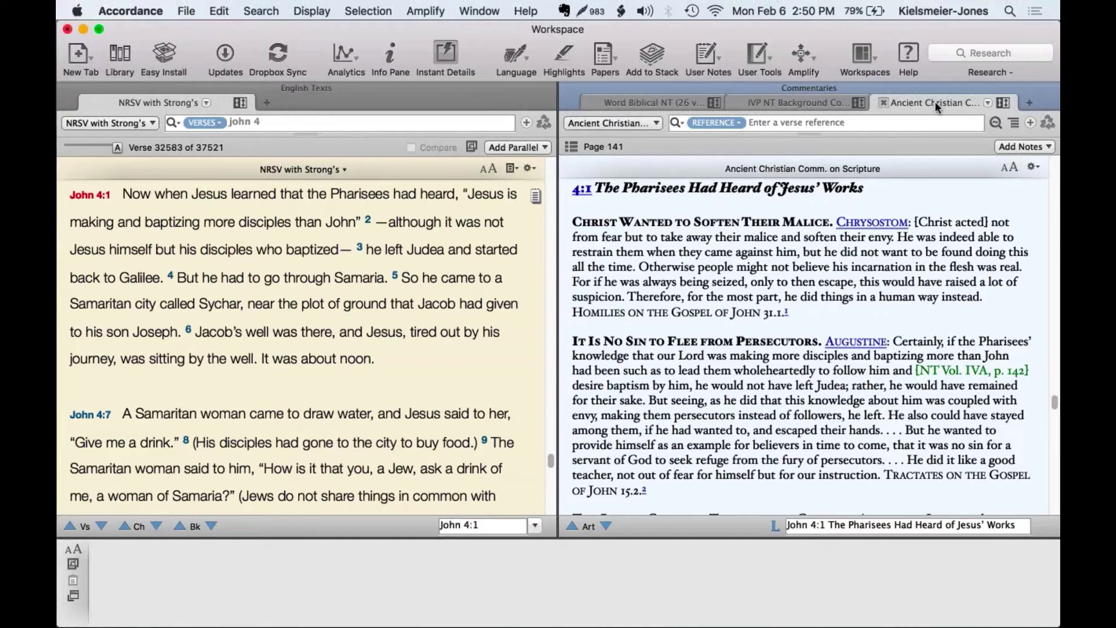
left_click(937, 323)
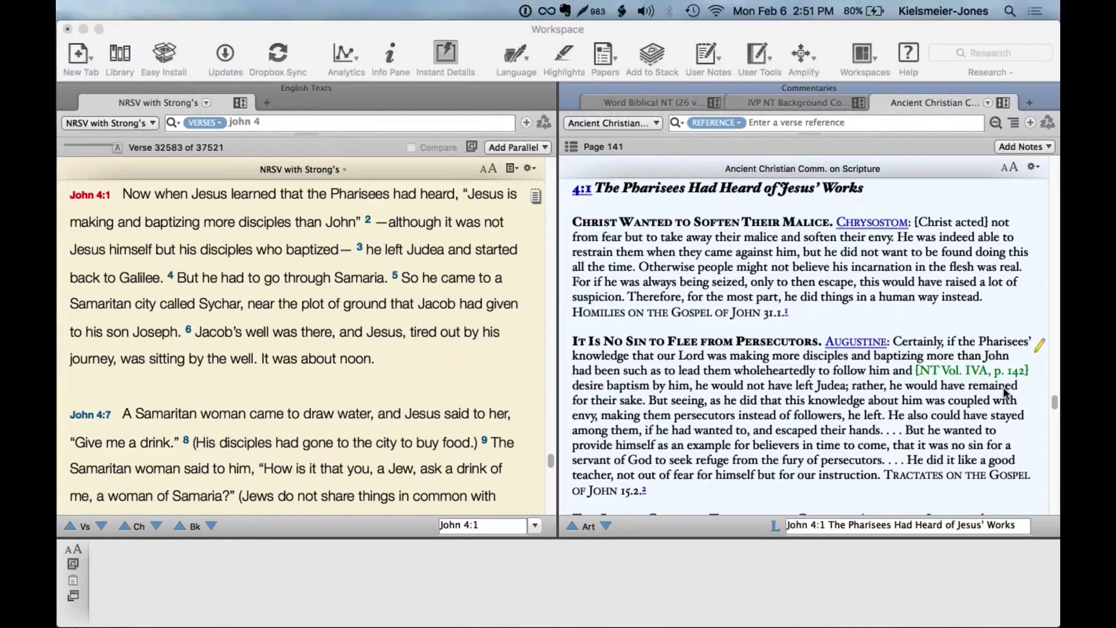
left_click(631, 259)
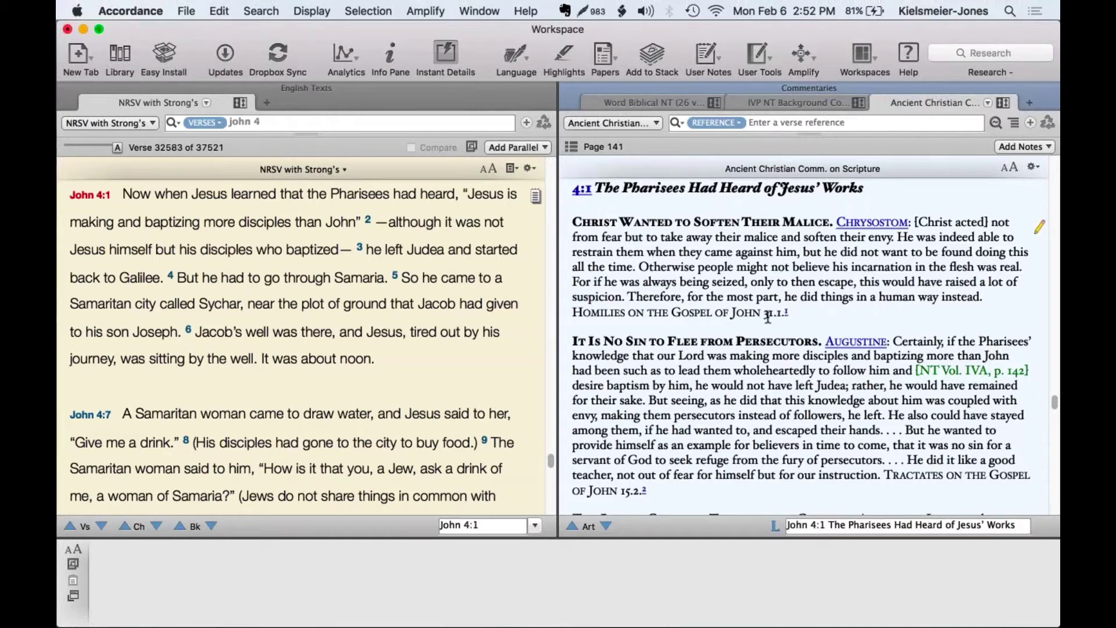
left_click(681, 314)
left_click(131, 11)
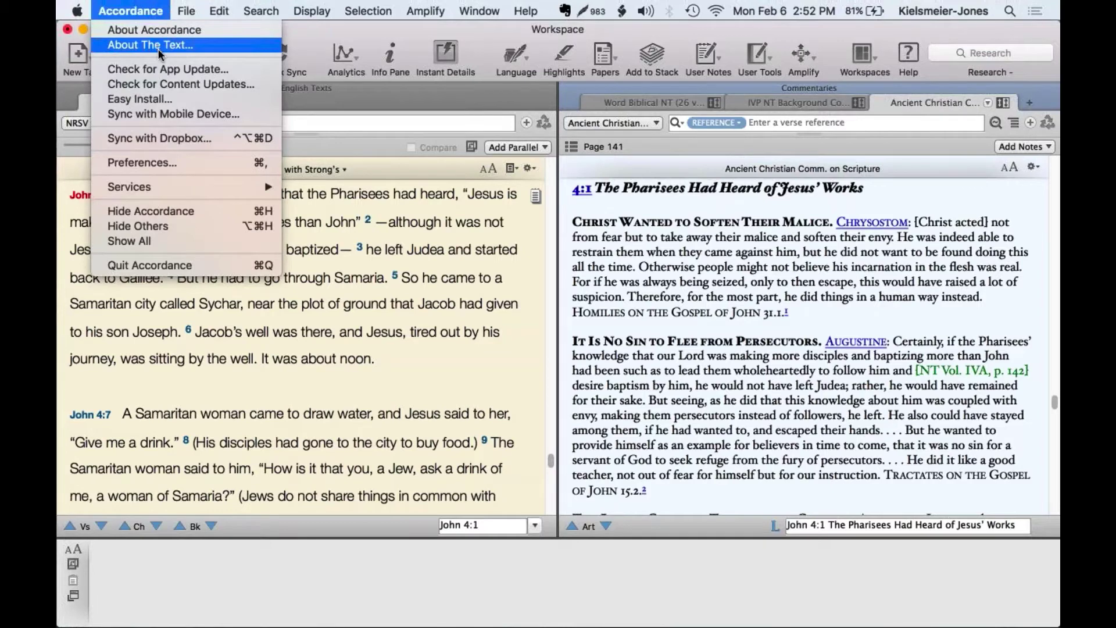
left_click(504, 110)
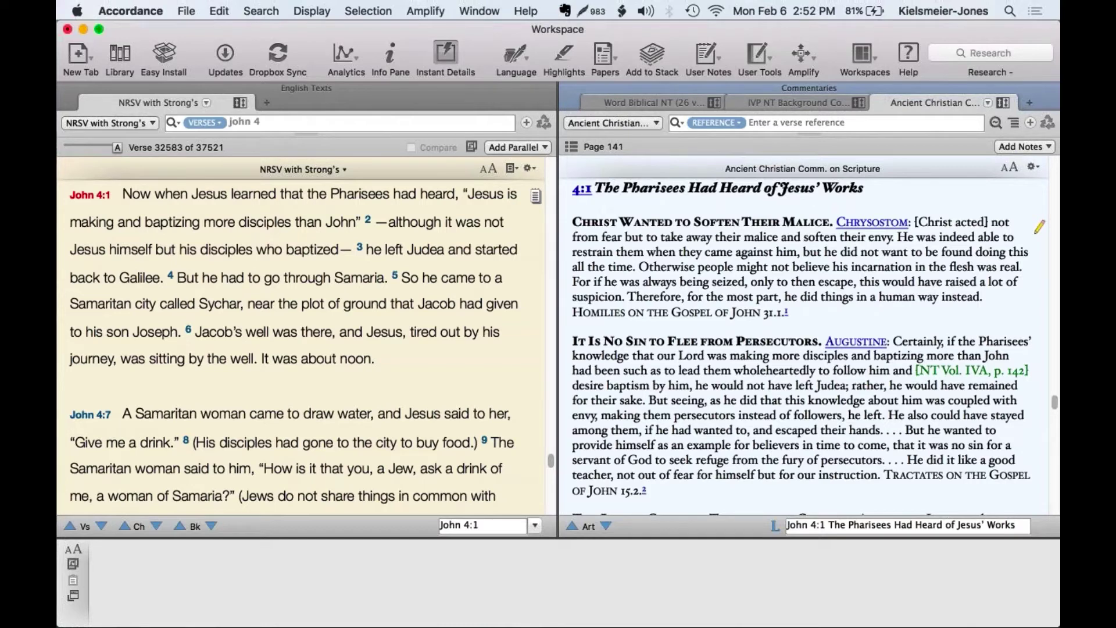
- Search the library for "esvs" to locate the ESV with Strong's module, and close the library
left_click(119, 58)
type("esvs")
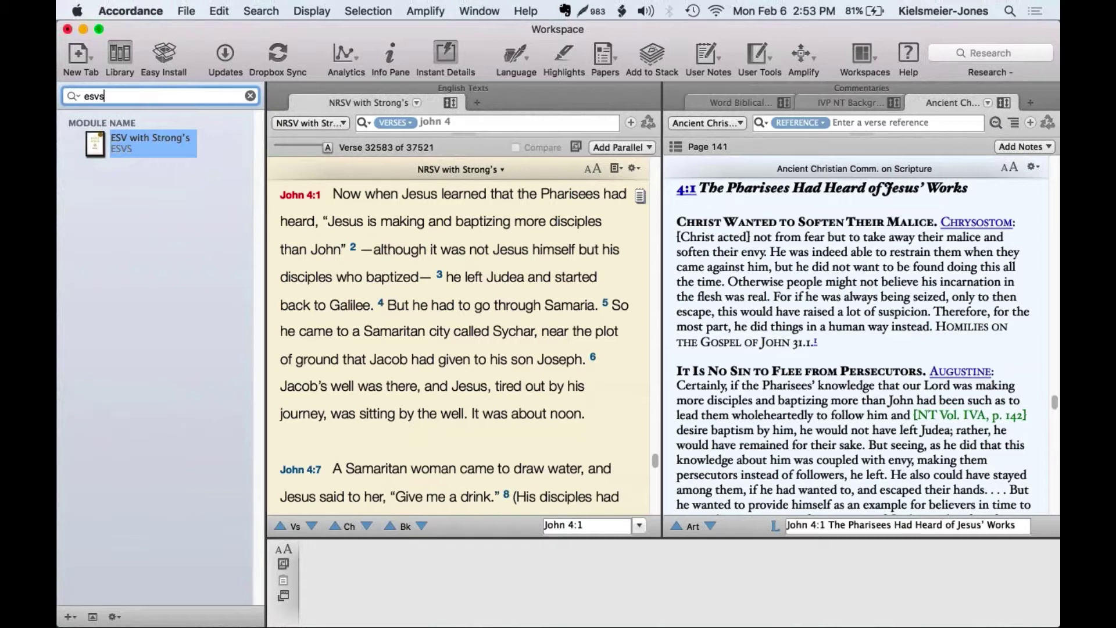
mouse_move(151, 142)
left_click(740, 318)
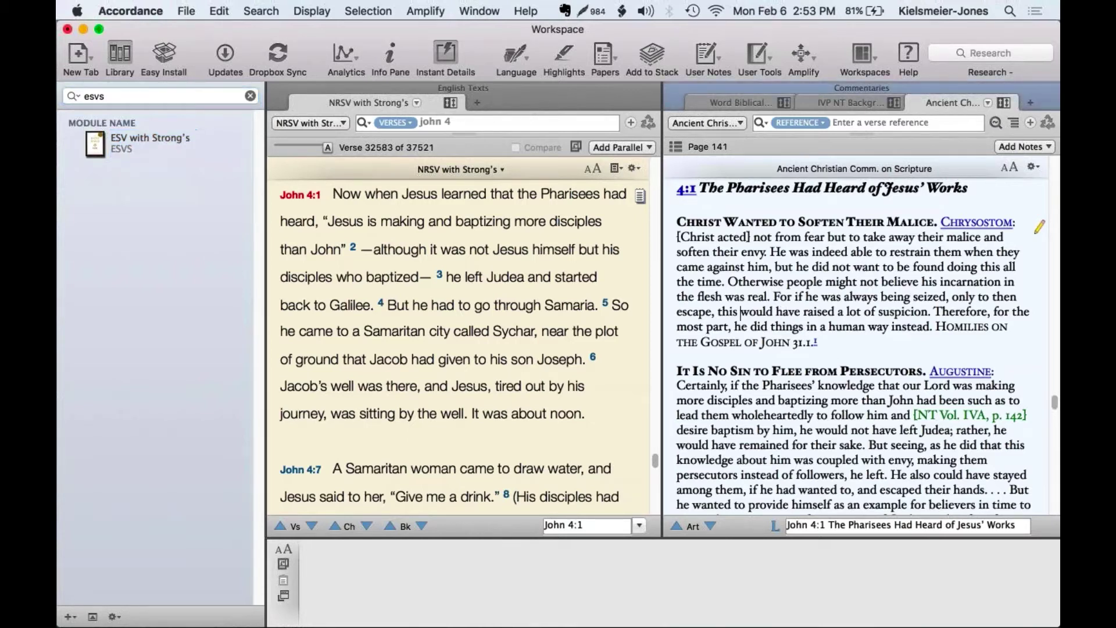
left_click(122, 56)
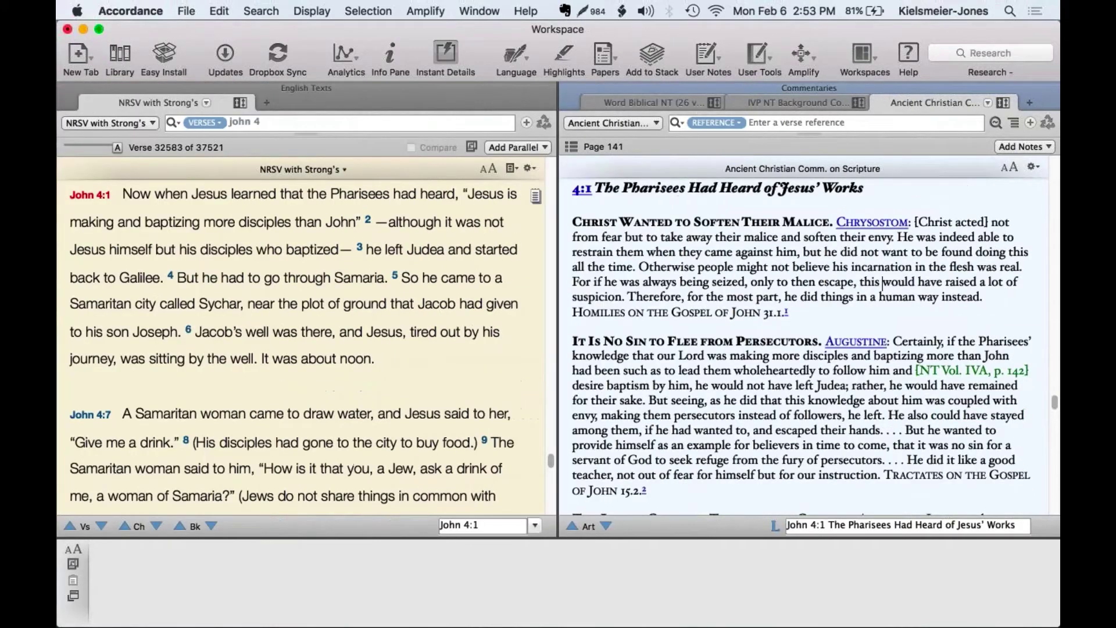
- Open the application preferences and look through the categories from General to Text Display
left_click(130, 11)
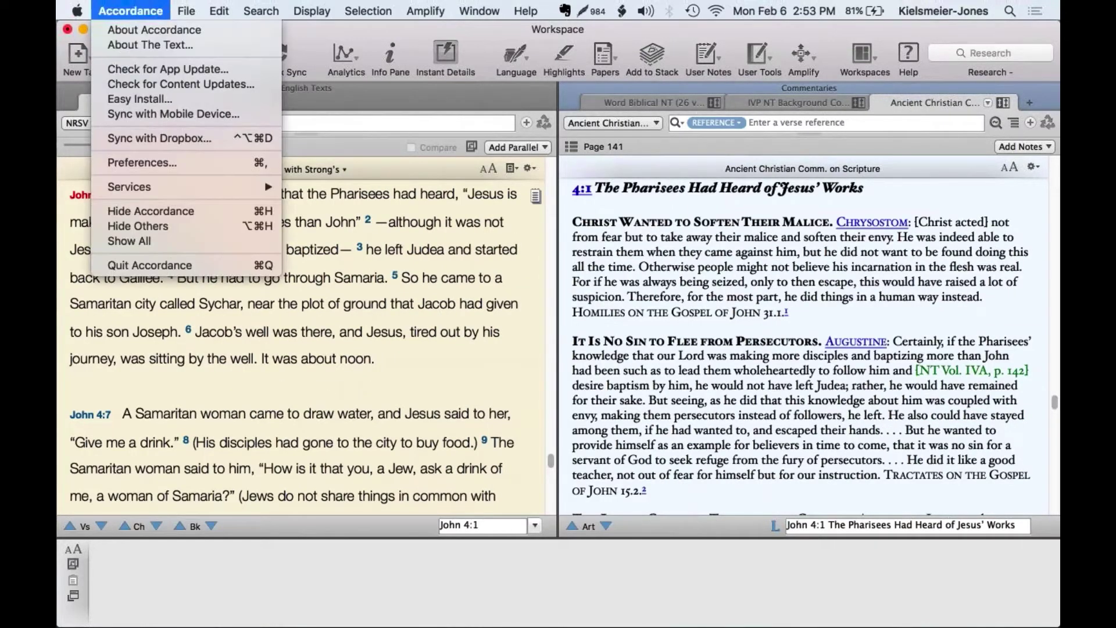
left_click(163, 160)
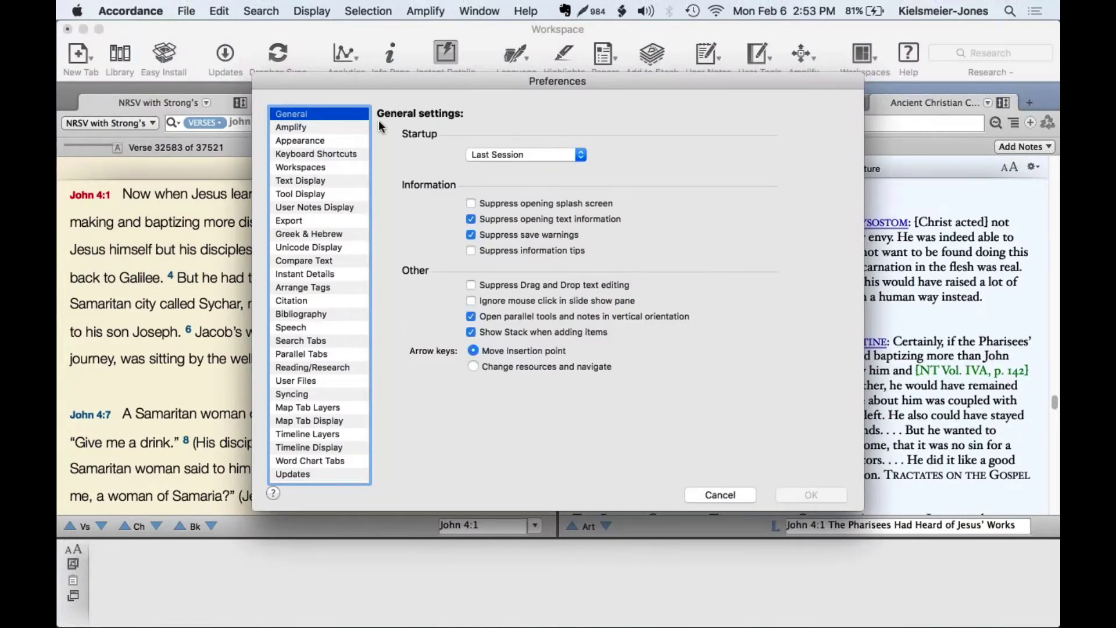
left_click(339, 128)
left_click(323, 141)
left_click(315, 154)
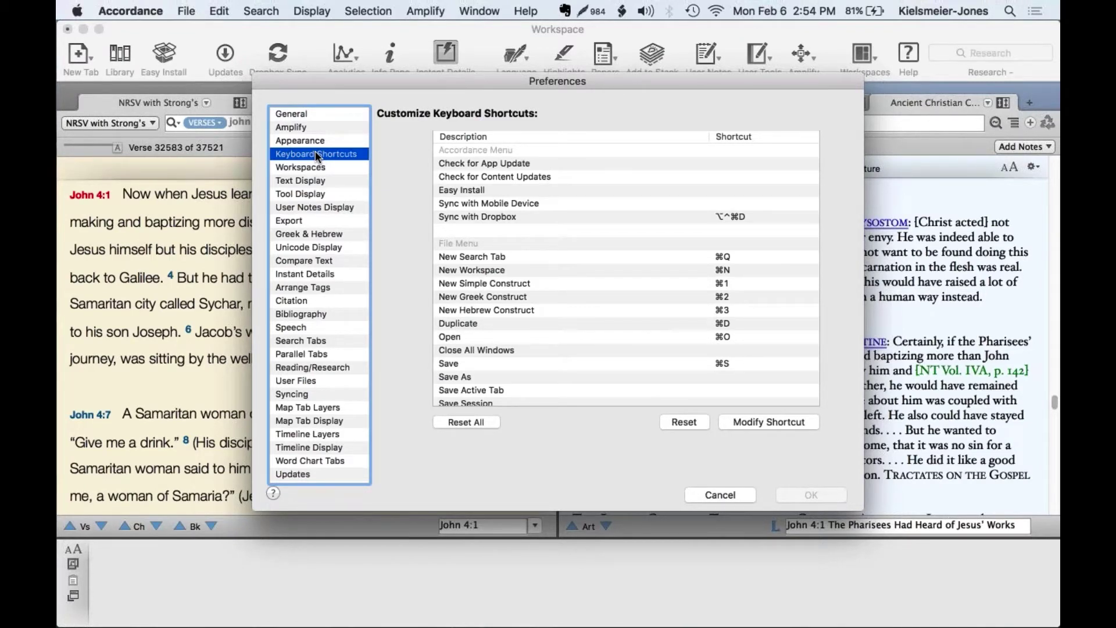
left_click(306, 165)
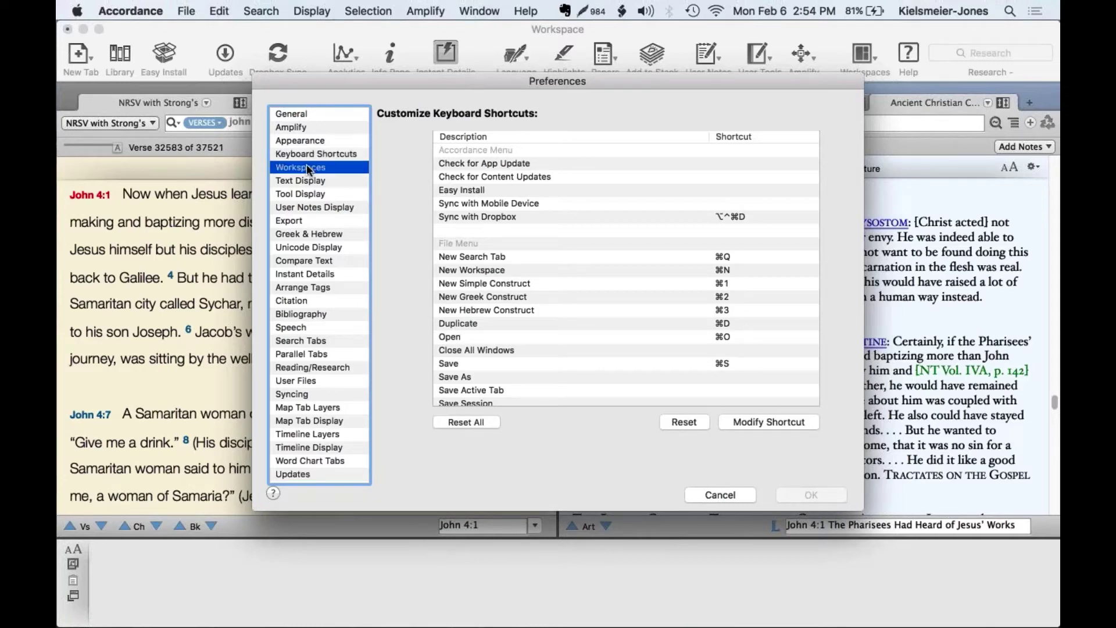
left_click(307, 180)
- Go through the preference categories again from General, ending on the User Notes Display defaults
left_click(313, 114)
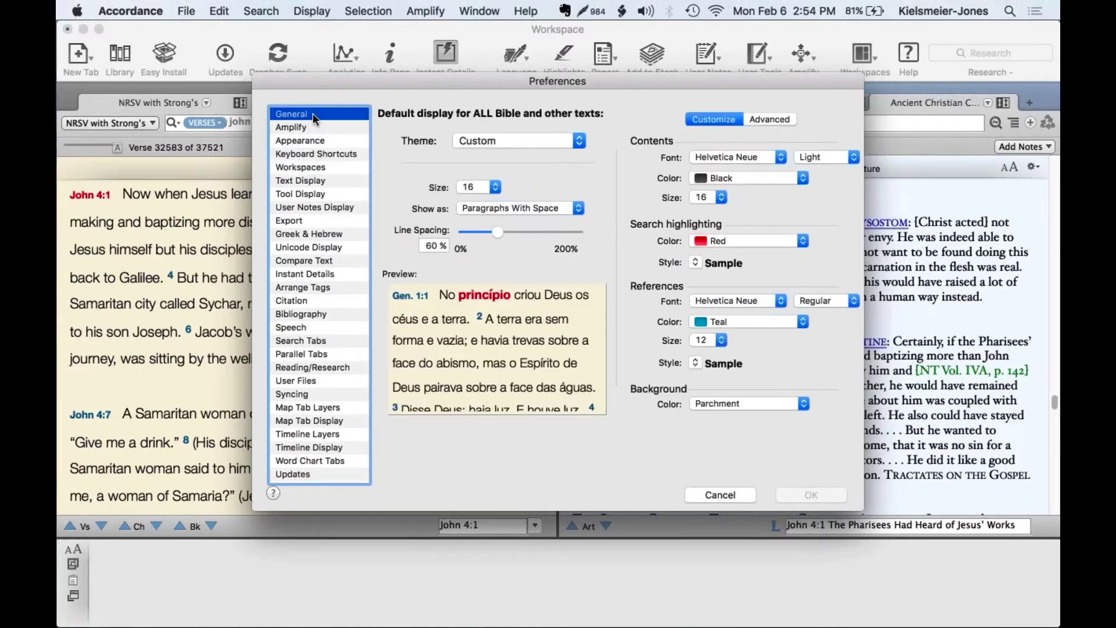
left_click(322, 127)
left_click(324, 141)
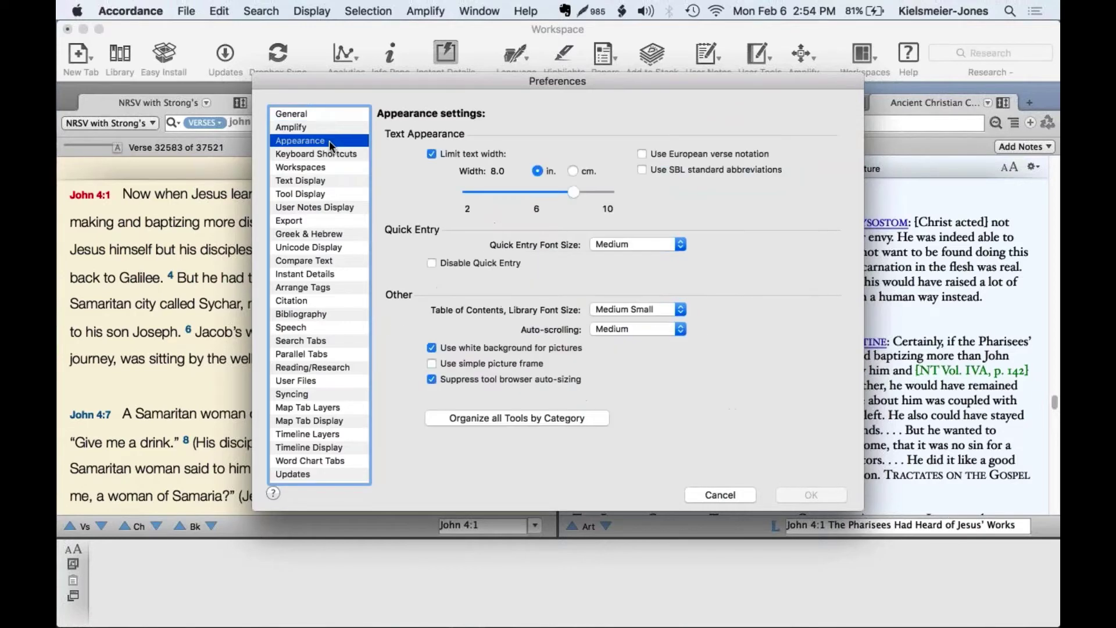
left_click(331, 153)
left_click(328, 168)
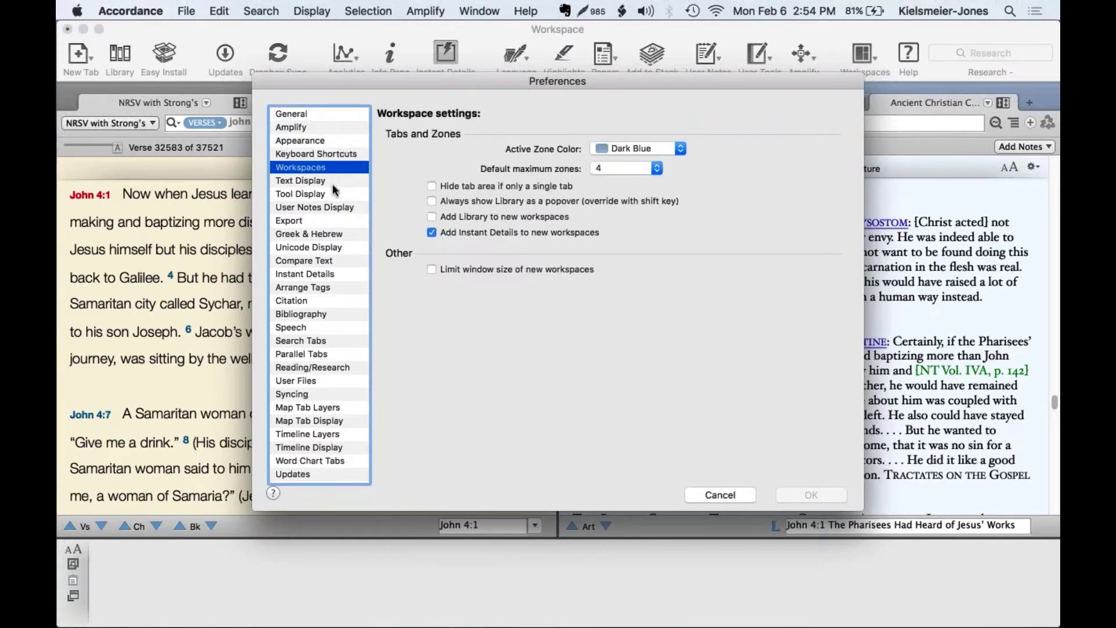
left_click(333, 182)
left_click(334, 194)
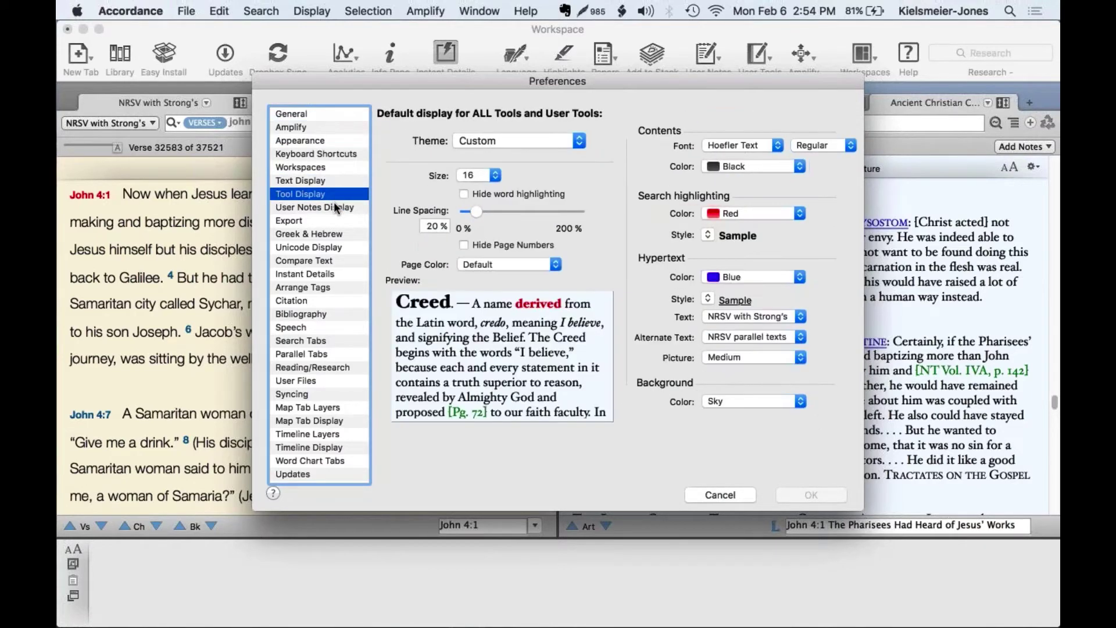
left_click(335, 207)
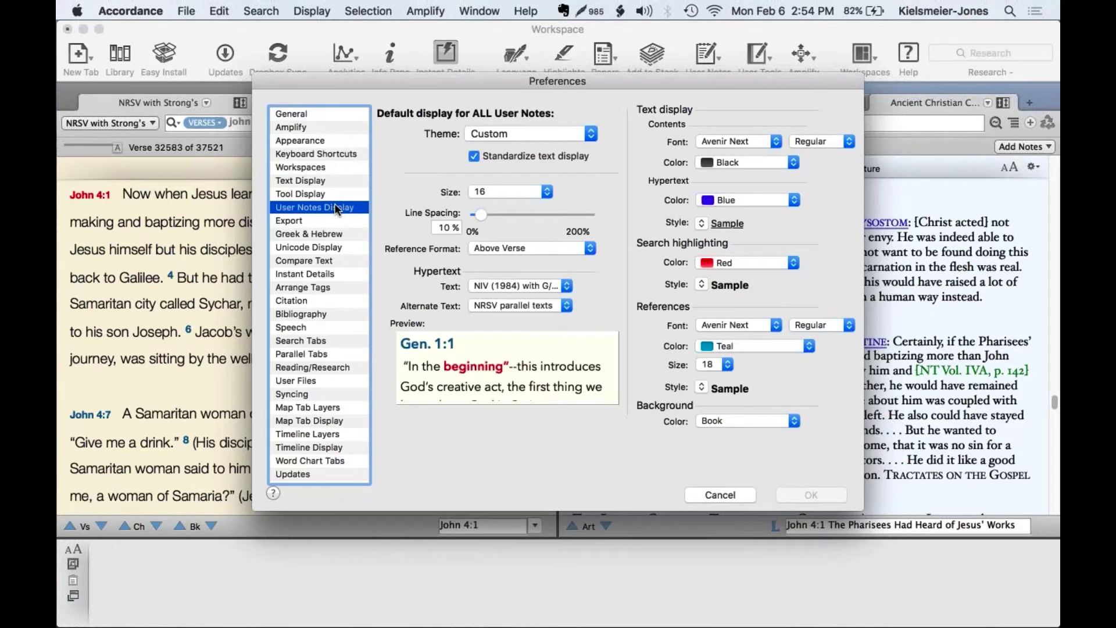
- Review the Export, Greek & Hebrew, Unicode Display, Compare Text, Instant Details and Arrange Tags preferences
left_click(322, 220)
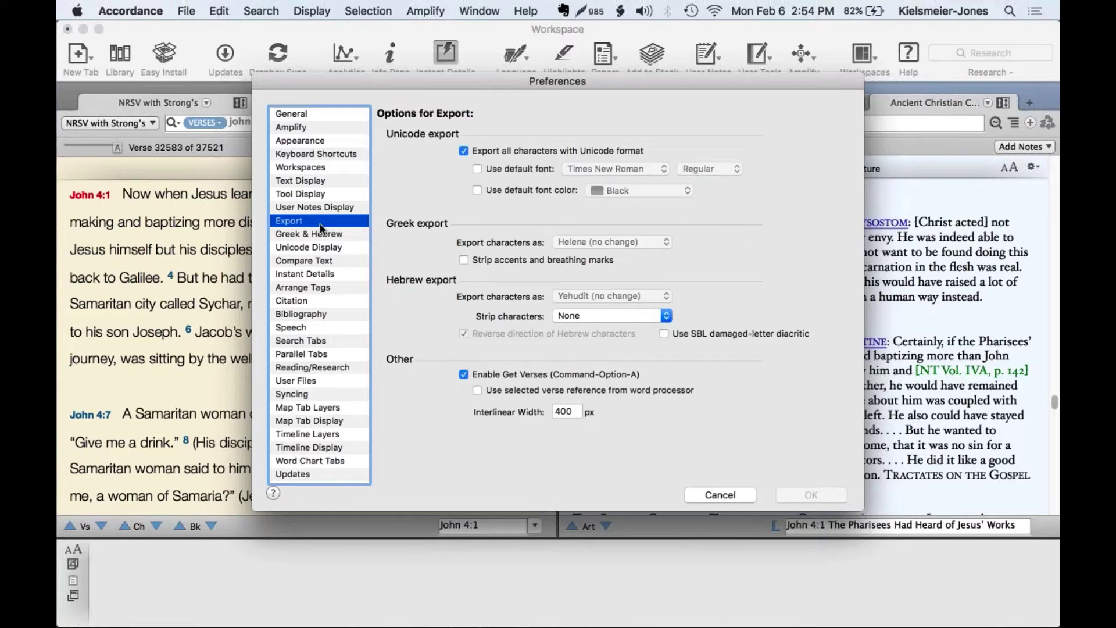
left_click(302, 233)
left_click(315, 243)
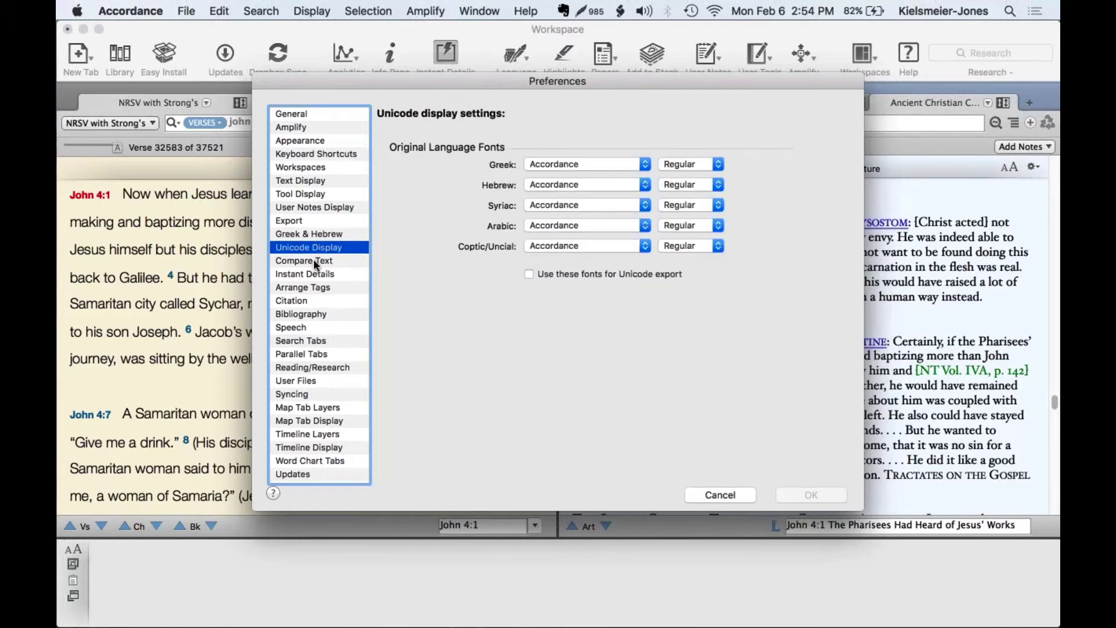
left_click(312, 260)
left_click(318, 273)
left_click(313, 287)
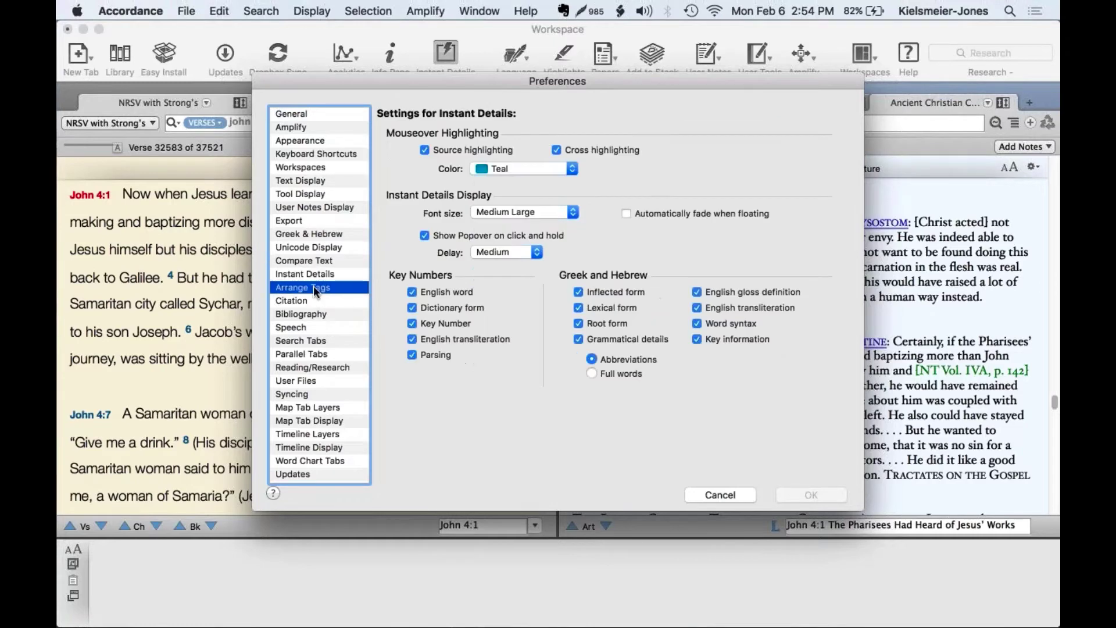
- Look over the General, Amplify and Appearance preferences, ending on the General settings
left_click(312, 114)
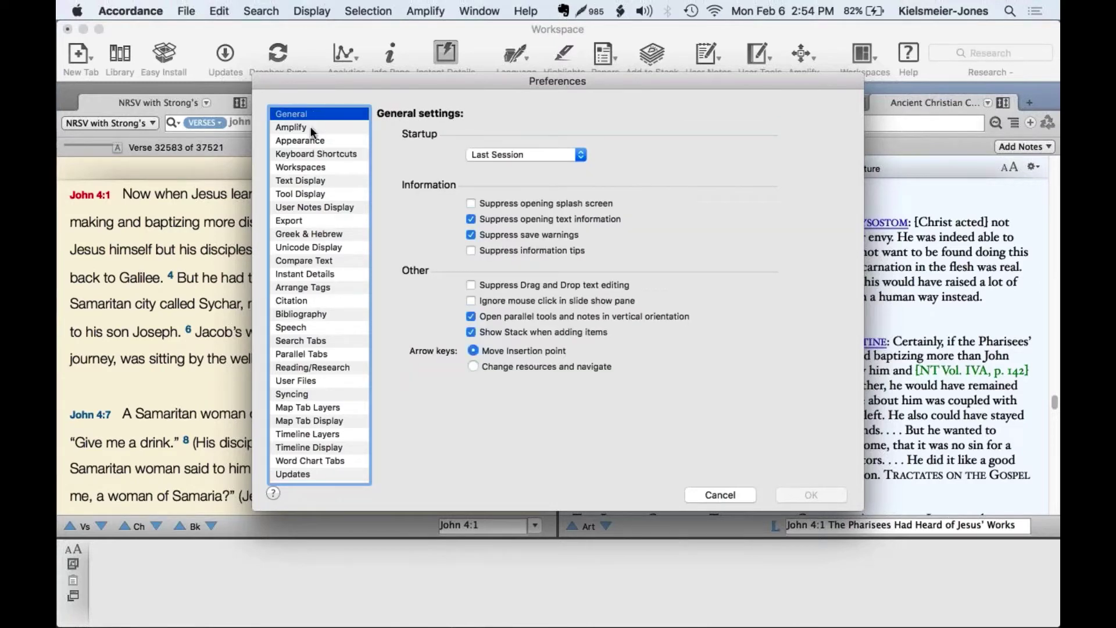
left_click(309, 127)
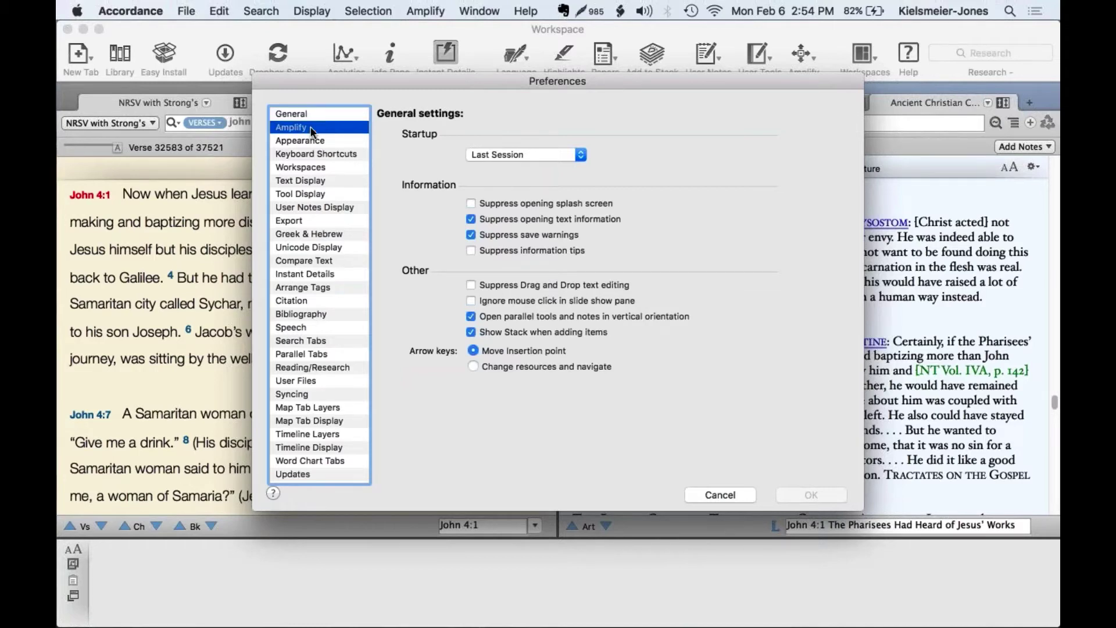
left_click(323, 139)
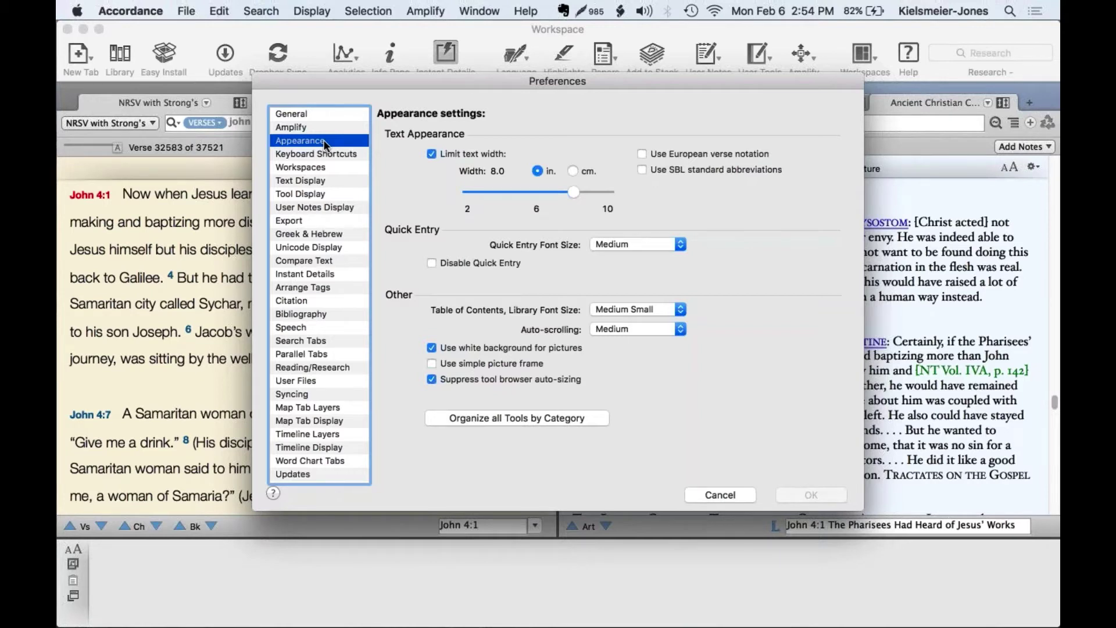
left_click(311, 126)
left_click(311, 115)
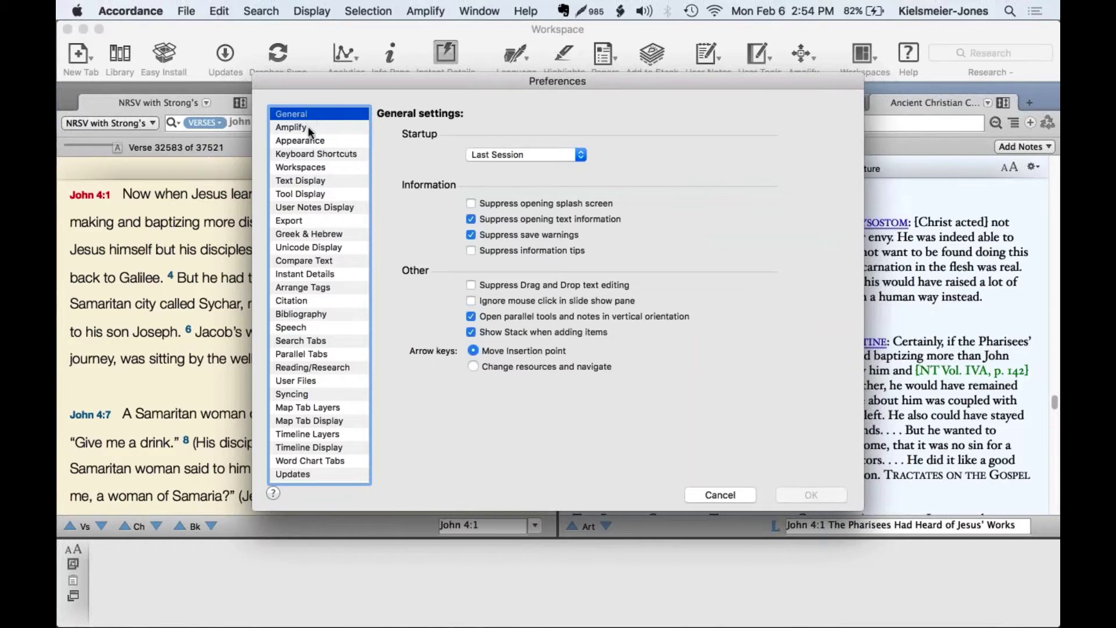
- Step through each preference category from Amplify to Export
left_click(308, 127)
left_click(315, 141)
left_click(324, 153)
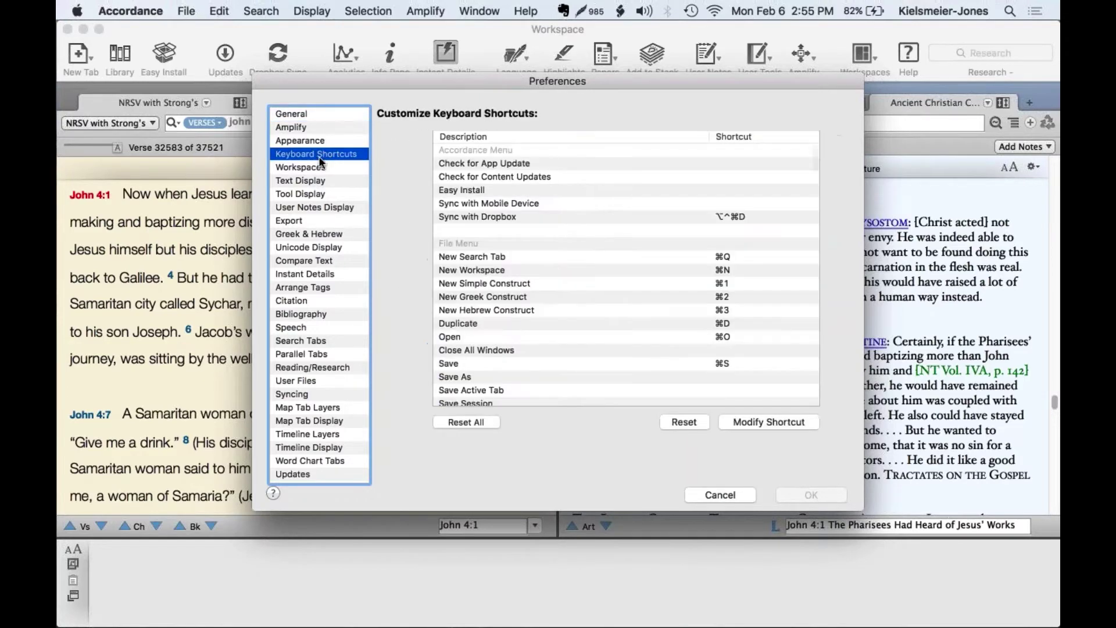
left_click(312, 168)
left_click(312, 180)
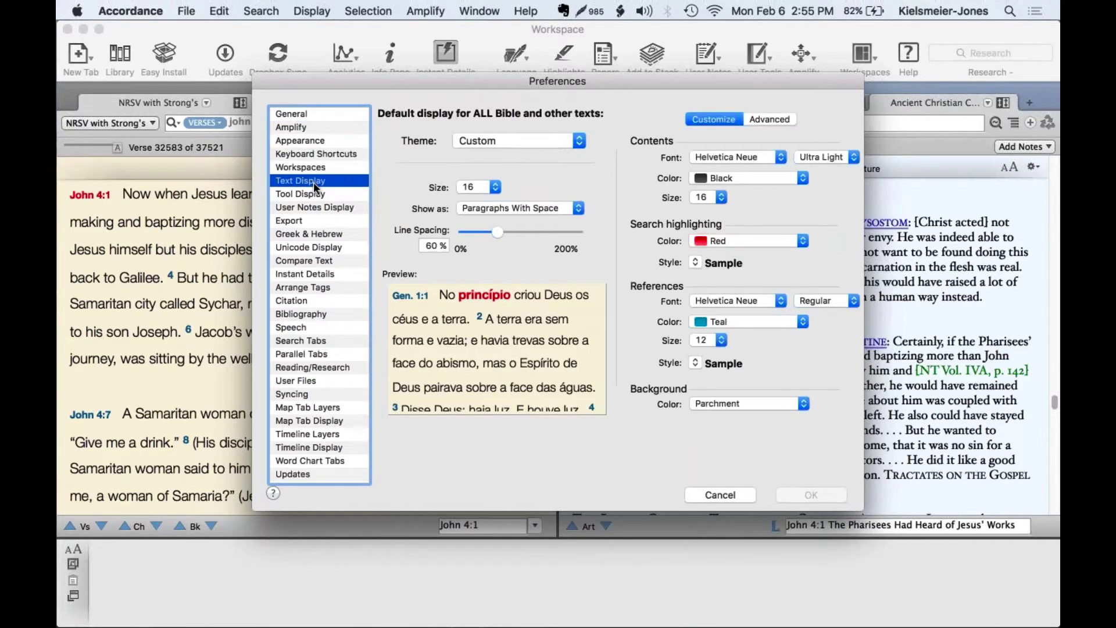
left_click(316, 193)
left_click(318, 207)
left_click(320, 221)
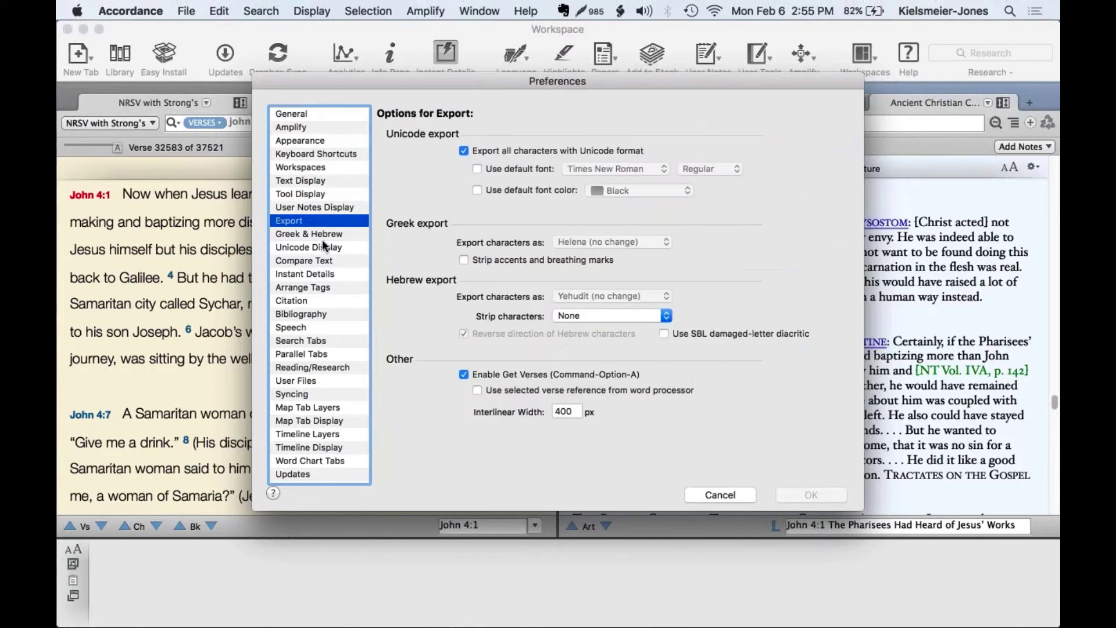
- Step through each preference category from Greek & Hebrew to Search Tabs
left_click(322, 234)
left_click(330, 247)
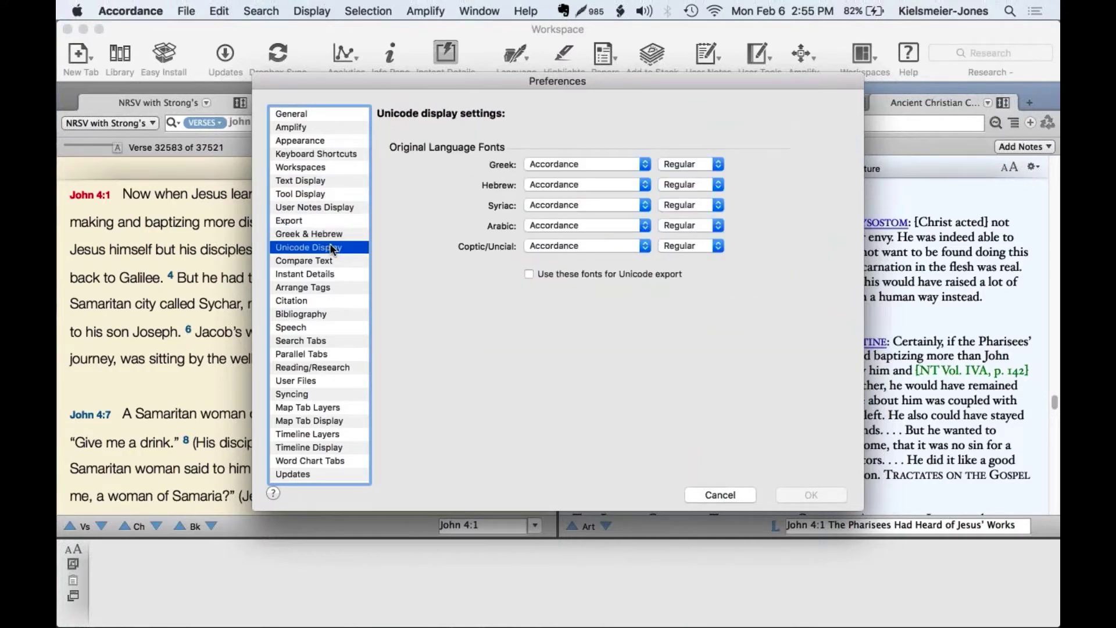
left_click(338, 260)
left_click(322, 274)
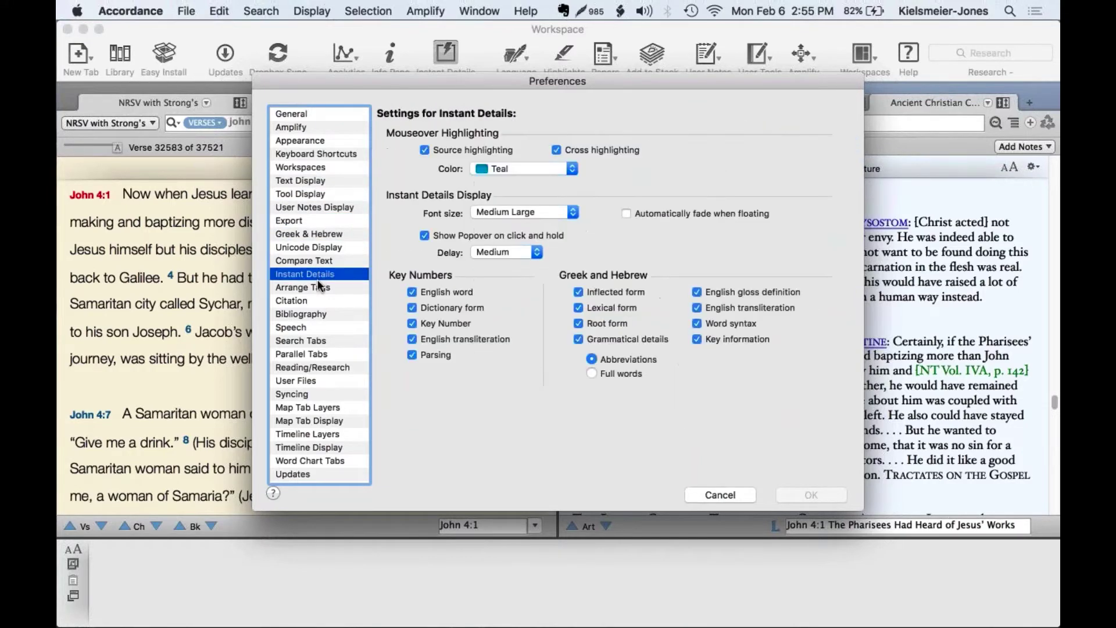
left_click(320, 288)
left_click(320, 301)
left_click(322, 313)
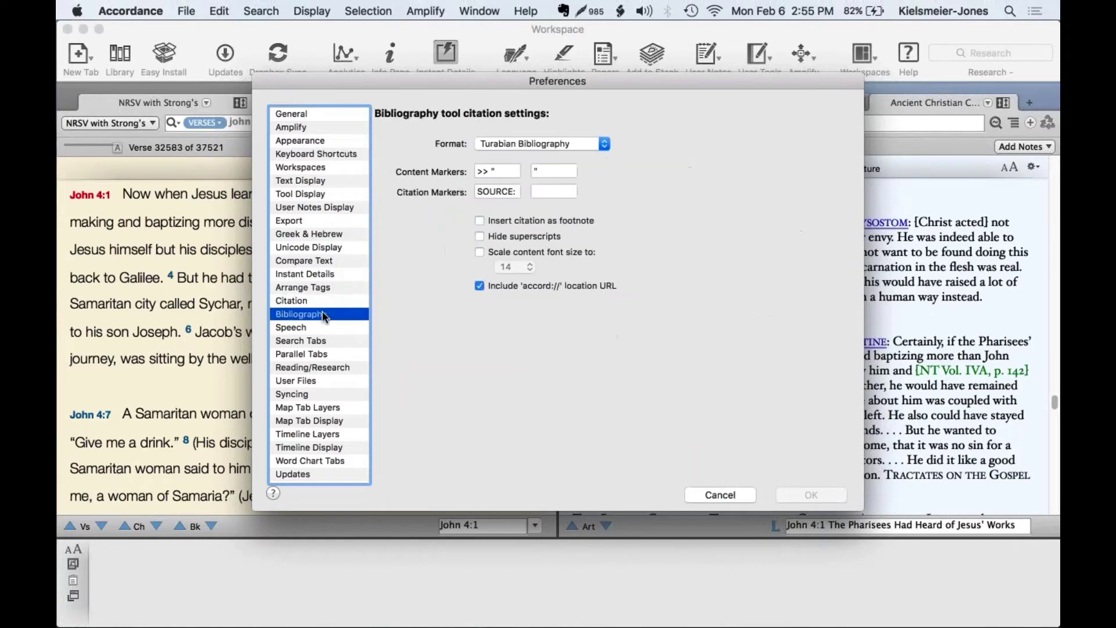
left_click(322, 328)
left_click(321, 341)
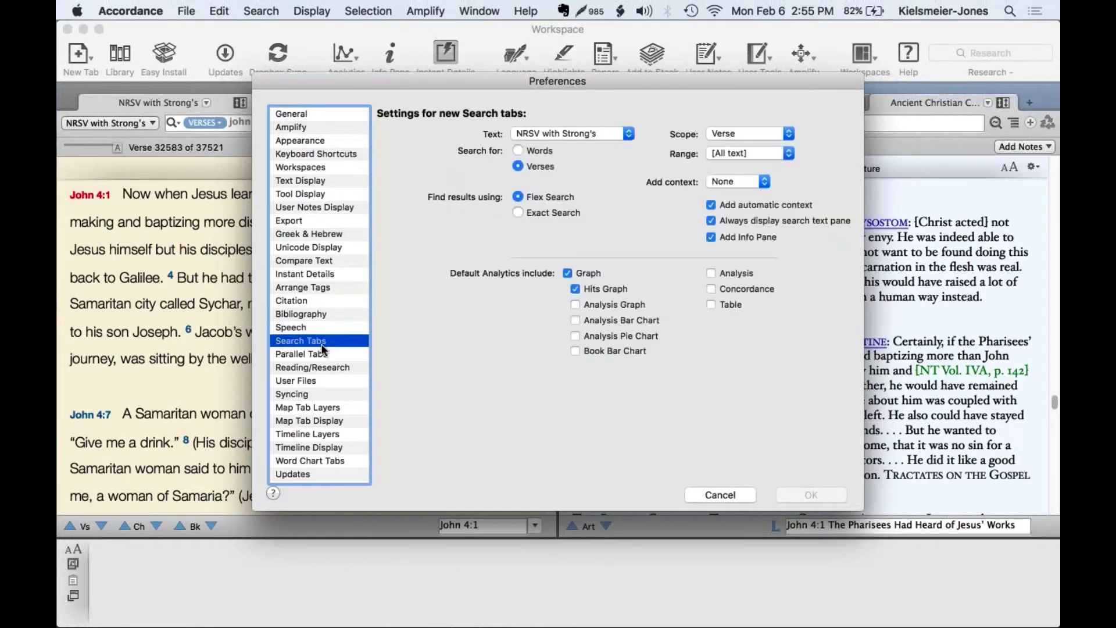
- Step through the remaining preference categories from Parallel Tabs to Updates
left_click(320, 354)
left_click(319, 368)
left_click(319, 381)
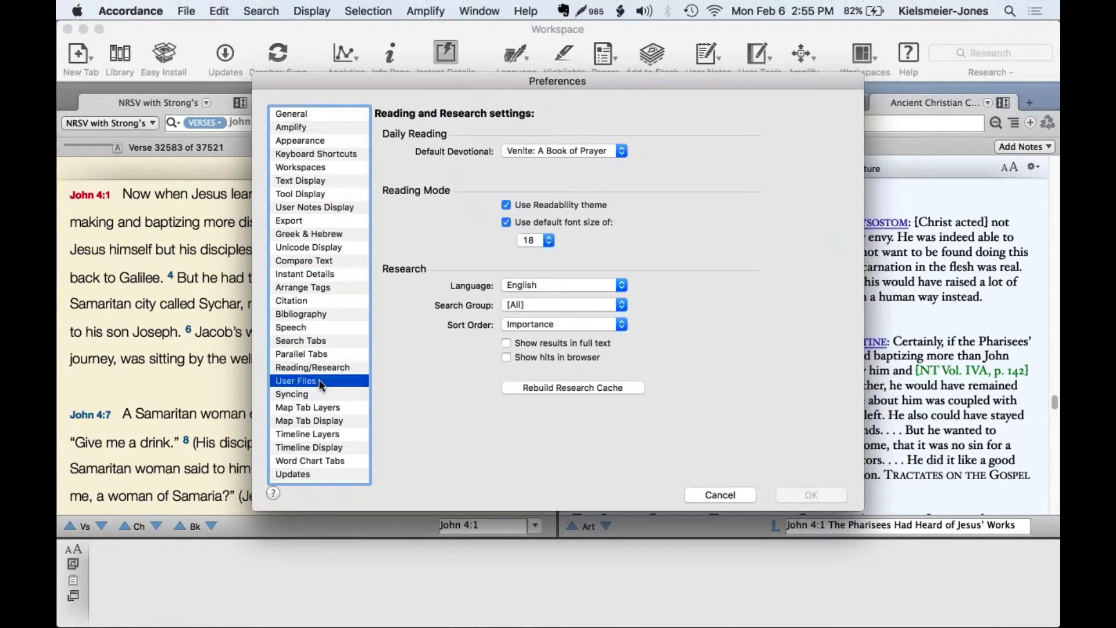
left_click(321, 393)
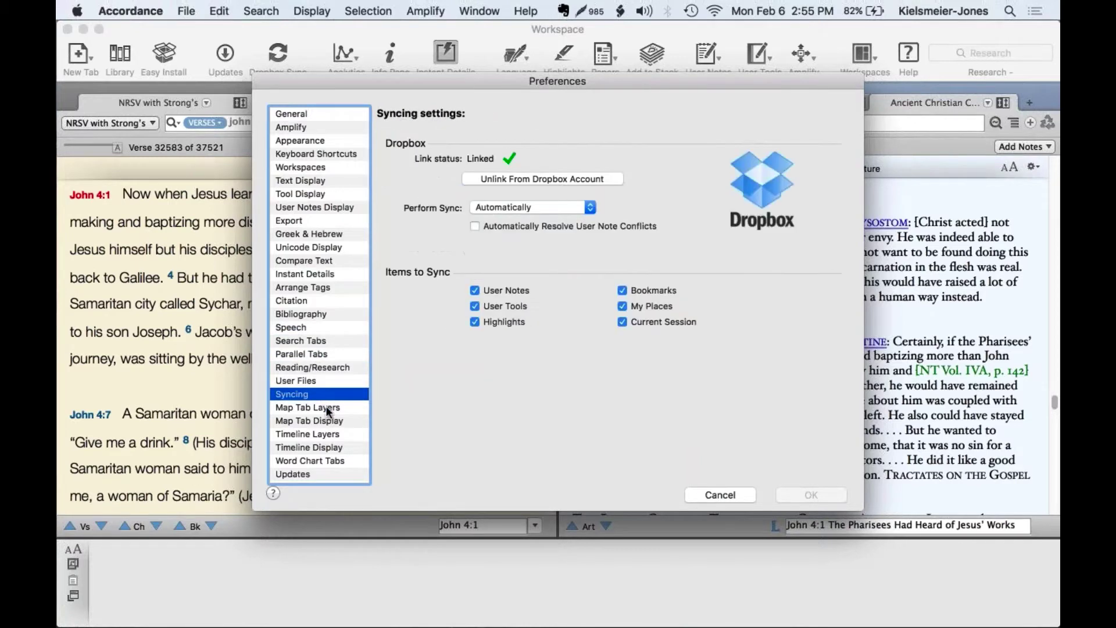
left_click(327, 407)
left_click(331, 421)
left_click(330, 434)
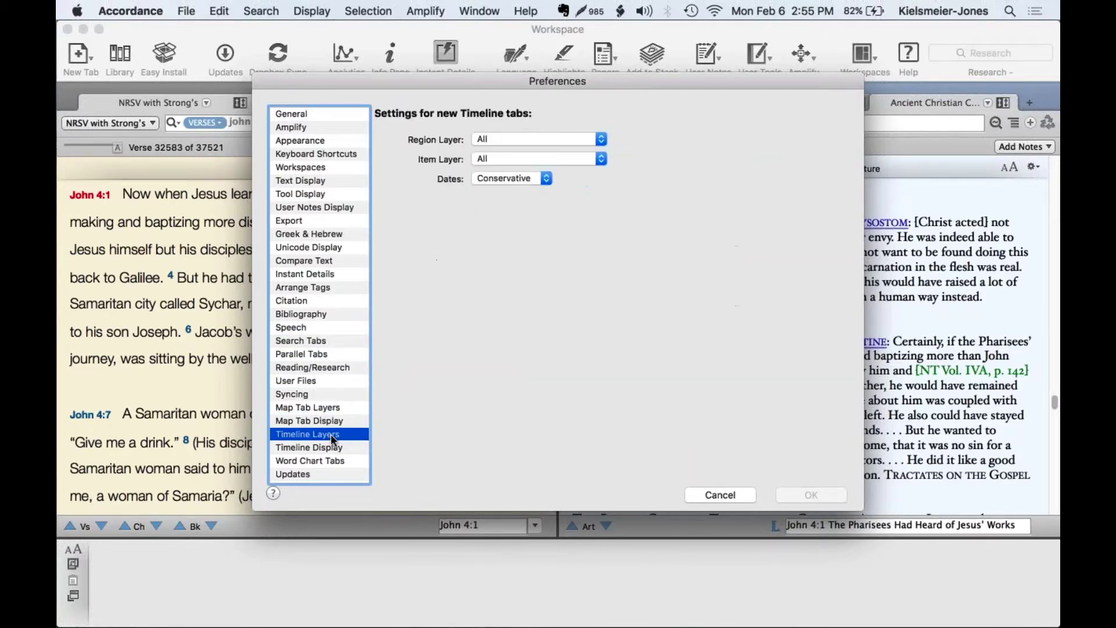
left_click(330, 448)
left_click(331, 461)
left_click(314, 474)
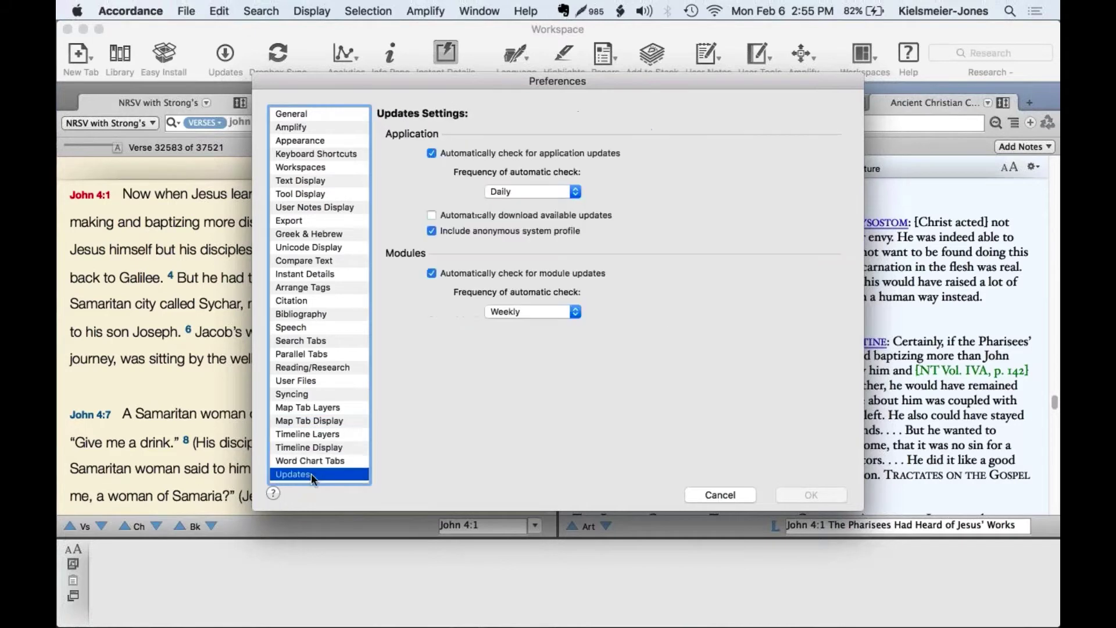
- Return to the General preferences and move on through Amplify to the Appearance settings
left_click(336, 114)
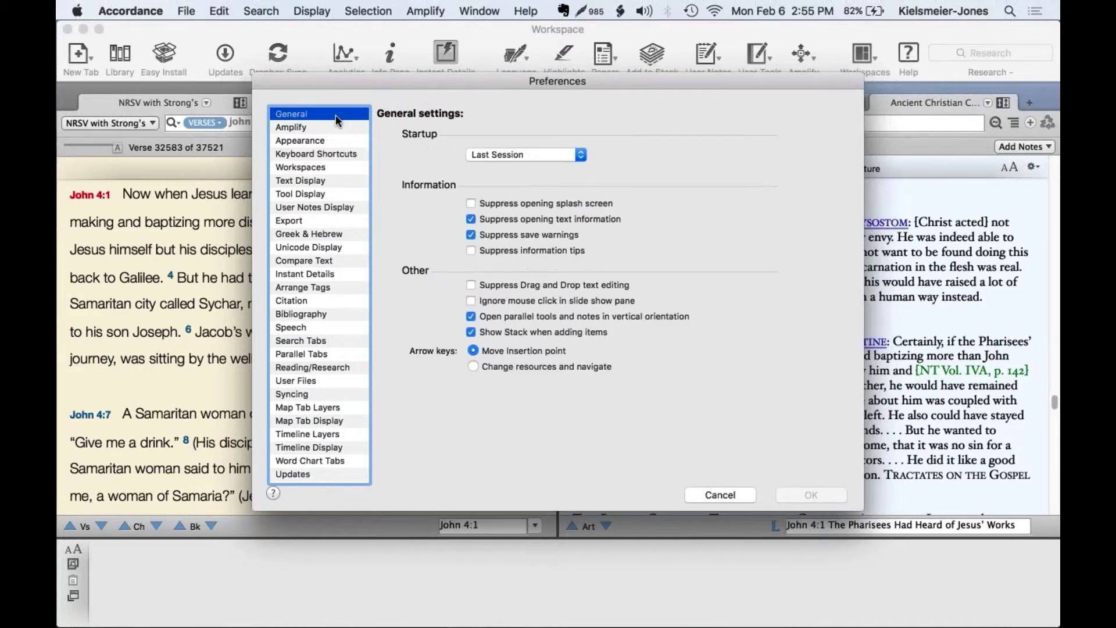
left_click(307, 126)
left_click(320, 139)
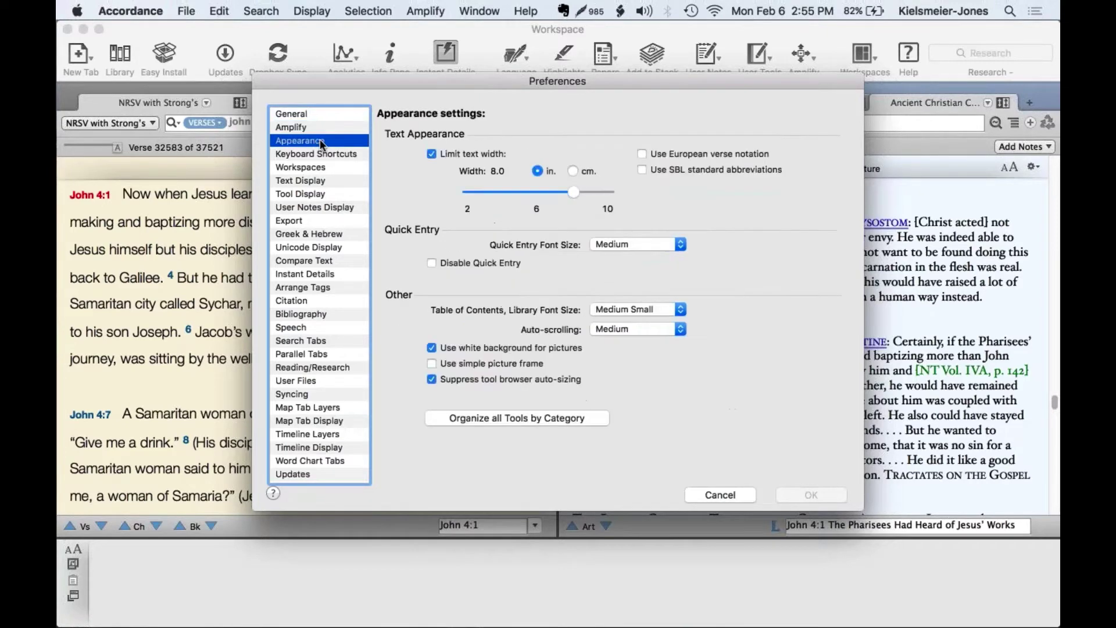
- Set the startup option in the General preferences to the Favorite Workspace named Greek Reading
left_click(307, 112)
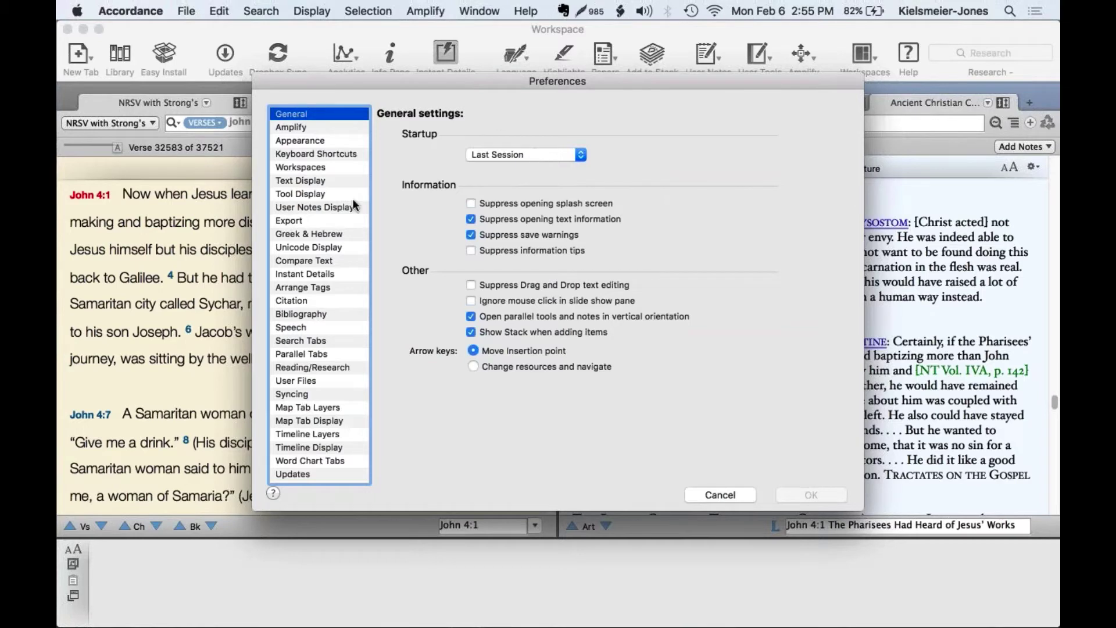
left_click(578, 154)
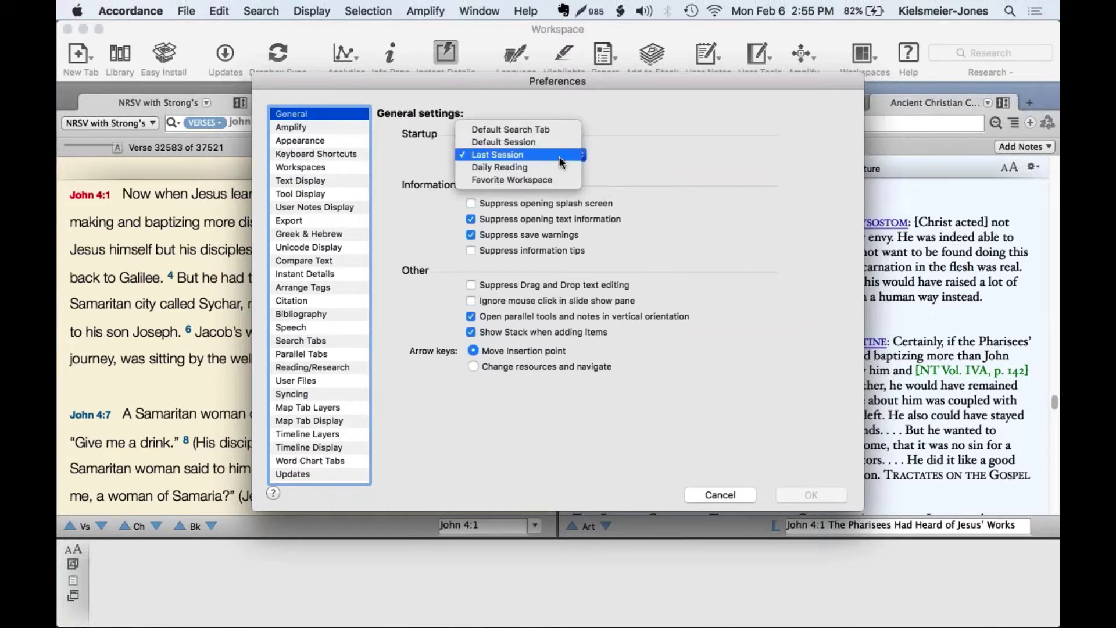
left_click(623, 160)
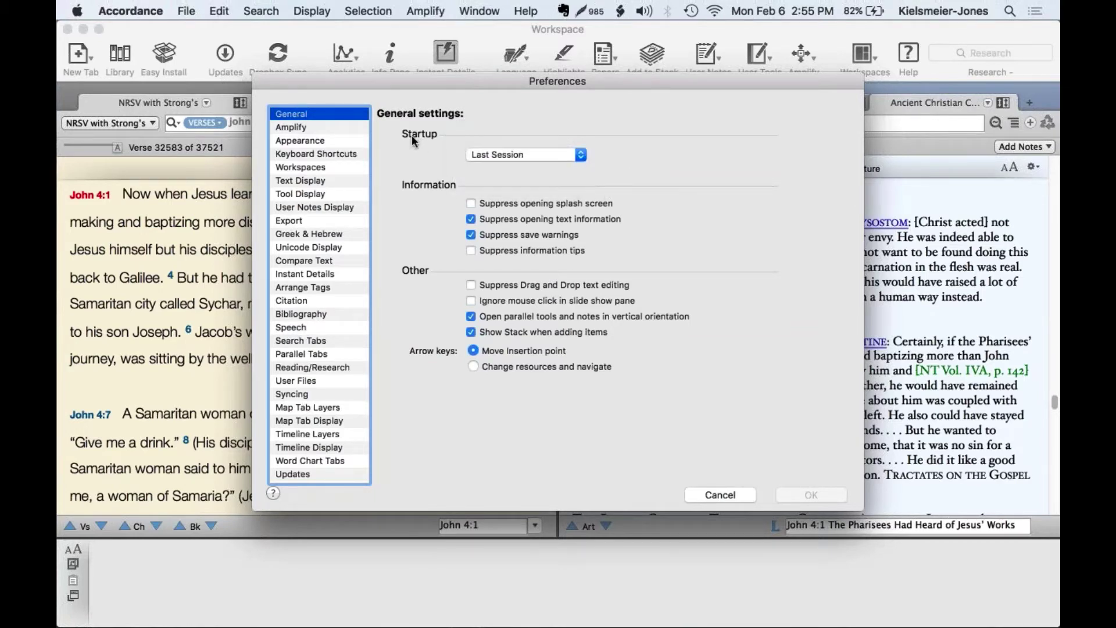
left_click(473, 154)
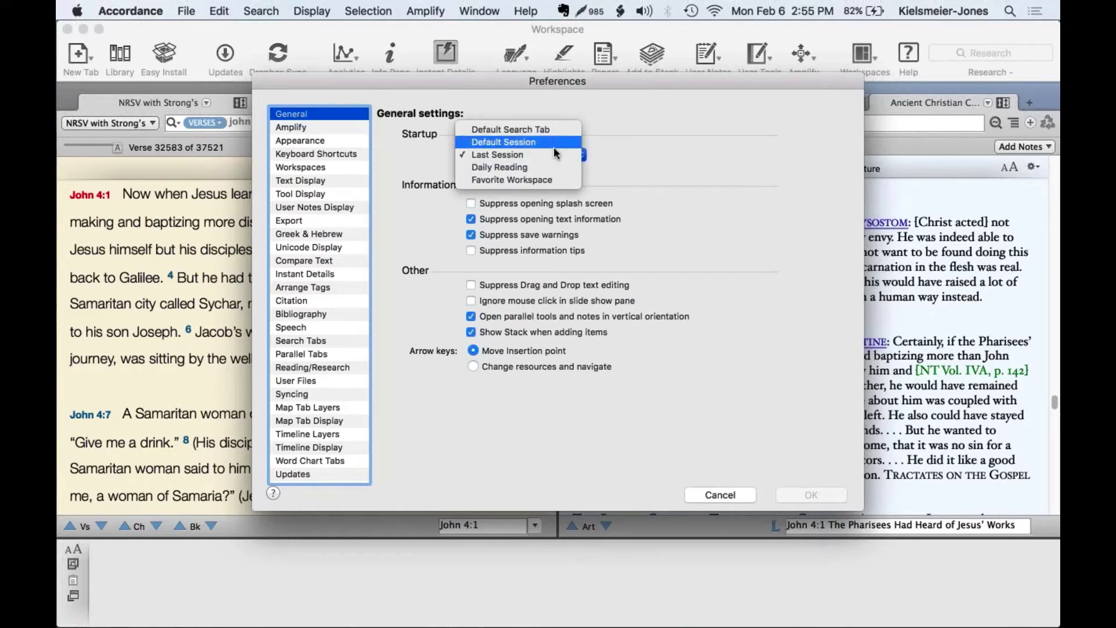
left_click(543, 179)
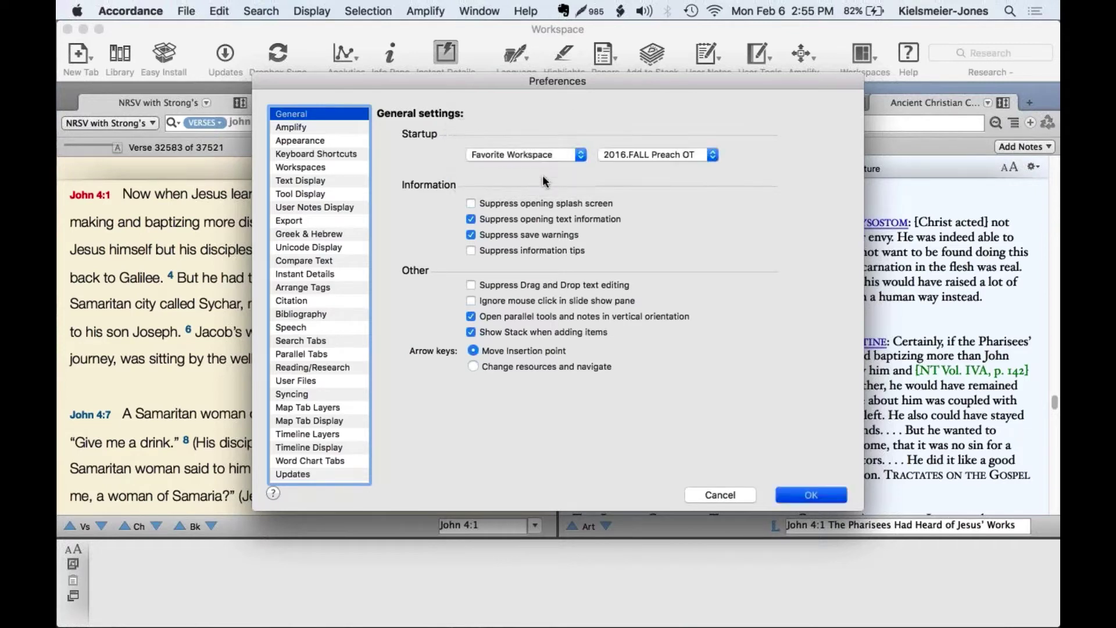
left_click(621, 154)
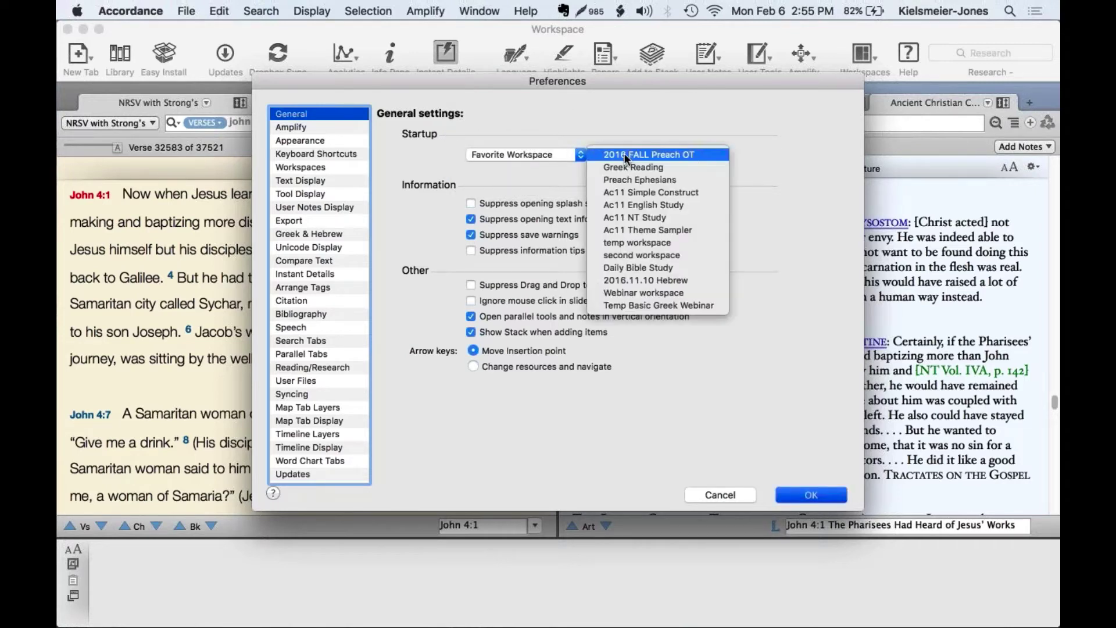
left_click(654, 167)
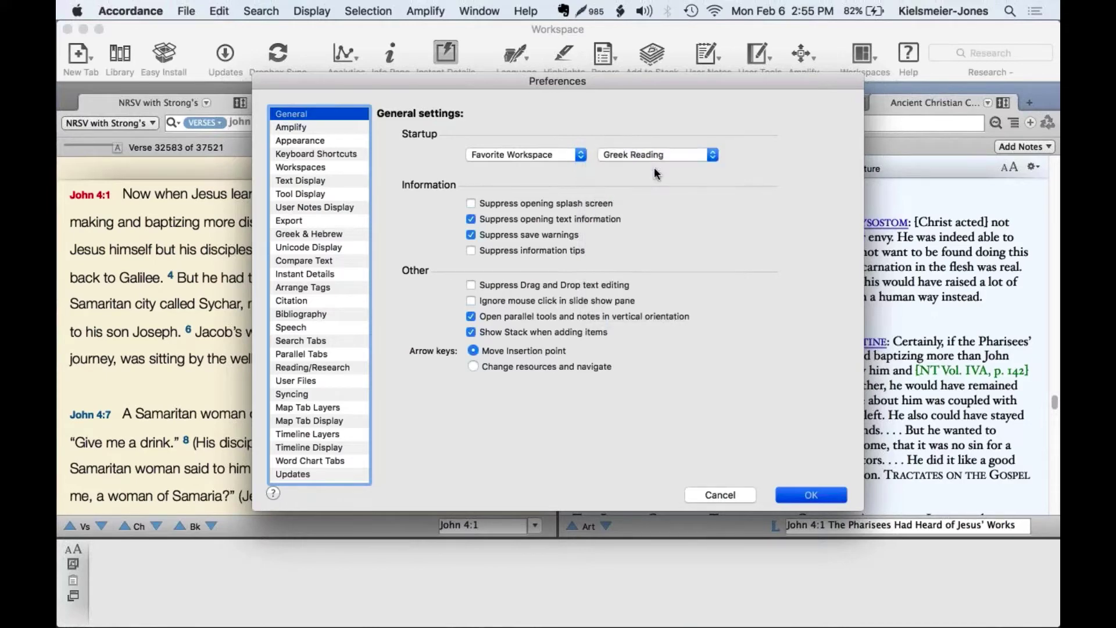
left_click(807, 502)
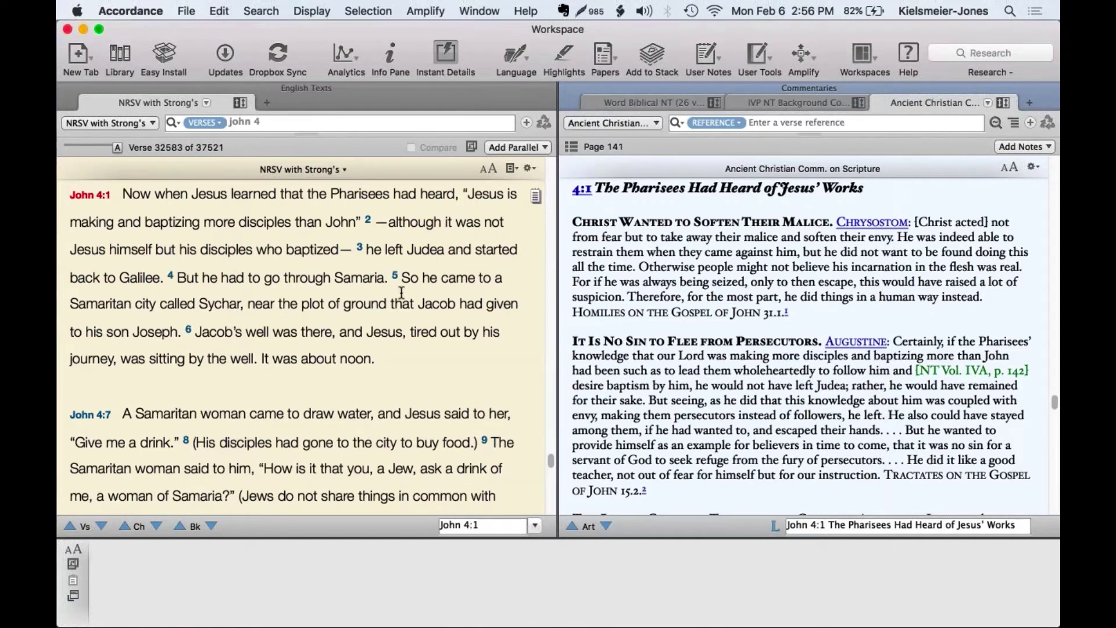
- Quit and relaunch Accordance, and dismiss its splash screen
left_click(85, 5)
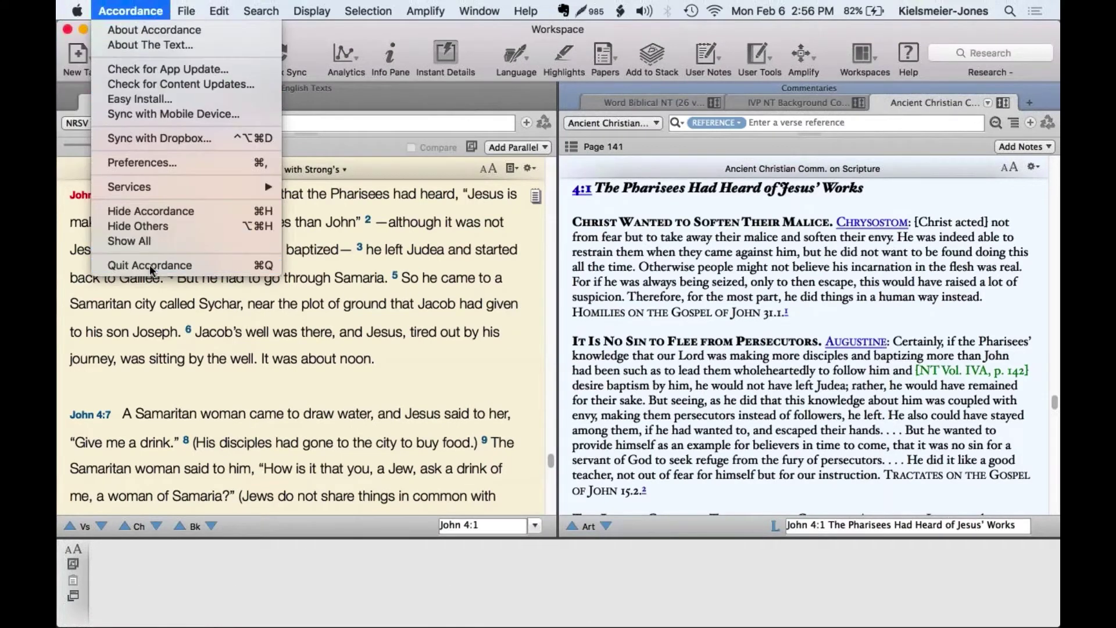
left_click(168, 264)
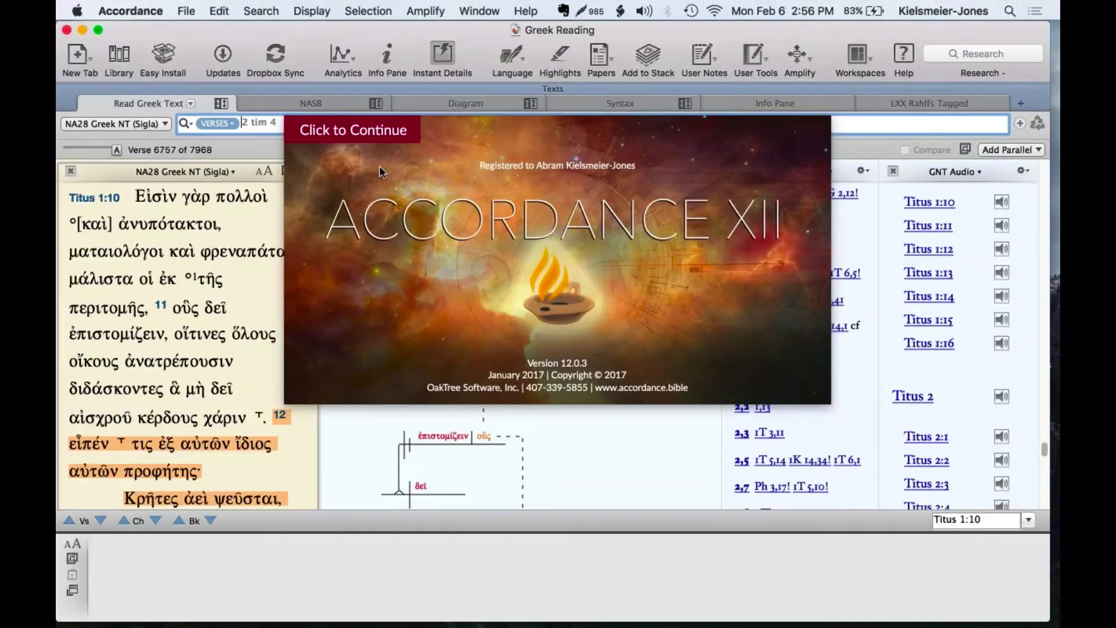
left_click(379, 165)
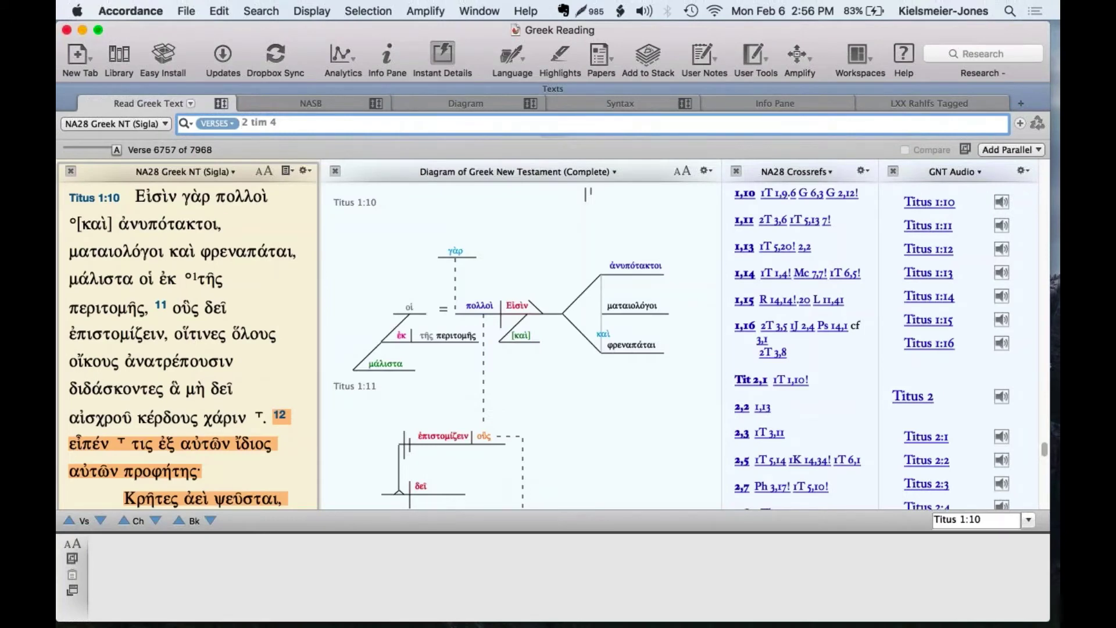
- Look through the workspace's NASB, Diagram, Syntax and Info Pane tabs, and return to Read Greek Text
left_click(295, 98)
left_click(455, 106)
left_click(640, 107)
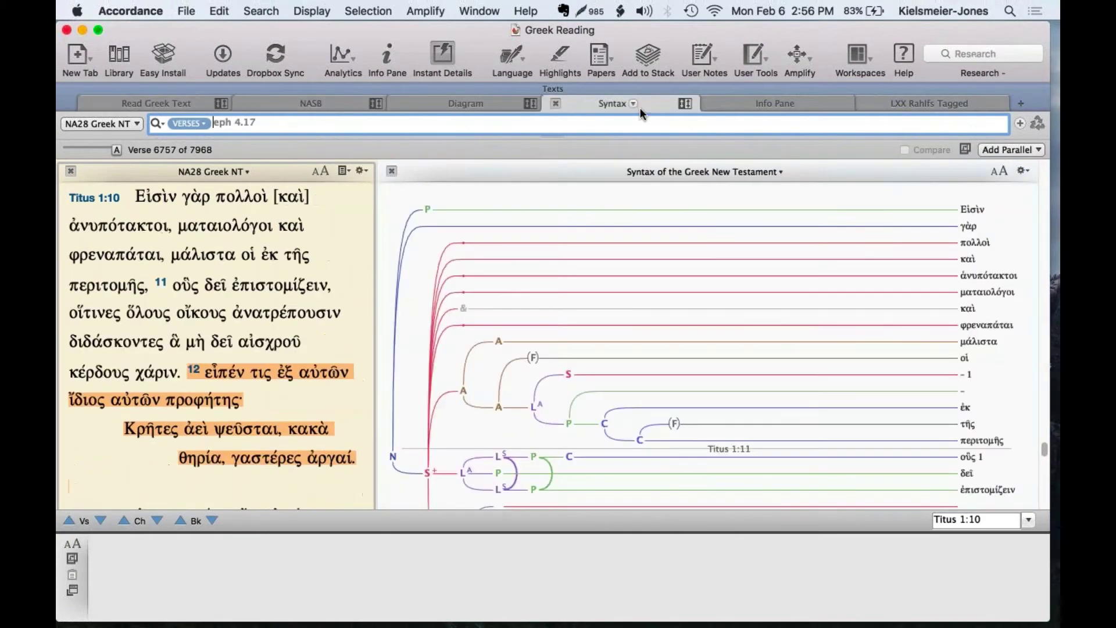
left_click(773, 103)
left_click(180, 102)
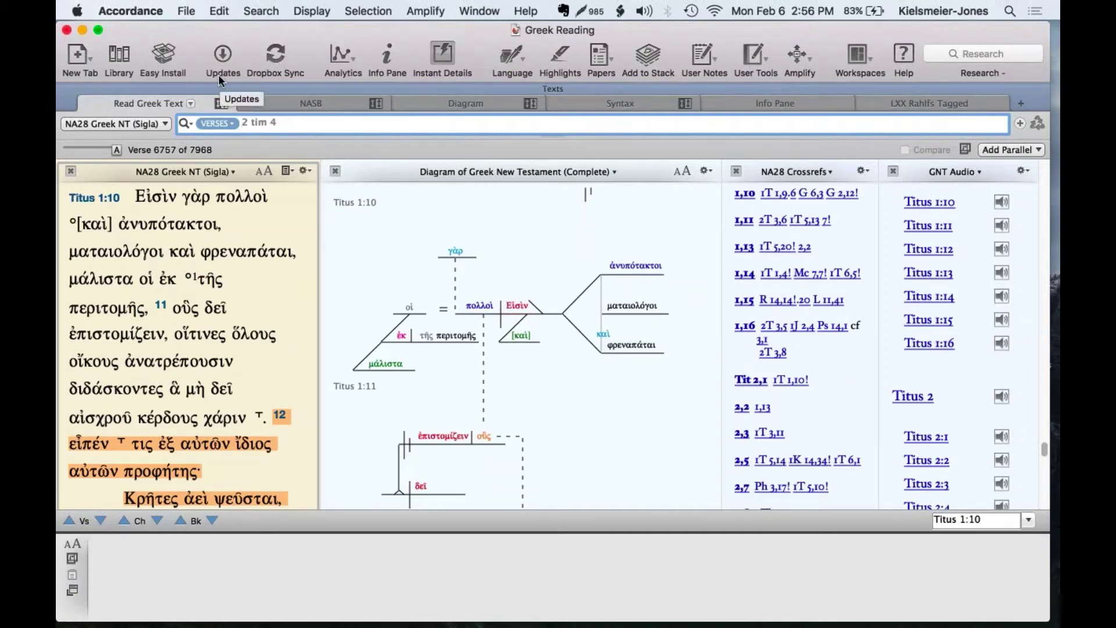
left_click(131, 11)
left_click(142, 163)
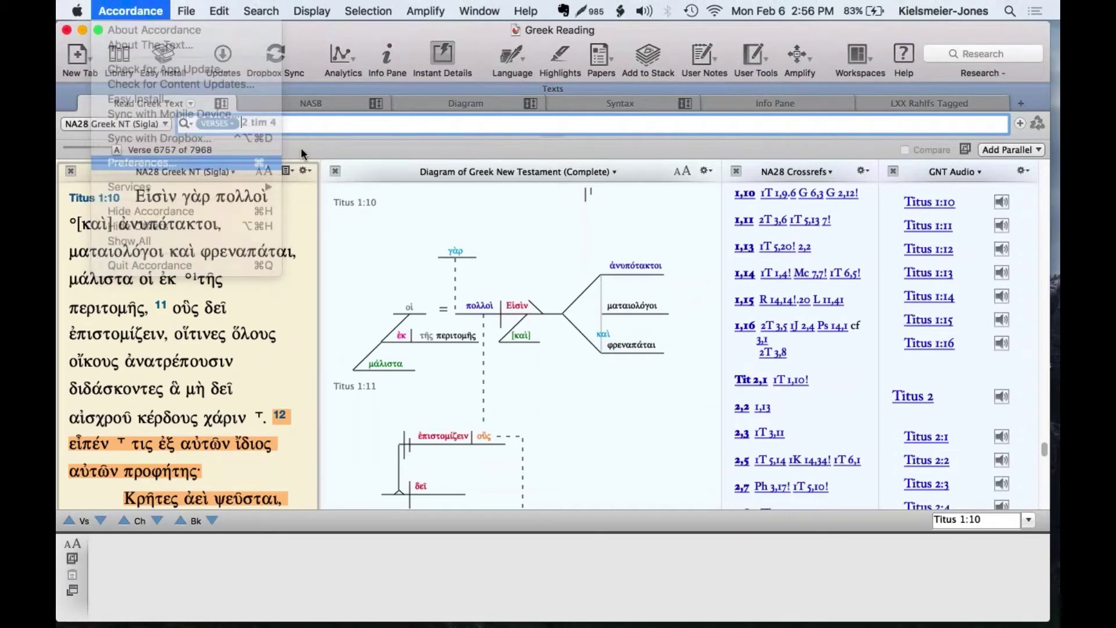
left_click(513, 152)
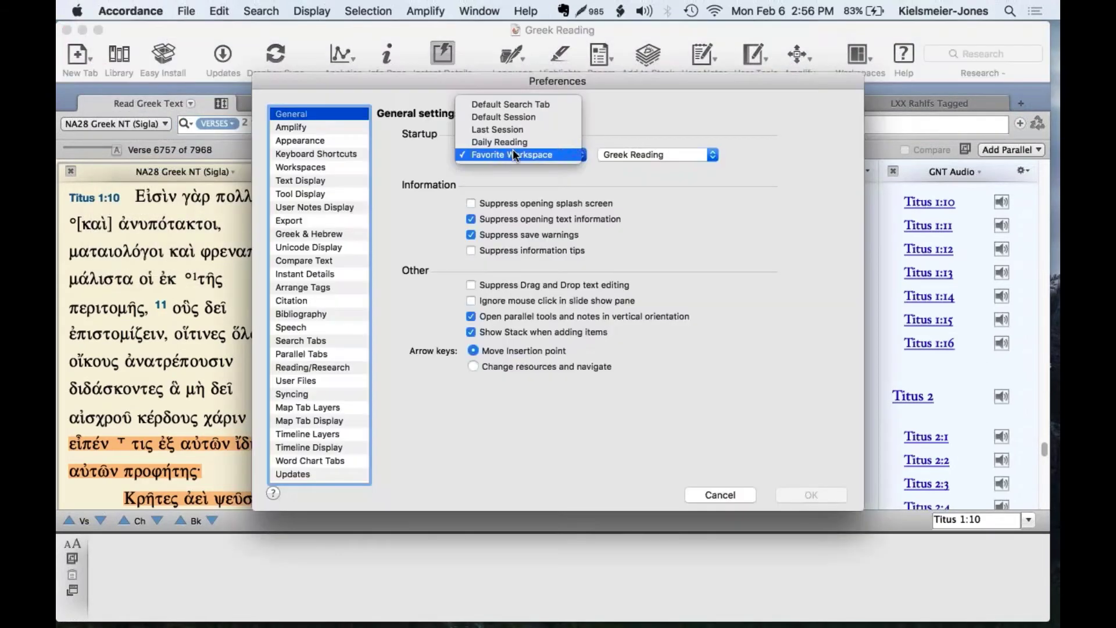
left_click(538, 130)
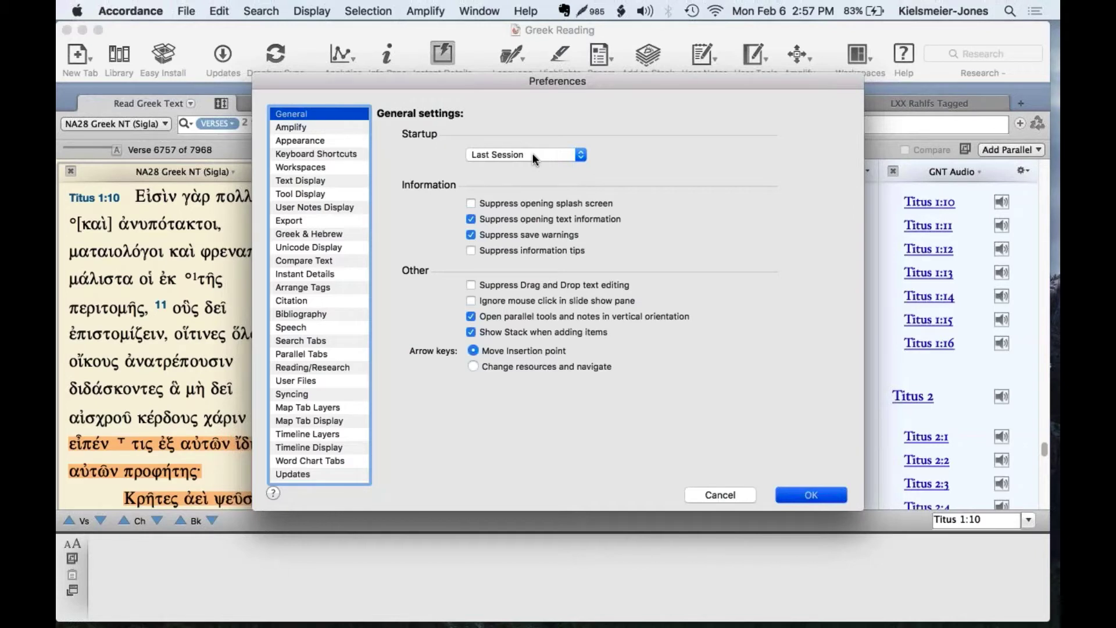
left_click(518, 158)
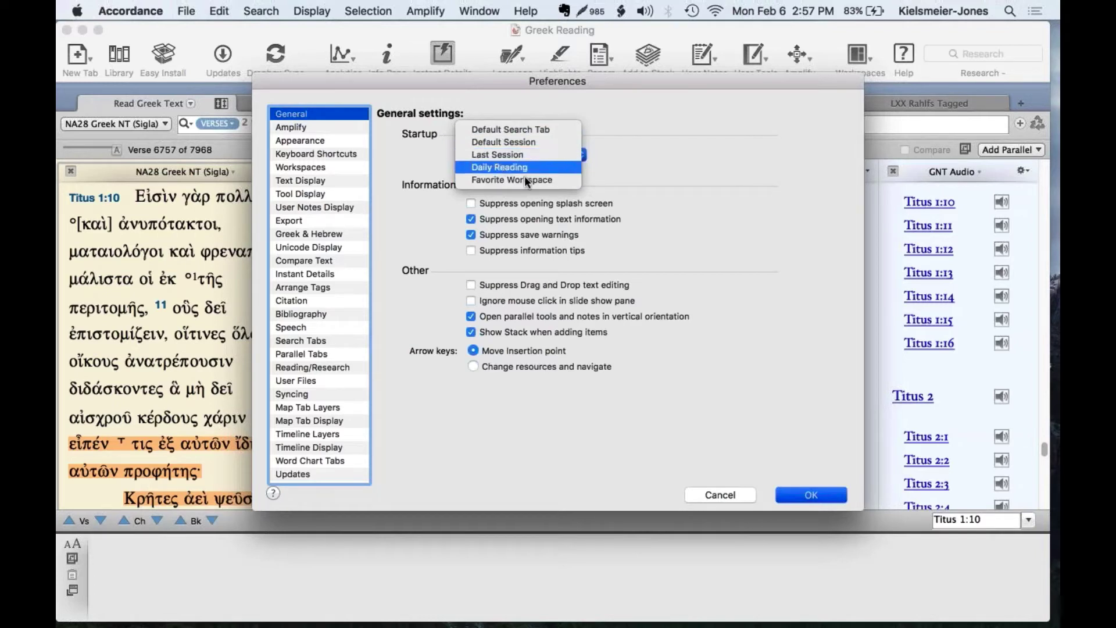
left_click(668, 184)
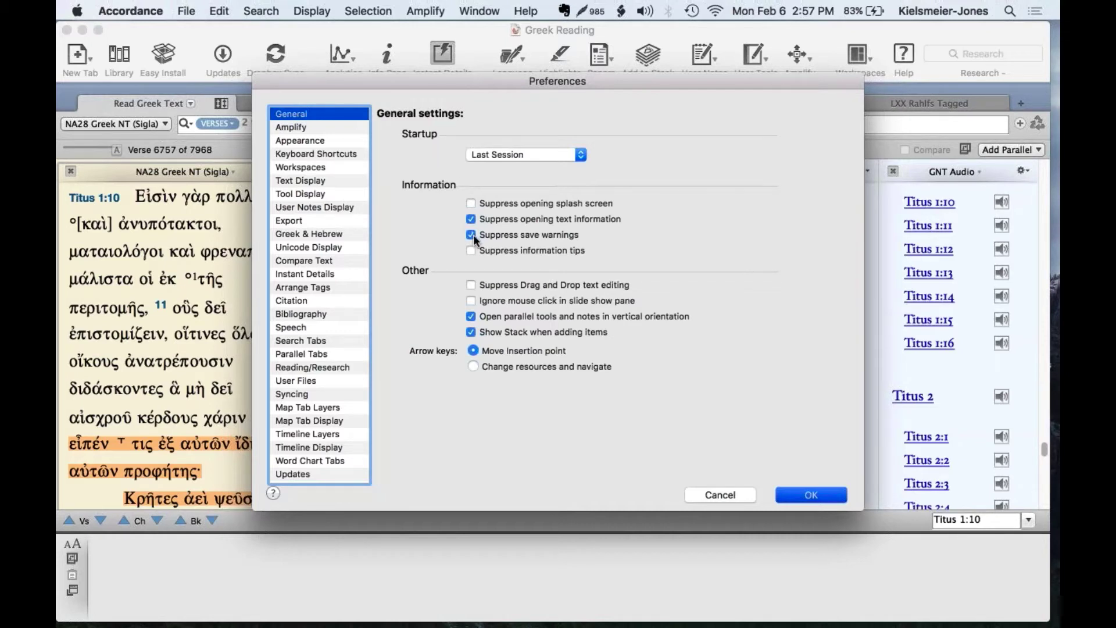
left_click(471, 219)
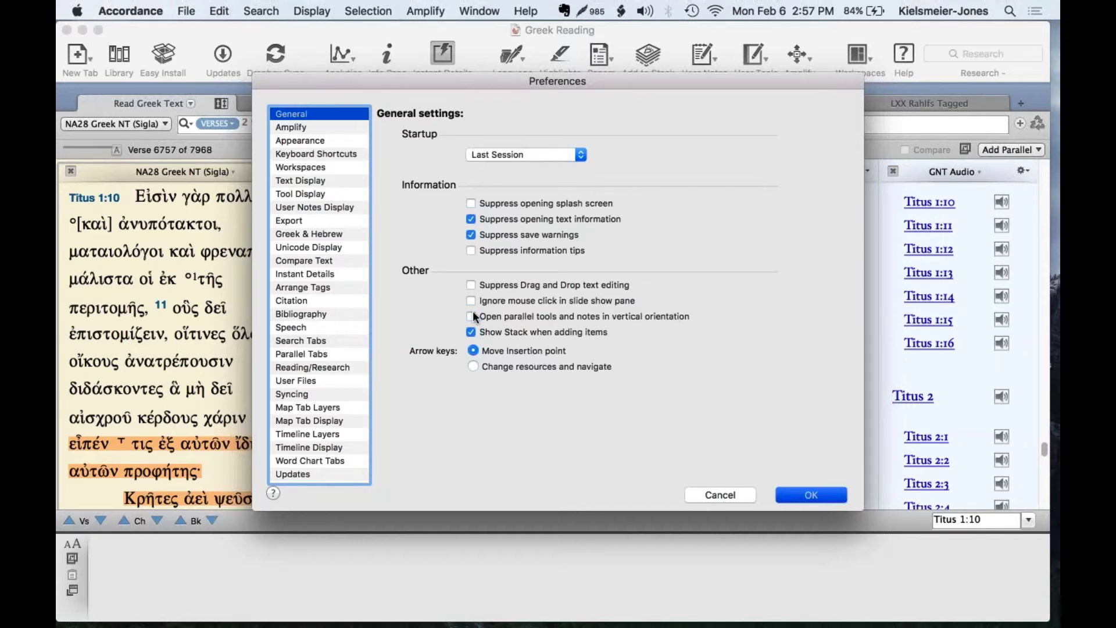
left_click(708, 499)
- Create an expanded new workspace without the Info Pane, and add NASB (1995) with Strong's parallel to the NRSV text
left_click(186, 11)
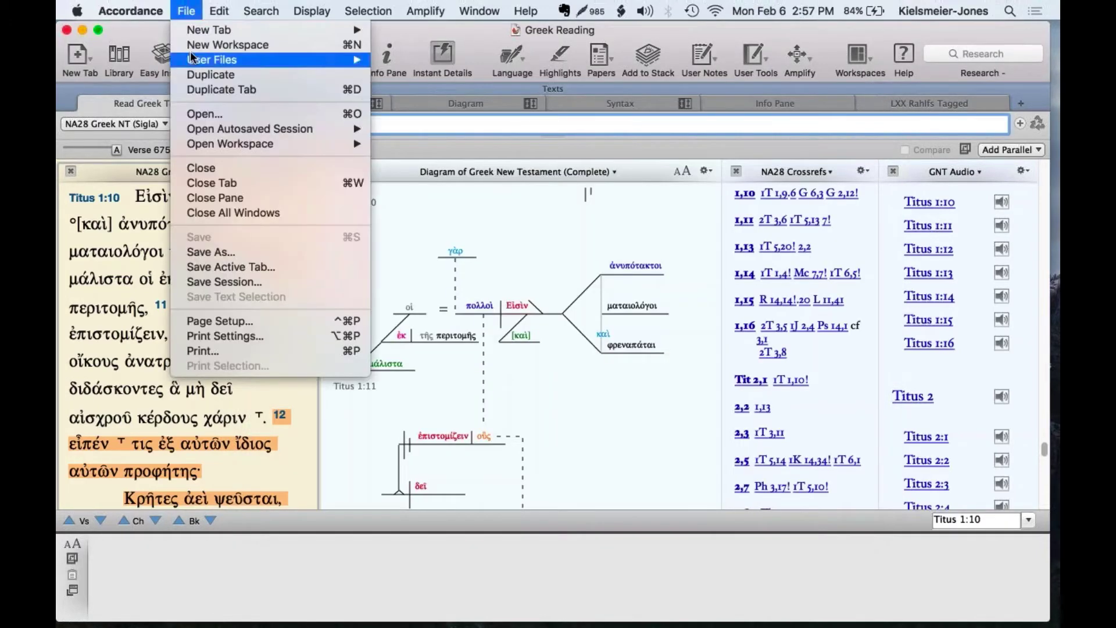
left_click(193, 50)
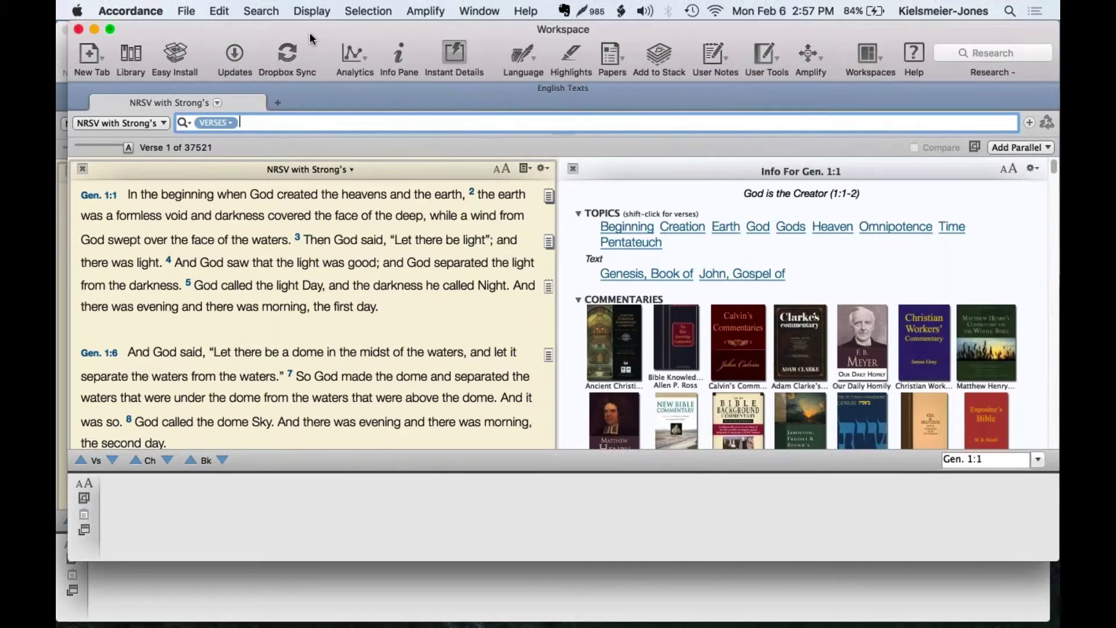
double_click(309, 32)
left_click(570, 169)
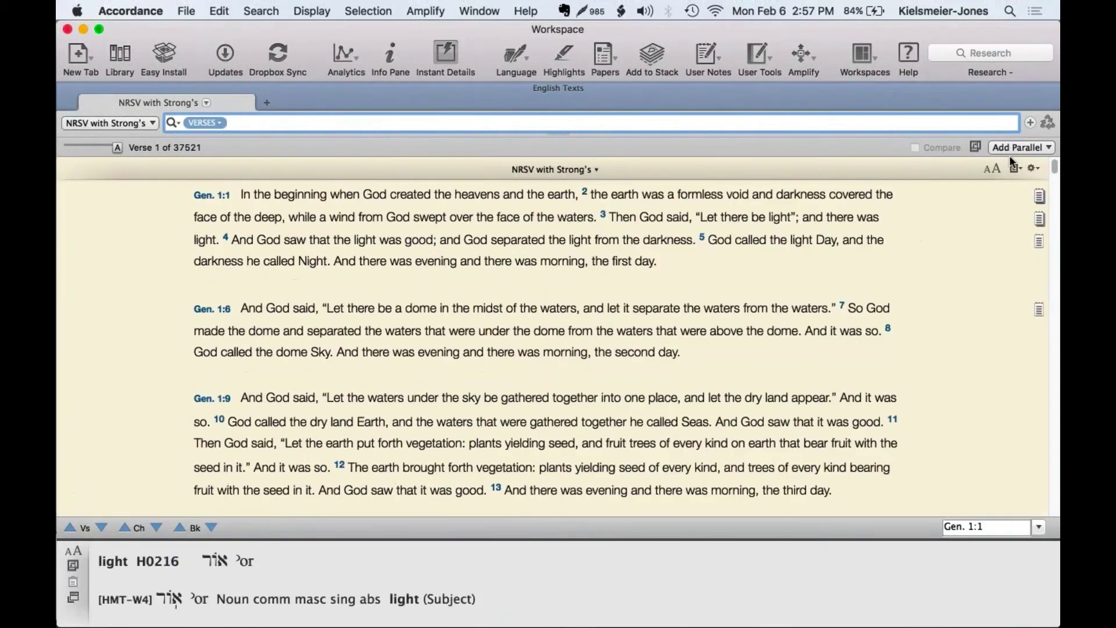
left_click(1022, 145)
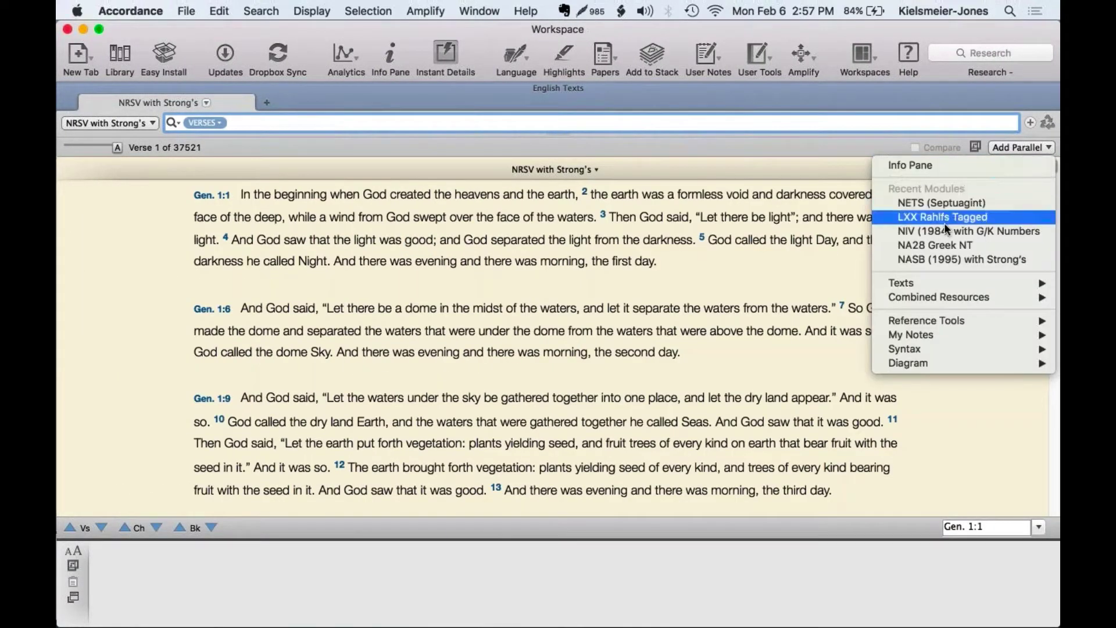
left_click(930, 259)
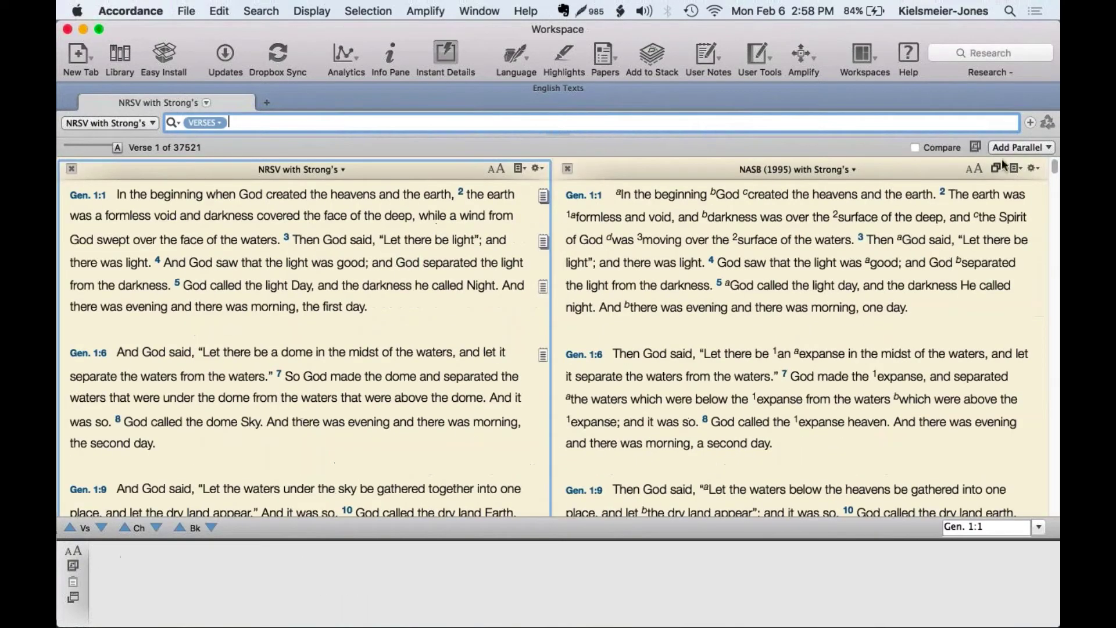
- Stack the NASB pane below the NRSV text, and return both panes to a side-by-side arrangement
left_click(1034, 168)
left_click(972, 183)
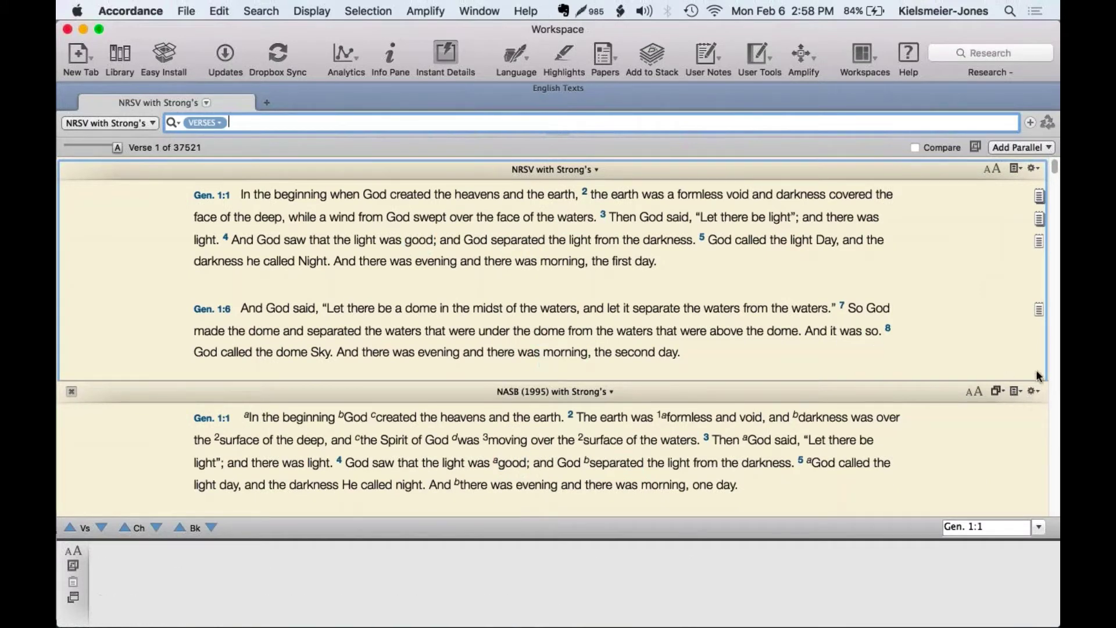
left_click(1048, 353)
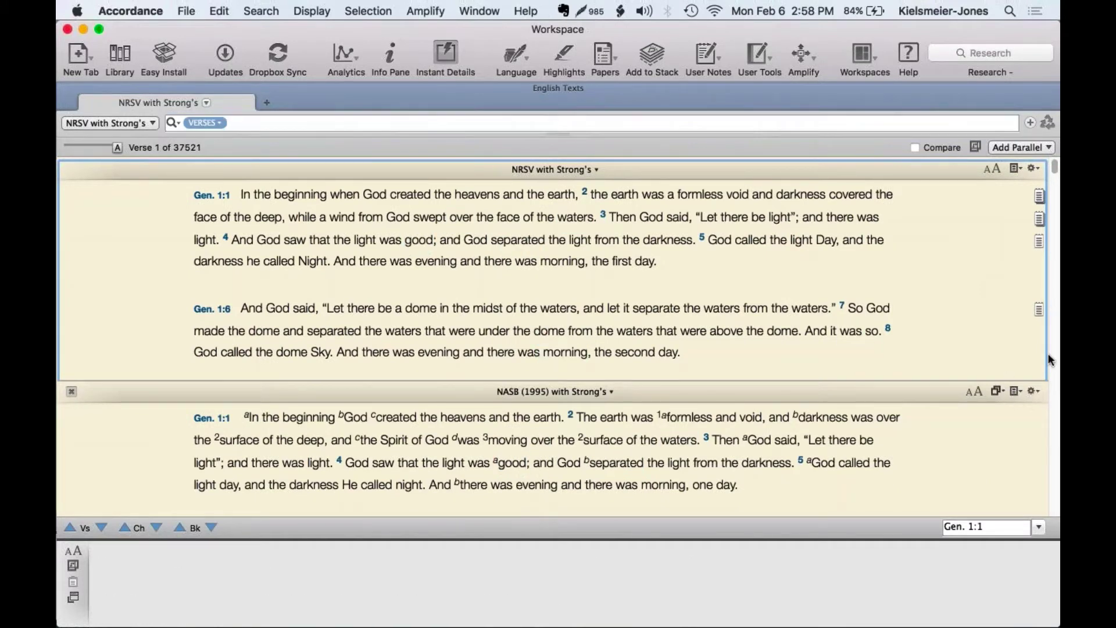
left_click(1035, 391)
left_click(968, 405)
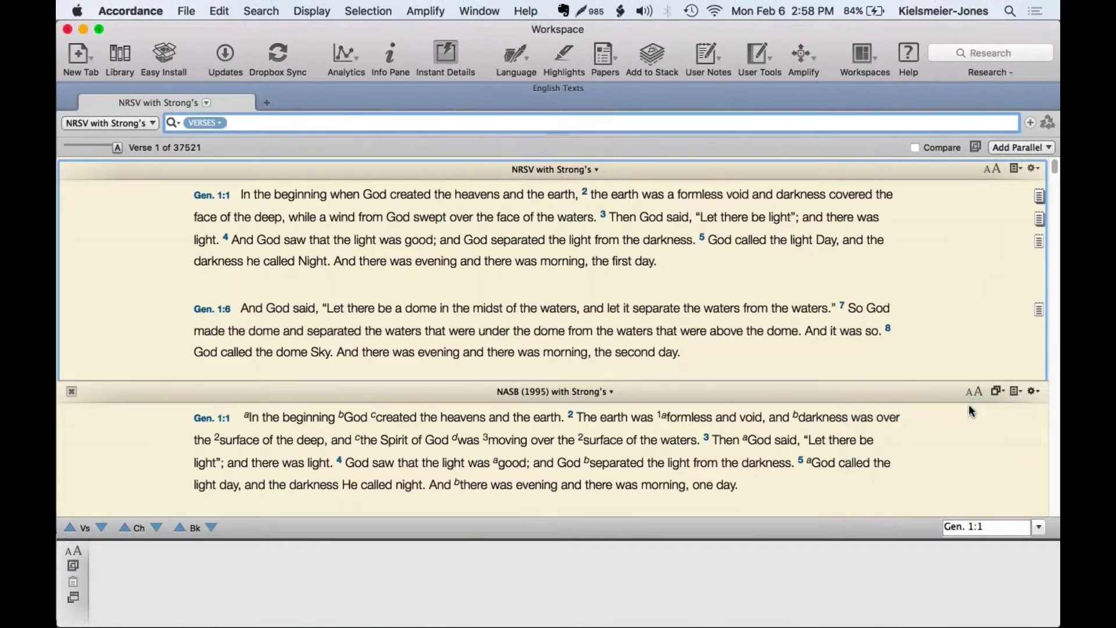
- Review the General preferences option for opening parallel tools and notes in vertical orientation, and leave it enabled
left_click(130, 11)
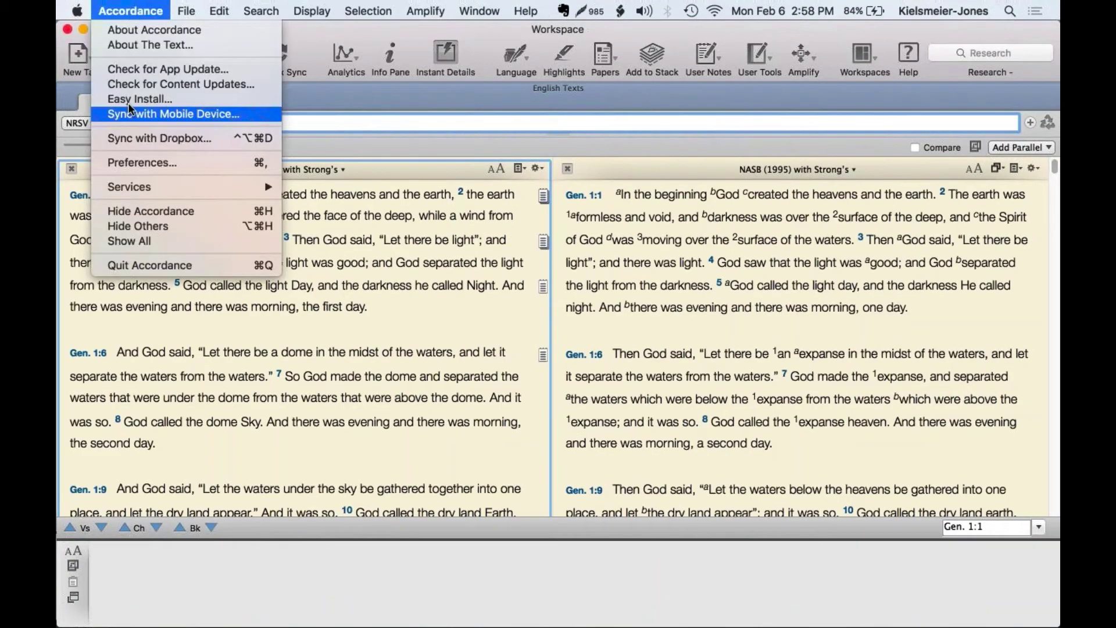
left_click(130, 161)
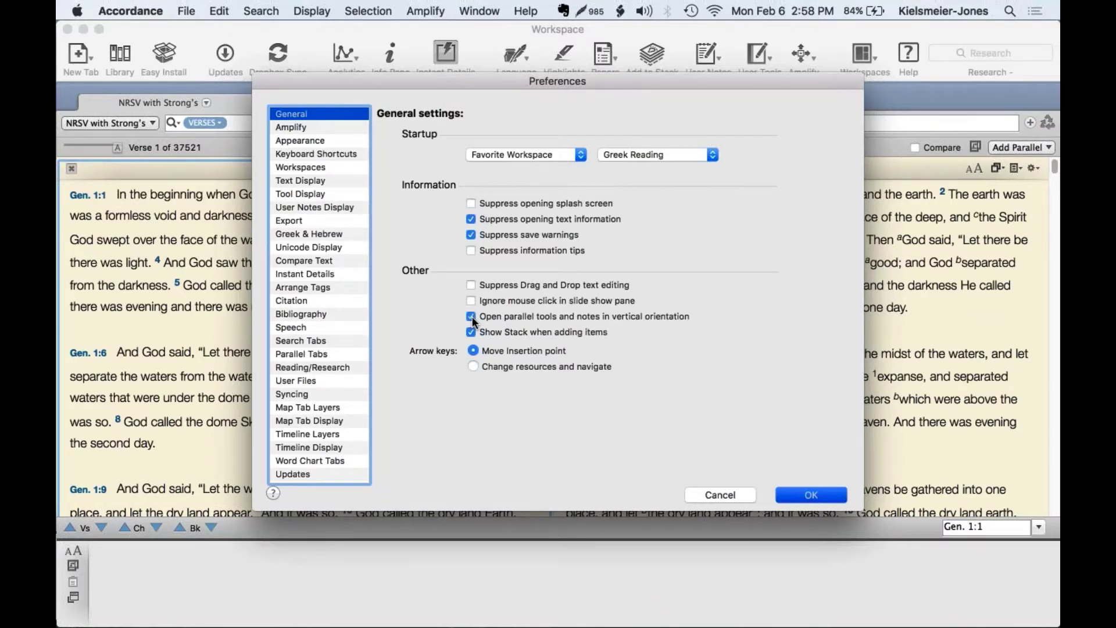
left_click(811, 495)
- Examine the dictionaries offered as the English triple-click default in the Amplify preferences
left_click(164, 7)
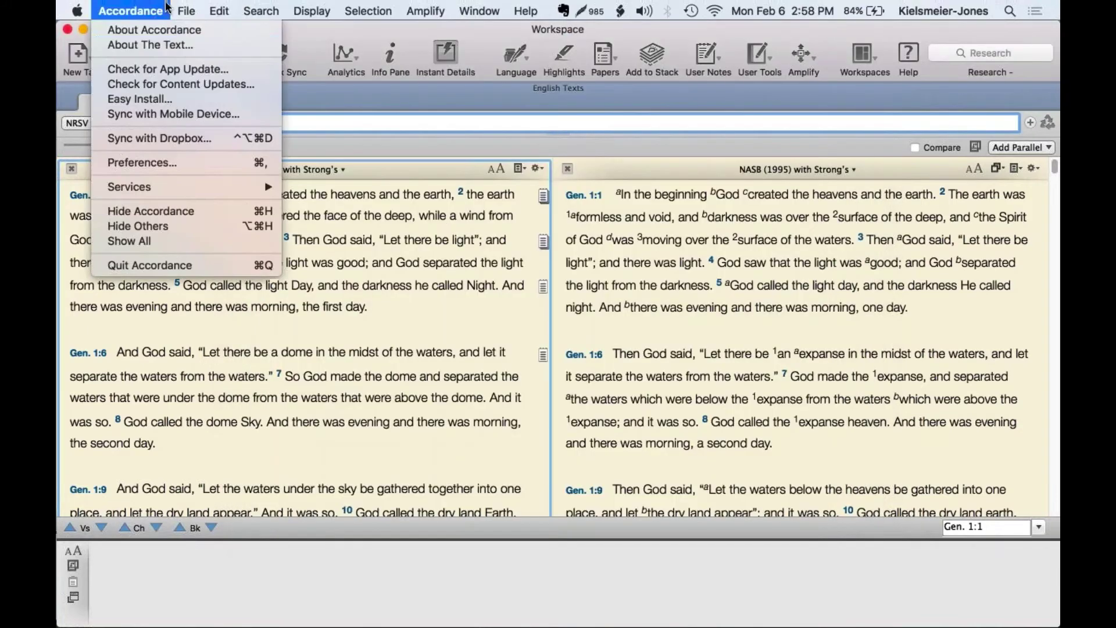
left_click(151, 163)
left_click(288, 128)
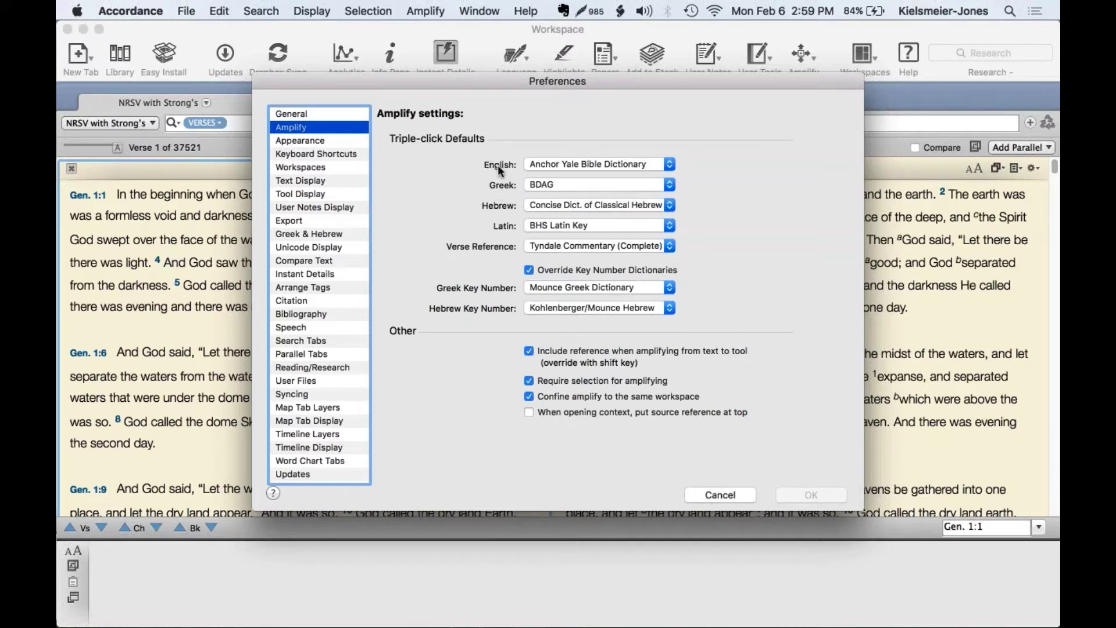
left_click(545, 165)
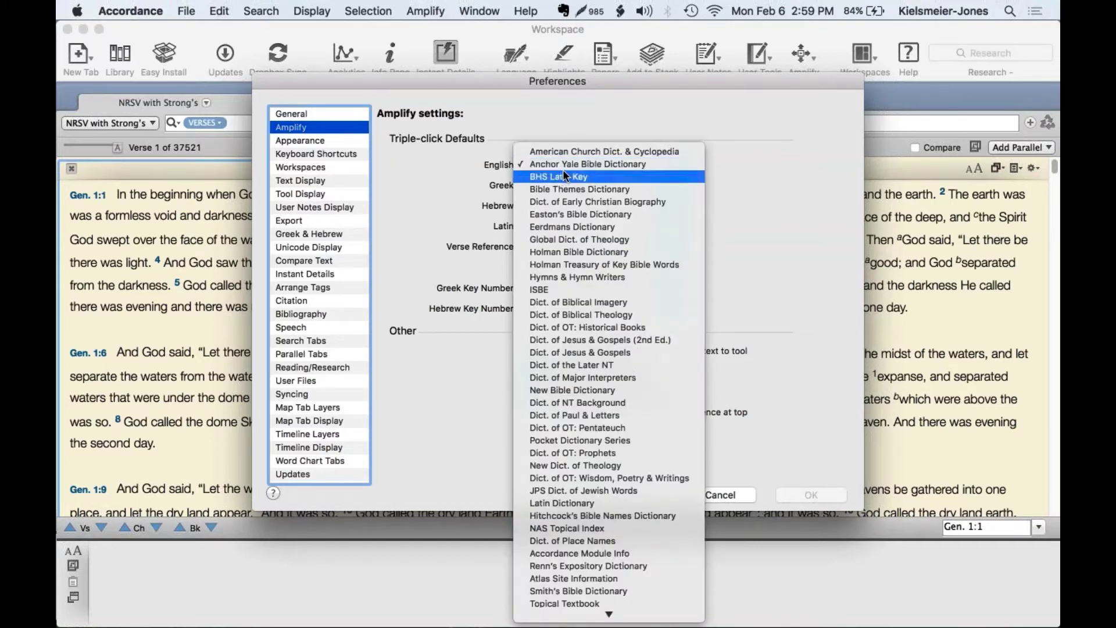
left_click(571, 183)
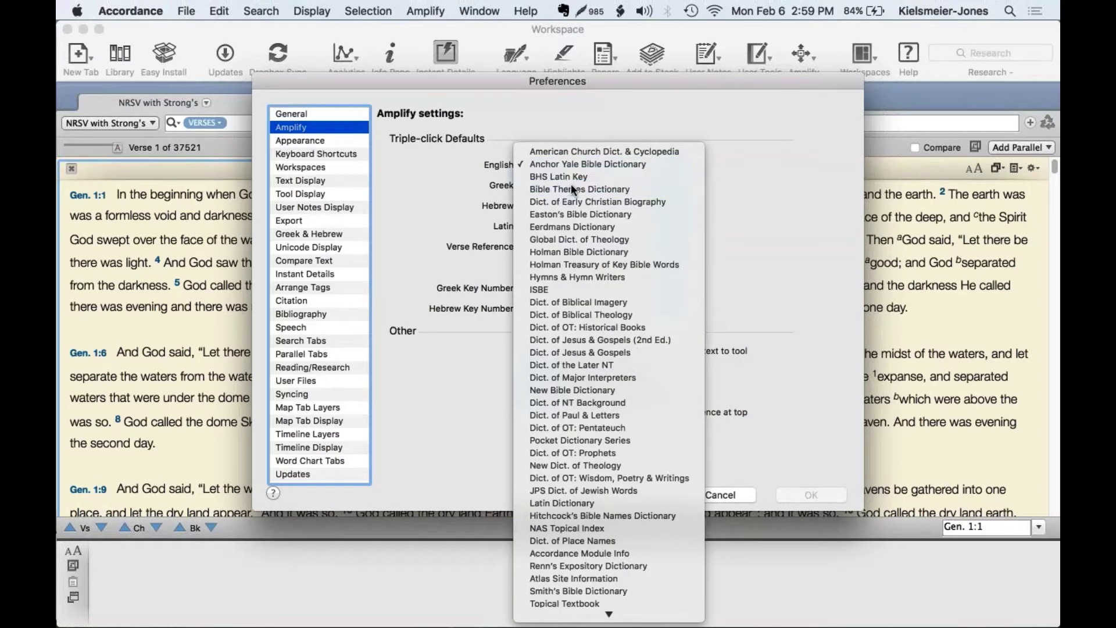
left_click(818, 495)
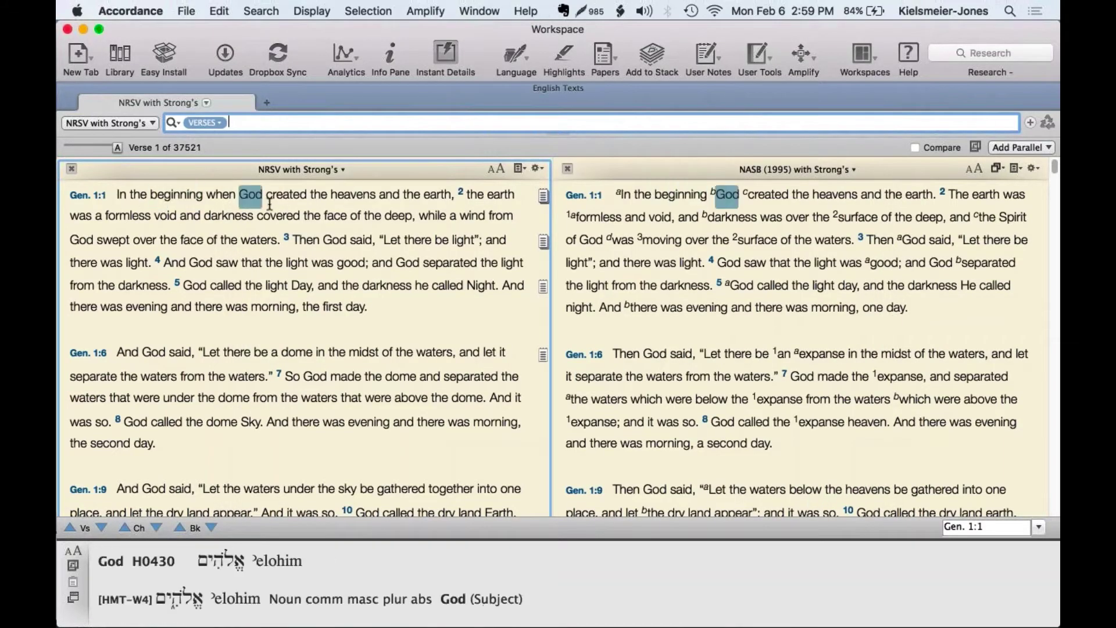
mouse_move(287, 204)
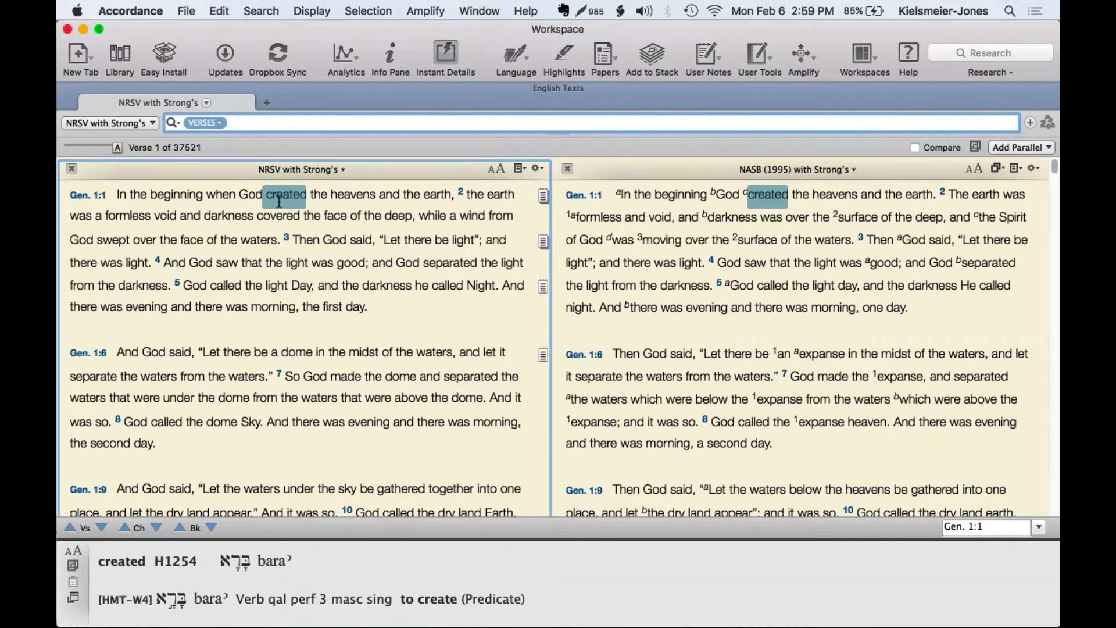
- Look up "created" in Gen. 1:1 of the NRSV in its default Hebrew lexicon, and close that lexicon pane
left_click(279, 202)
double_click(279, 202)
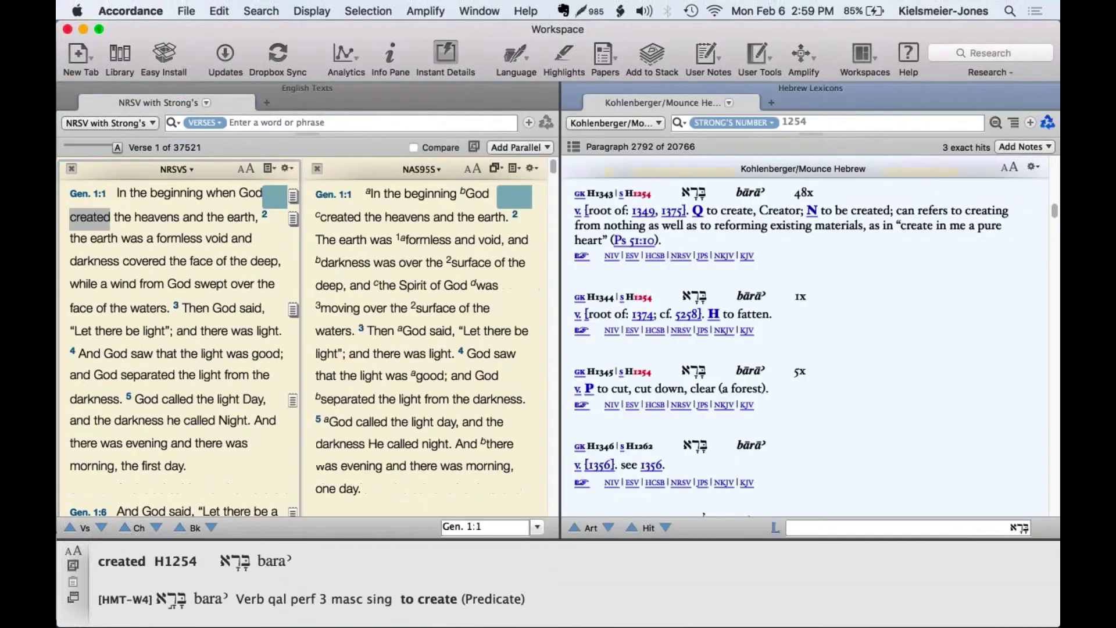
left_click(573, 89)
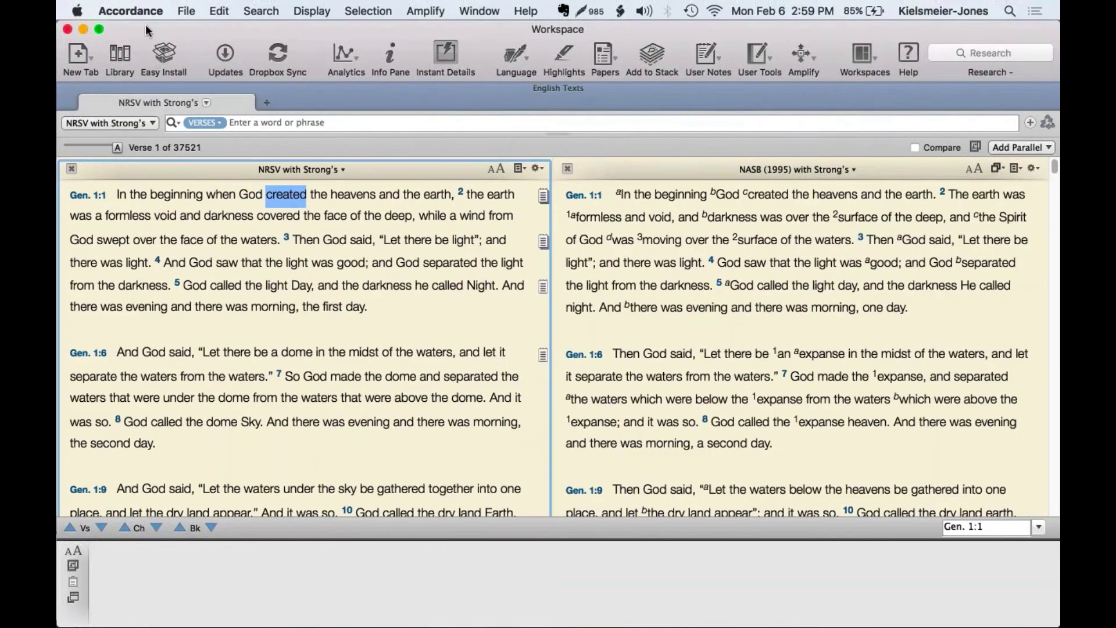
- Keep Kohlenberger/Mounce Hebrew as the Hebrew Key Number default in the Amplify preferences, and look up "created" in Gen. 1:1 again
left_click(133, 11)
left_click(144, 157)
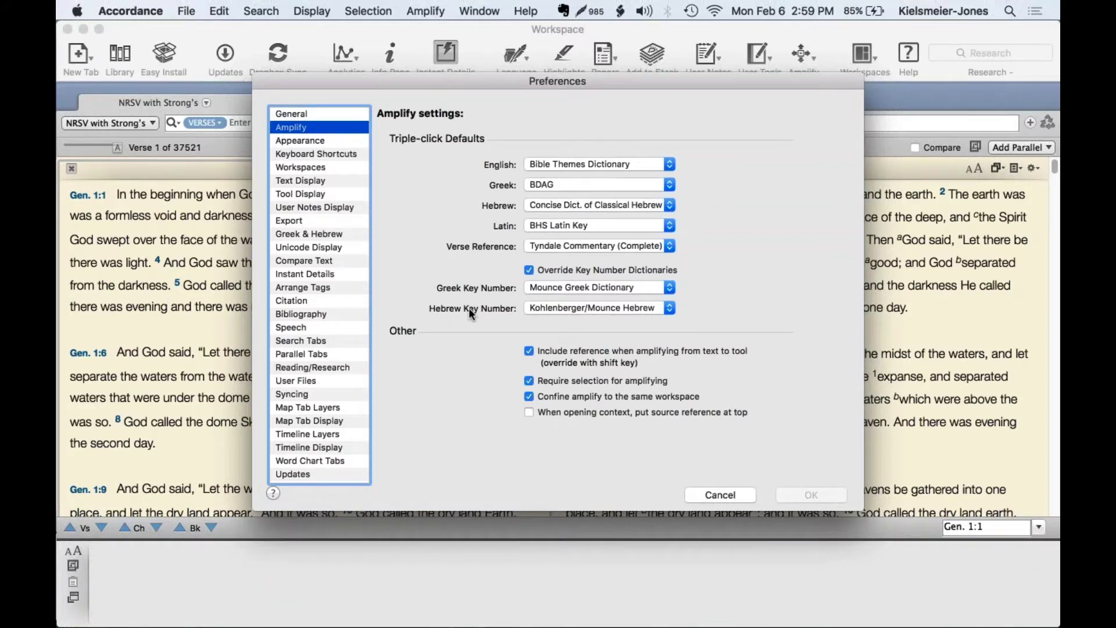
left_click(545, 309)
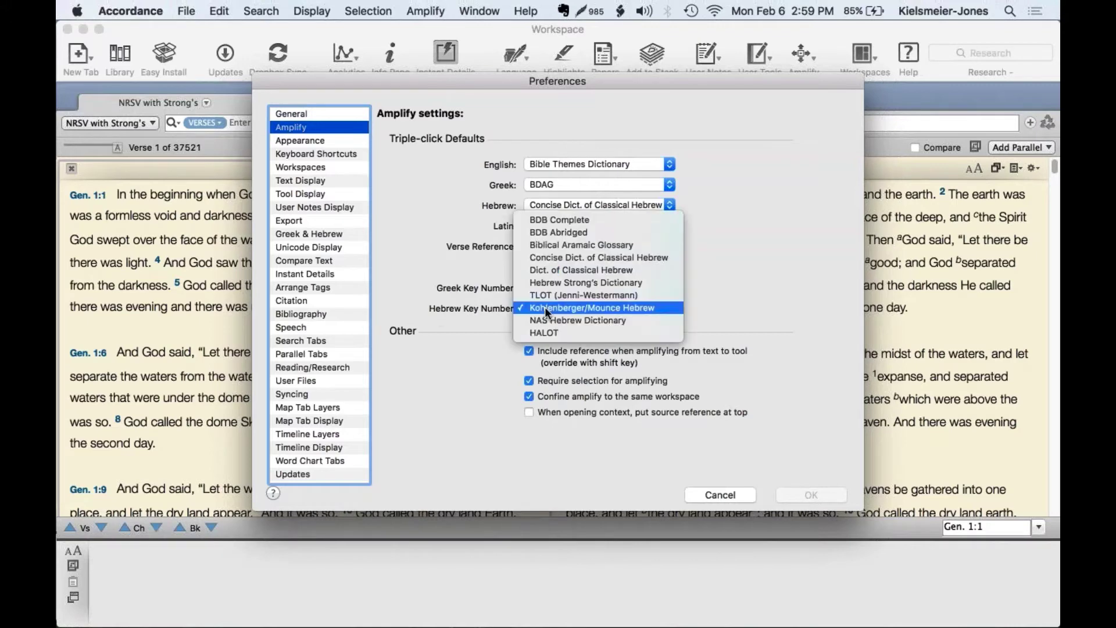
left_click(546, 306)
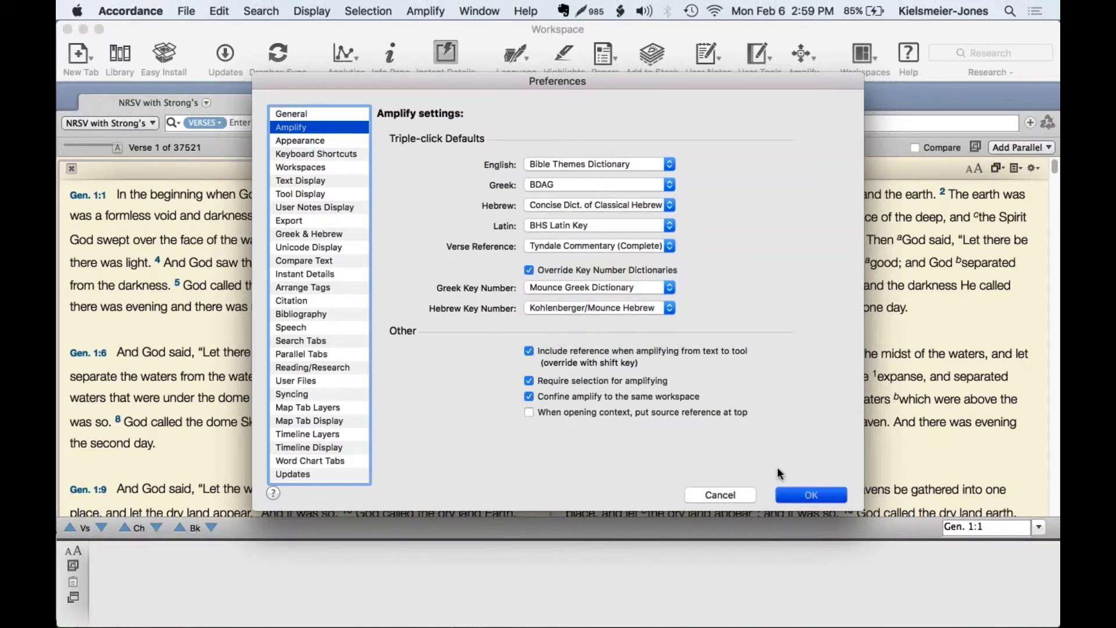
left_click(808, 492)
double_click(291, 197)
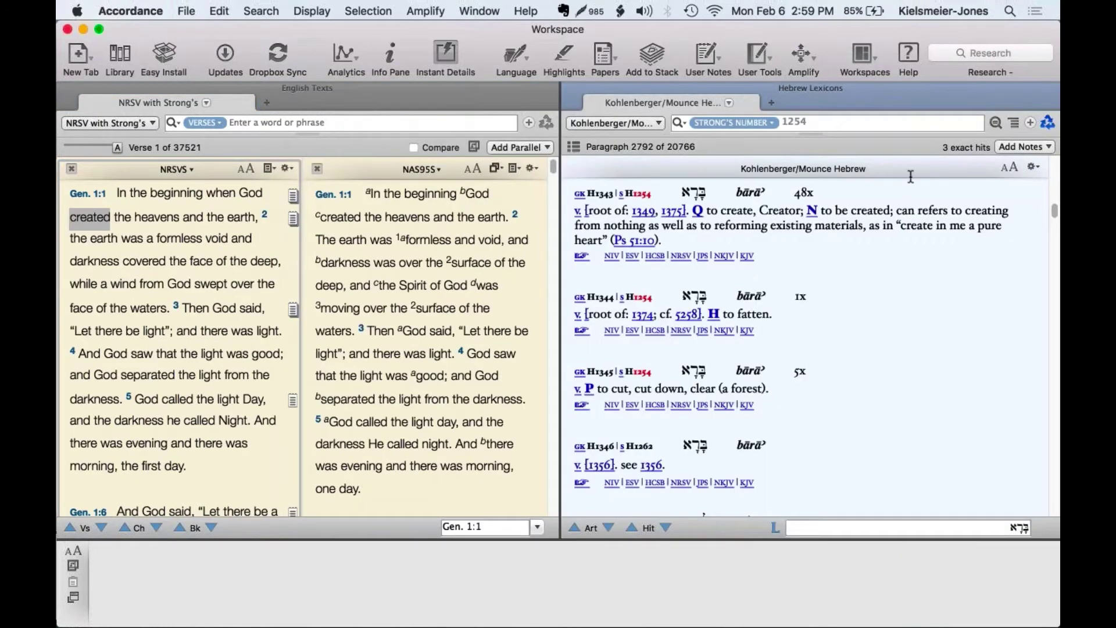
- Review the Greek Key Number dictionary default in the Amplify preferences, and leave the preferences without saving changes
left_click(131, 10)
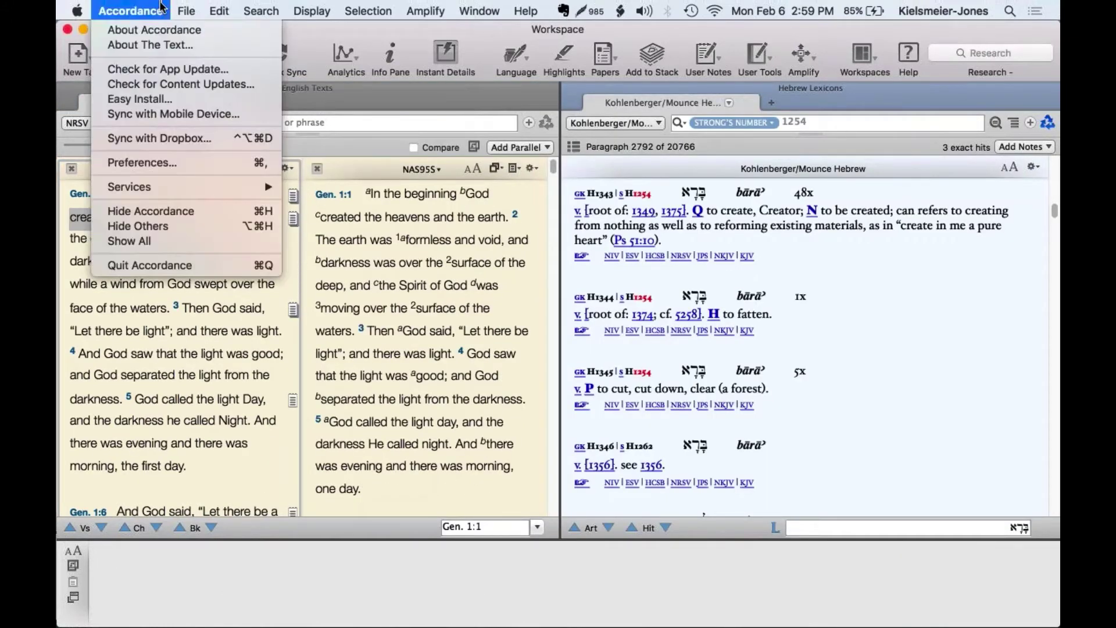
left_click(155, 162)
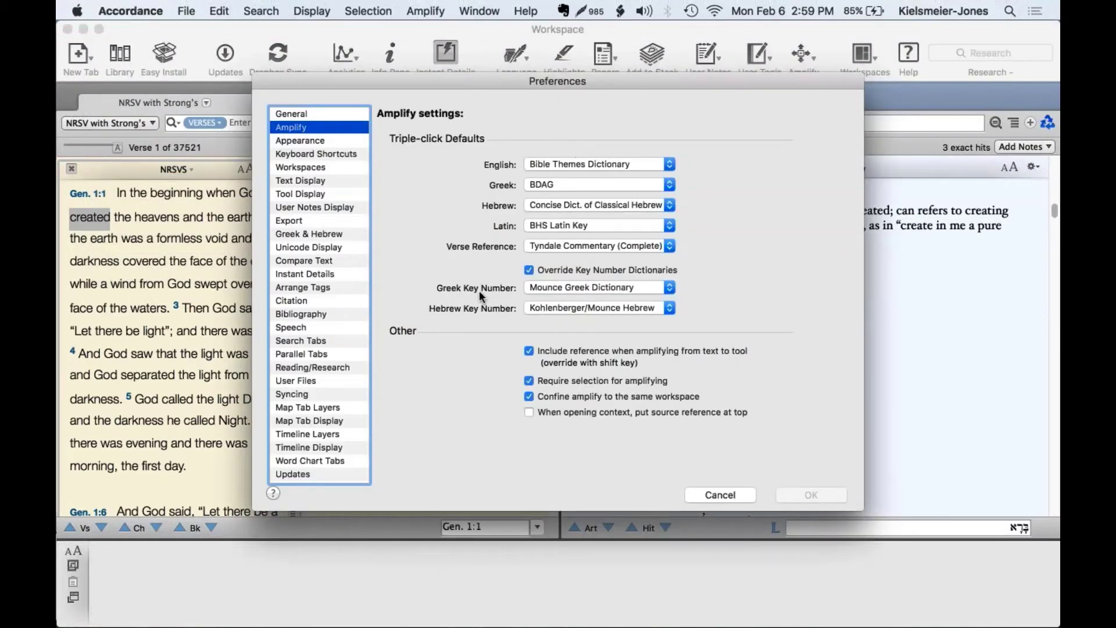
left_click(552, 287)
left_click(440, 296)
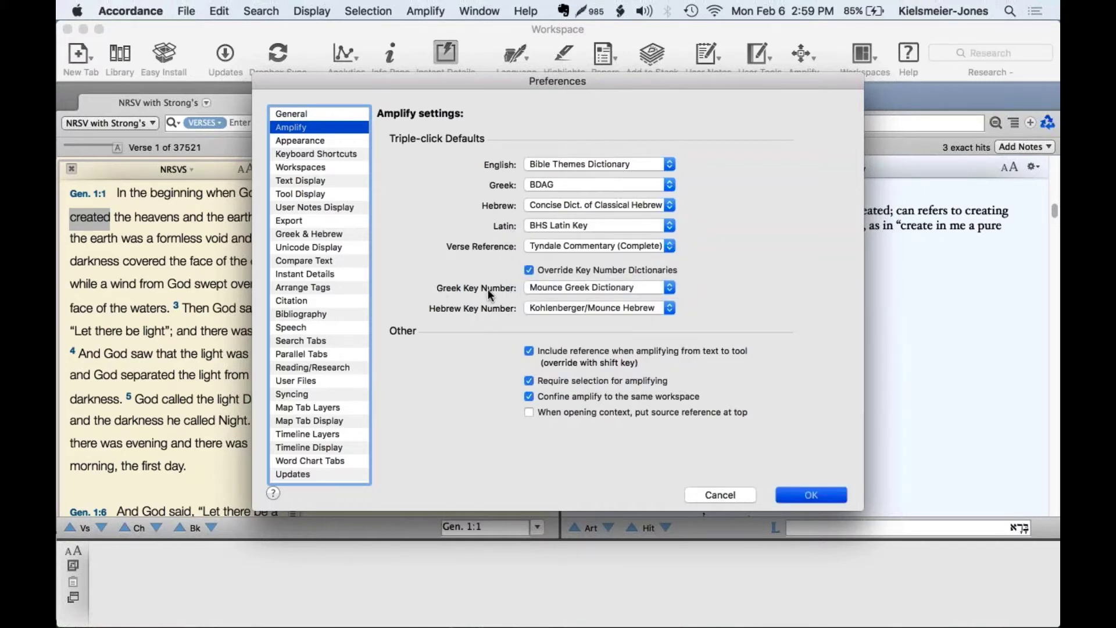
left_click(715, 491)
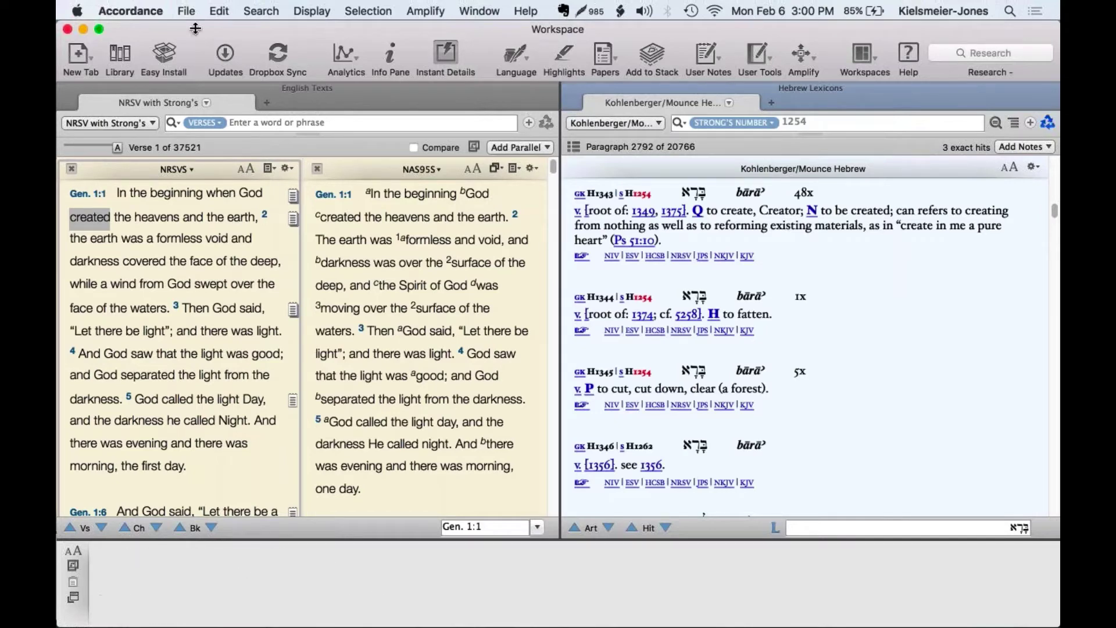
left_click(130, 11)
left_click(145, 161)
left_click(130, 11)
left_click(146, 159)
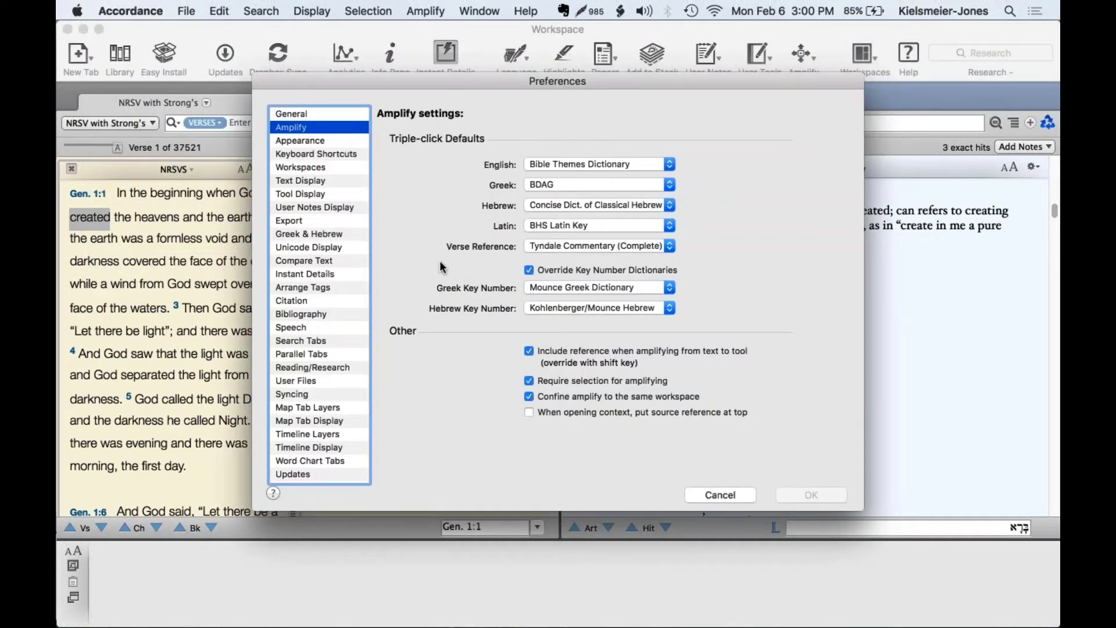
left_click(720, 494)
- Go to Gal 1 in the NRSV text and look up "apostle" in verse 1 in the default Greek key number dictionary
left_click(327, 121)
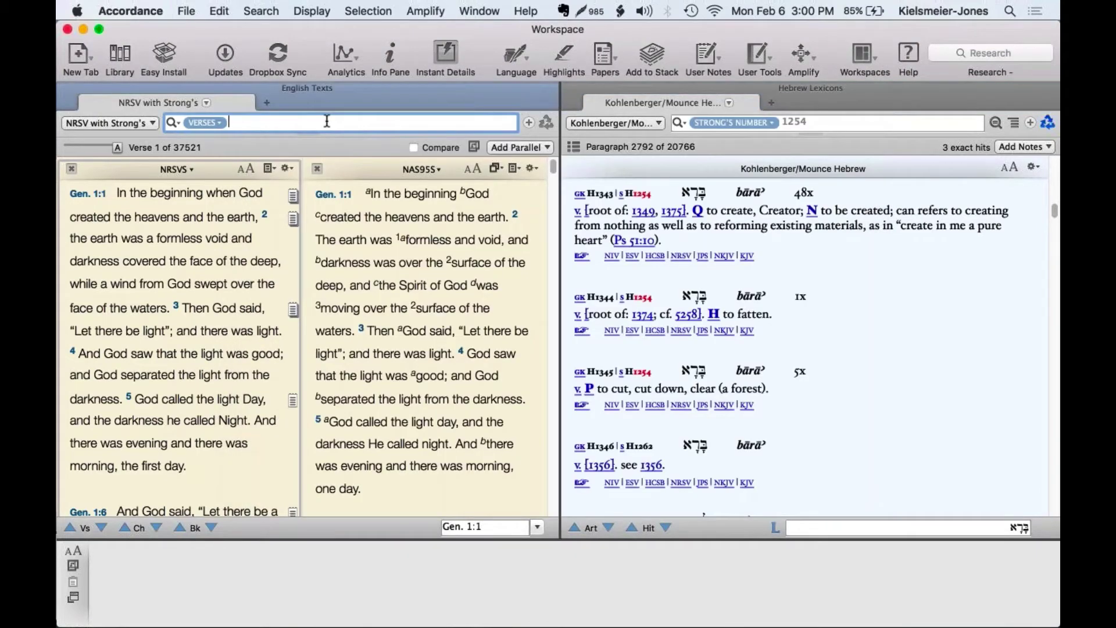
type("gal 1")
key("Return")
mouse_move(169, 197)
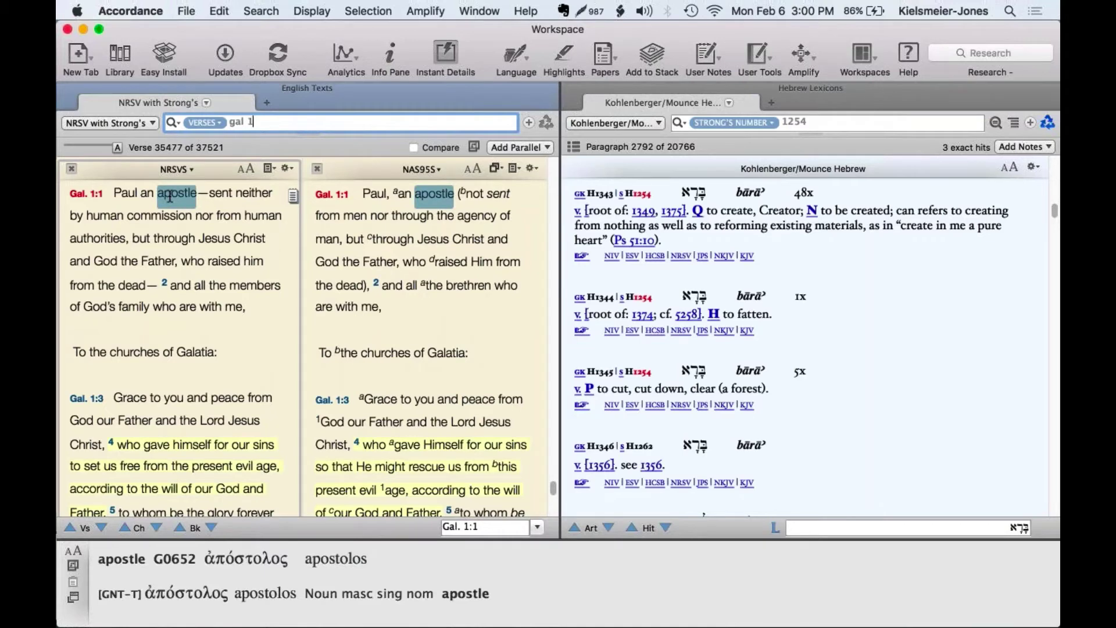
left_click(169, 196)
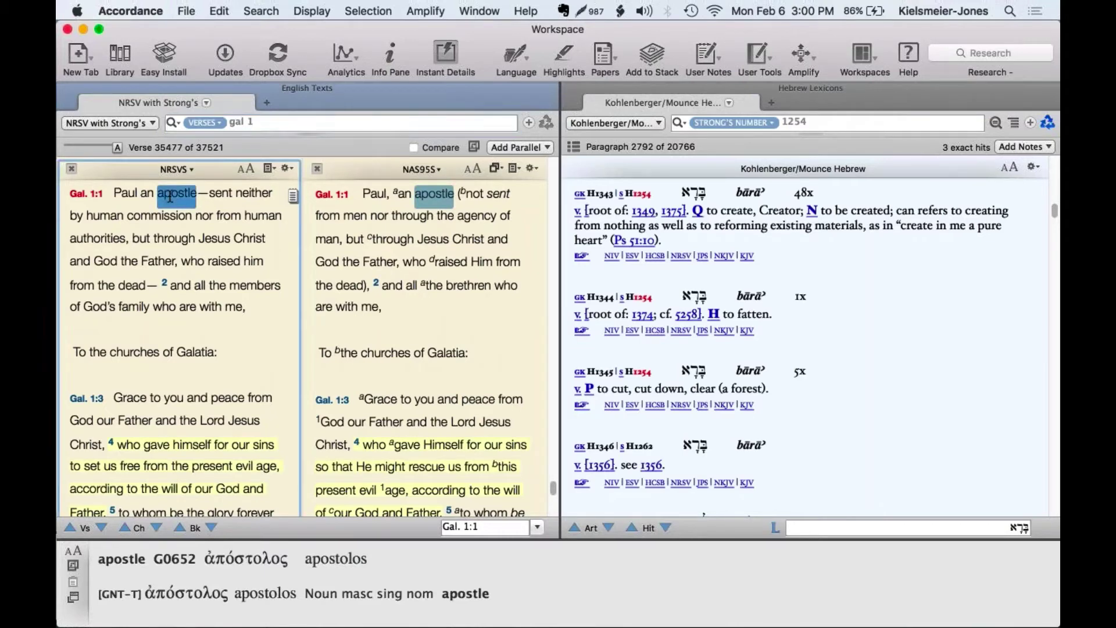
double_click(169, 196)
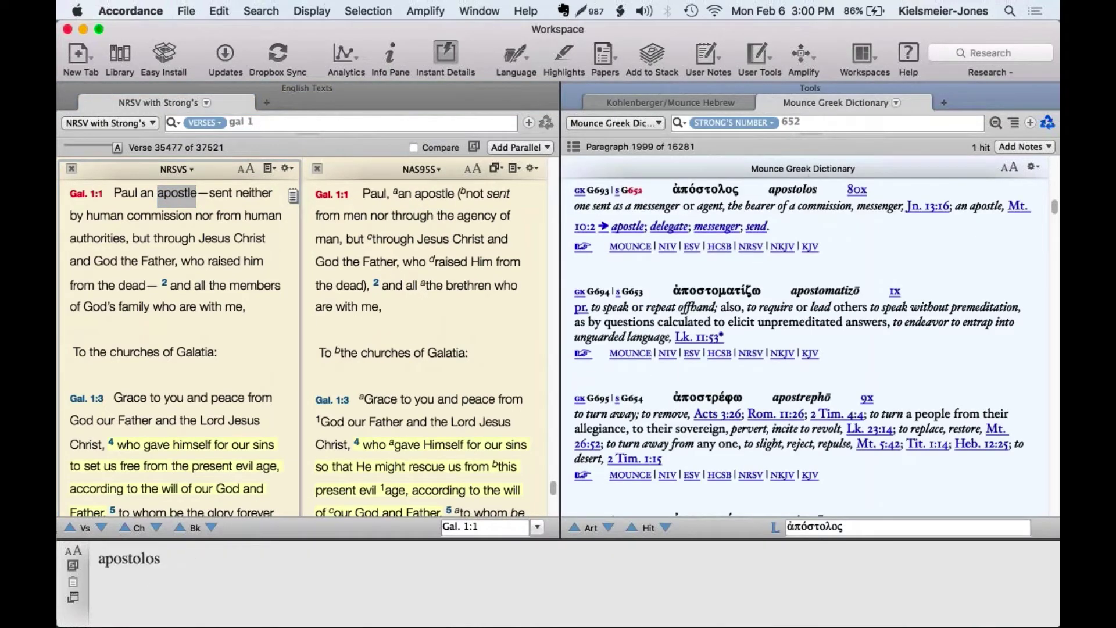
- Select "messenger" in the Mounce Greek Dictionary entry and check the English triple-click default in the Amplify preferences
double_click(662, 207)
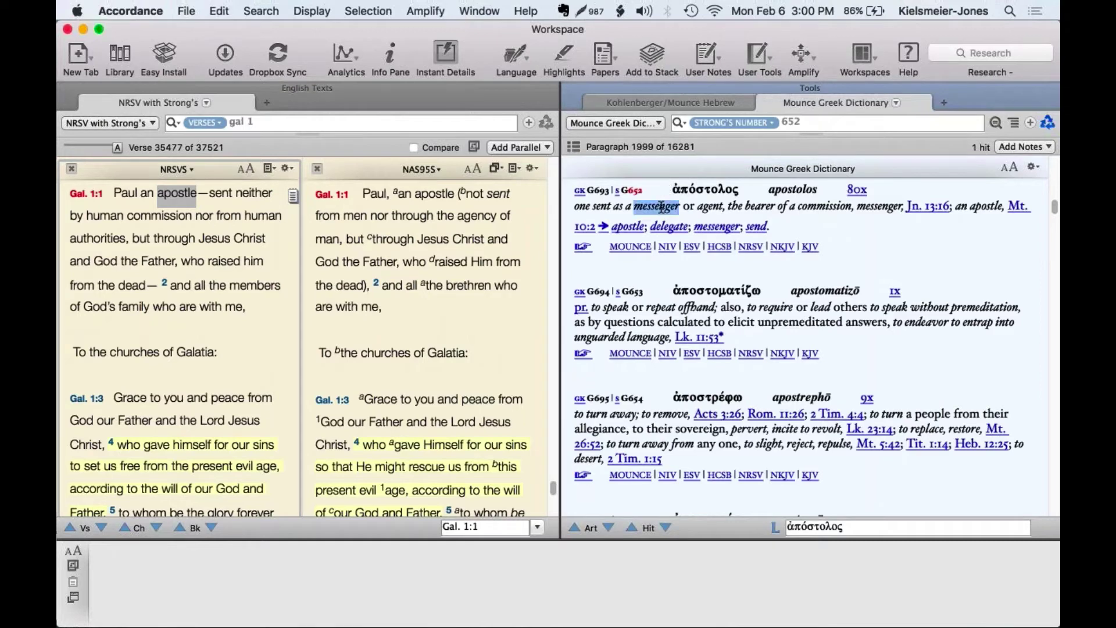
left_click(661, 207)
left_click(894, 100)
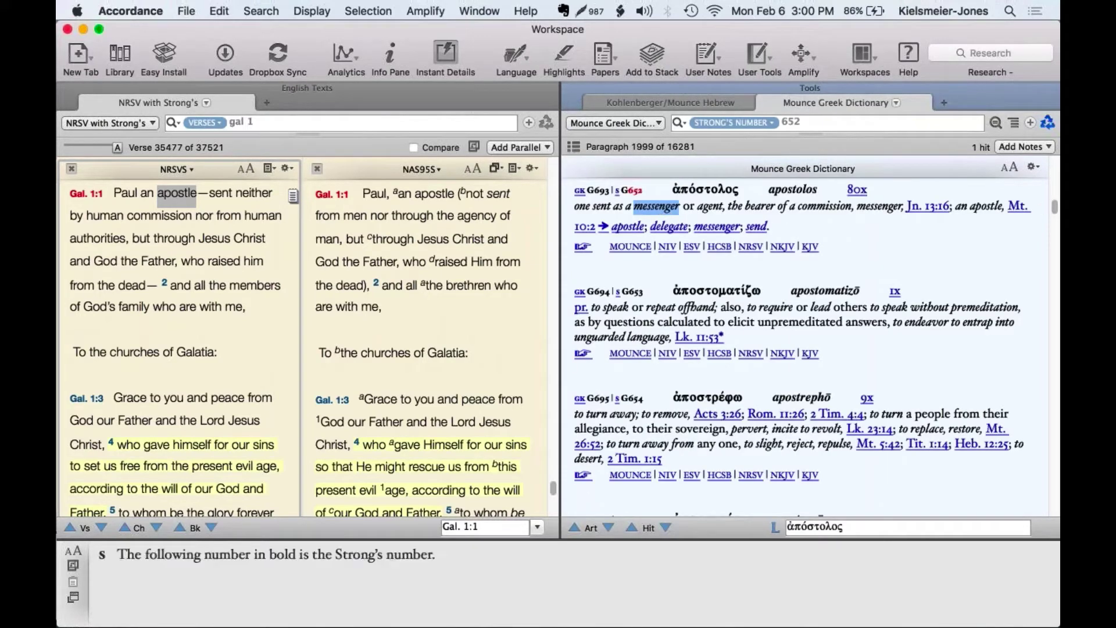
left_click(131, 11)
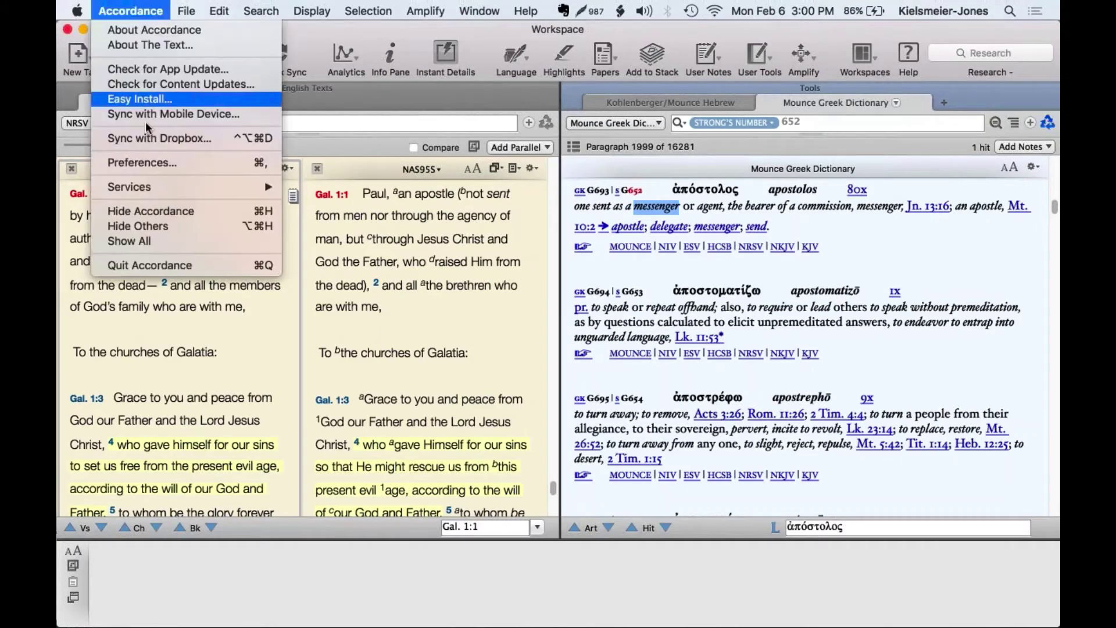
left_click(155, 155)
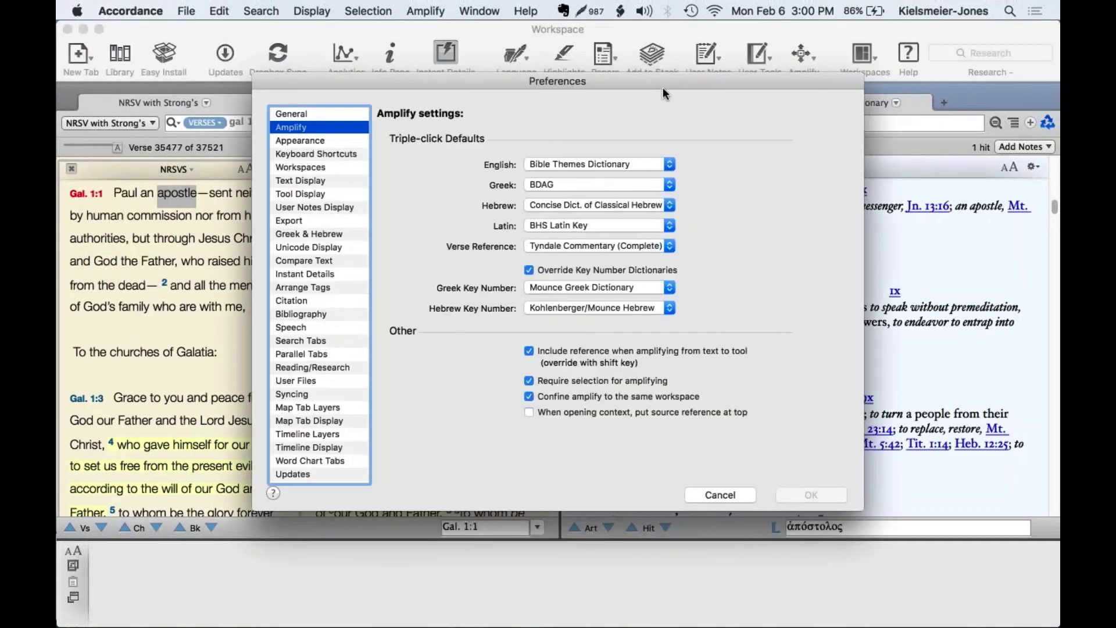
left_click_drag(662, 88, 653, 277)
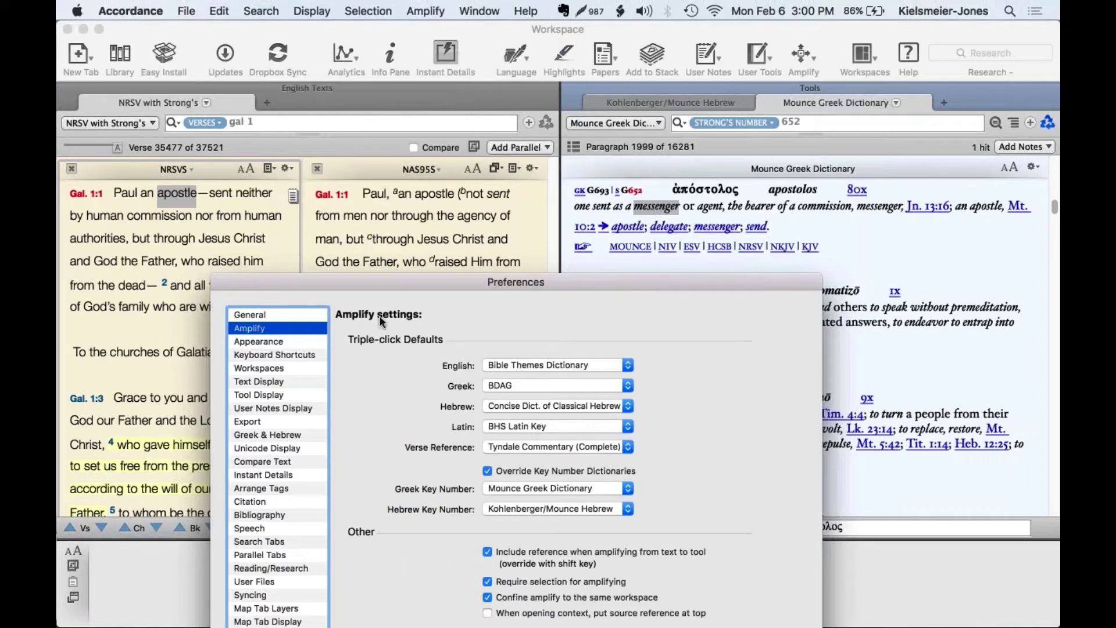
left_click_drag(360, 282, 287, 64)
left_click(593, 469)
- Look up "messenger" in the Bible Themes Dictionary and open its linked article 5408 to read the definition
double_click(657, 207)
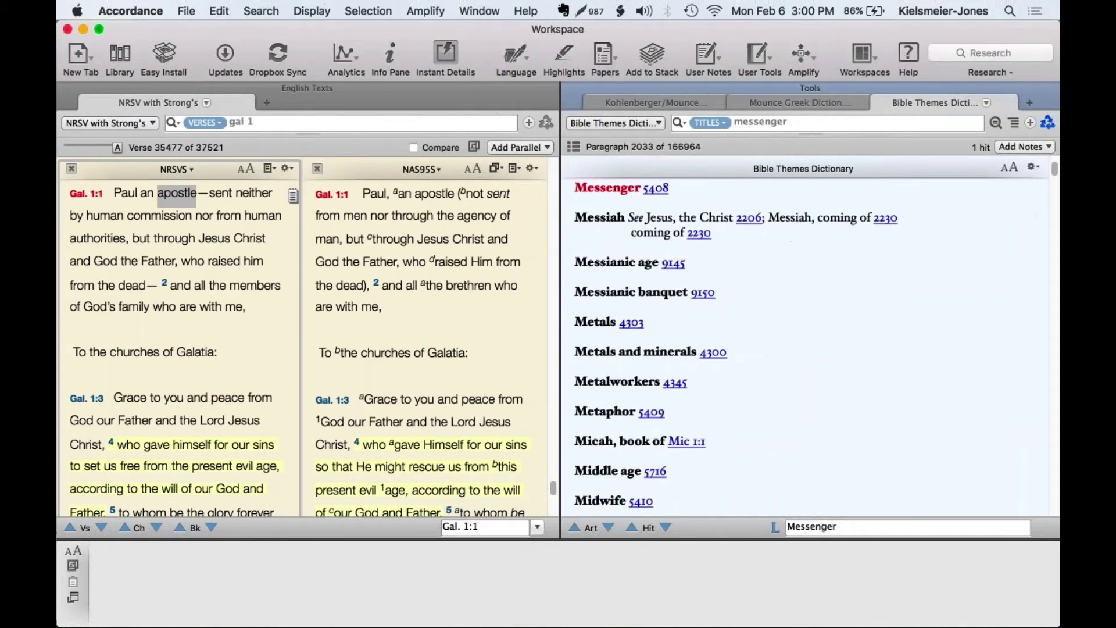
mouse_move(648, 189)
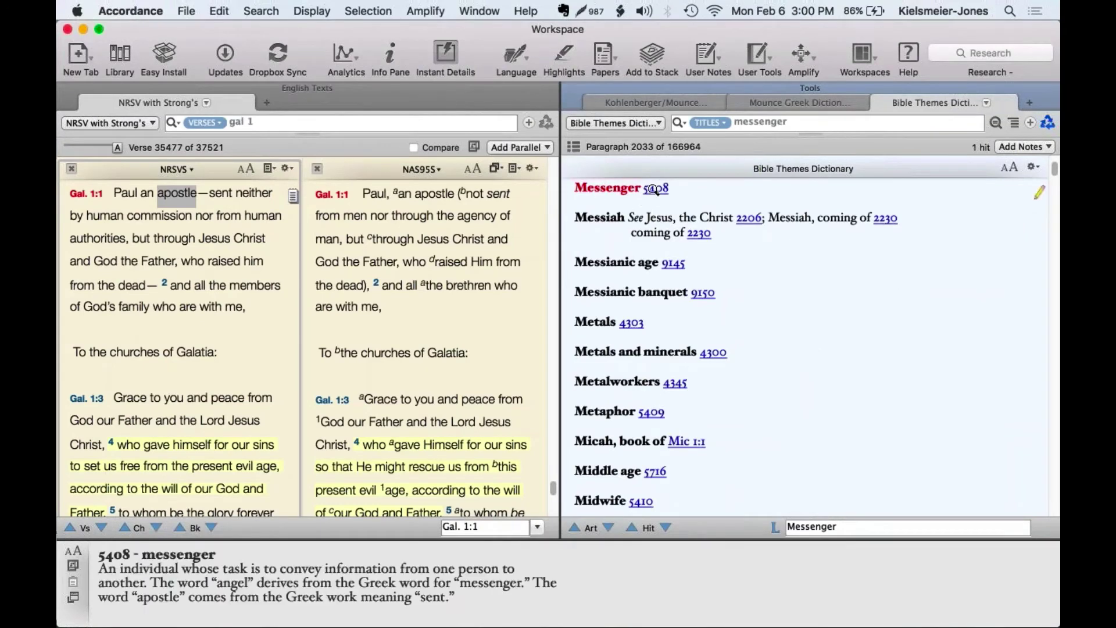
left_click(656, 189)
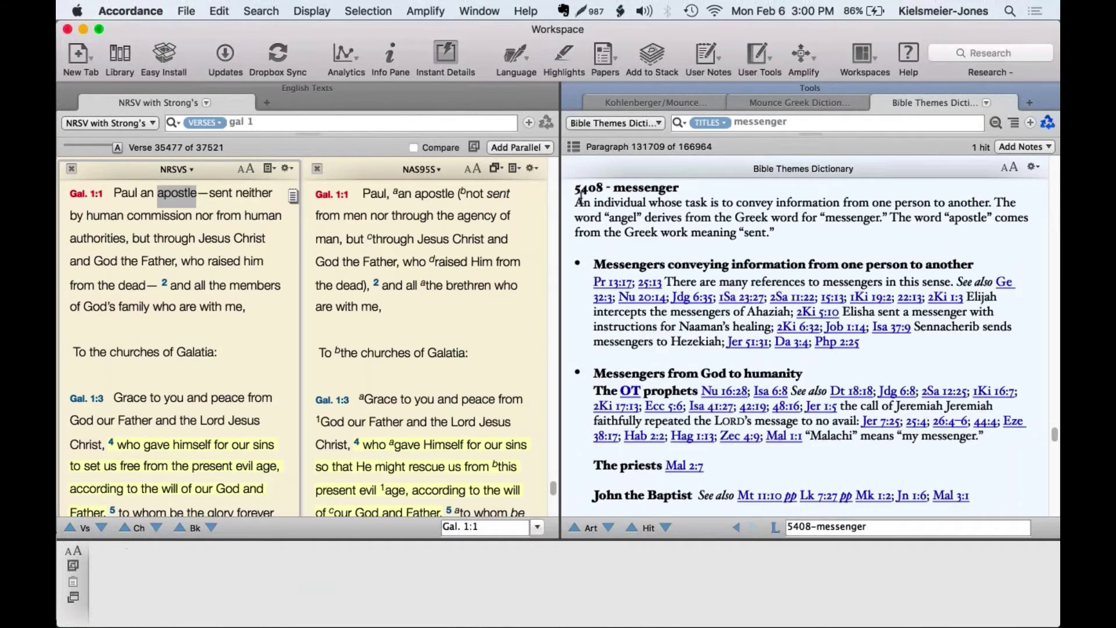
left_click_drag(574, 203, 643, 296)
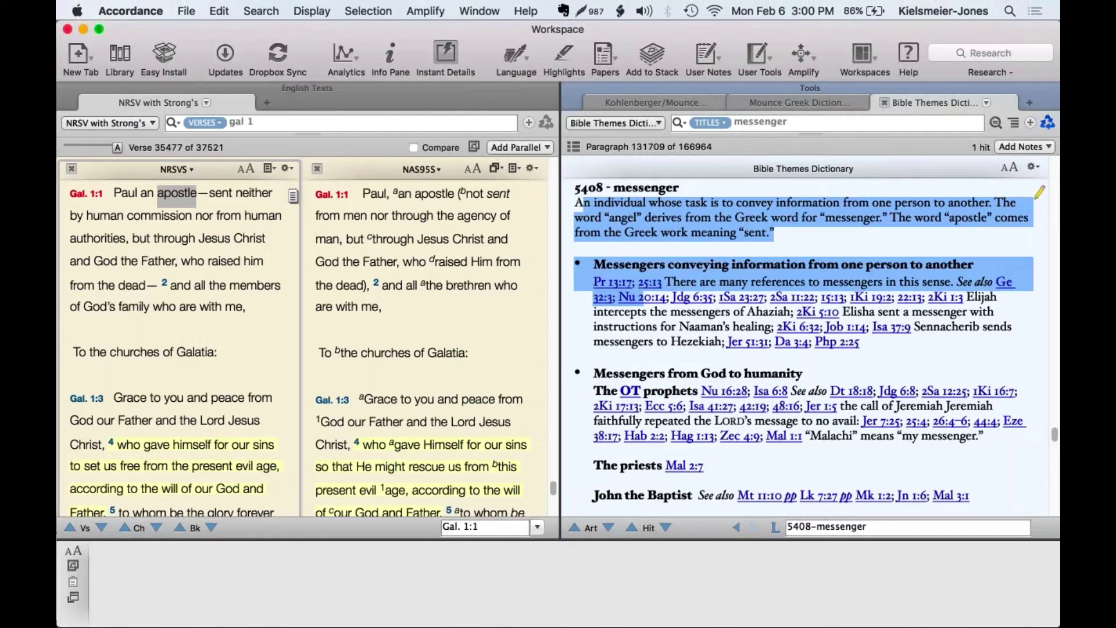
- Move the Bible Themes Dictionary into its own pane below the Mounce Greek Dictionary
left_click_drag(943, 102, 760, 461)
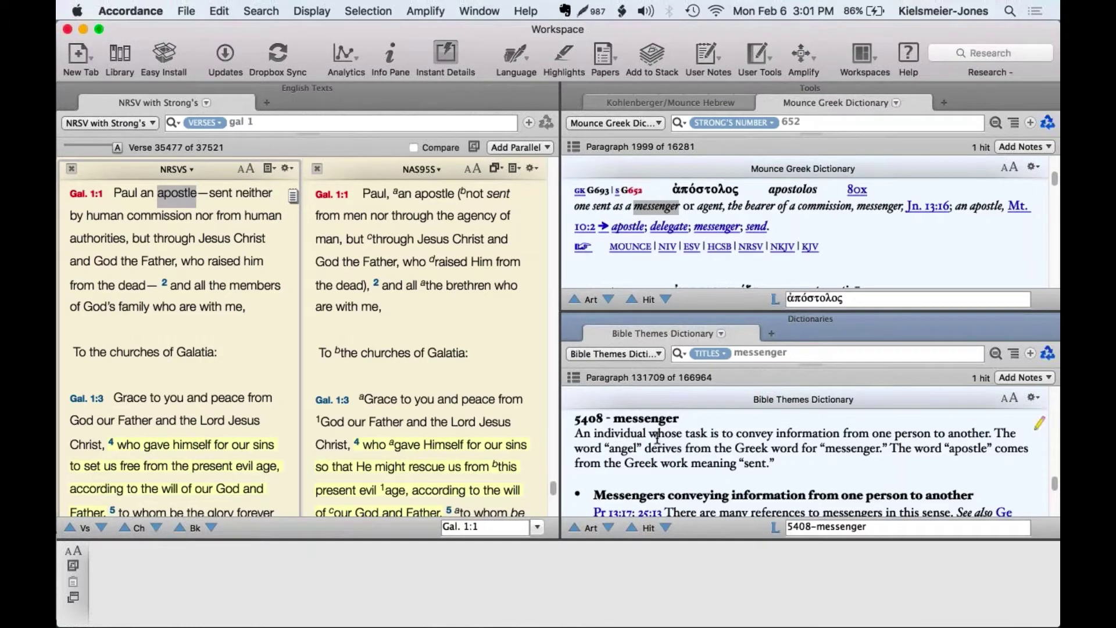
key("super+Tab")
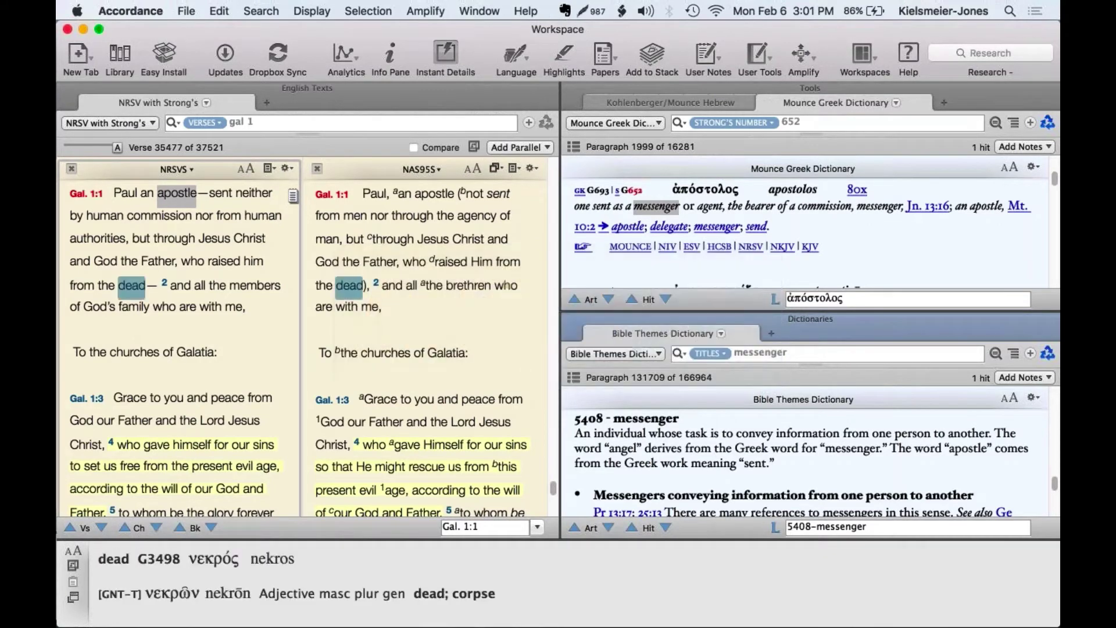
- Browse the dictionaries offered as the English triple-click default, view the Appearance preferences, and leave the preferences without changes
left_click(130, 10)
left_click(164, 158)
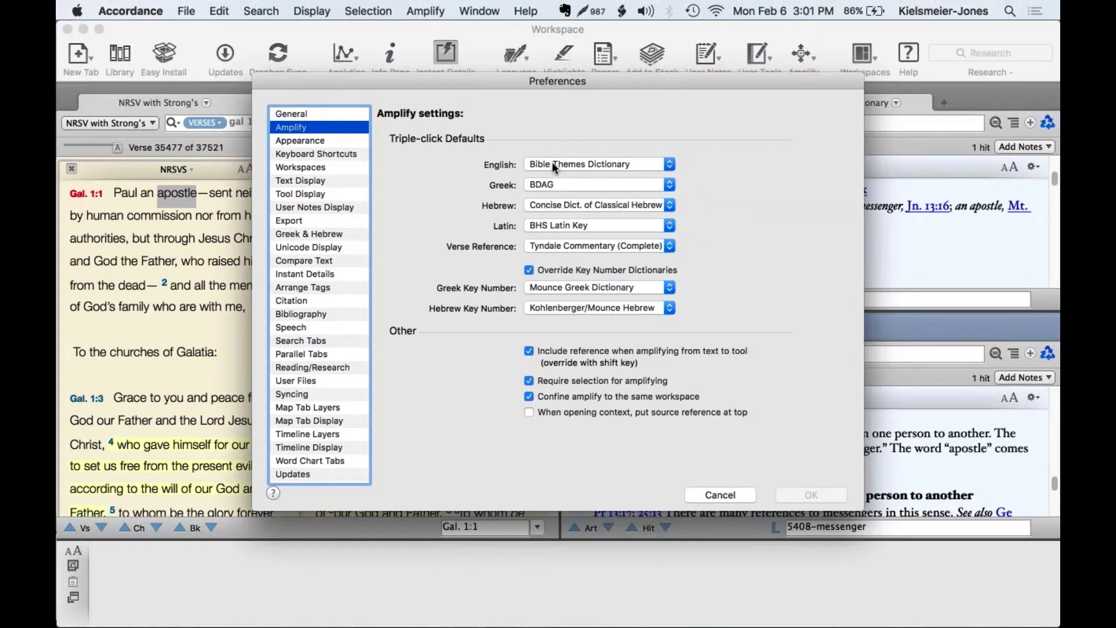
left_click(552, 164)
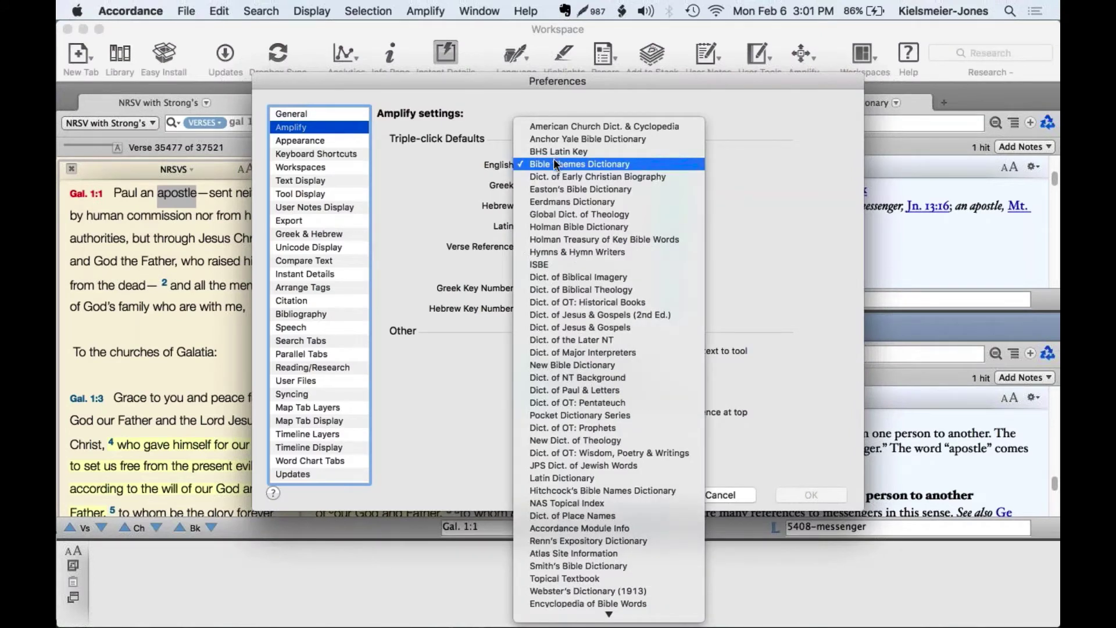
left_click(553, 164)
left_click(585, 165)
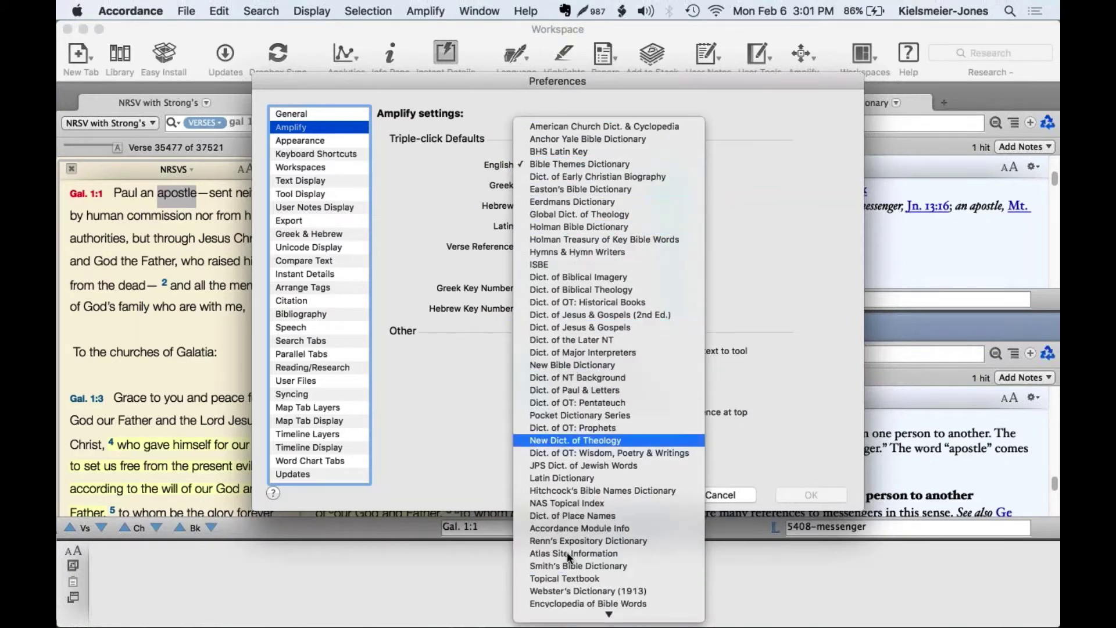
mouse_move(595, 621)
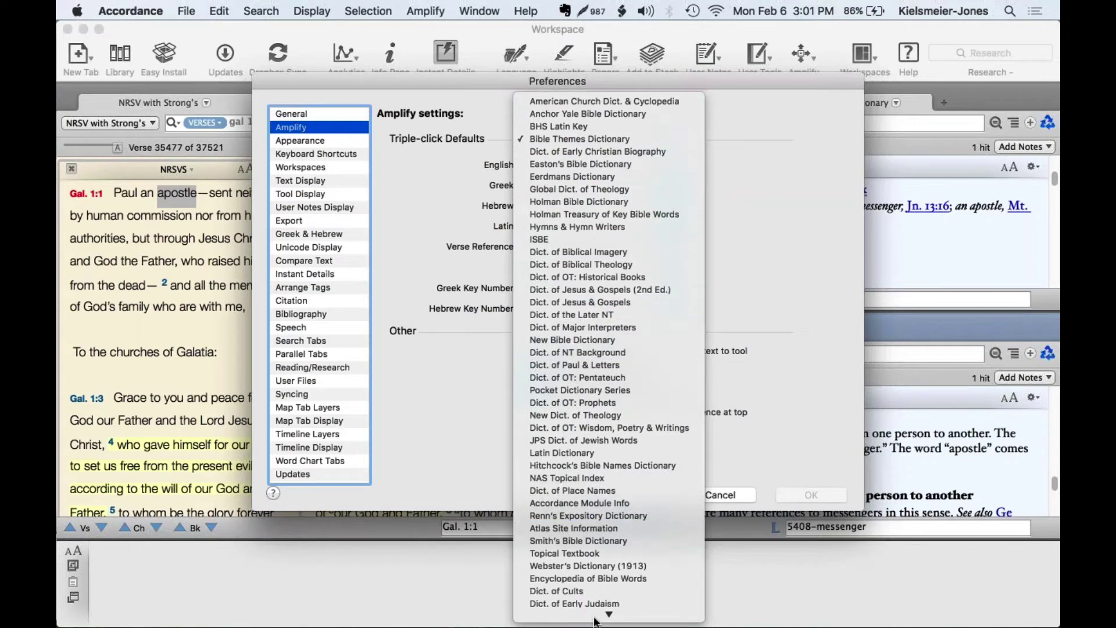
left_click(434, 180)
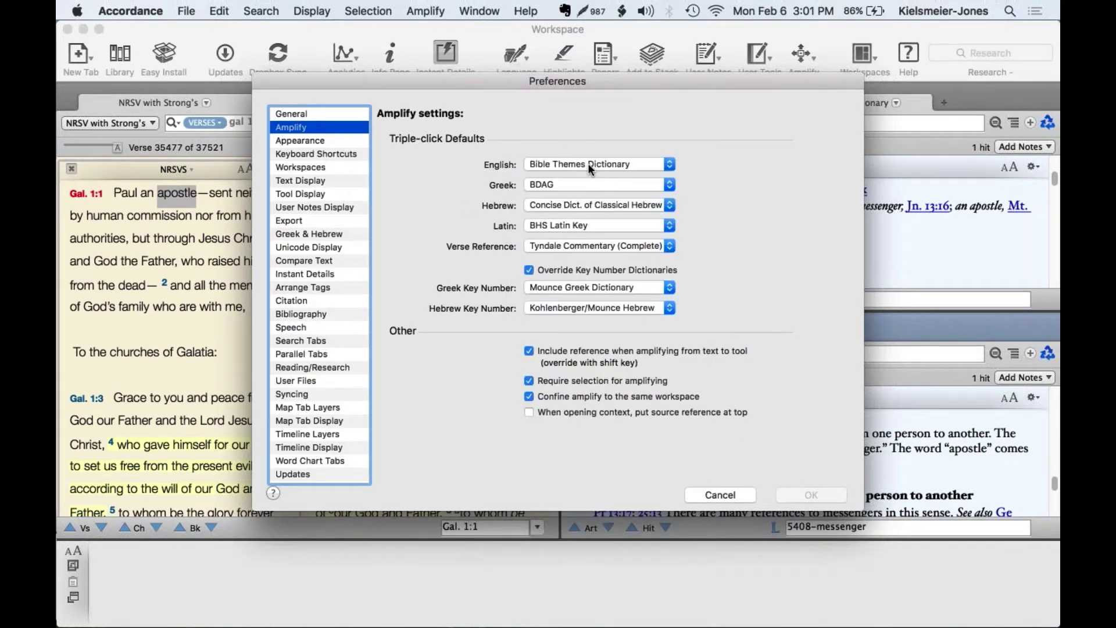
left_click(338, 140)
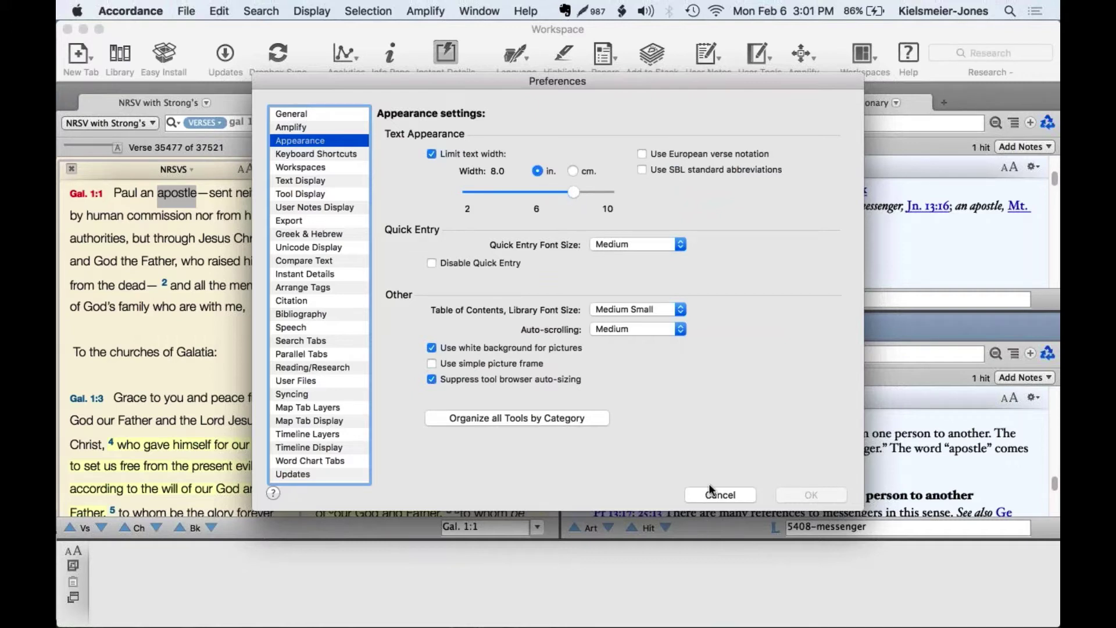
left_click(712, 498)
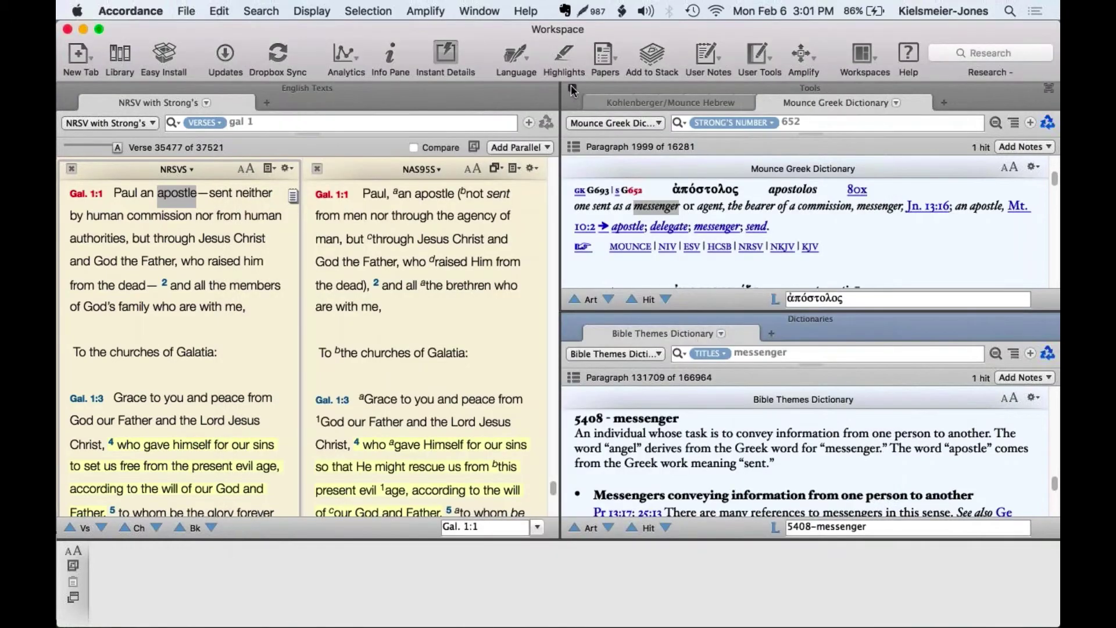
- Close both dictionary panes and the parallel NASB pane, leaving only the NRSV text at Gal. 1:1
left_click(570, 89)
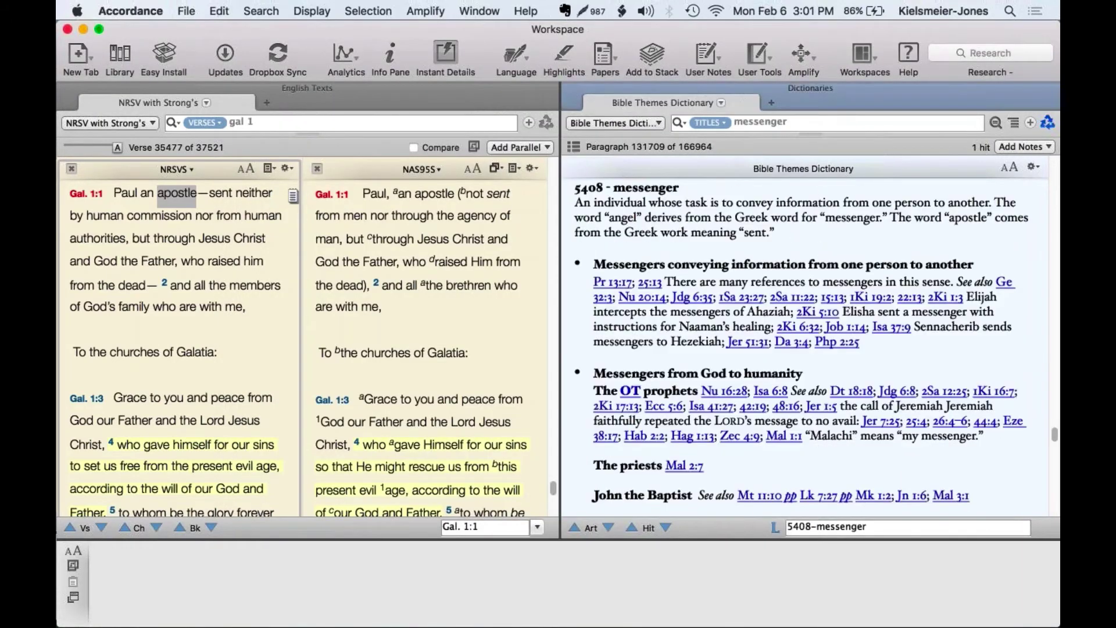
left_click(569, 88)
left_click(569, 168)
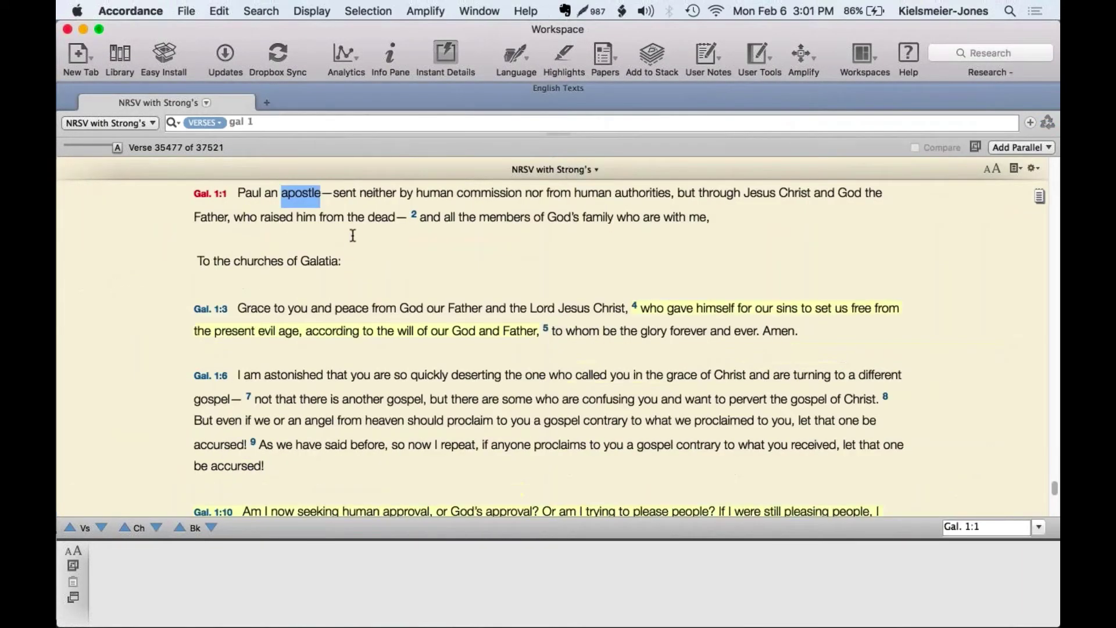
- Widen the text width limit to 10.0 in. in the Appearance preferences and check how the NRSV text fills the pane
left_click(152, 10)
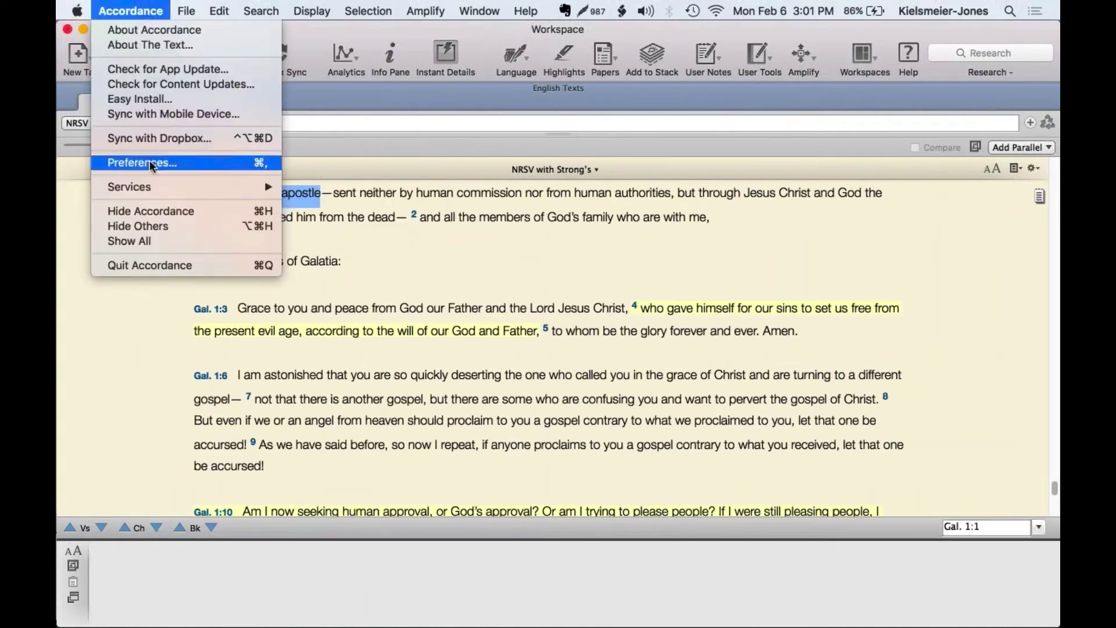
left_click(149, 160)
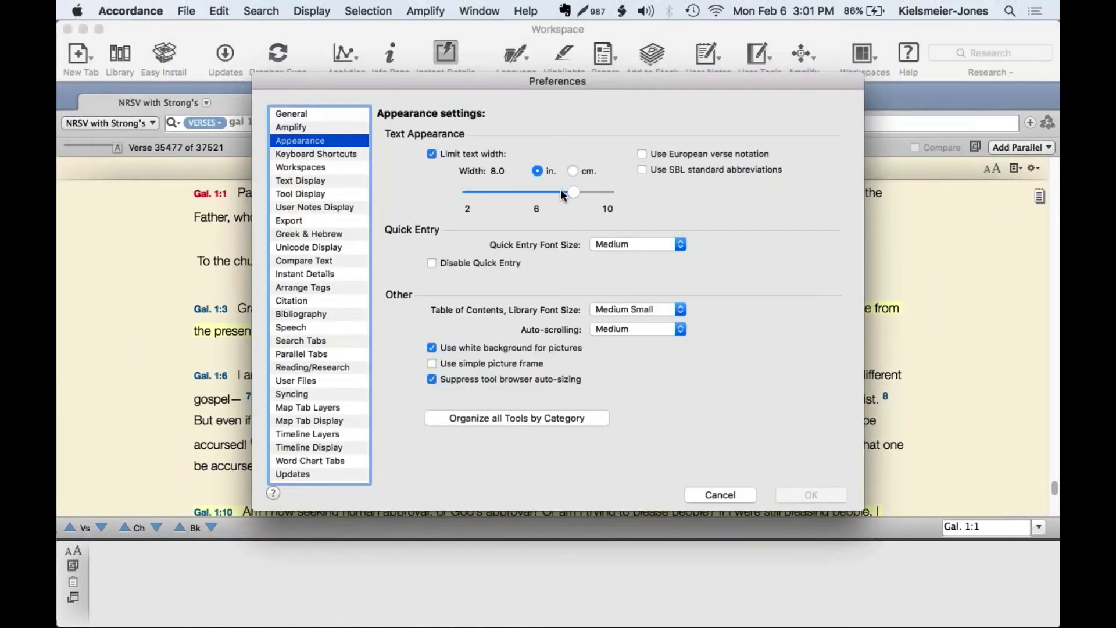
left_click_drag(572, 192, 664, 194)
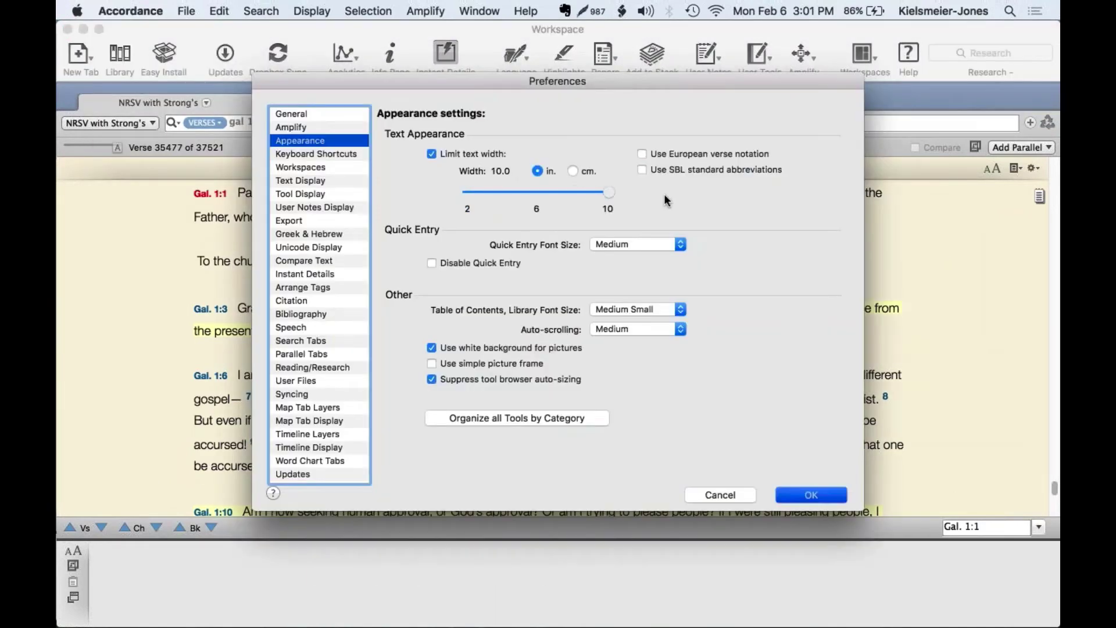
left_click(808, 495)
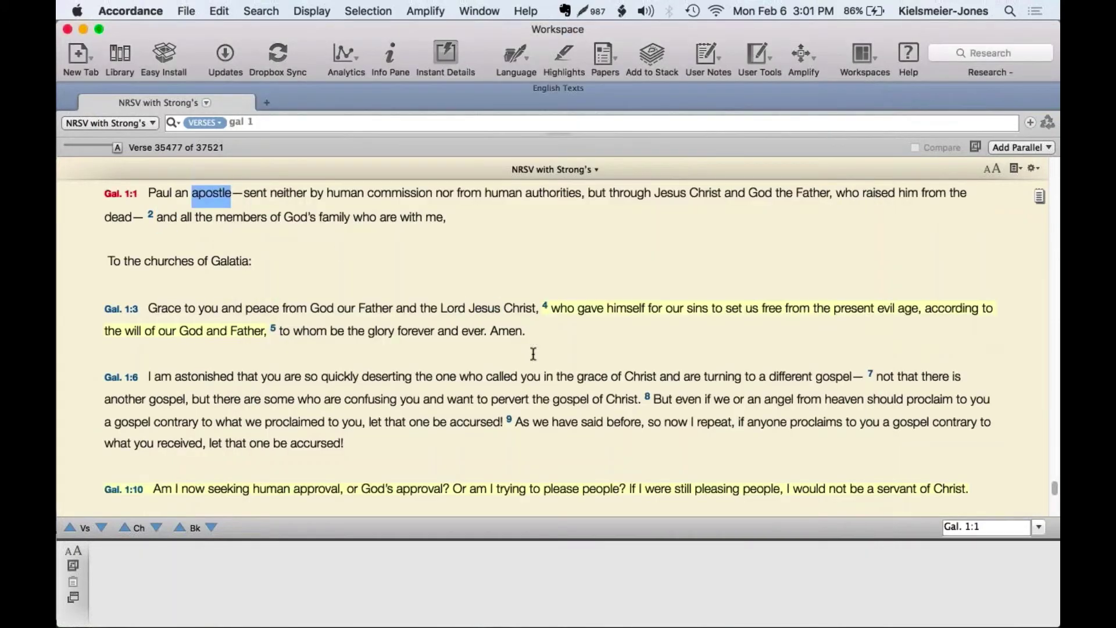
scroll(533, 354, "down", 3)
scroll(533, 354, "down", 4)
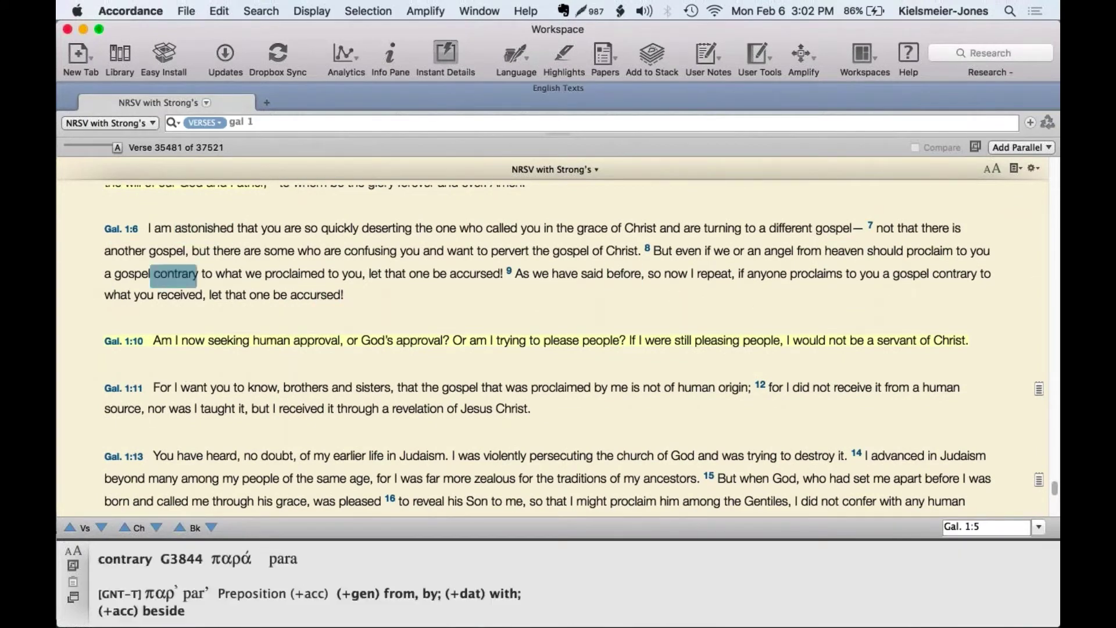
- Set the text width limit in the Appearance preferences back to 8.0 in
left_click(130, 10)
left_click(138, 163)
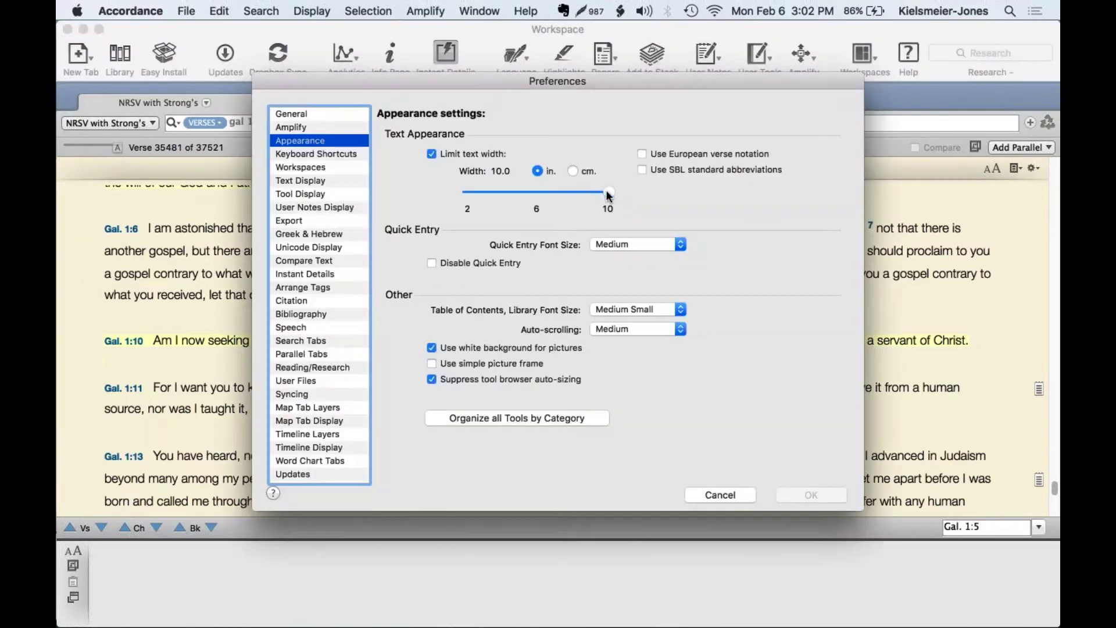
left_click_drag(612, 192, 573, 200)
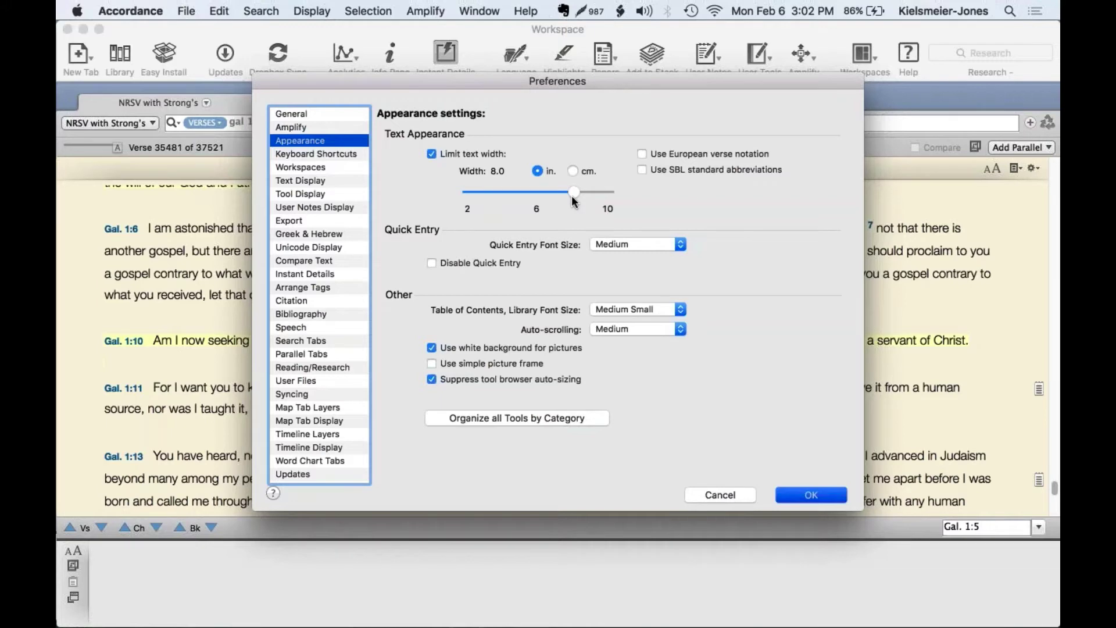
left_click(808, 497)
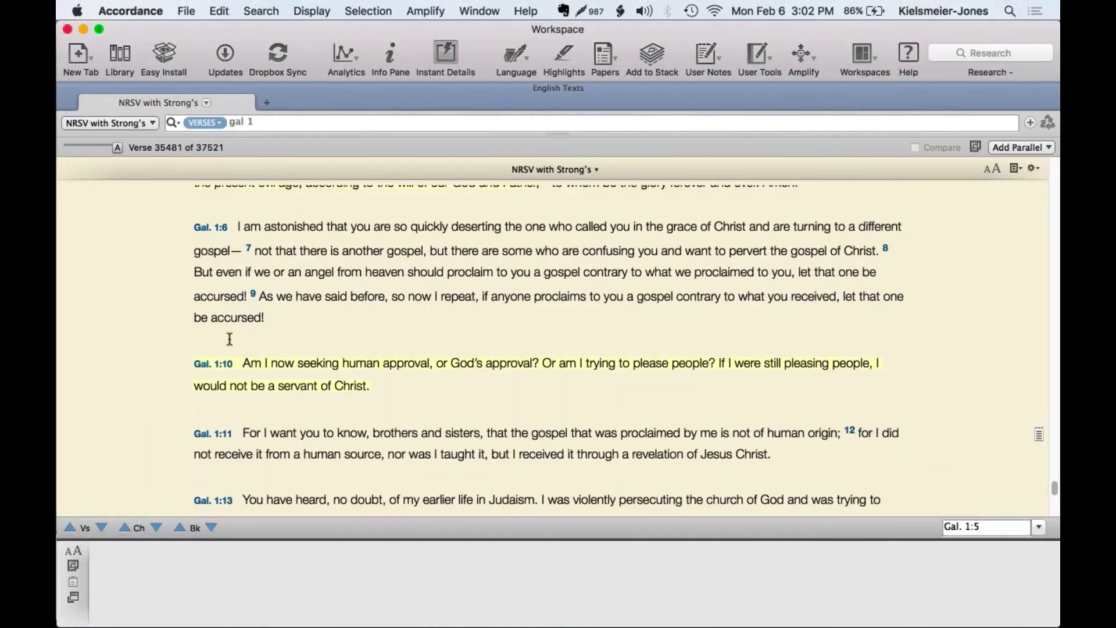
left_click(111, 11)
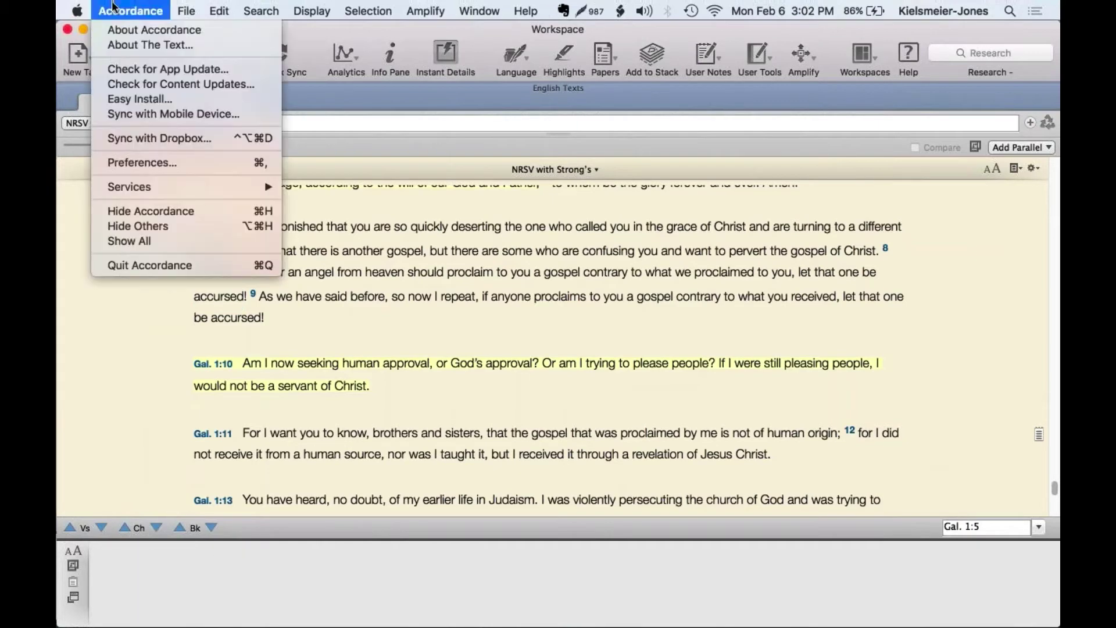
left_click(128, 163)
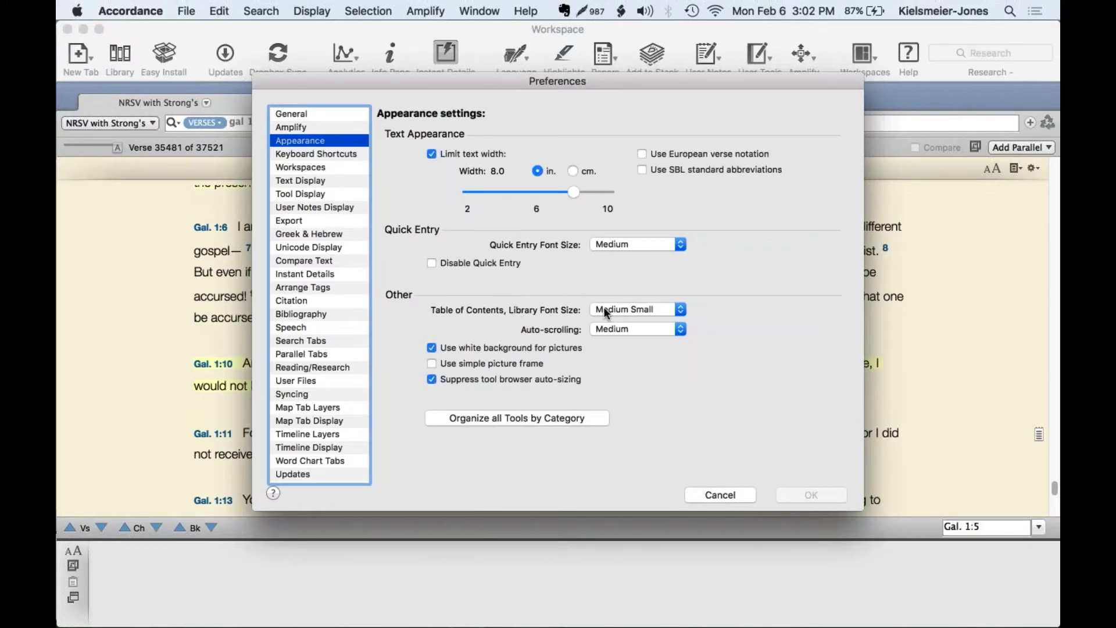
left_click(719, 494)
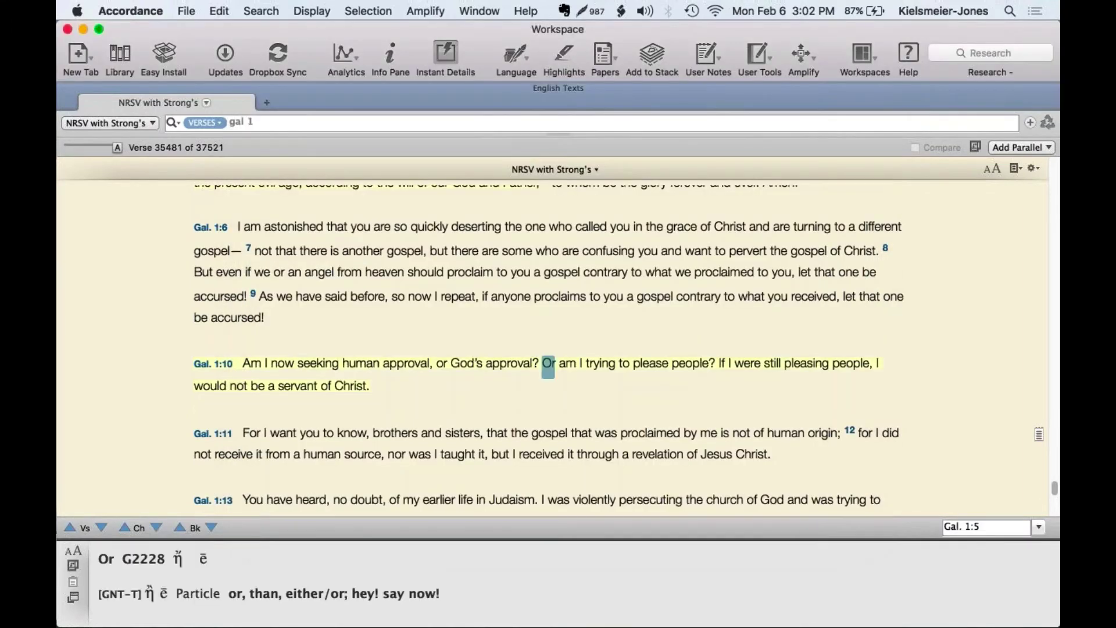
- Show the Library and set the Table of Contents, Library Font Size to Medium Large in the Appearance preferences
key("F4")
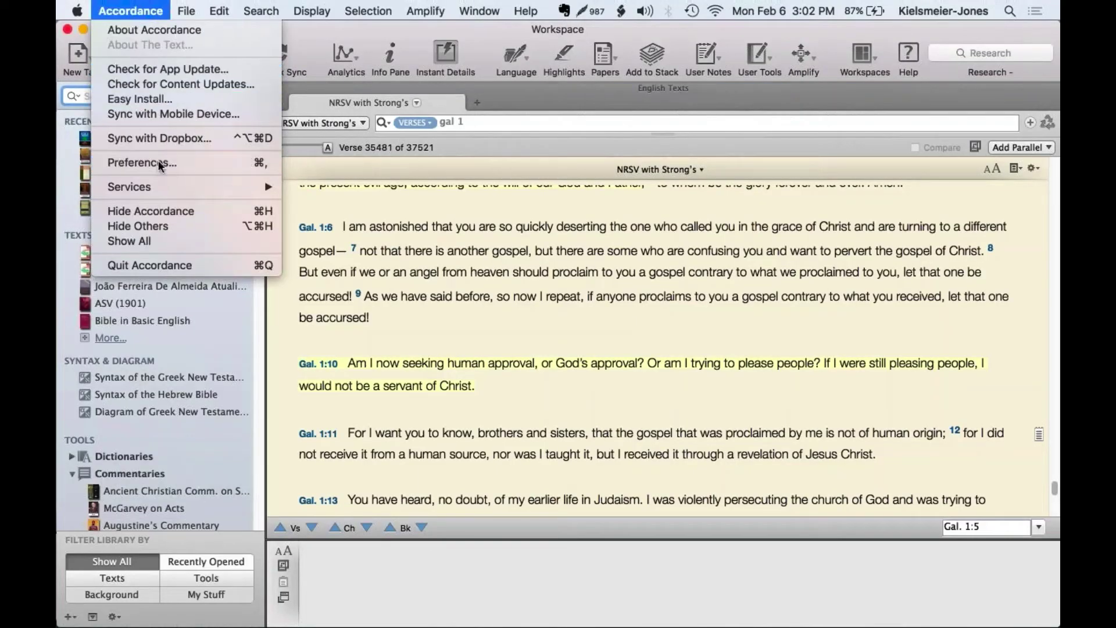
left_click(142, 163)
left_click(632, 310)
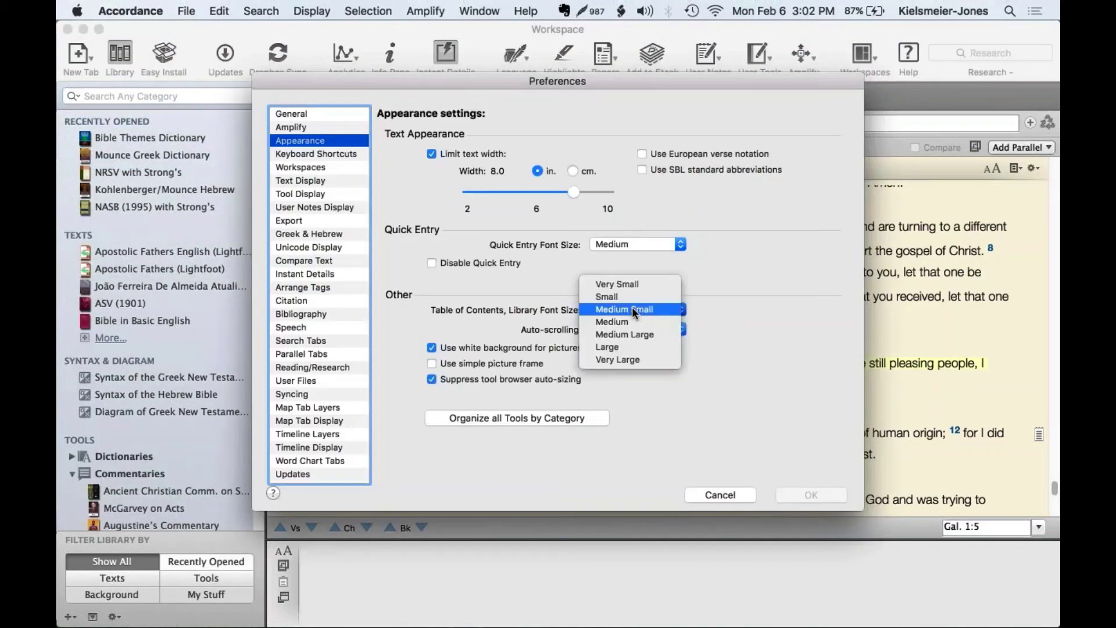
left_click(636, 335)
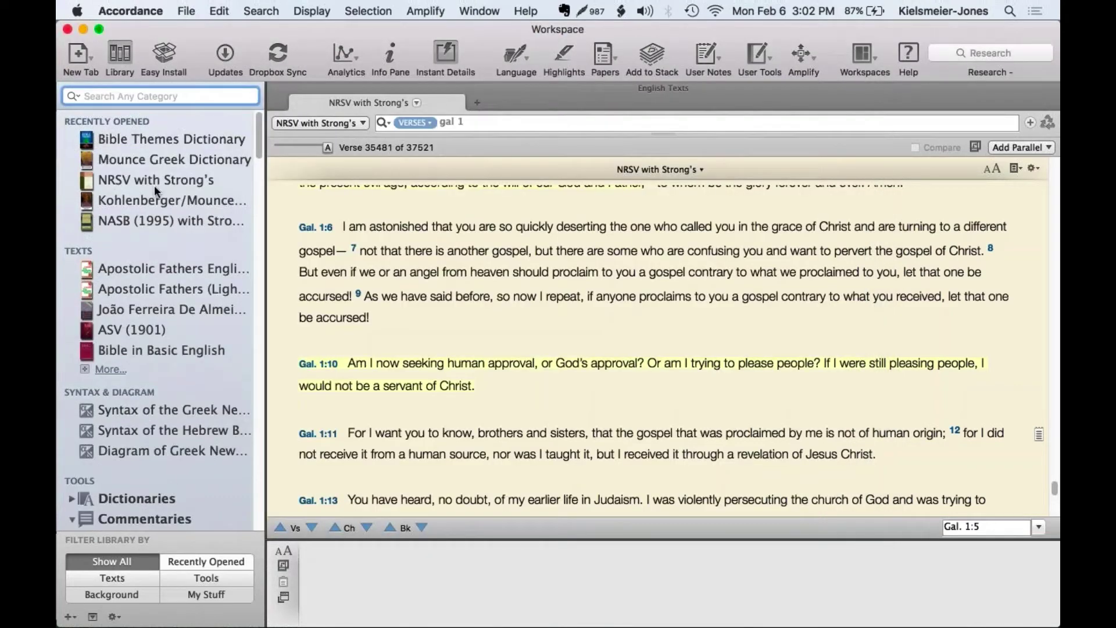
- Review the remaining Appearance preferences and leave them without changes
left_click(130, 11)
left_click(144, 163)
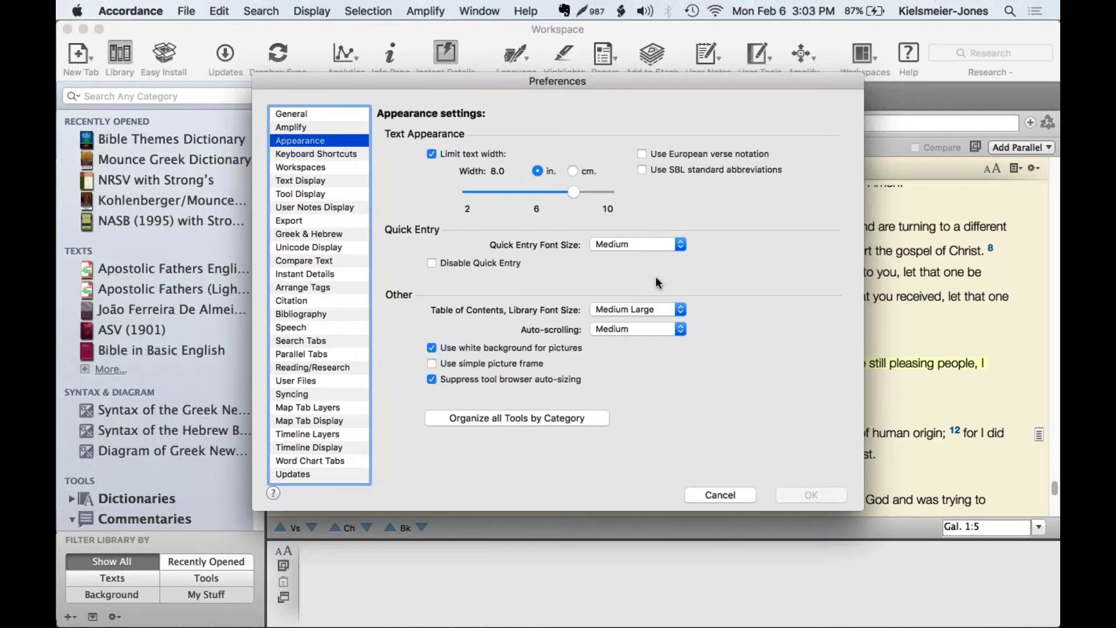
left_click(700, 494)
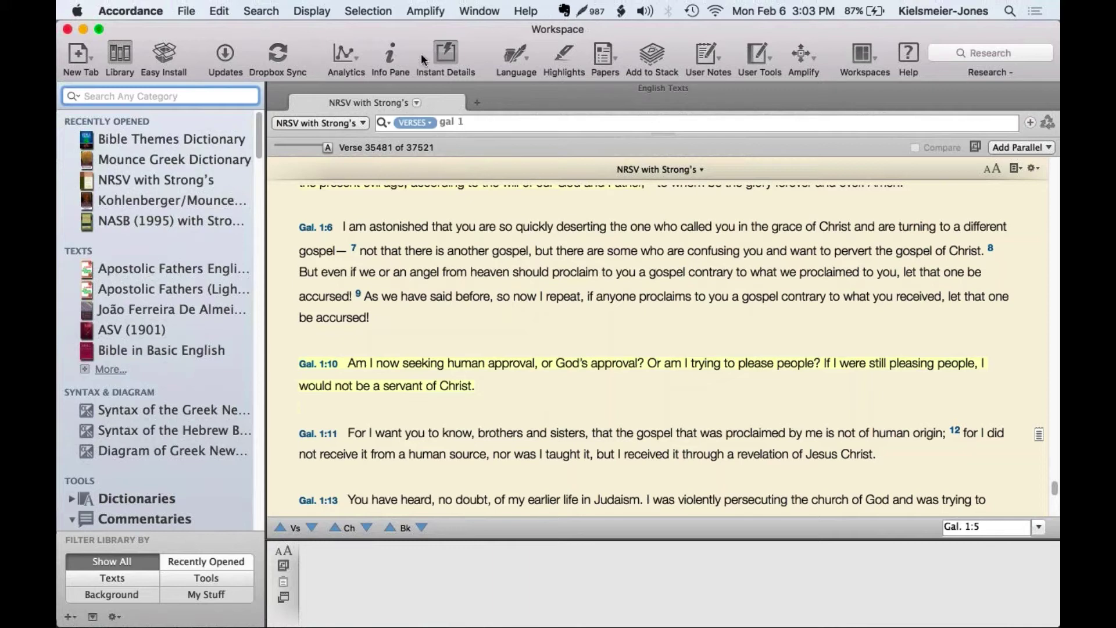
- Show and hide the Info Pane beside the NRSV text, add it again as a parallel pane, and close it
left_click(435, 213)
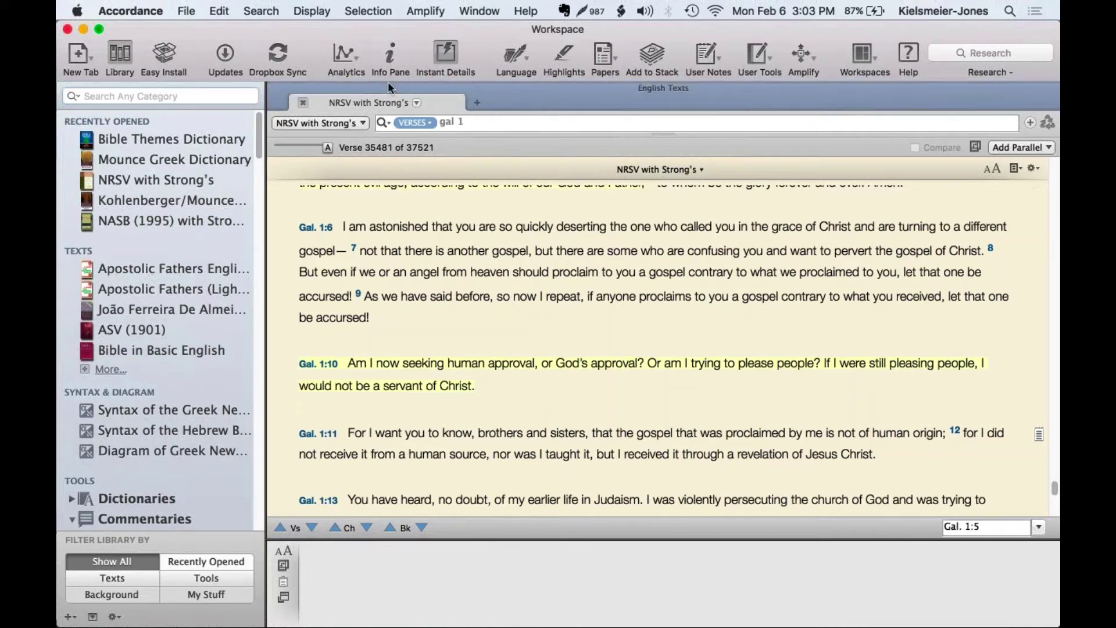
left_click(389, 56)
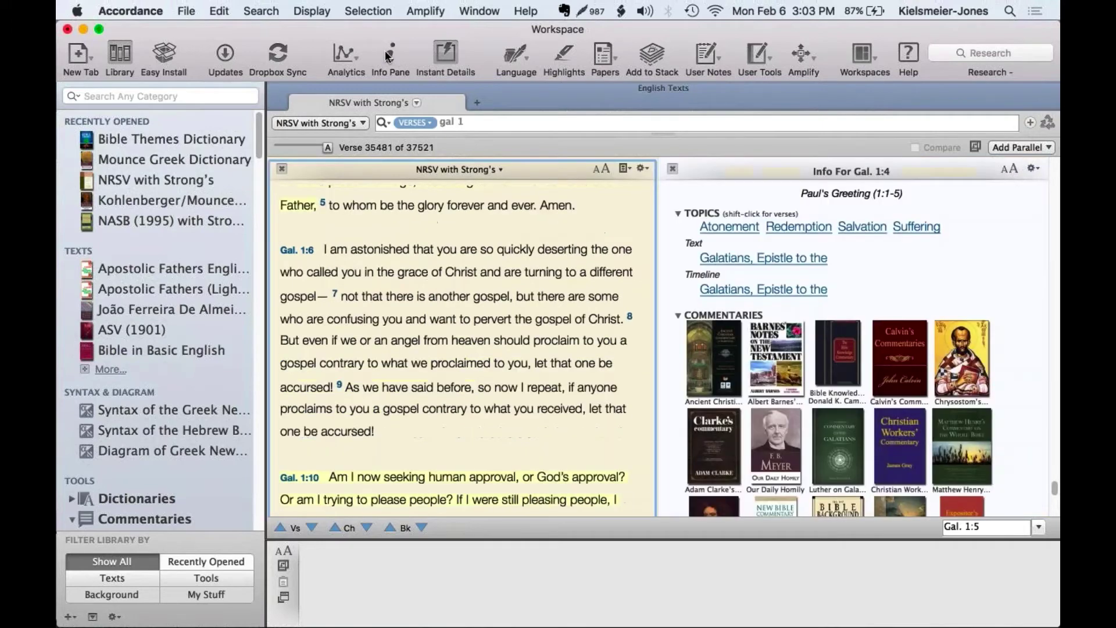
left_click(389, 56)
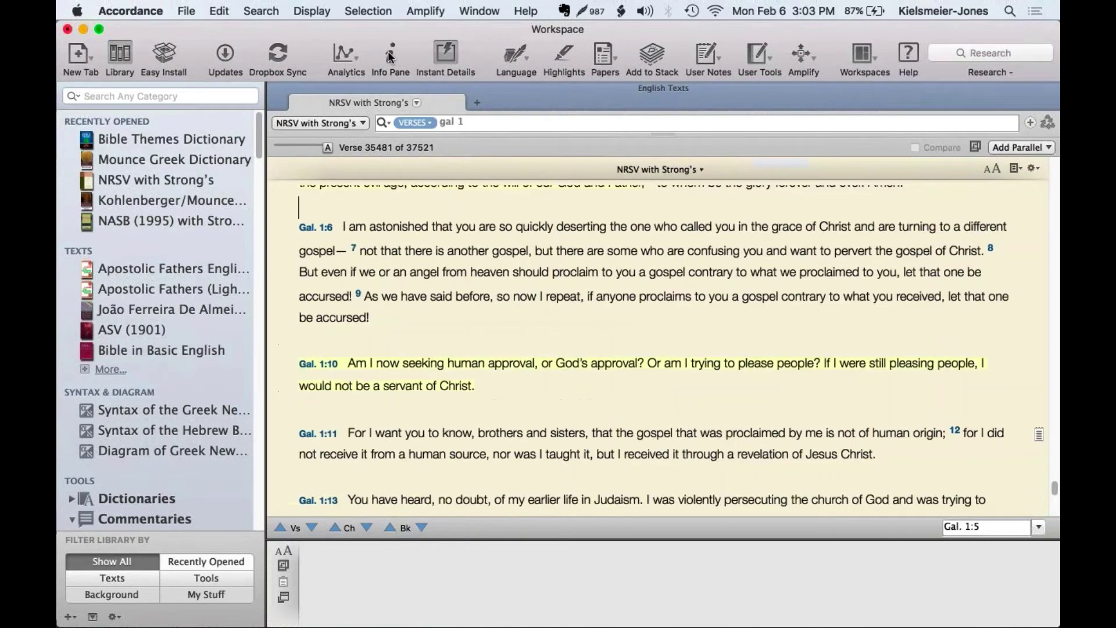
left_click(1024, 149)
left_click(943, 165)
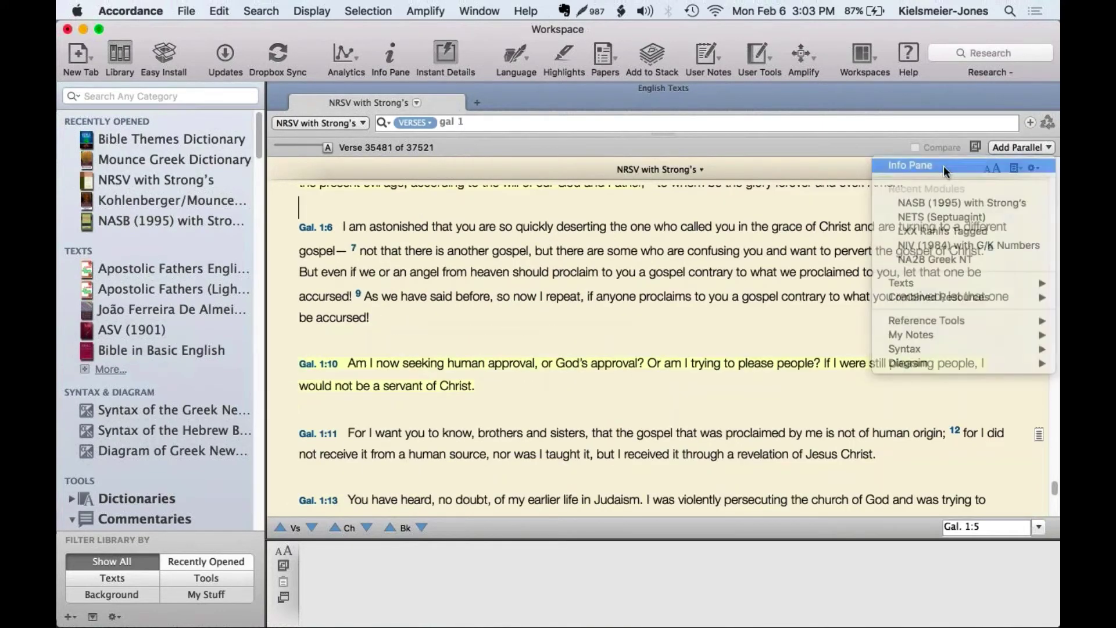
left_click(673, 169)
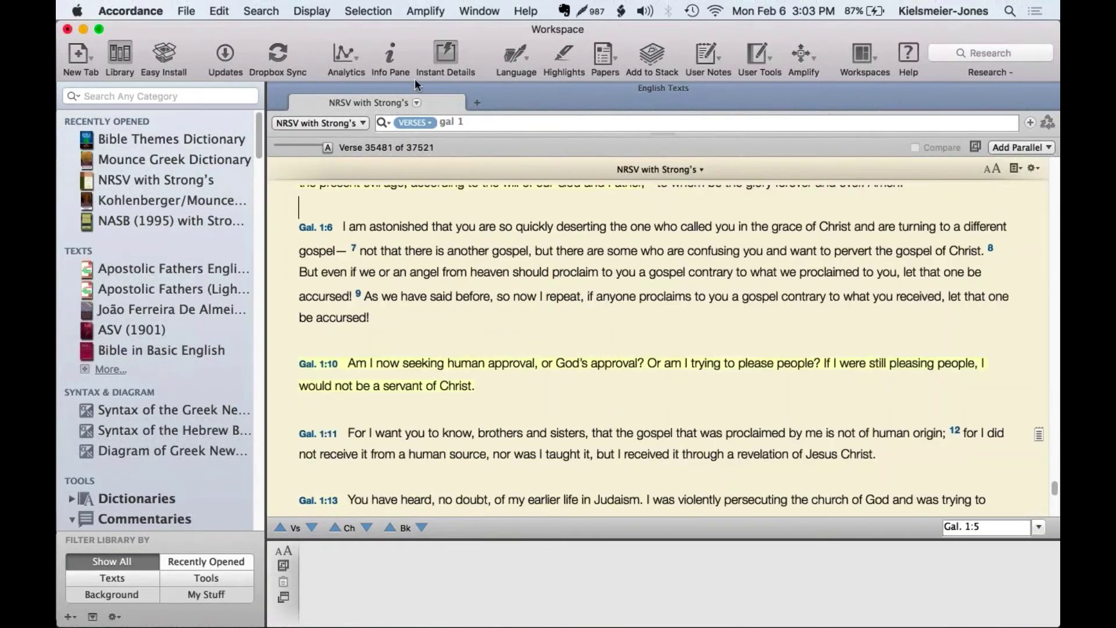
- Look over the Analytics options and the Easy Install window, closing each without making a selection
left_click(353, 56)
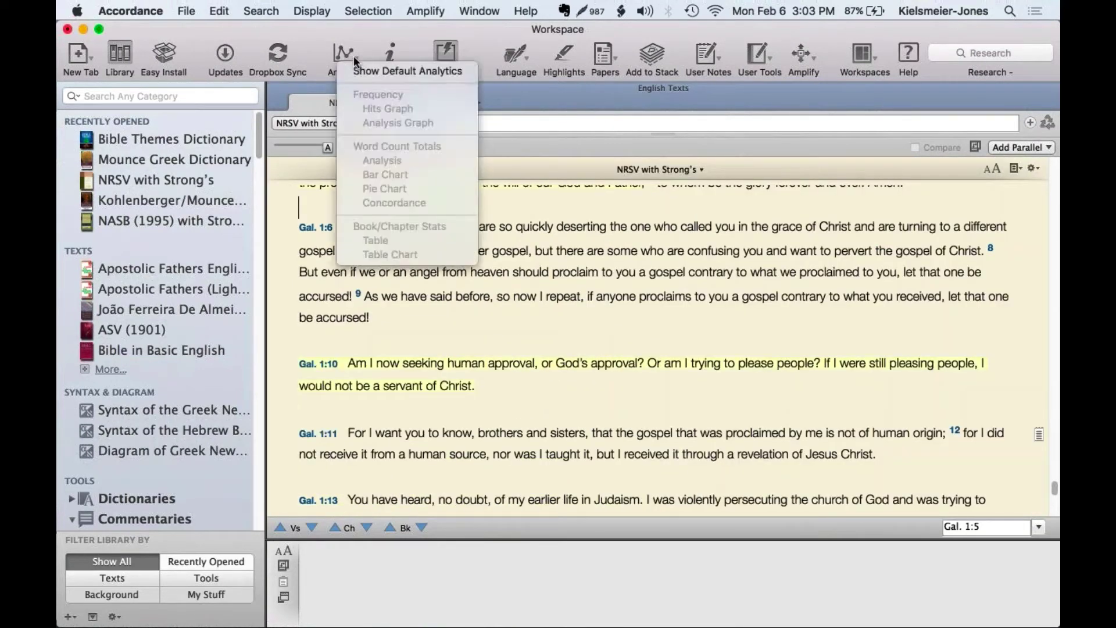
left_click(302, 32)
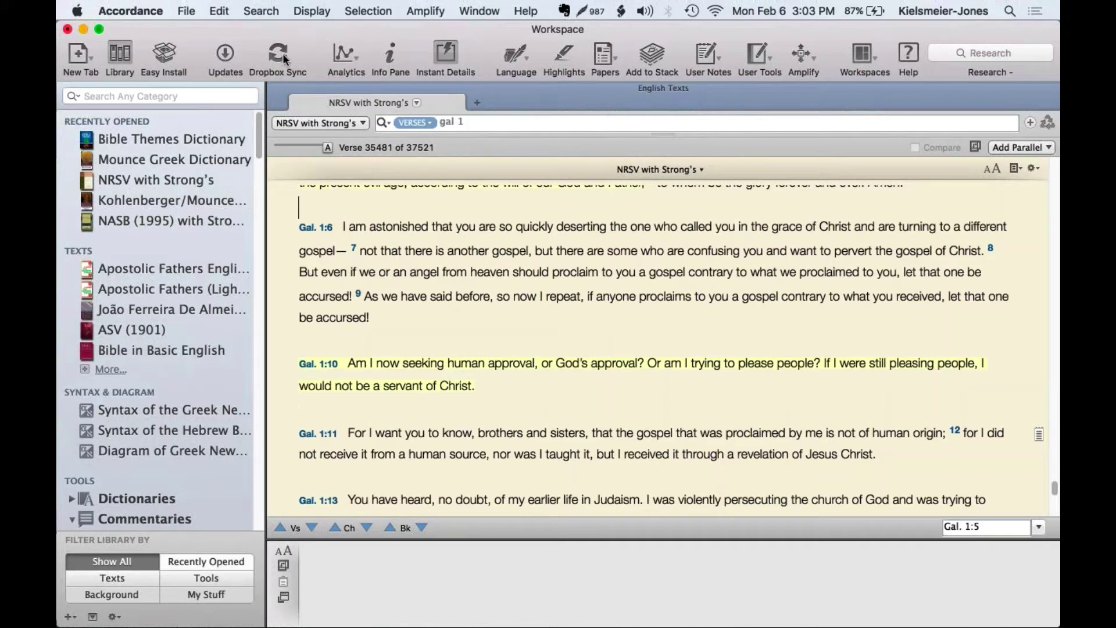
left_click(164, 53)
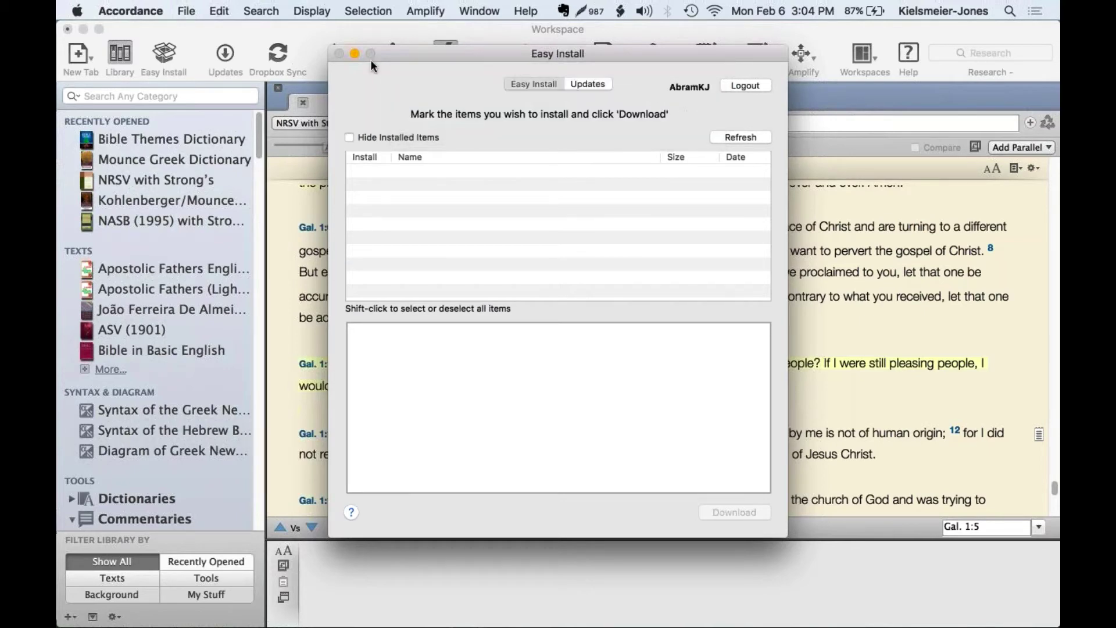
left_click(339, 54)
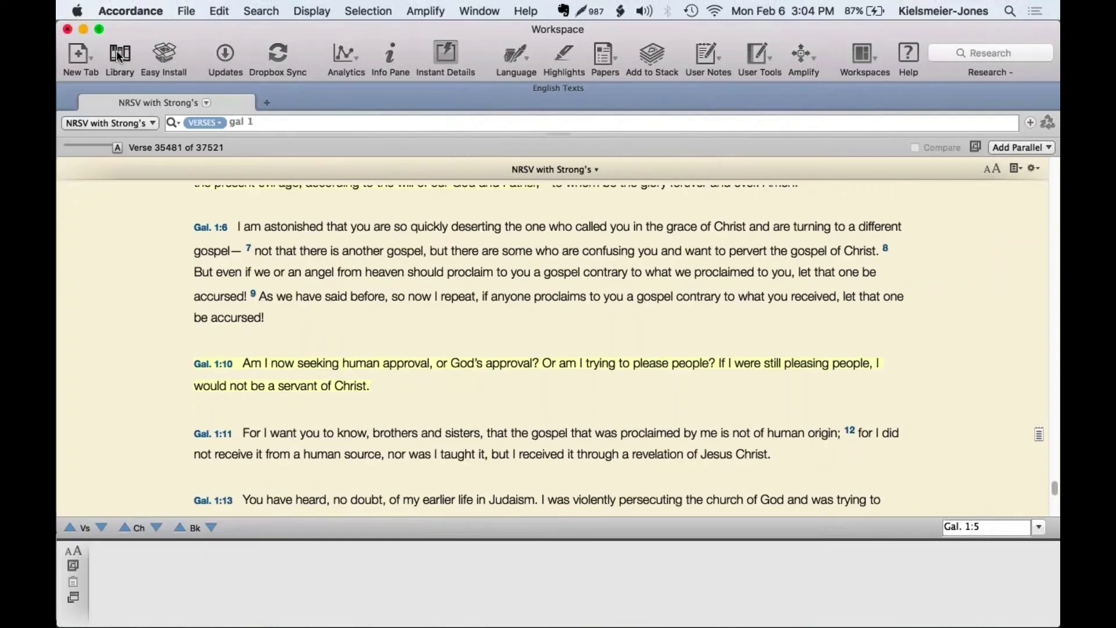
- Hide the Library and show it again beside the NRSV text
left_click(118, 56)
left_click(119, 56)
left_click(118, 56)
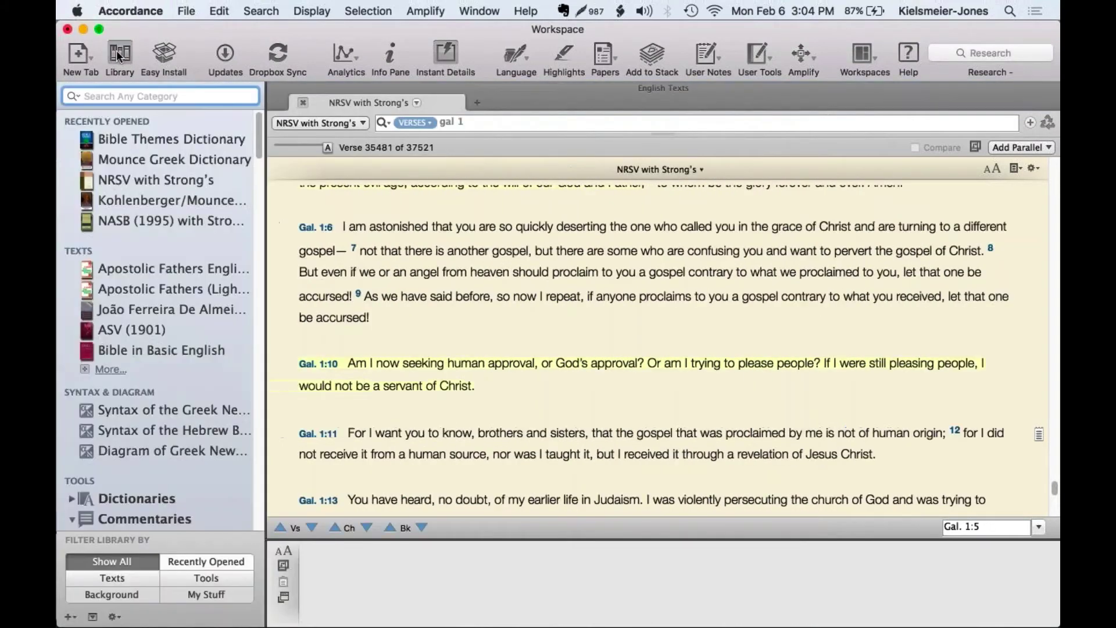
- Toggle the Library panel and leave it hidden so the NRSV with Strong's text fills the workspace width
left_click(479, 12)
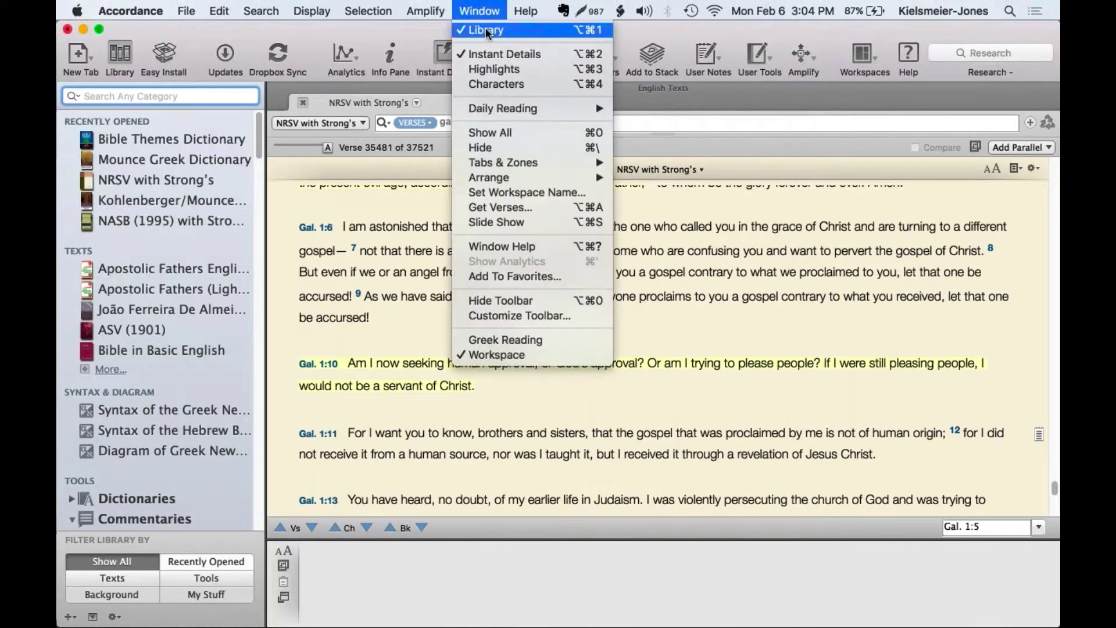
left_click(486, 30)
left_click(483, 11)
left_click(486, 31)
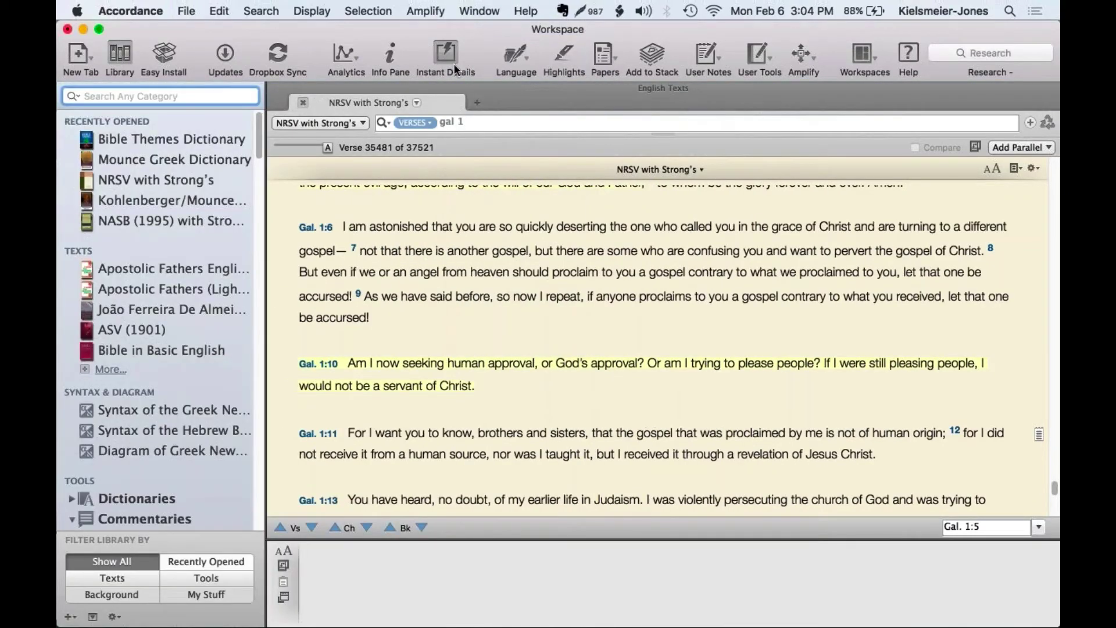
left_click(124, 54)
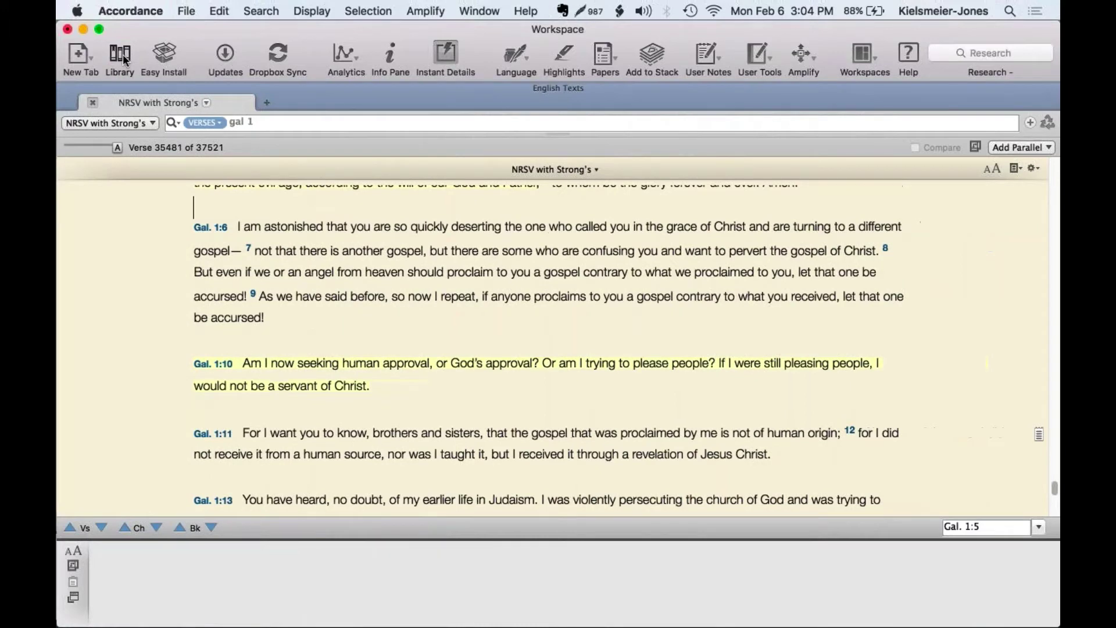
left_click(123, 54)
left_click(123, 54)
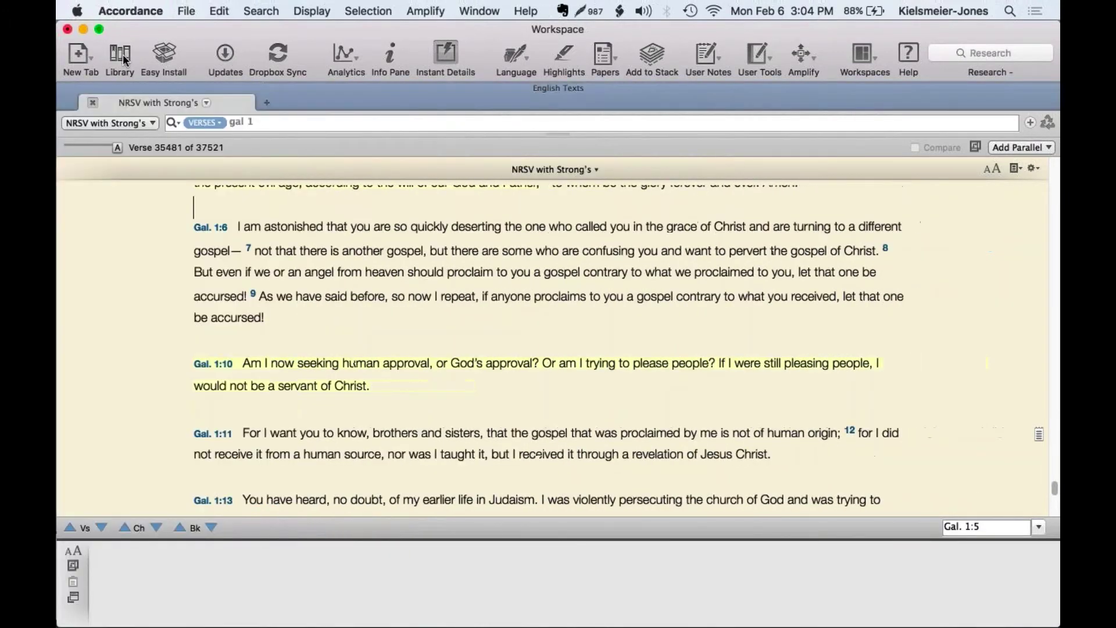
left_click(79, 54)
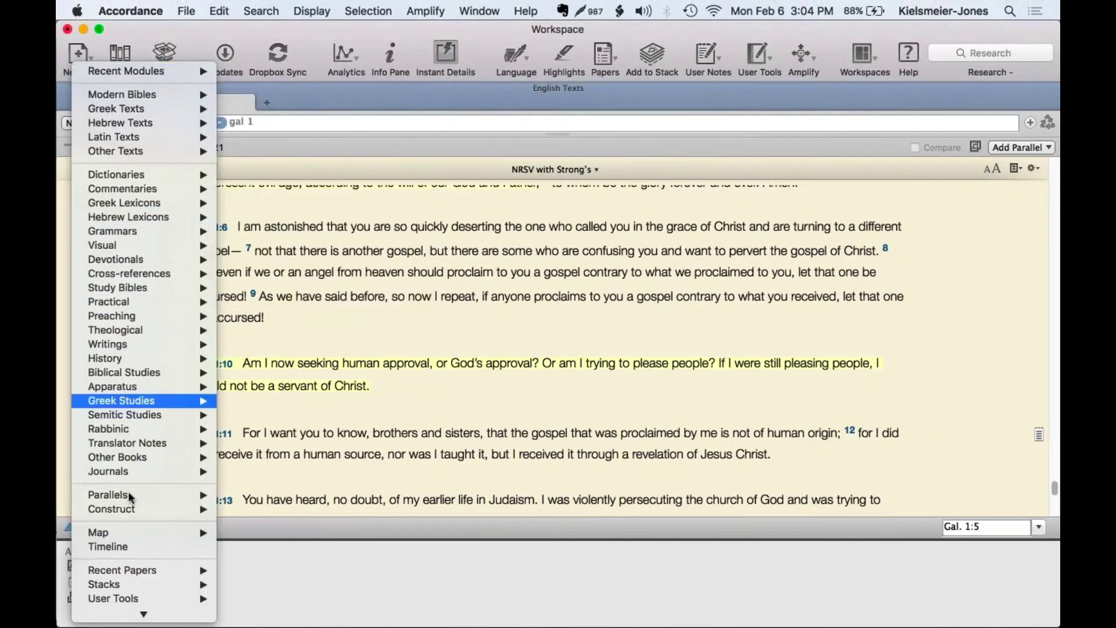
left_click(137, 25)
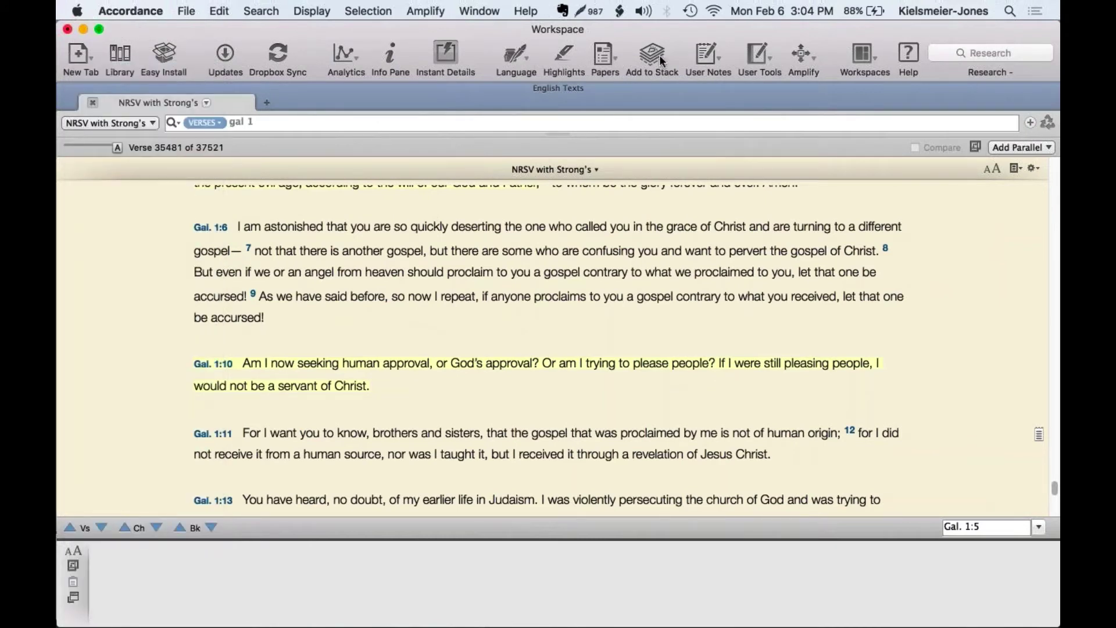
- Customize the toolbar by adding the Preferences item in front of New Tab
right_click(826, 50)
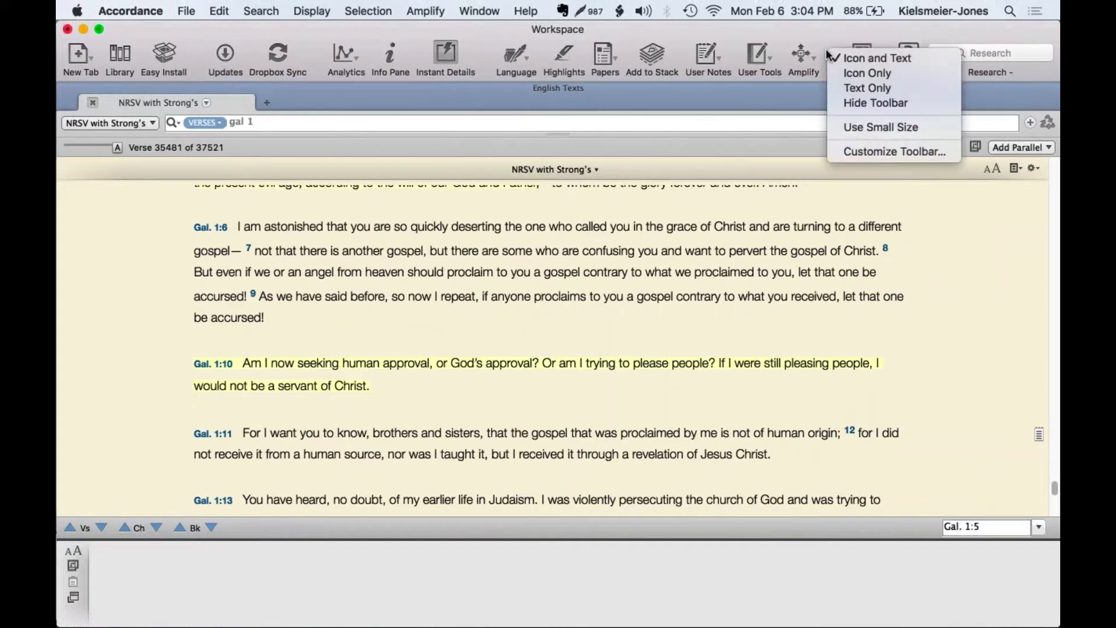
left_click(857, 147)
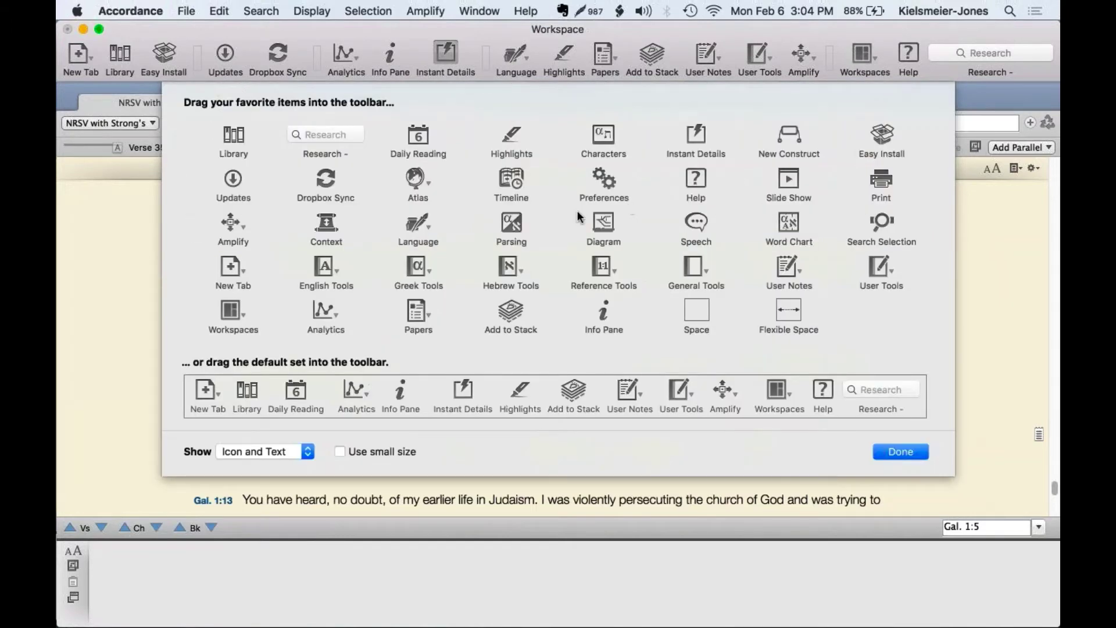
left_click_drag(604, 178, 81, 64)
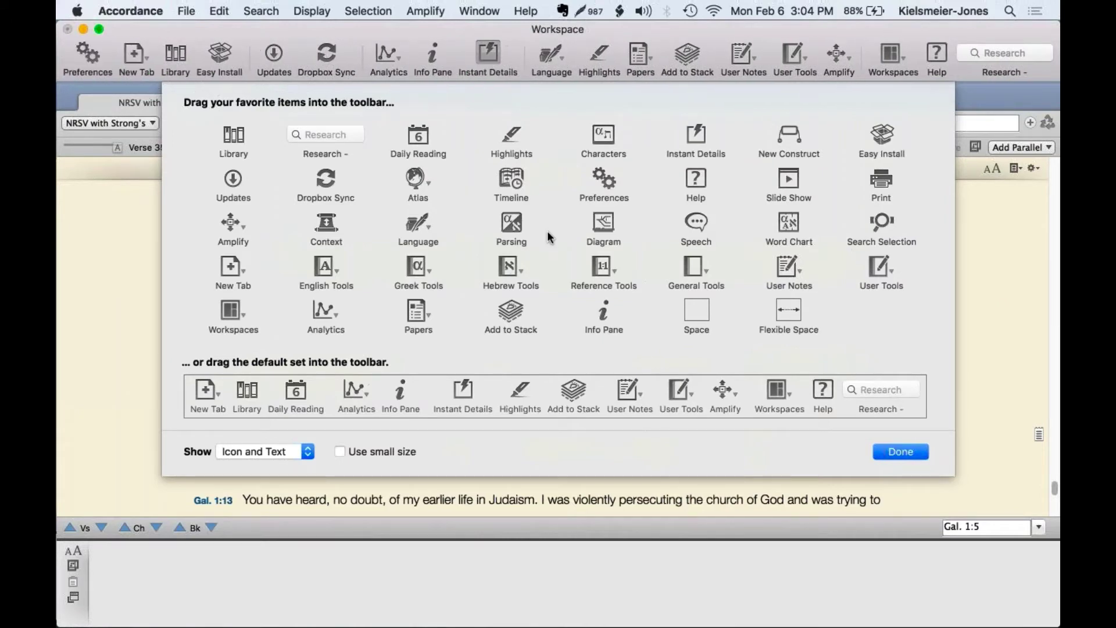
left_click(894, 451)
- Open the Preferences from the new toolbar item and close them without changing anything
left_click(88, 57)
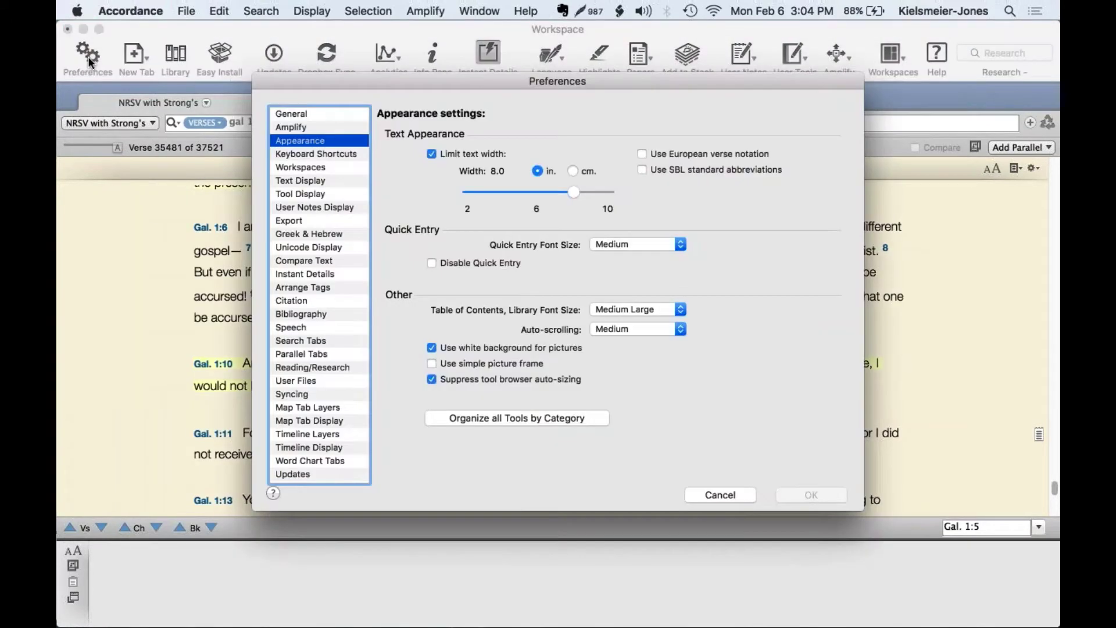
left_click(719, 494)
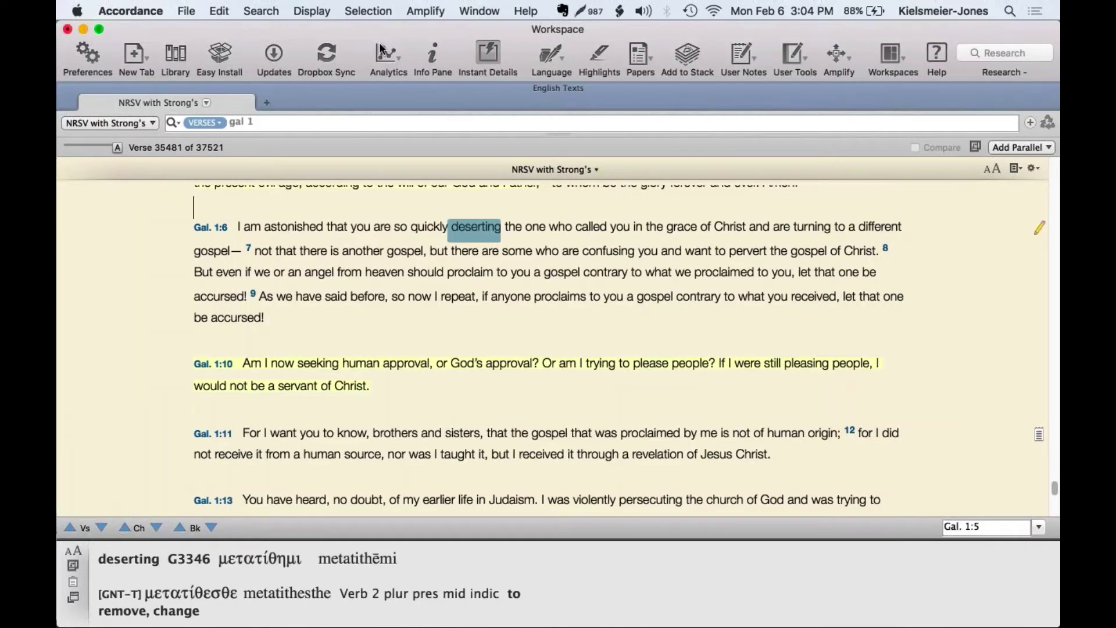
left_click(219, 12)
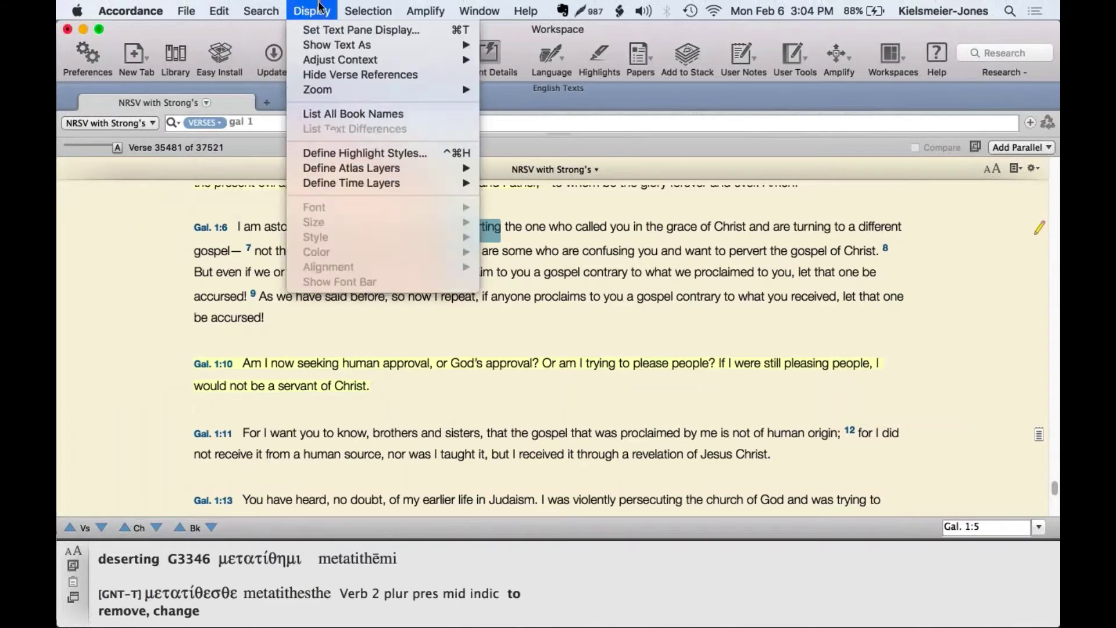
mouse_move(480, 11)
left_click(425, 11)
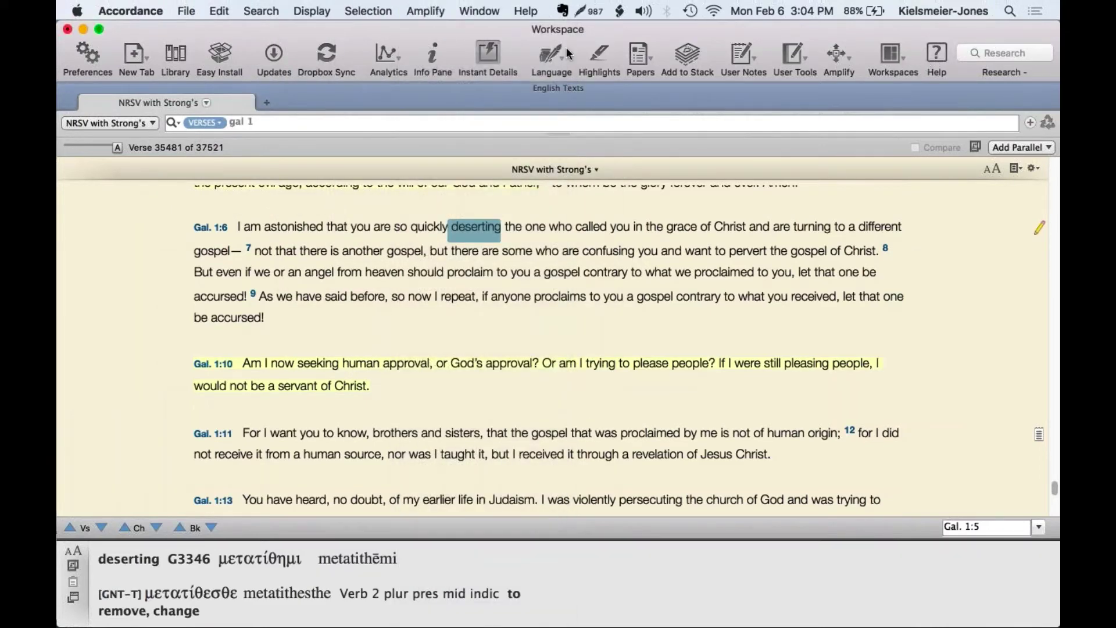
left_click(478, 55)
- Switch the toolbar display to Icon Only and back to Icon and Text
right_click(525, 53)
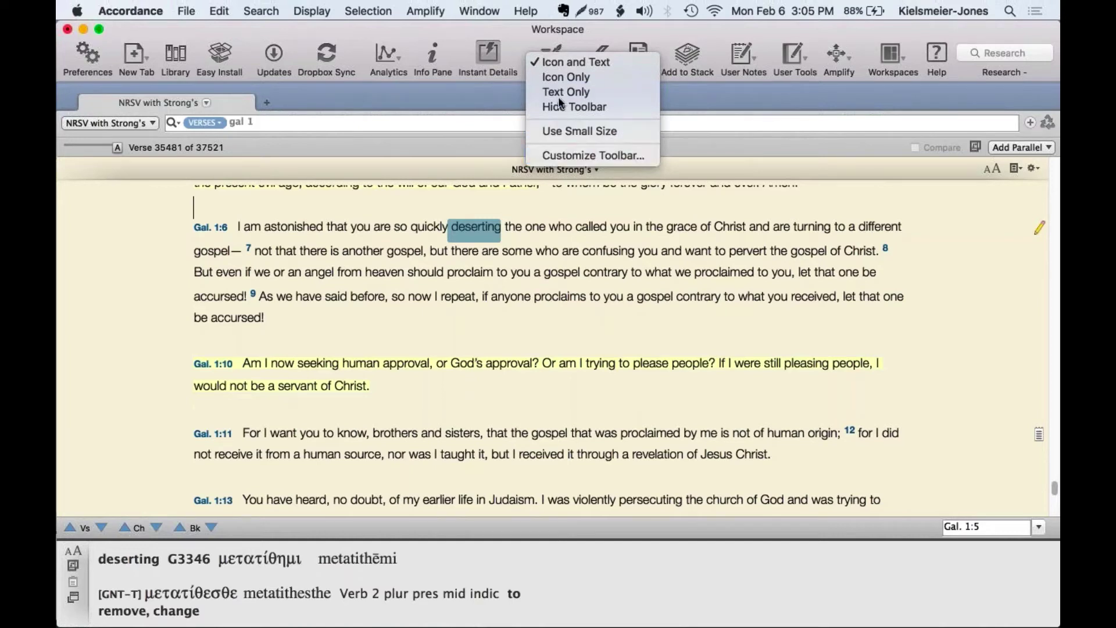
left_click(556, 79)
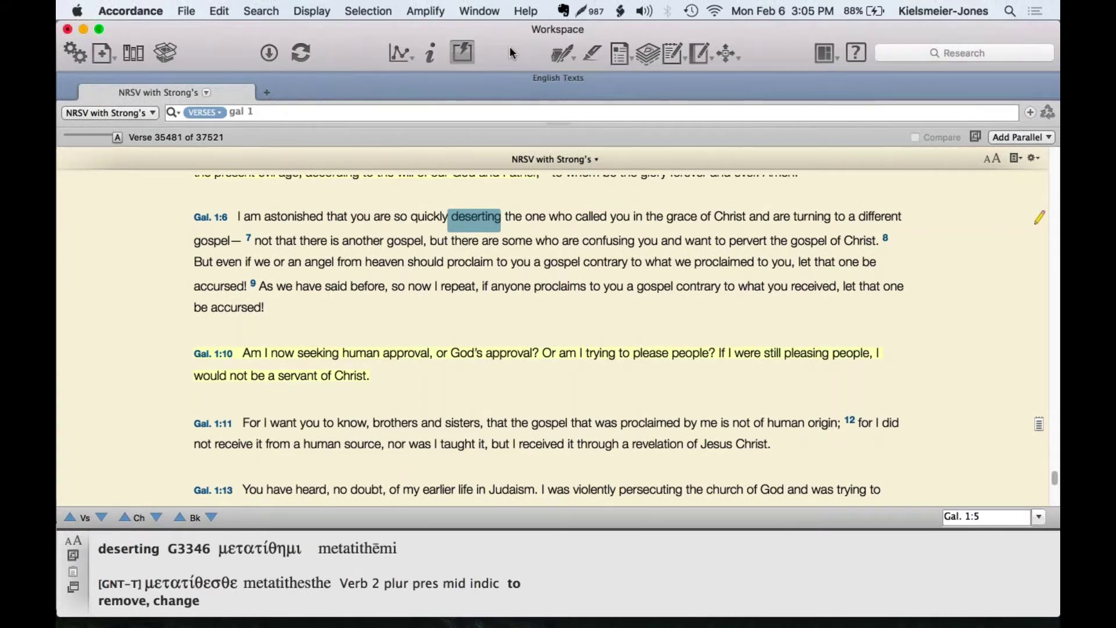
right_click(510, 49)
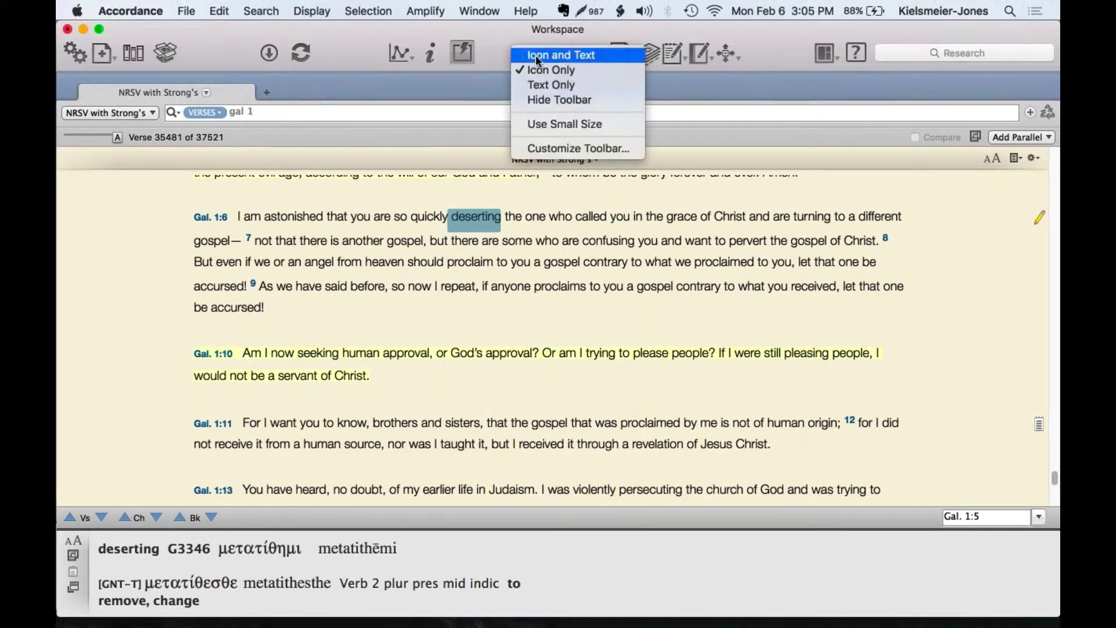
left_click(536, 55)
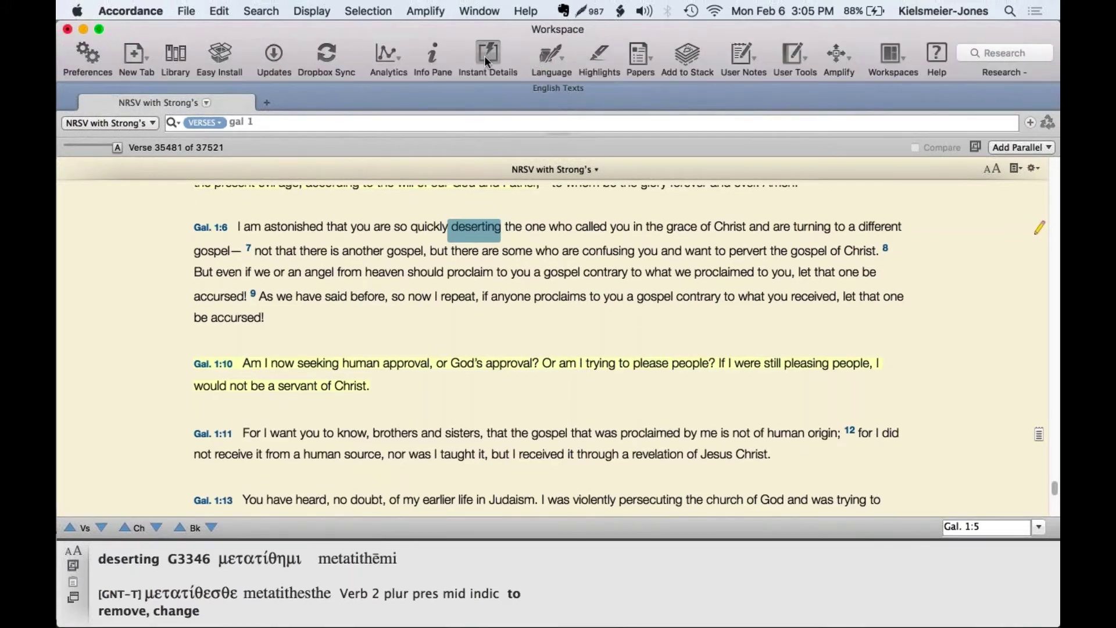
- Set the toolbar to use the small size
right_click(518, 55)
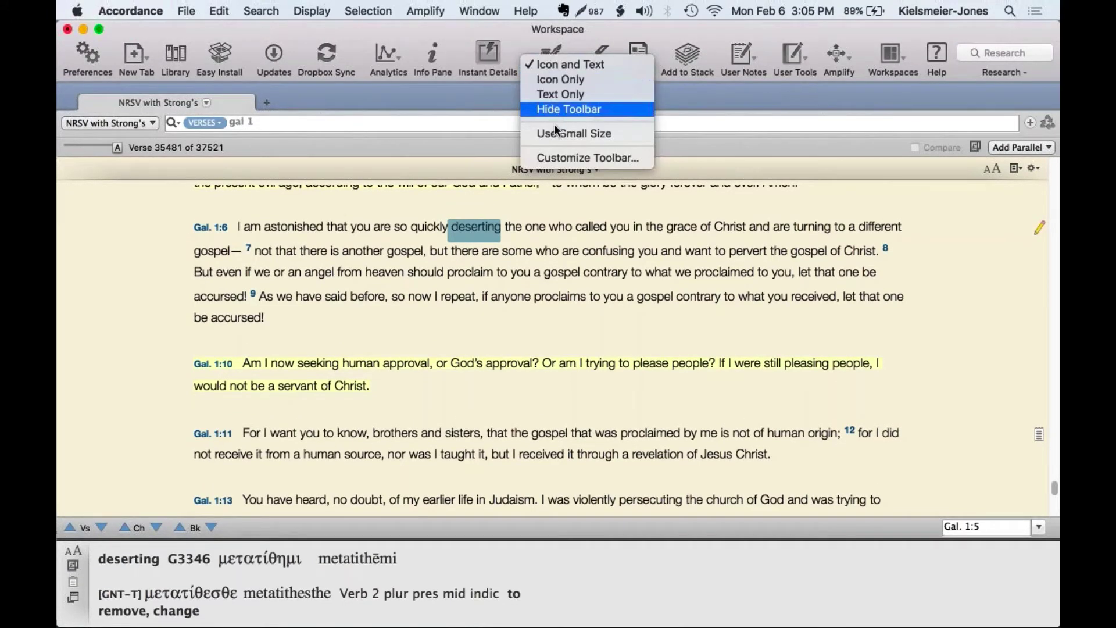
key("Escape")
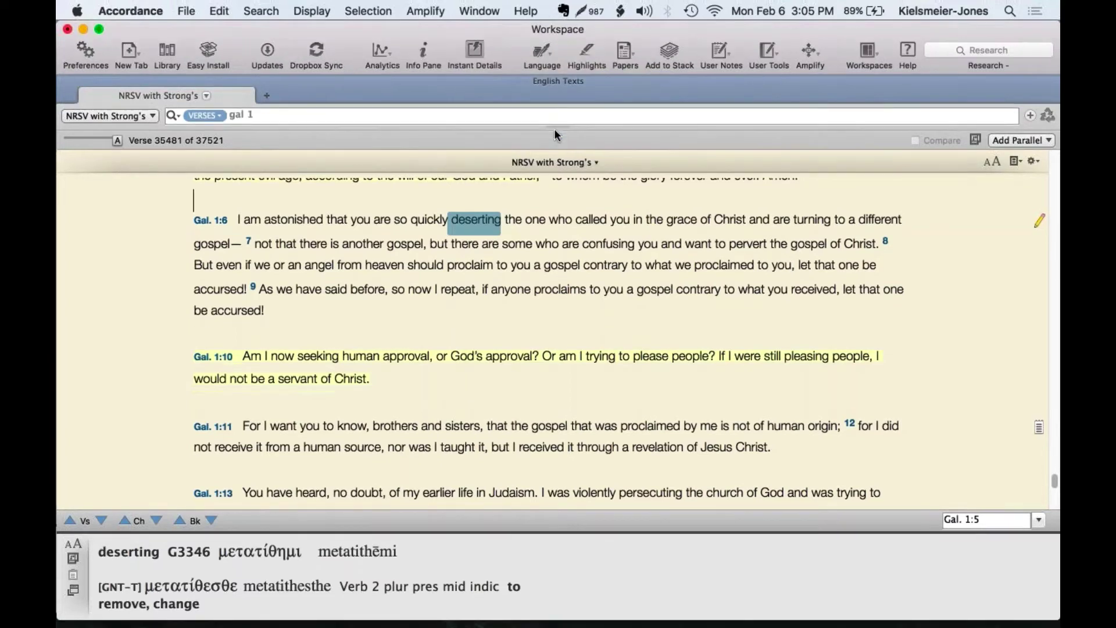
- Switch the small toolbar to Text Only and return it to Icon and Text
right_click(508, 53)
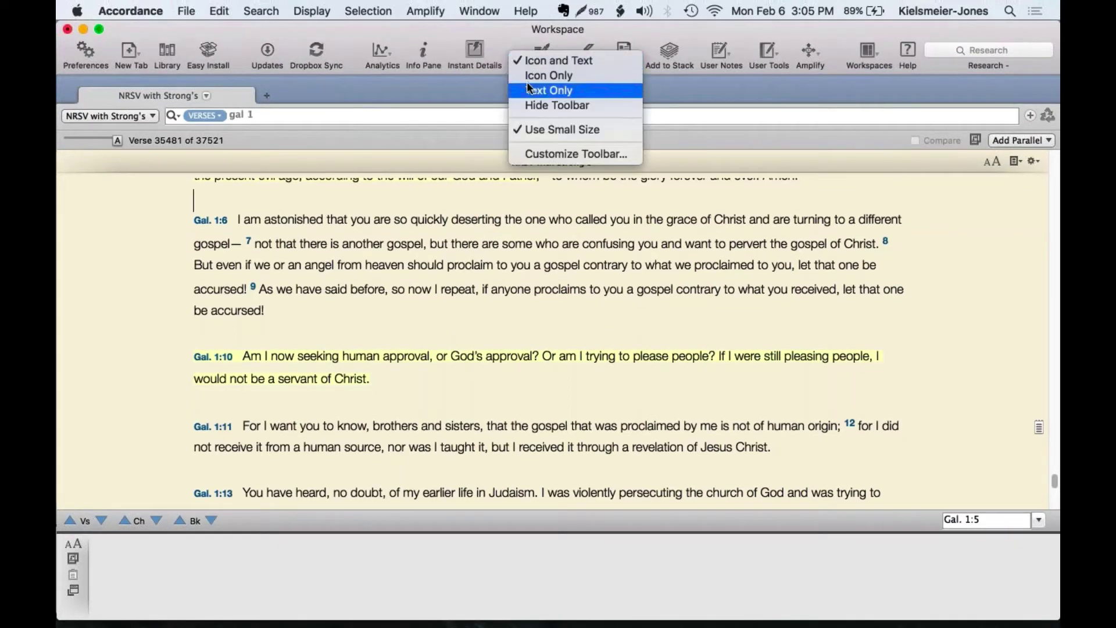
key("Escape")
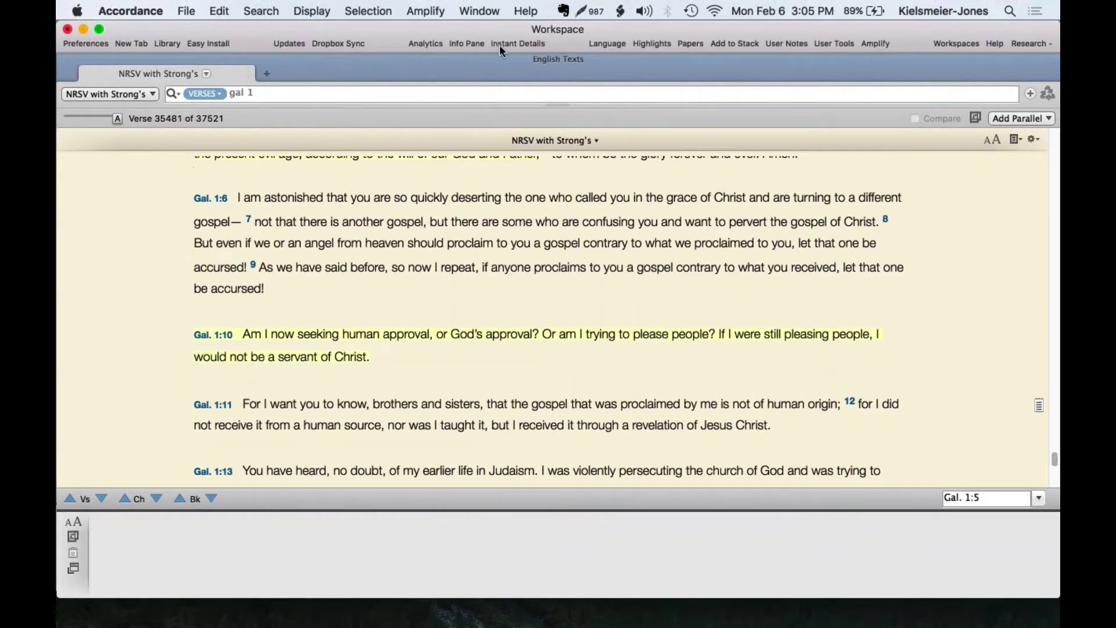
right_click(388, 34)
left_click(408, 44)
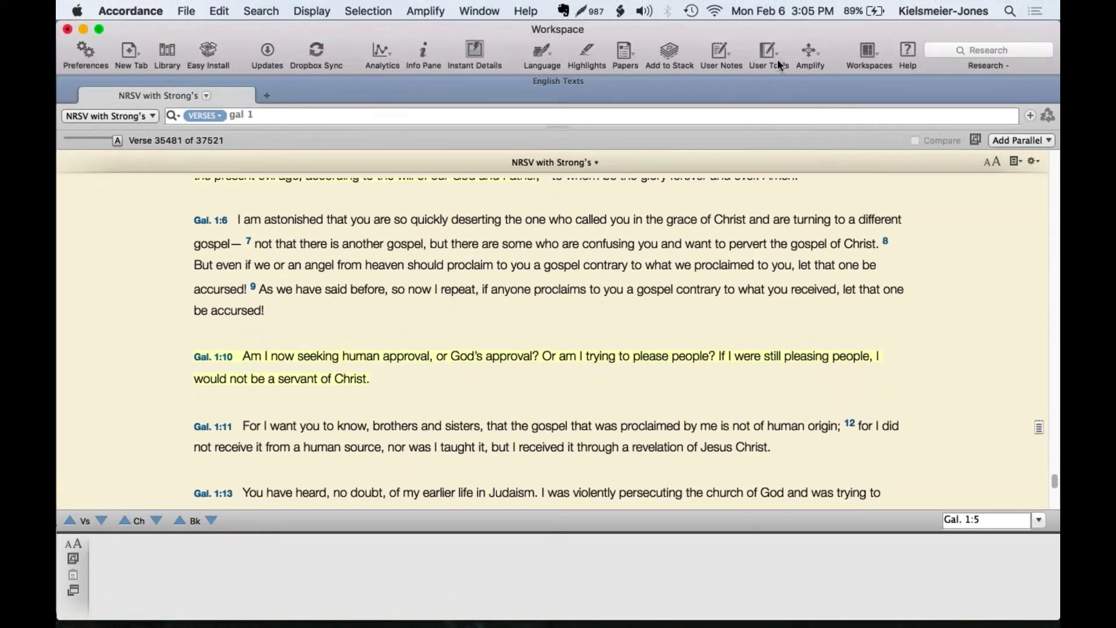
- Examine the available items and the default set in the toolbar customization sheet, closing it without changes
right_click(434, 33)
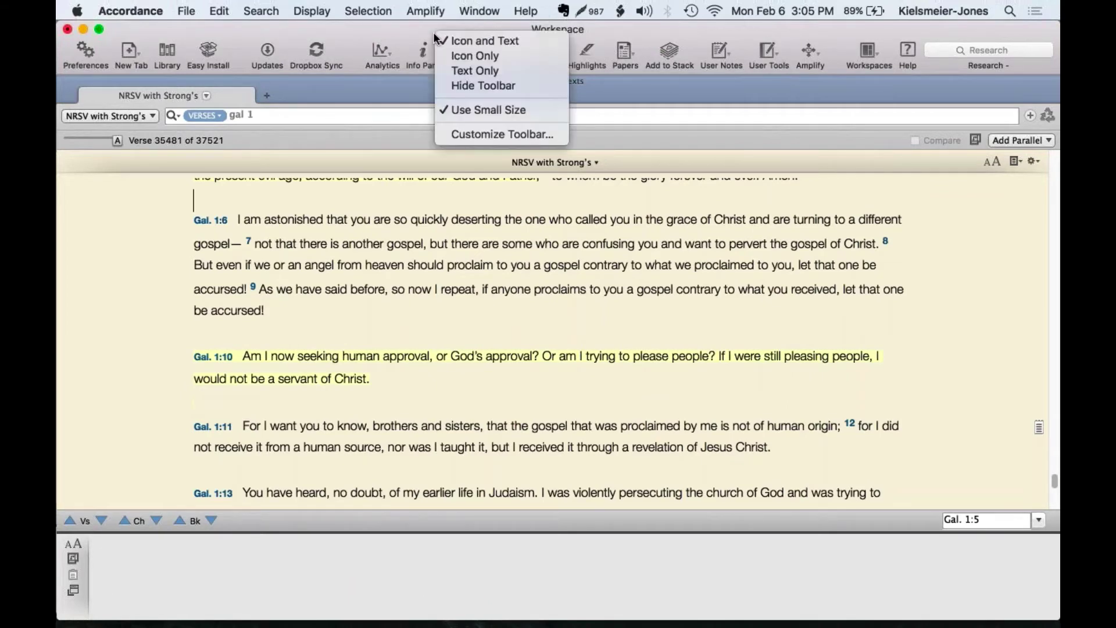
left_click(542, 134)
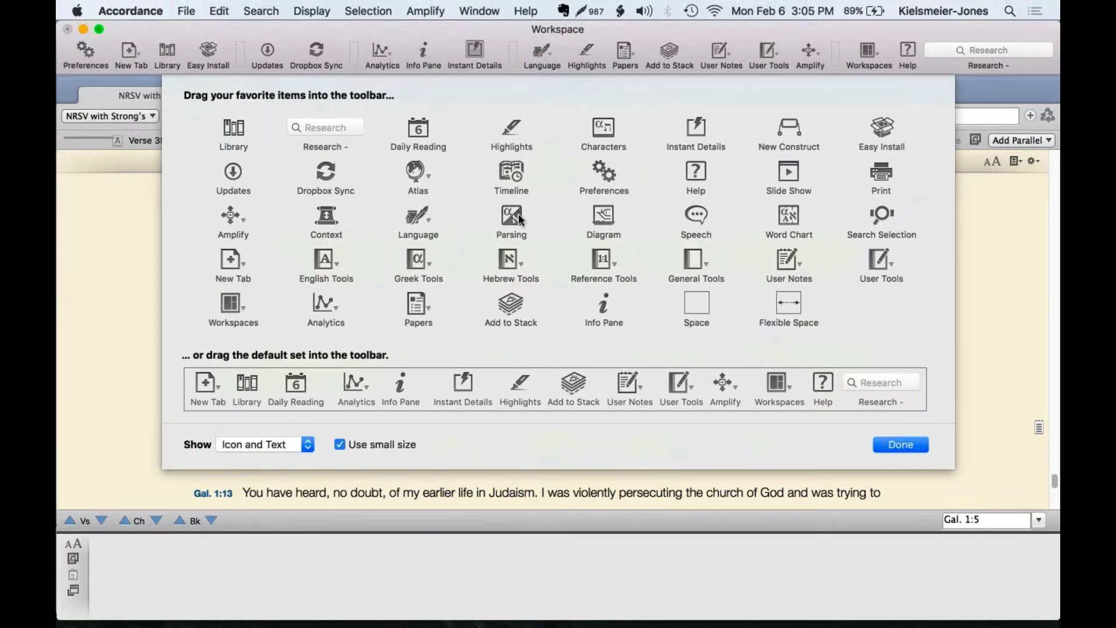
left_click_drag(605, 177, 397, 93)
left_click_drag(420, 261, 438, 369)
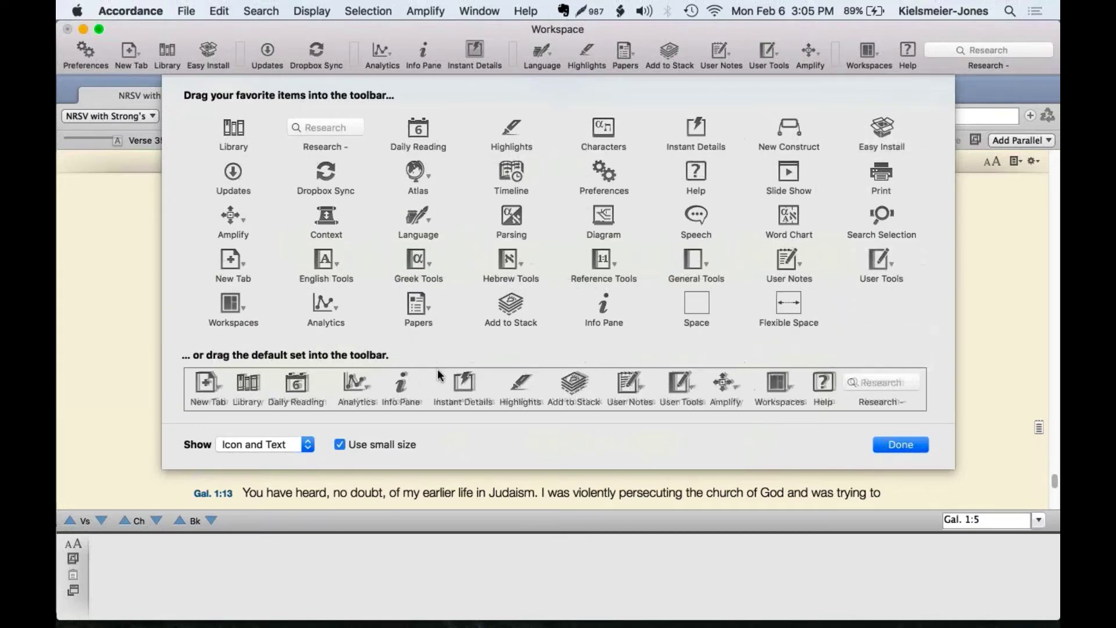
left_click(900, 445)
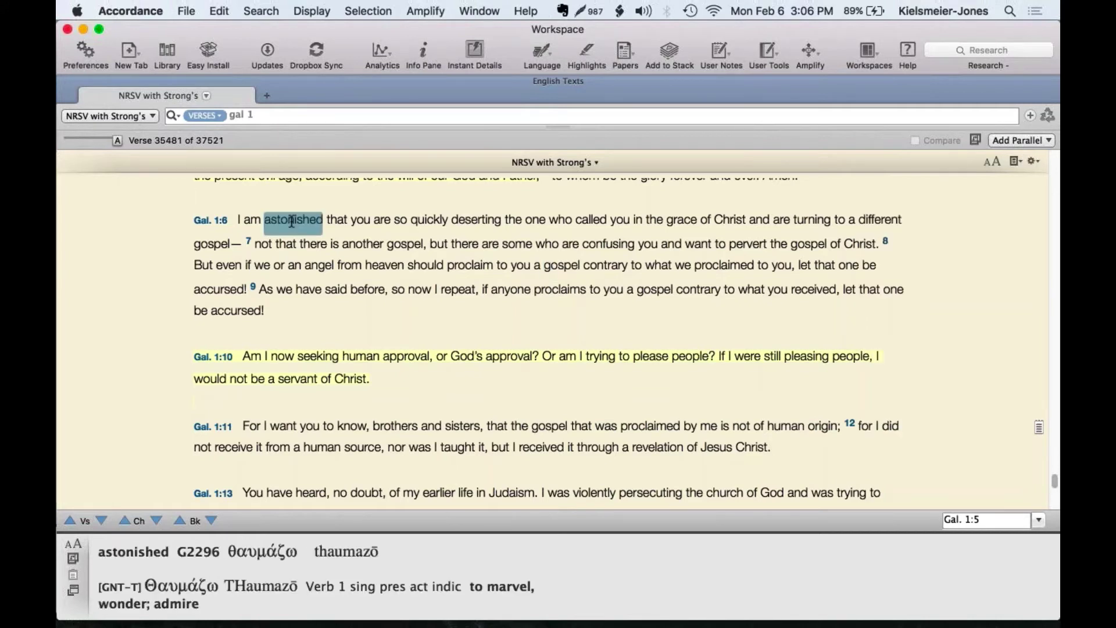
- Turn off Override Key Number Dictionaries in the Amplify preferences and save the change
left_click(130, 11)
left_click(137, 160)
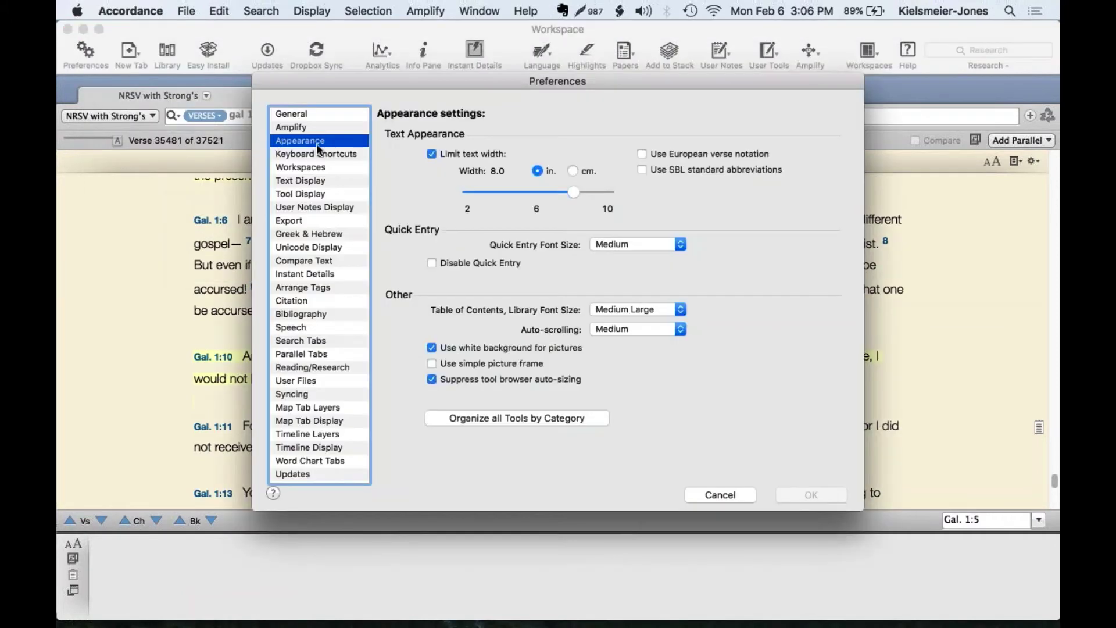
left_click_drag(403, 78, 278, 75)
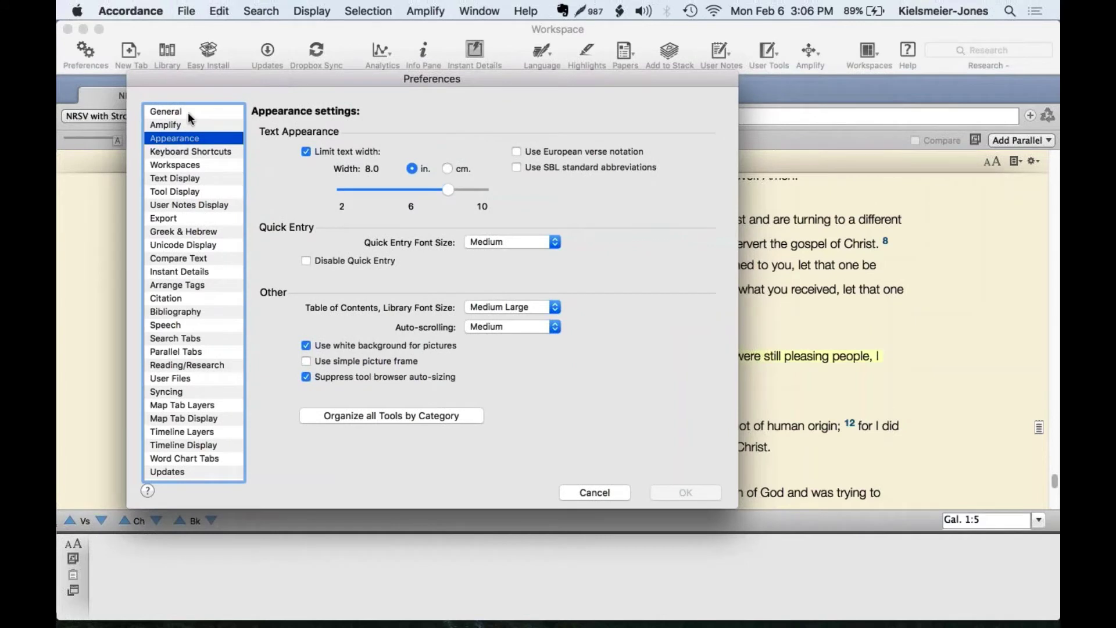
left_click(180, 126)
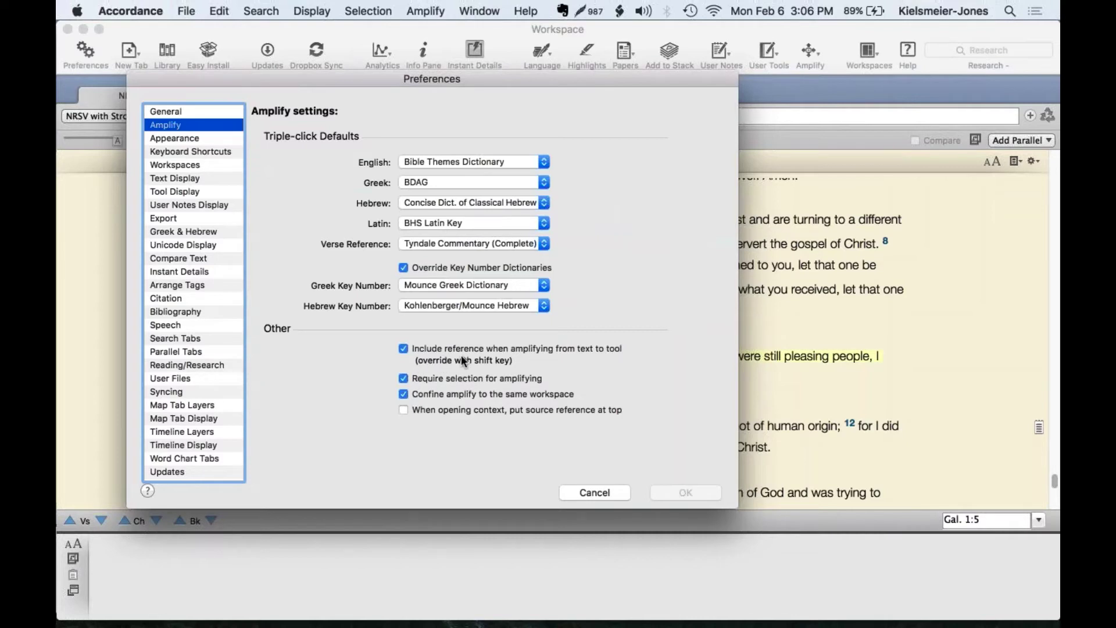
left_click(186, 138)
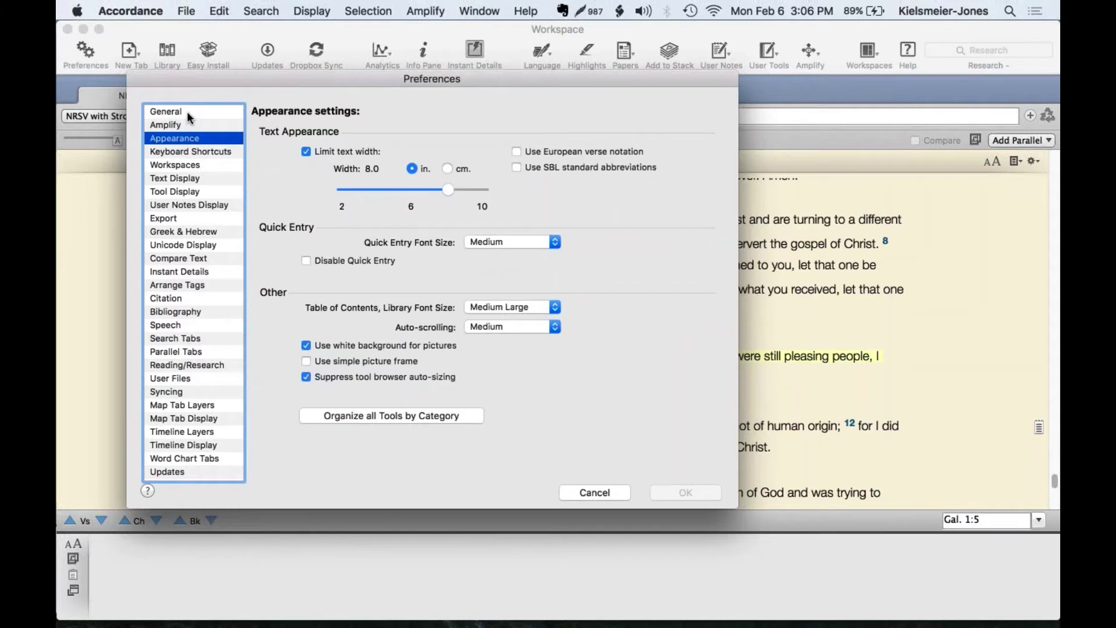
left_click(189, 125)
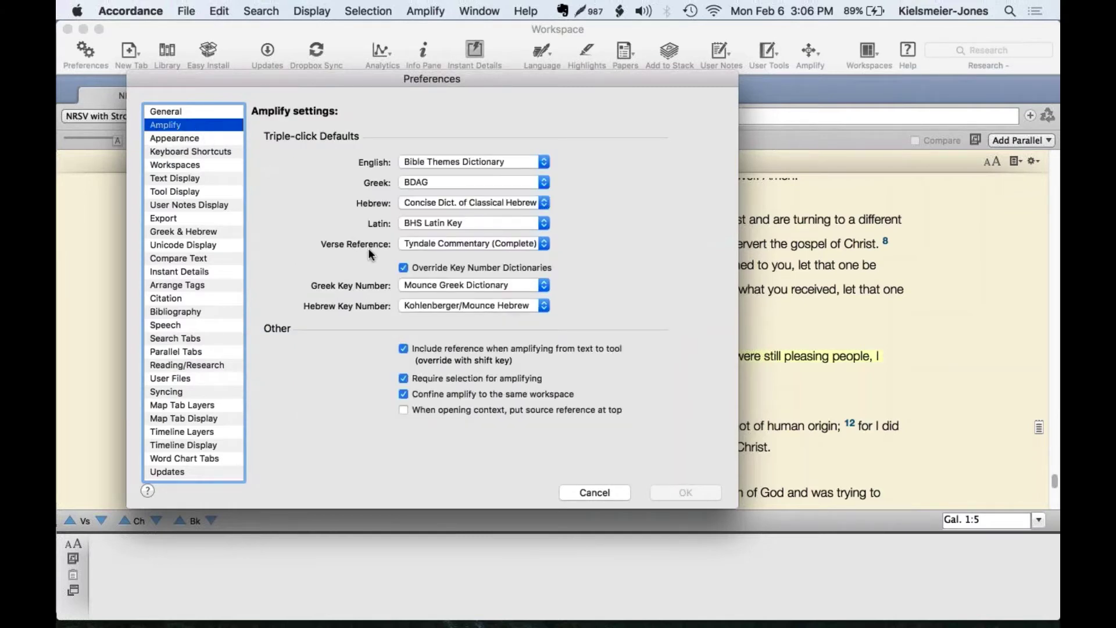
left_click(403, 267)
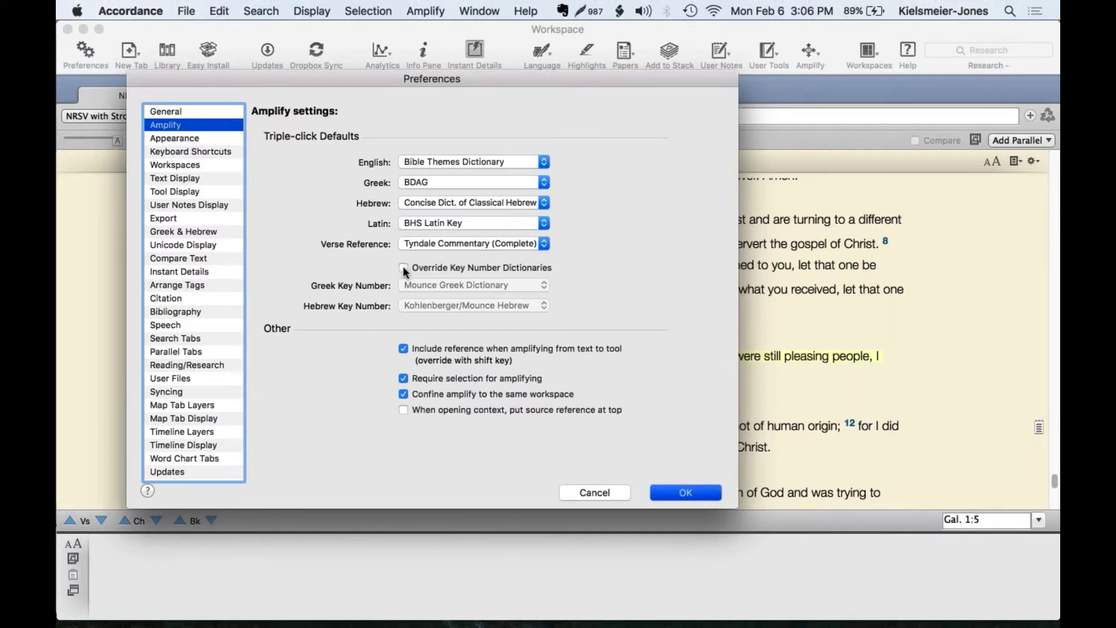
left_click(682, 492)
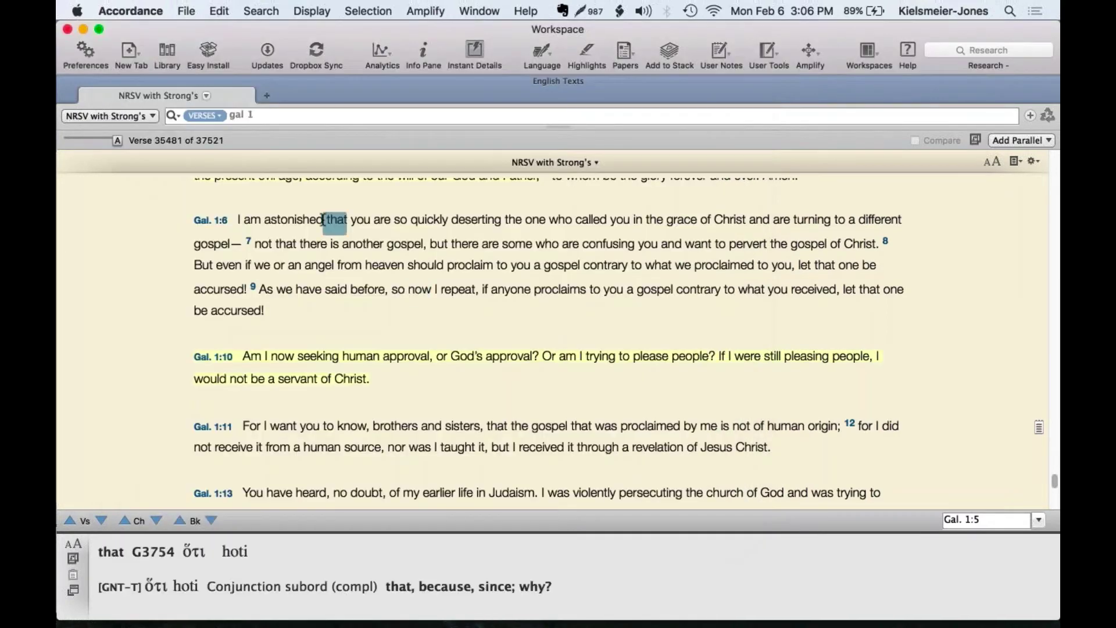
- Look up the word "astonished" from Gal. 1:6 in the Mounce Greek Dictionary
double_click(293, 220)
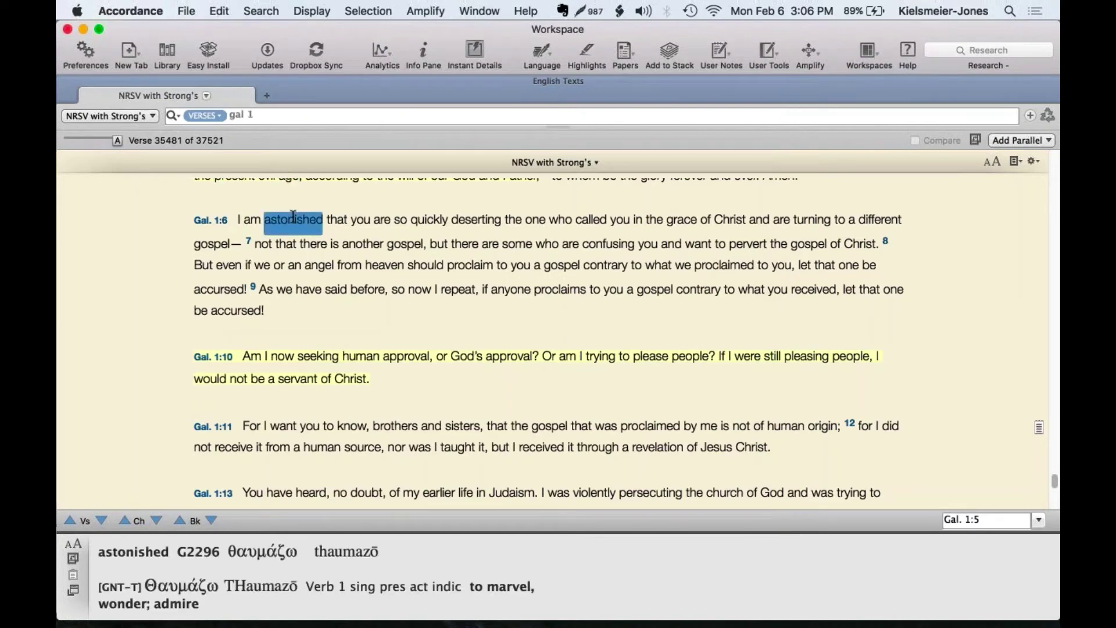
key("super+l")
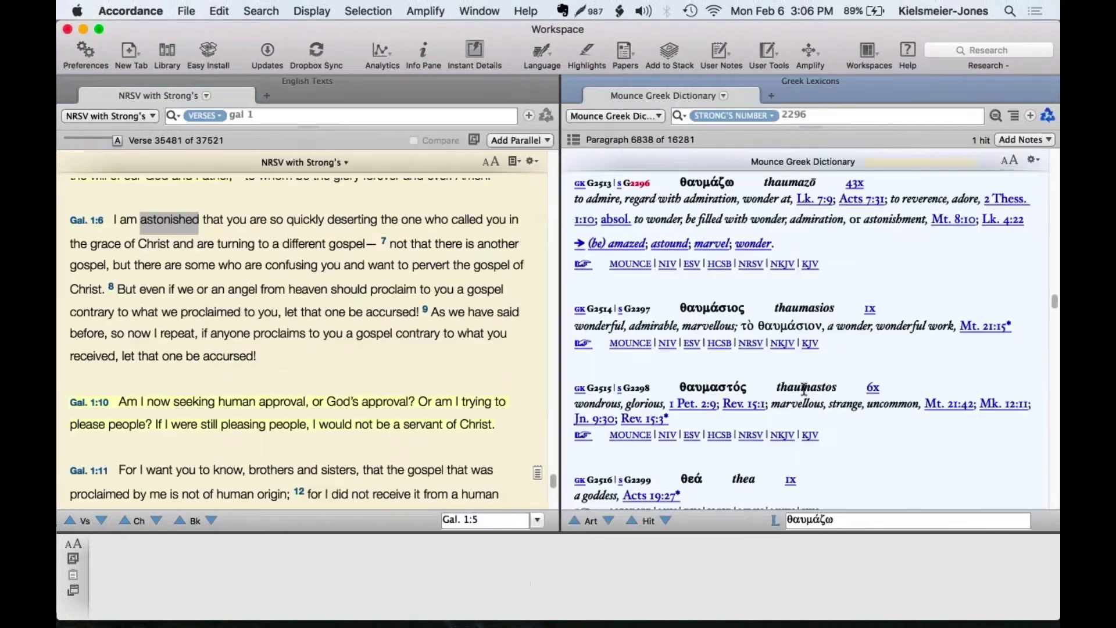
- Turn on Override Key Number Dictionaries in the Amplify preferences, keep Mounce Greek Dictionary as the Greek key number tool, and save
left_click(154, 8)
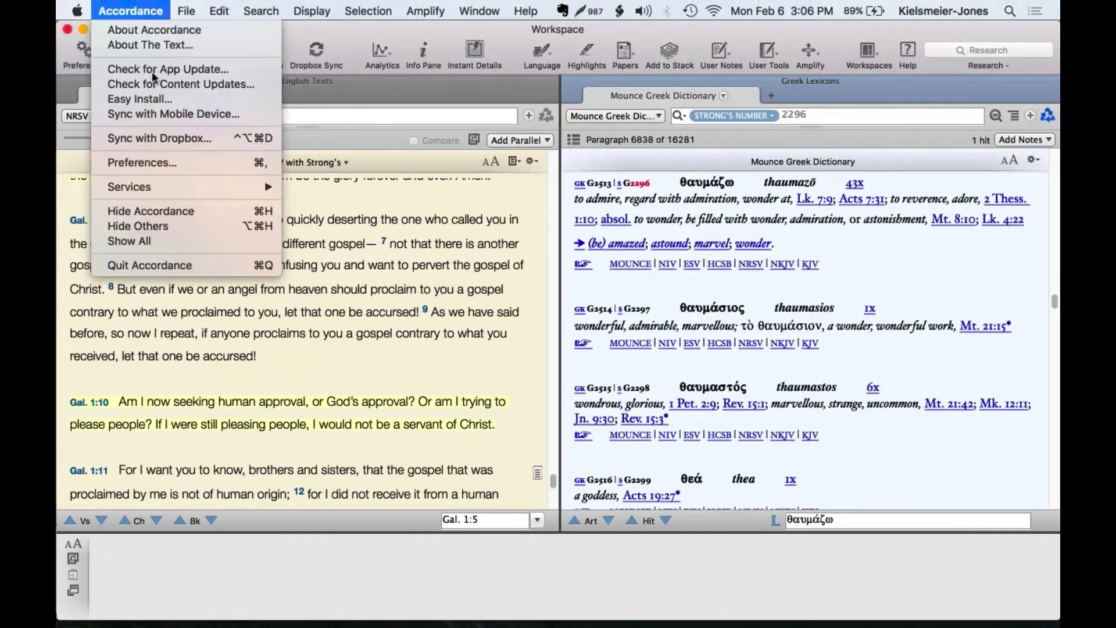
left_click(146, 158)
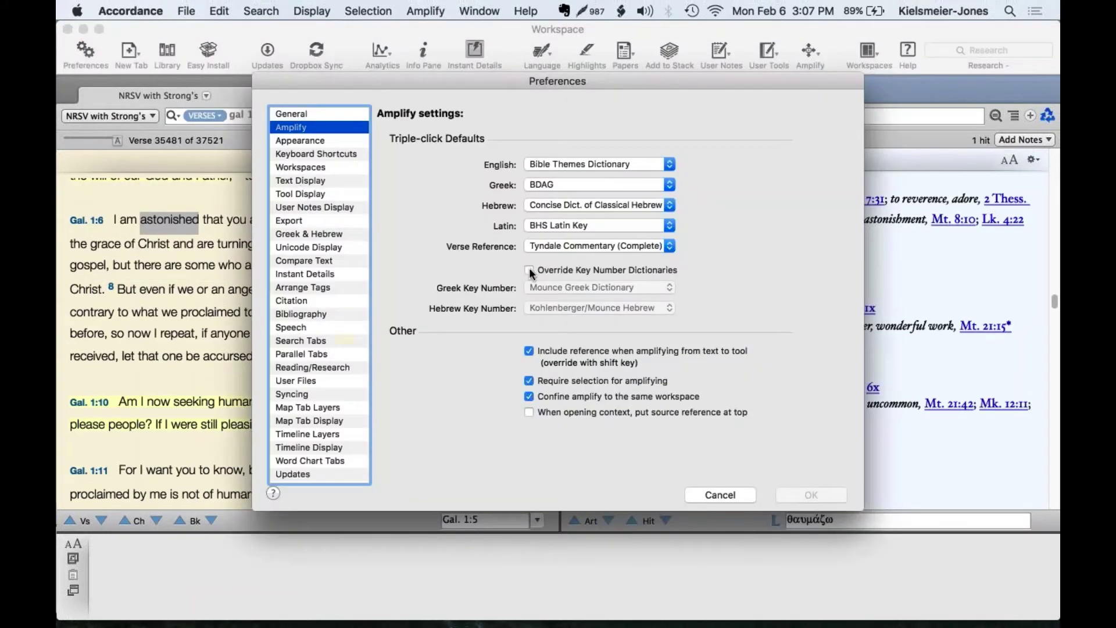
left_click(530, 270)
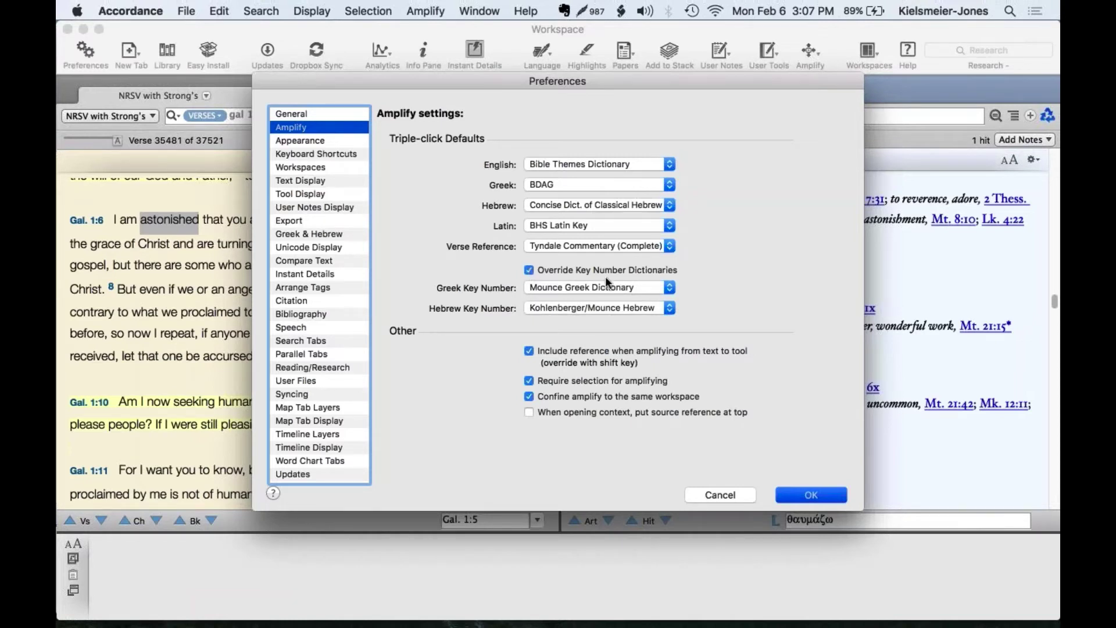
left_click(529, 271)
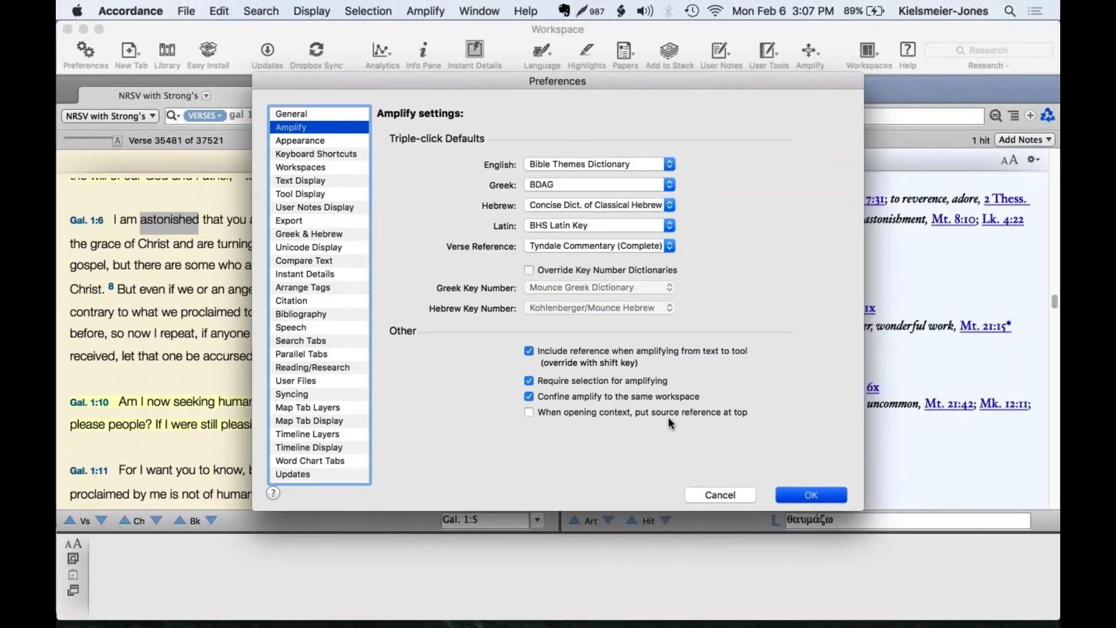
left_click(529, 271)
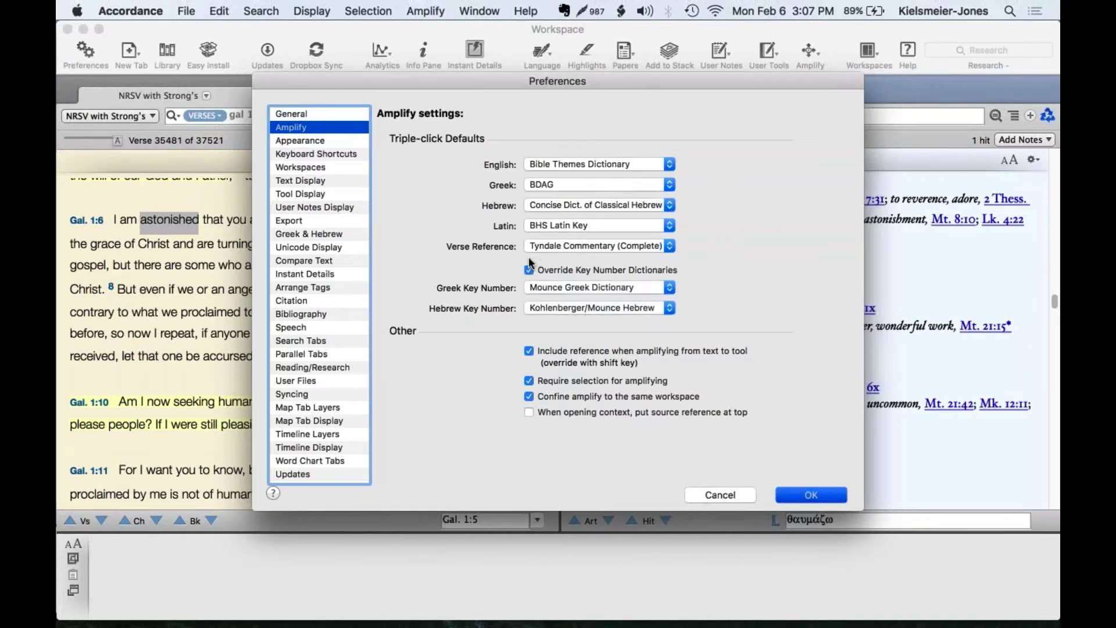
left_click(529, 269)
left_click(529, 269)
left_click(529, 269)
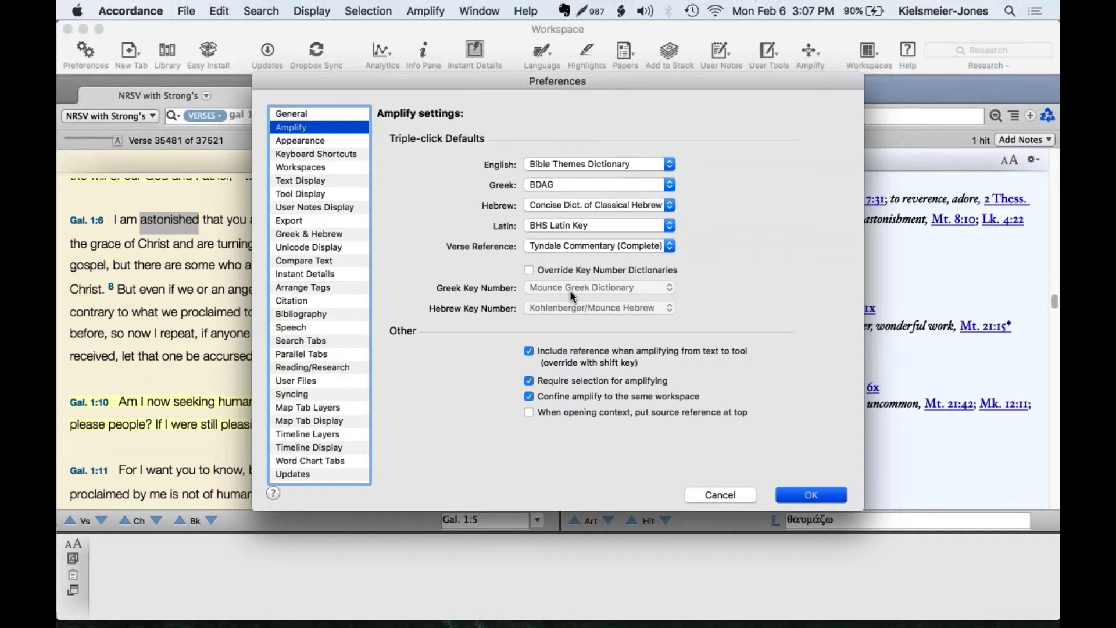
left_click(539, 269)
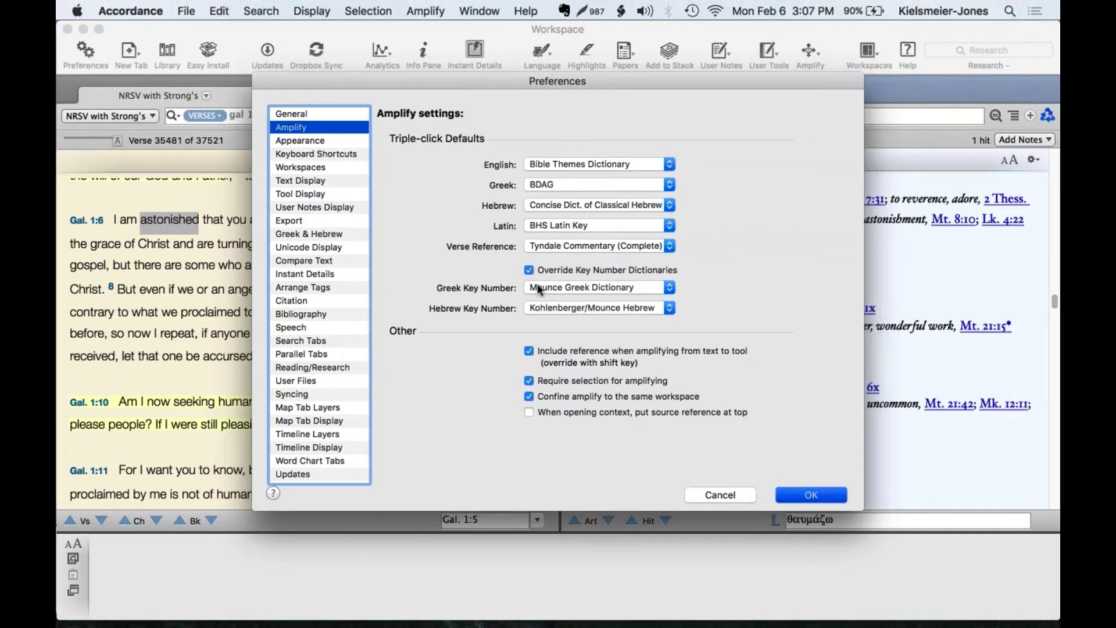
left_click(530, 270)
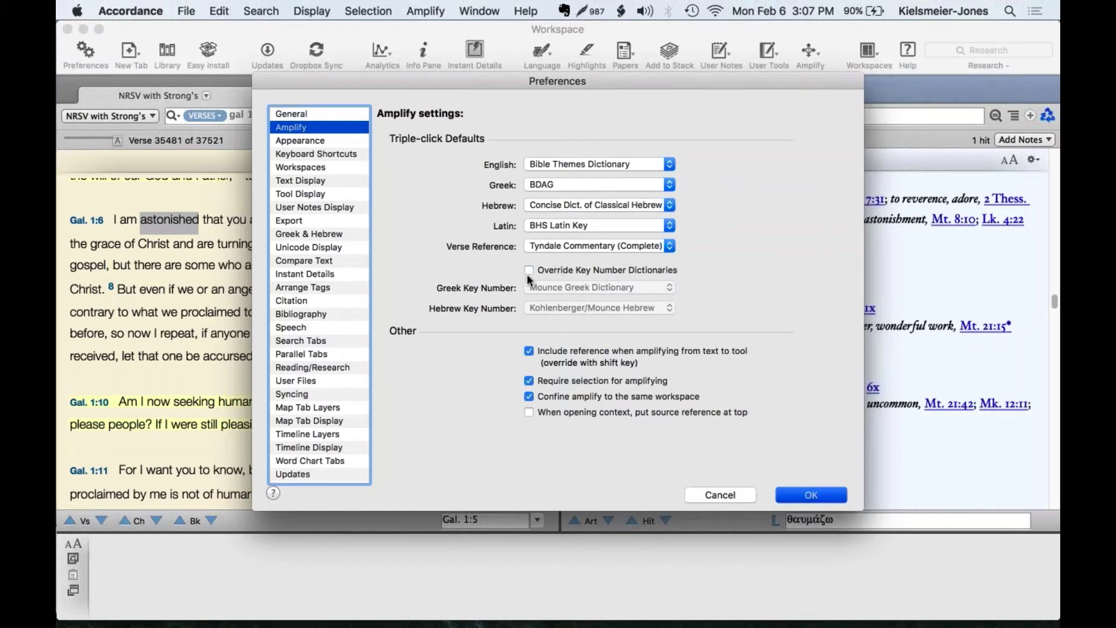
left_click(529, 271)
left_click(557, 285)
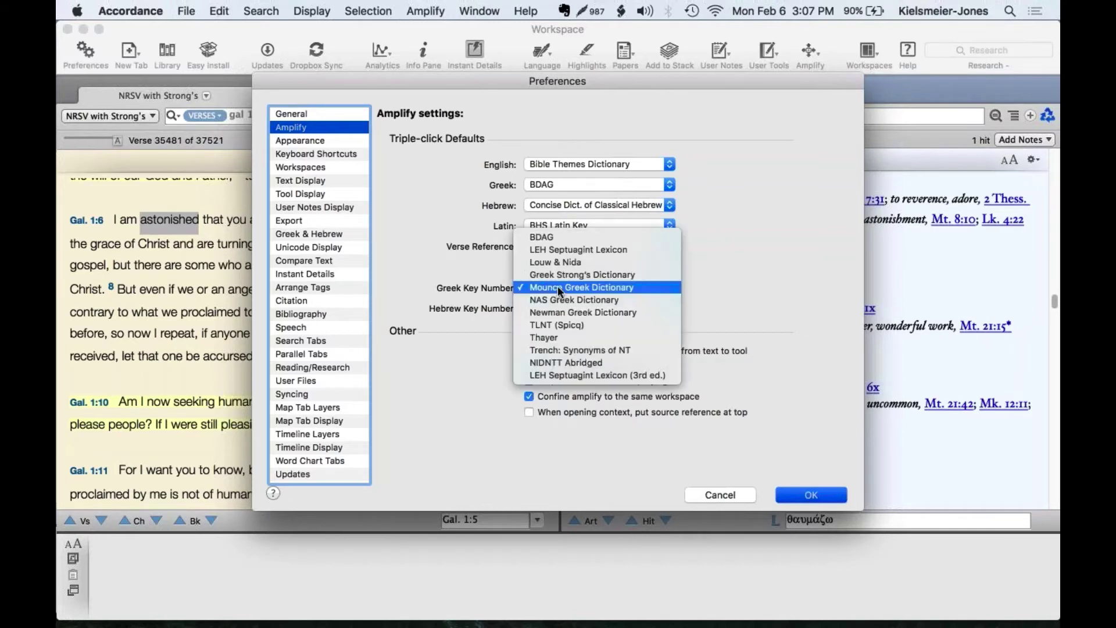
left_click(557, 285)
left_click(801, 494)
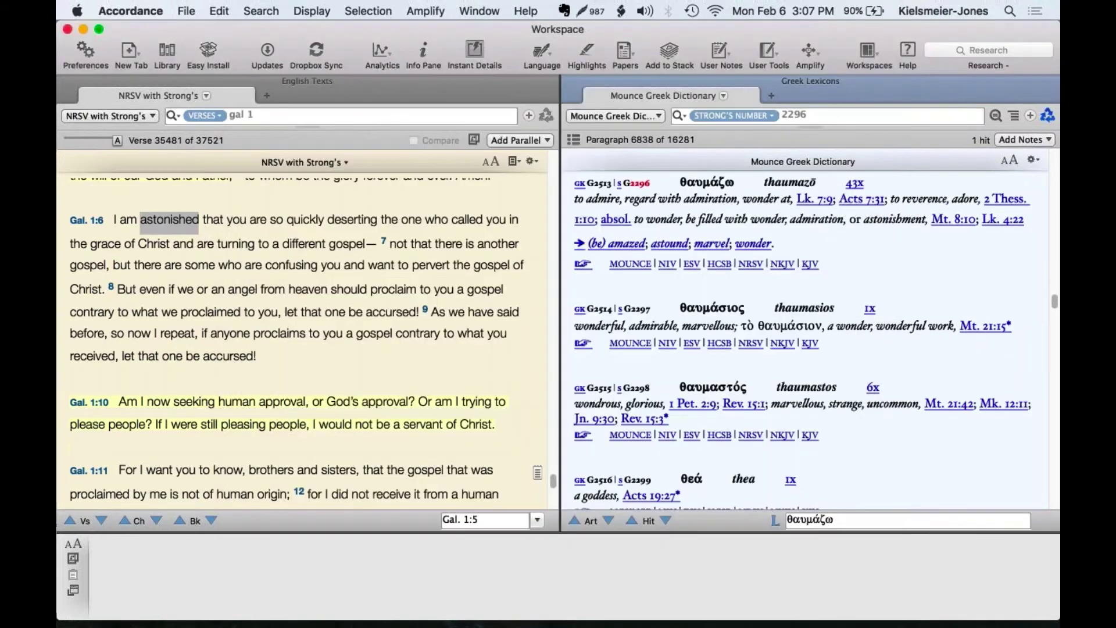
- Close the Greek Lexicons pane holding the Mounce Greek Dictionary and return to "astonished" in Gal. 1:6
left_click(572, 81)
left_click(294, 221)
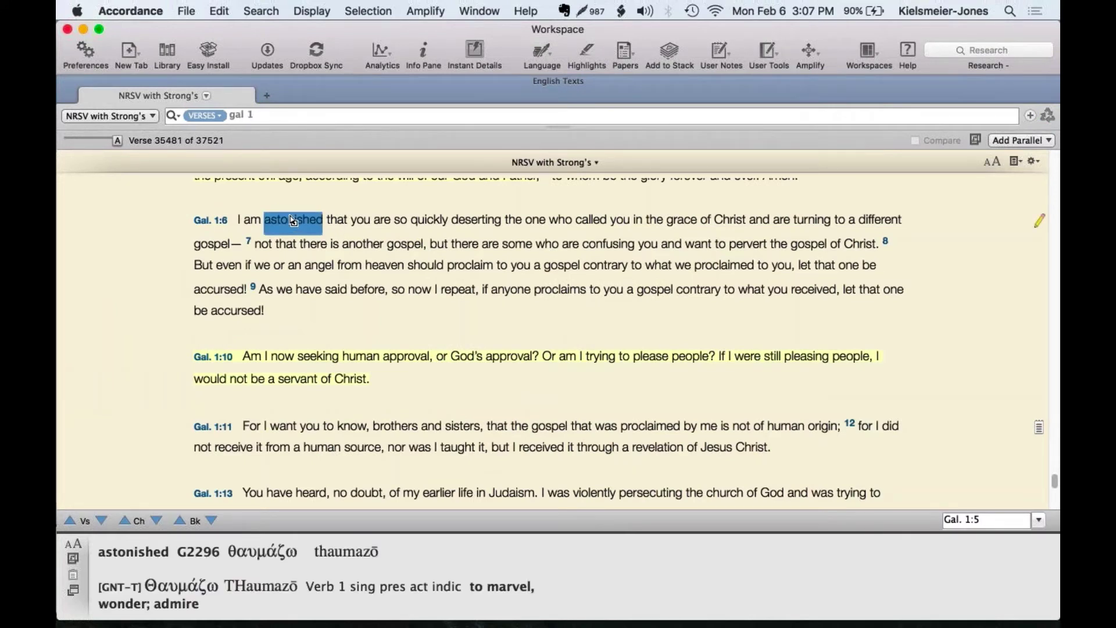
left_click(198, 44)
left_click(683, 111)
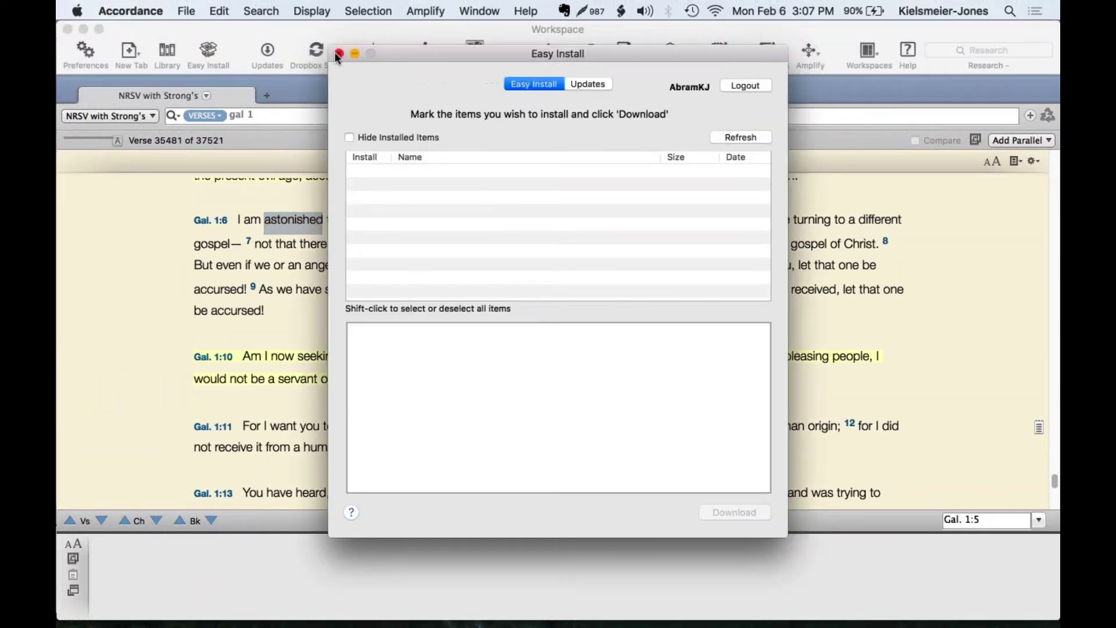
left_click(338, 54)
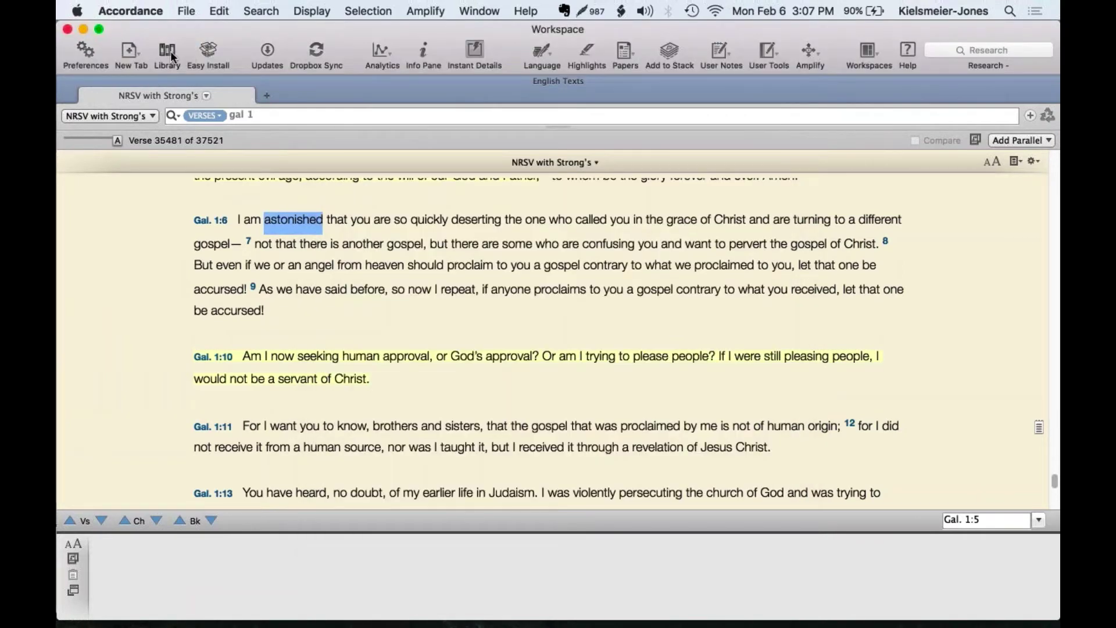
- Search the library for "kjv", open KJV with Strong's in a new tab without its info pane
left_click(169, 50)
type("kjv")
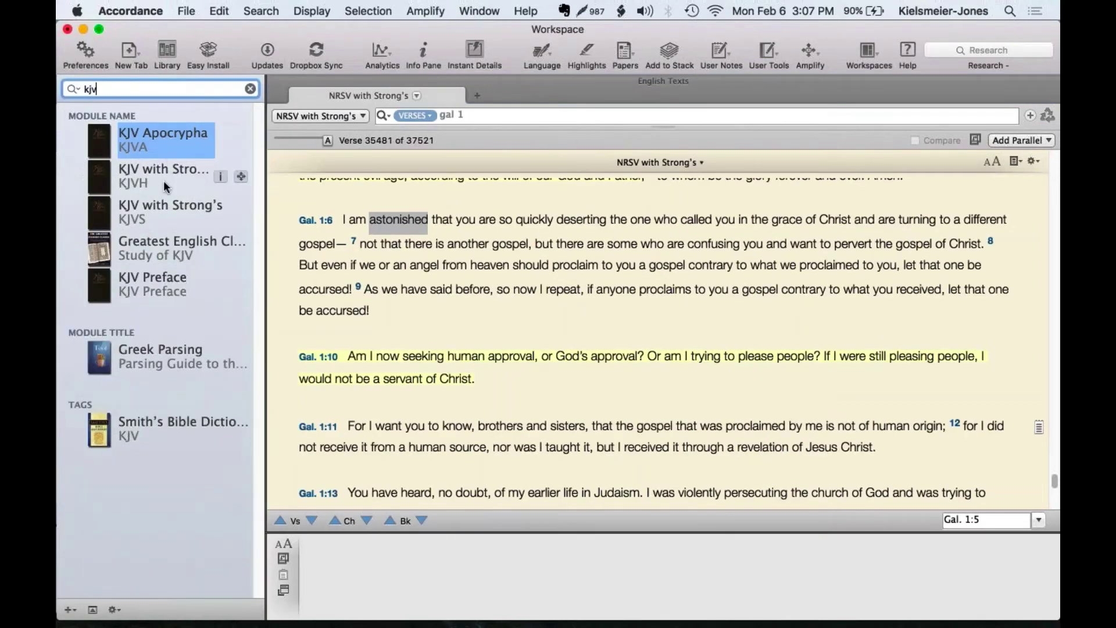
left_click(132, 205)
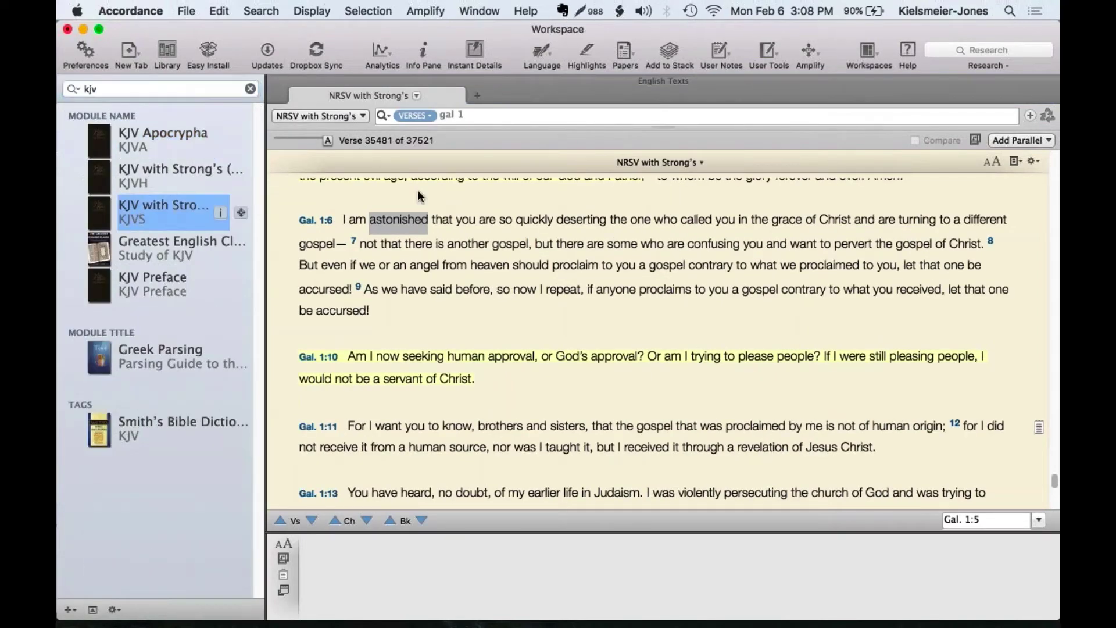
key("Return")
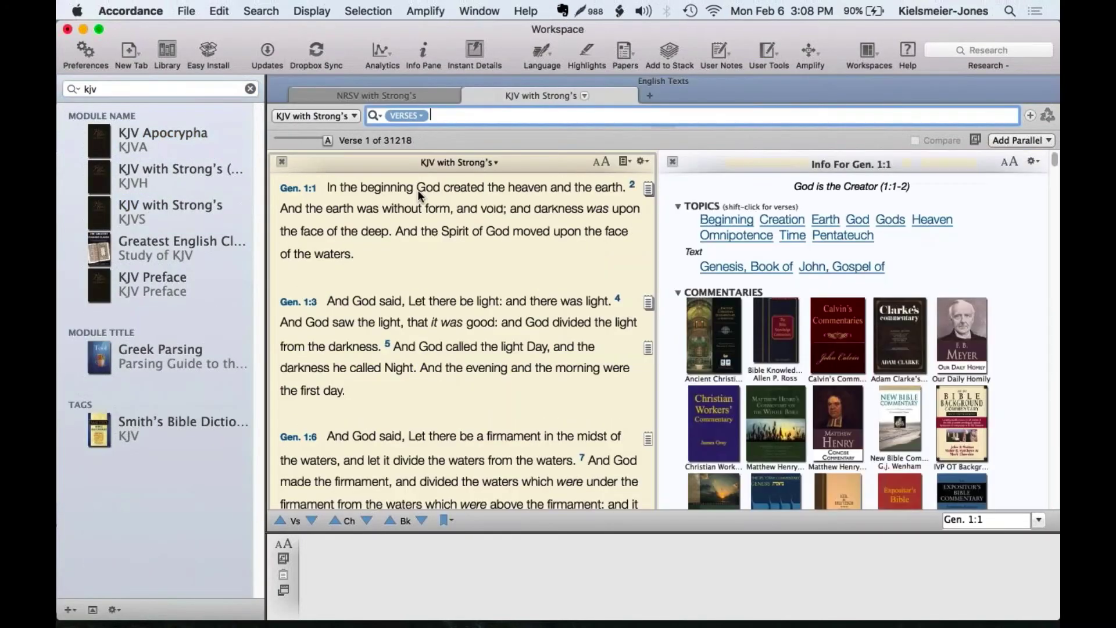
left_click(672, 162)
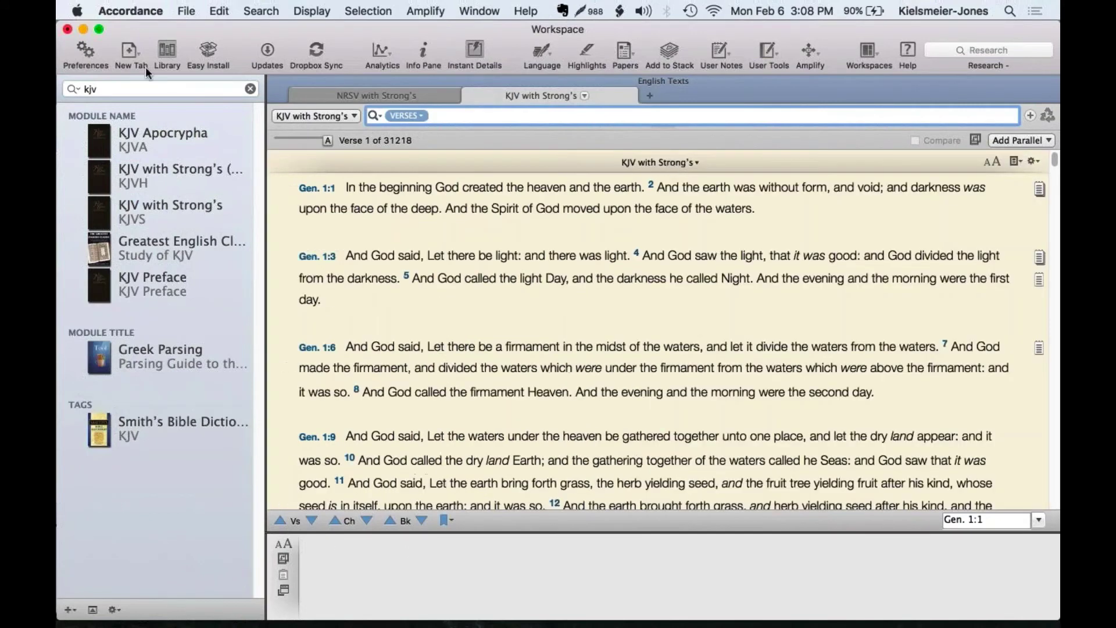
- Switch the toolbar from small to regular size and close the KJV with Strong's tab
right_click(249, 47)
left_click(277, 123)
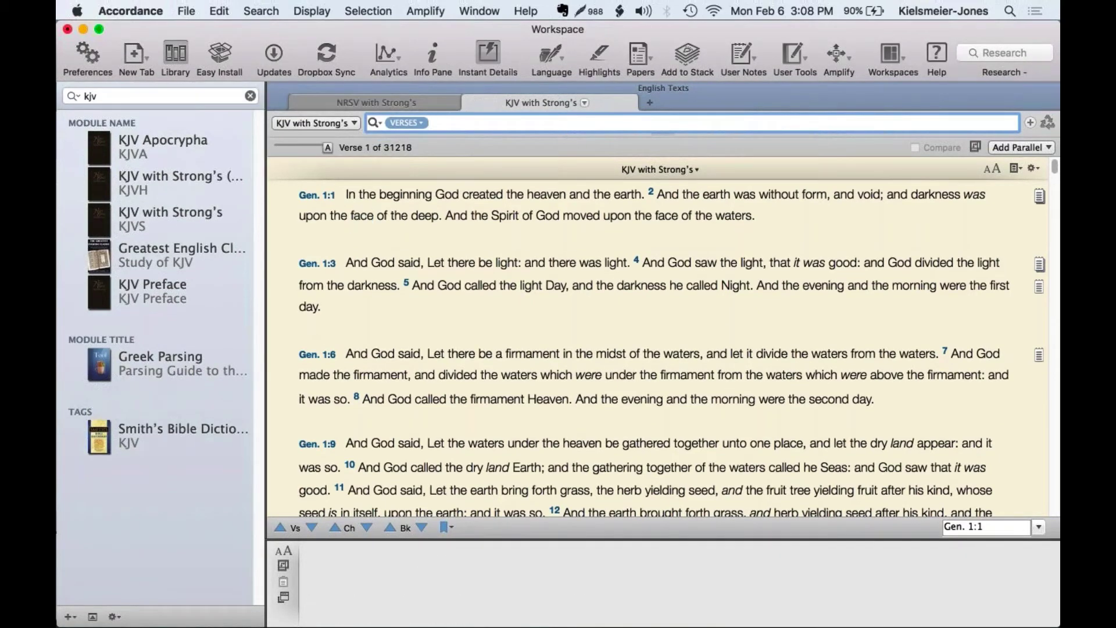
left_click(474, 100)
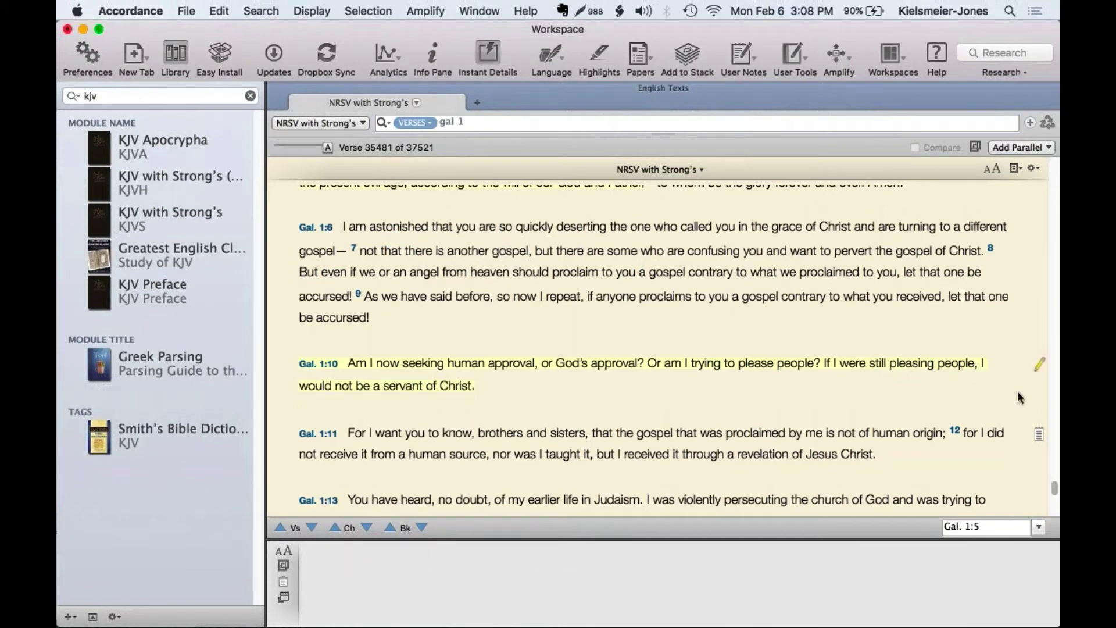
- Review the preference categories, including Speech, Greek & Hebrew and Instant Details, and close the preferences without changes
left_click(123, 7)
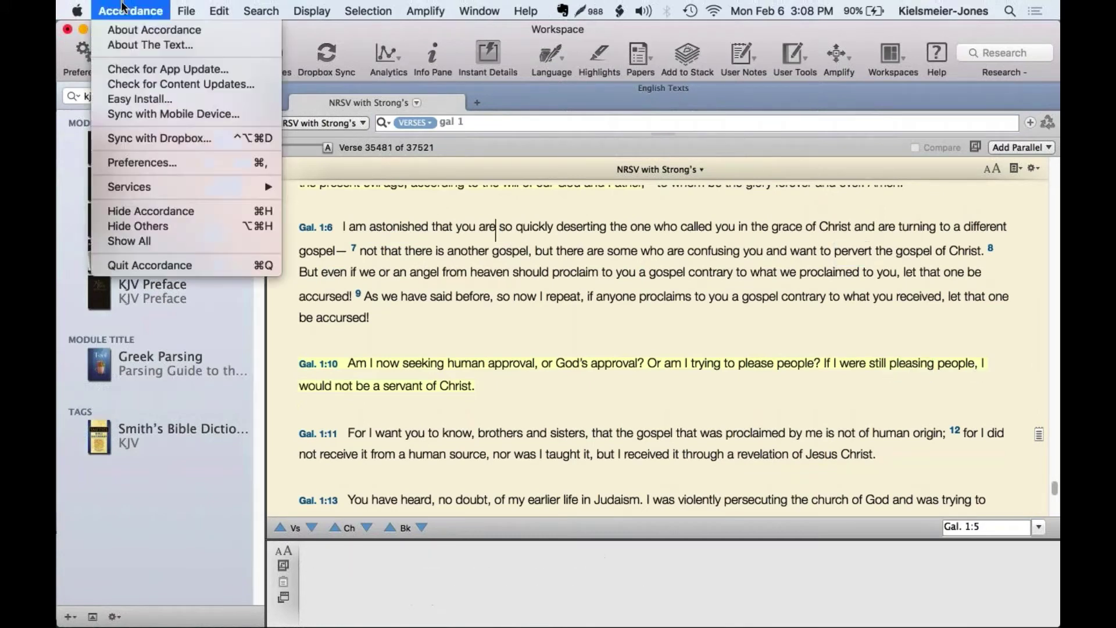
left_click(149, 157)
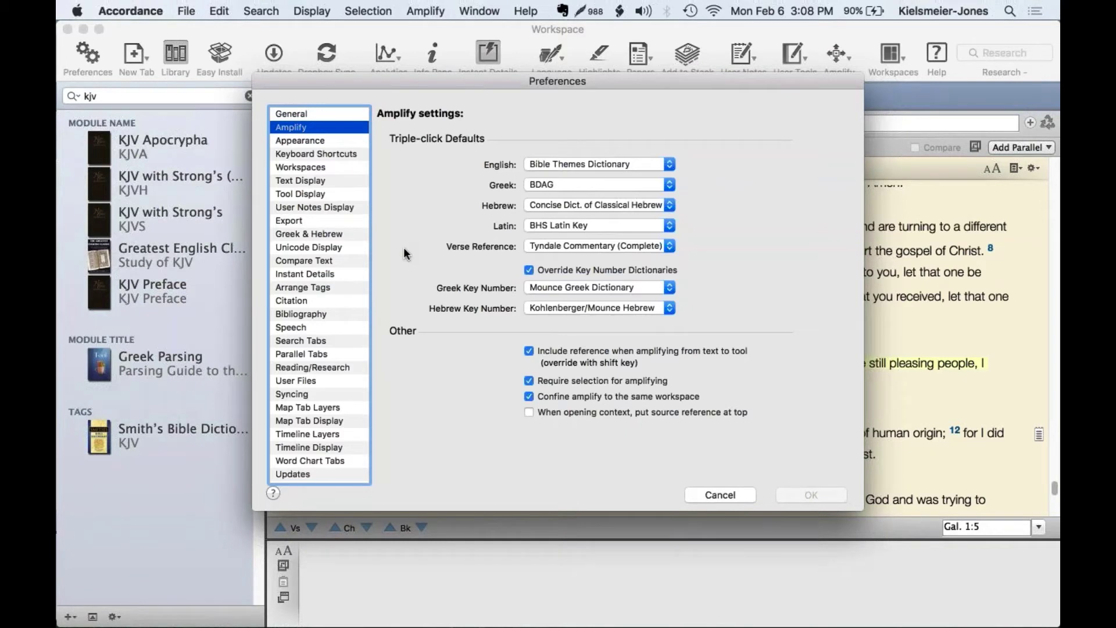
left_click(317, 325)
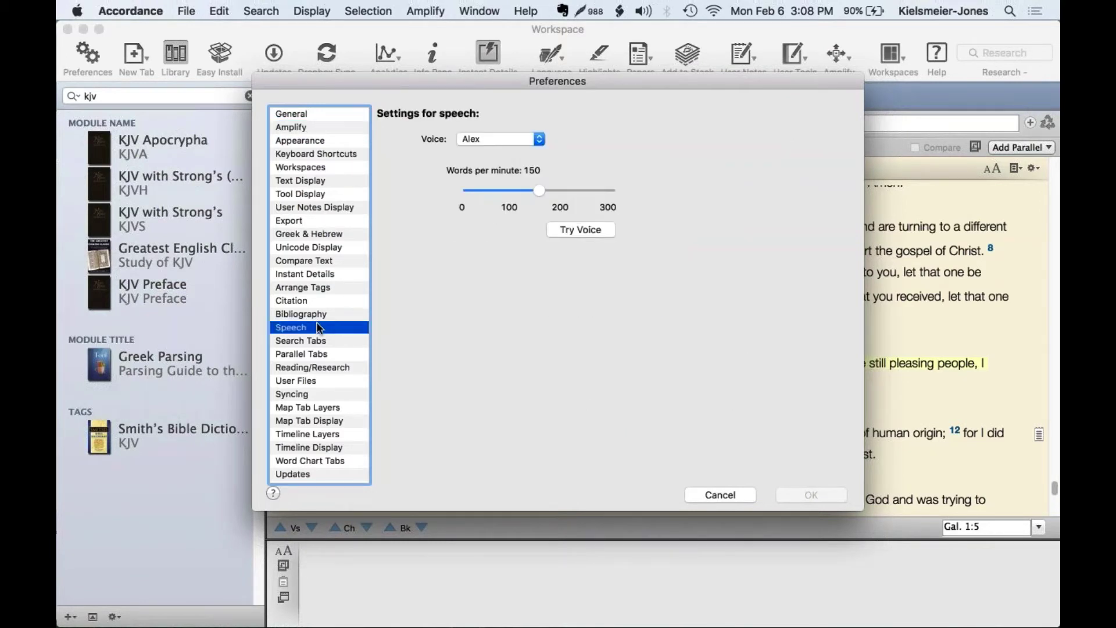
left_click(320, 221)
left_click(322, 234)
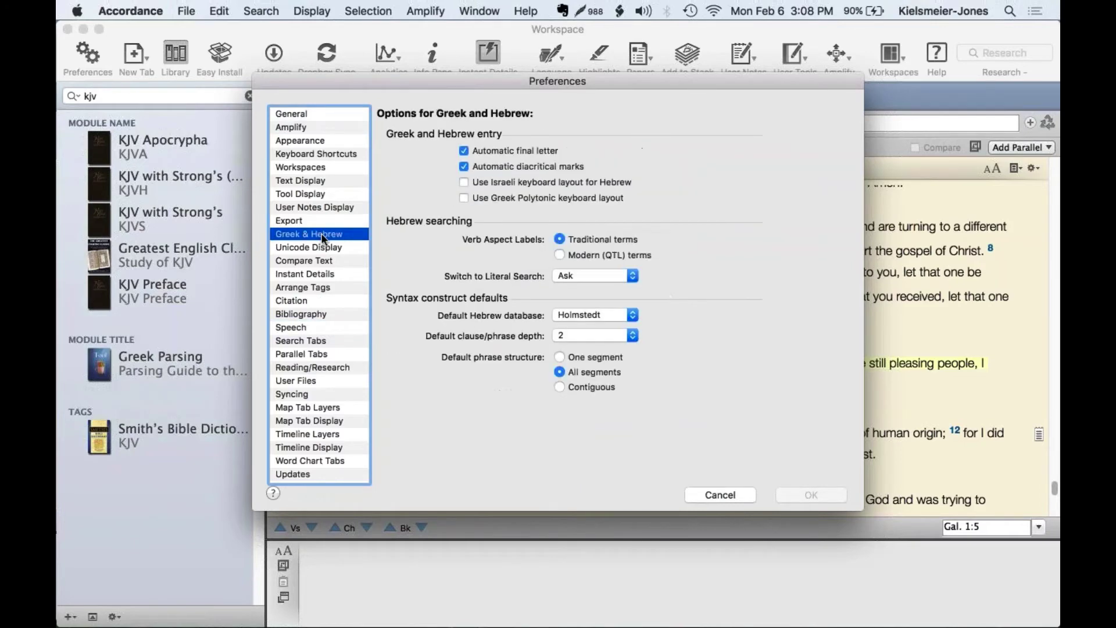
left_click(319, 248)
left_click(321, 261)
left_click(321, 274)
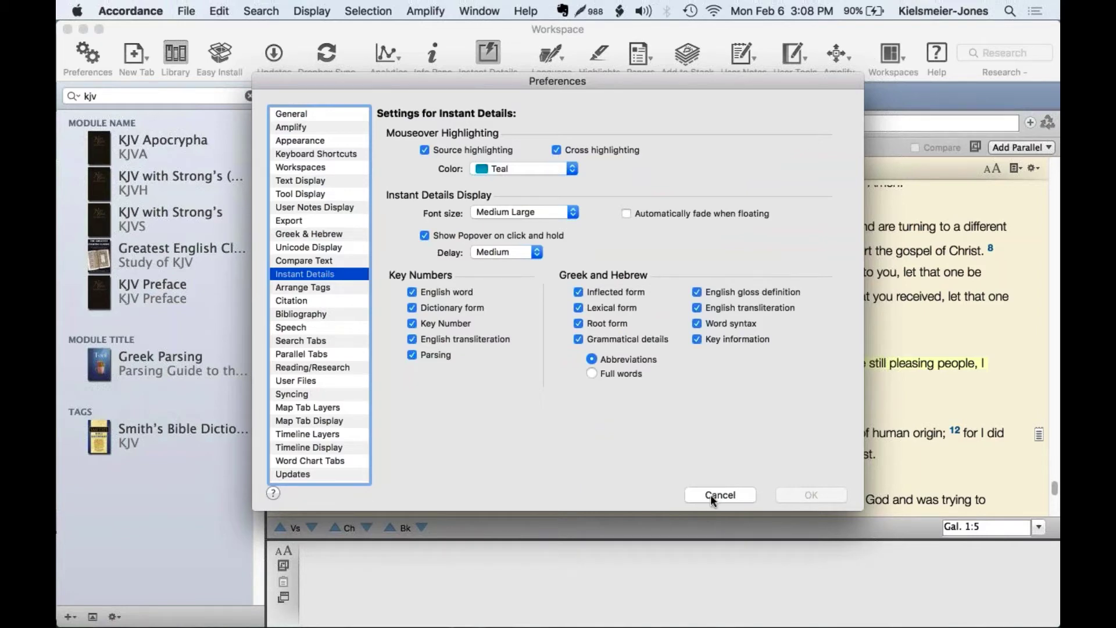
key("Escape")
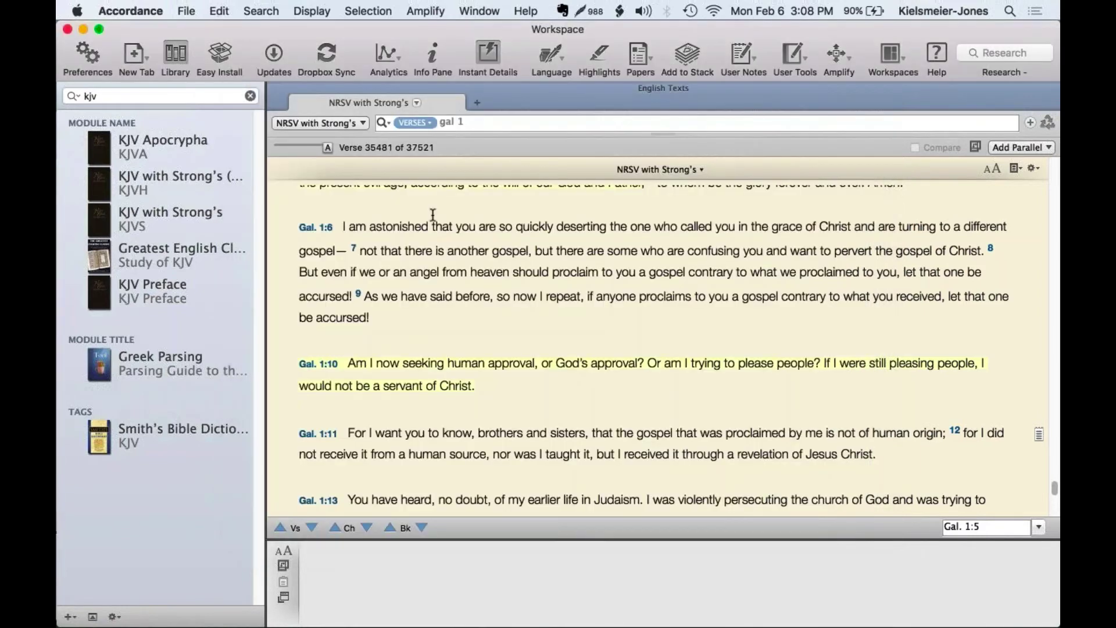
- Reopen the library with its search cleared and open the Ancient Christian Commentary on Scripture from the Commentaries
left_click(177, 56)
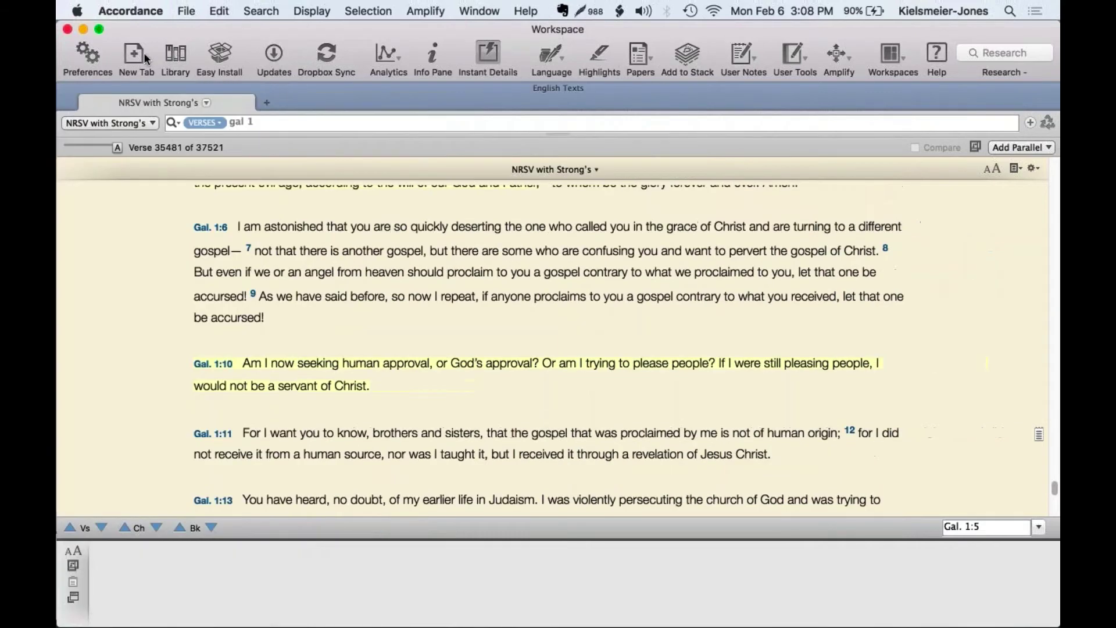
left_click(178, 56)
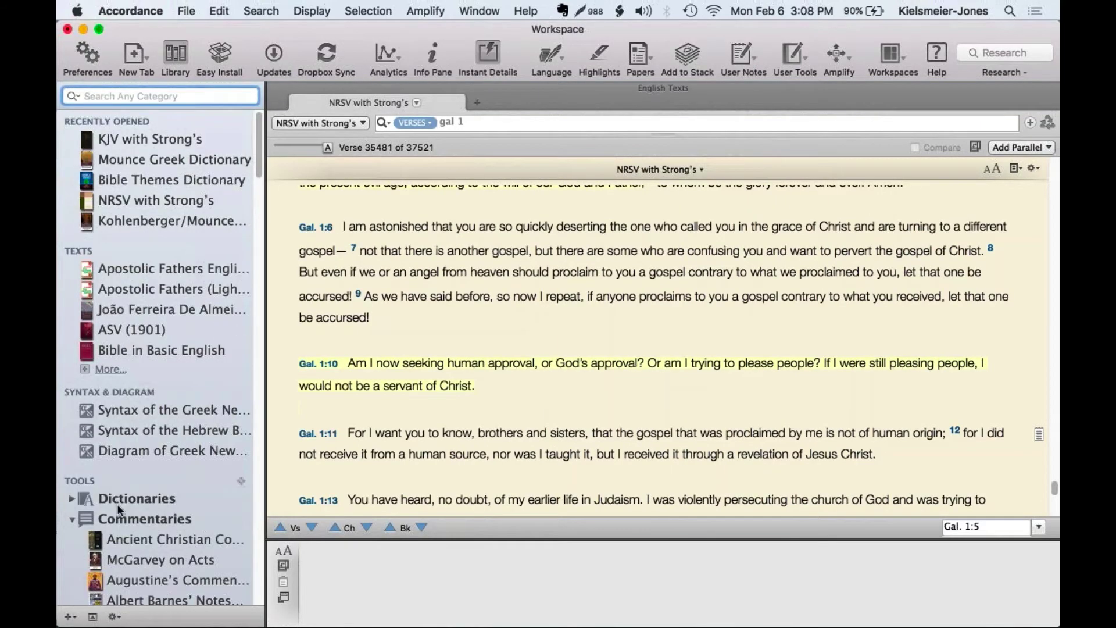
left_click(123, 539)
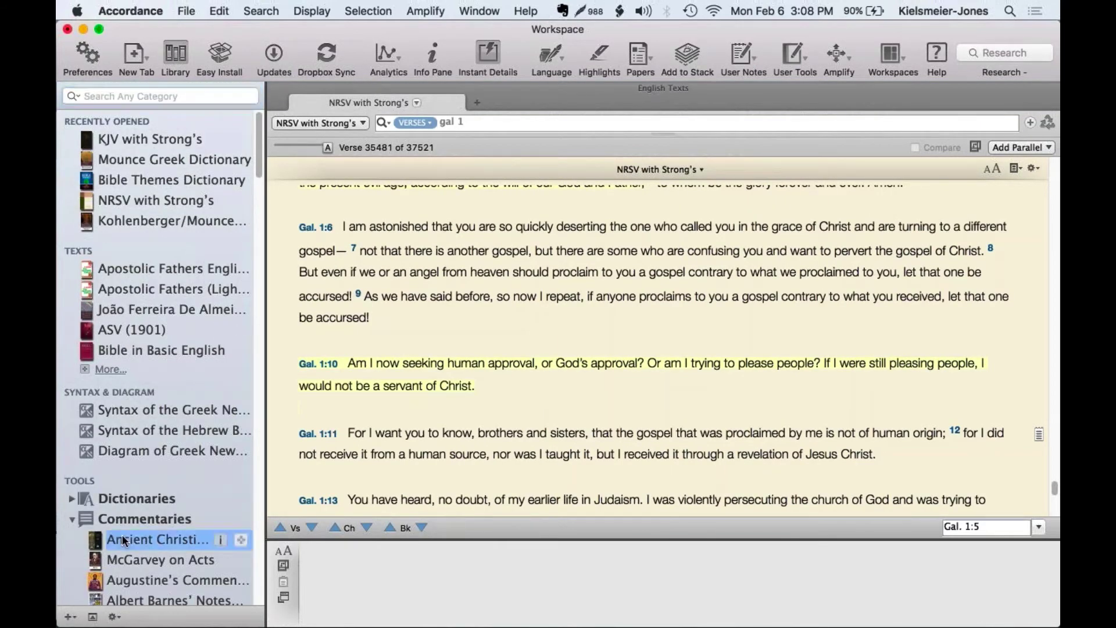
double_click(122, 539)
scroll(157, 407, "down", 5)
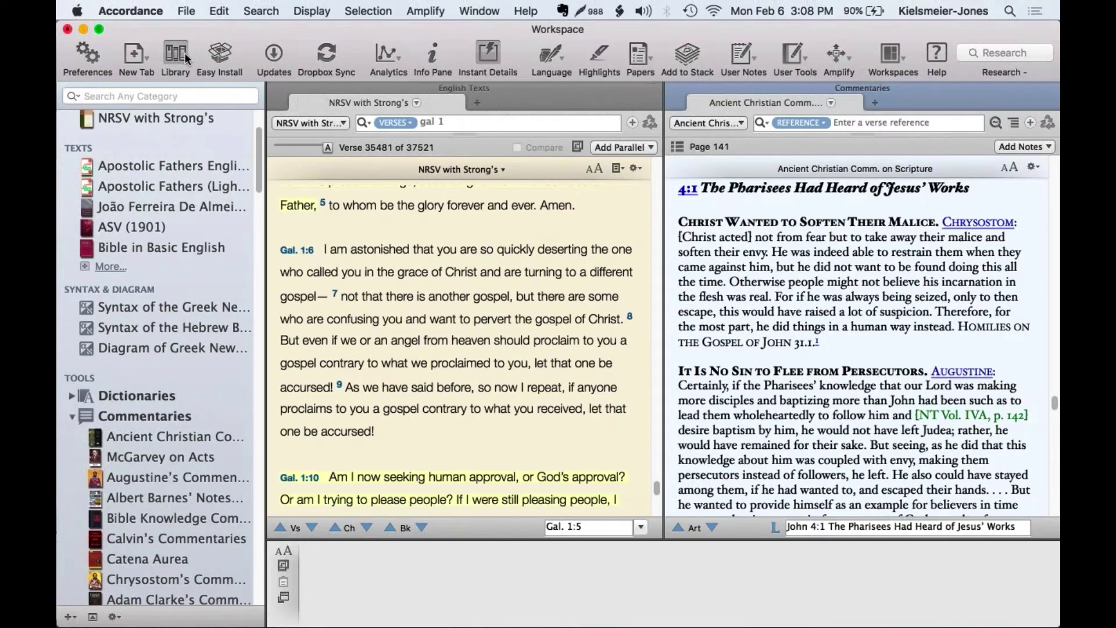
- Reduce the Table of Contents, Library Font Size in the Appearance preferences and save the change
left_click(148, 11)
left_click(143, 163)
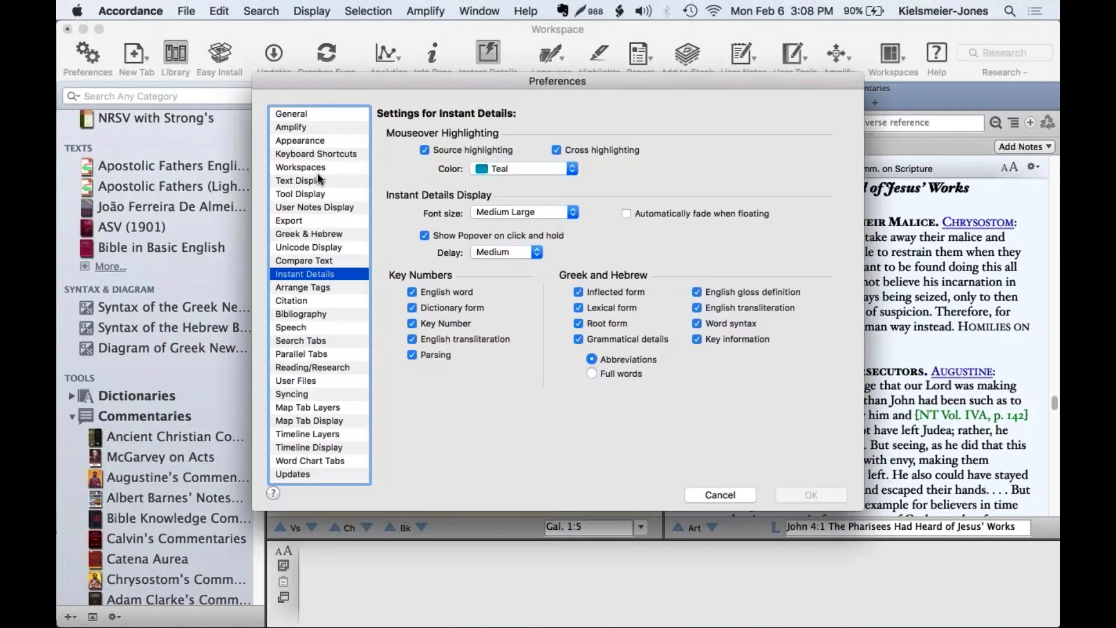
left_click(304, 140)
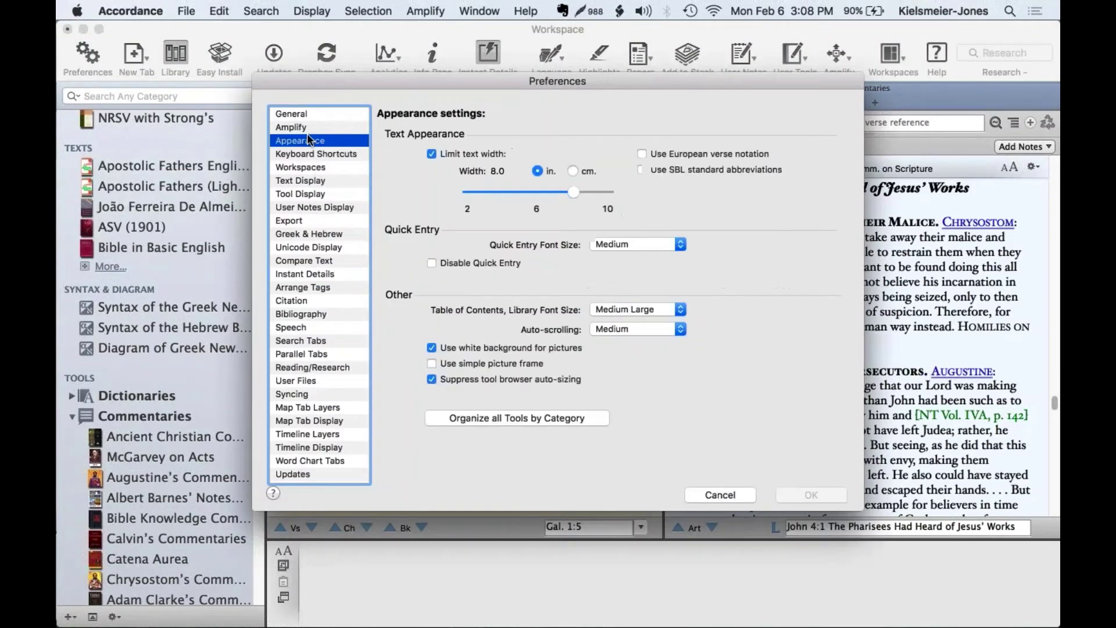
left_click(618, 309)
left_click(608, 285)
left_click(798, 496)
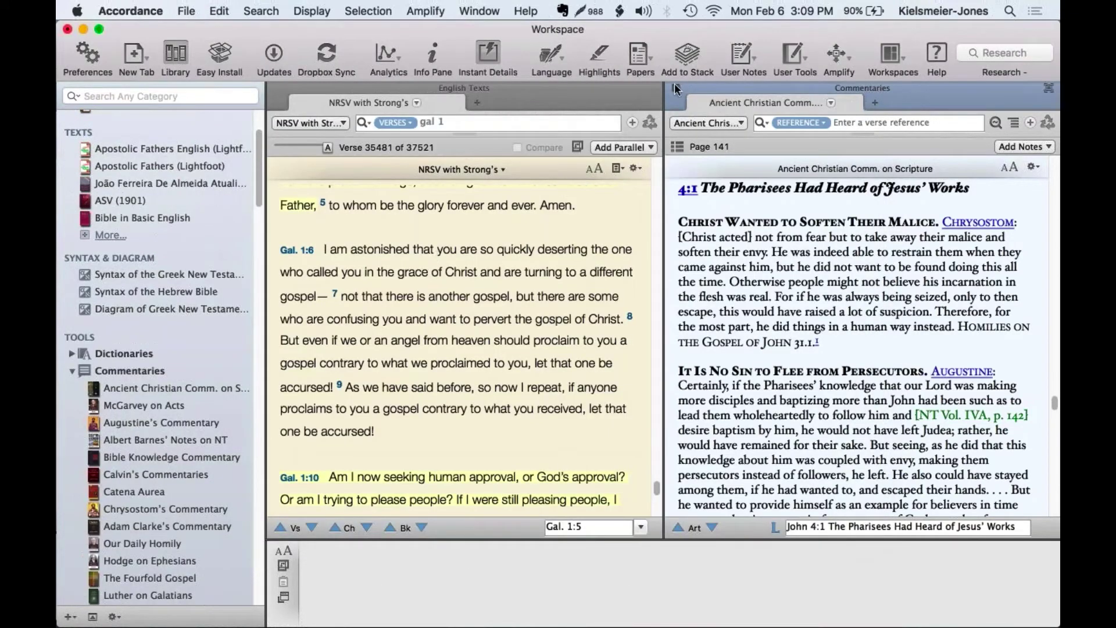
- Close the separate commentary pane and add Ancient Christian Comm. on Scripture as a parallel to the NRSV with Strong's
key("super+w")
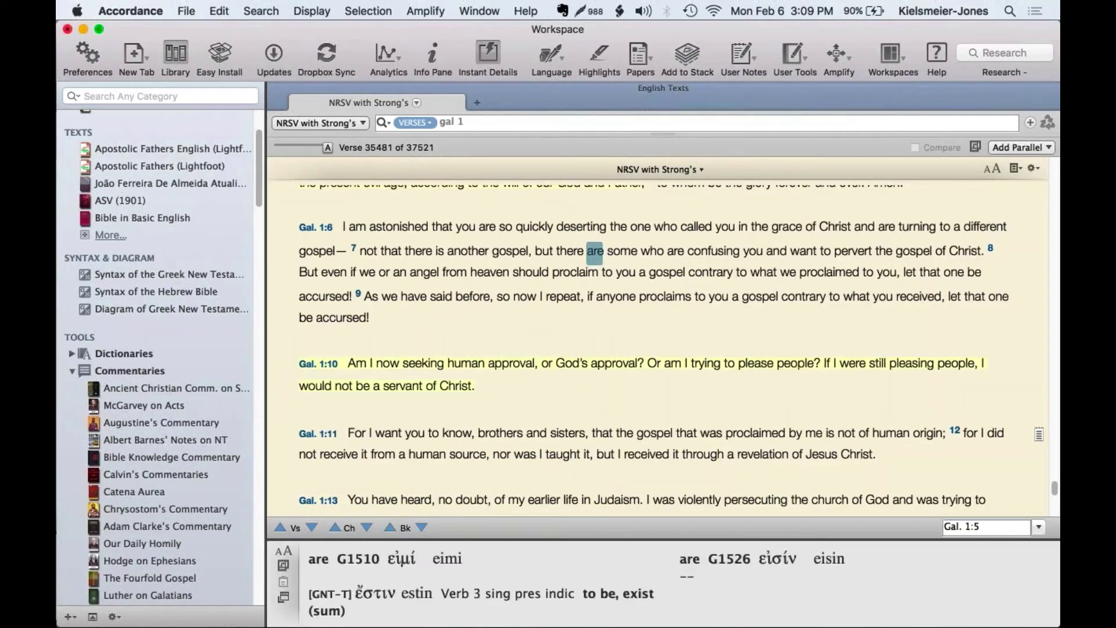
left_click(1021, 148)
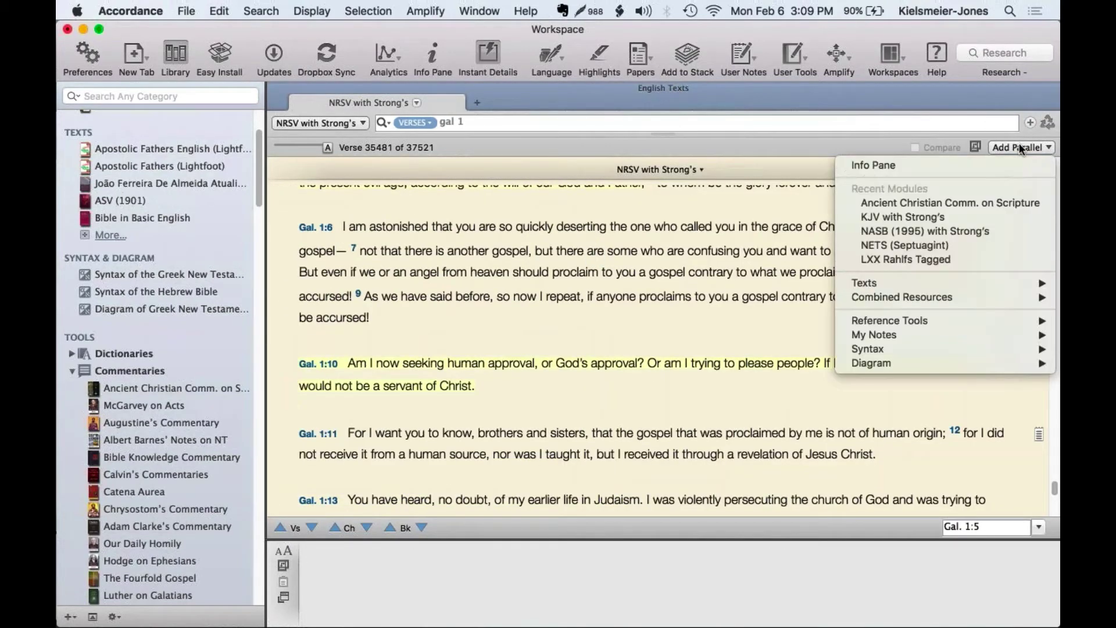
left_click(937, 205)
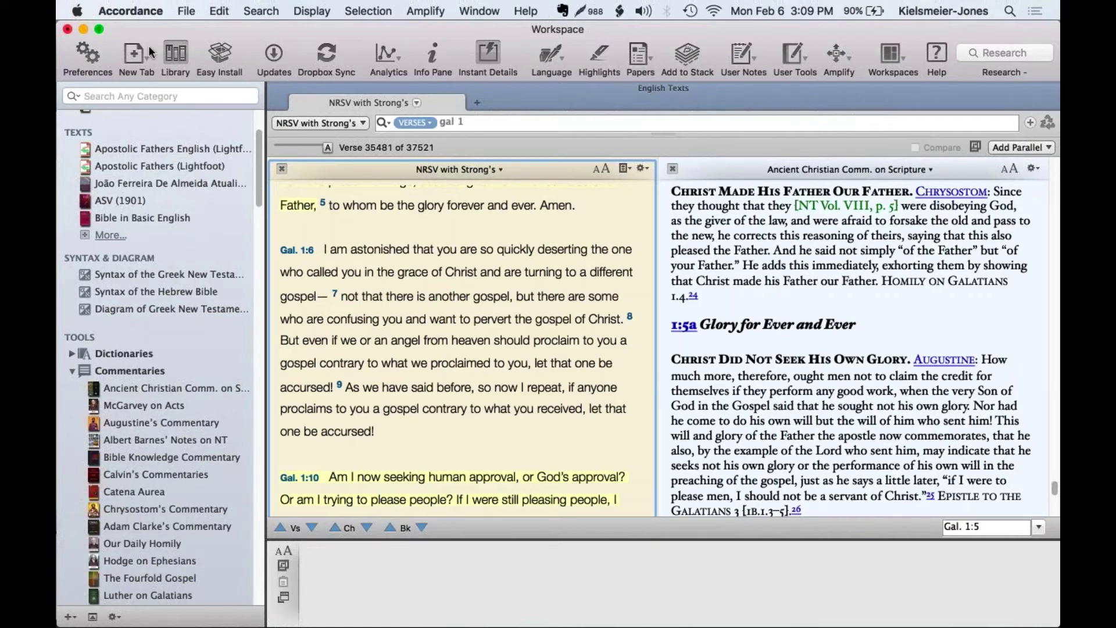
- Close the parallel commentary pane, disable Open parallel tools and notes in vertical orientation in the General preferences, and save
left_click(672, 170)
left_click(156, 8)
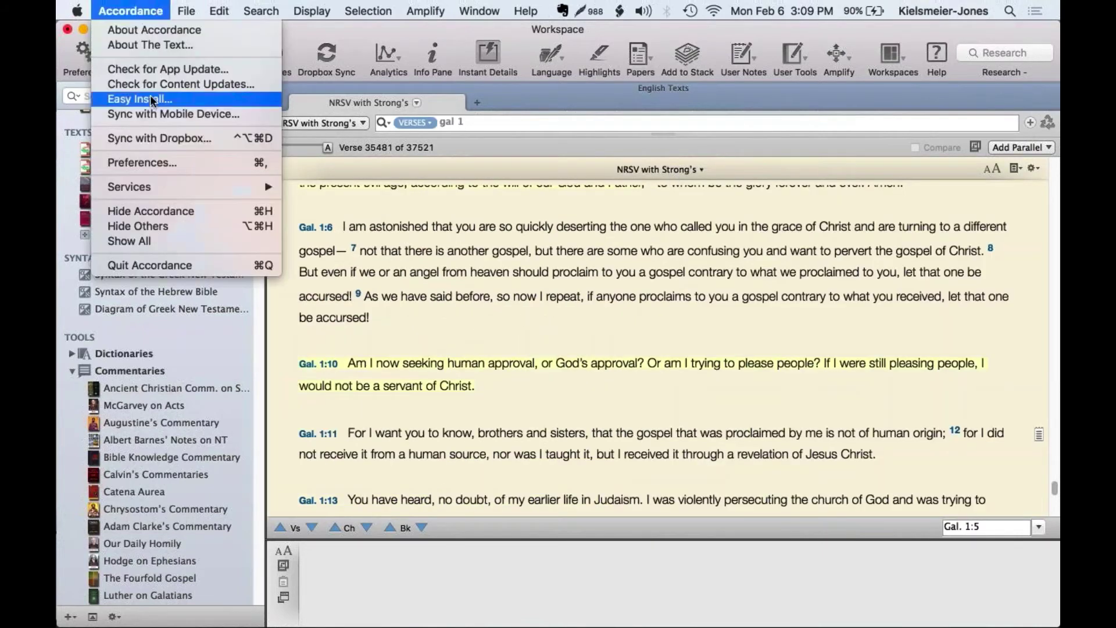
left_click(158, 157)
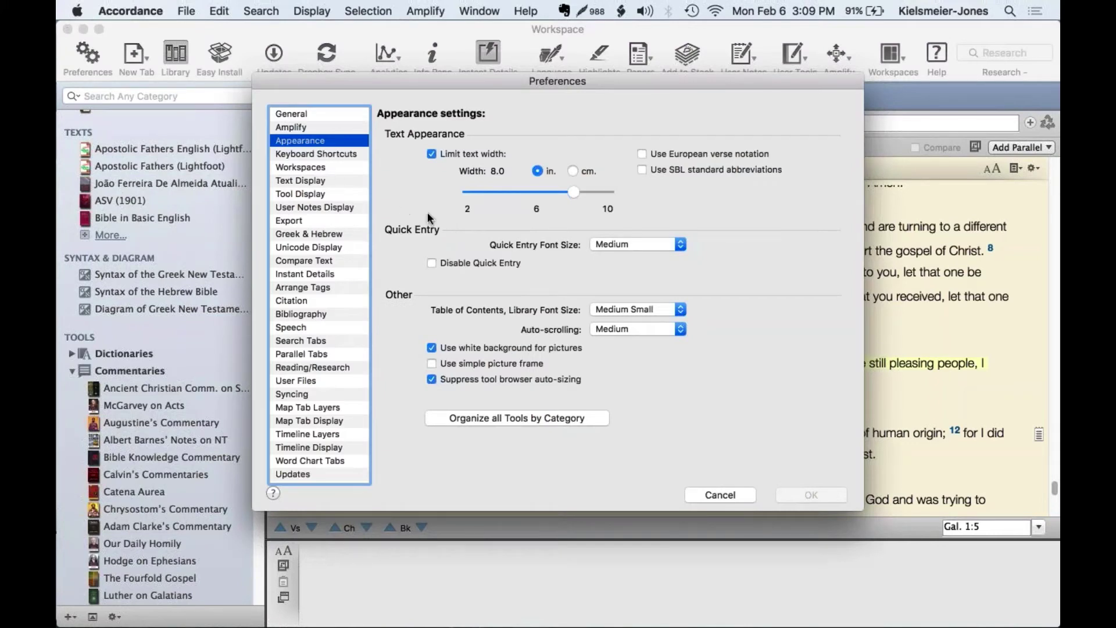
left_click(319, 129)
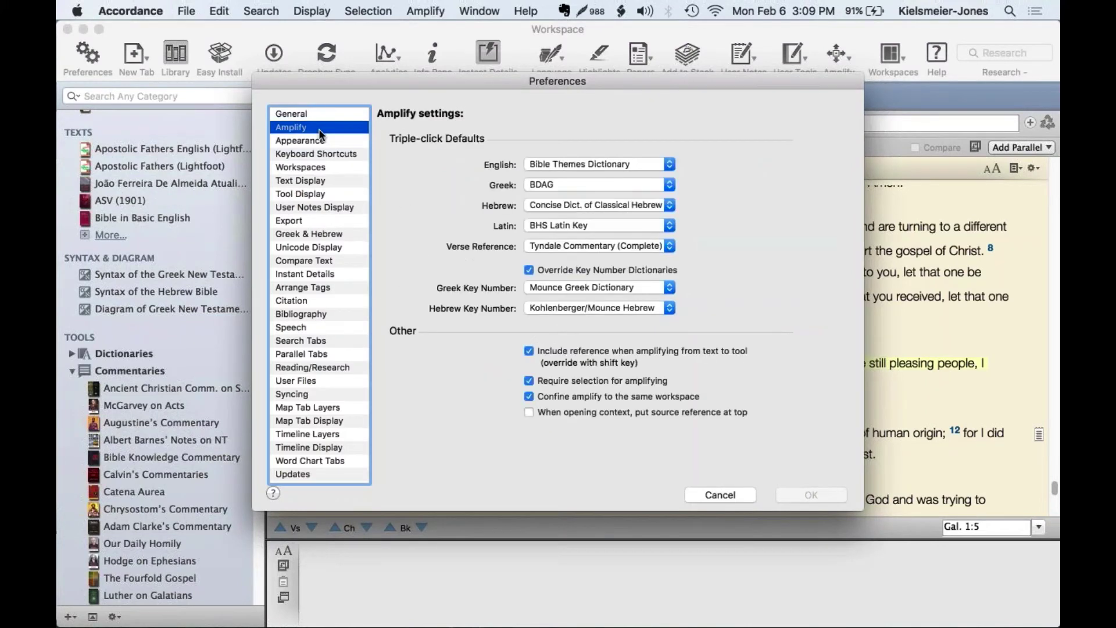
left_click(310, 115)
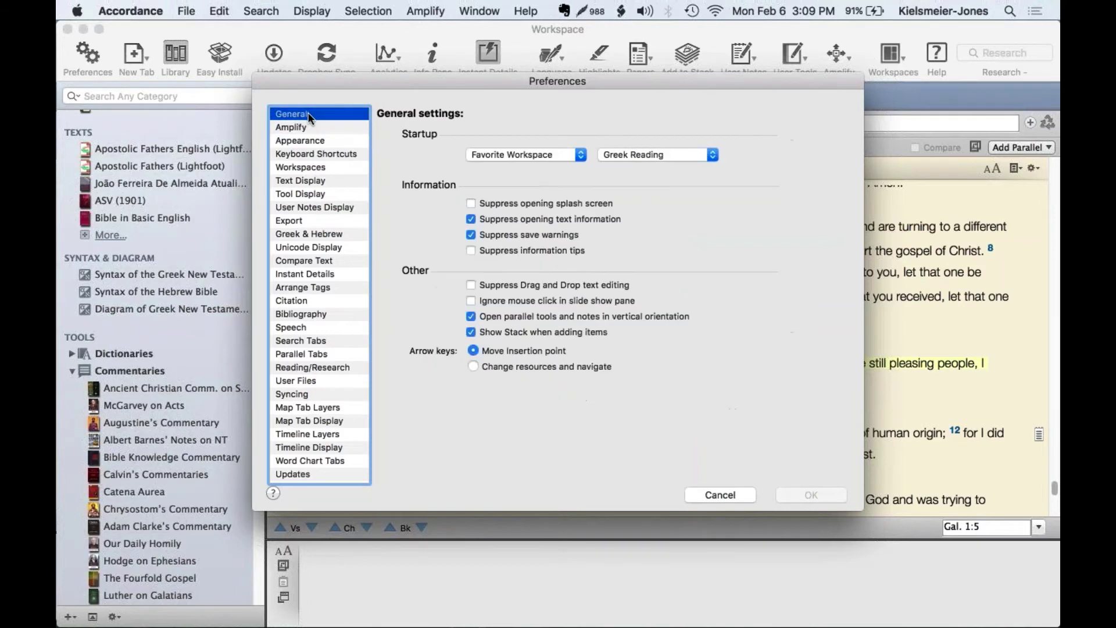
left_click(309, 126)
left_click(310, 141)
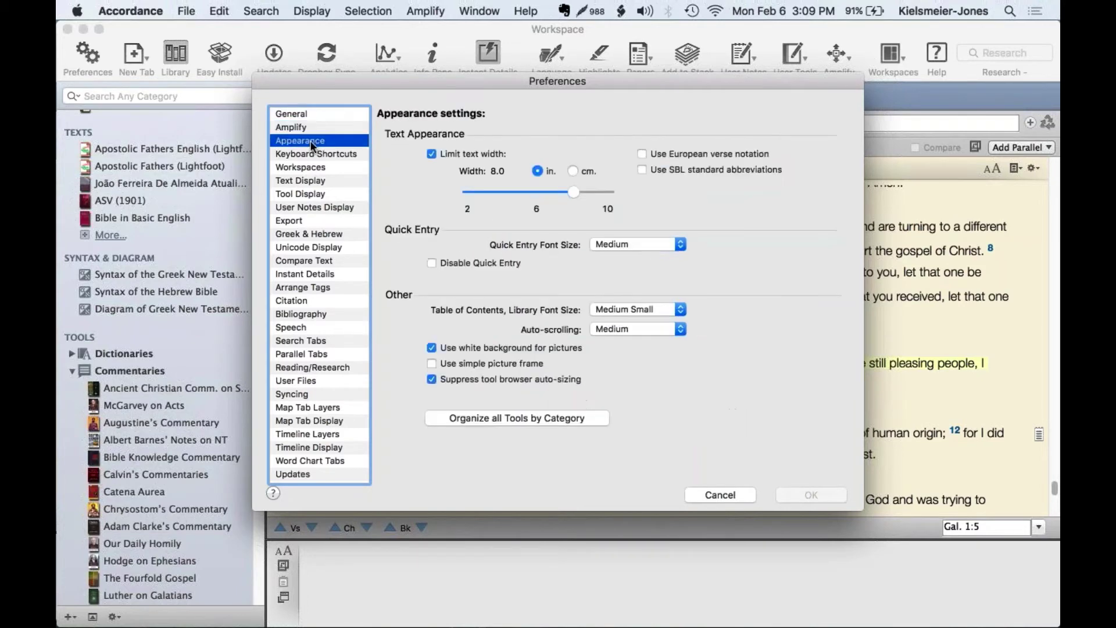
left_click(308, 127)
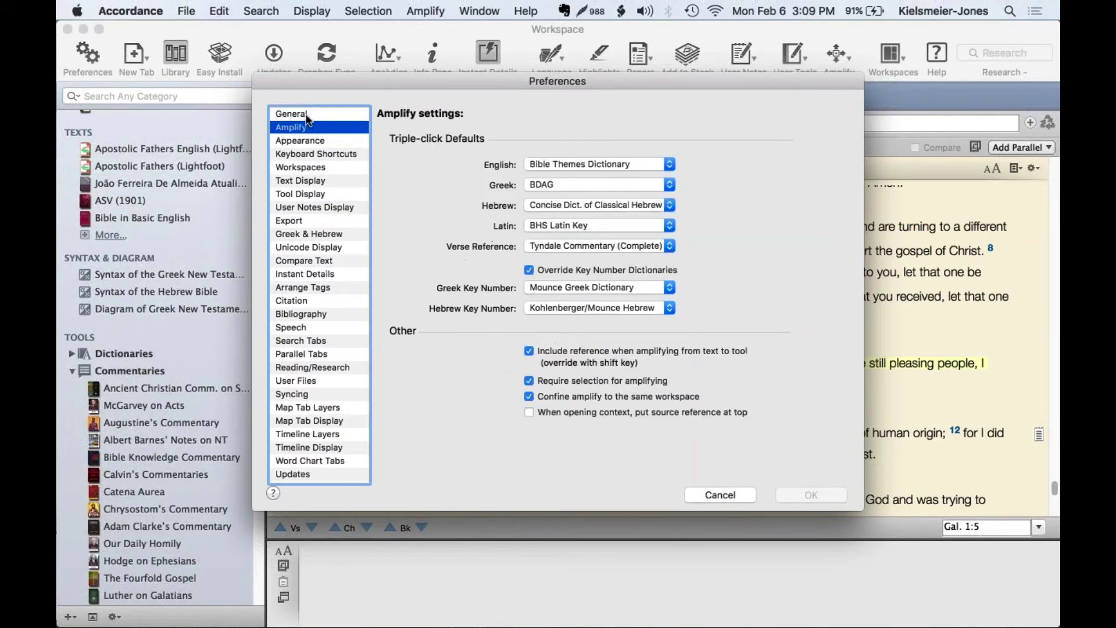
left_click(306, 115)
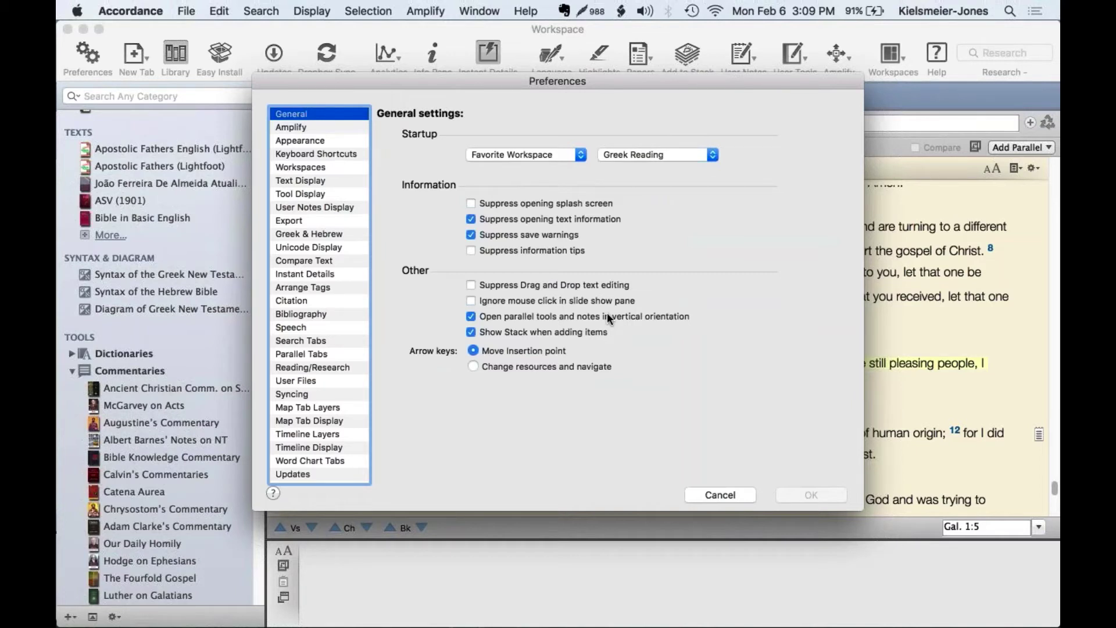
left_click(470, 316)
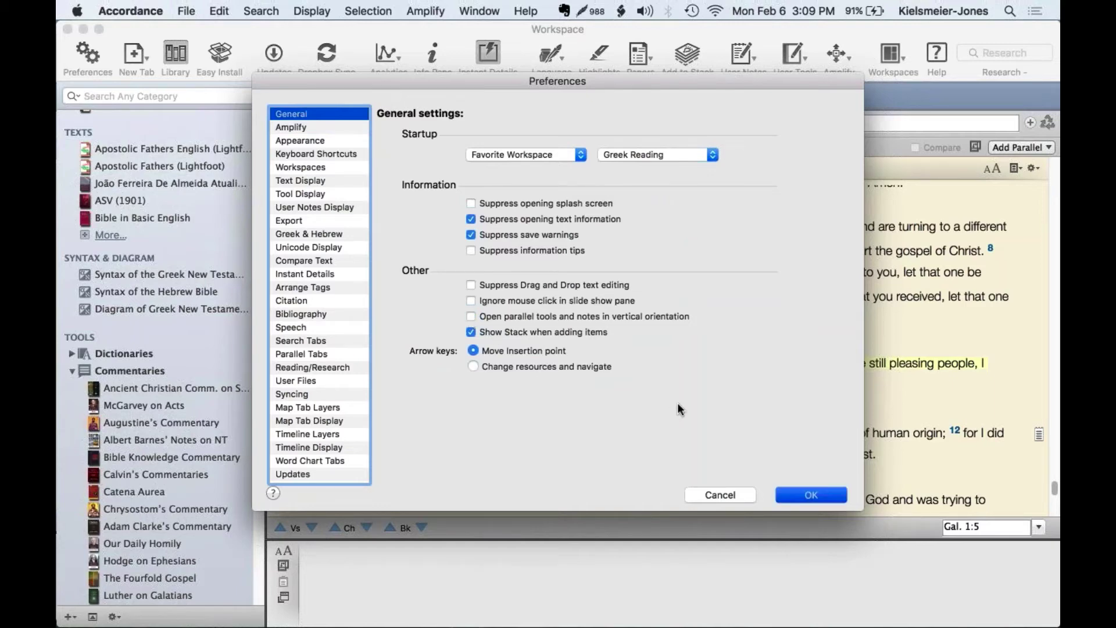
left_click(819, 496)
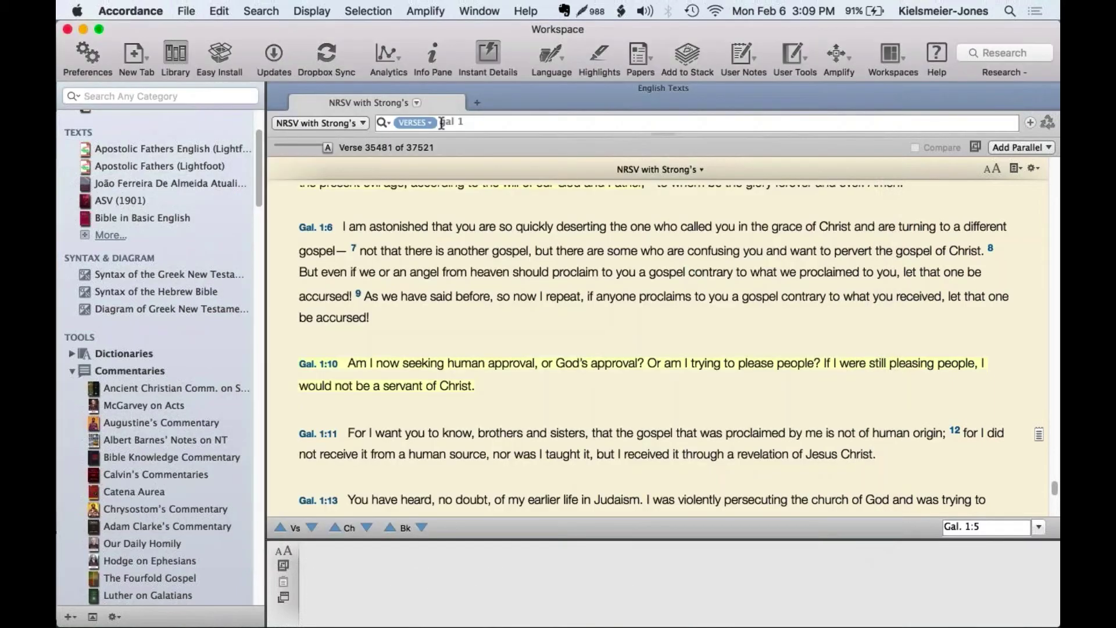
- Add Ancient Christian Comm. on Scripture as a parallel to the NRSV with Strong's to check its orientation, and close the added pane
left_click(1016, 147)
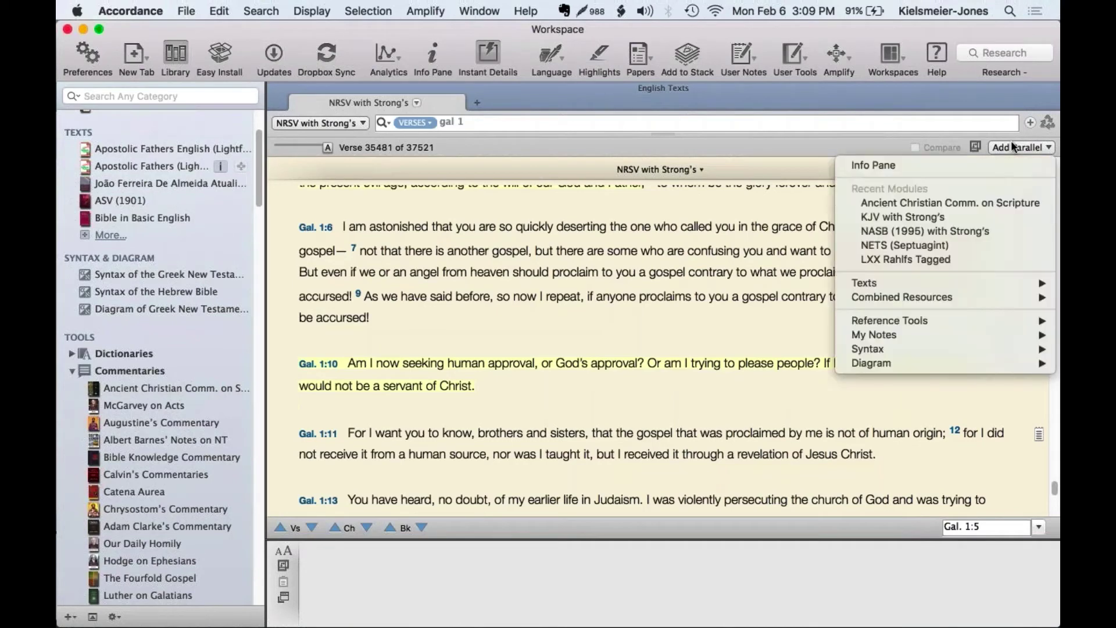
left_click(952, 201)
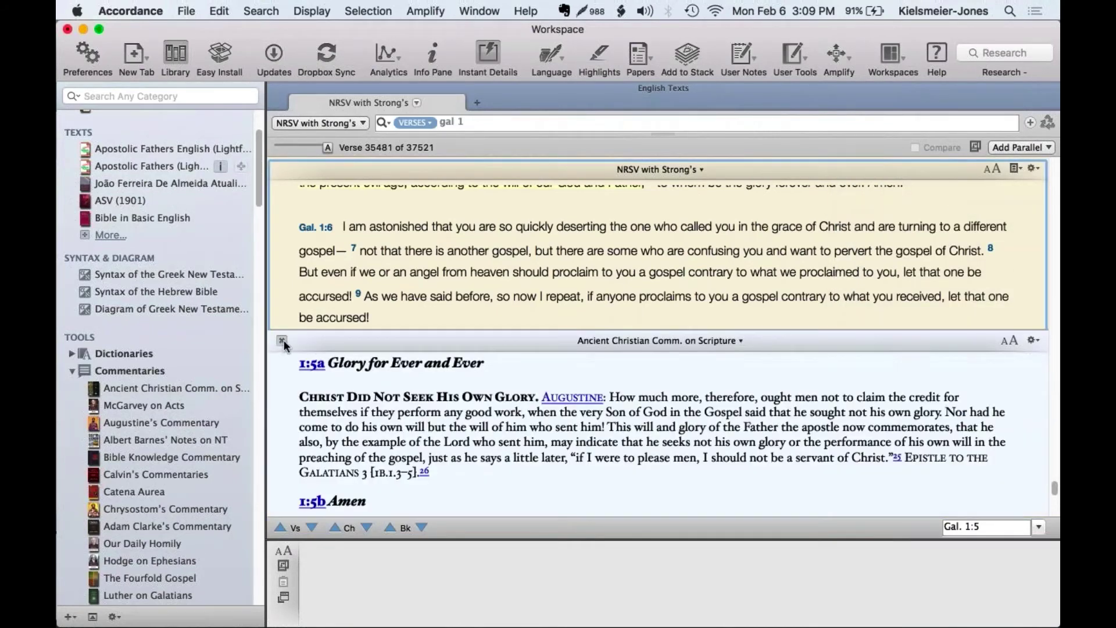
left_click(283, 340)
- Toggle Open parallel tools and notes in vertical orientation on and back off in the General preferences, and confirm
left_click(158, 8)
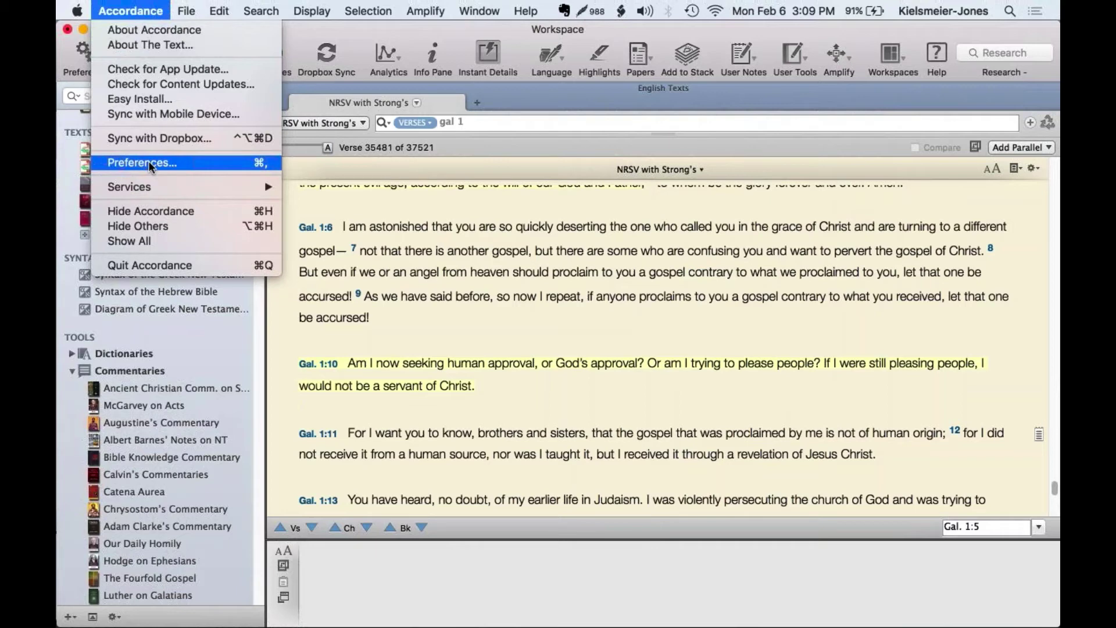
left_click(156, 164)
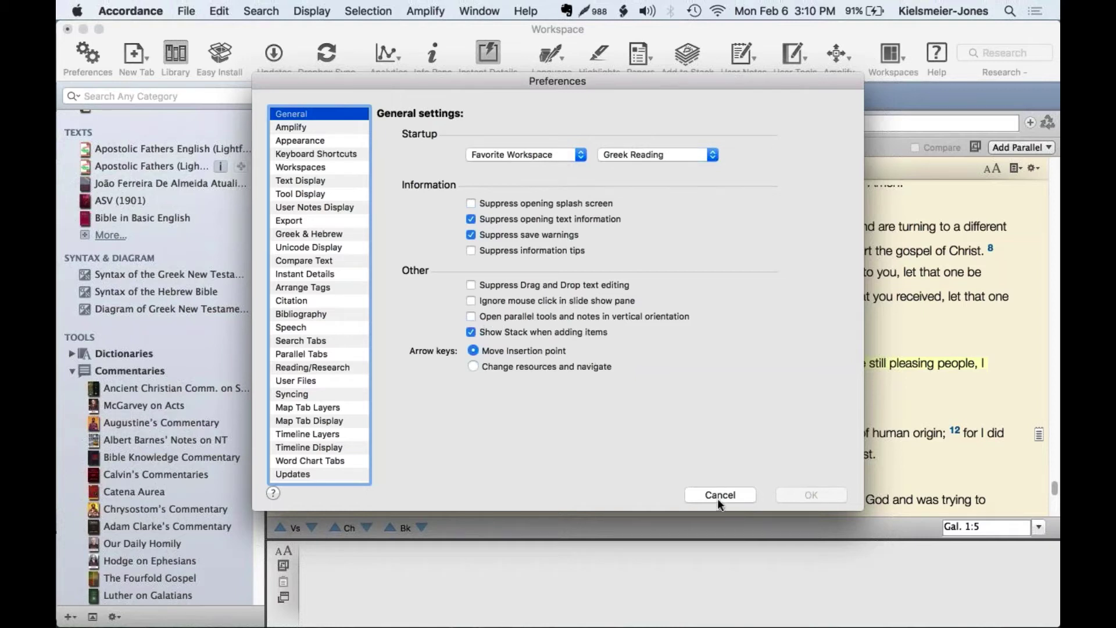
left_click(522, 316)
left_click(524, 315)
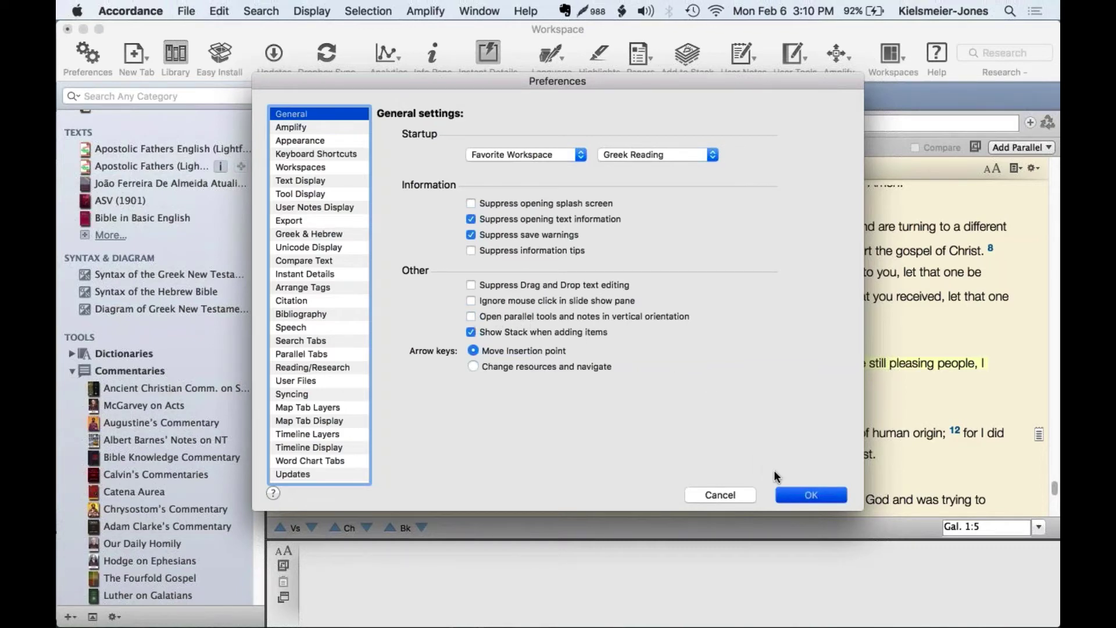
left_click(802, 495)
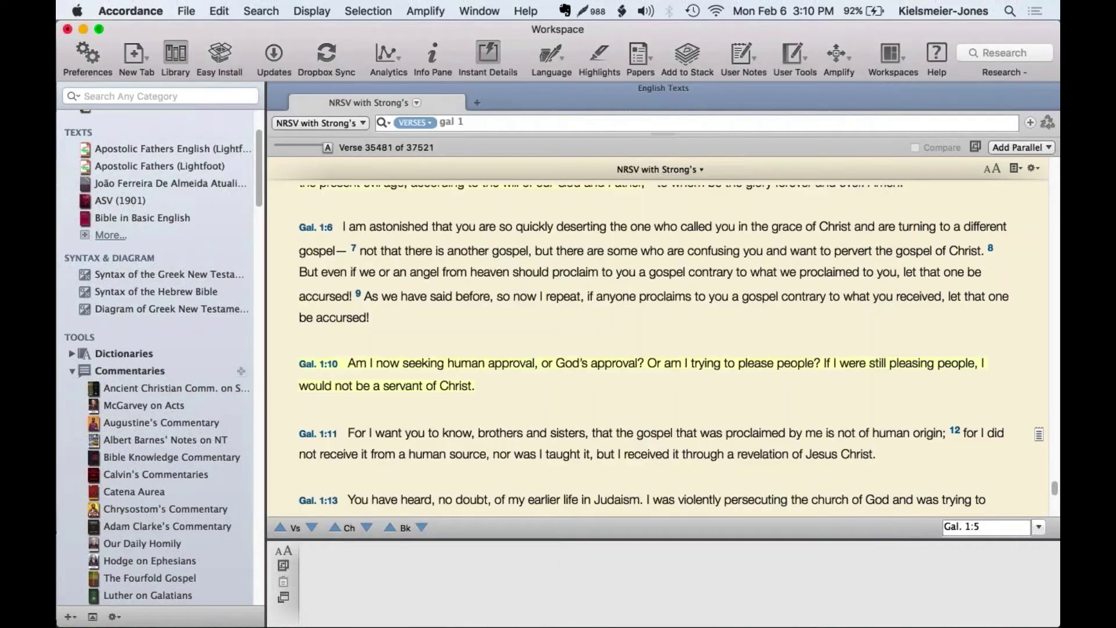
- Show the Ancient Christian commentary once more as an NRSV parallel with vertical orientation disabled, and remove it
left_click(1046, 148)
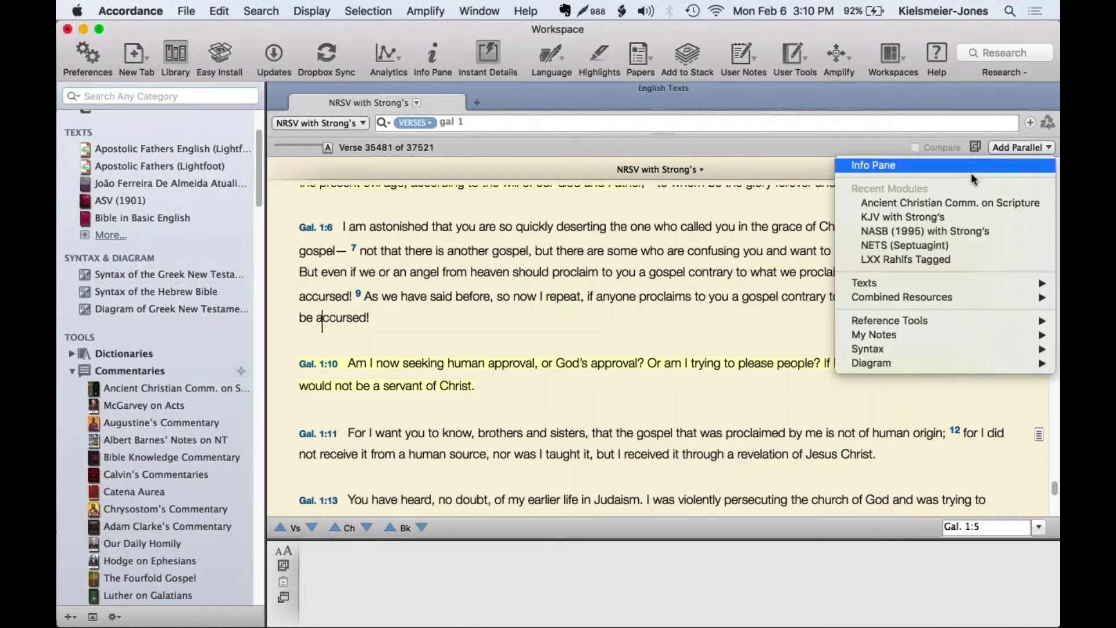
left_click(960, 204)
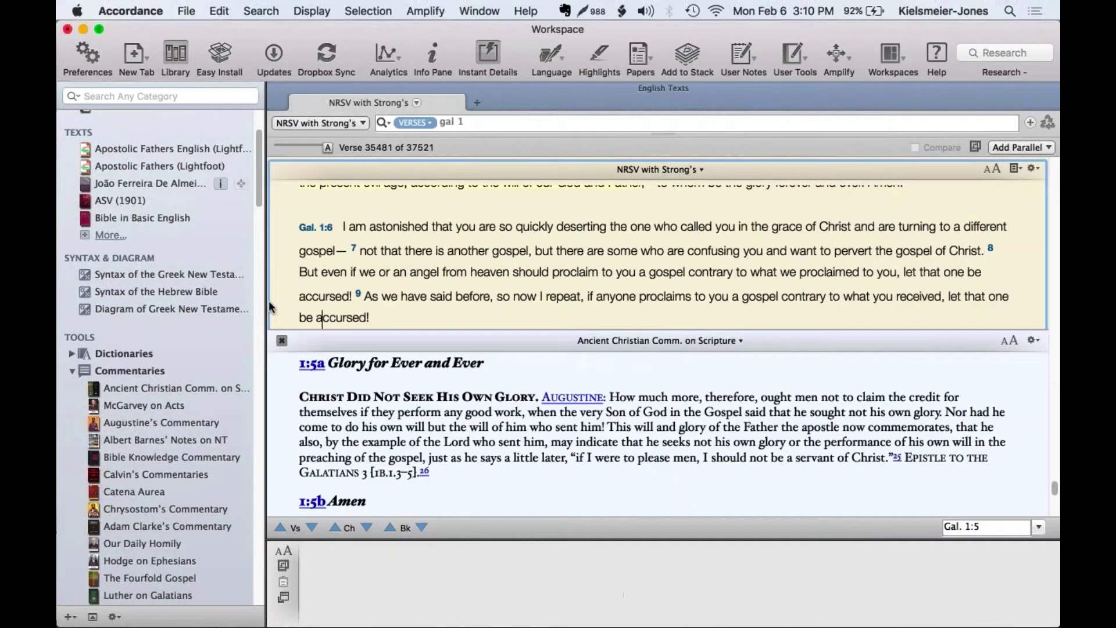
left_click(282, 340)
- Enable Open parallel tools and notes in vertical orientation in the General preferences and save the change
left_click(130, 11)
left_click(160, 158)
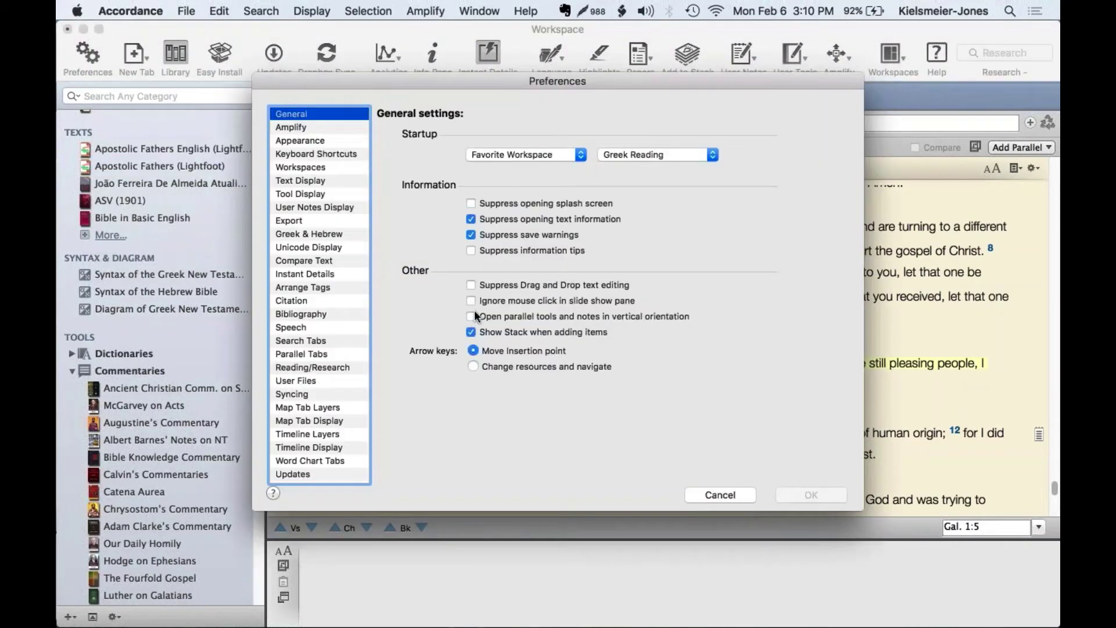
left_click(472, 316)
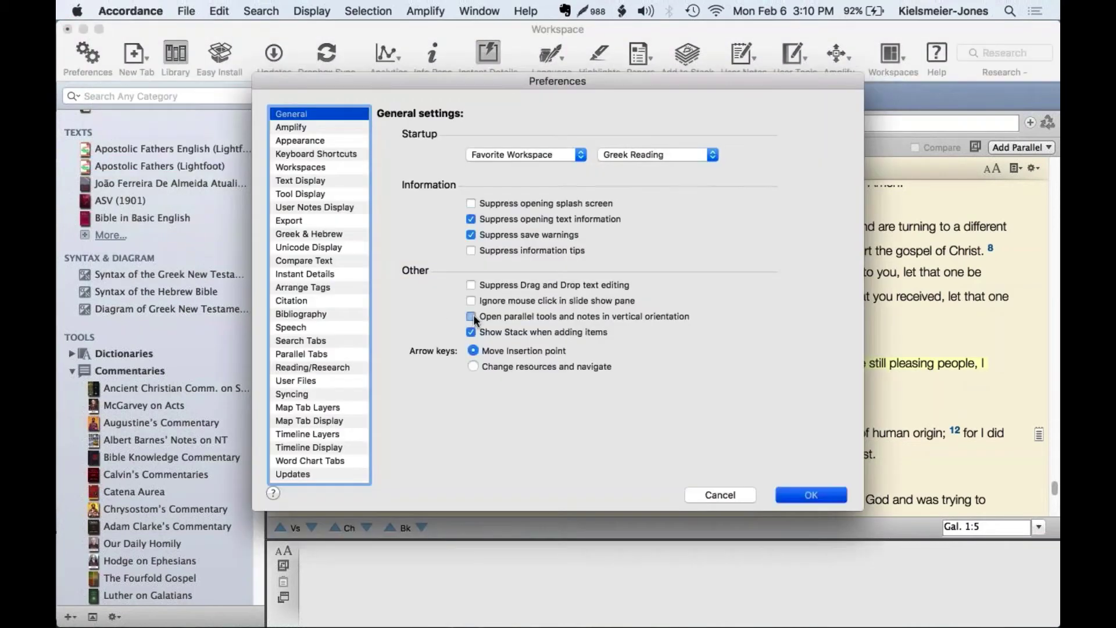
left_click(800, 493)
- Add Ancient Christian Comm. on Scripture as a parallel to the NRSV with Strong's
left_click(1034, 168)
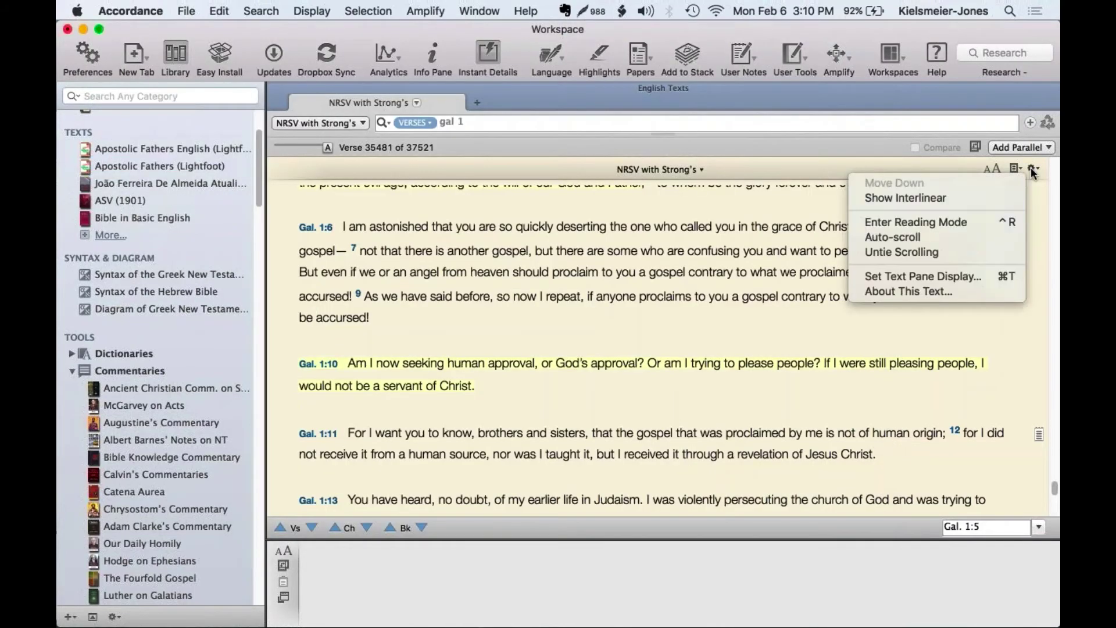
left_click(1022, 148)
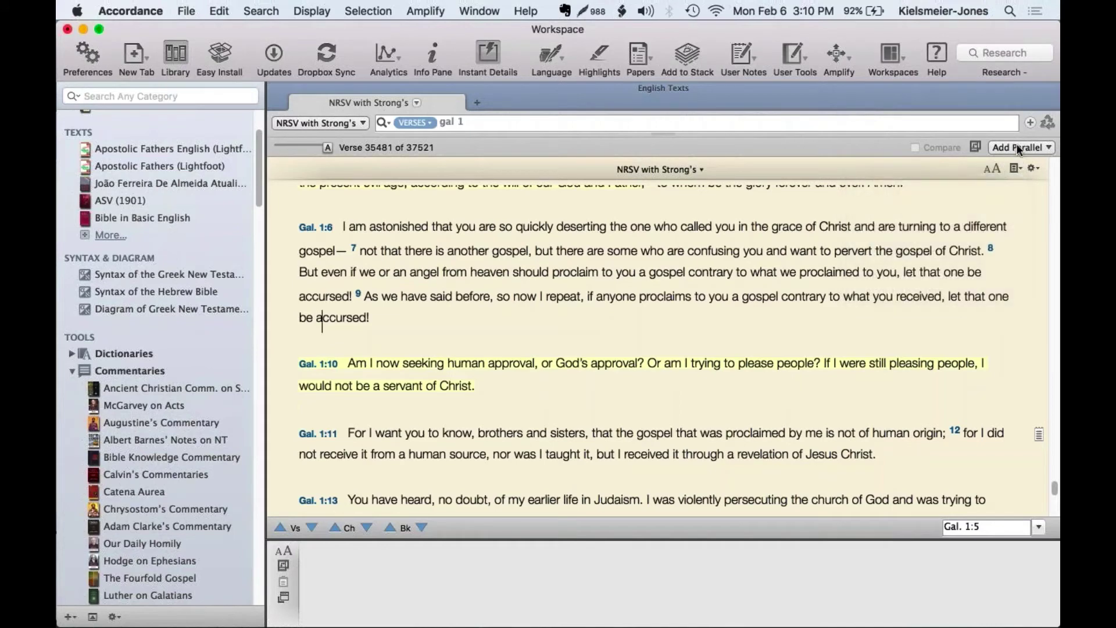
left_click(1020, 148)
left_click(969, 198)
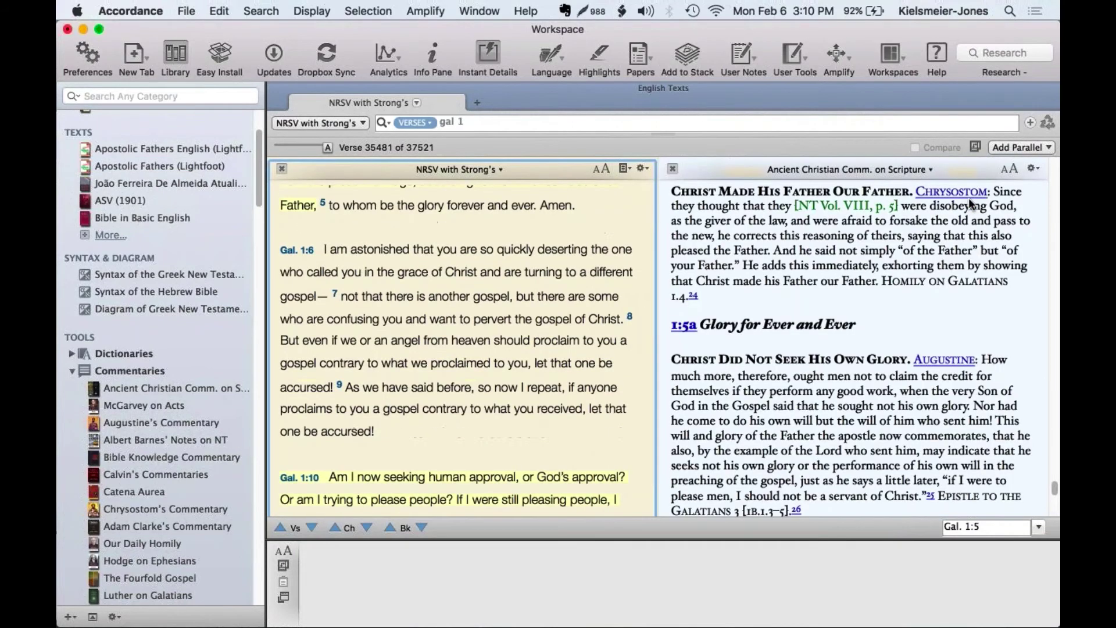
- Open Ancient Christian Comm. on Scripture in its own pane from the library and add the recent Bible Themes Dictionary as a tab beside it
left_click(132, 390)
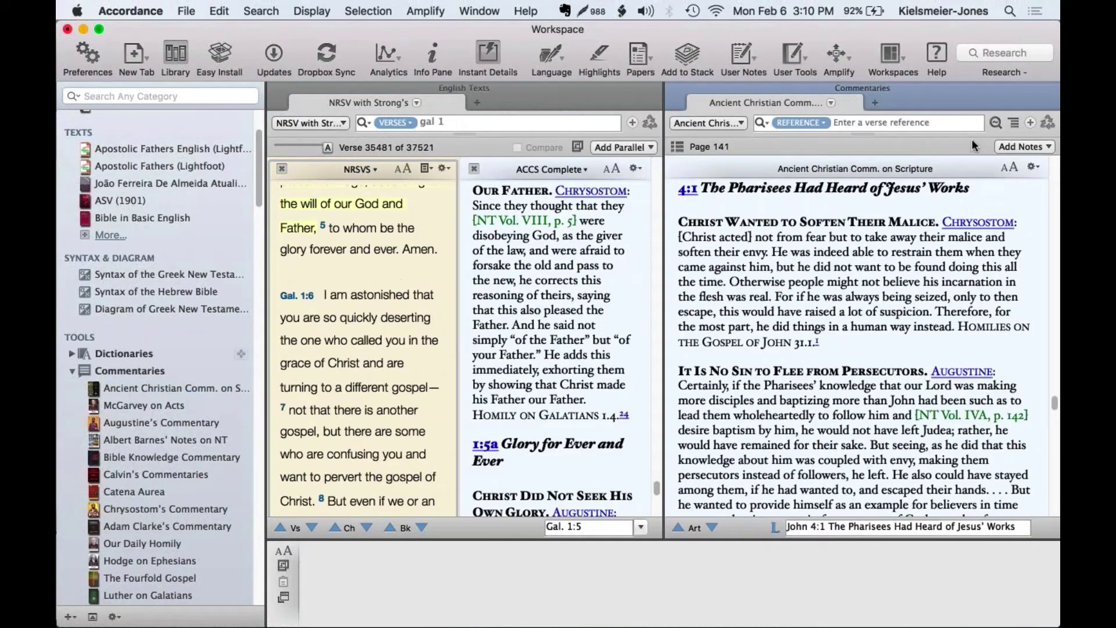
left_click(875, 102)
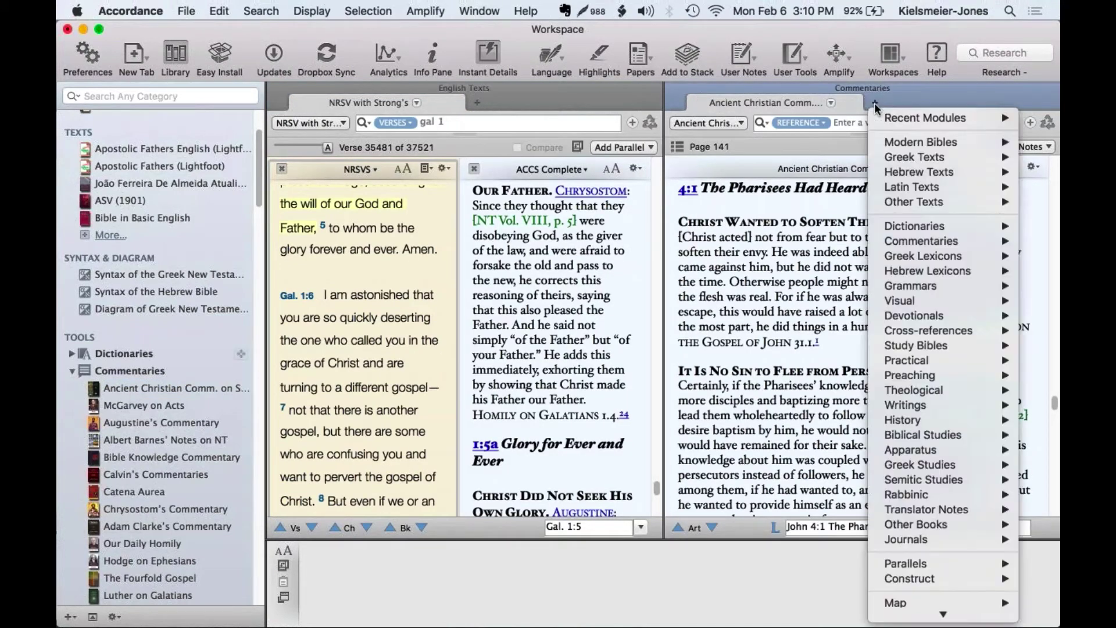
mouse_move(895, 118)
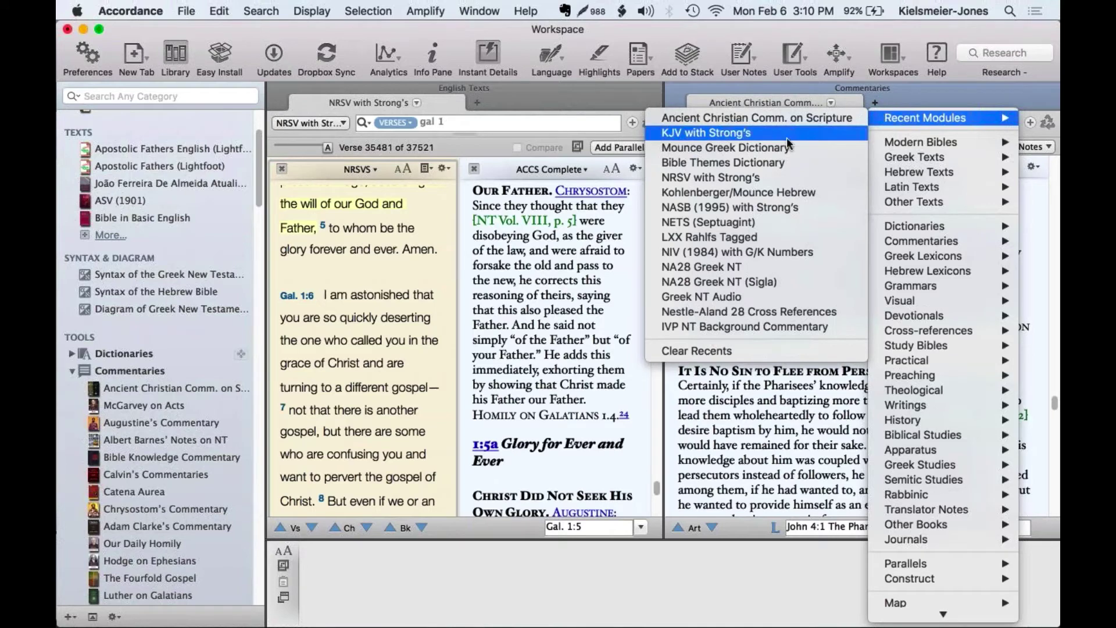
left_click(794, 162)
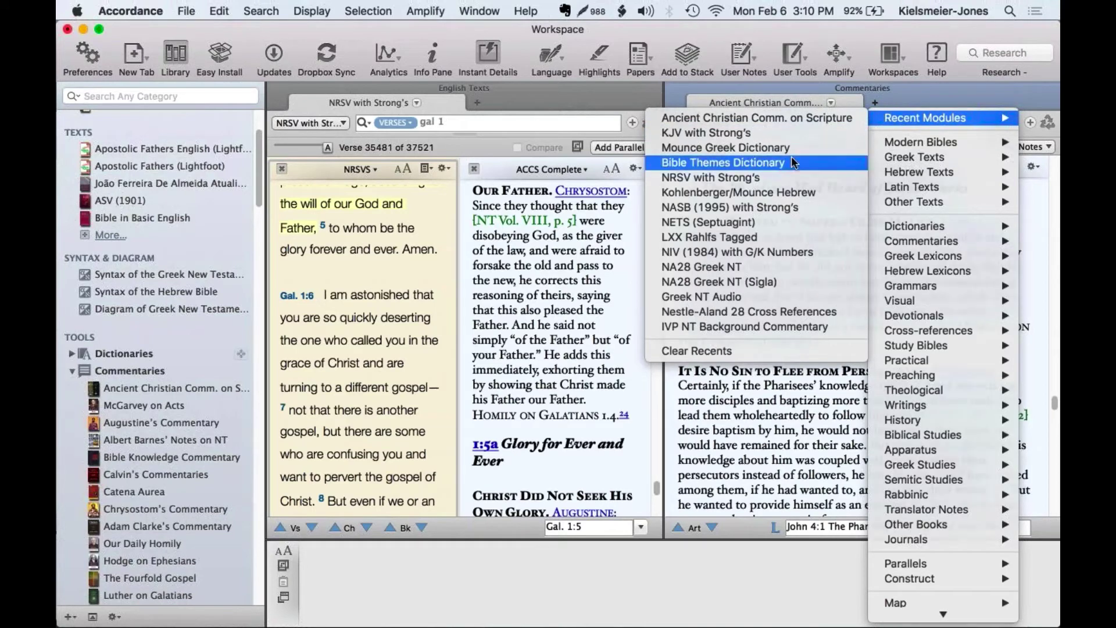
- Compare the Bible Themes Dictionary and Ancient Christian commentary tabs by switching between them
left_click(926, 103)
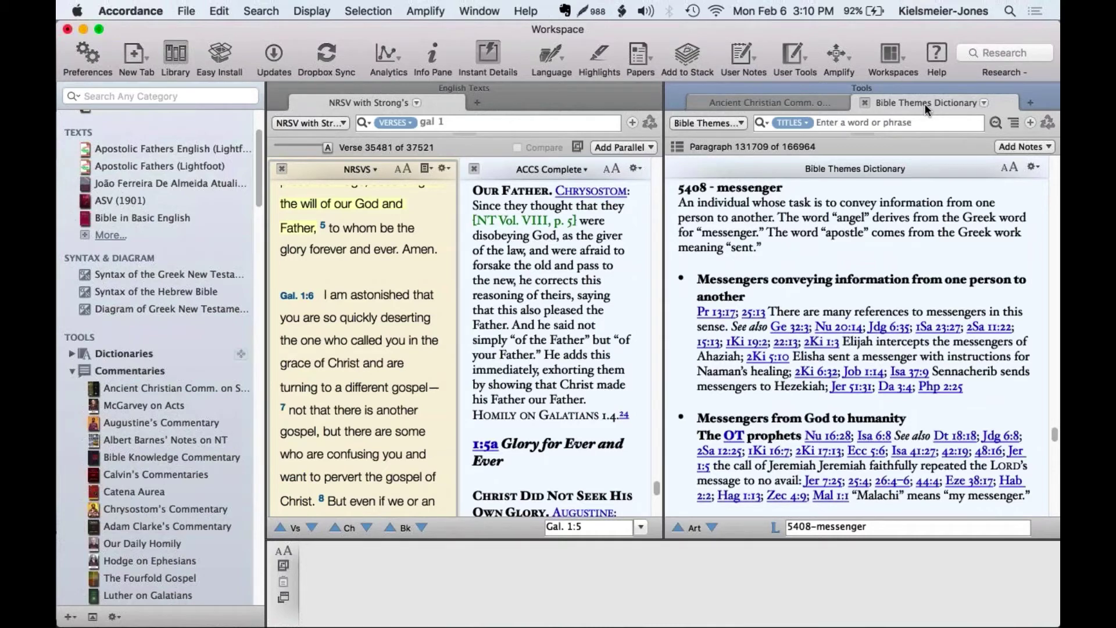
left_click(794, 99)
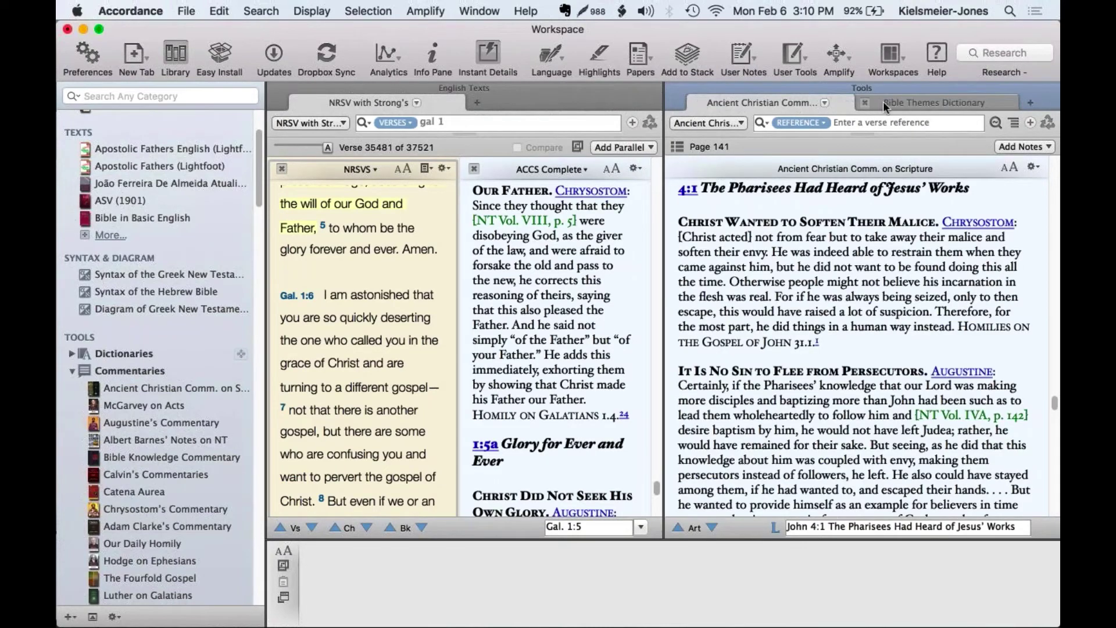
left_click(901, 100)
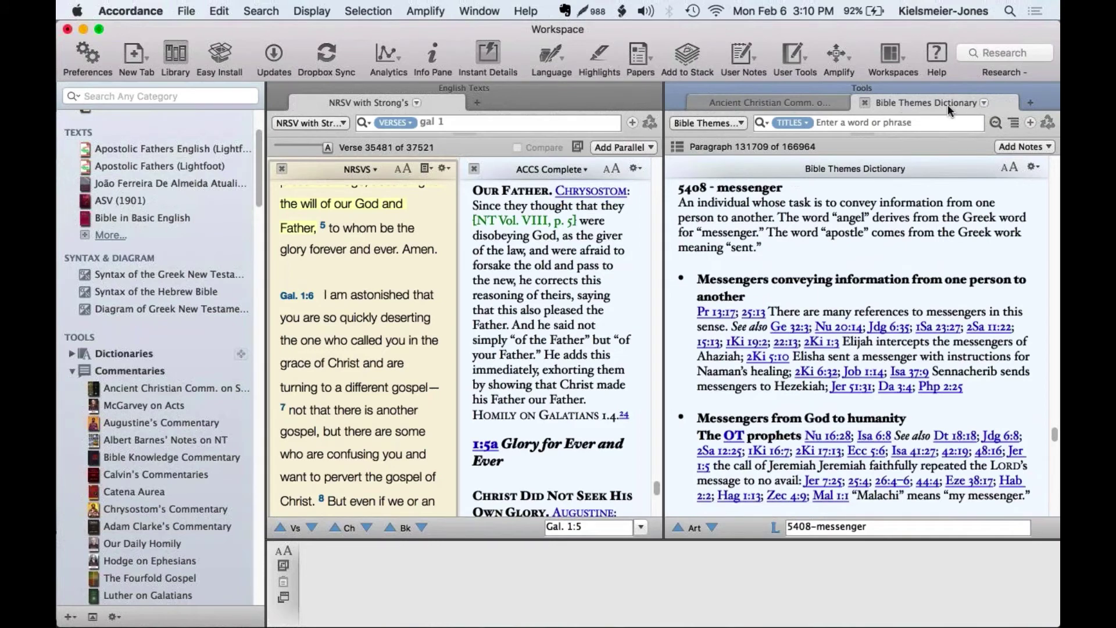
- Open Josephus English from the Other Texts in a new tab beside the Bible Themes Dictionary
left_click(1030, 100)
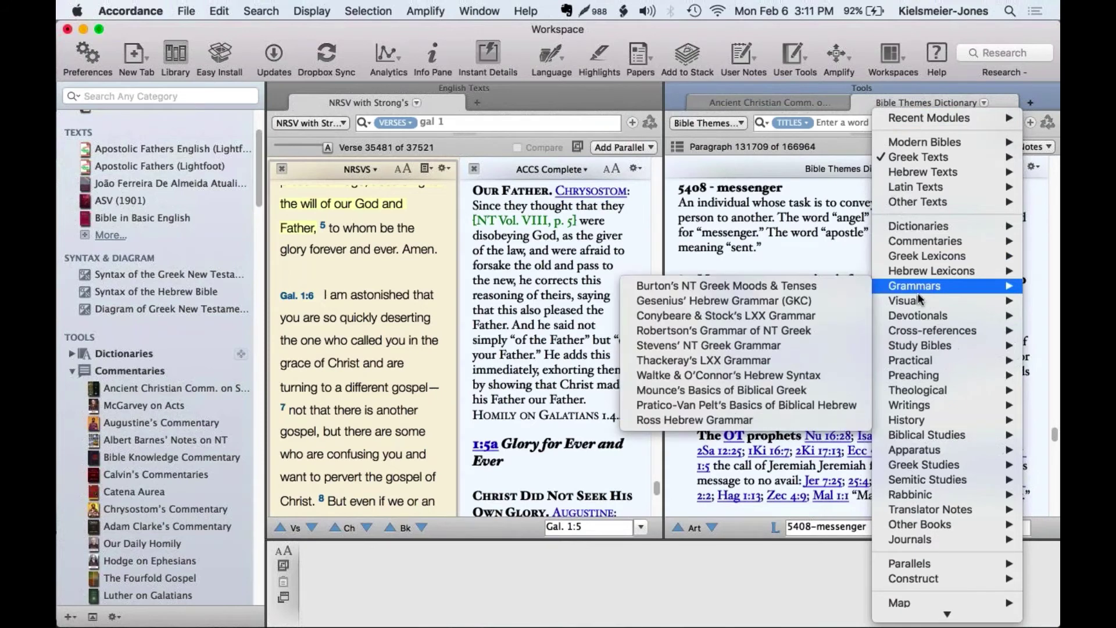
mouse_move(913, 579)
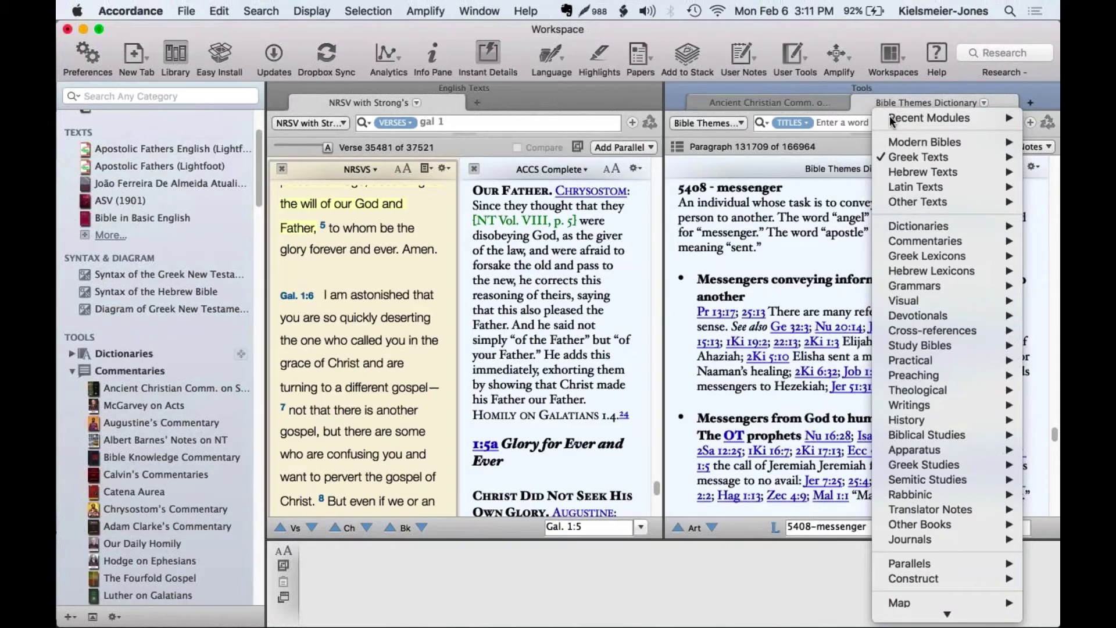
mouse_move(909, 201)
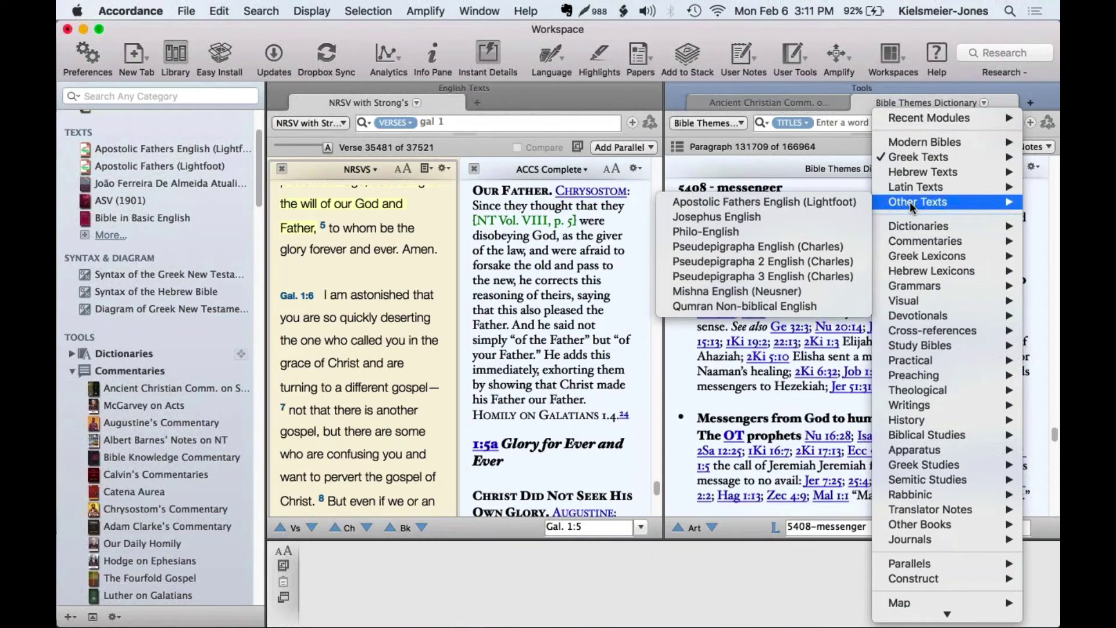
left_click(755, 217)
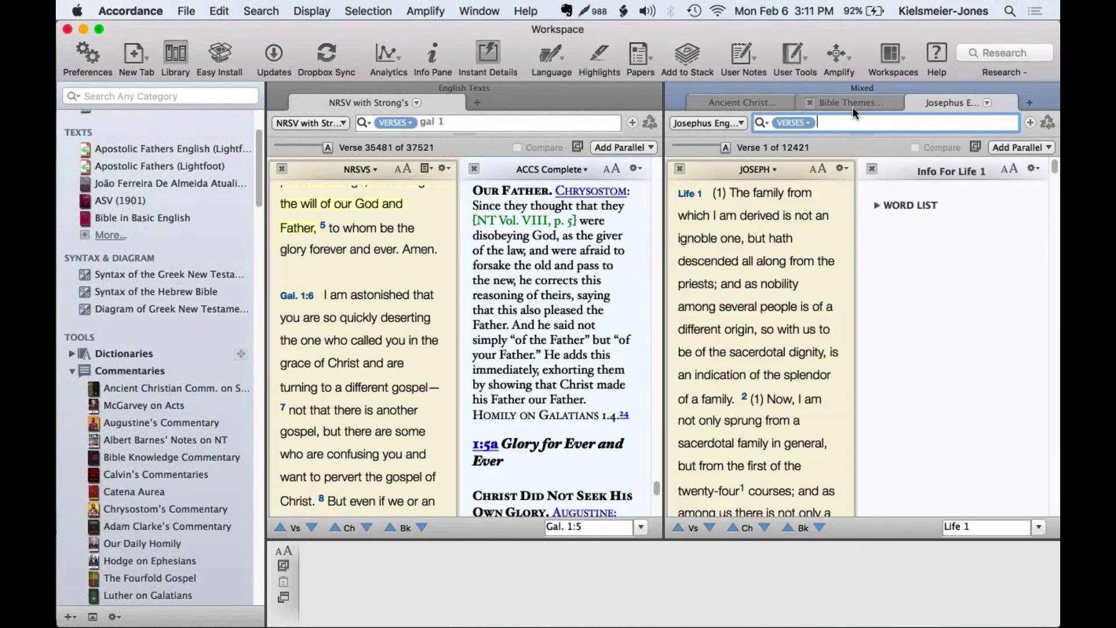
- Switch through the commentary, dictionary and Josephus English tabs, and close the Josephus English tab
left_click(853, 107)
left_click(760, 105)
left_click(843, 102)
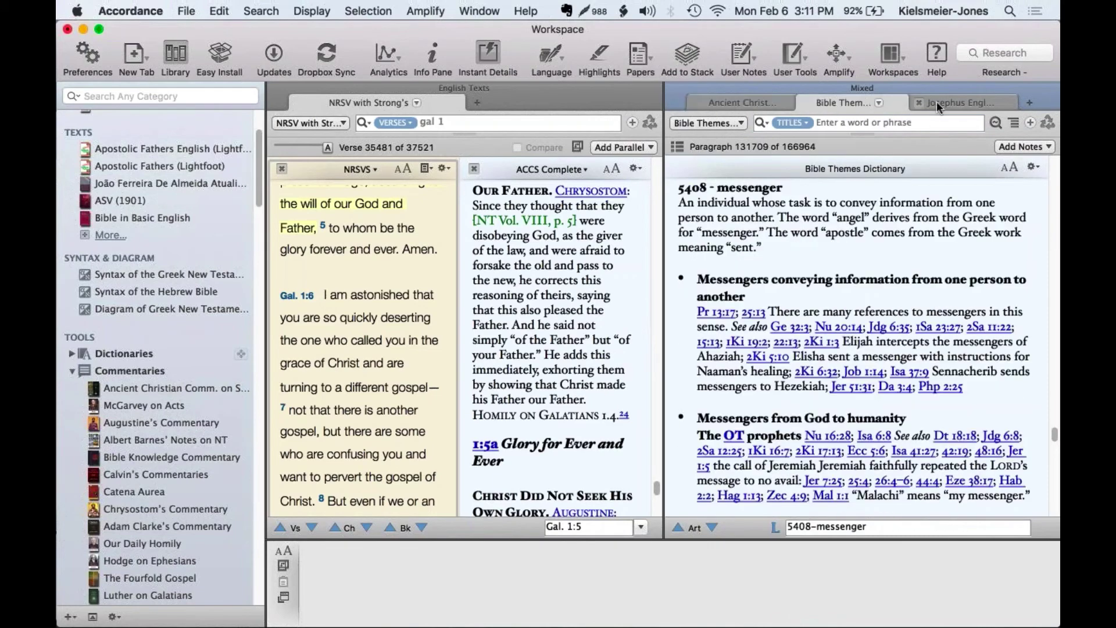
left_click(937, 101)
left_click(920, 103)
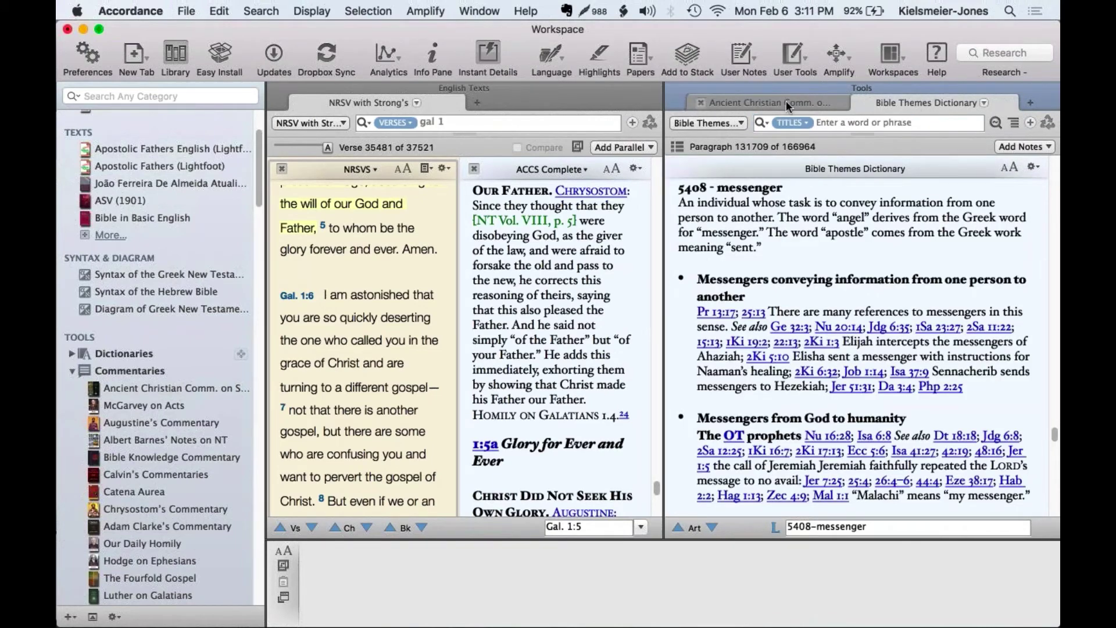
- Open the Bible Knowledge Commentary from Commentaries as a tab in the Tools pane and move it to its own pane below
left_click(1031, 102)
mouse_move(990, 145)
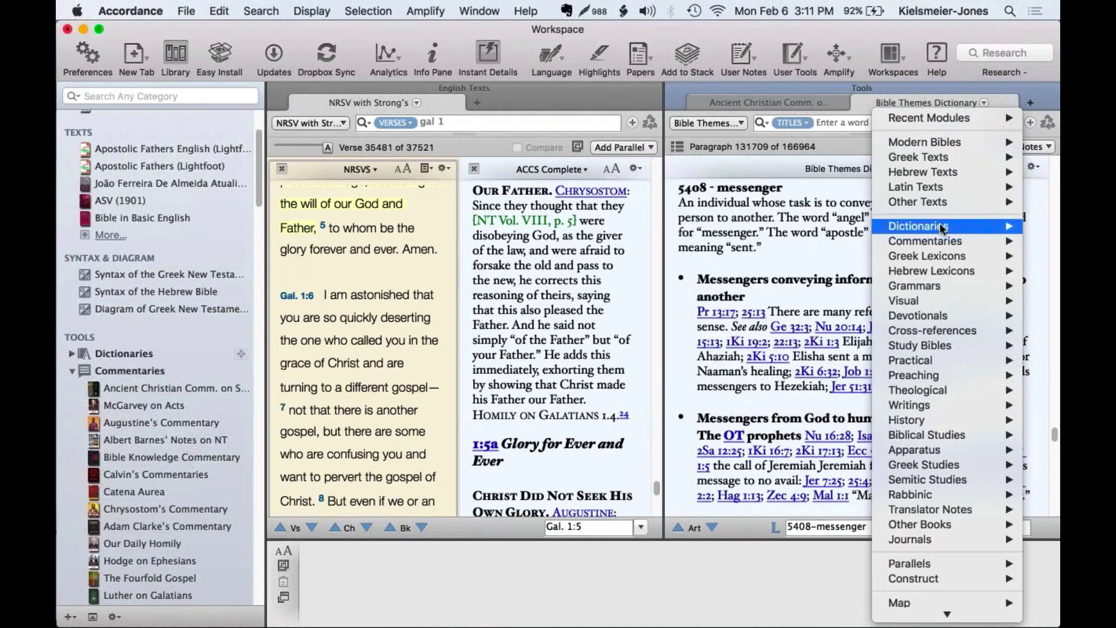
mouse_move(938, 233)
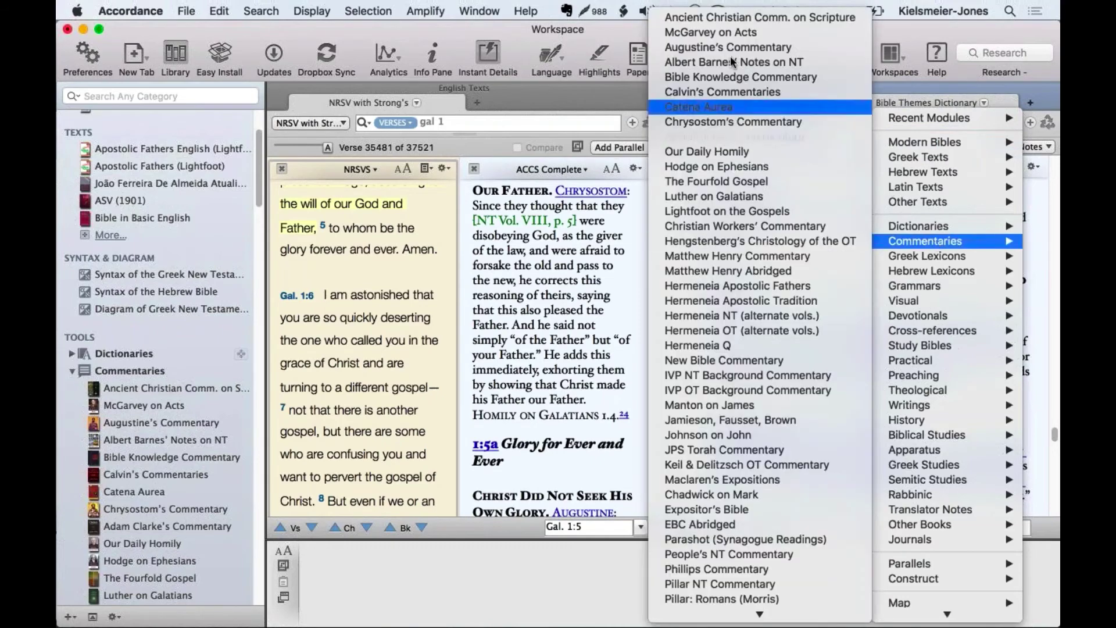
left_click(739, 79)
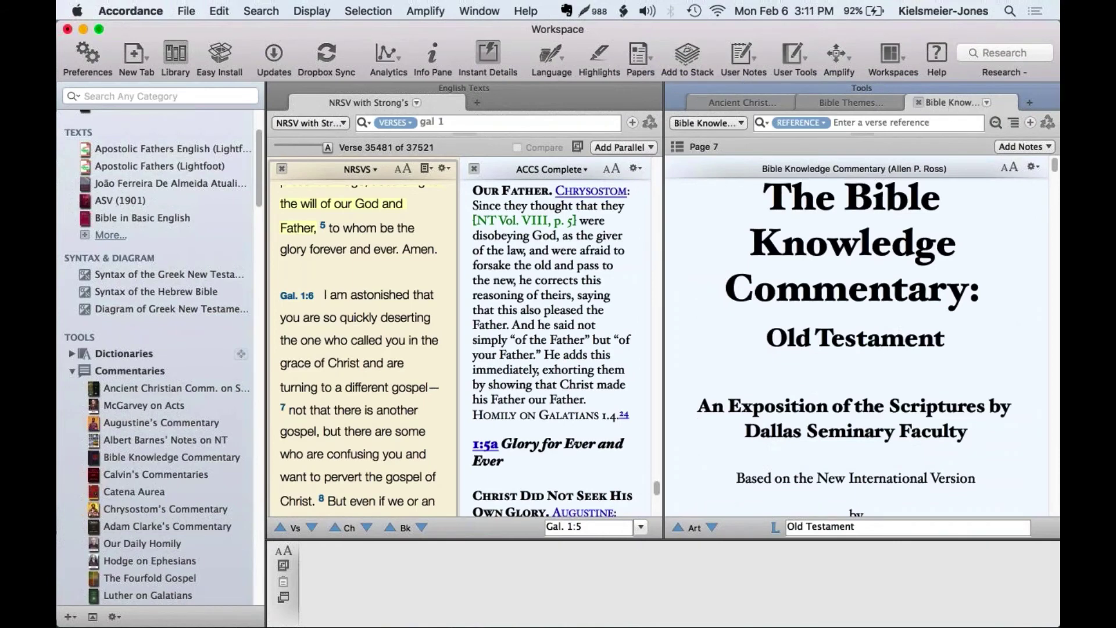
left_click_drag(933, 110, 789, 475)
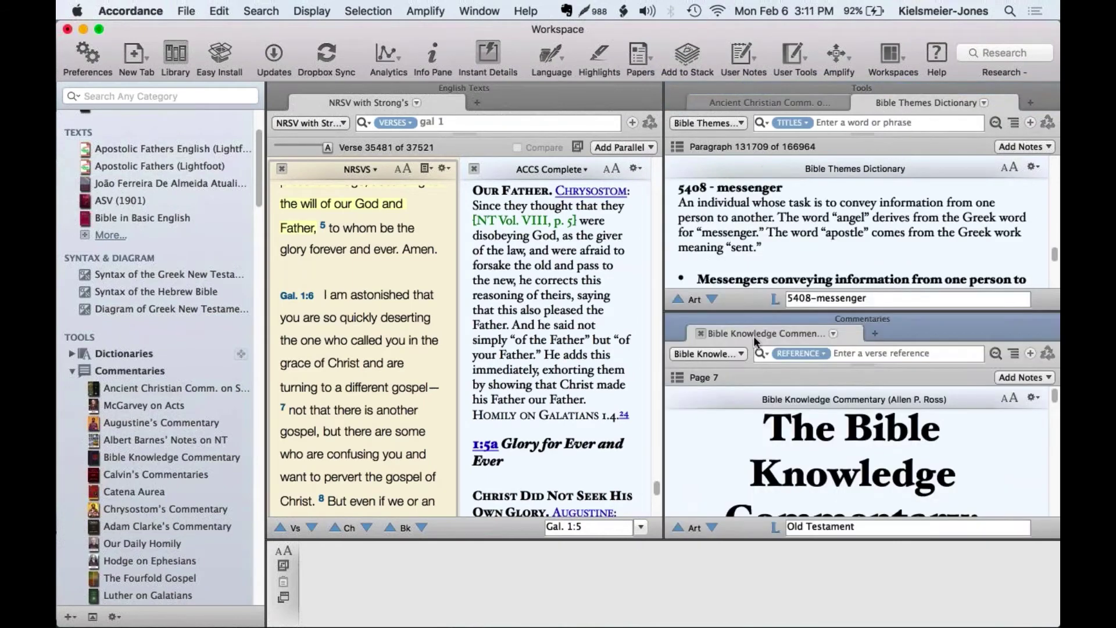
- Hide the Library and Instant Details to give the text panes more room
left_click(168, 54)
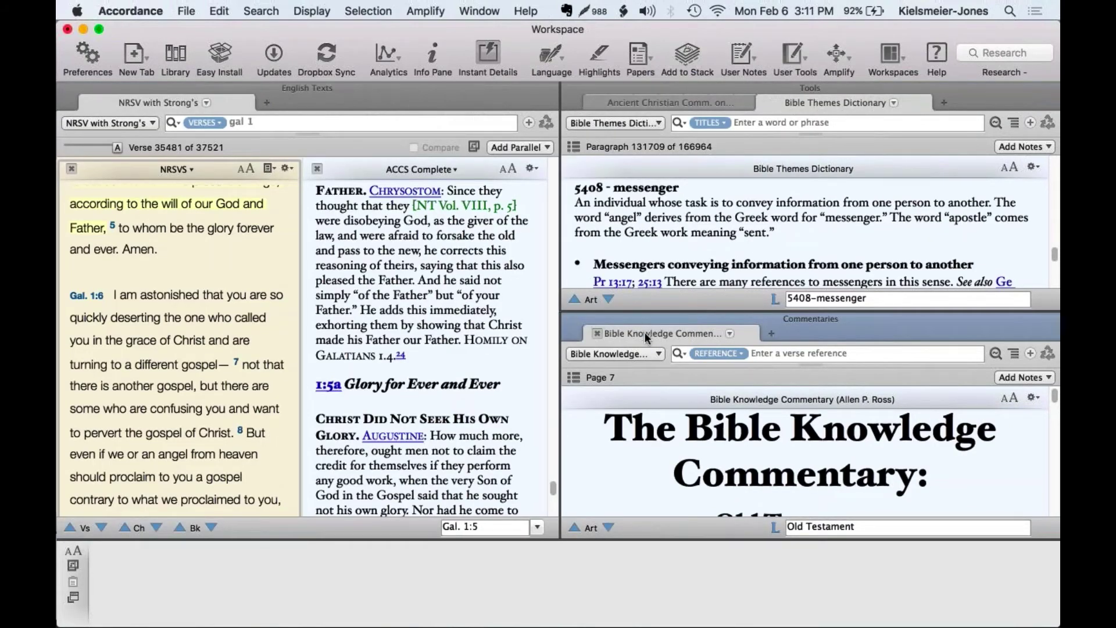
left_click(519, 44)
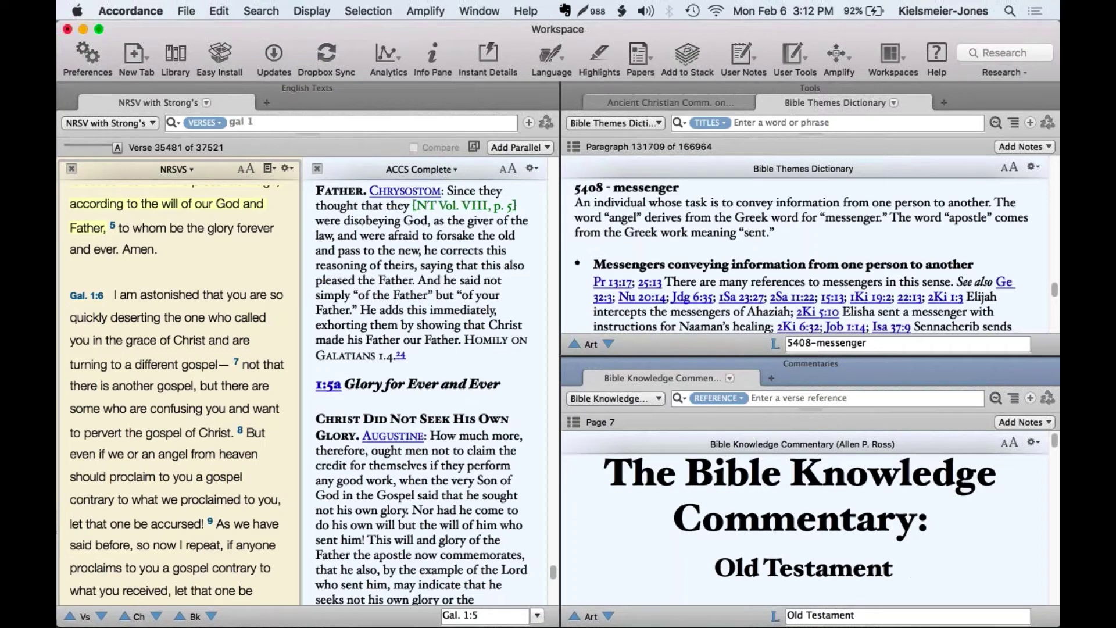
- Merge the Bible Knowledge Commentary back into the Tools pane as a tab and switch through the other two tabs
mouse_move(597, 378)
left_click_drag(651, 378, 897, 99)
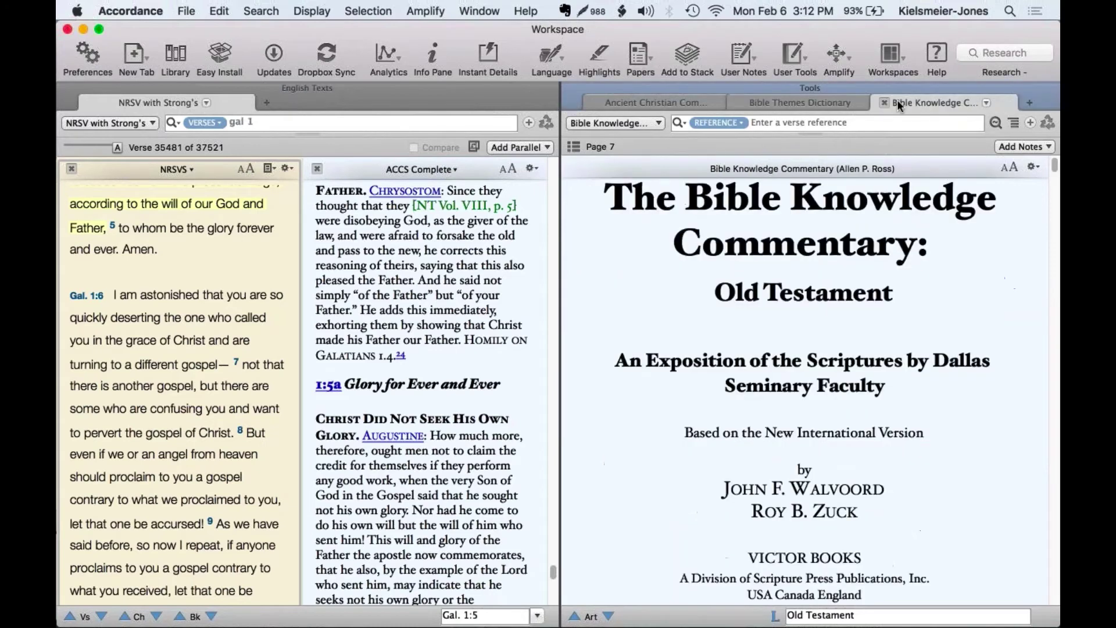
left_click(785, 102)
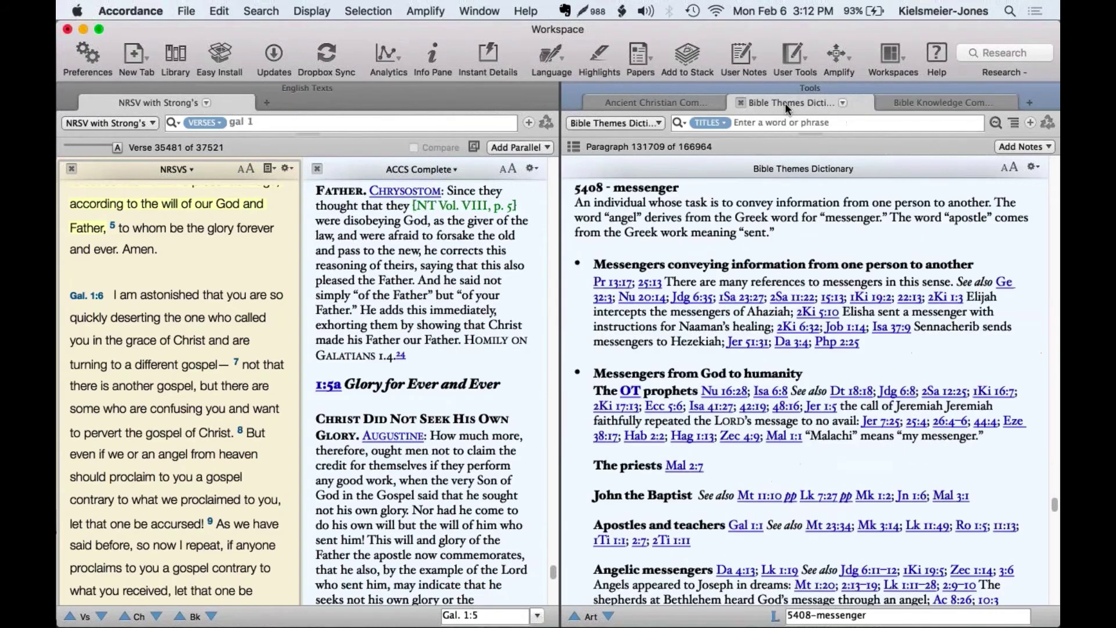
left_click(670, 103)
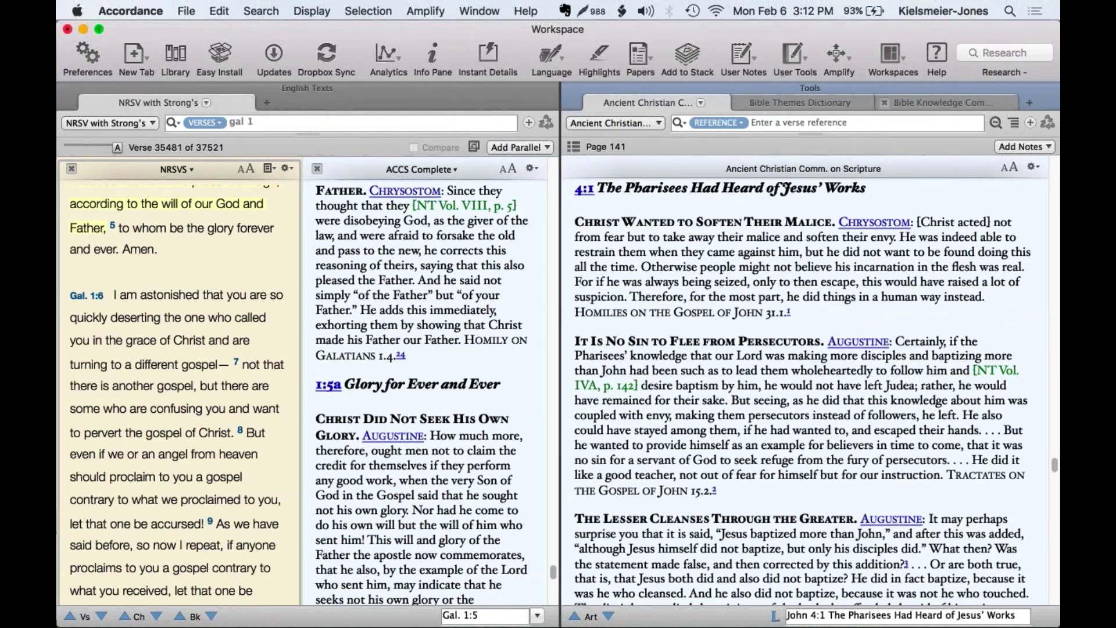
- Split the Bible Knowledge Commentary into its own lower pane again, and close both it and the Tools pane
left_click_drag(925, 101, 722, 539)
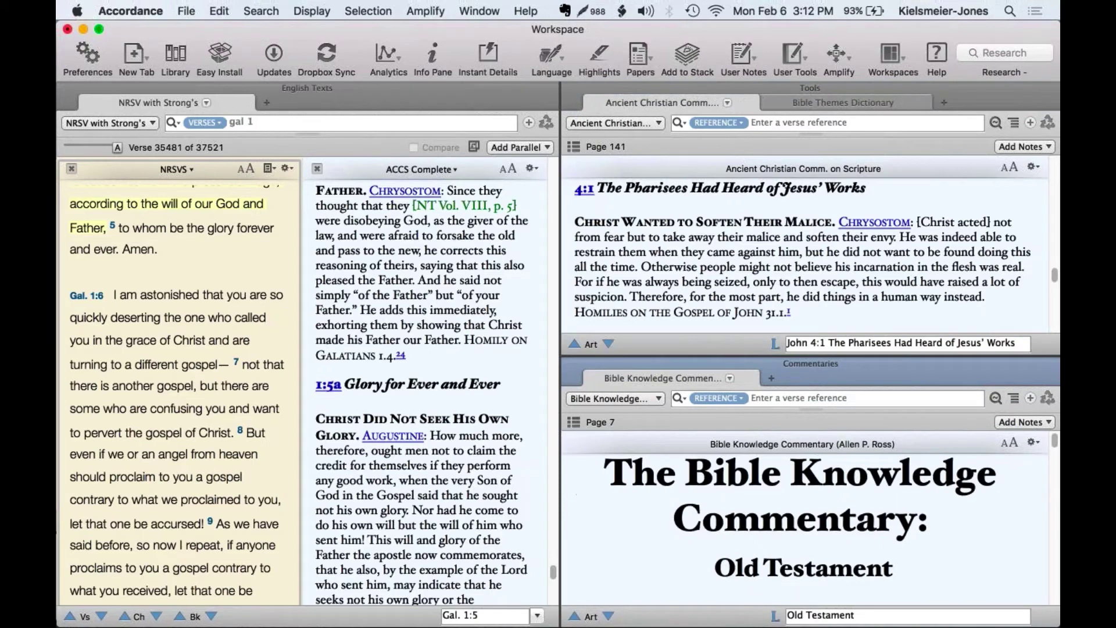
key("super+w")
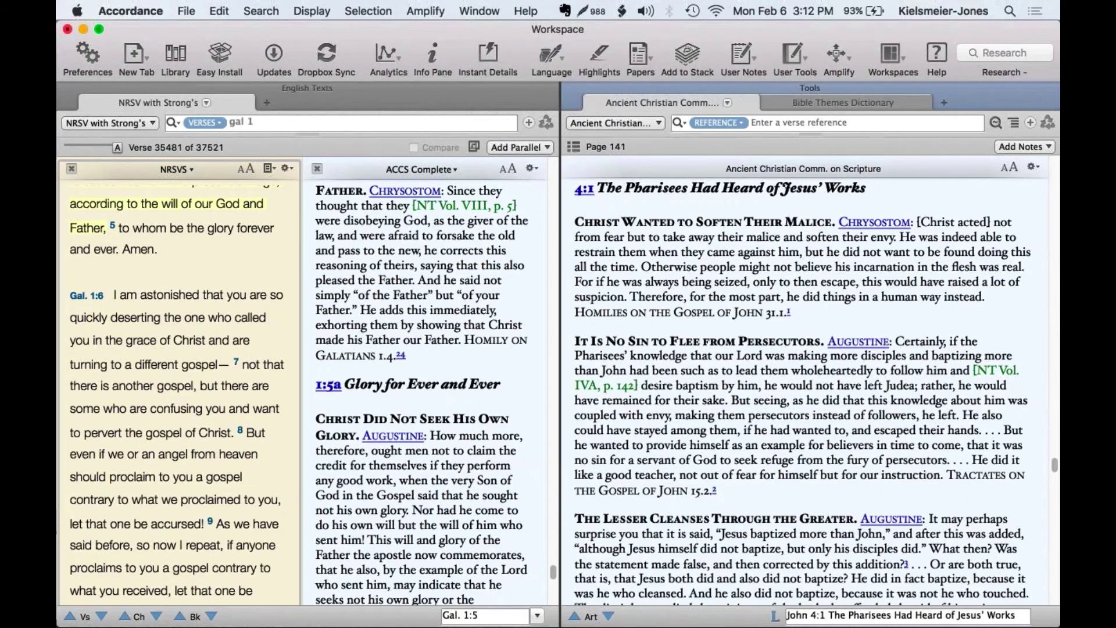
mouse_move(572, 93)
left_click(572, 89)
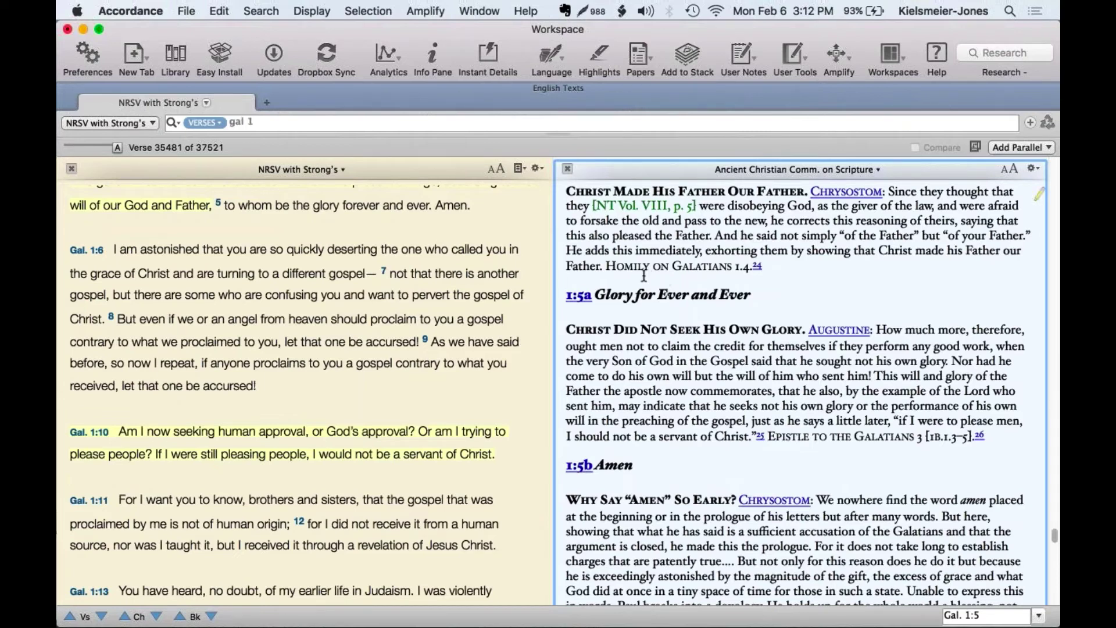
- Show the Library again and collapse its Commentaries category
left_click(177, 54)
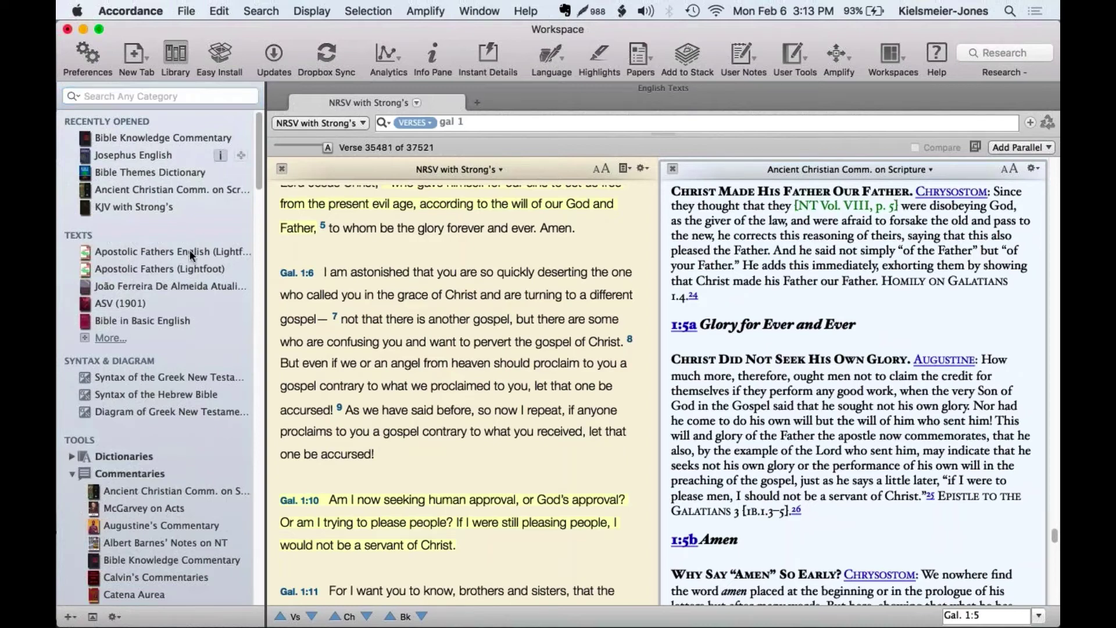
scroll(152, 385, "down", 4)
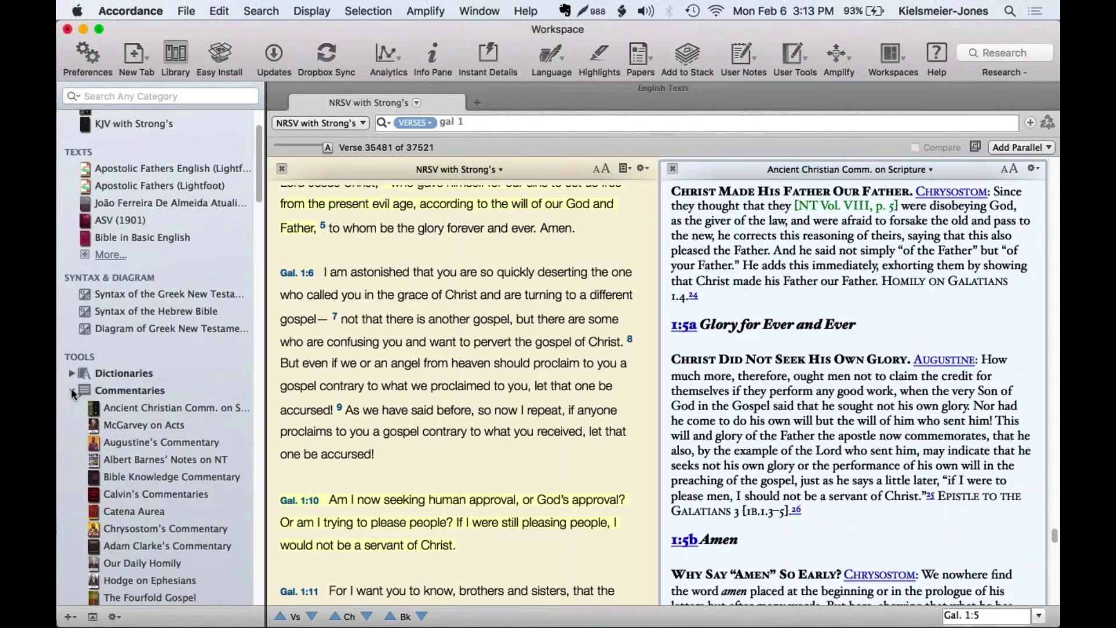
left_click(71, 388)
scroll(85, 364, "up", 3)
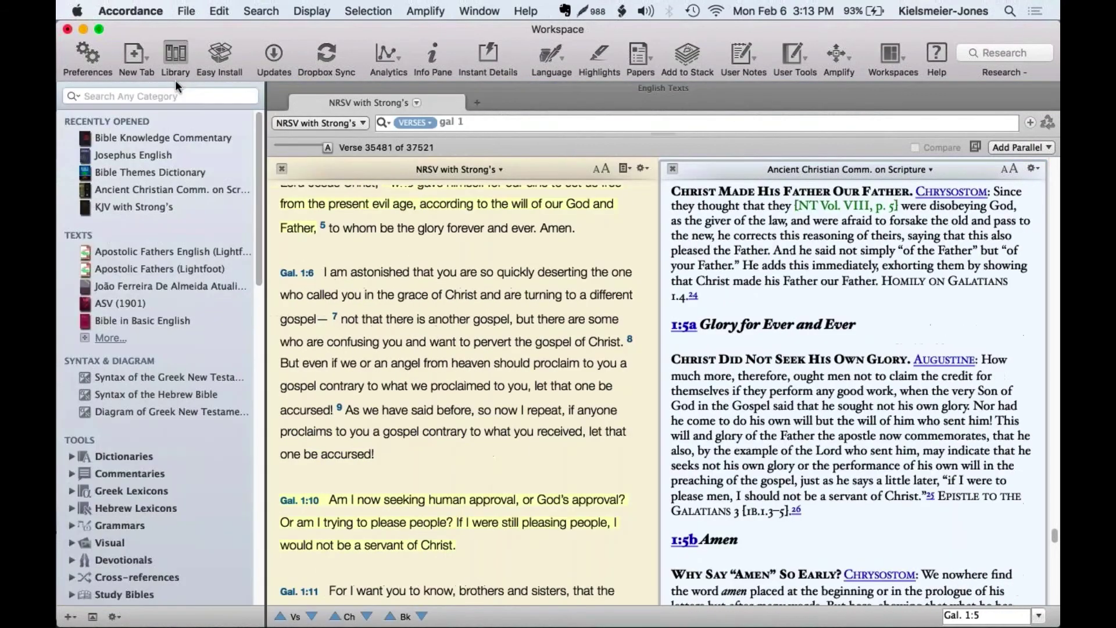
- Examine the library's tool categories, expanding Practical and Preaching to view their modules and collapsing both again
left_click(175, 88)
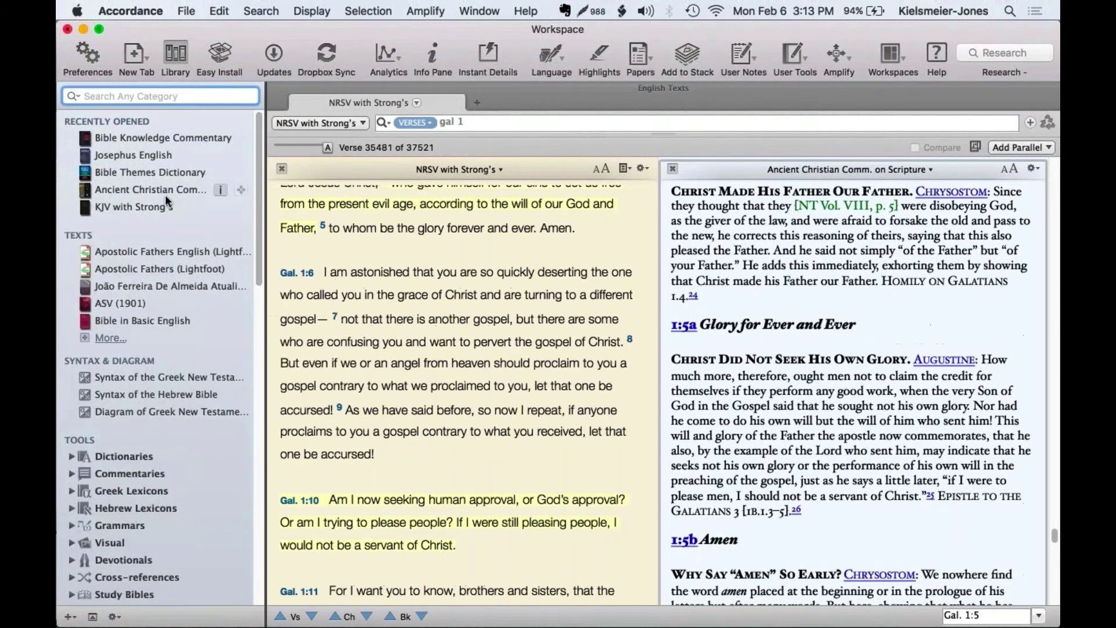
scroll(167, 298, "down", 7)
scroll(168, 297, "down", 3)
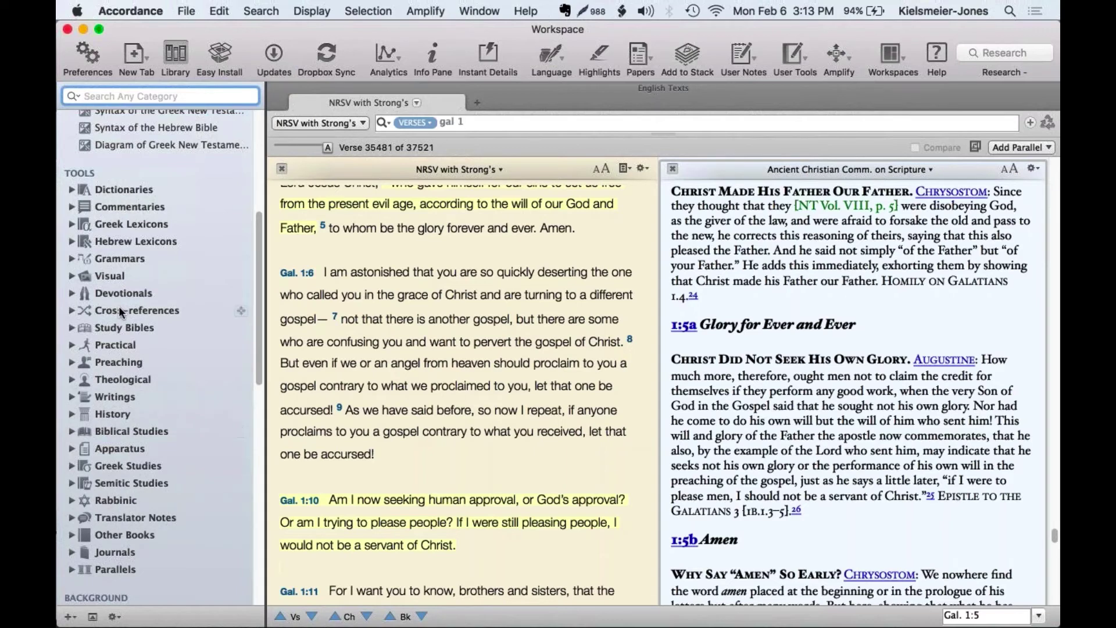
scroll(119, 305, "down", 4)
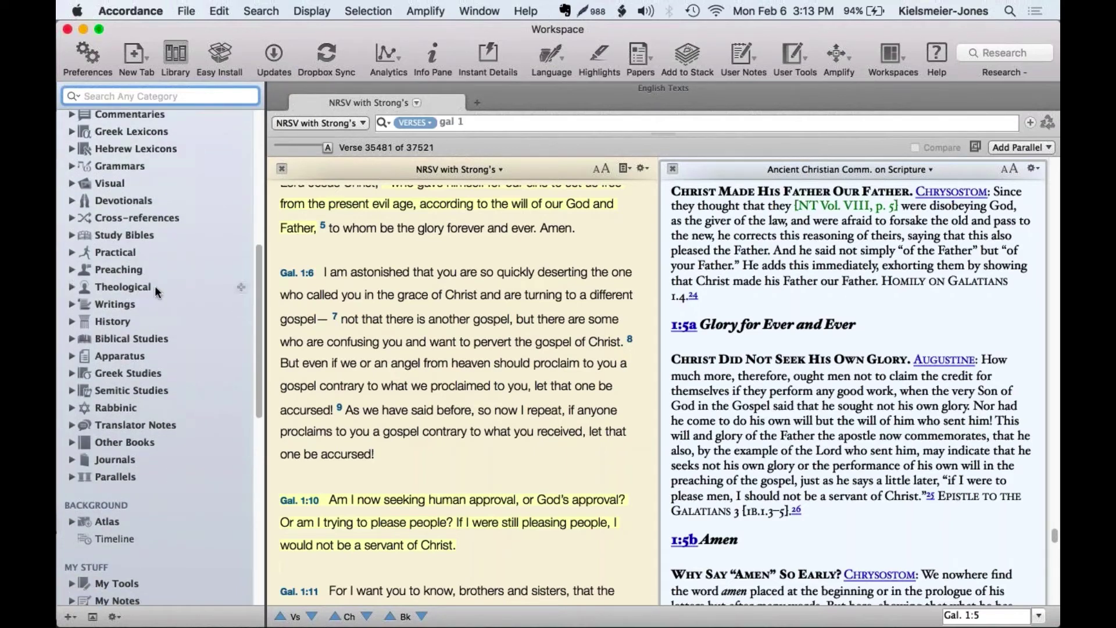
left_click(71, 252)
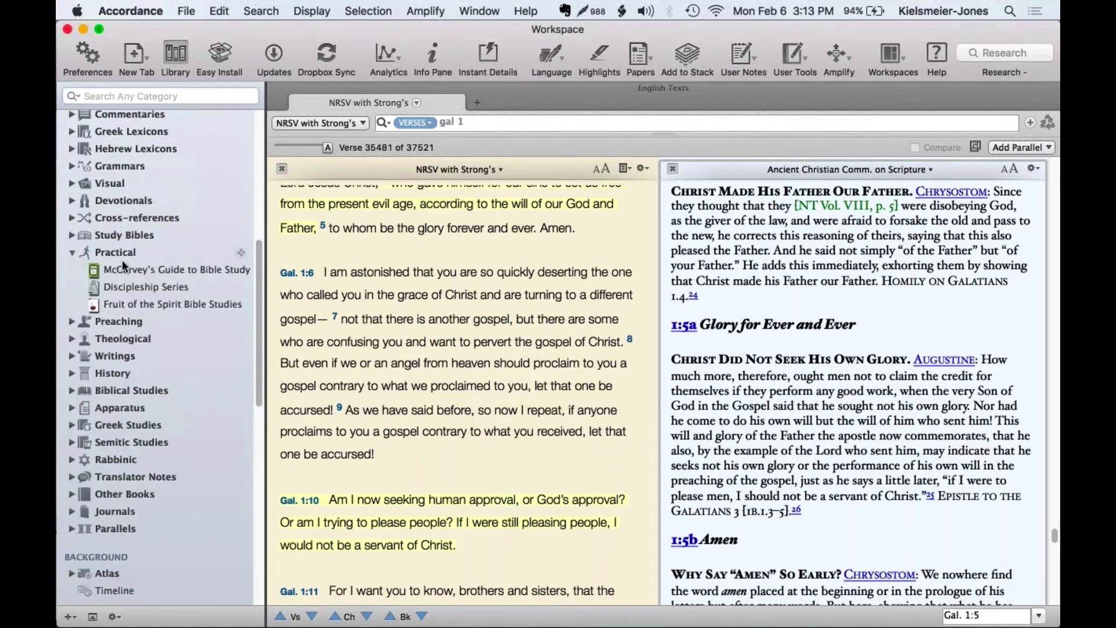
left_click(71, 322)
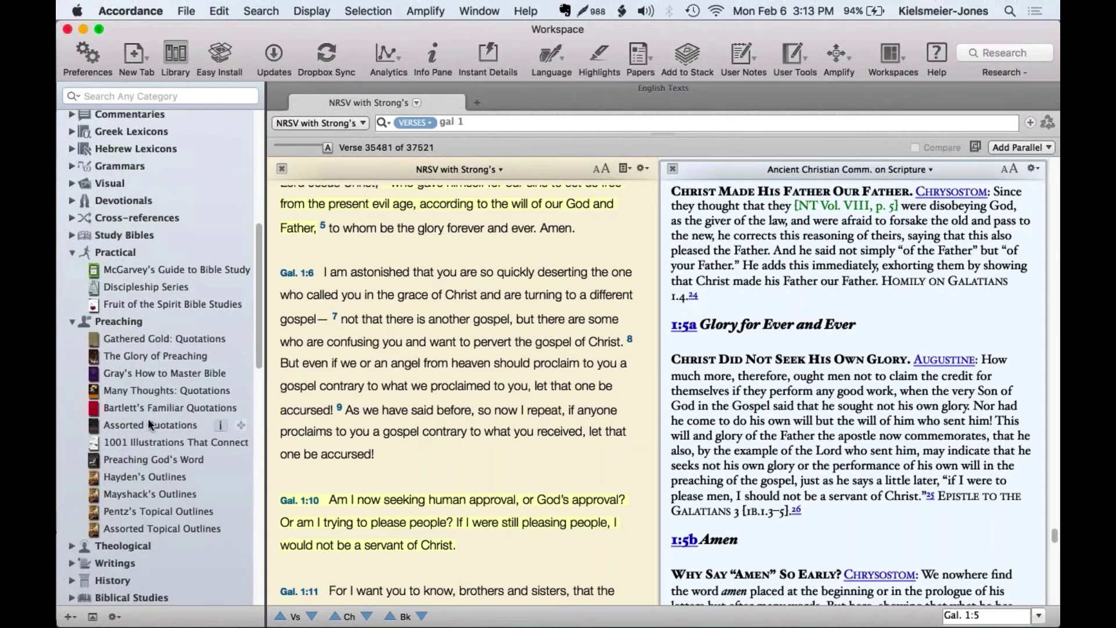
scroll(148, 417, "down", 6)
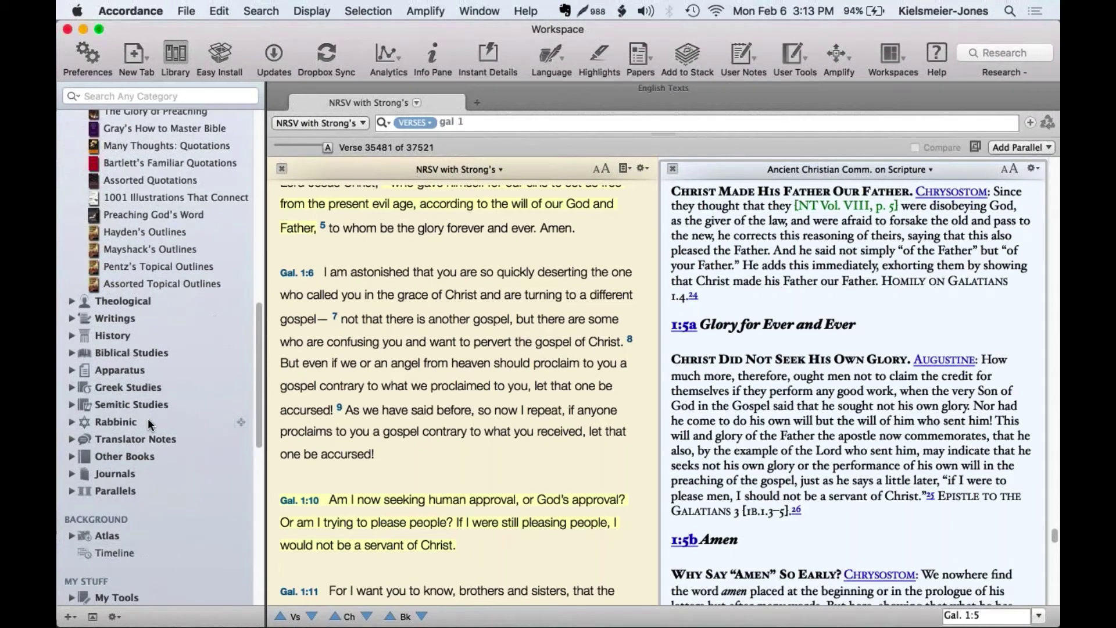
scroll(148, 417, "up", 8)
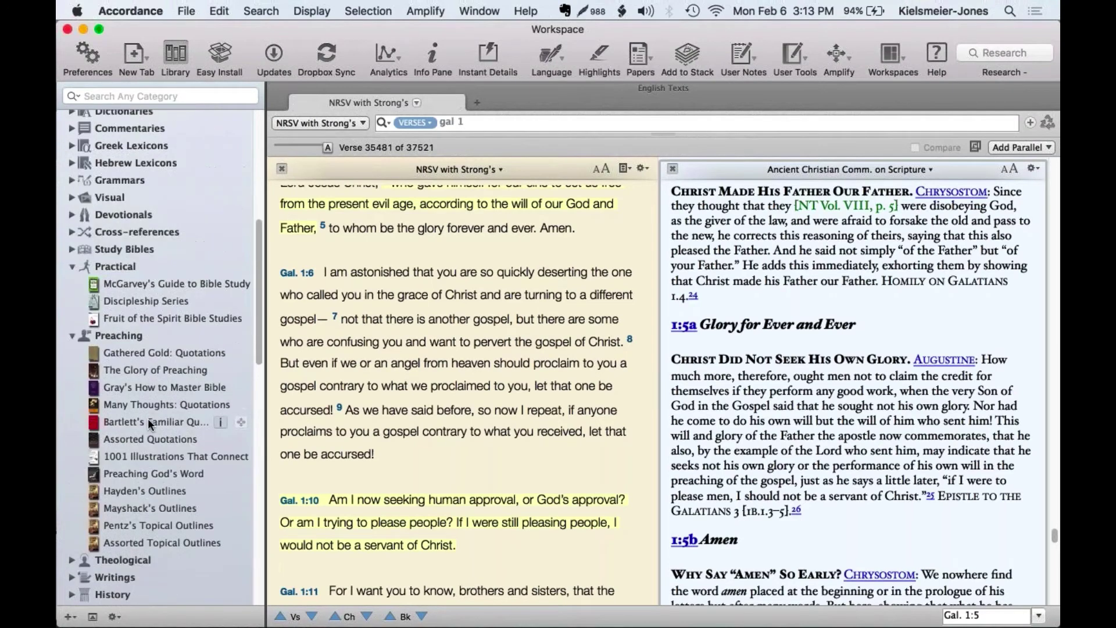
scroll(148, 417, "up", 1)
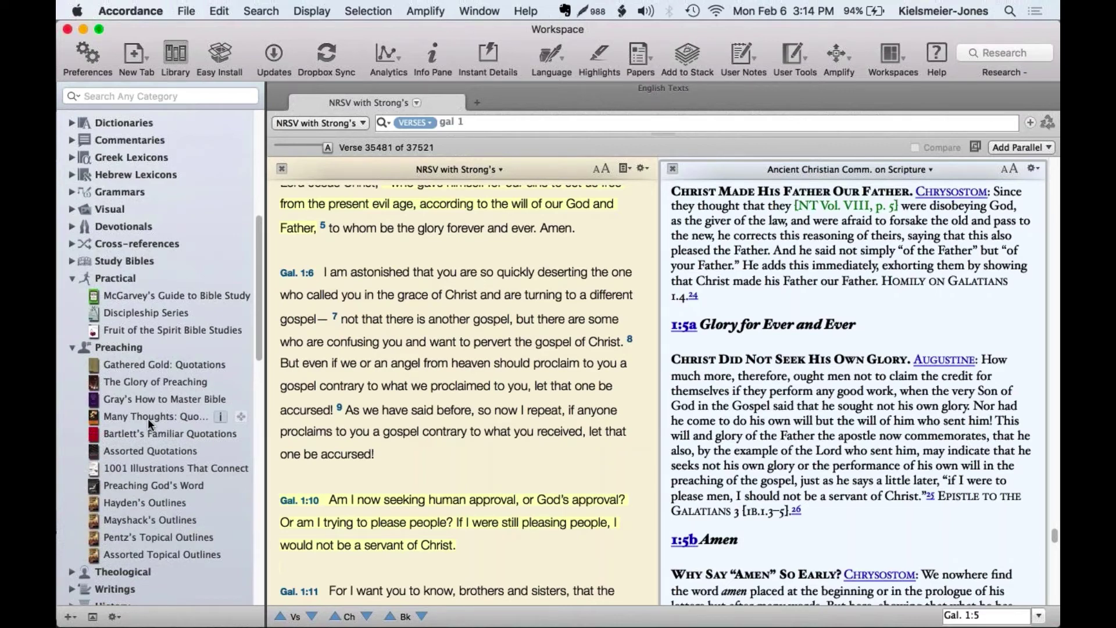
scroll(147, 418, "up", 1)
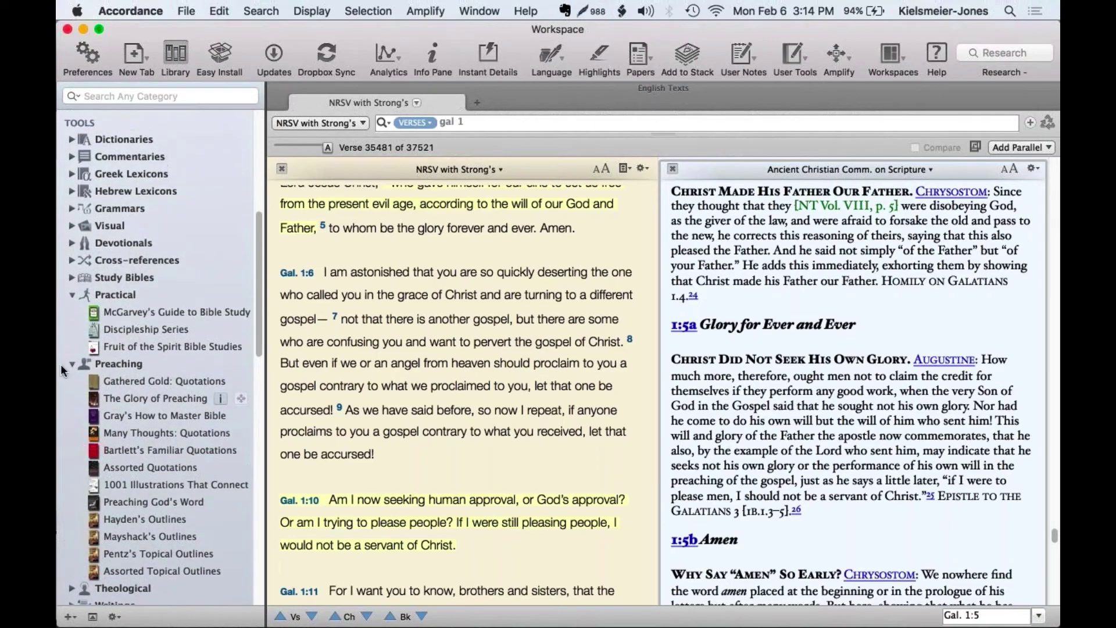
left_click(72, 364)
left_click(72, 294)
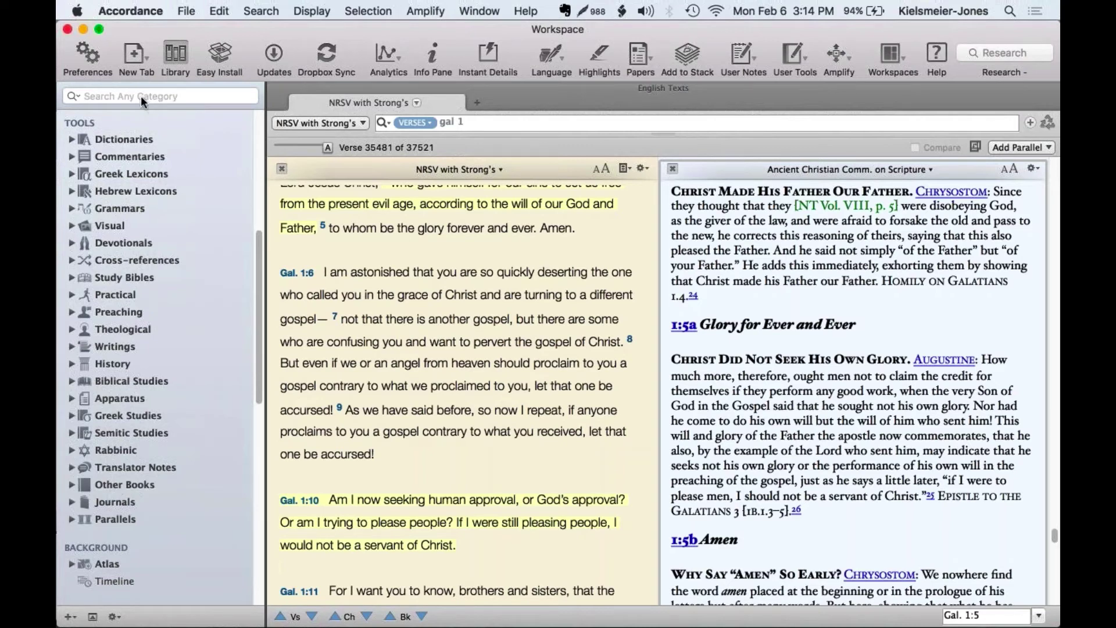
scroll(132, 278, "down", 2)
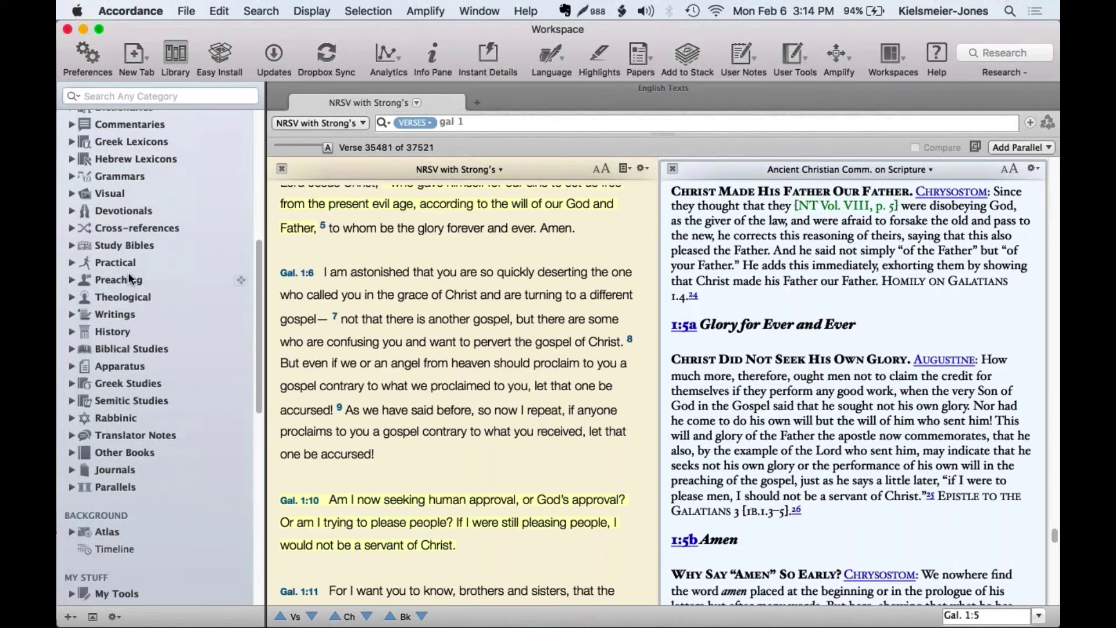
scroll(131, 277, "up", 10)
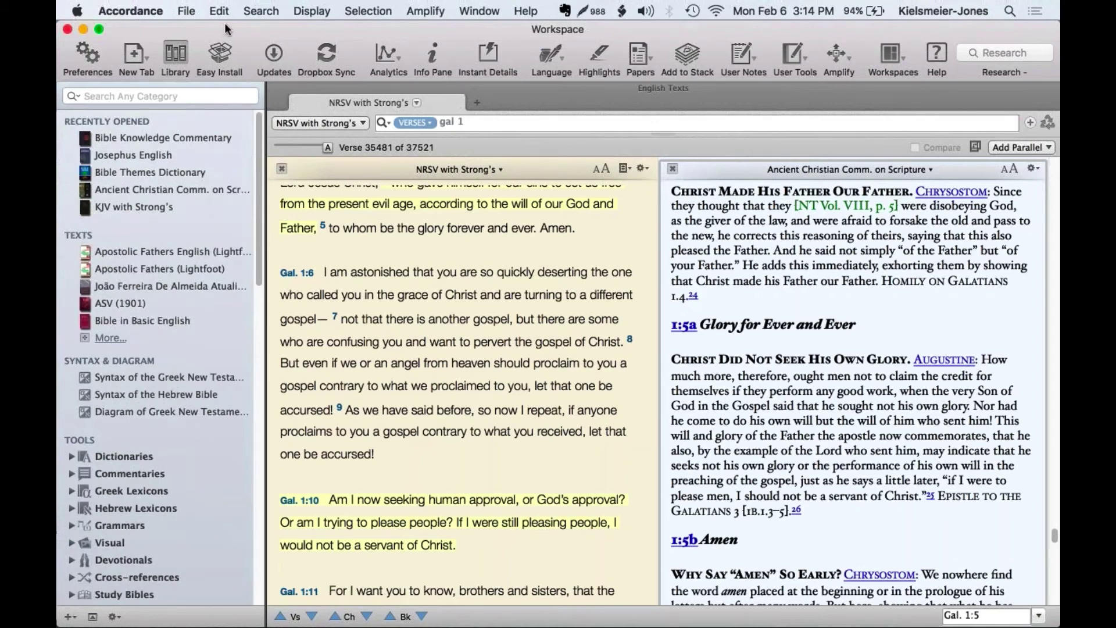
- Search the library for bonhoeffer across any category
left_click(198, 95)
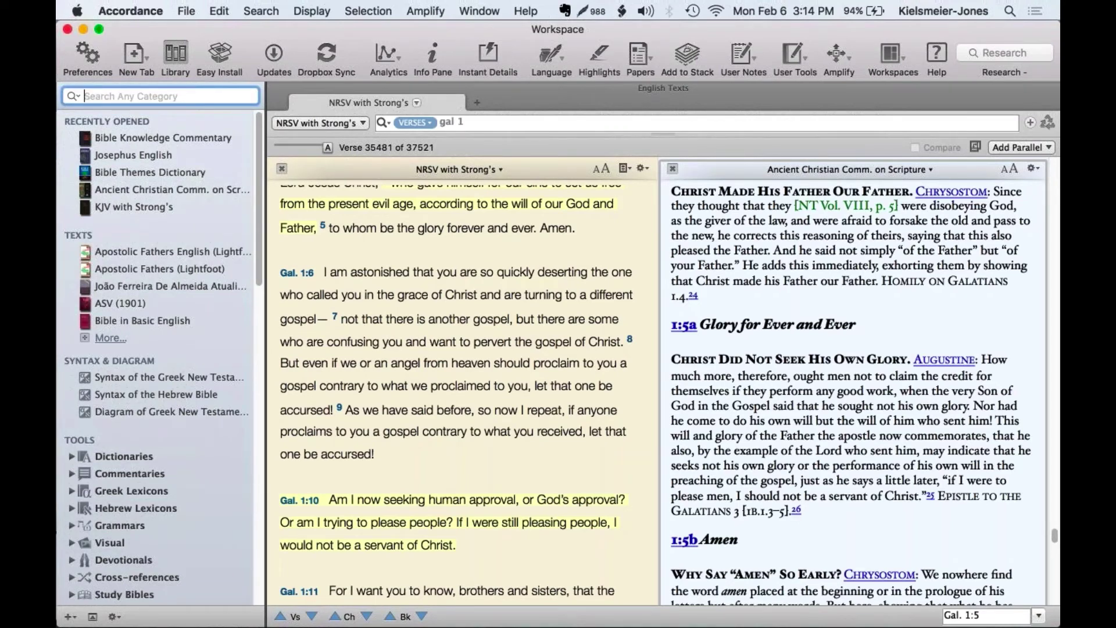
left_click(464, 122)
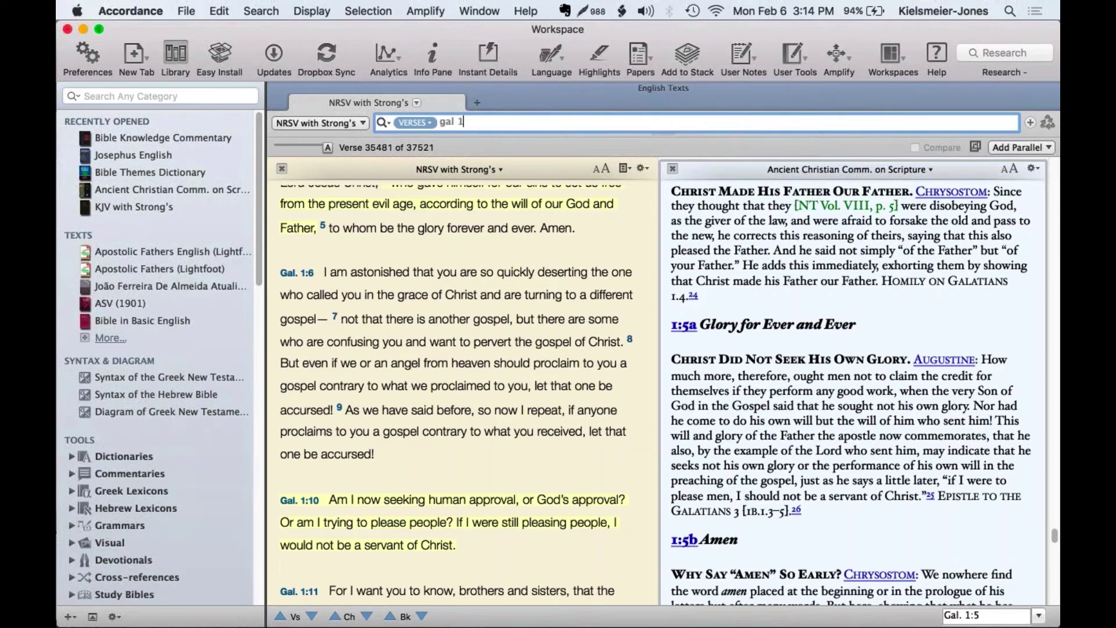
left_click(160, 96)
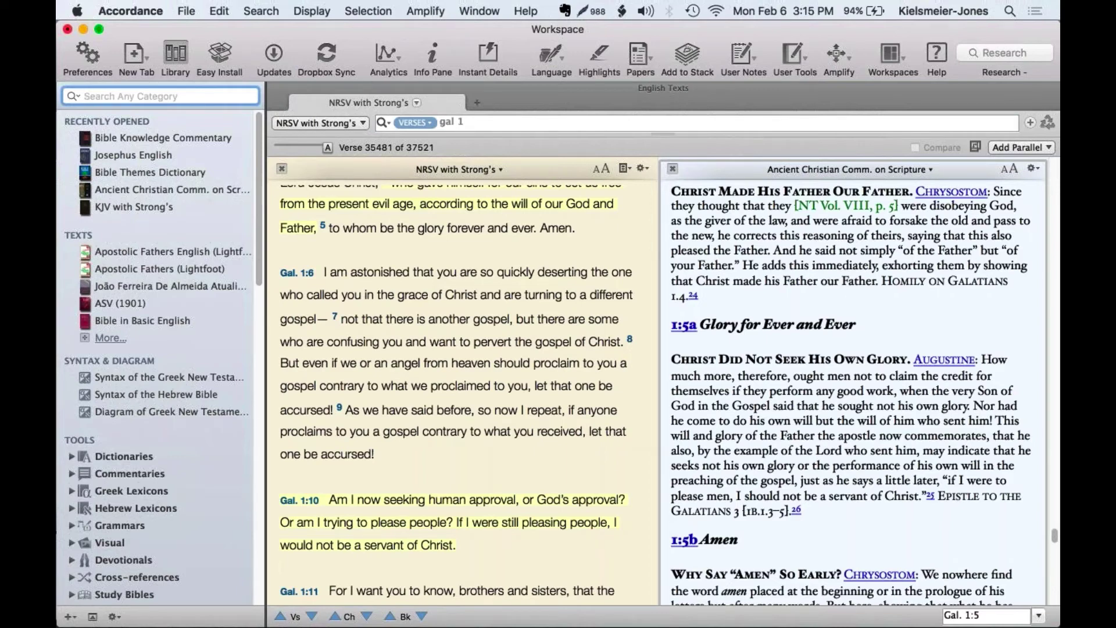
type("bonhoeffer")
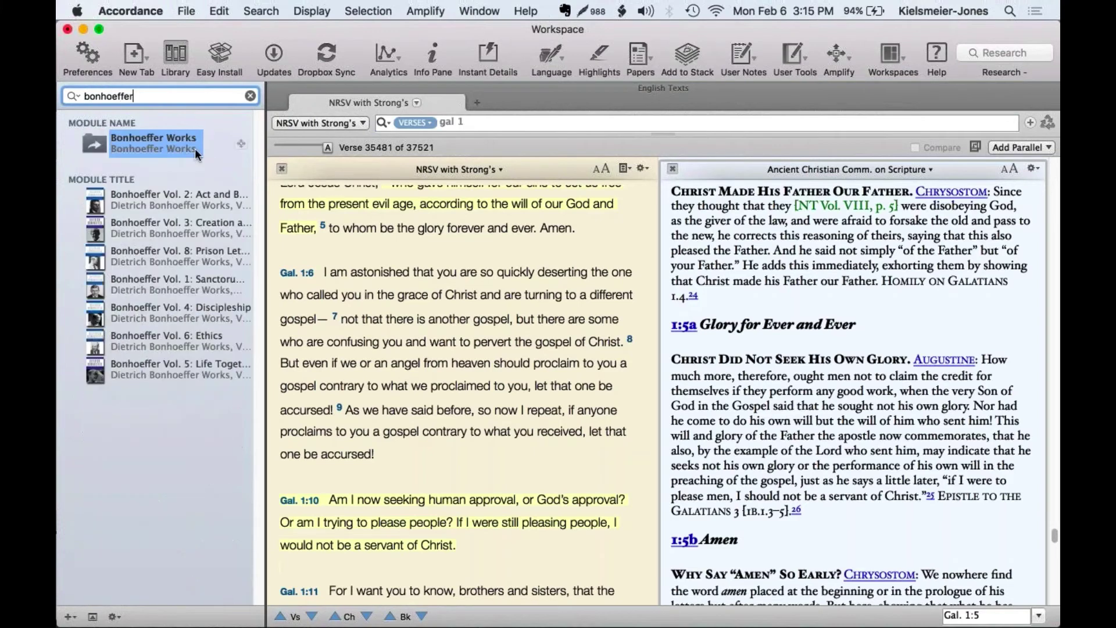
- Remove the Bonhoeffer Works item from the library search results and search for bonhoeffer again
left_click(242, 149)
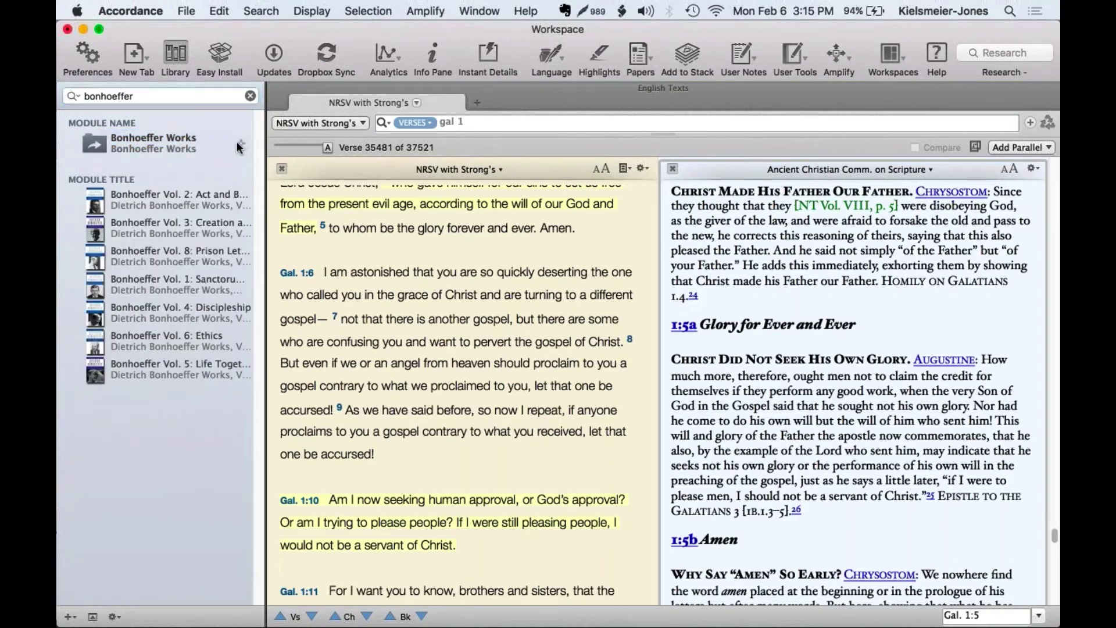
right_click(243, 148)
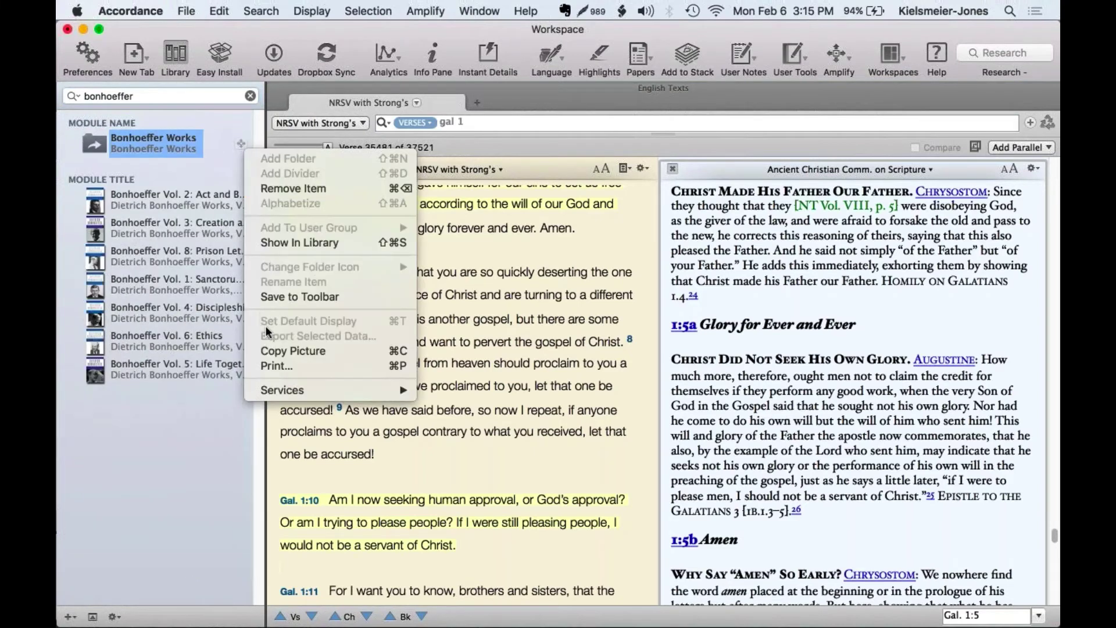
left_click(277, 186)
key("BackSpace")
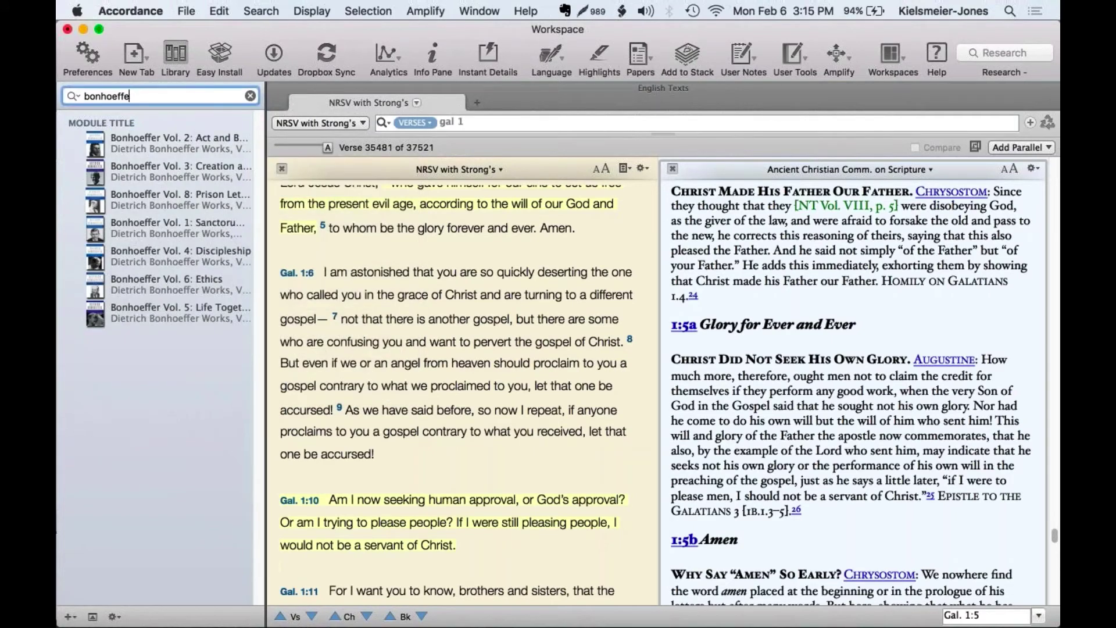
type("bonhoeffer")
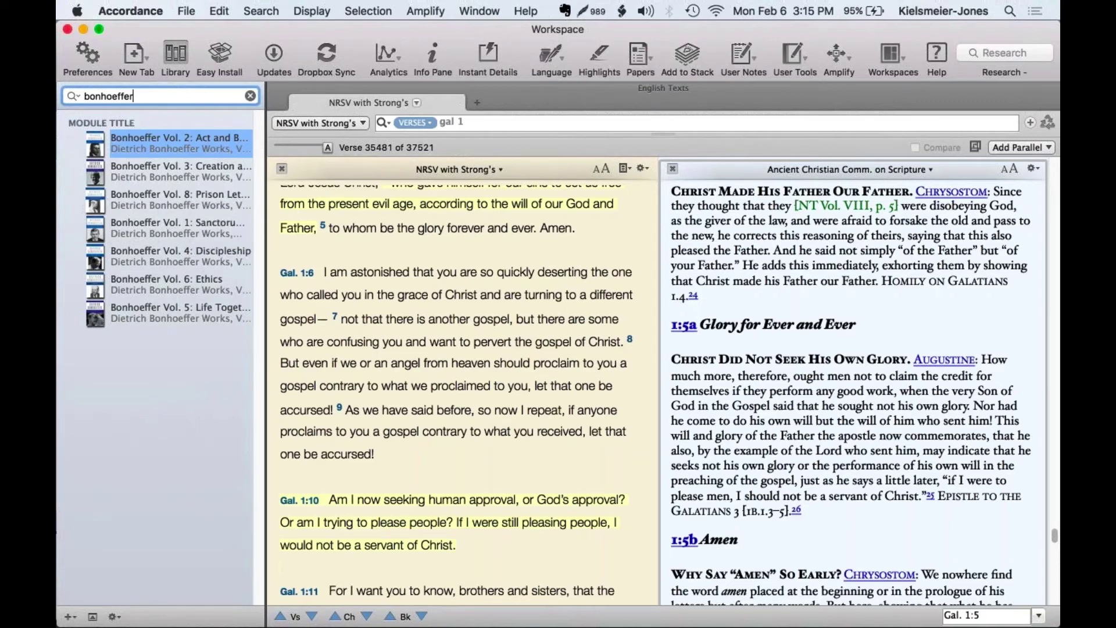
- Widen the Library, select all seven Bonhoeffer volumes in the search results and add them to a new user group
left_click_drag(263, 163, 359, 163)
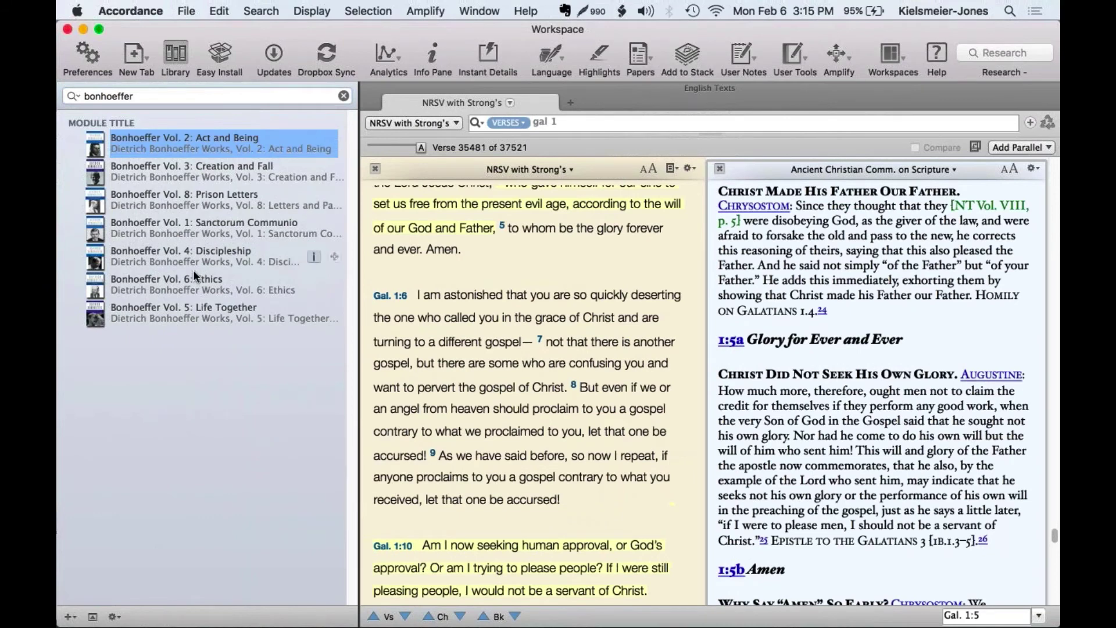
left_click(191, 302, "shift")
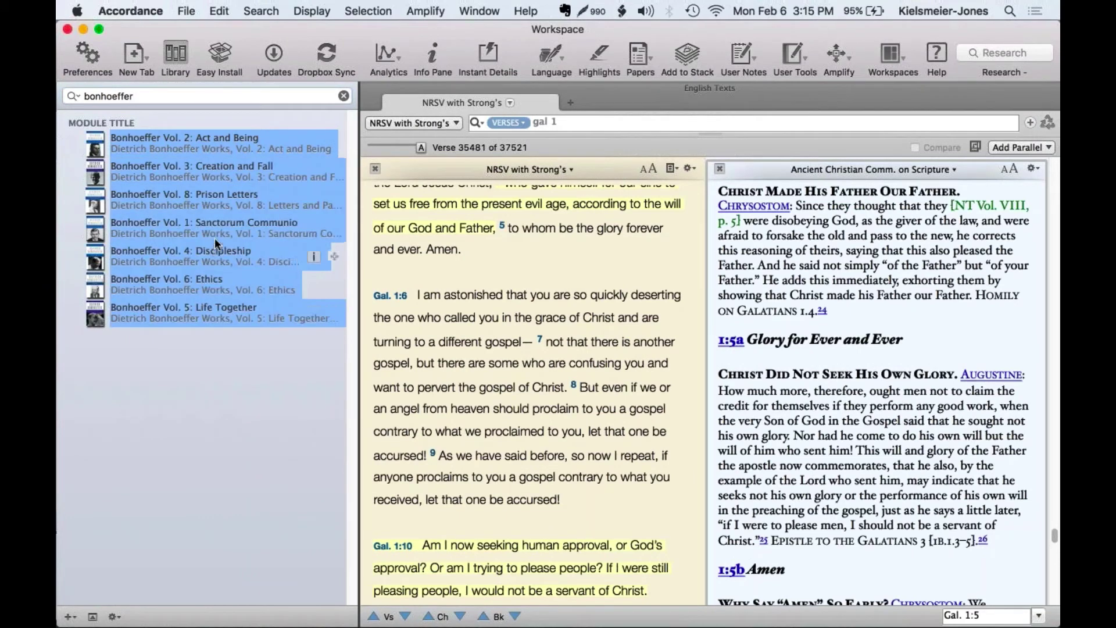
right_click(204, 154)
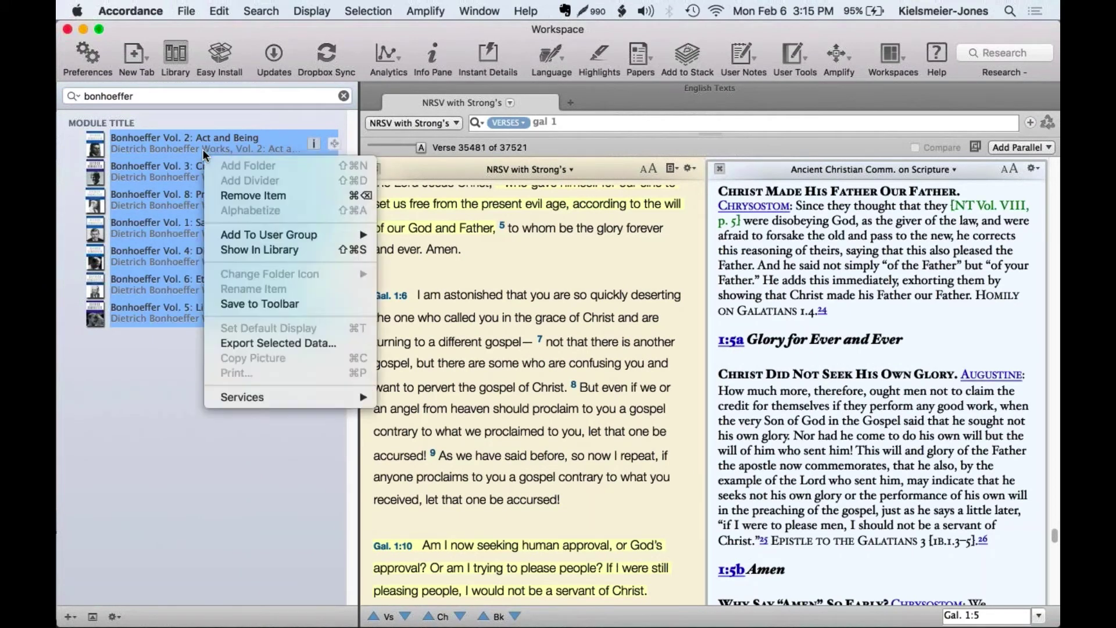
mouse_move(243, 235)
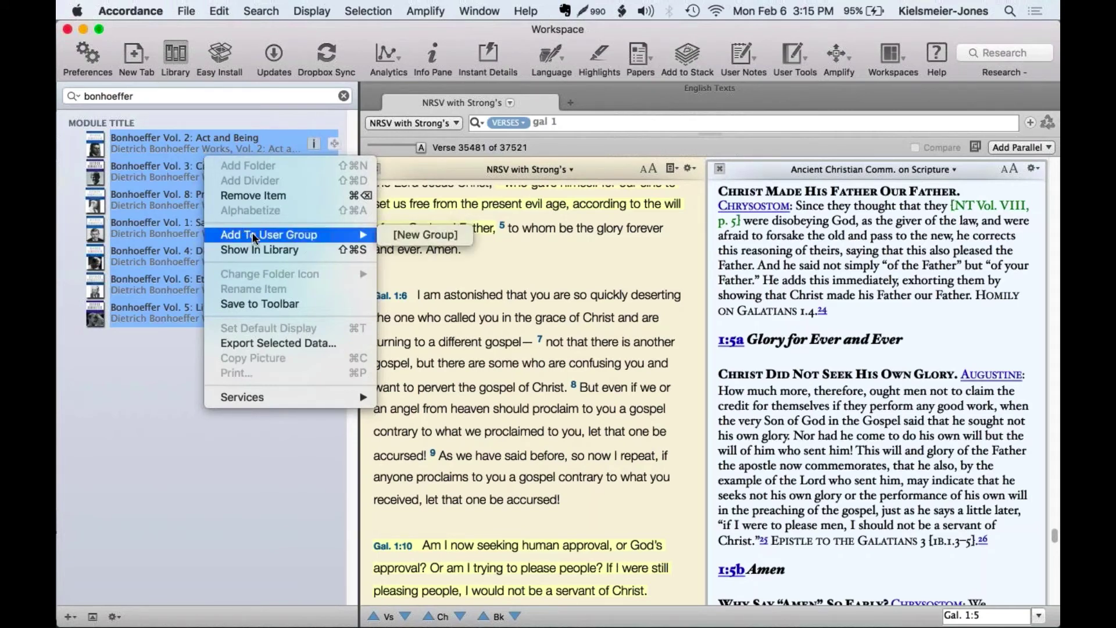
left_click(392, 236)
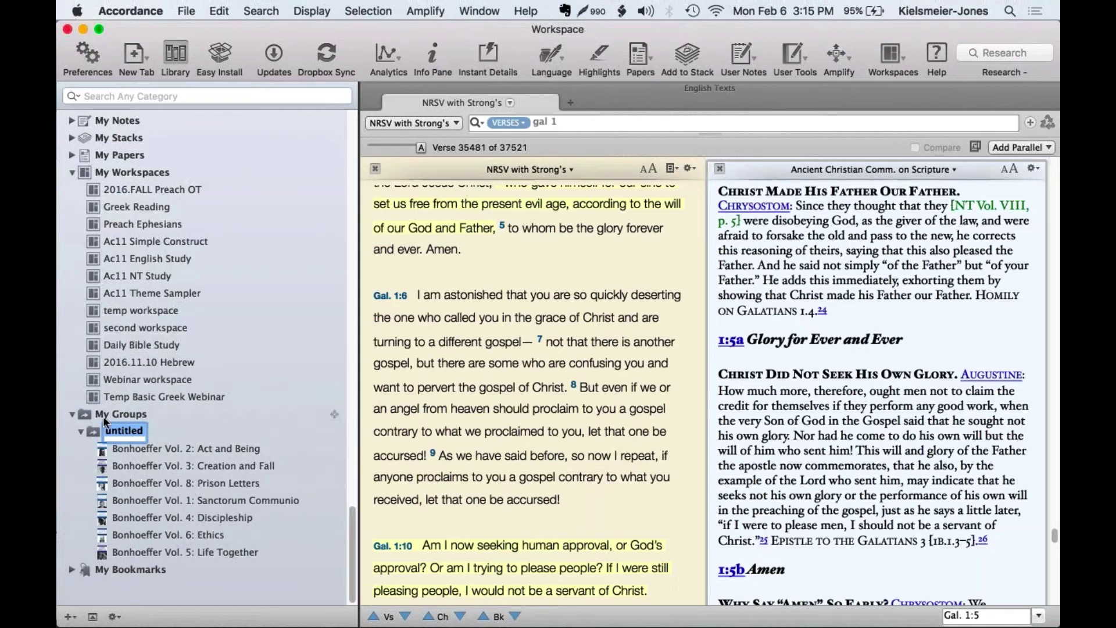
- Name the new user group Bonhoeffer Works and alphabetize the volumes inside it
scroll(148, 340, "down", 10)
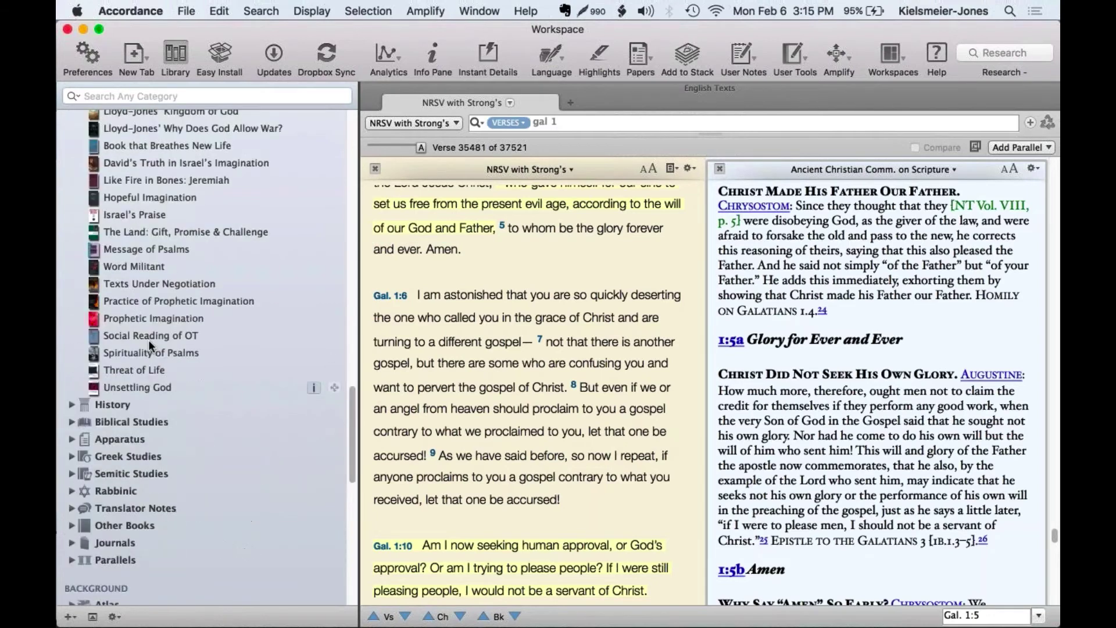
scroll(148, 339, "up", 15)
scroll(149, 340, "down", 20)
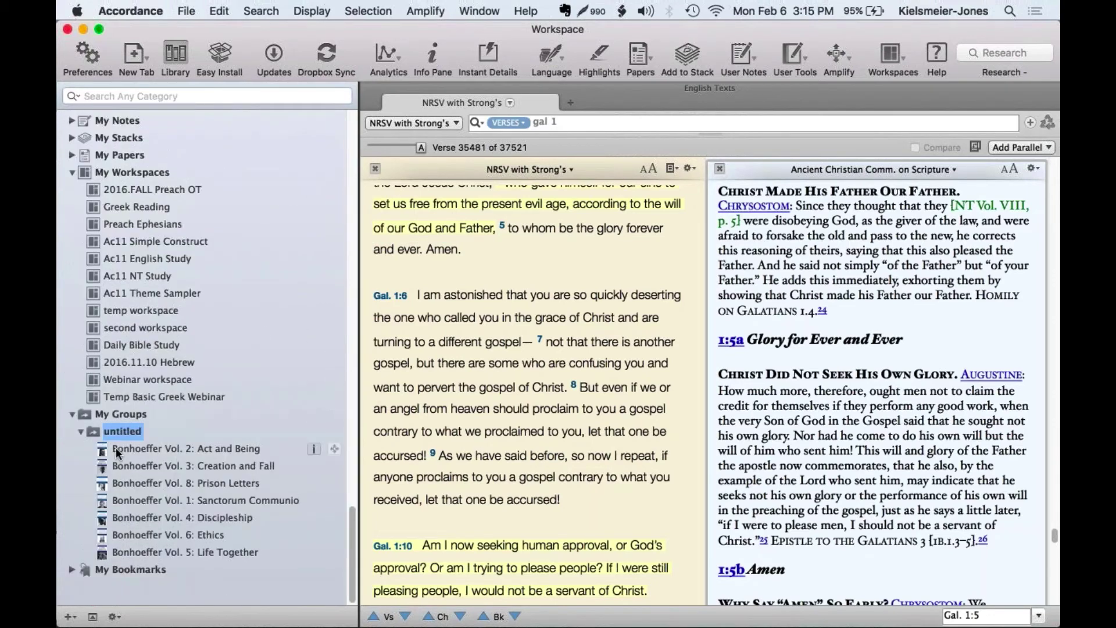
type("Bonhoeffer")
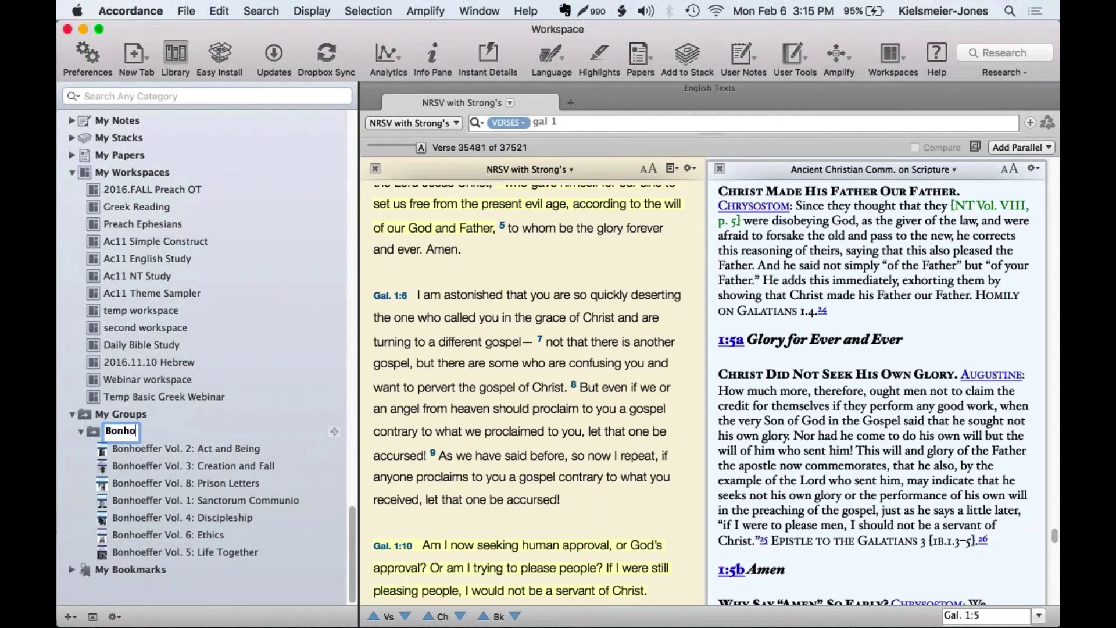
type("Works")
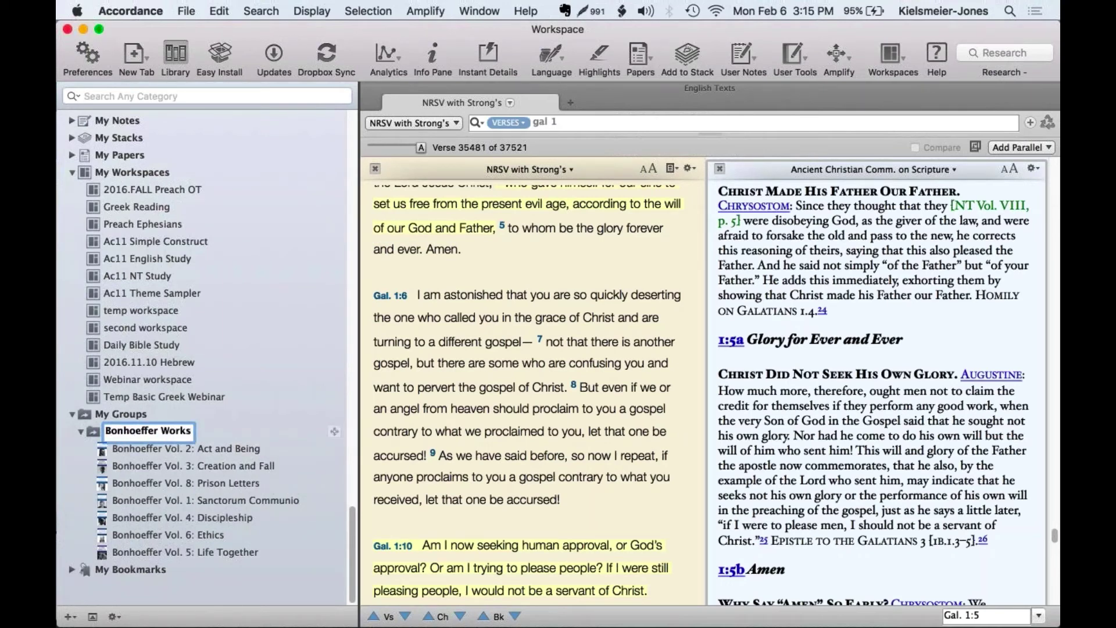
key("Return")
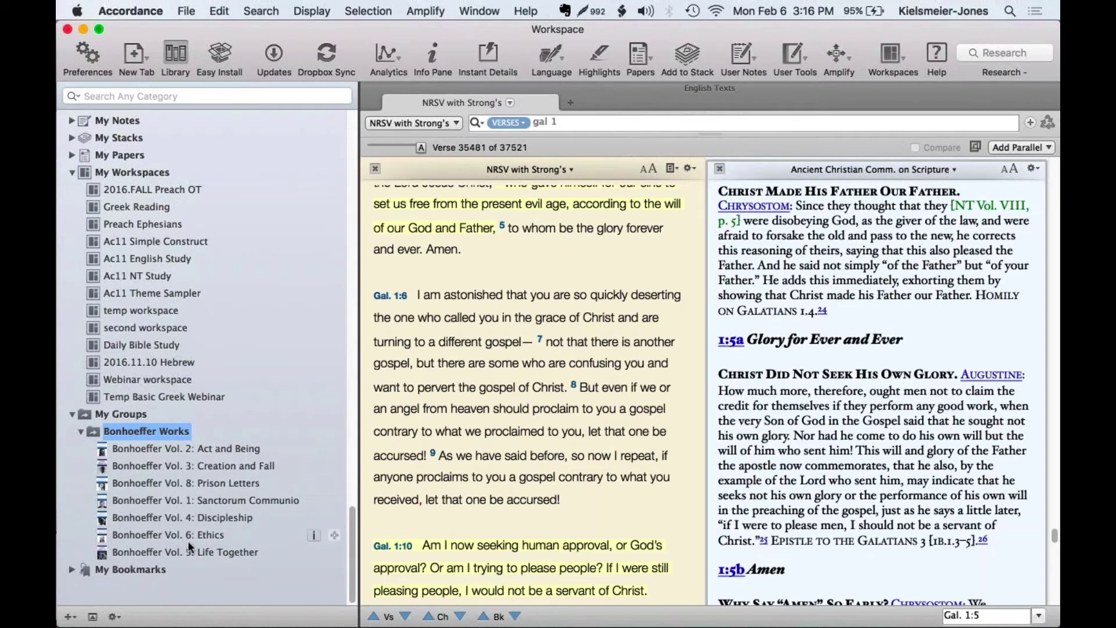
right_click(165, 433)
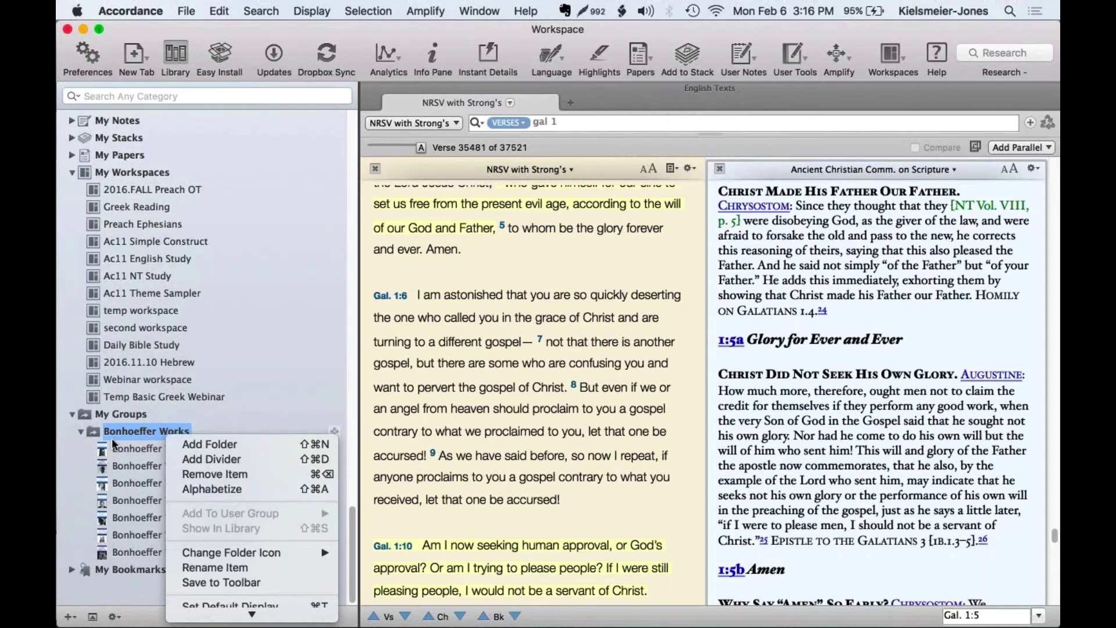
left_click(253, 490)
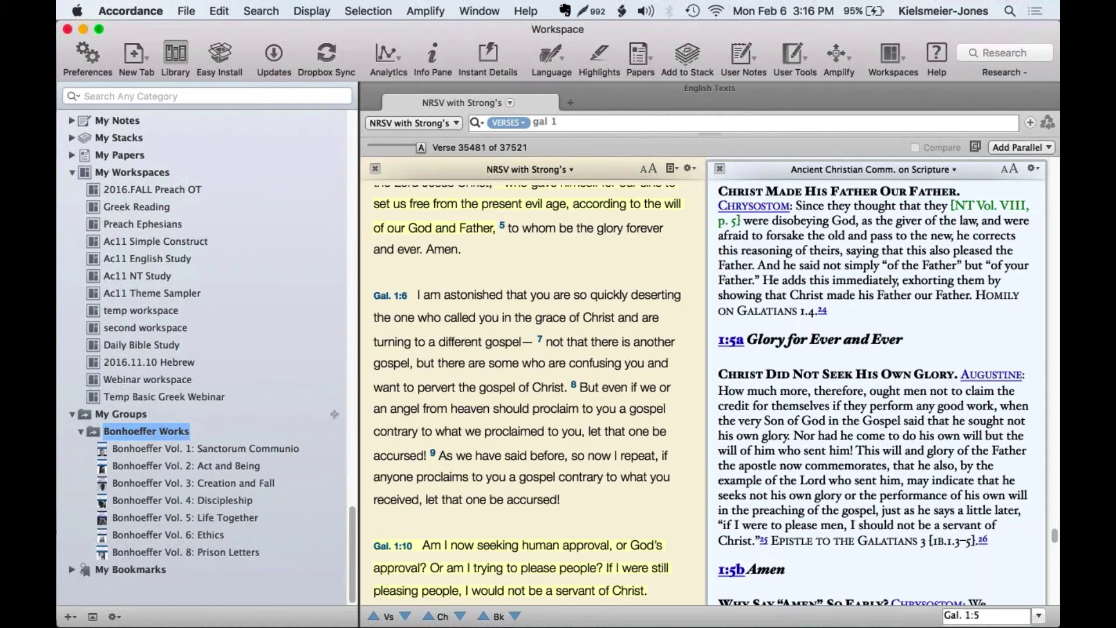
- Close the Ancient Christian Commentary pane and display genesis 1 in the NRSV with Strong's
left_click(719, 169)
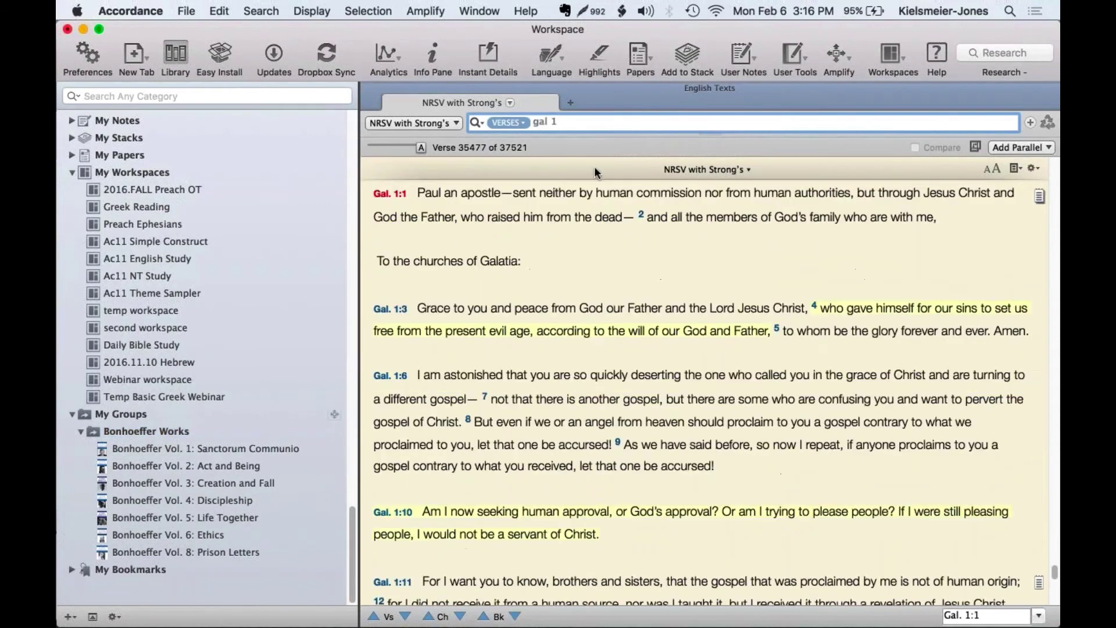
key("super+a")
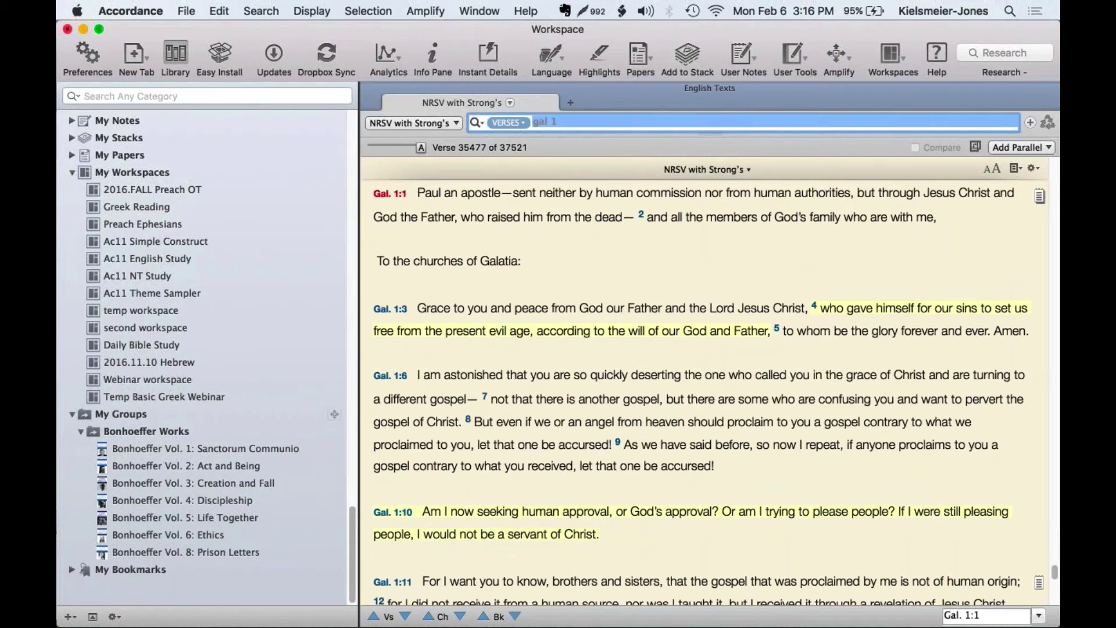
type("genesis 1")
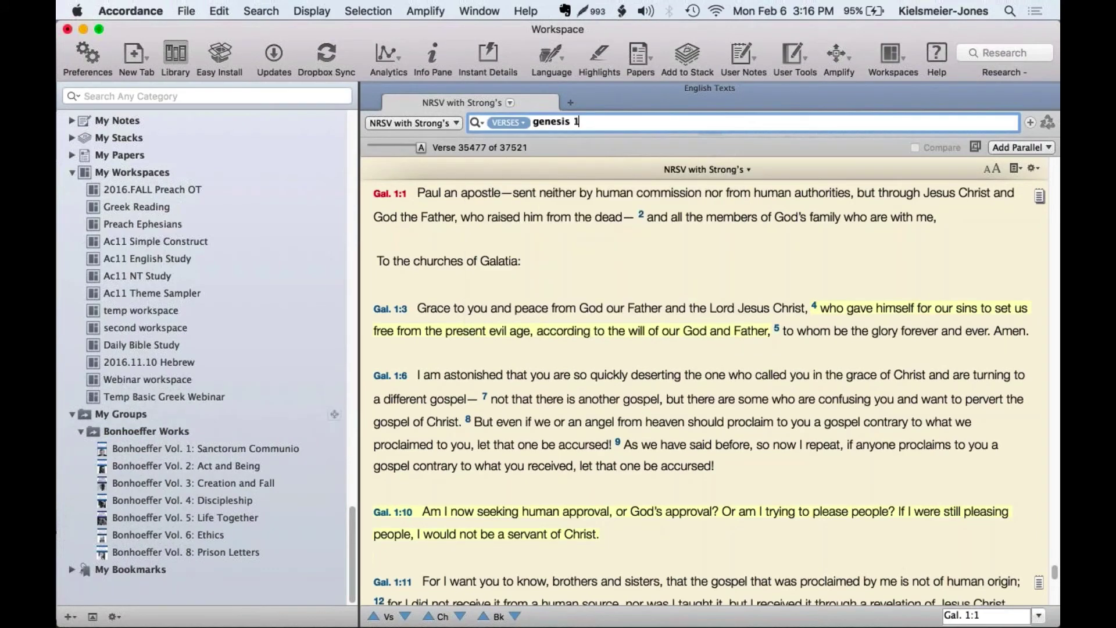
key("Return")
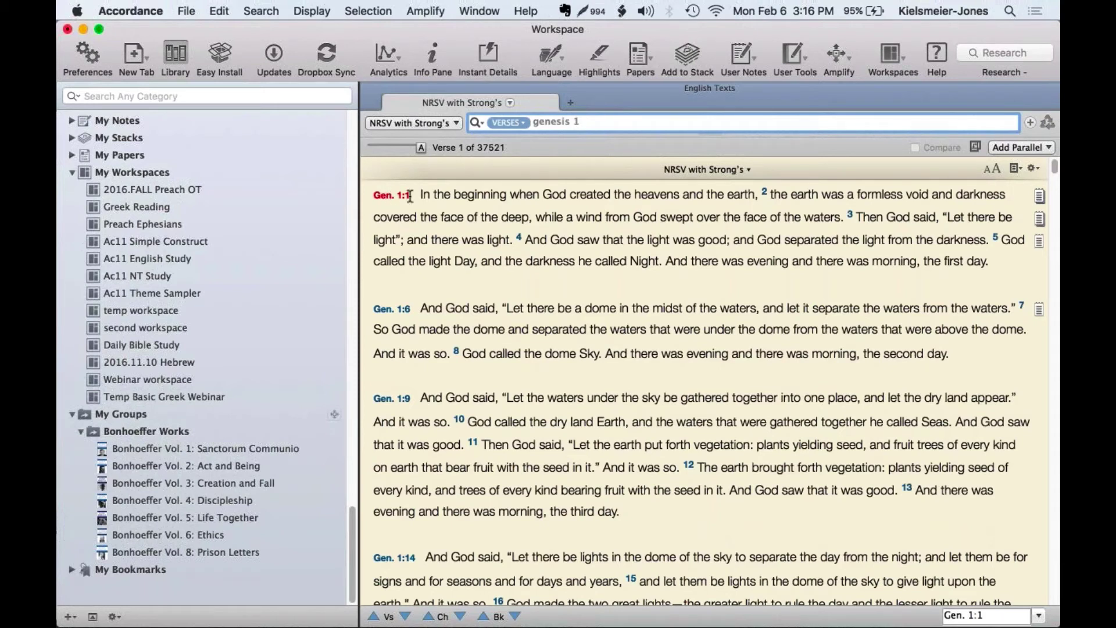
- Research the Gen. 1:1 reference in the Bonhoeffer Works group, and make room for the results by widening their list and hiding the Library
left_click_drag(409, 196, 372, 197)
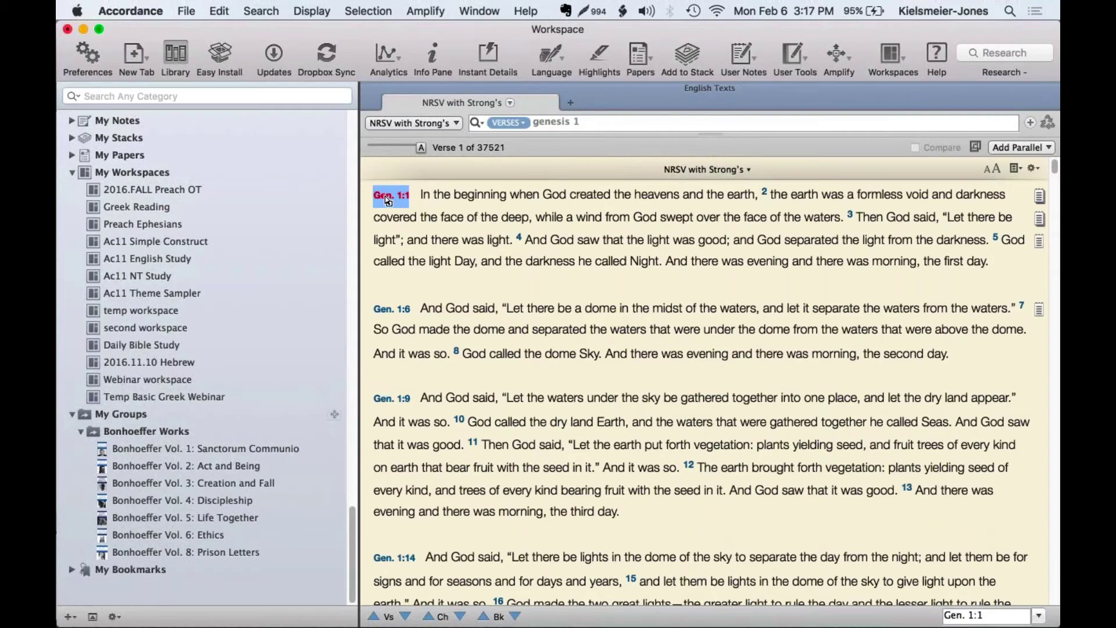
right_click(388, 201)
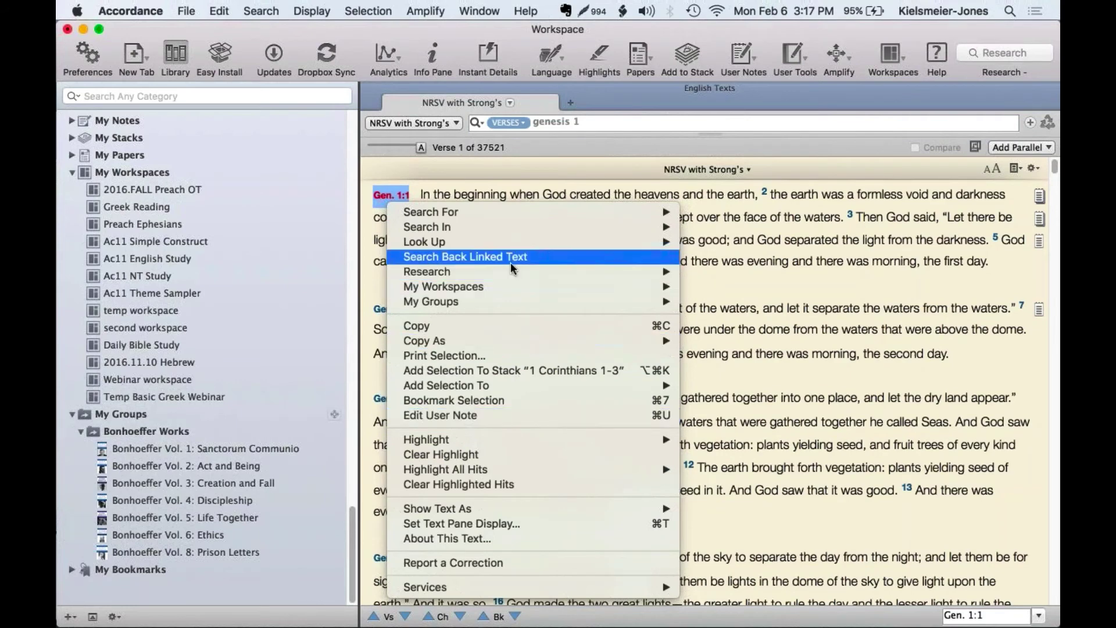
mouse_move(512, 282)
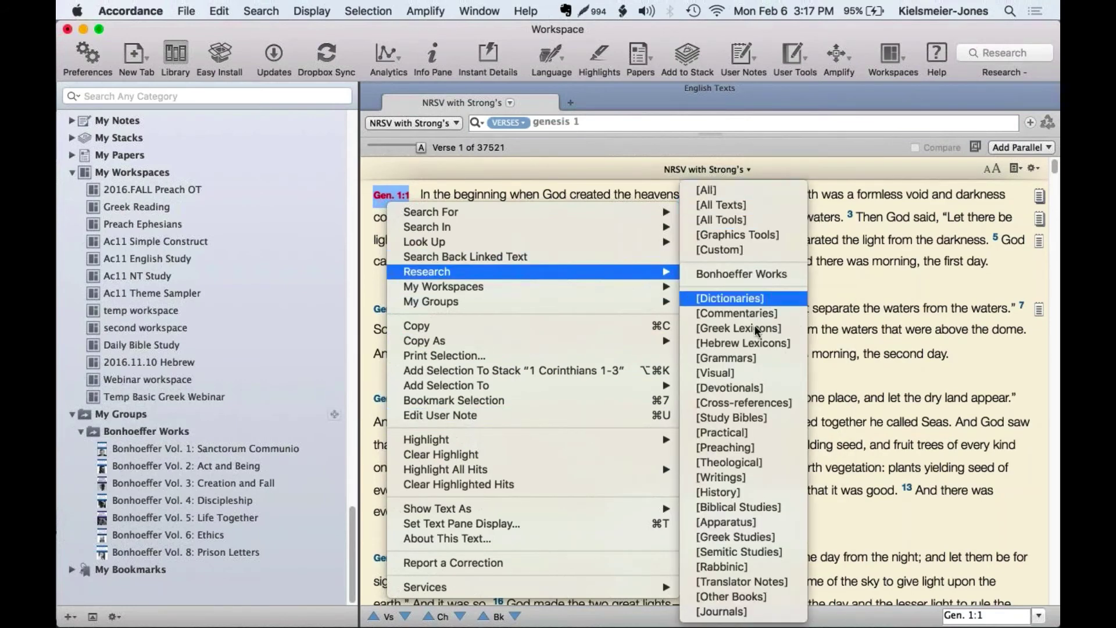
left_click(731, 277)
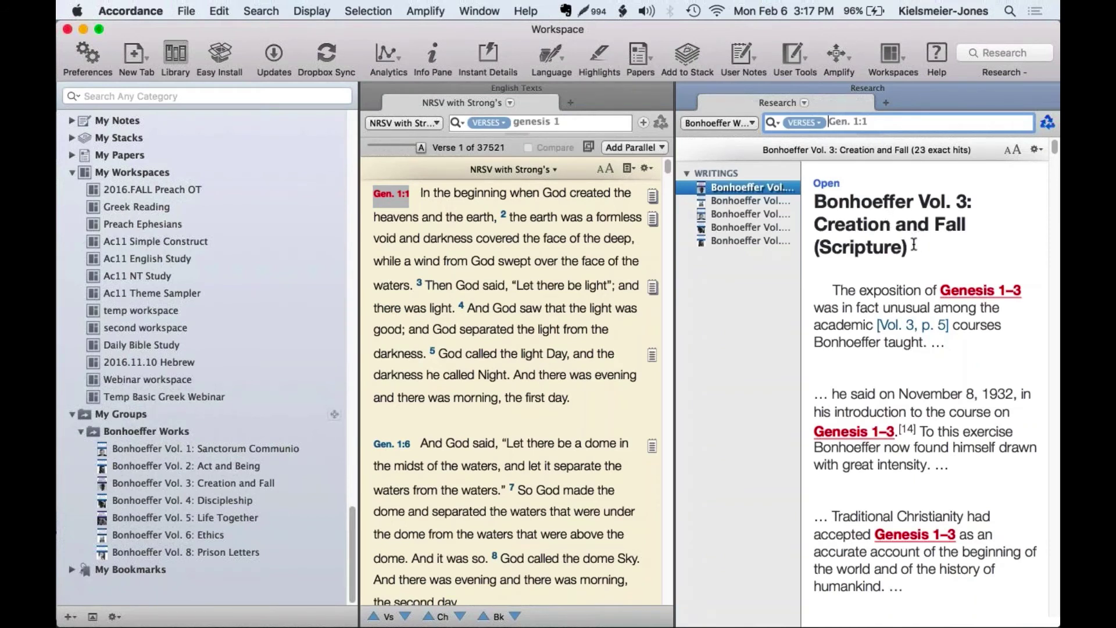
left_click_drag(803, 407, 861, 407)
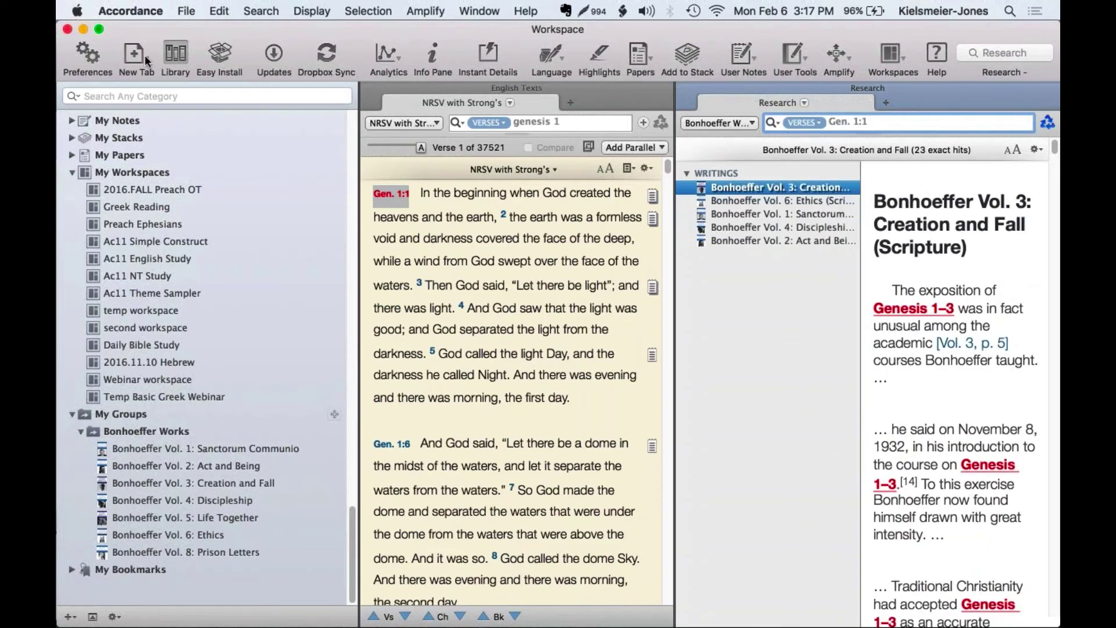
left_click(175, 58)
- Review the Gen. 1:1 hits in the other Bonhoeffer volumes, highlighting the Ethics sentence about his 1932–33 lectures on Genesis 1–3
left_click(621, 201)
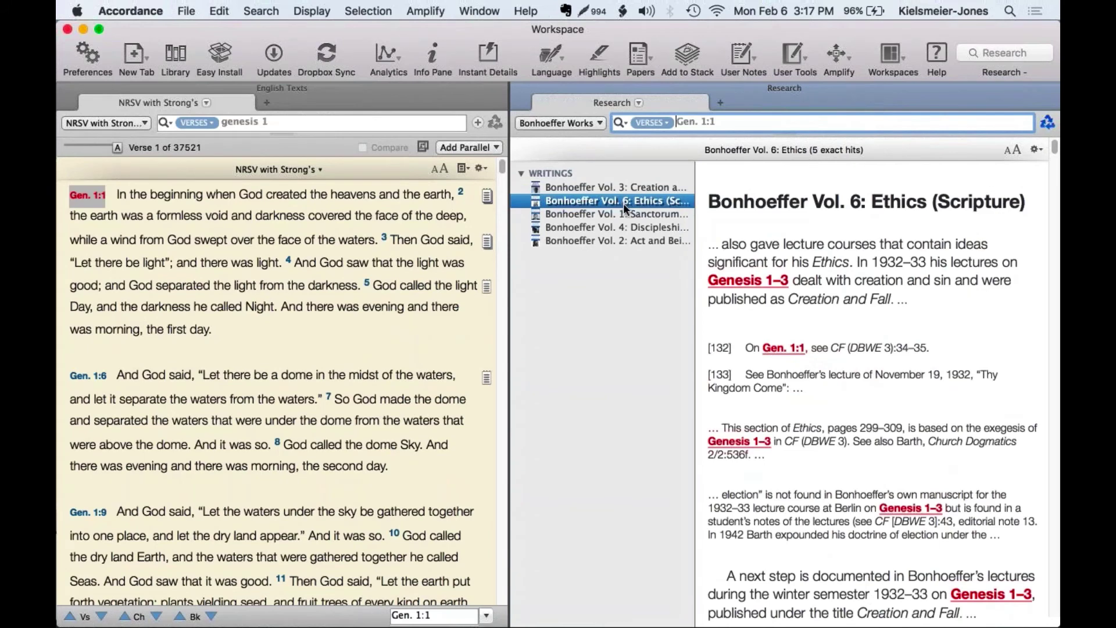
left_click(630, 214)
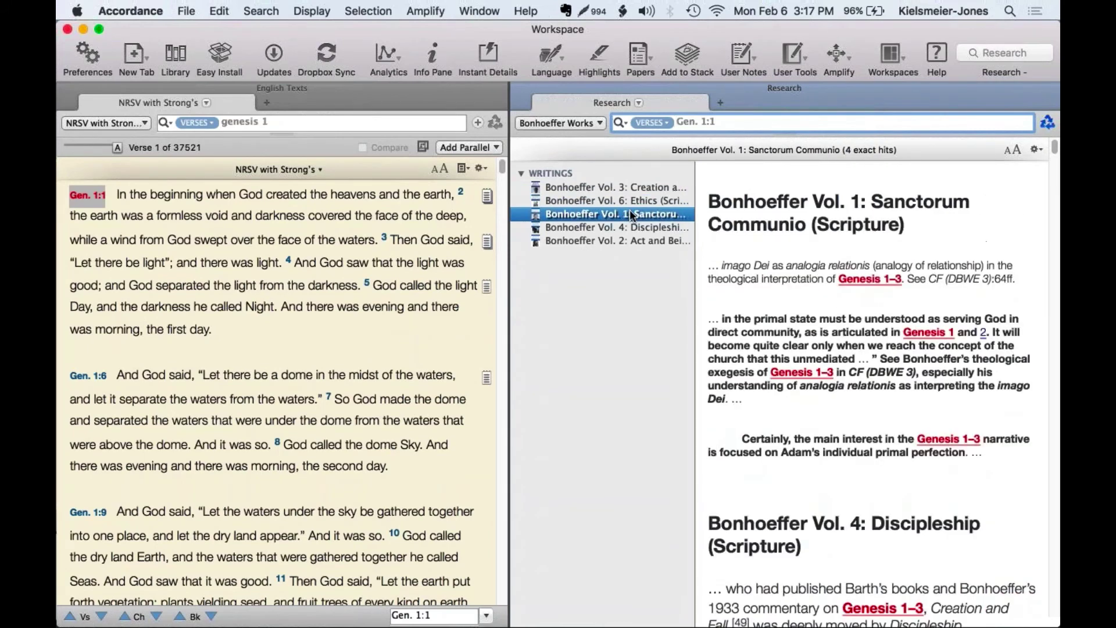
left_click(635, 228)
key("Down")
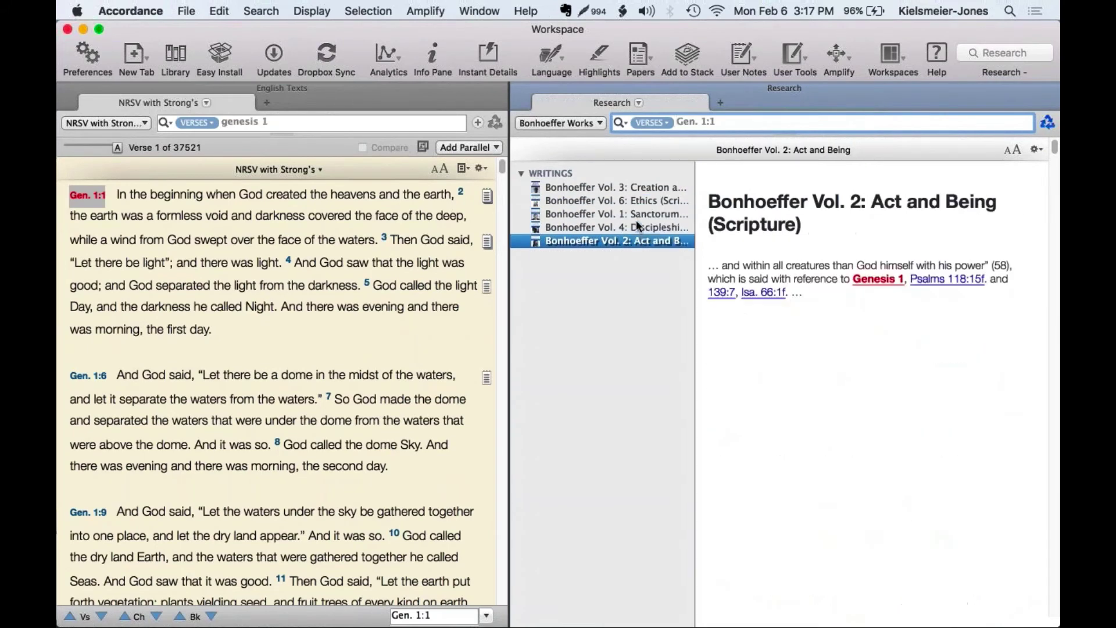
left_click(633, 199)
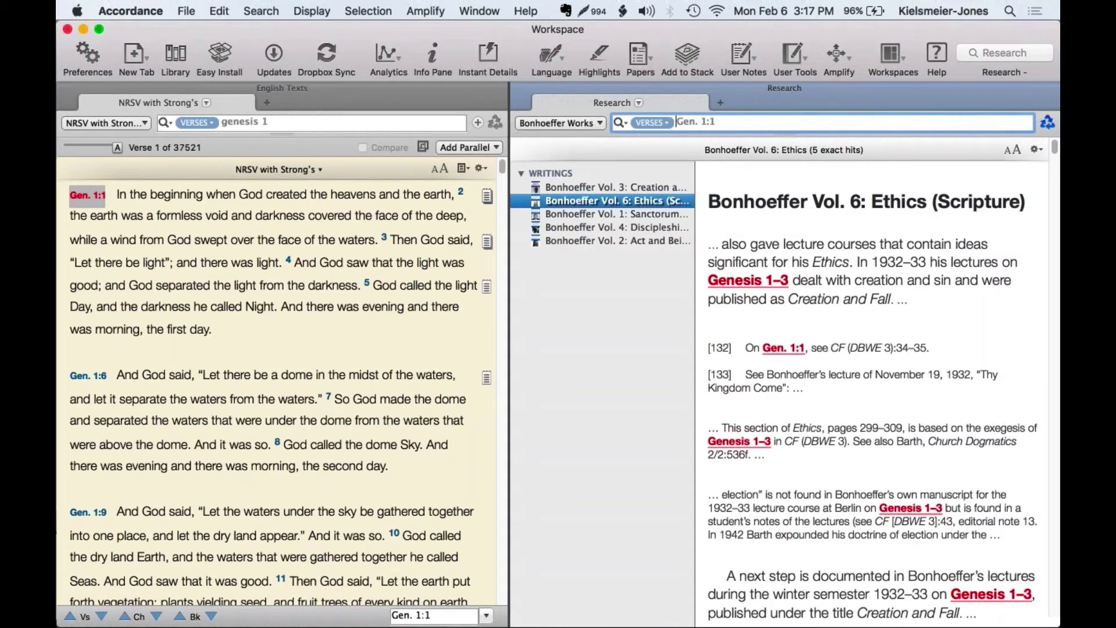
mouse_move(732, 214)
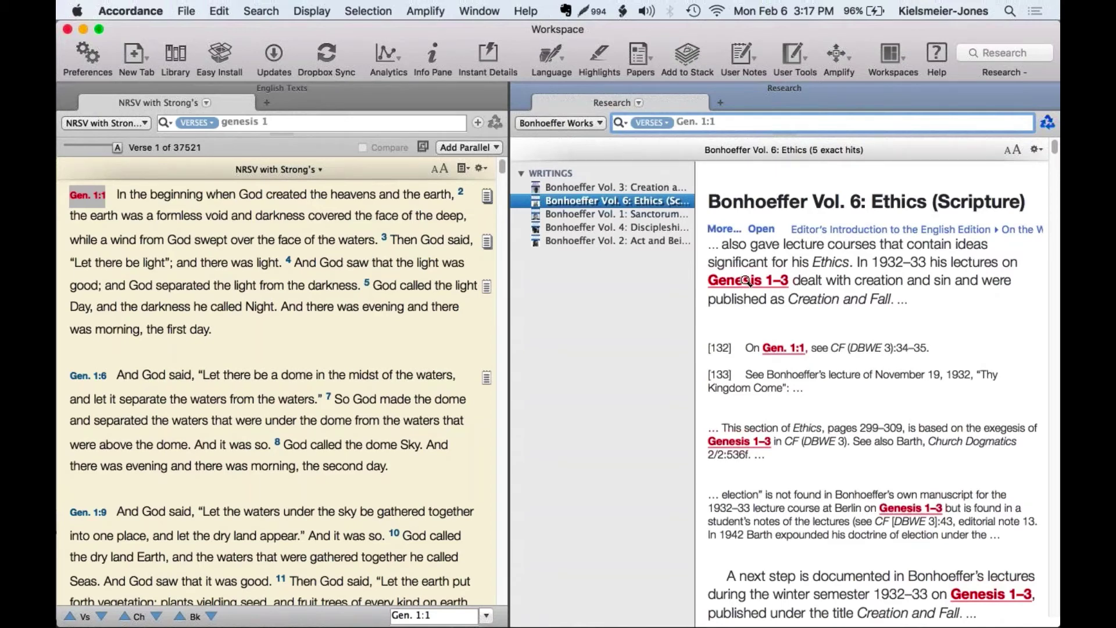
left_click_drag(856, 260, 896, 300)
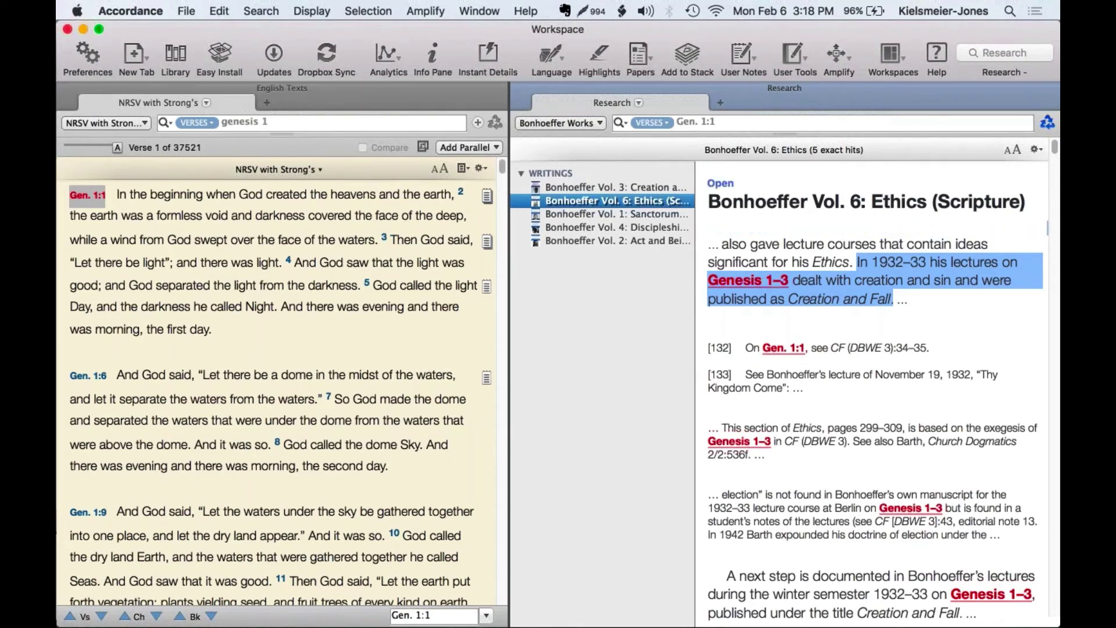
- Restrict the research to exact references by changing the verse search to =Gen. 1:1
left_click(676, 122)
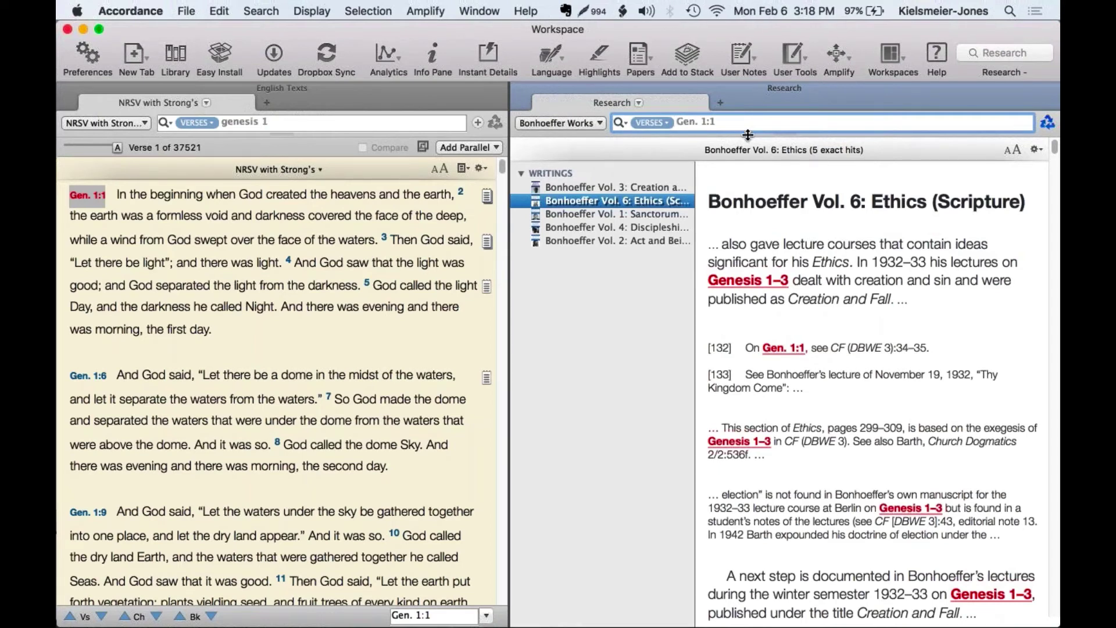
type("=")
key("Return")
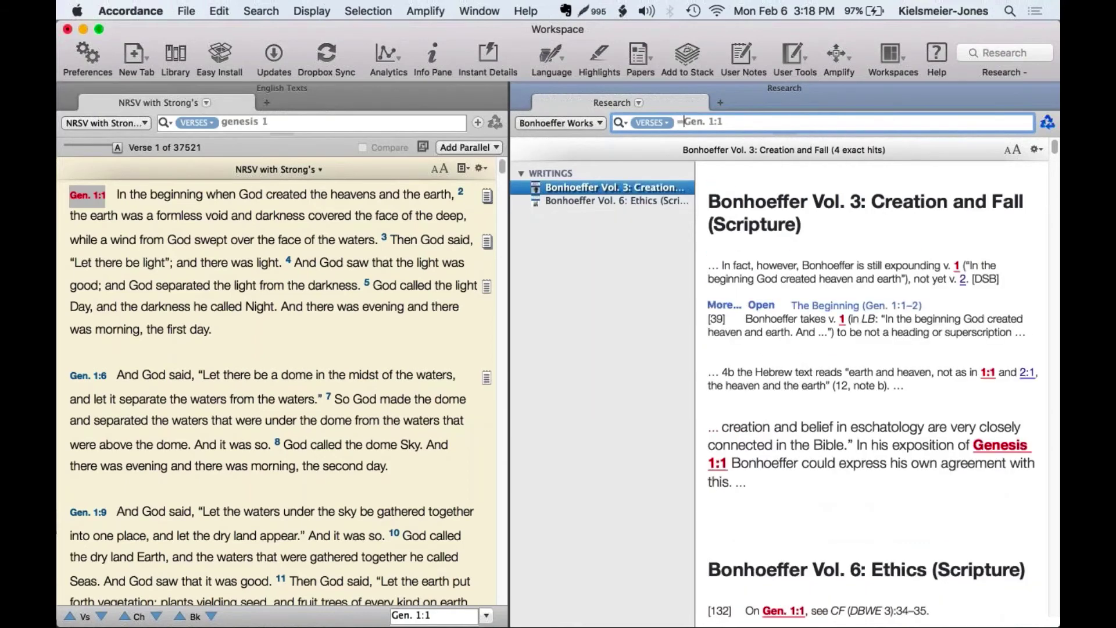
- Examine the exact-reference results, switching between Bonhoeffer Vol. 3: Creation and Fall and Vol. 6: Ethics
scroll(872, 401, "down", 5)
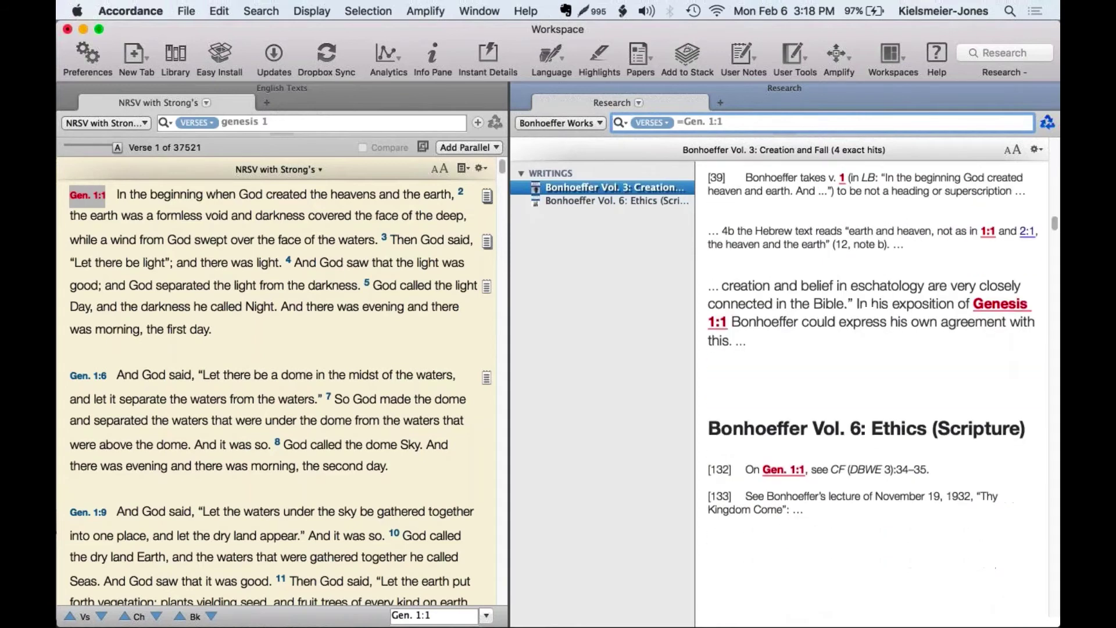
scroll(872, 396, "up", 1)
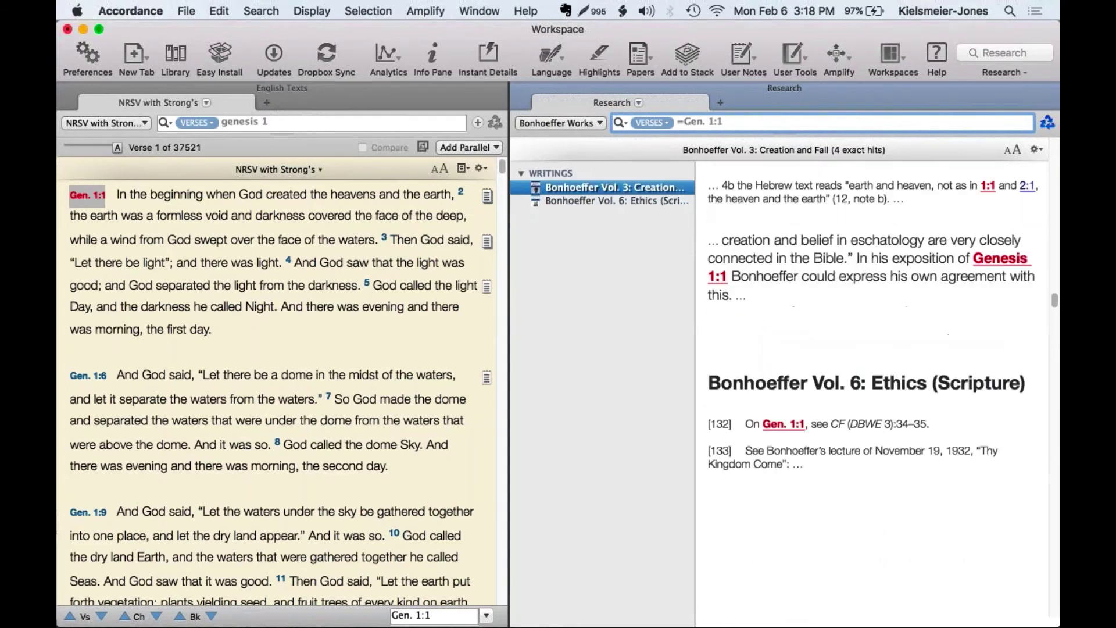
scroll(872, 395, "up", 5)
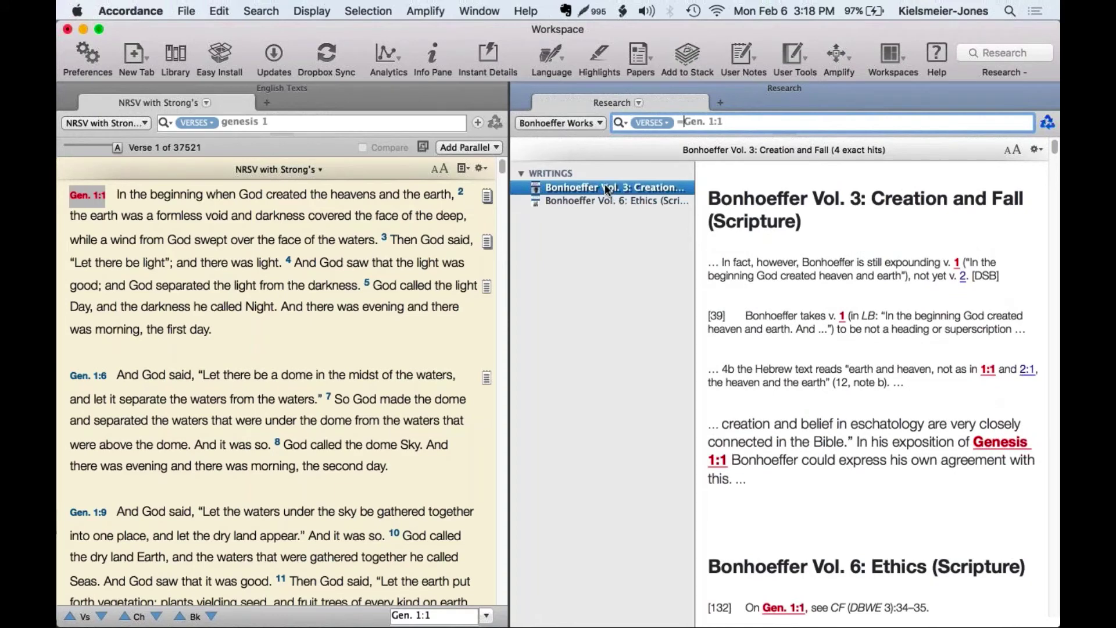
left_click(609, 197)
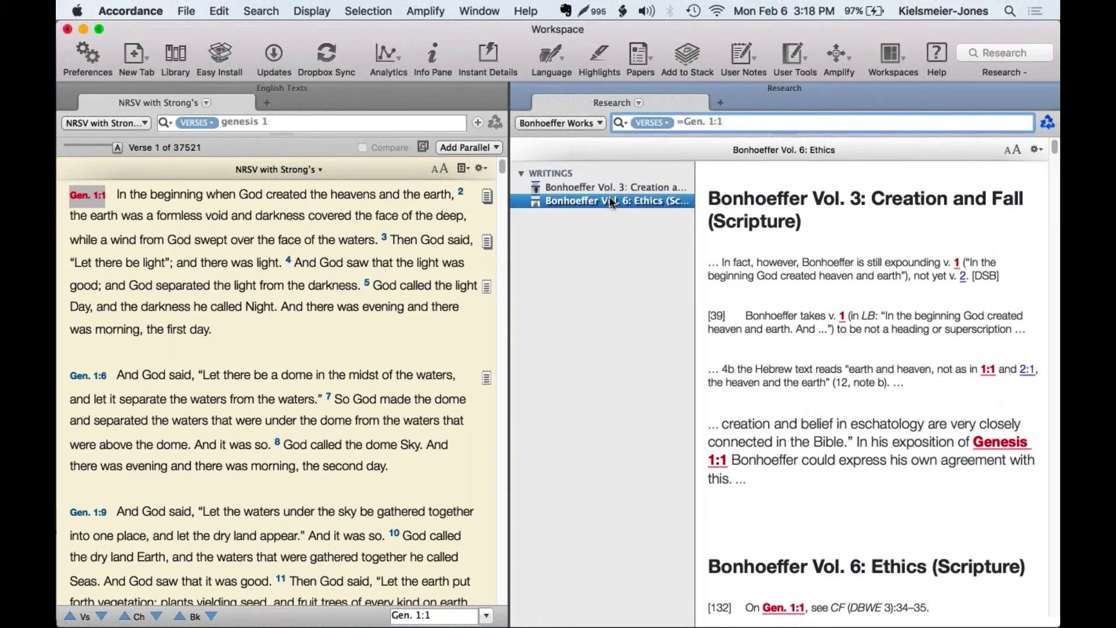
left_click(602, 188)
left_click(576, 200)
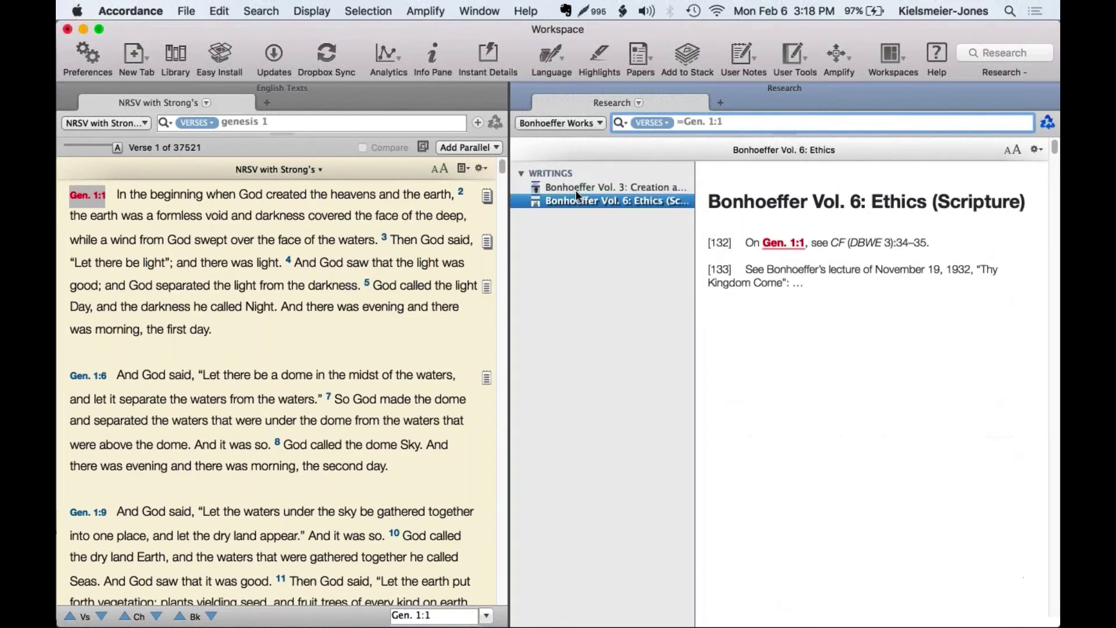
left_click(575, 188)
left_click(576, 198)
left_click(576, 189)
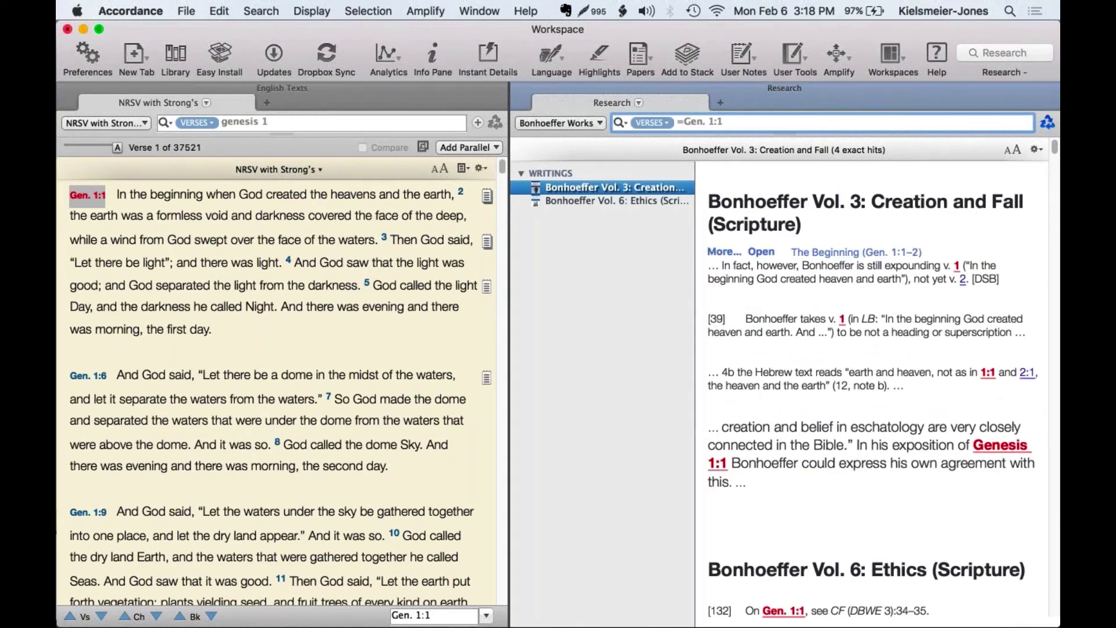
- Open the first Creation and Fall hit in its own pane and expand that hit's excerpt within the research results
left_click(767, 253)
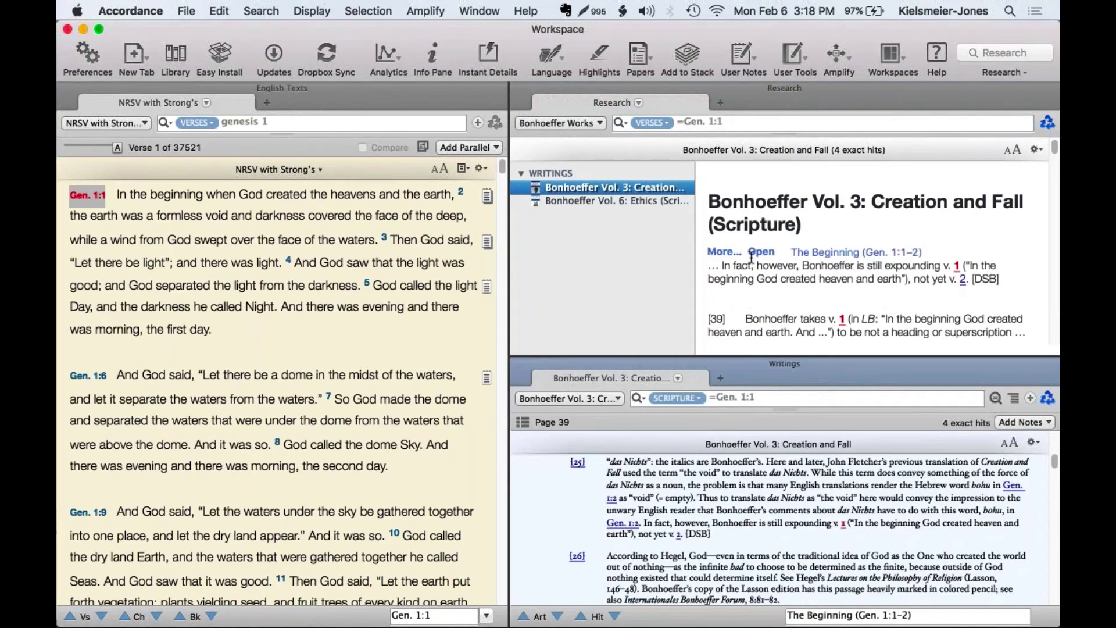
left_click(724, 252)
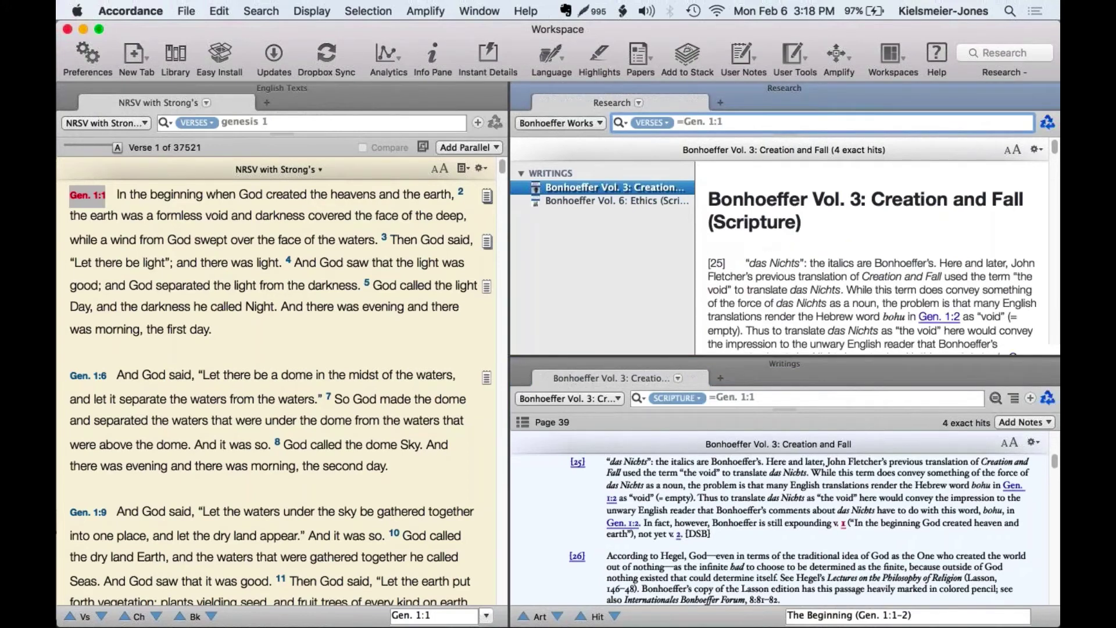
scroll(872, 262, "down", 5)
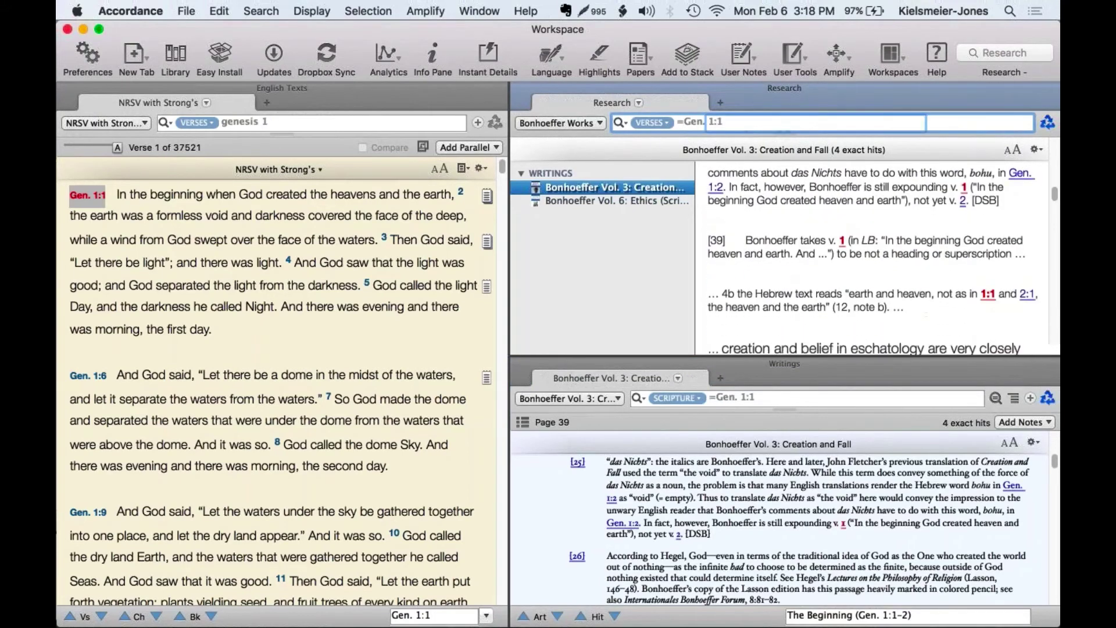
- Close the separate Creation and Fall text and examine the expanded excerpt on "das Nichts" among the research results
left_click(522, 364)
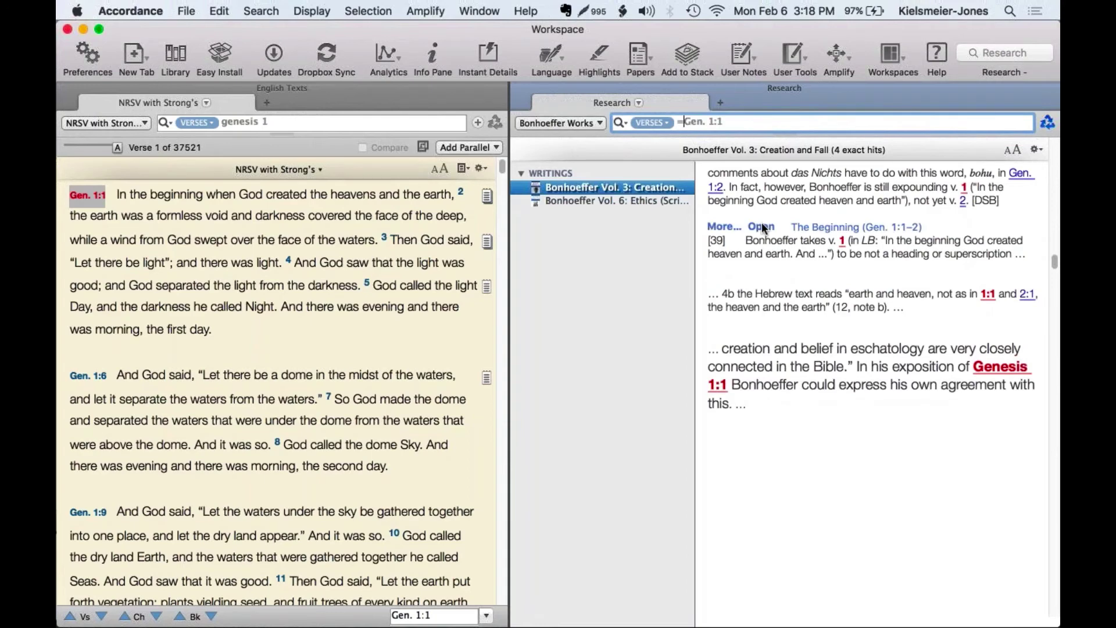
scroll(762, 222, "up", 1)
scroll(797, 226, "up", 1)
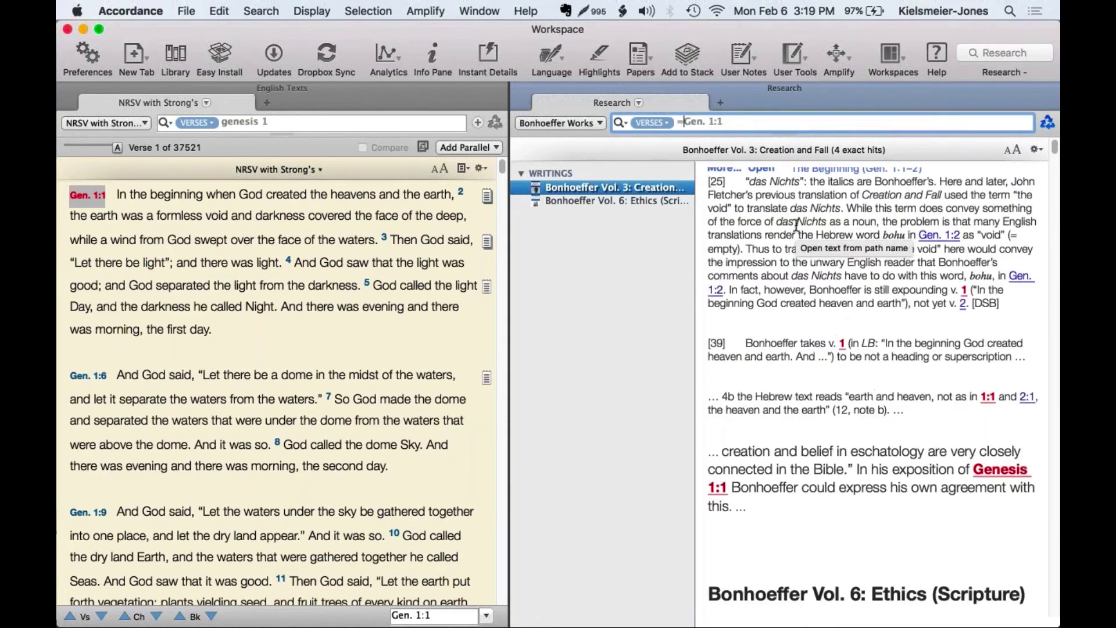
scroll(796, 225, "up", 1)
scroll(797, 226, "up", 1)
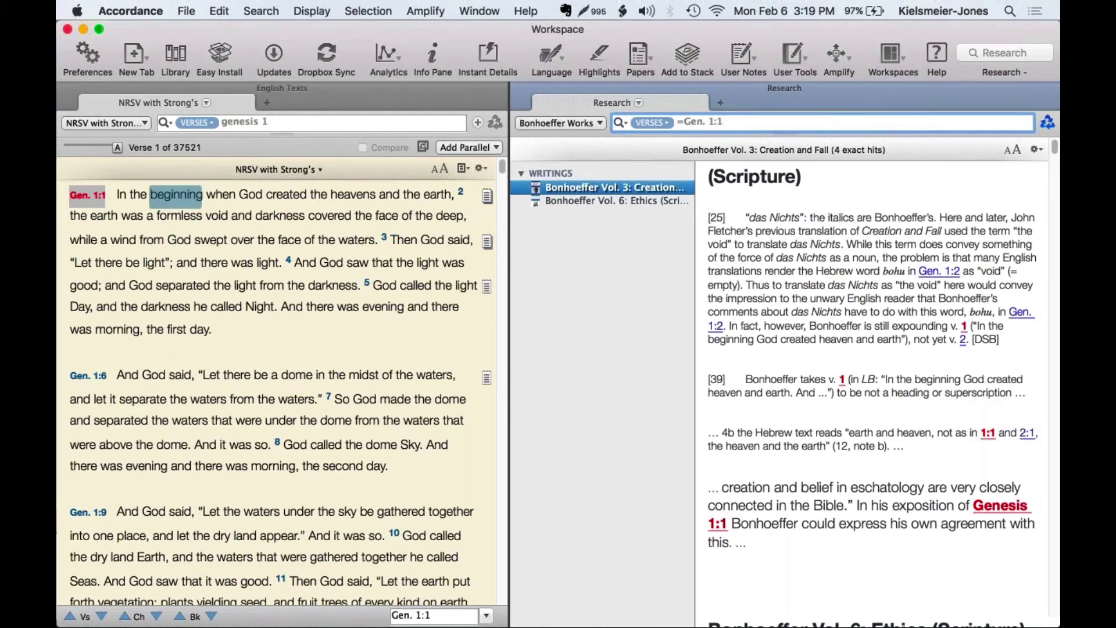
- Show the Library again and close the Research results
left_click(179, 52)
left_click(690, 88)
- Select the Gen. 1:1 reference in the NRSV text and search the Bonhoeffer Works group for it from the Library
left_click_drag(413, 198, 374, 197)
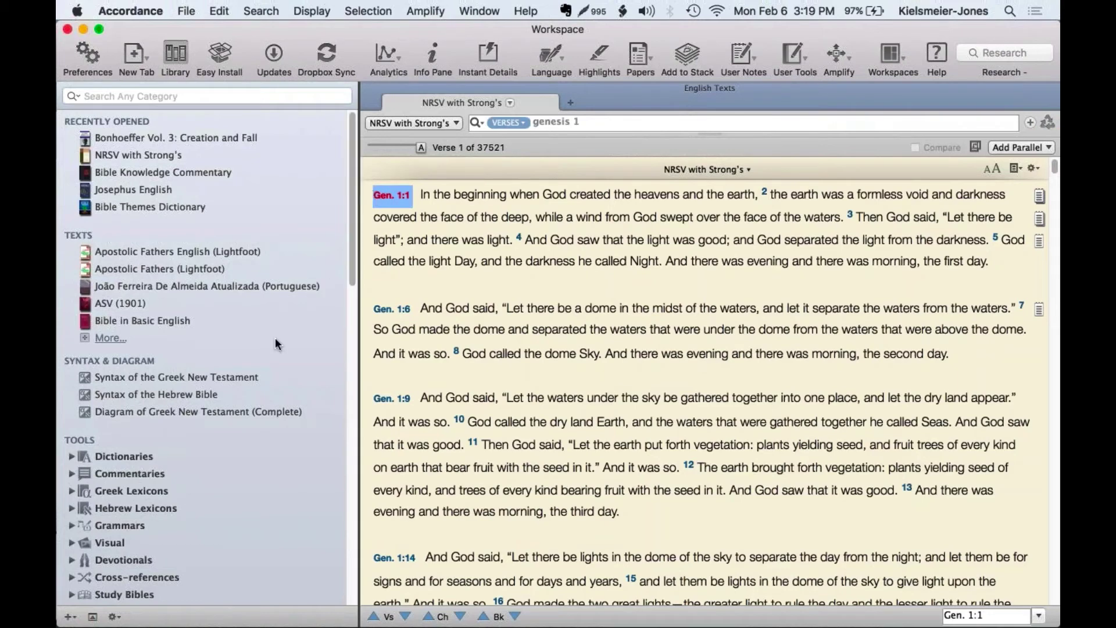
scroll(274, 338, "down", 15)
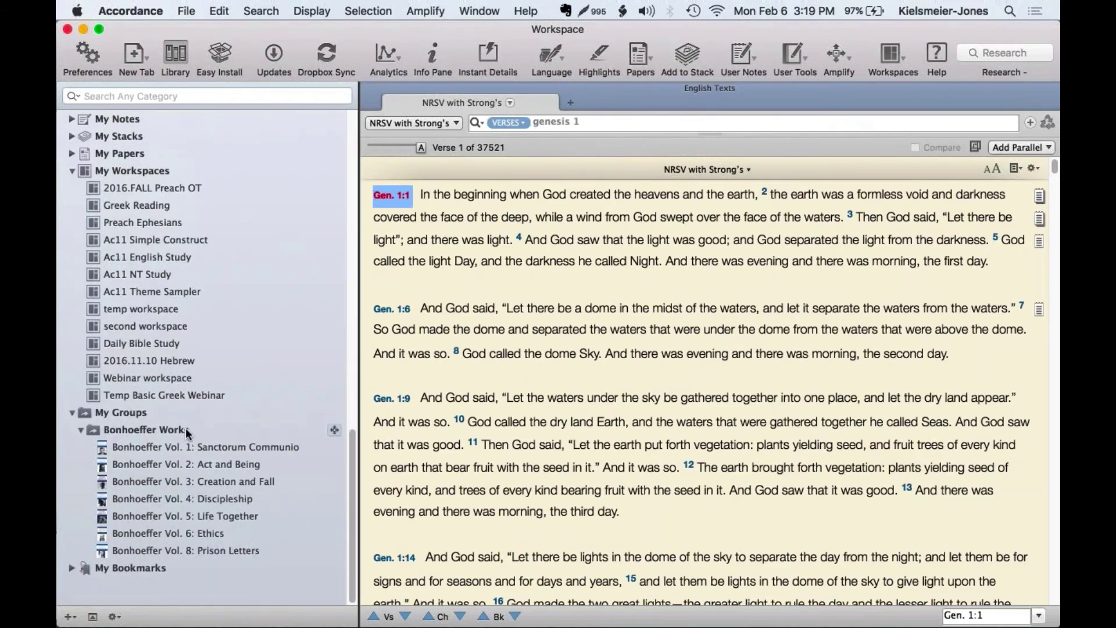
left_click(334, 432)
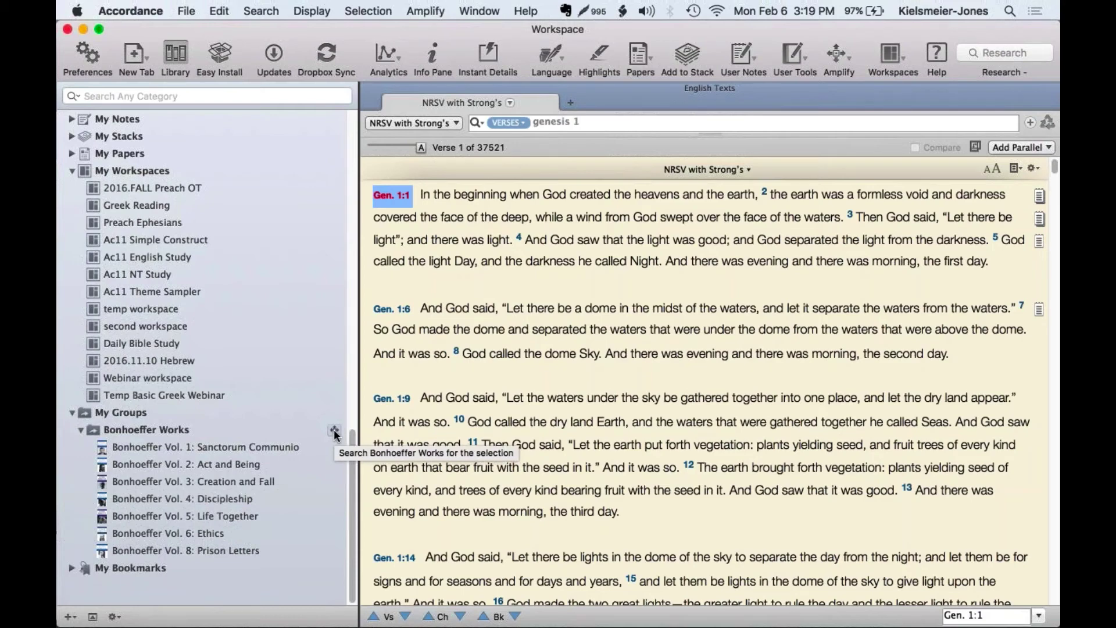
left_click(334, 431)
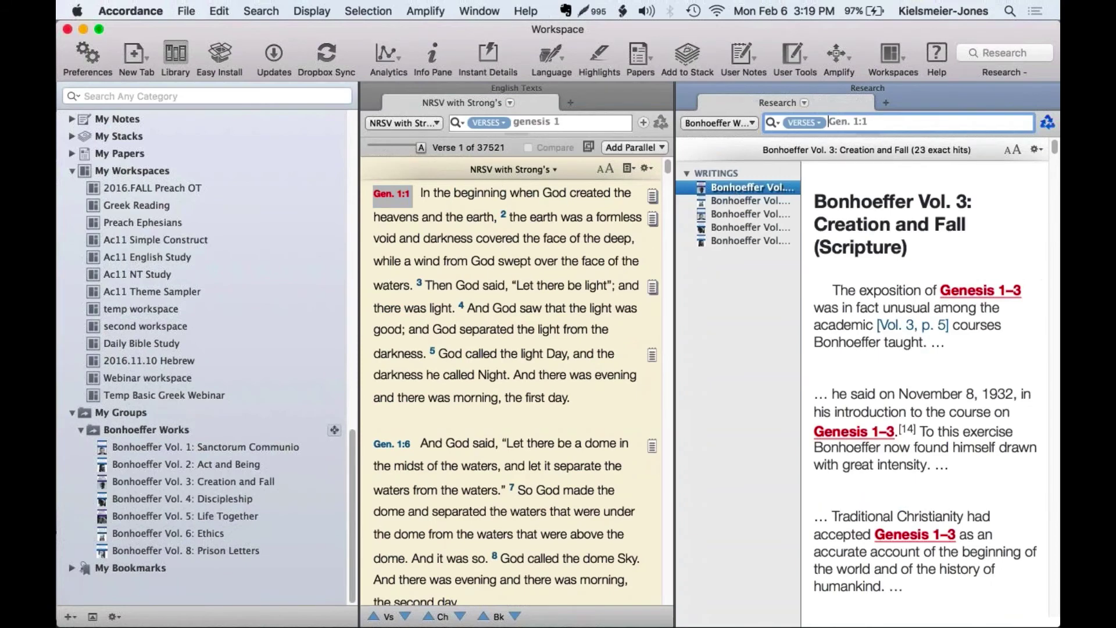
- Check the commands offered for the Gen. 1:1 reference, dismiss them, and close the Bonhoeffer Works research results
right_click(407, 194)
key("Escape")
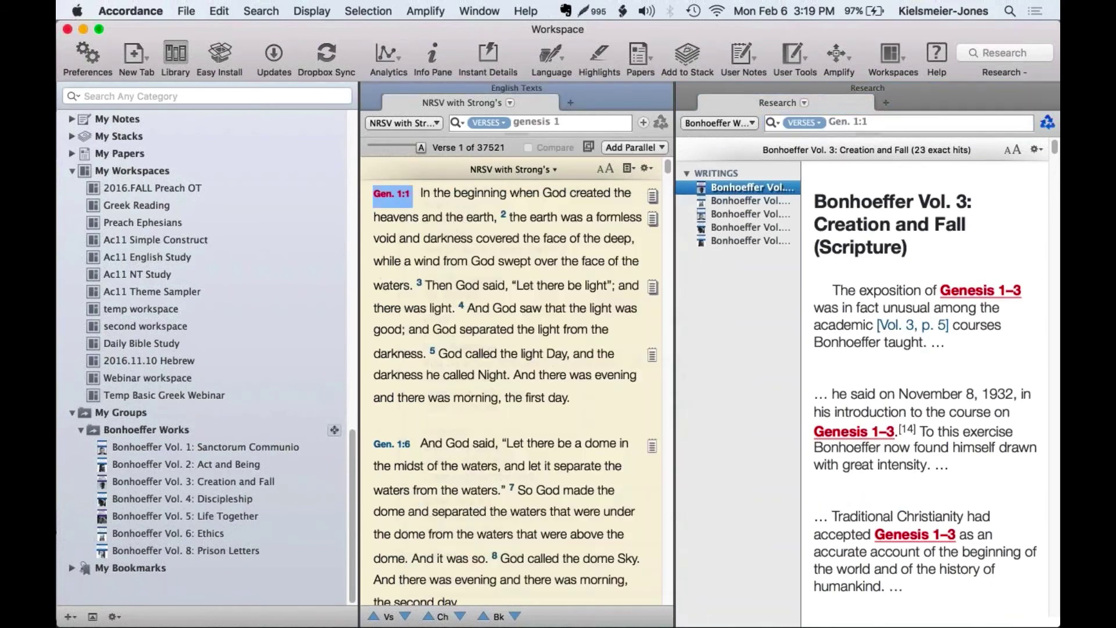
left_click(688, 87)
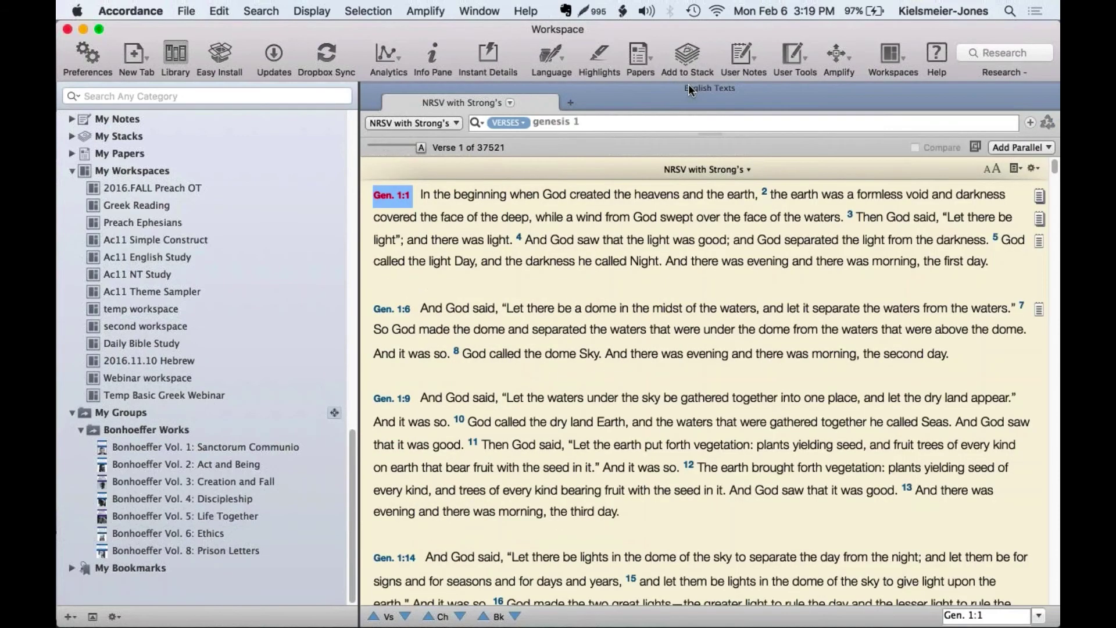
- Amplify the selected Gen. 1:1 reference to a Research search of the Bonhoeffer Works group, and close the results
left_click(841, 55)
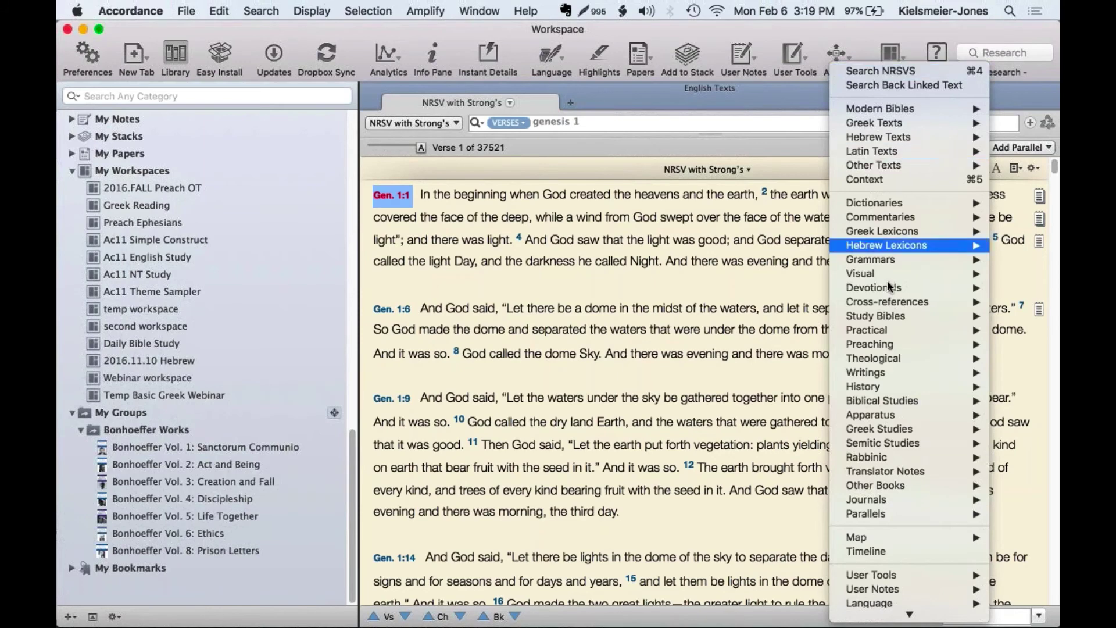
scroll(852, 443, "down", 1)
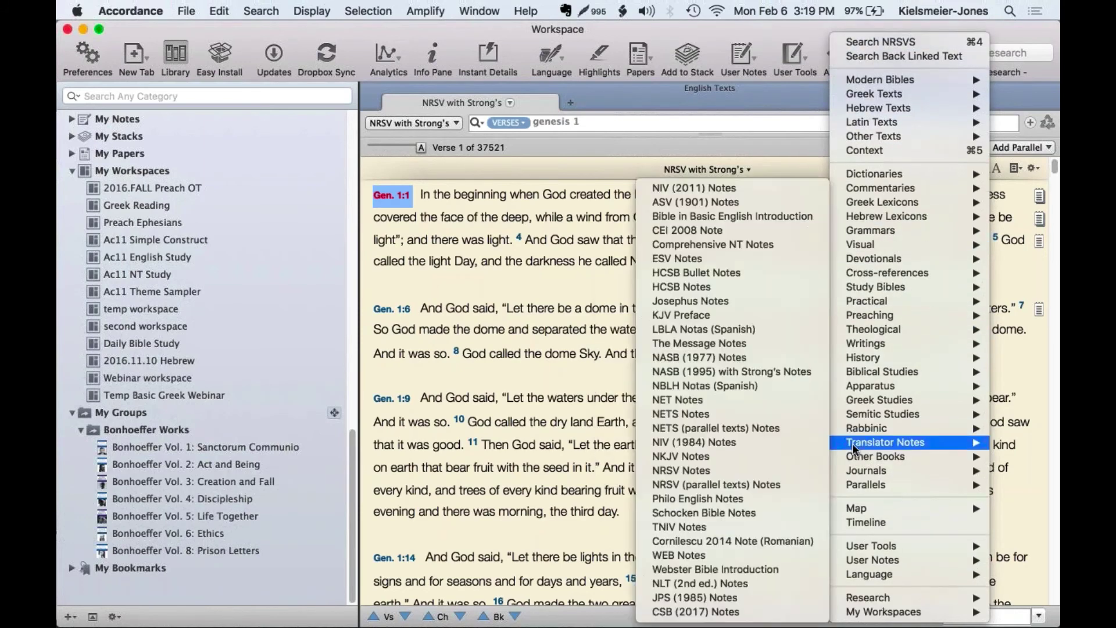
mouse_move(855, 598)
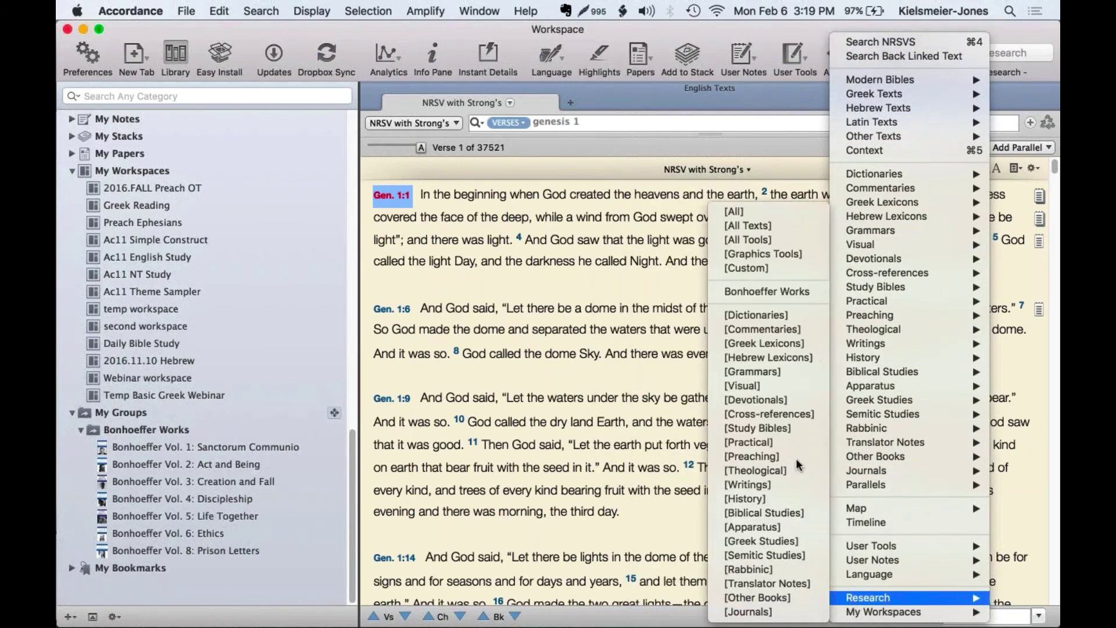
left_click(776, 291)
key("super+w")
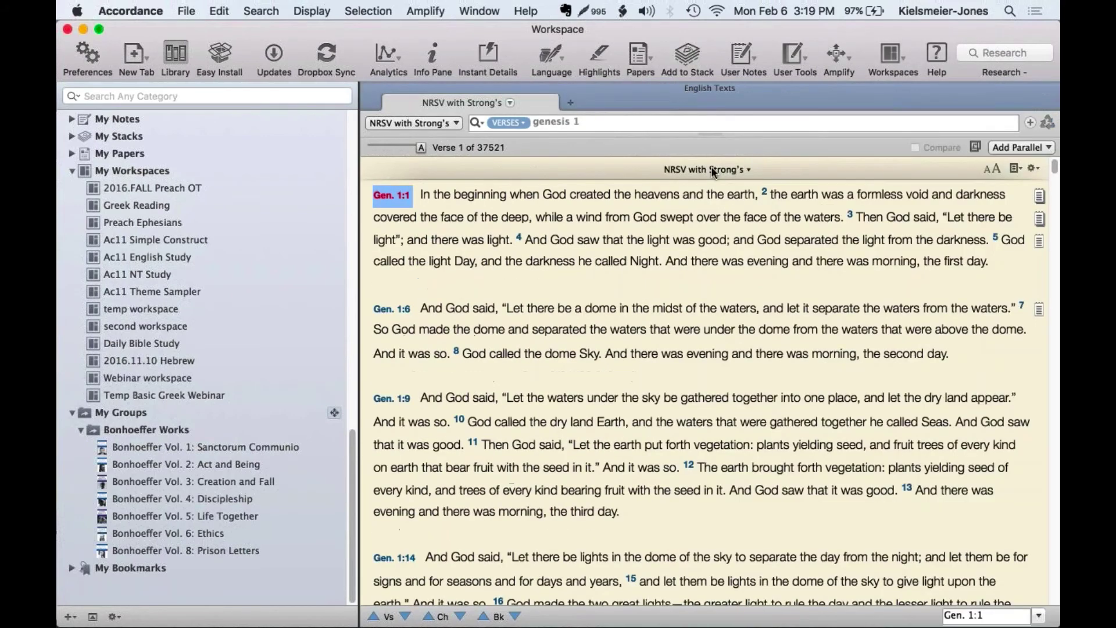
- Research the word "created" from Gen. 1:1 in the Bonhoeffer Works group
double_click(599, 196)
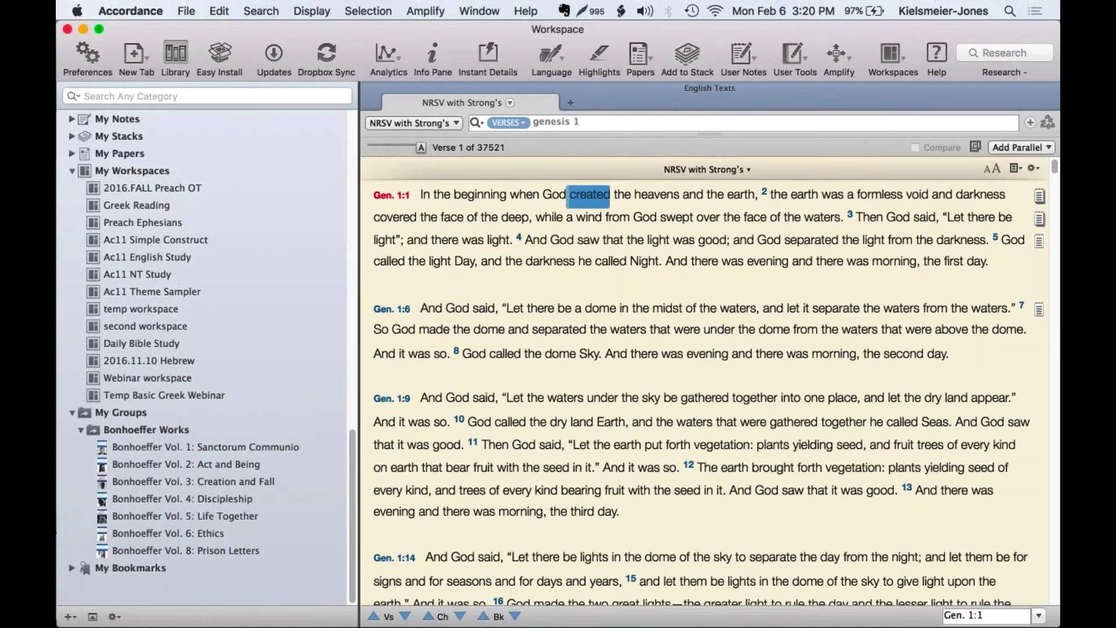
right_click(585, 211)
mouse_move(643, 280)
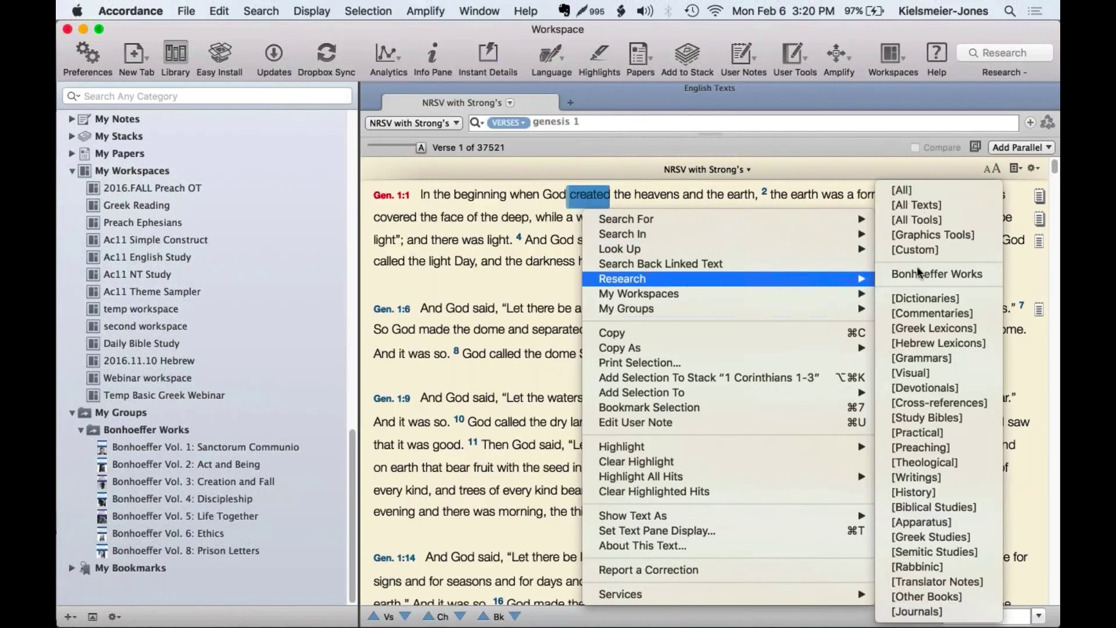
left_click(919, 271)
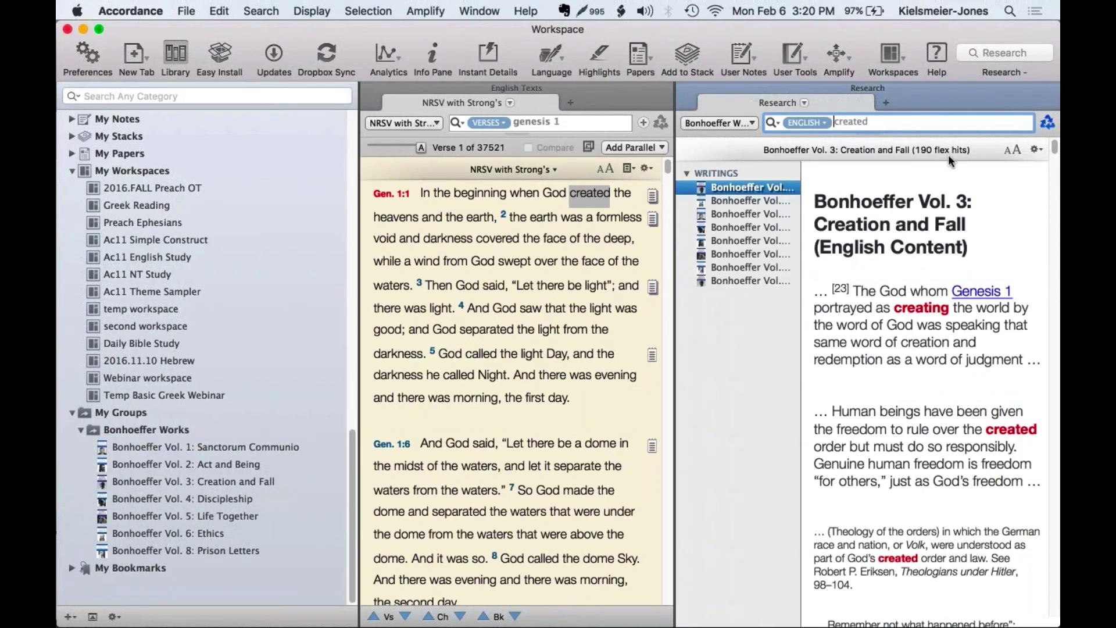
- Examine the passages in Bonhoeffer Vol. 3: Creation and Fall that contain forms of "created"
double_click(589, 201)
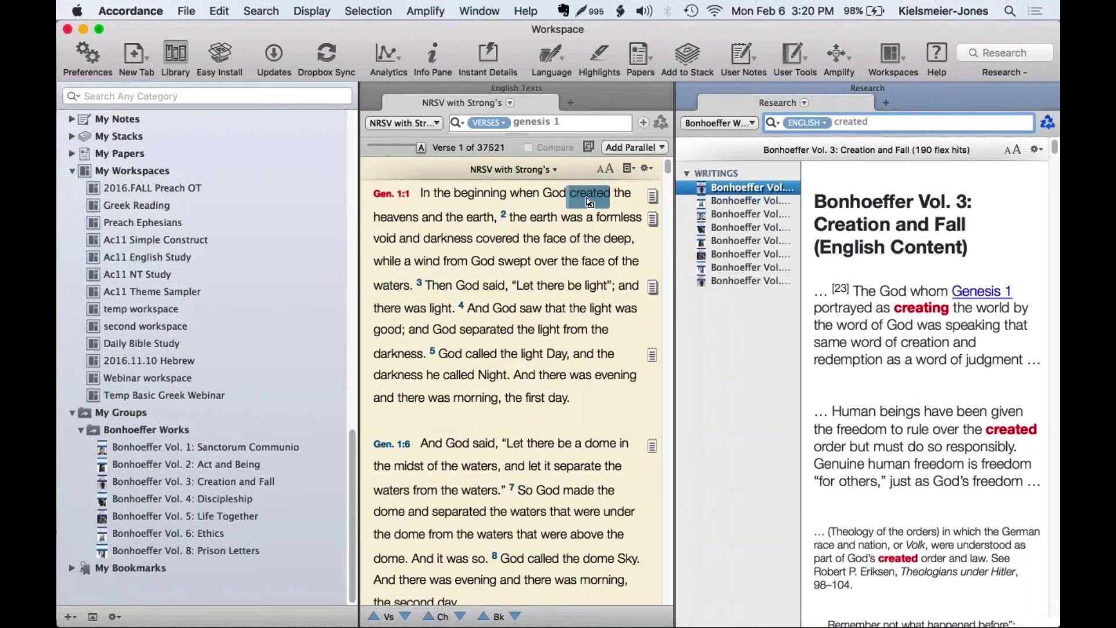
left_click(835, 121)
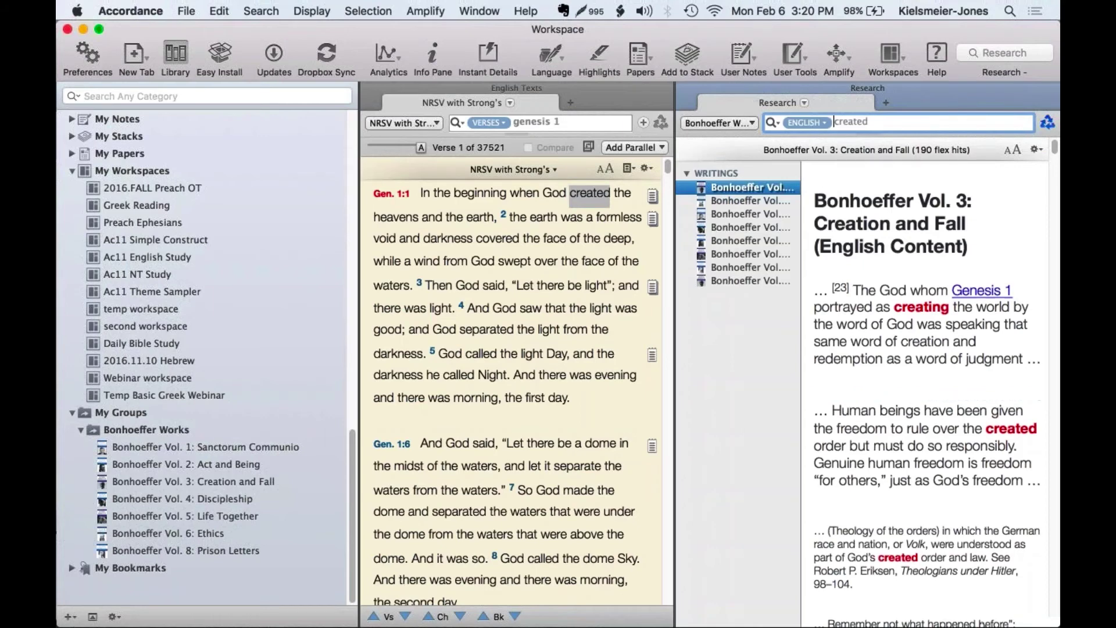
scroll(927, 395, "down", 5)
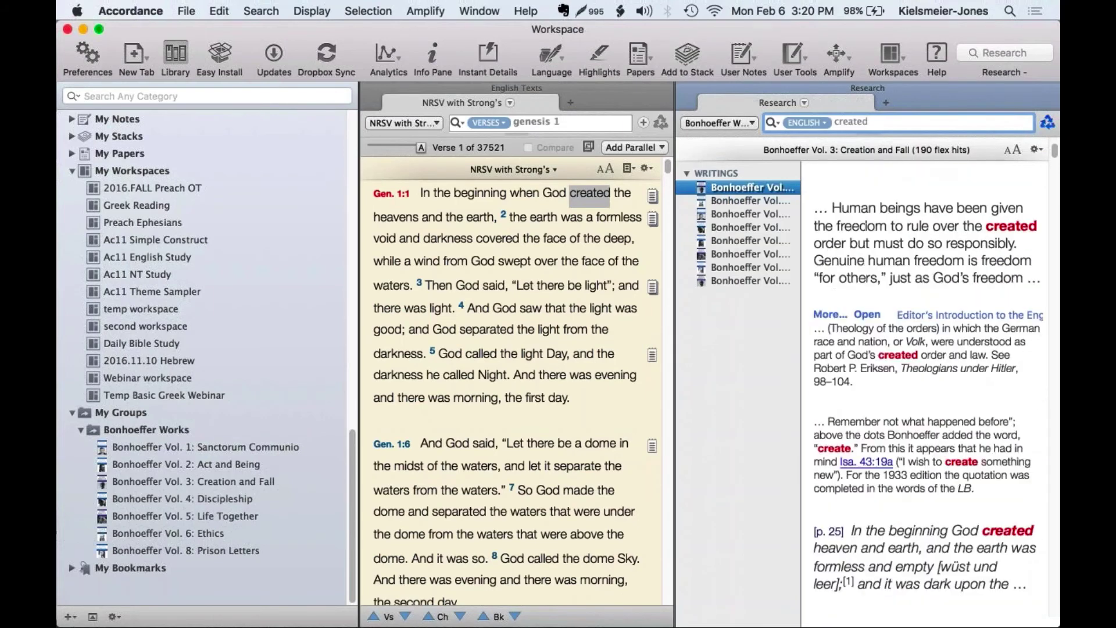
scroll(927, 395, "down", 9)
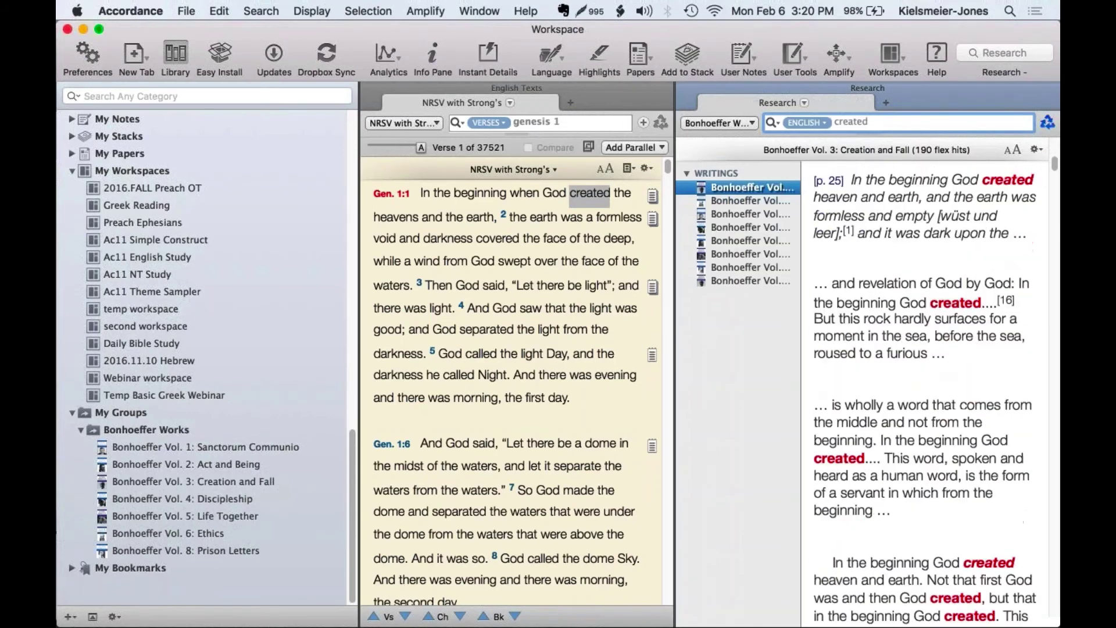
scroll(927, 396, "down", 7)
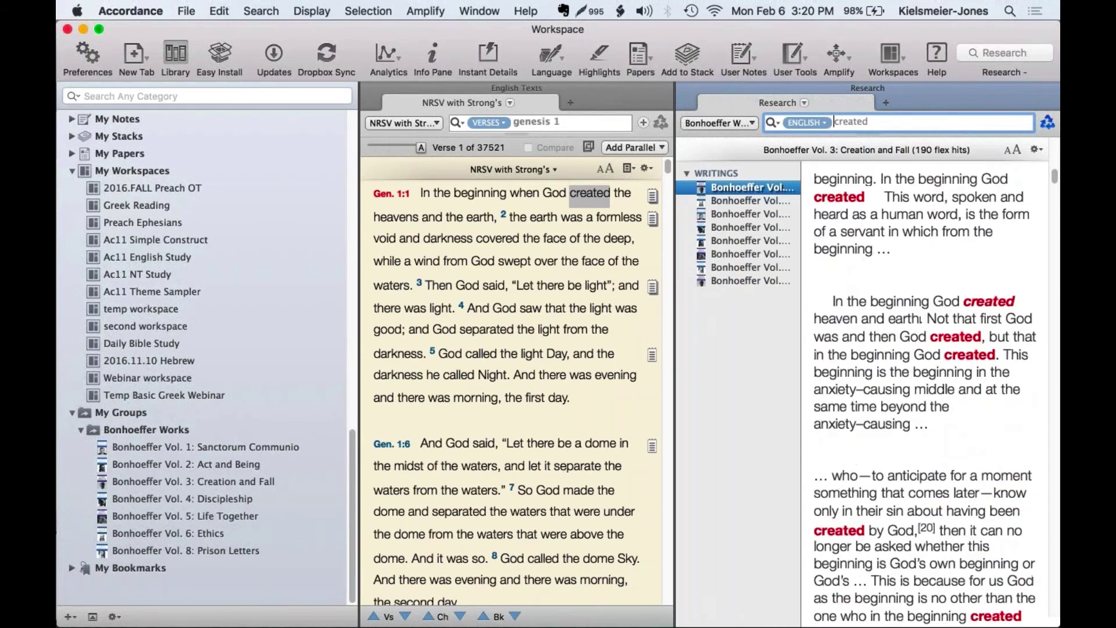
scroll(926, 396, "down", 7)
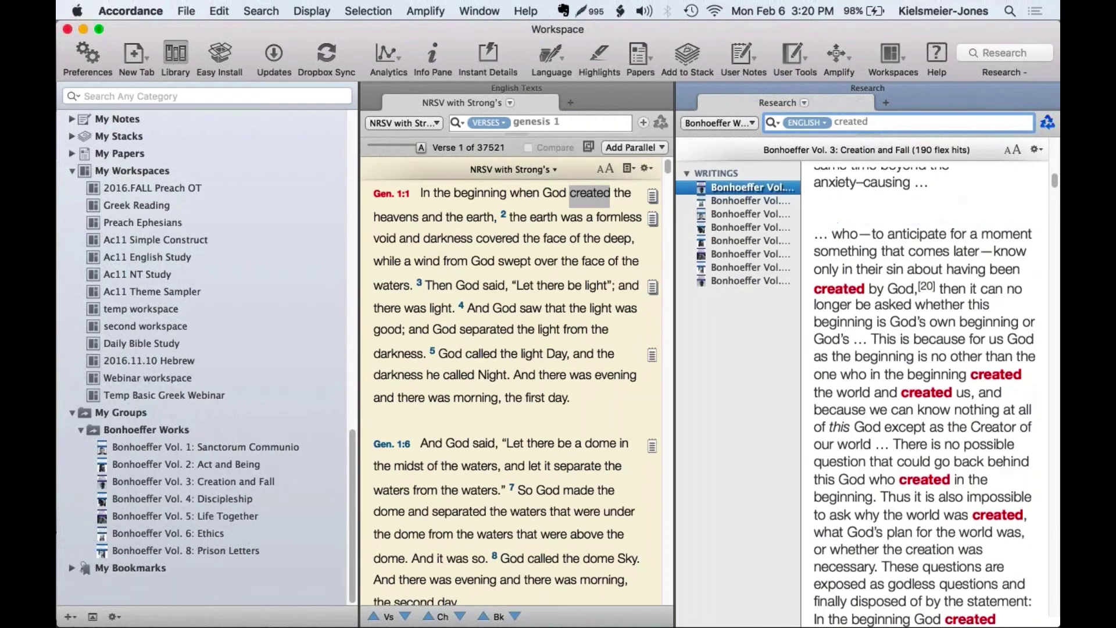
scroll(927, 395, "down", 9)
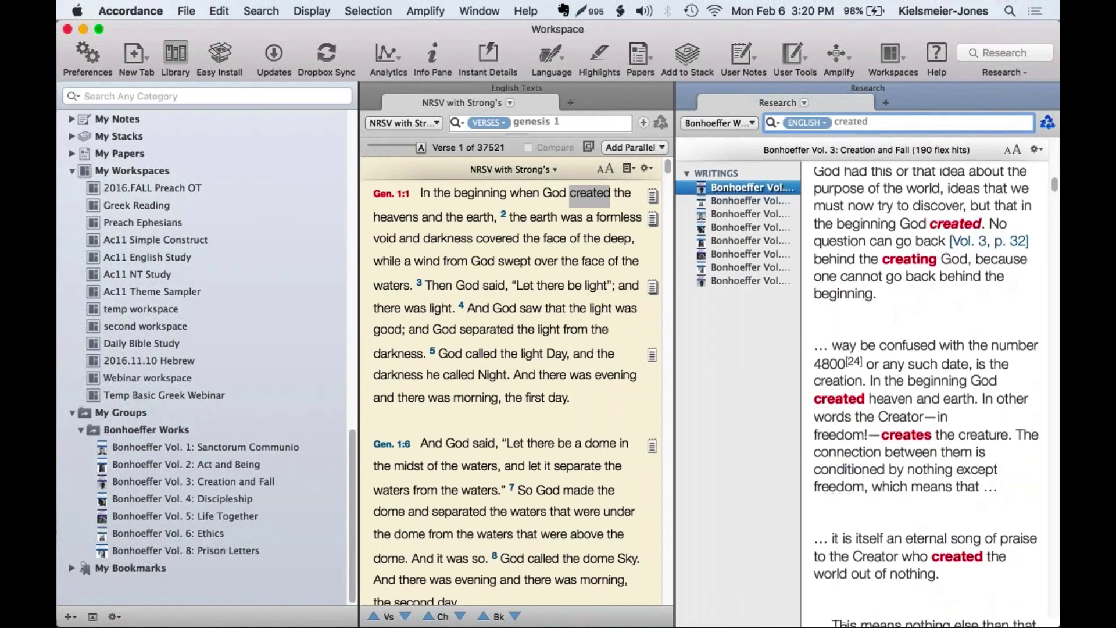
scroll(926, 395, "down", 4)
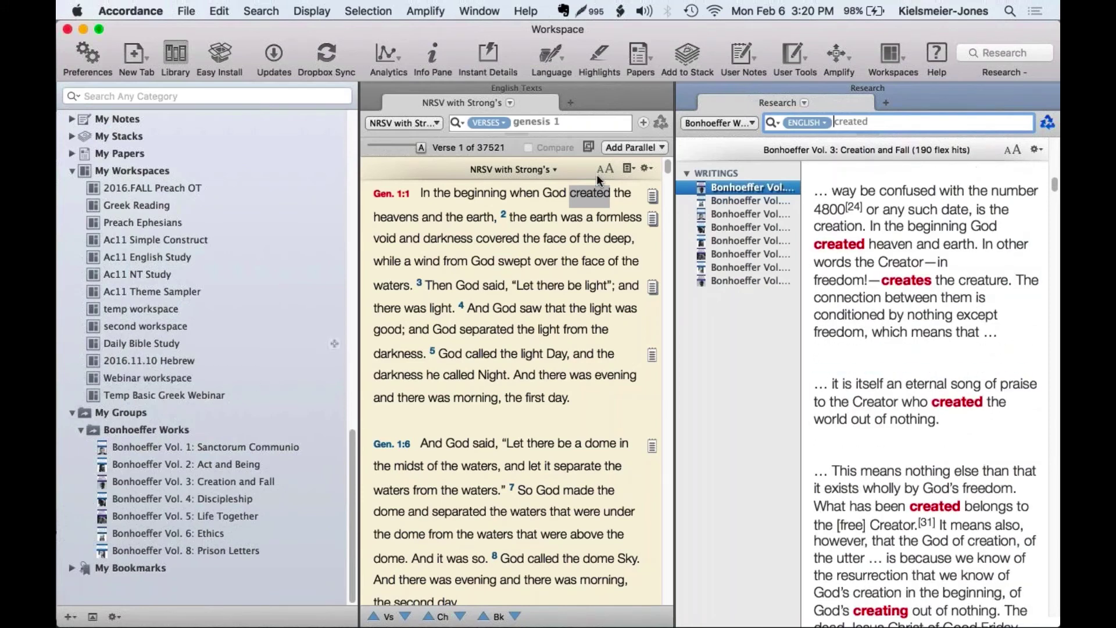
- Replace the research results with a Bonhoeffer Works group search for the word "earth" from Gen. 1:2
double_click(540, 219)
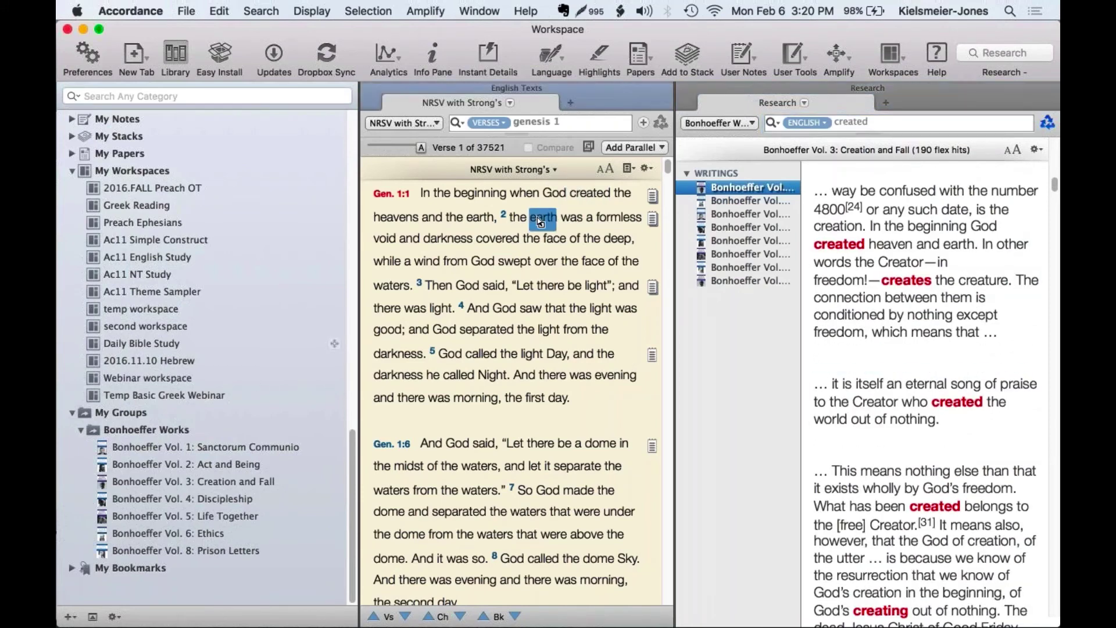
left_click(687, 89)
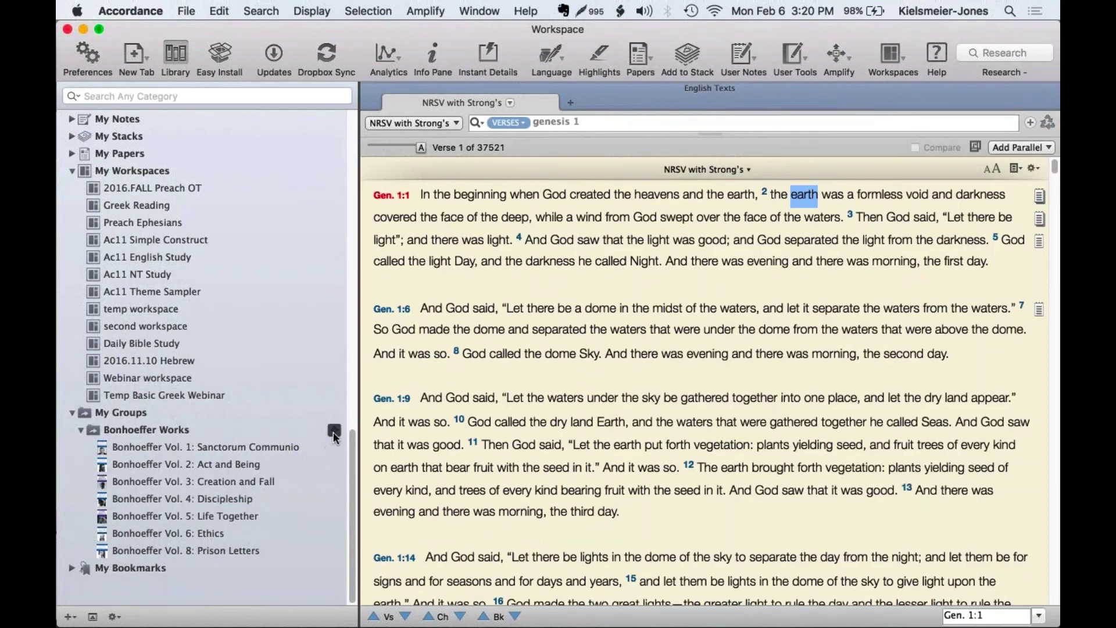
left_click(335, 431)
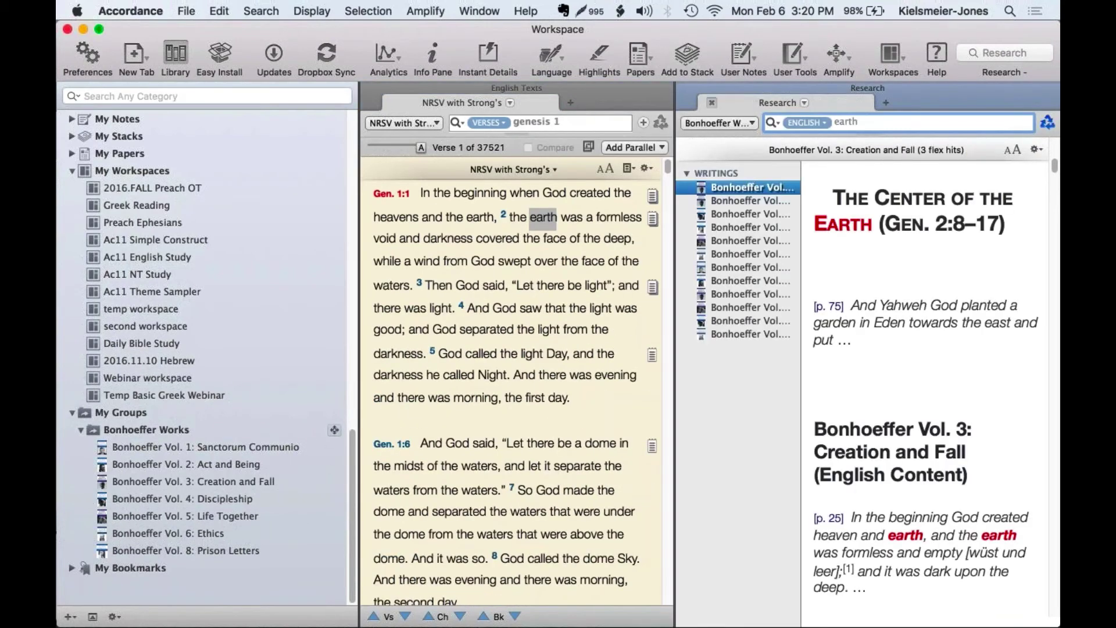
- Close the "earth" research results and browse the Library's text and tool categories
left_click(839, 57)
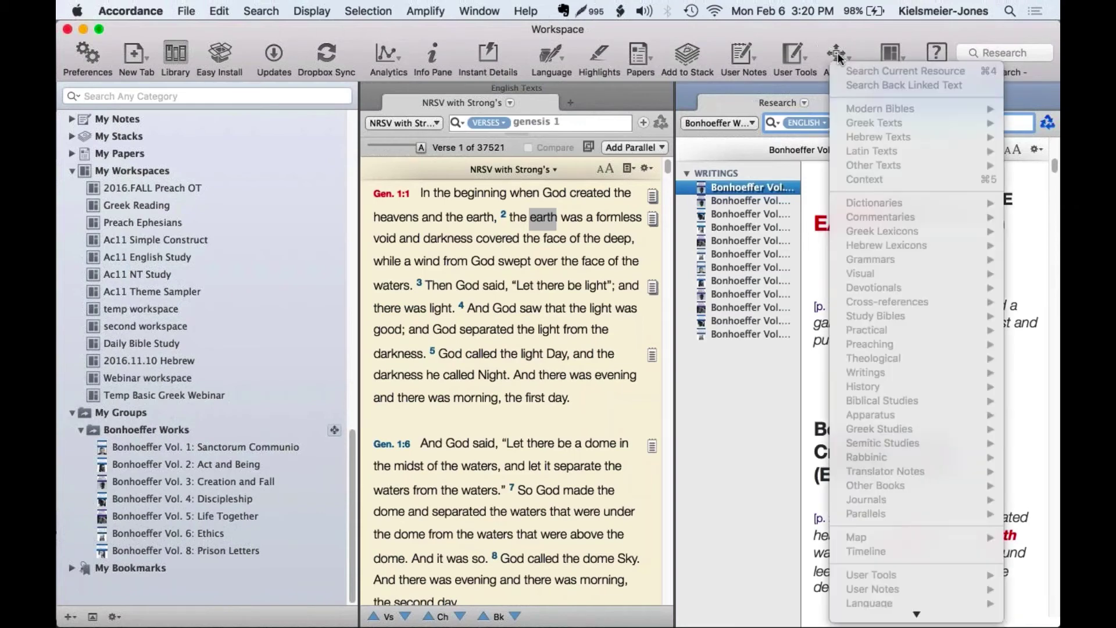
left_click(685, 97)
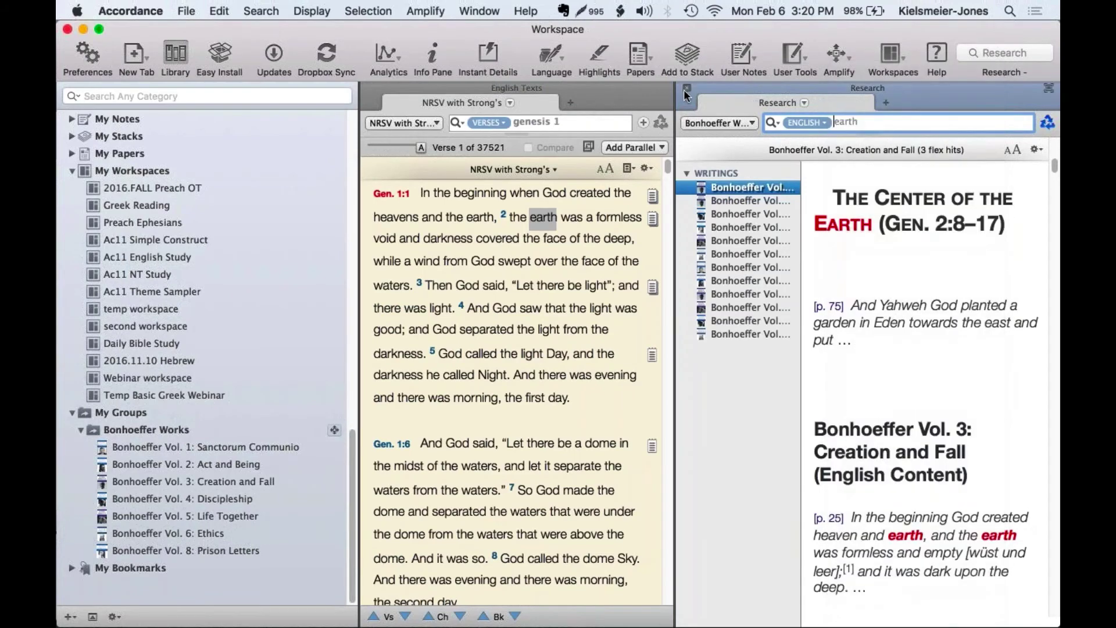
left_click(684, 89)
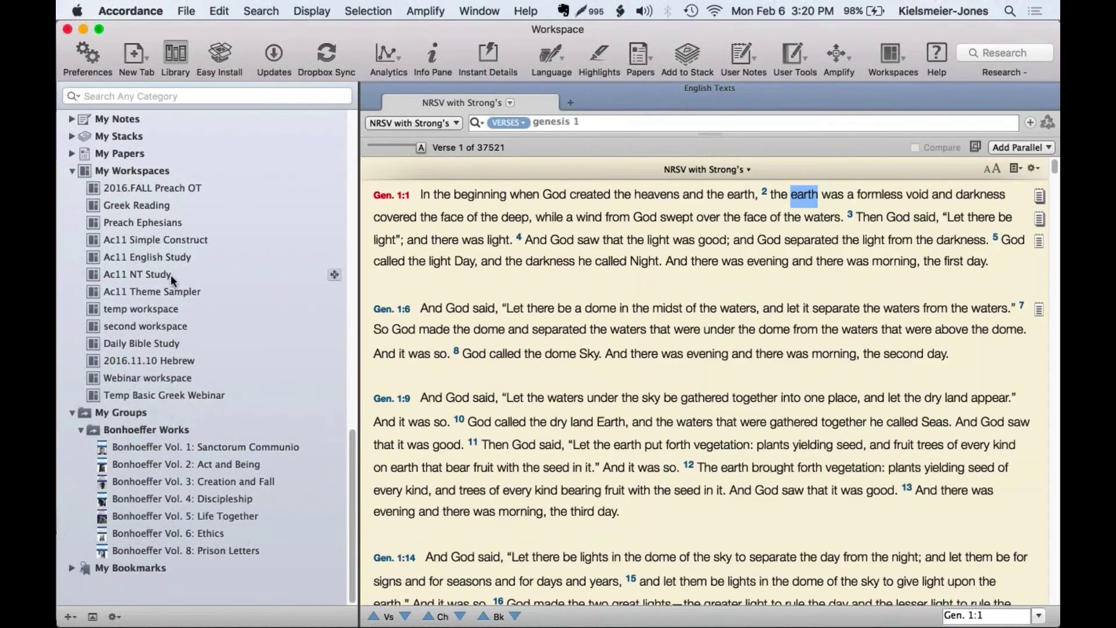
scroll(170, 275, "up", 10)
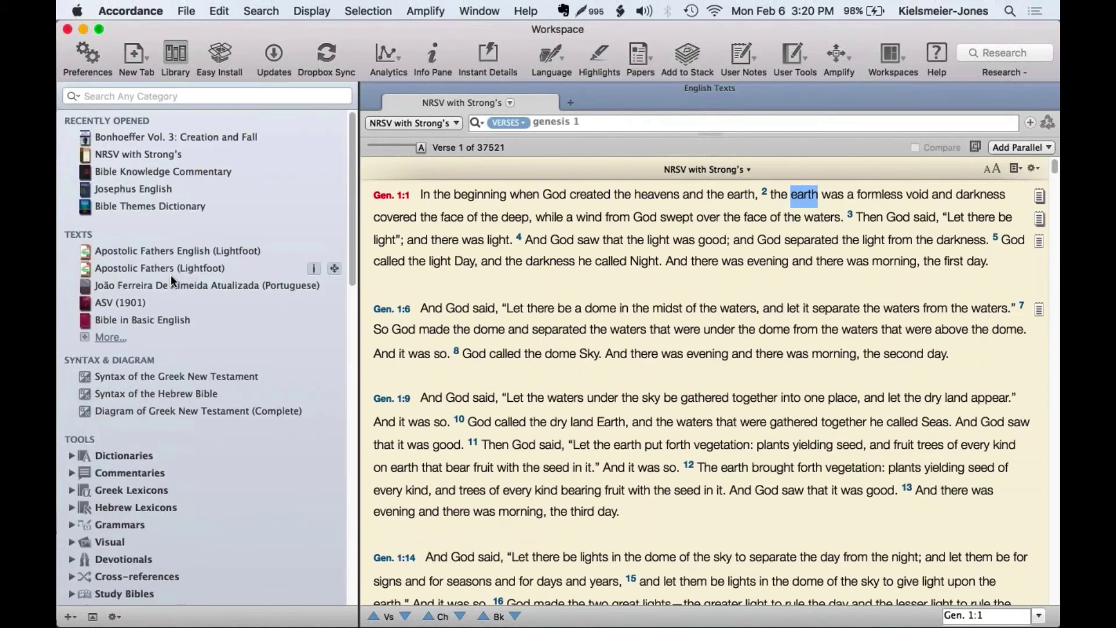
scroll(170, 274, "down", 3)
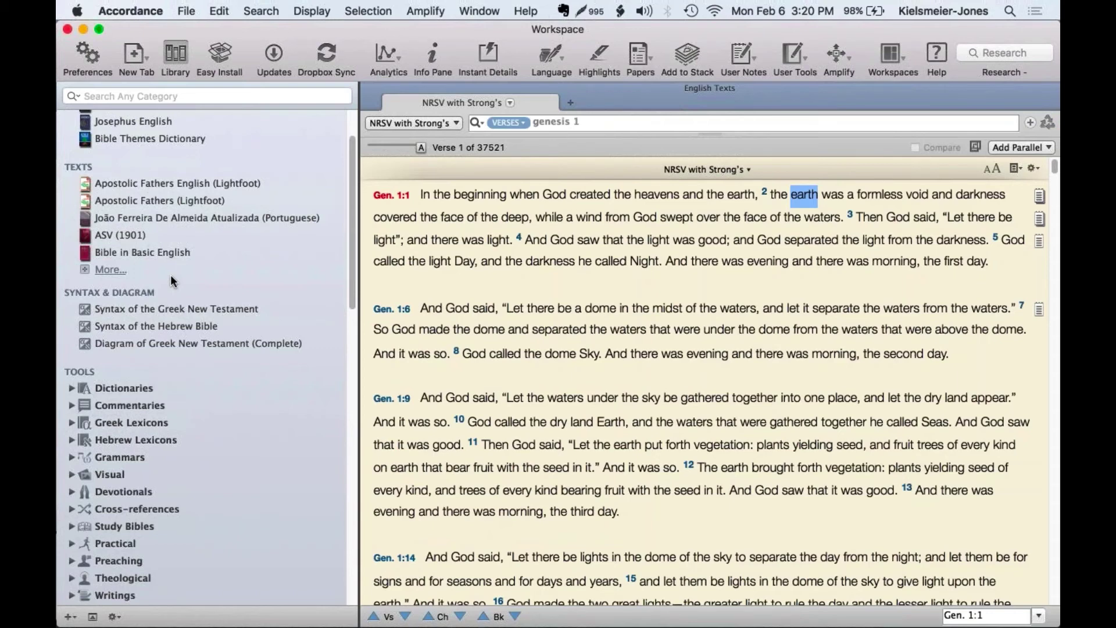
- Expand the Library's Dictionaries category and browse the dictionaries it contains
scroll(169, 275, "down", 8)
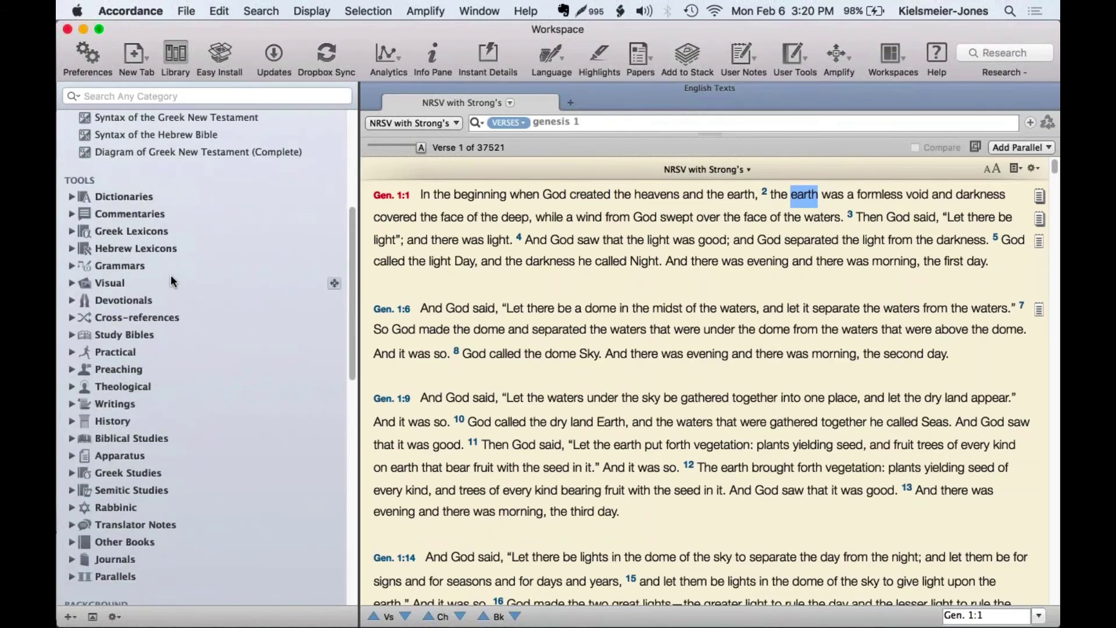
left_click(78, 200)
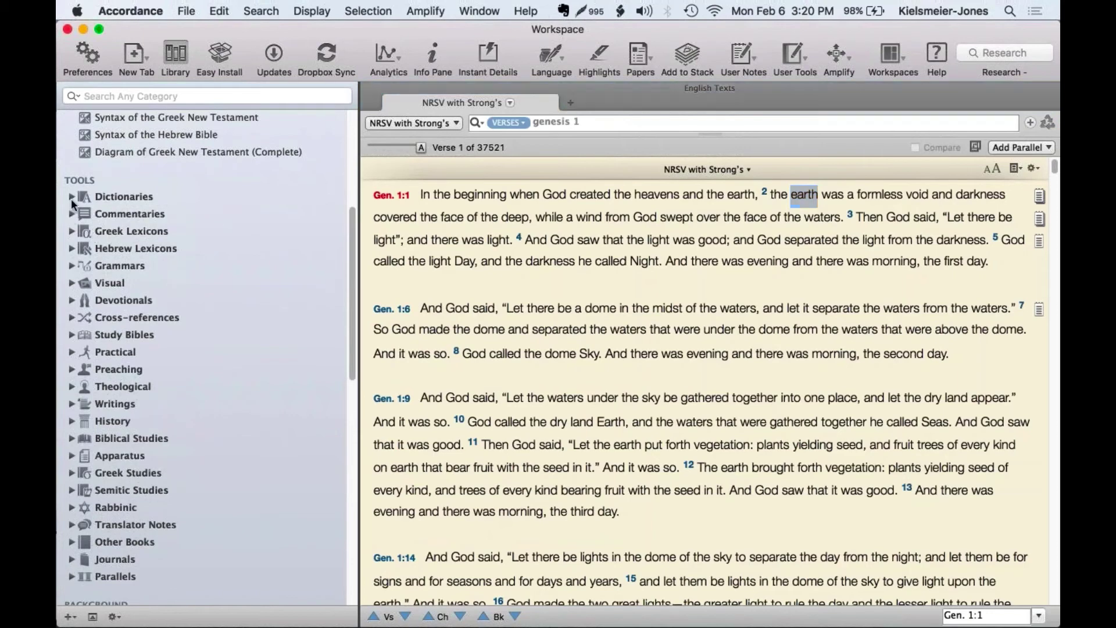
scroll(145, 261, "down", 7)
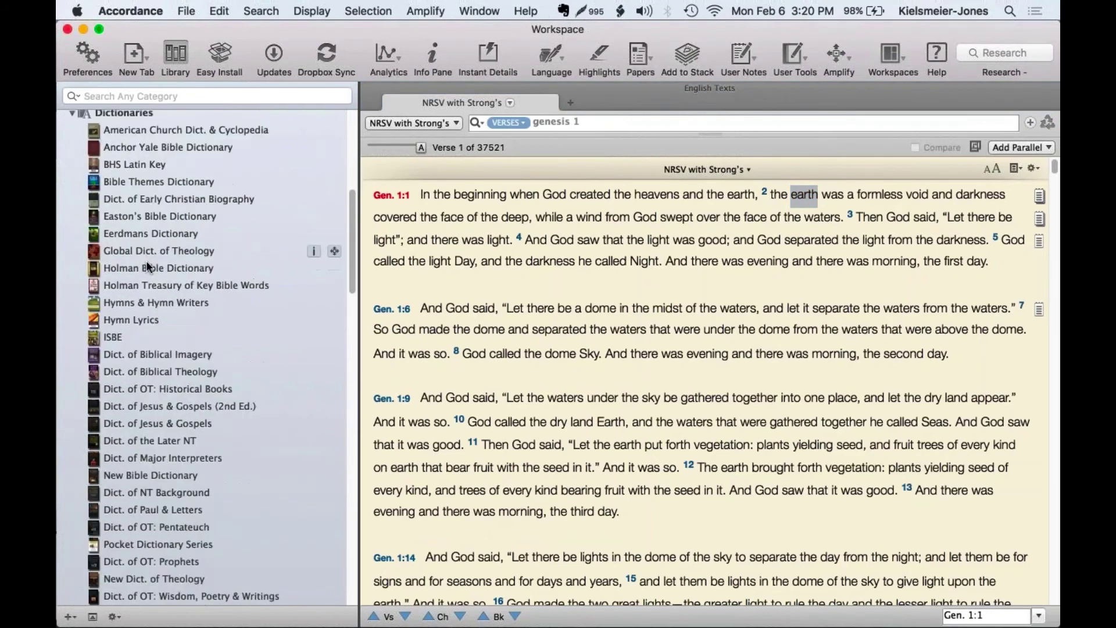
scroll(145, 261, "down", 15)
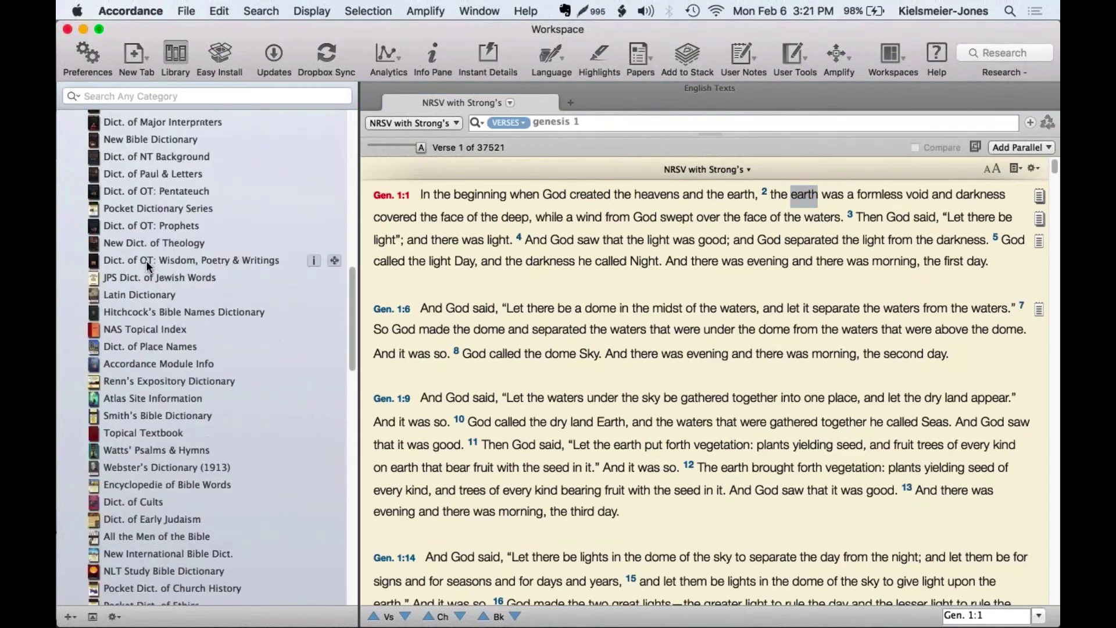
scroll(145, 260, "up", 17)
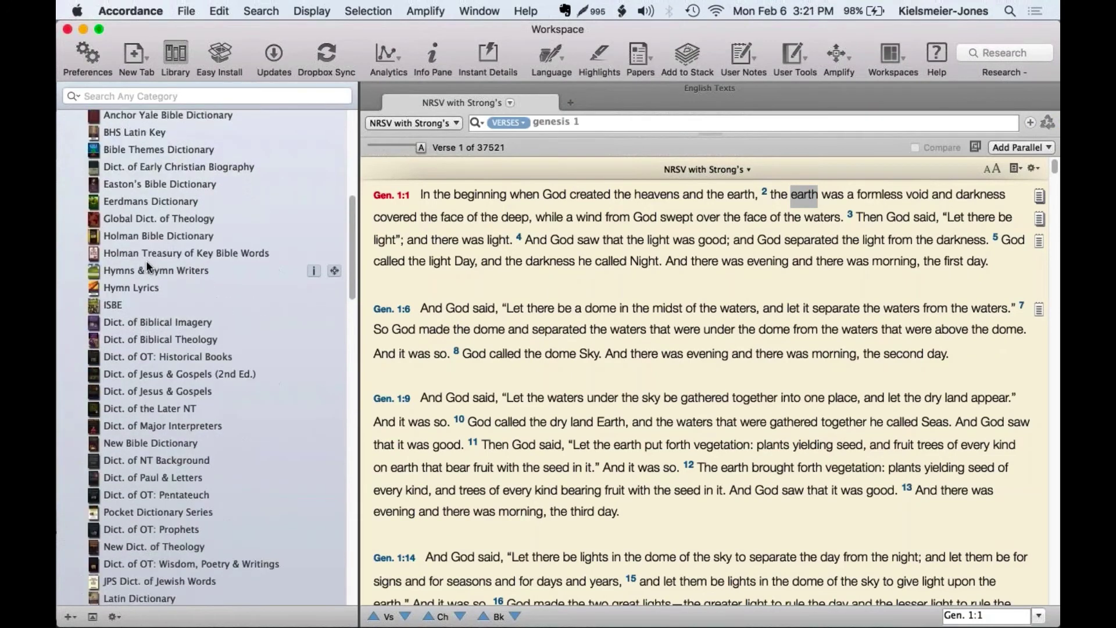
- Research the word "earth" from Gen. 1:2 in the [Dictionaries] category
left_click(805, 195)
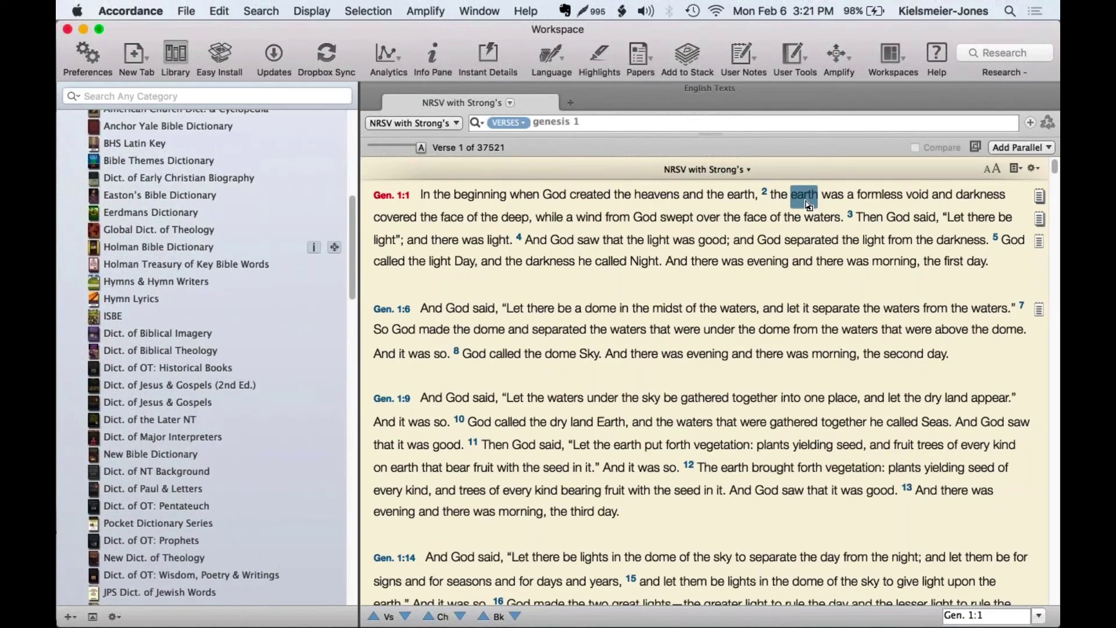
right_click(809, 204)
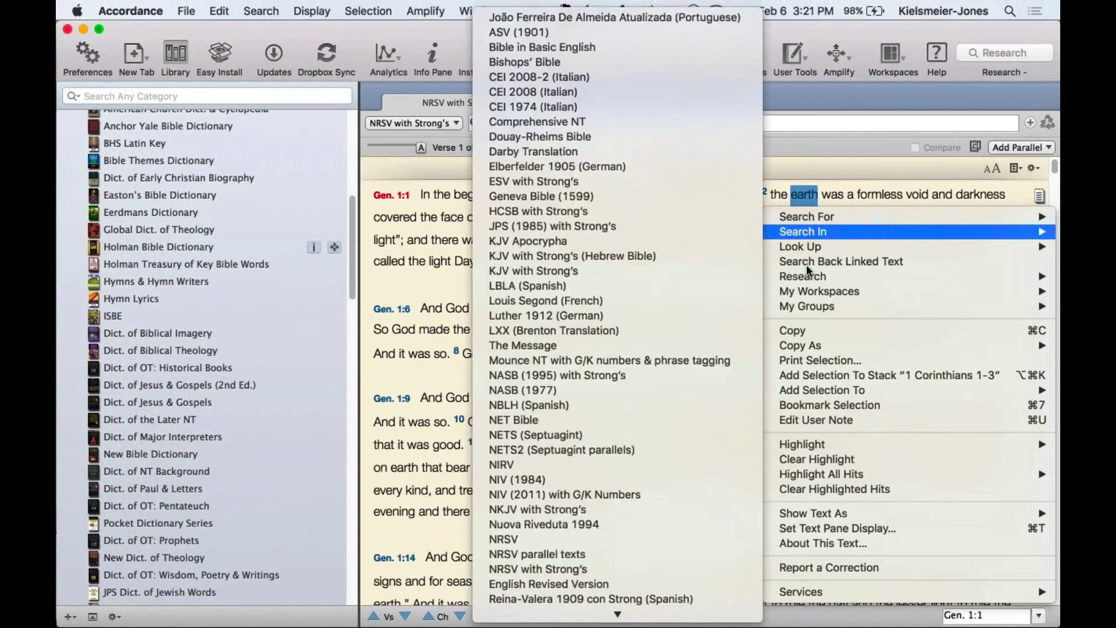
mouse_move(807, 276)
left_click(711, 295)
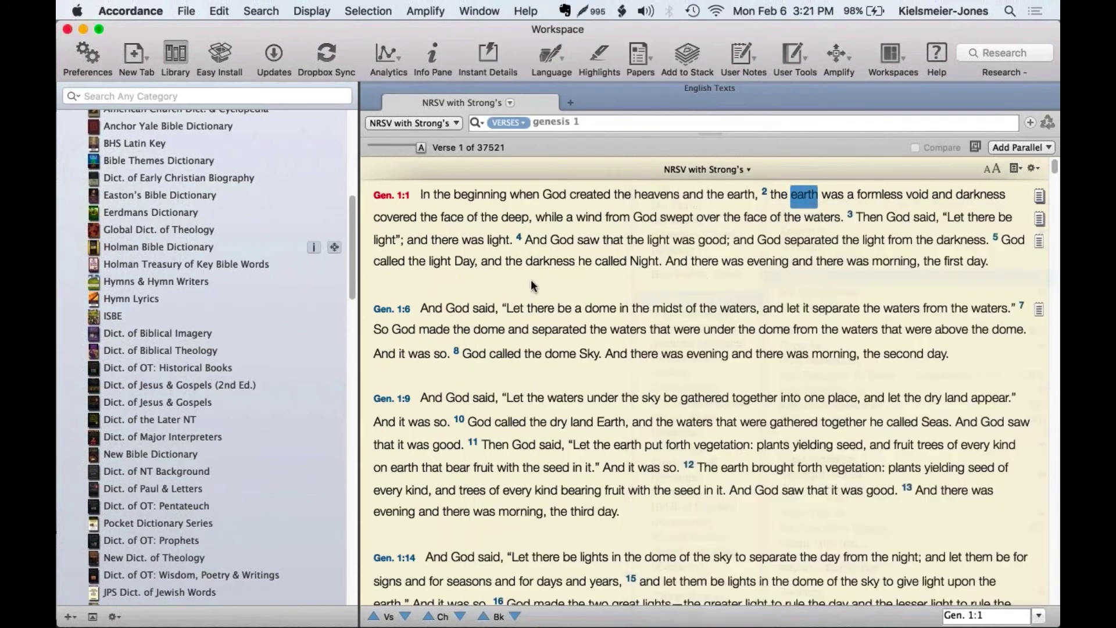
scroll(731, 553, "down", 3)
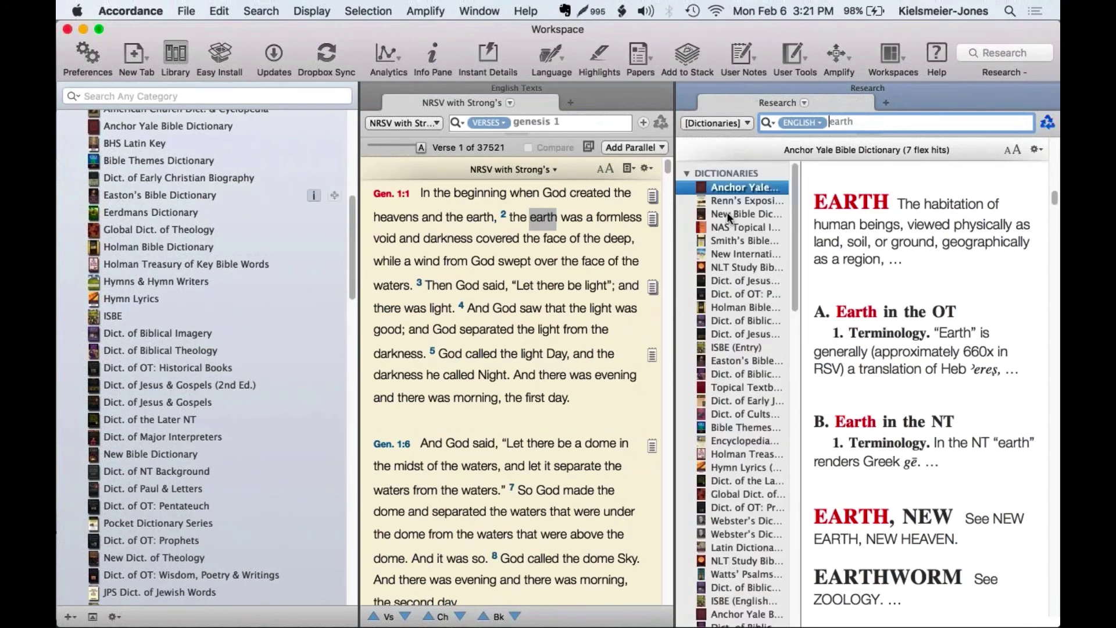
- Close the "earth" dictionary research zone and collapse the Library's Dictionaries category
mouse_move(690, 89)
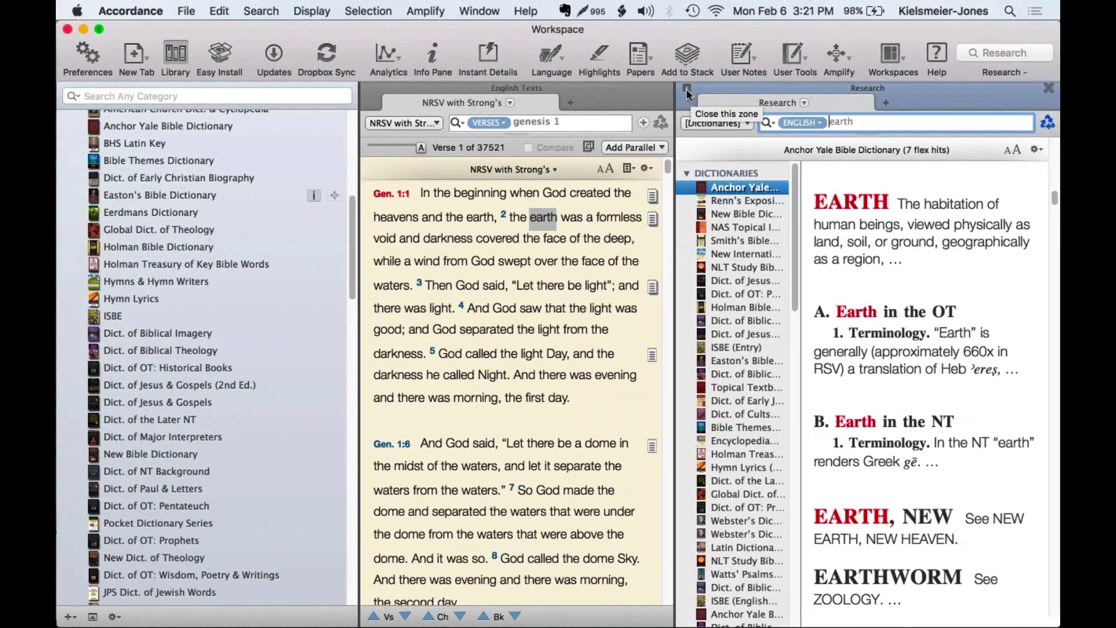
left_click(686, 89)
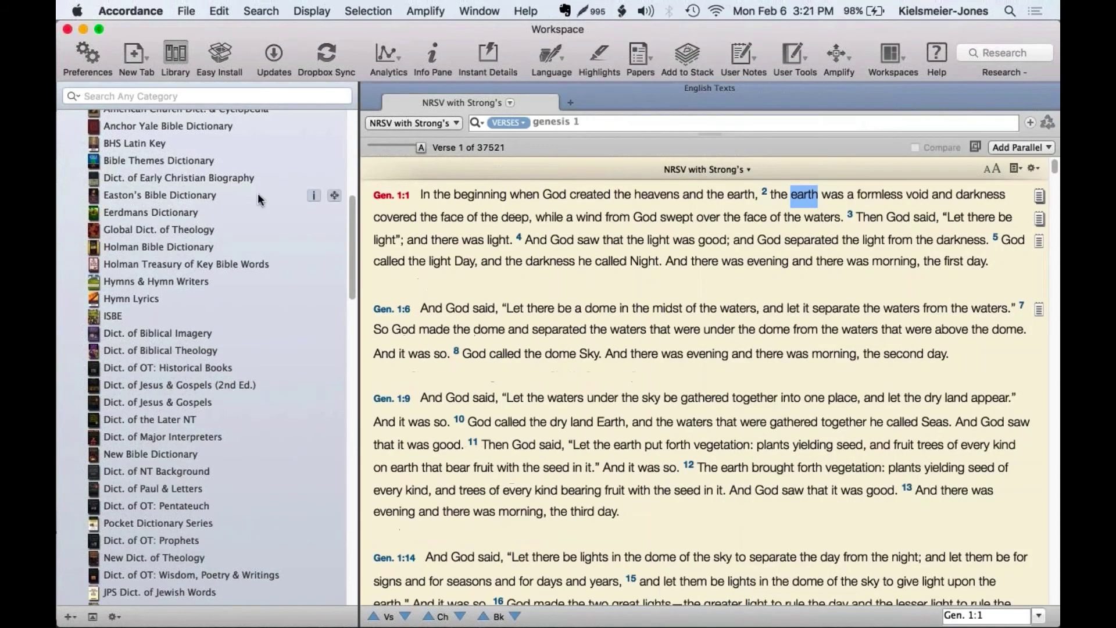
scroll(257, 193, "up", 2)
scroll(257, 193, "up", 2)
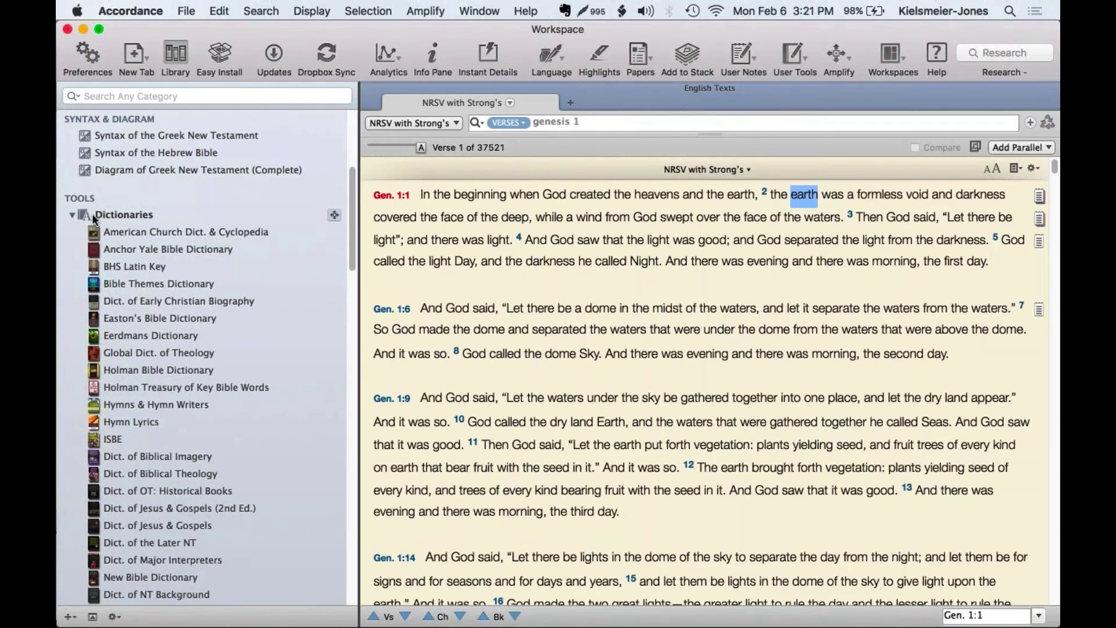
left_click(72, 215)
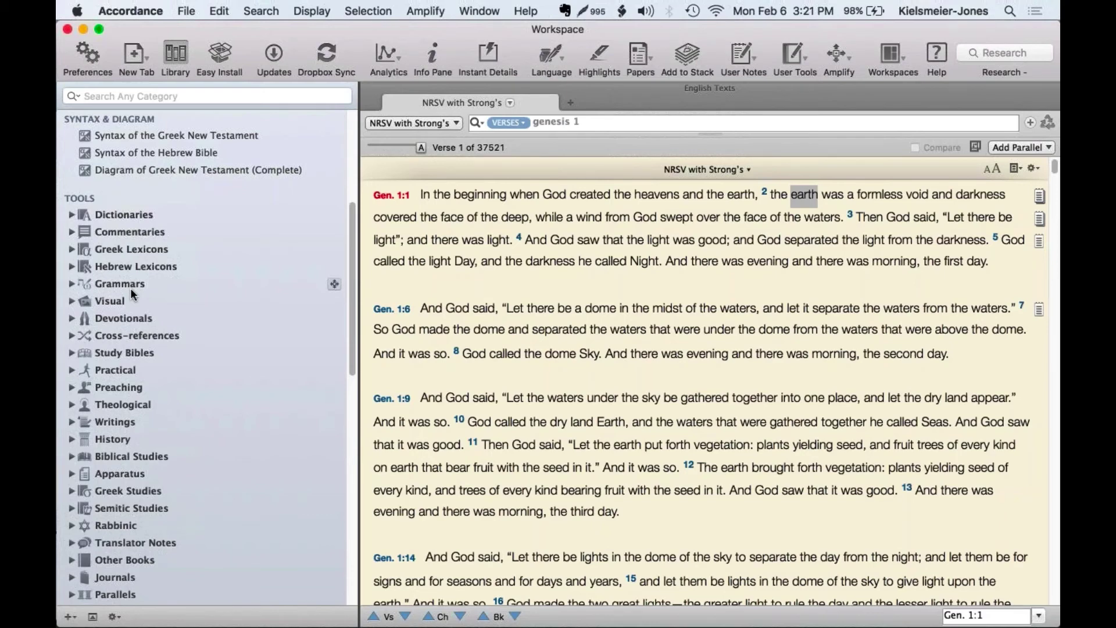
scroll(130, 287, "up", 5)
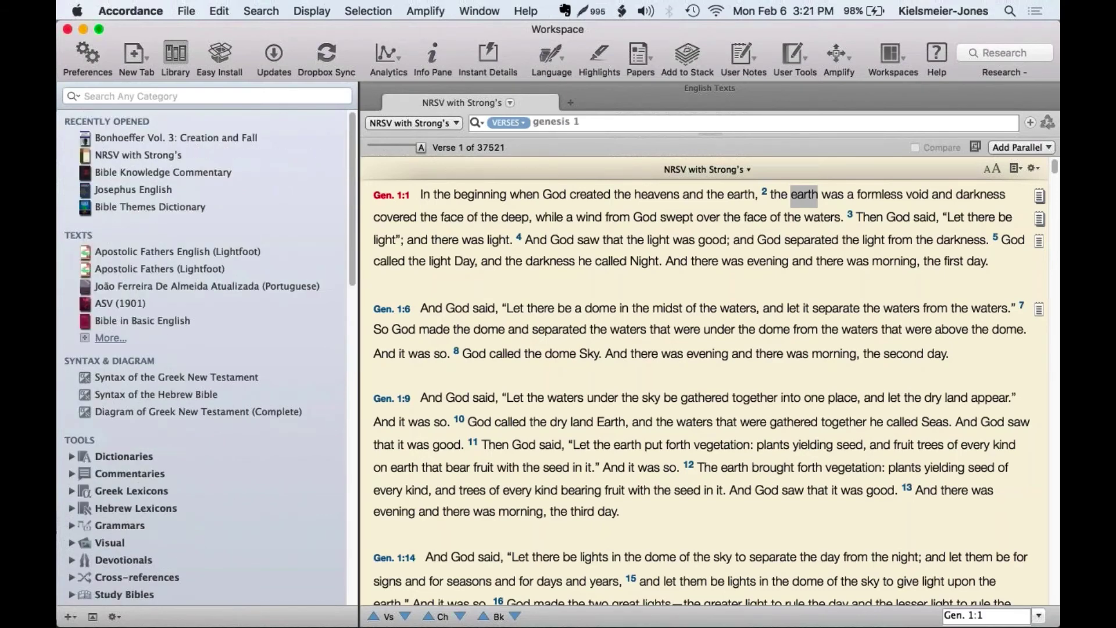
- Narrow the Library pane and research the Gen. 1:1 reference in the Bonhoeffer Works group from My Groups
left_click_drag(356, 349, 281, 349)
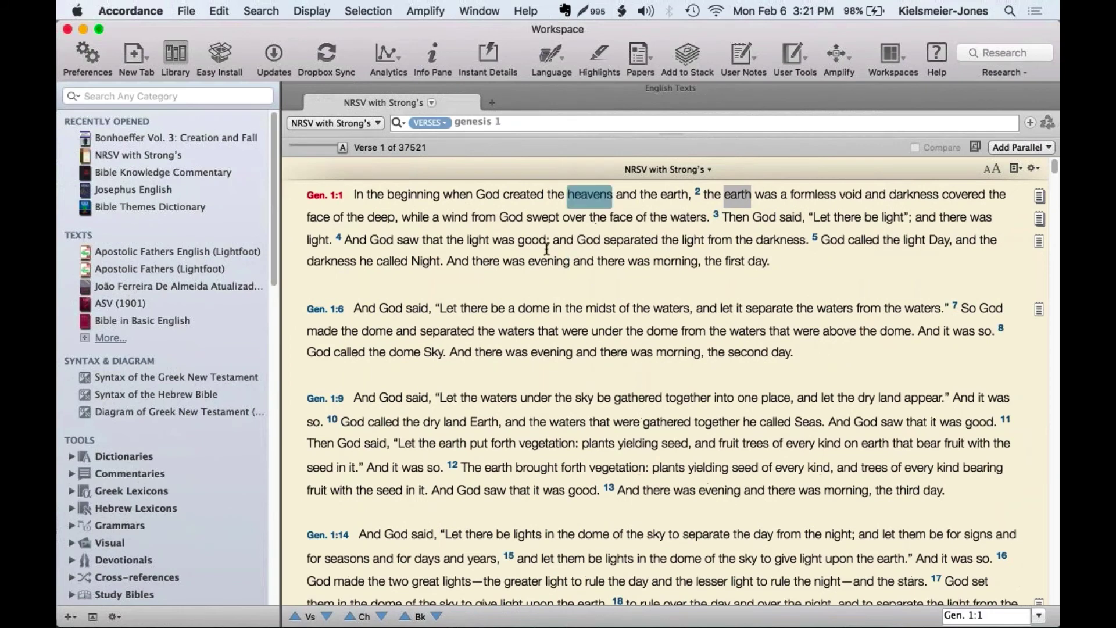
left_click(665, 274)
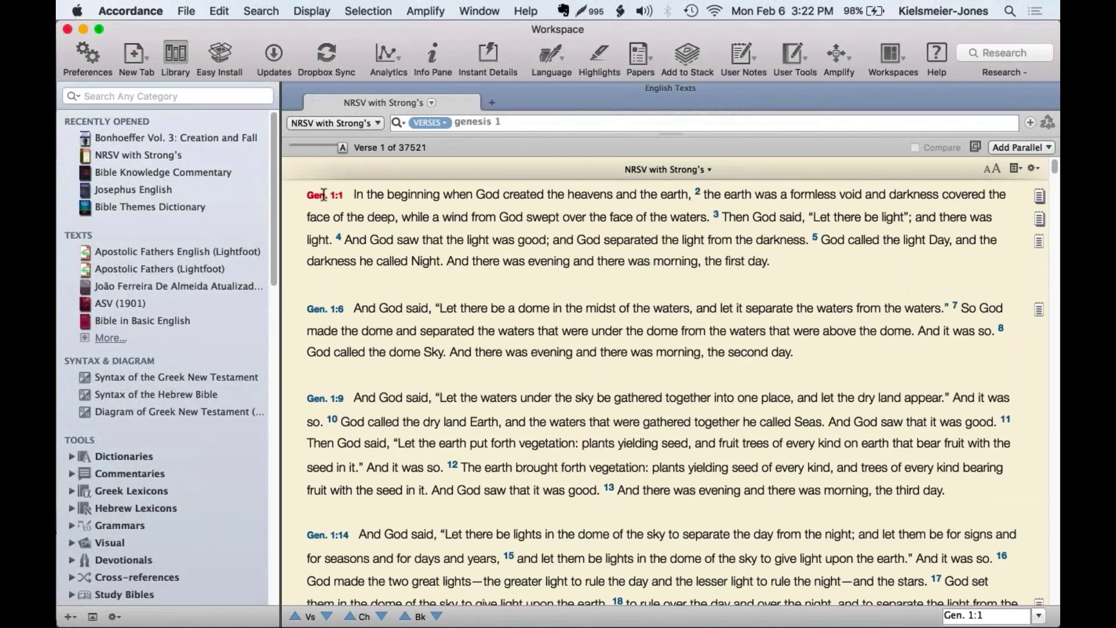
left_click_drag(347, 195, 305, 194)
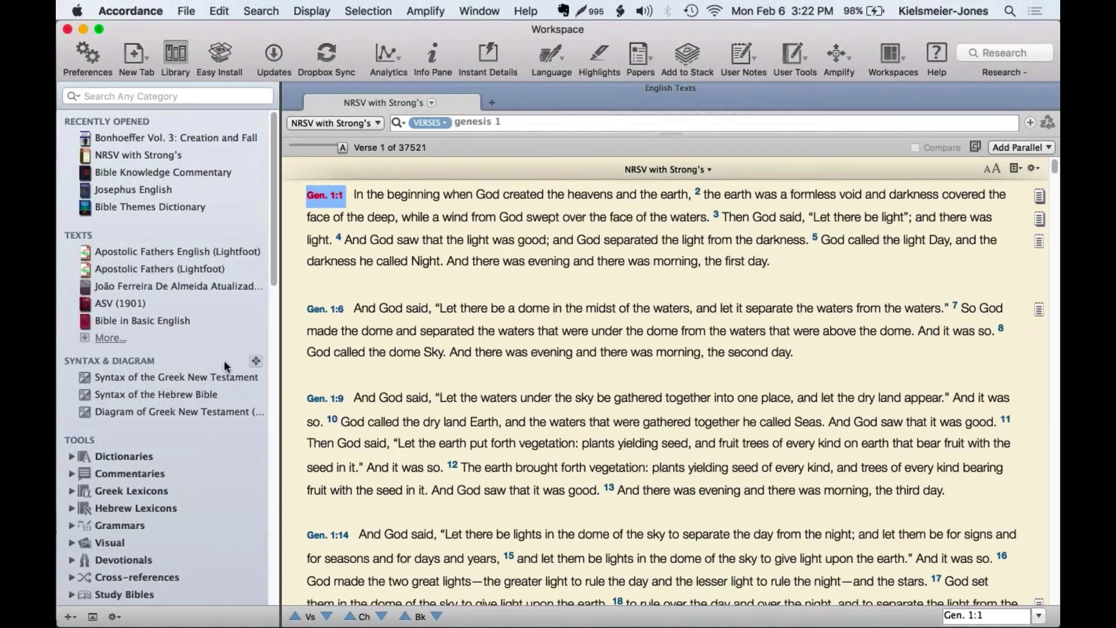
scroll(224, 361, "down", 1)
scroll(225, 361, "down", 10)
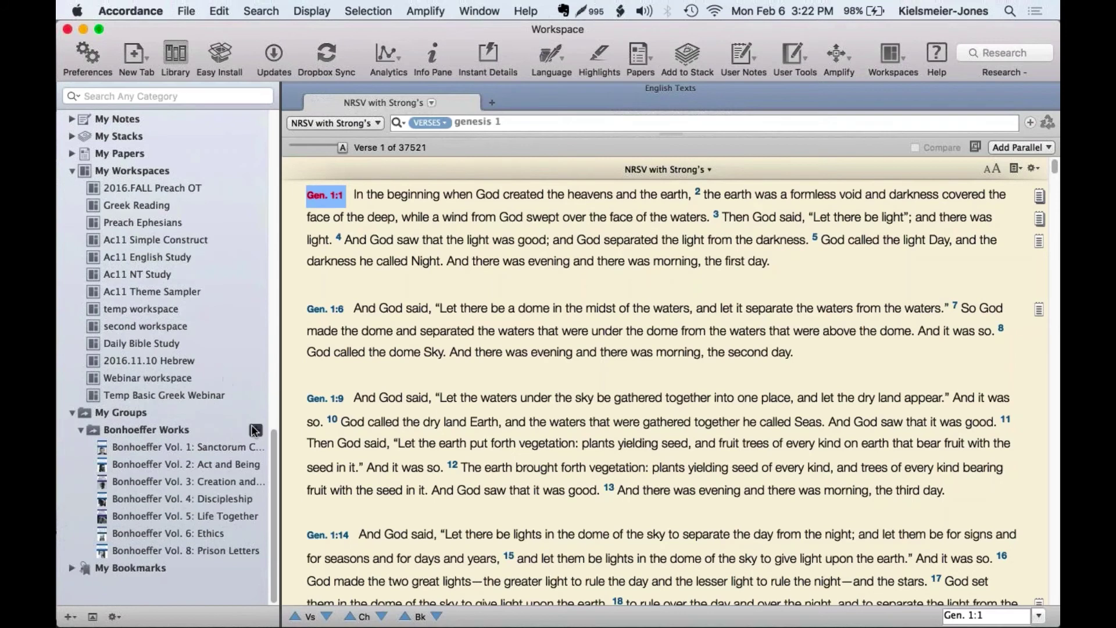
left_click(255, 430)
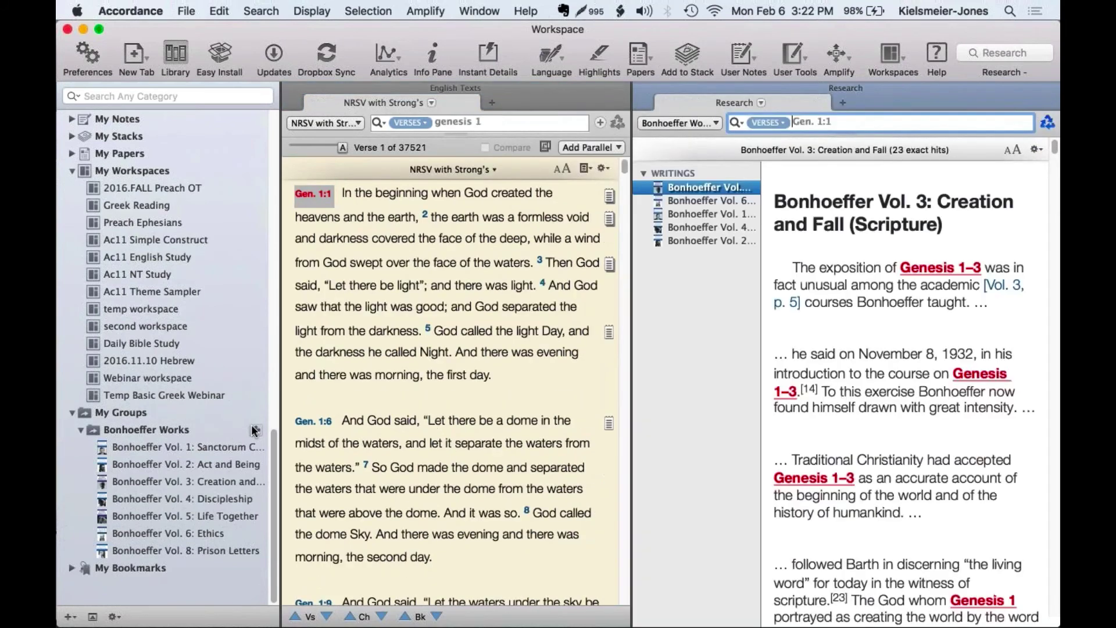
- Hide the Library and copy the first Bonhoeffer Vol. 3 excerpt, from "The exposition of Genesis 1–3" to "courses Bonhoeffer taught."
left_click(167, 56)
left_click_drag(670, 268, 981, 281)
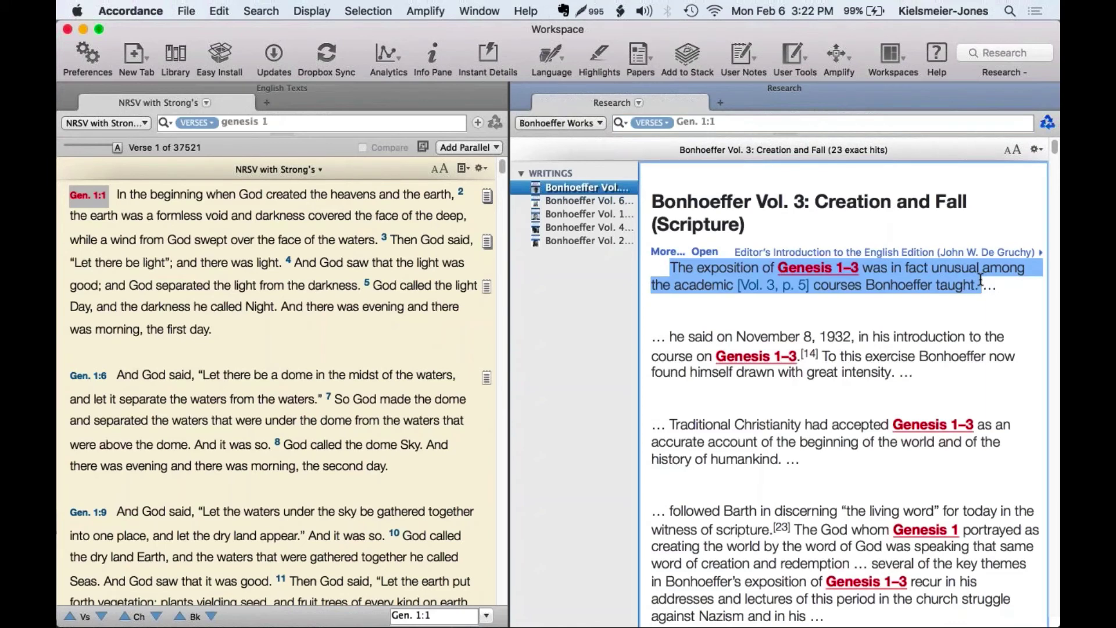
key("super+c")
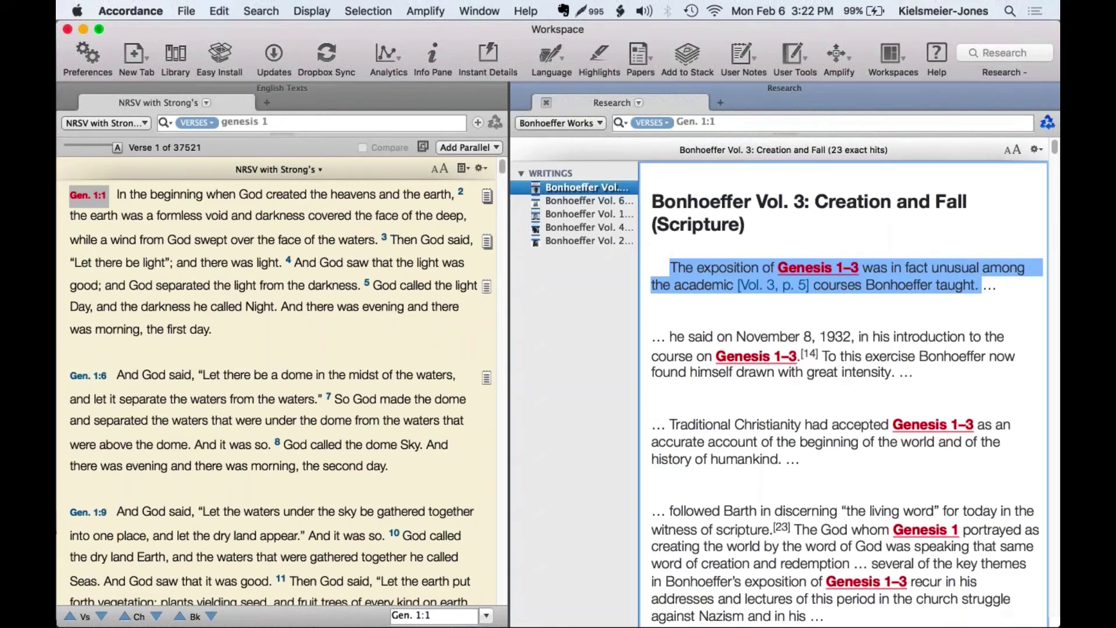
- Switch to TextEdit, paste the copied excerpt into a new document and place its window beside the research results
key("alt+space")
type("te")
key("Down")
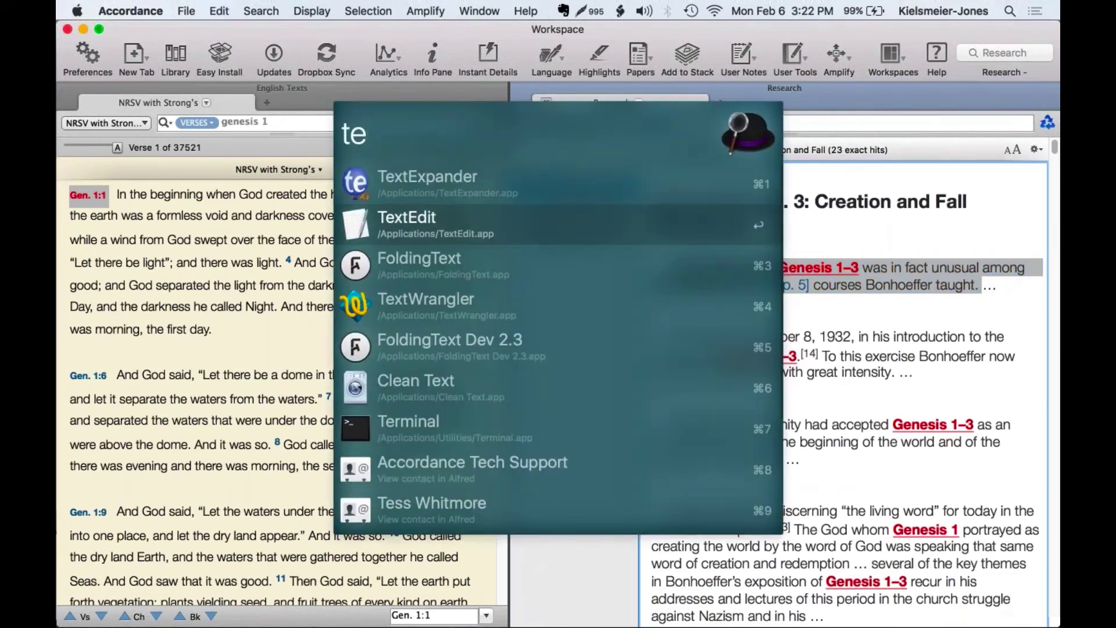
key("Return")
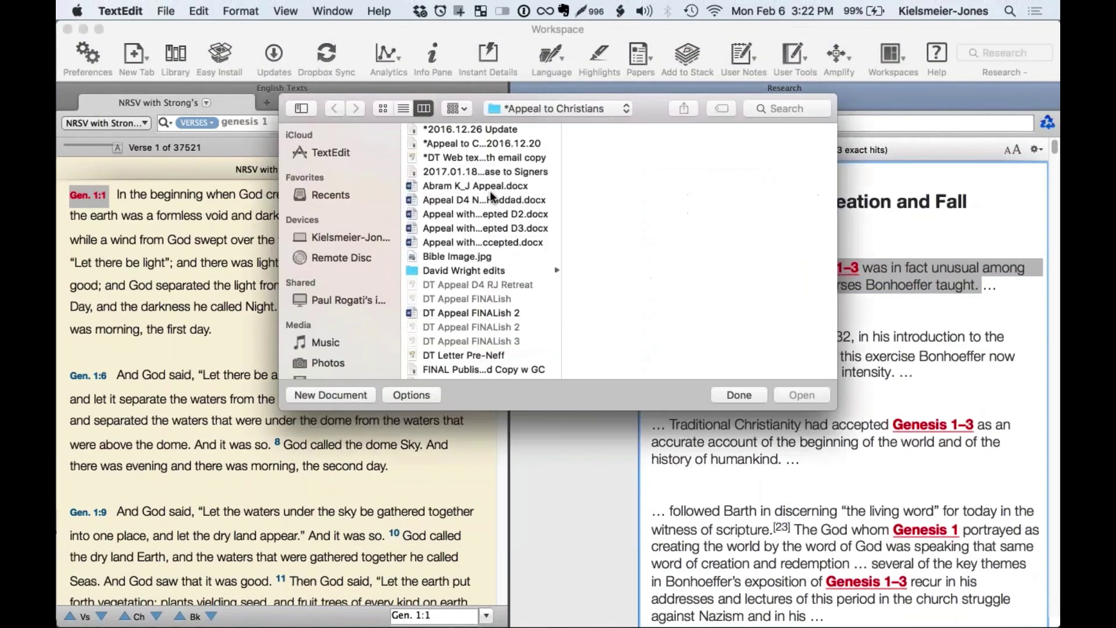
left_click(331, 394)
key("super+v")
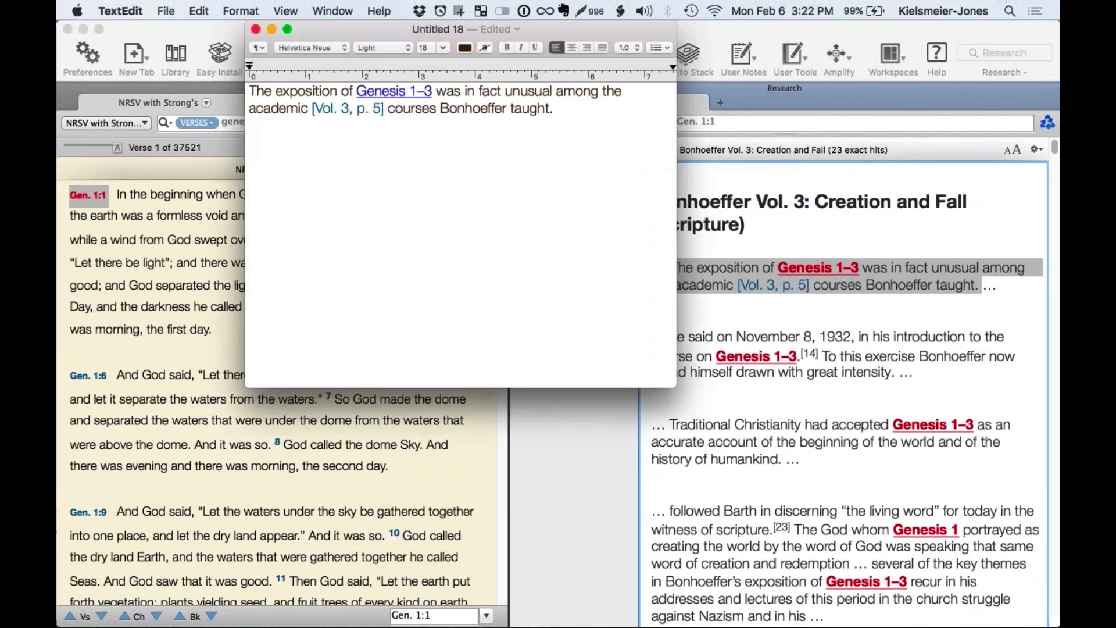
left_click_drag(364, 25, 213, 117)
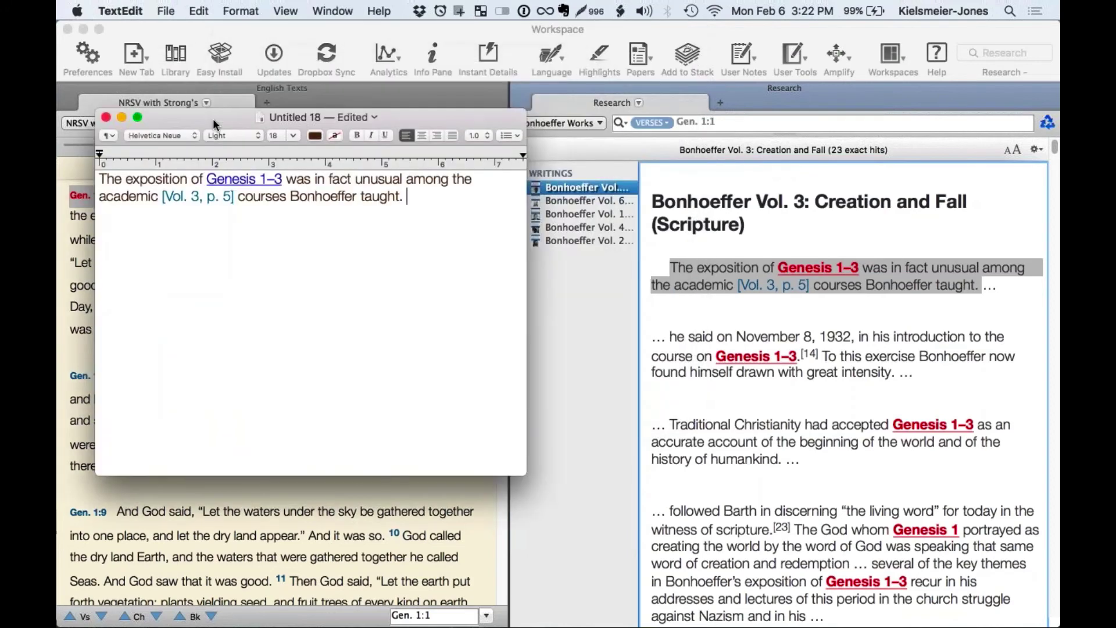
- Return to Accordance, open the first excerpt's passage in Bonhoeffer Vol. 3: Creation and Fall, select its opening lines and close the Writings zone
left_click(685, 241)
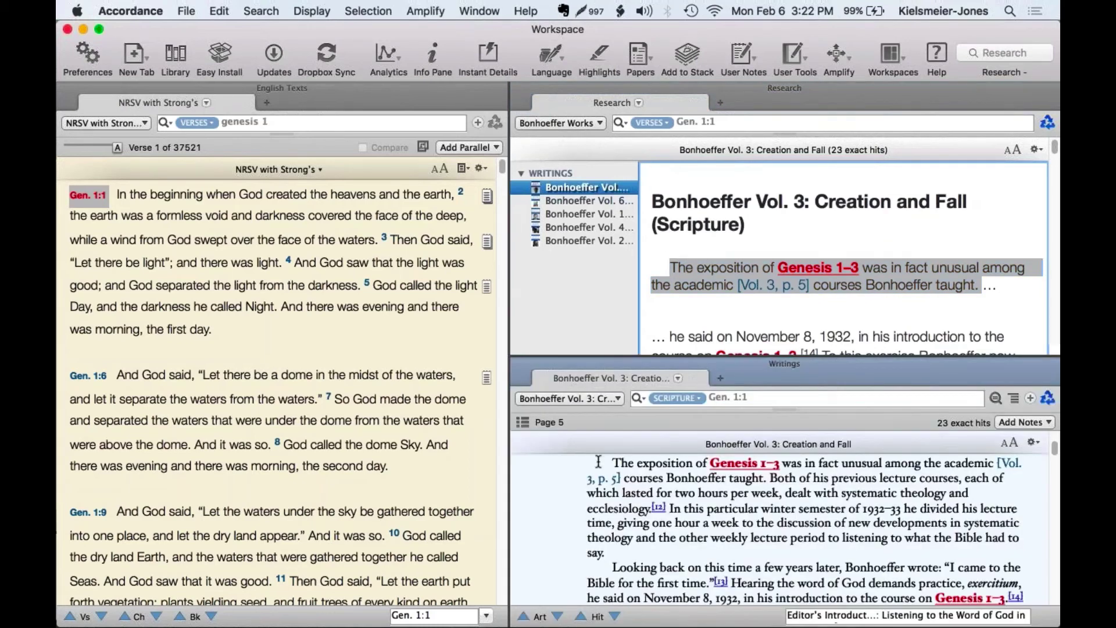
left_click_drag(599, 463, 695, 541)
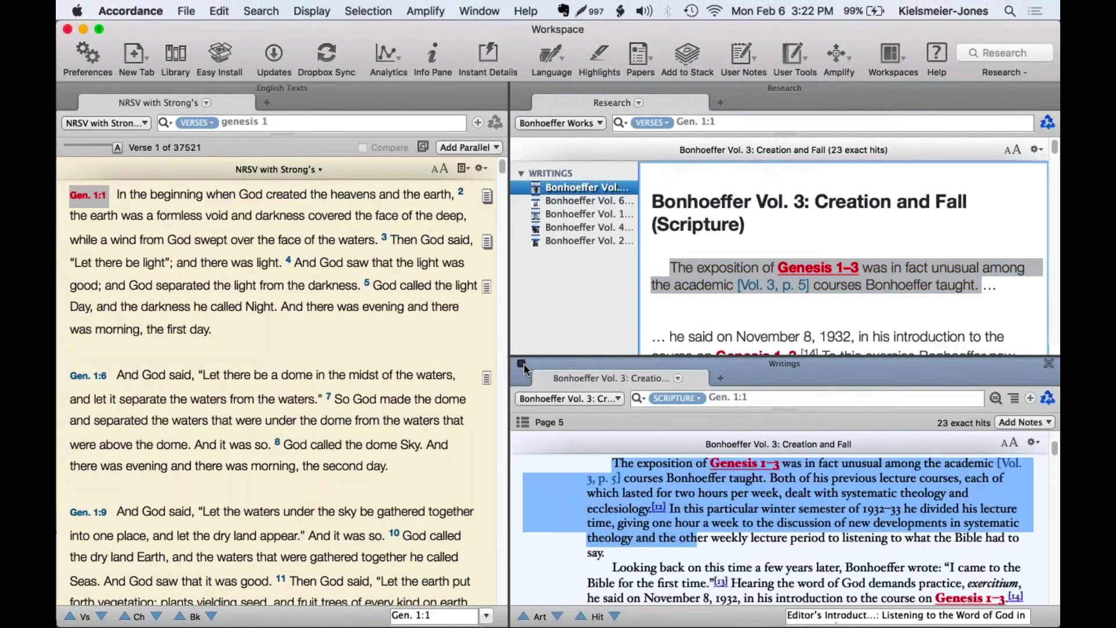
left_click(524, 364)
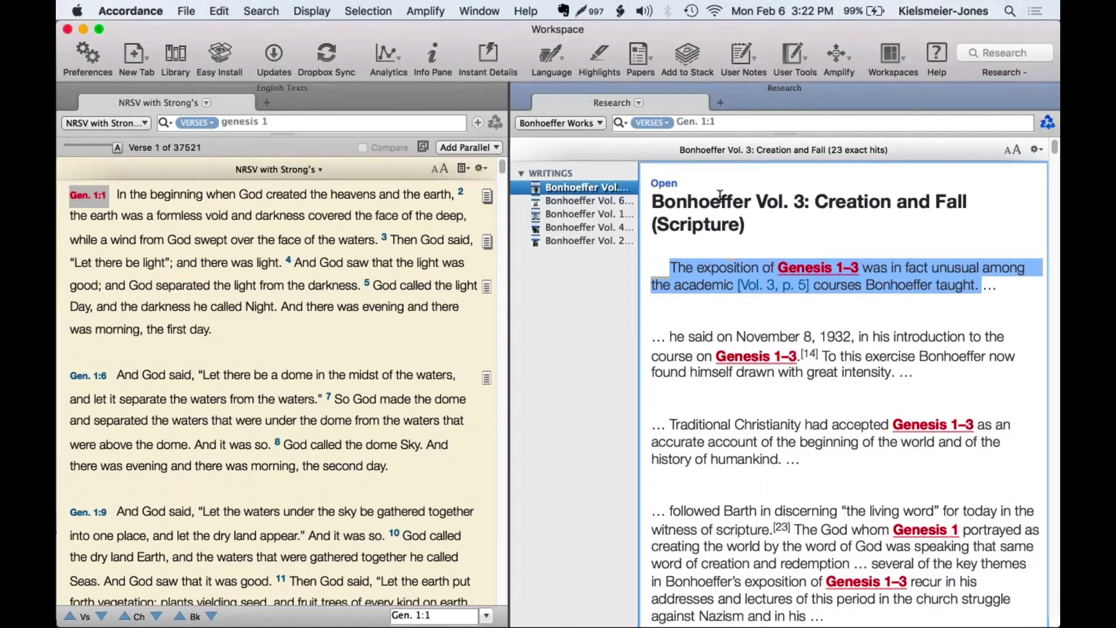
- Expand the first Bonhoeffer Vol. 3 excerpt to its whole paragraph and set the research results to Show Full Text
left_click(664, 252)
scroll(843, 396, "down", 1)
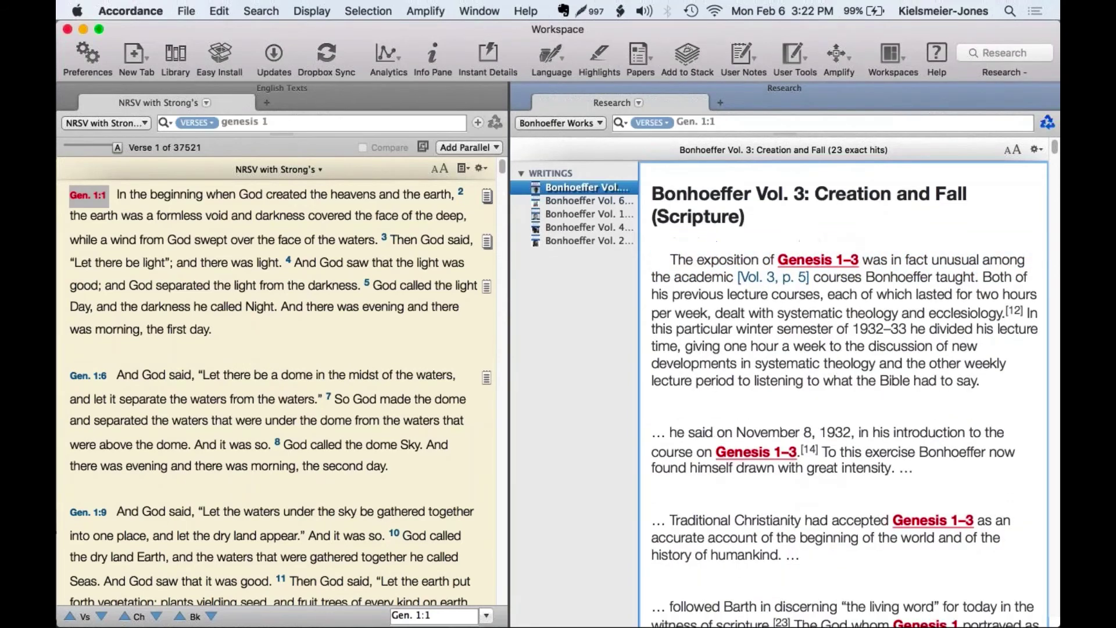
left_click(1037, 152)
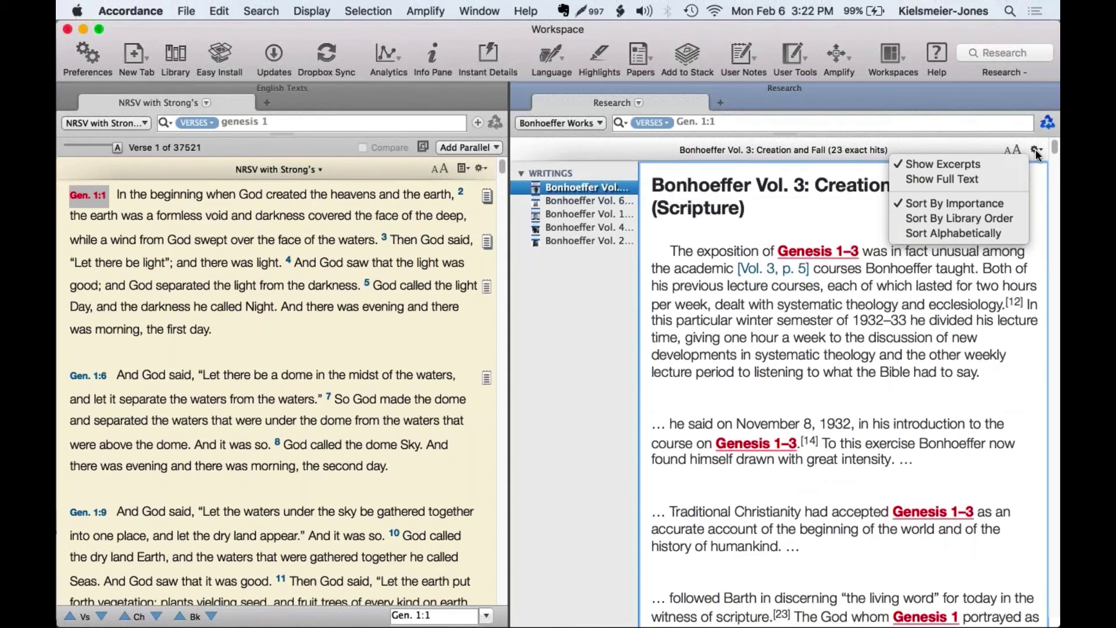
left_click(922, 175)
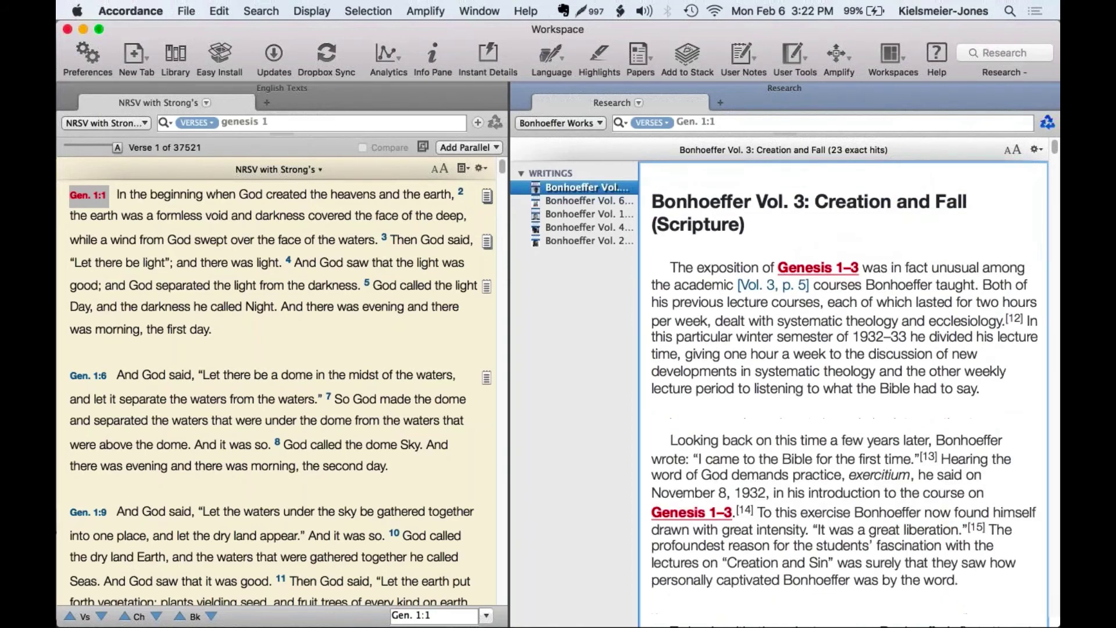
- Close the Gen. 1:1 research zone and rerun the research on that reference in the Bonhoeffer Works group
left_click(522, 88)
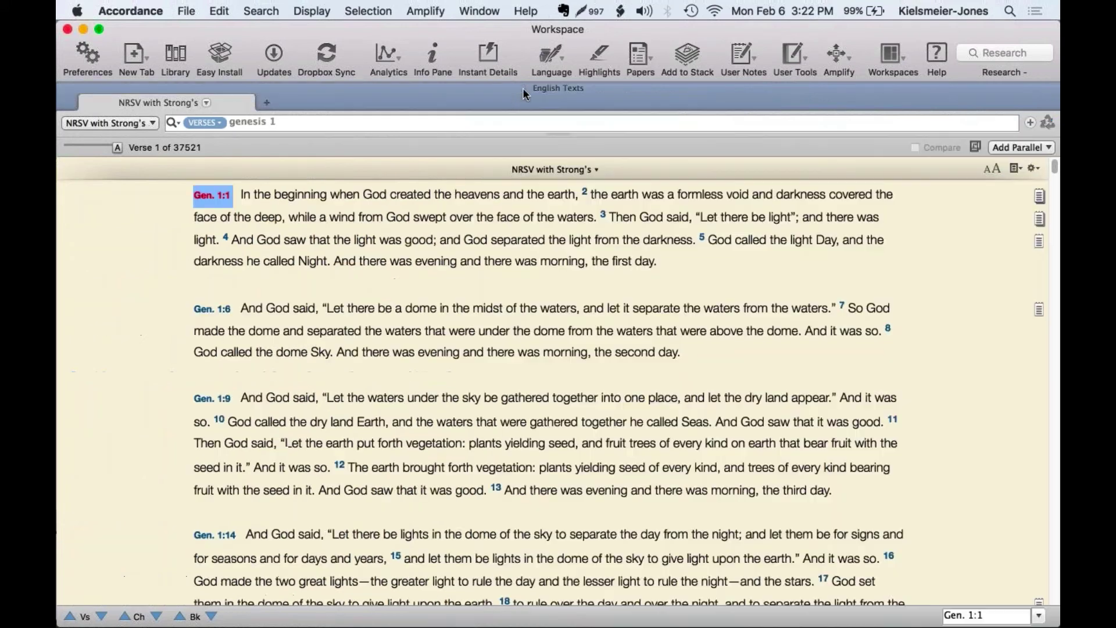
right_click(219, 202)
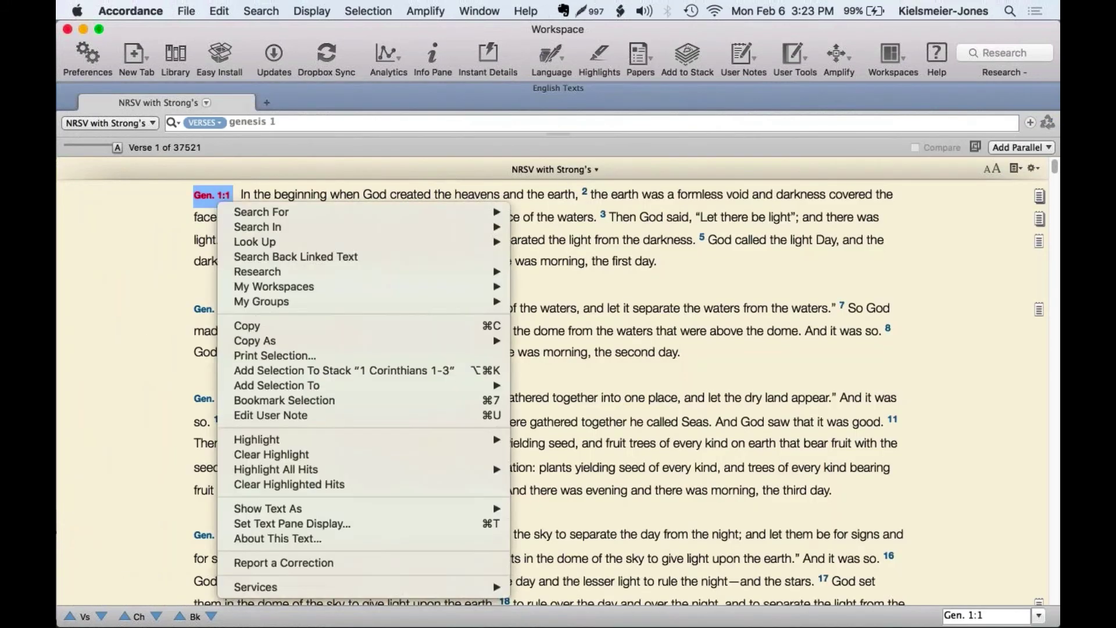
mouse_move(407, 272)
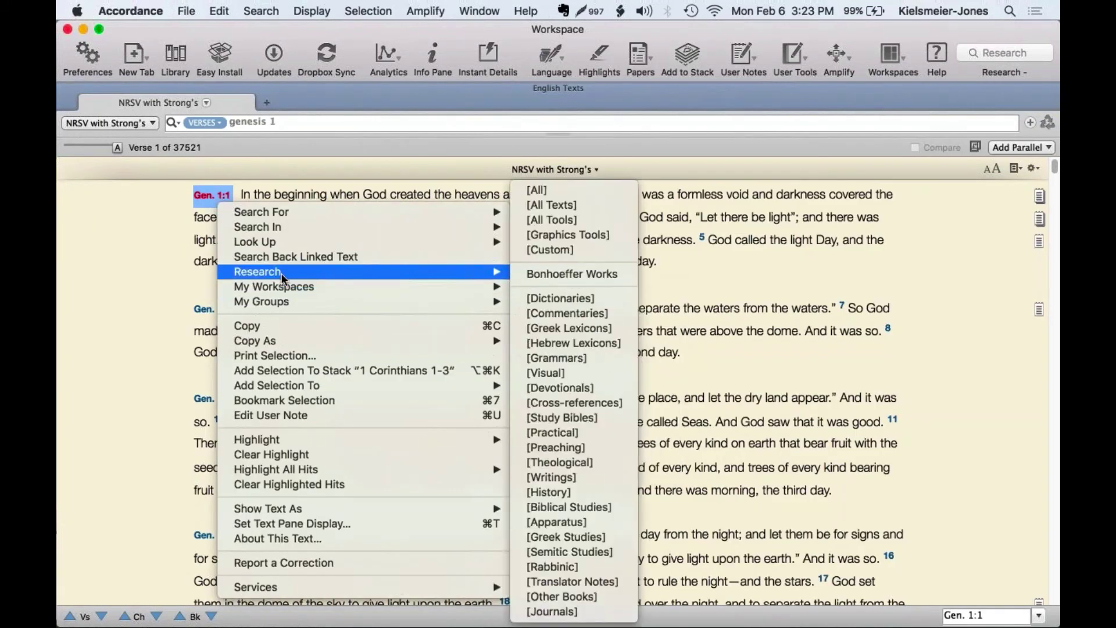
left_click(598, 277)
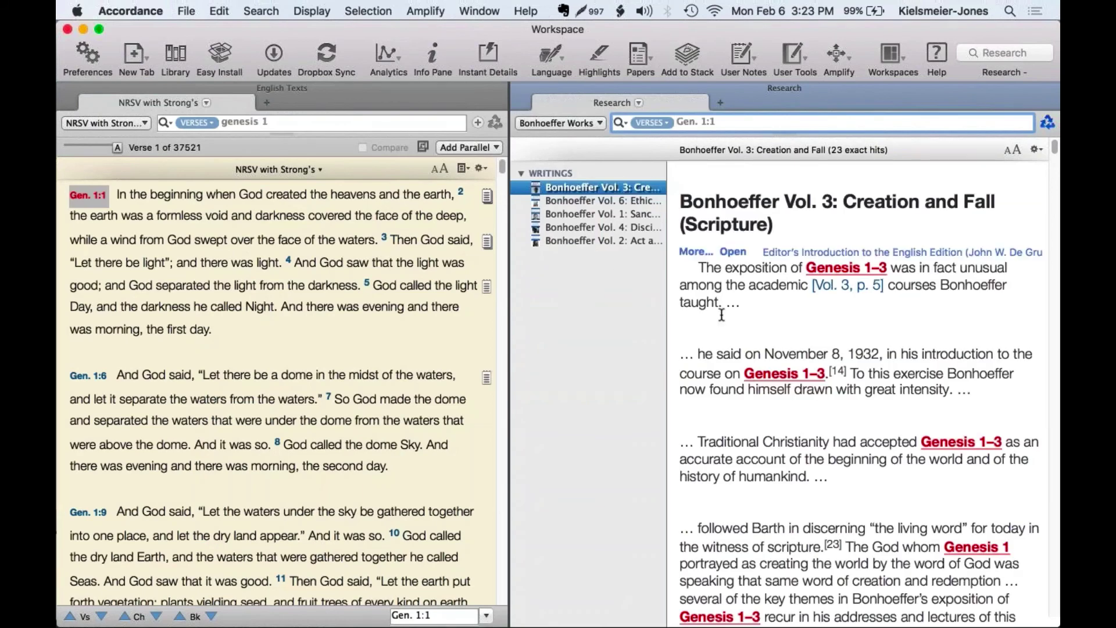
- Set the research results to Show Full Text and read through the complete Bonhoeffer Vol. 3 paragraphs and footnotes on Genesis 1
left_click(1037, 149)
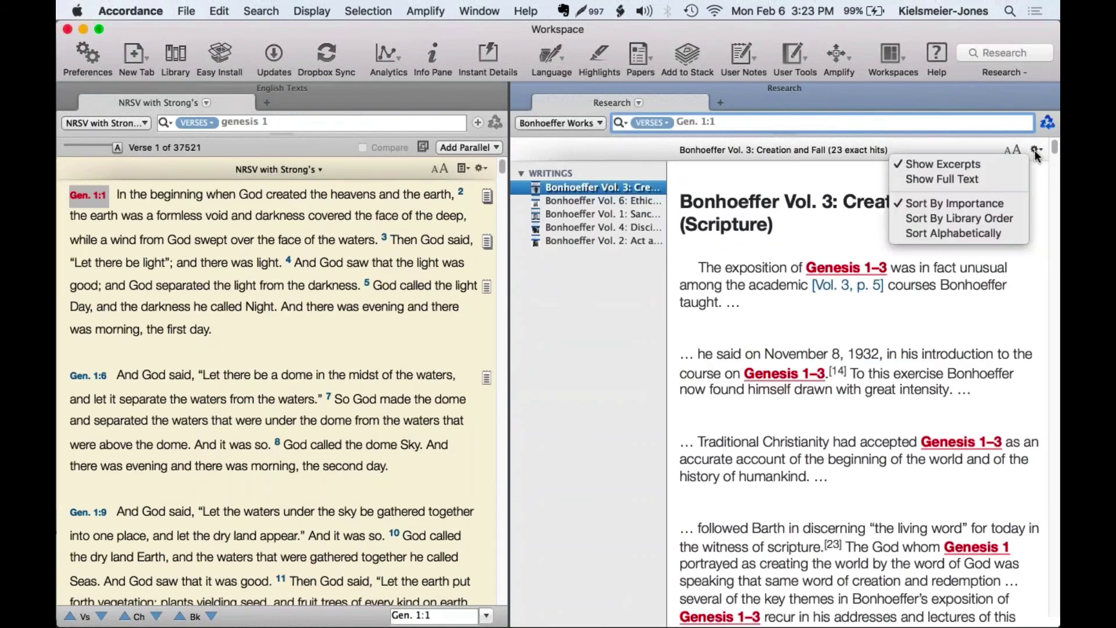
left_click(988, 180)
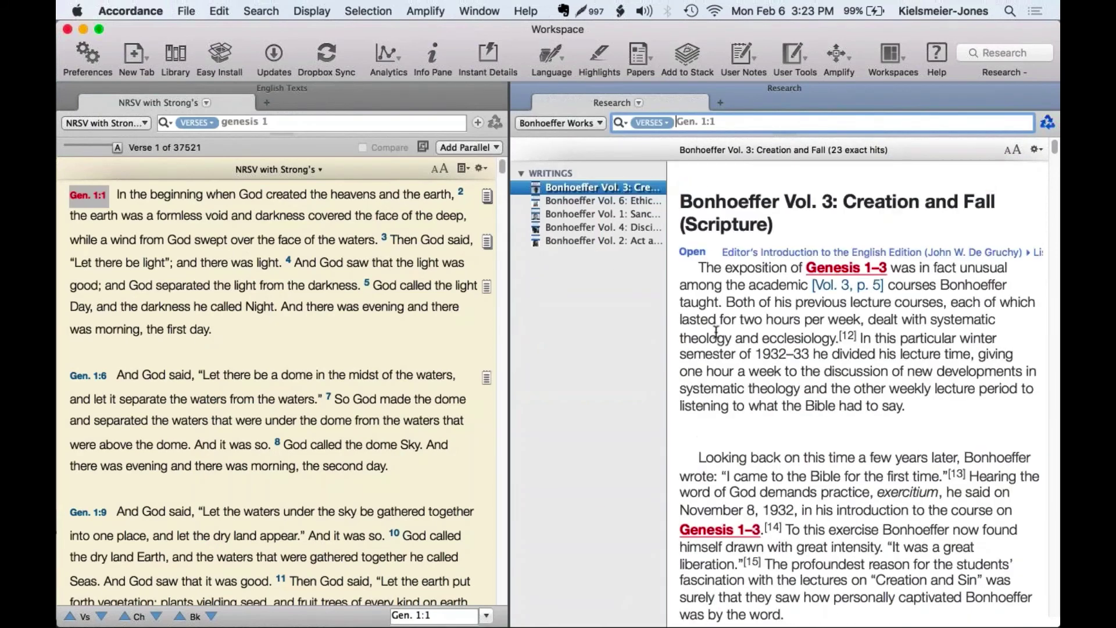
scroll(727, 538, "down", 4)
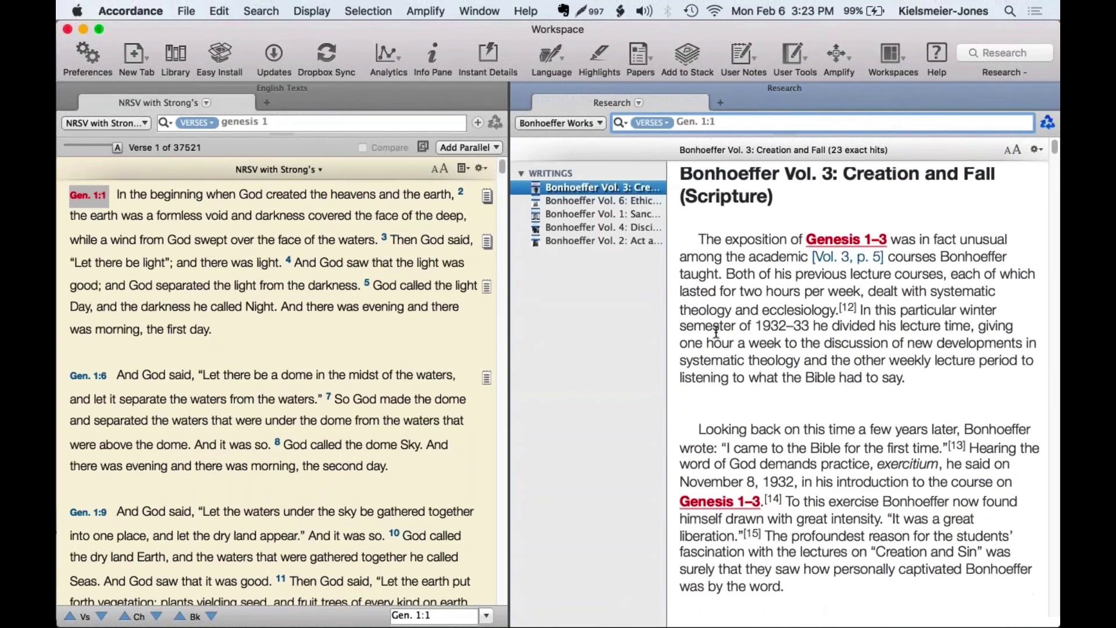
scroll(715, 262, "up", 4)
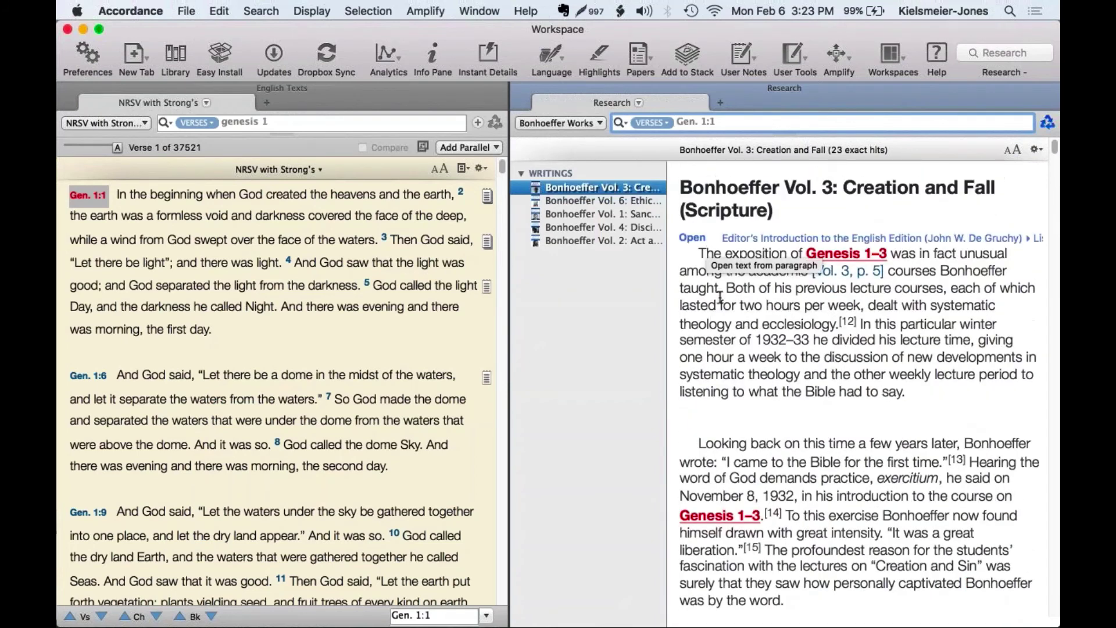
scroll(735, 361, "down", 5)
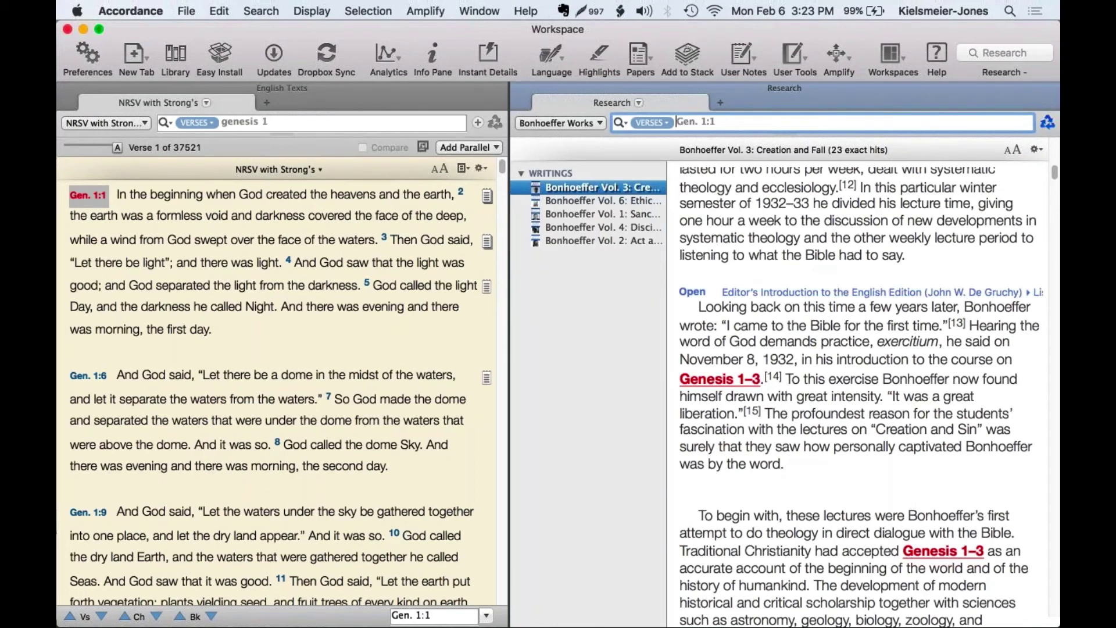
scroll(860, 395, "down", 1)
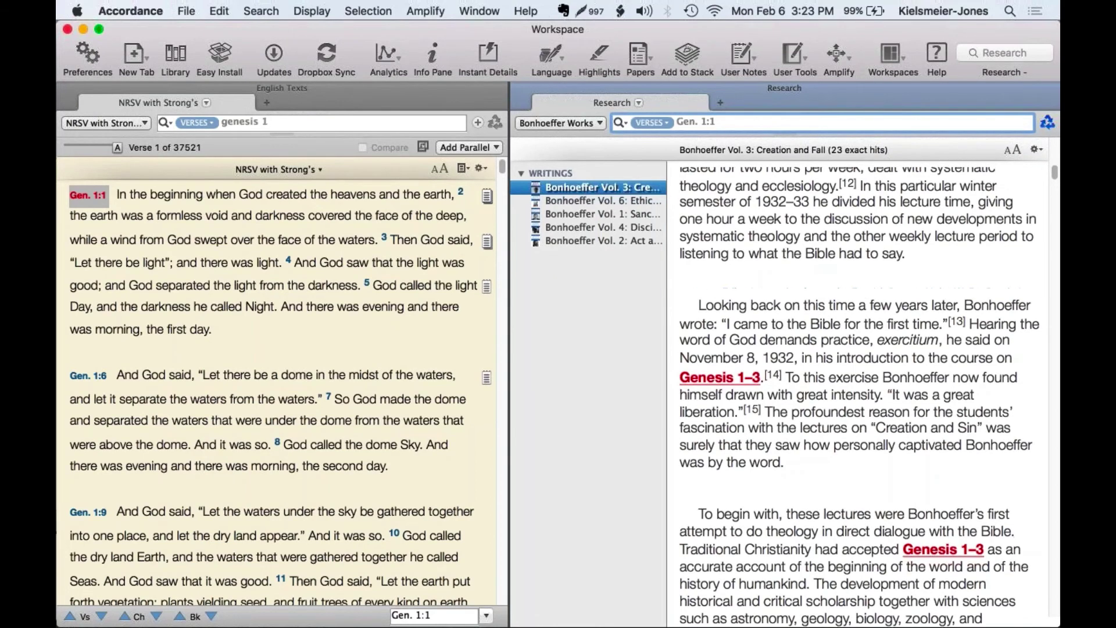
scroll(826, 370, "down", 3)
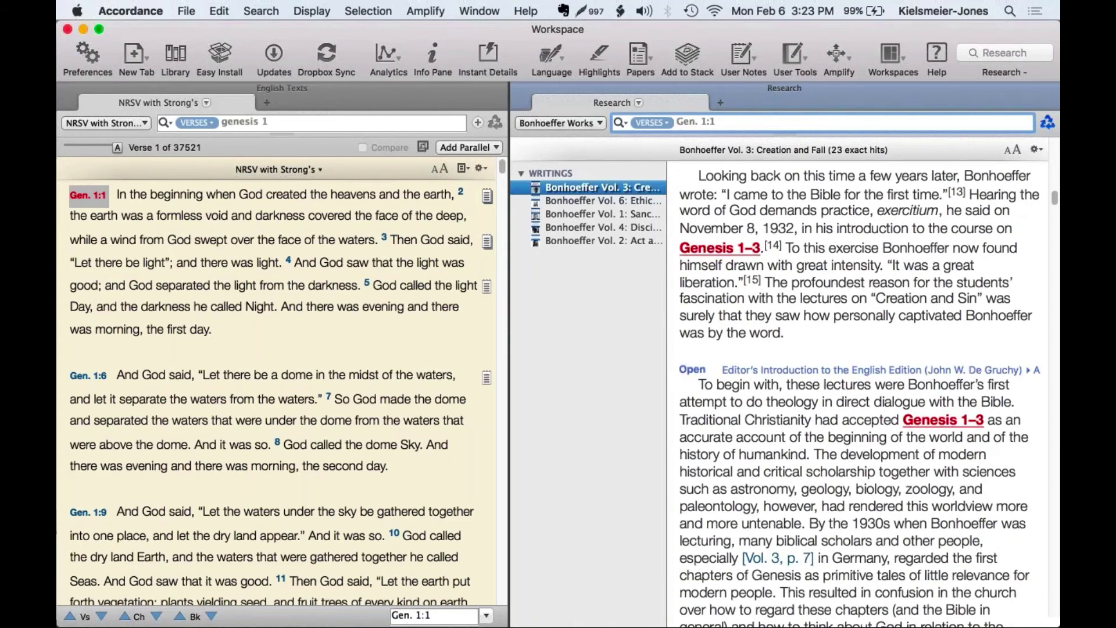
scroll(861, 396, "down", 2)
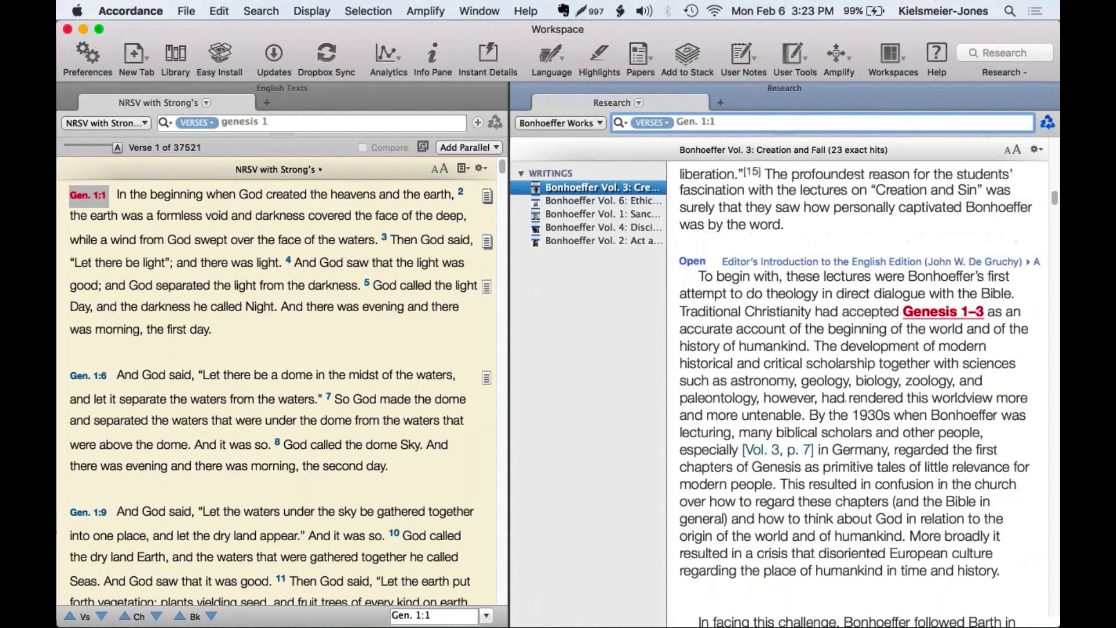
scroll(777, 355, "down", 10)
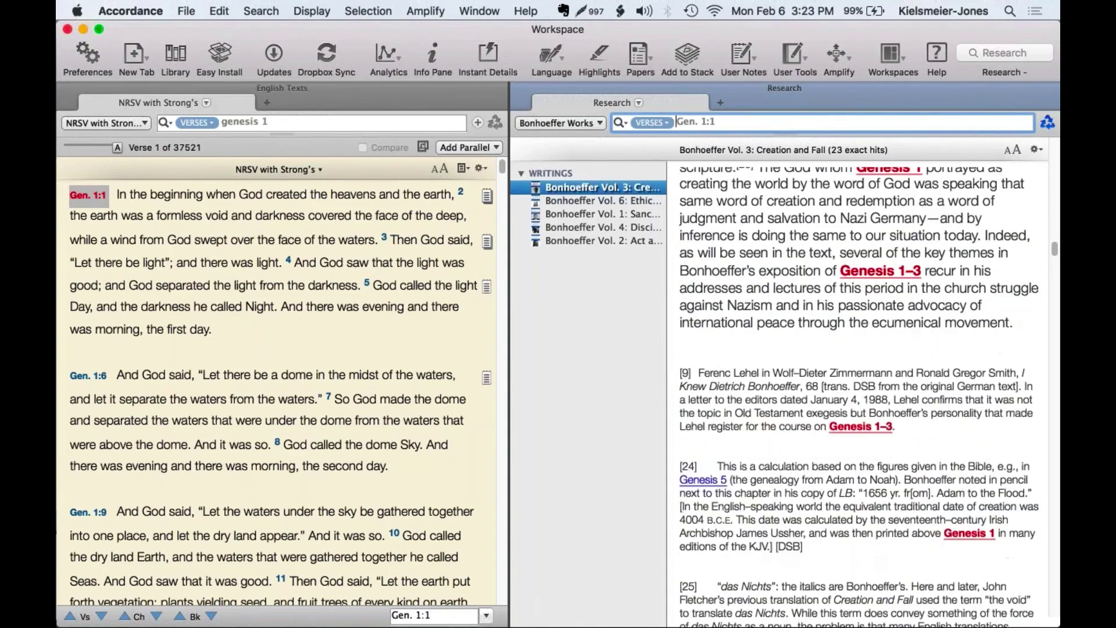
scroll(778, 355, "down", 2)
- Return the research results to Show Excerpts and open the first excerpt's passage in Bonhoeffer Vol. 3: Creation and Fall
left_click(1037, 149)
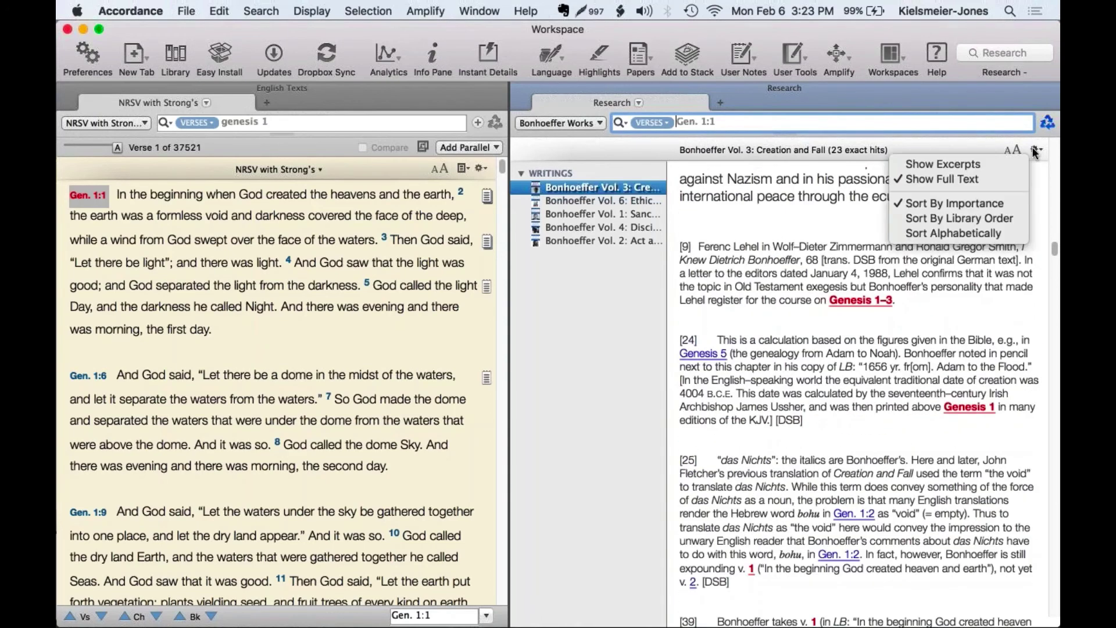
left_click(975, 158)
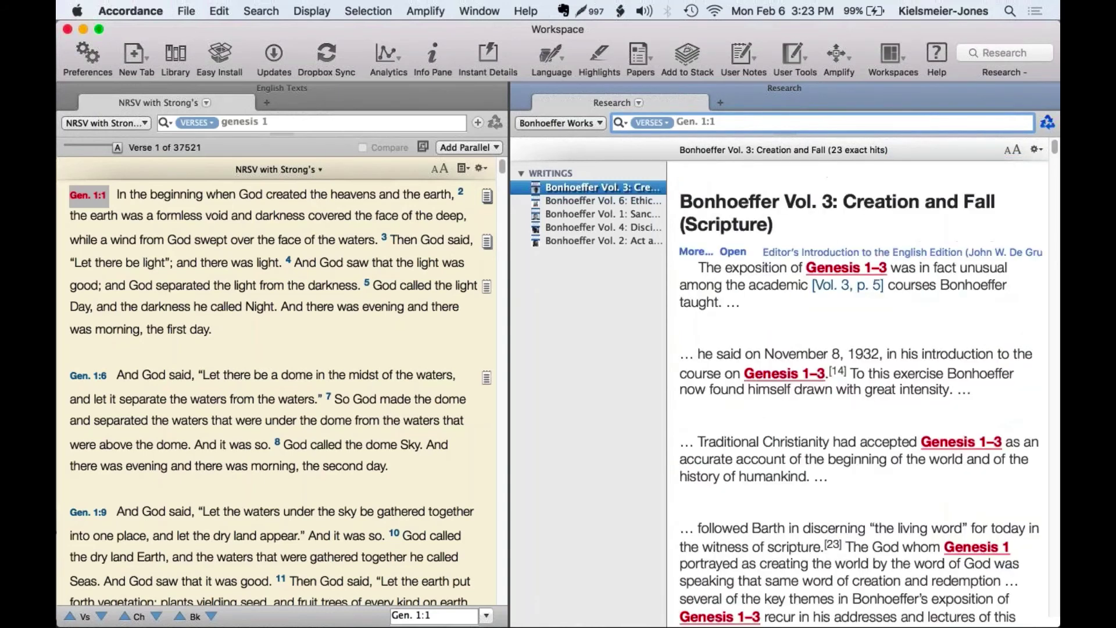
left_click(732, 251)
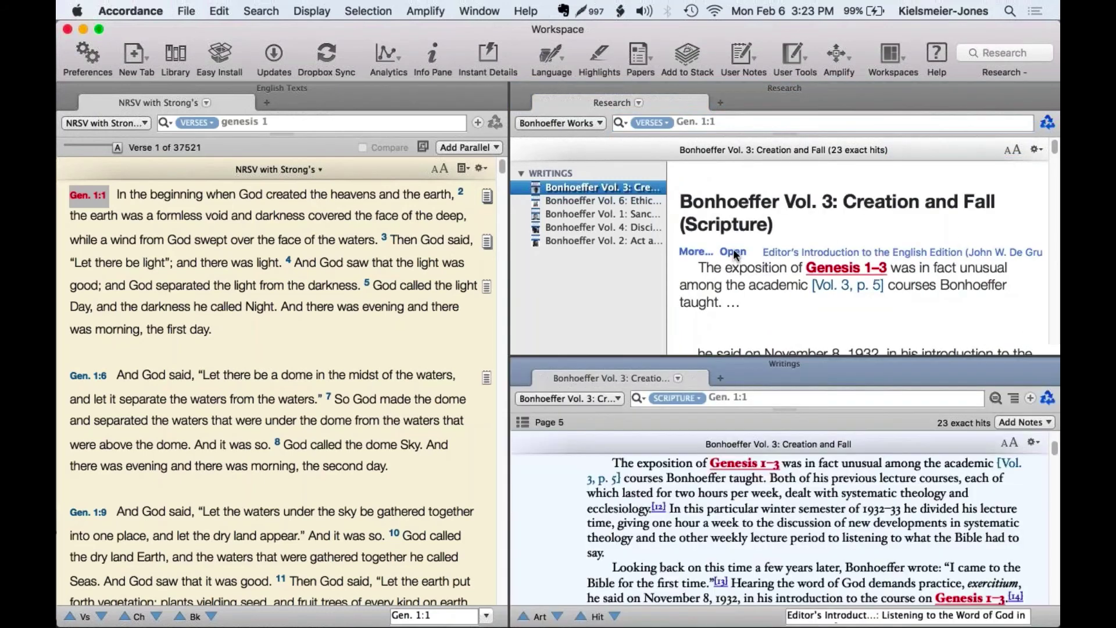
left_click(1036, 149)
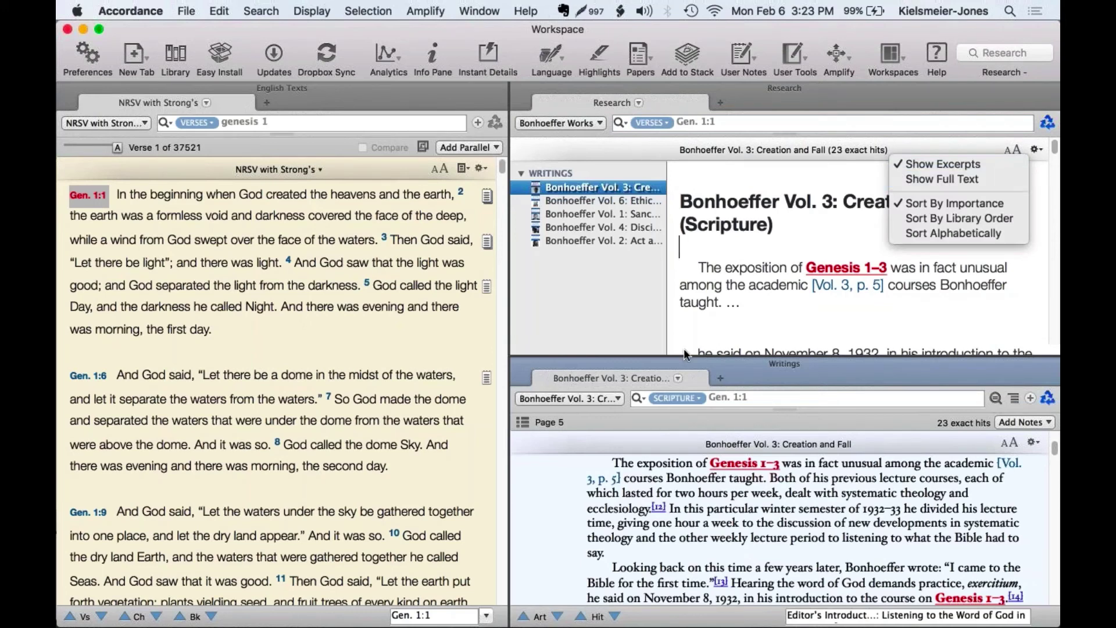
left_click(758, 304)
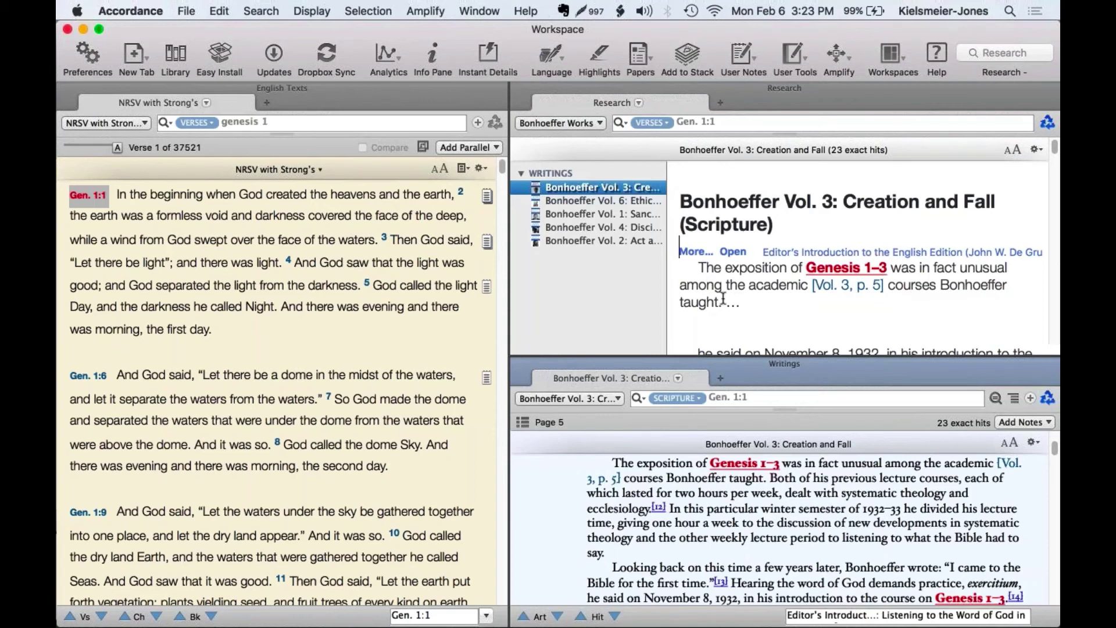
scroll(756, 302, "down", 3)
scroll(860, 256, "down", 3)
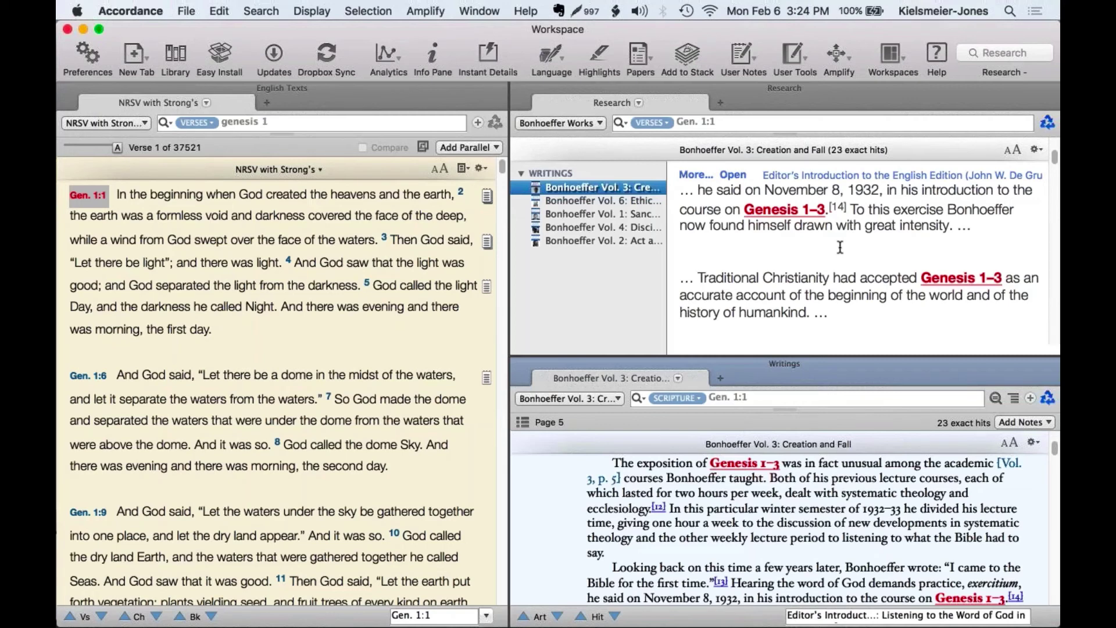
- Close the Writings and Research zones and set the context for the genesis 1 verses to 0
left_click(515, 362)
left_click(517, 87)
double_click(511, 240)
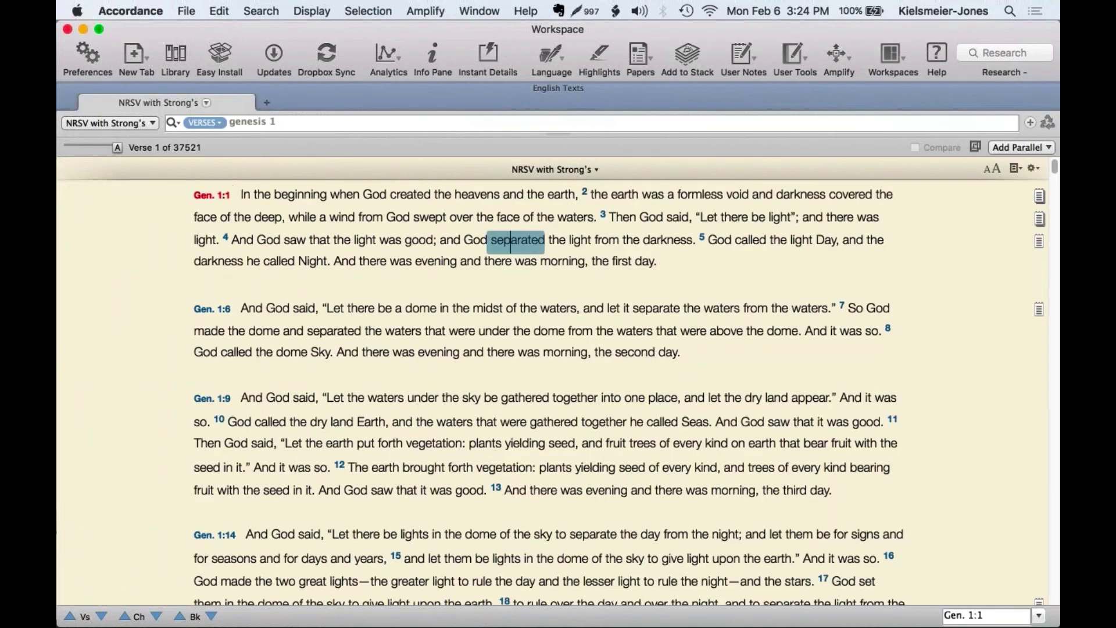
left_click(1035, 391)
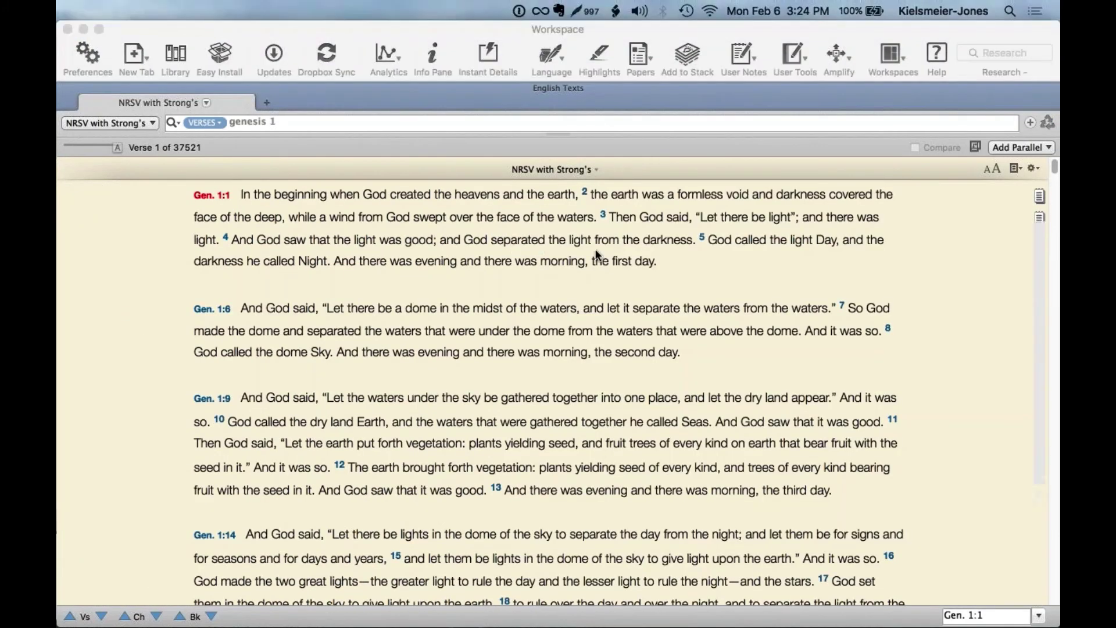
double_click(580, 241)
left_click(819, 357)
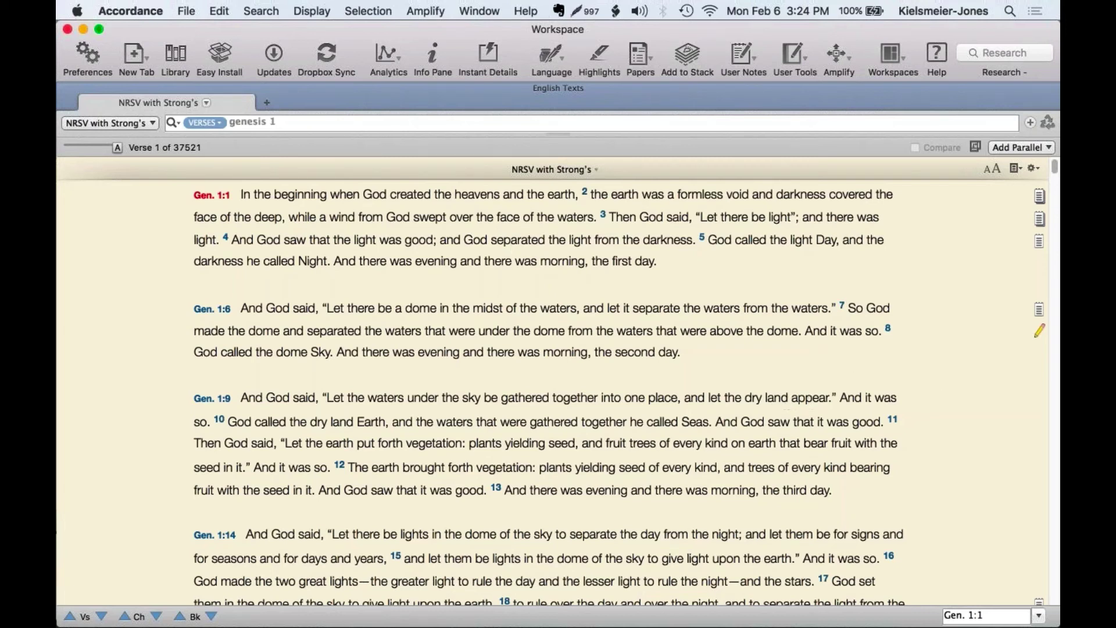
left_click(63, 147)
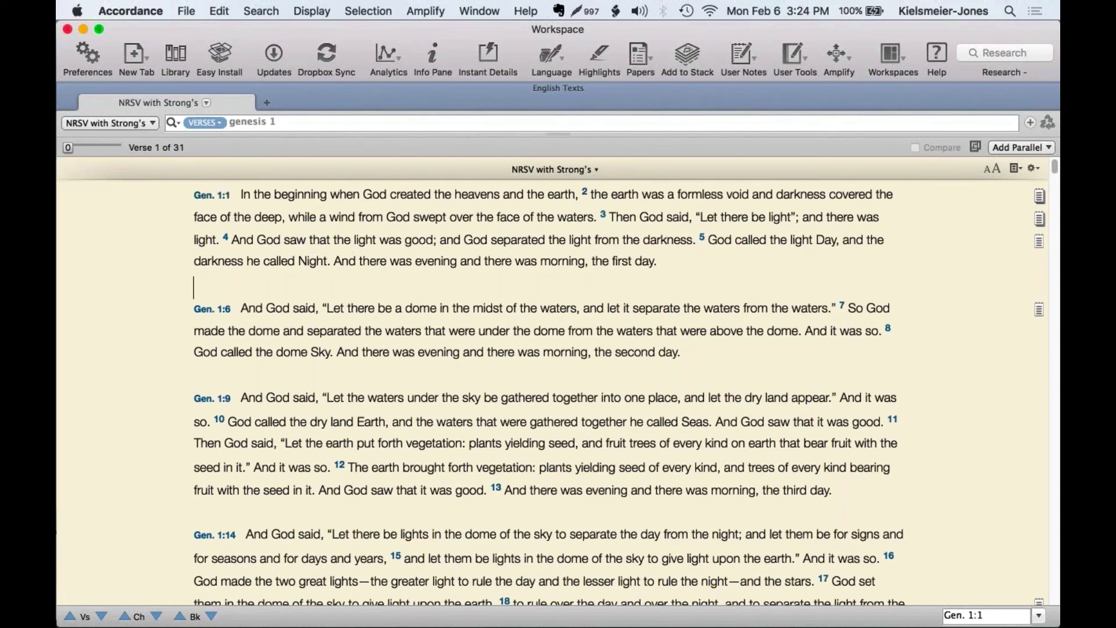
- Open a second NRSV with Strong's tab, search it for the word love and enlarge its text by two sizes
left_click(349, 122)
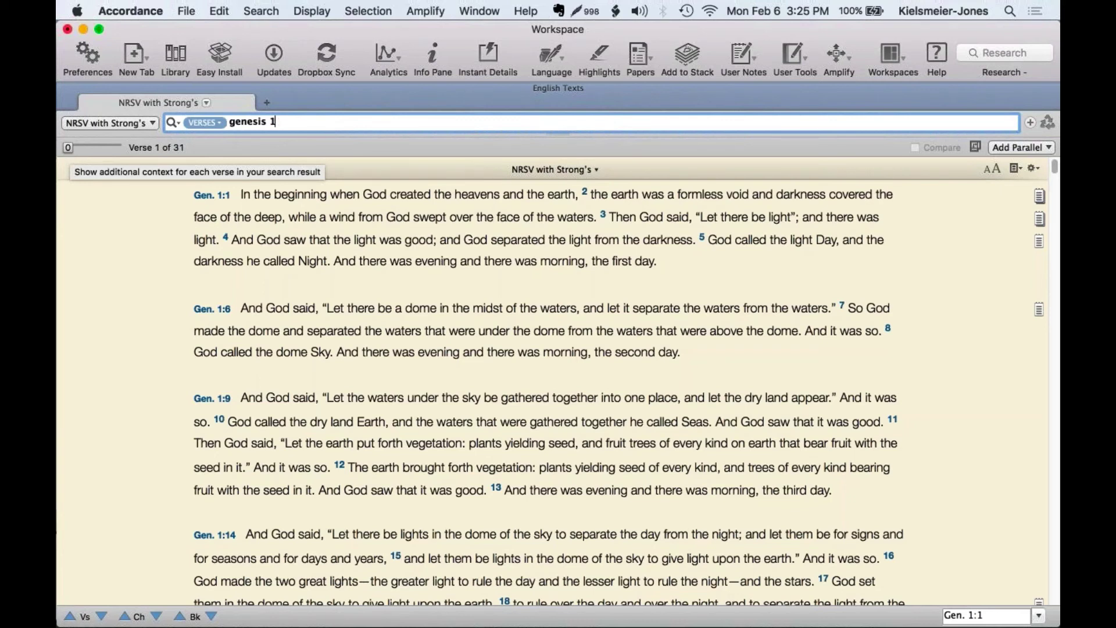
key("super+t")
left_click(296, 125)
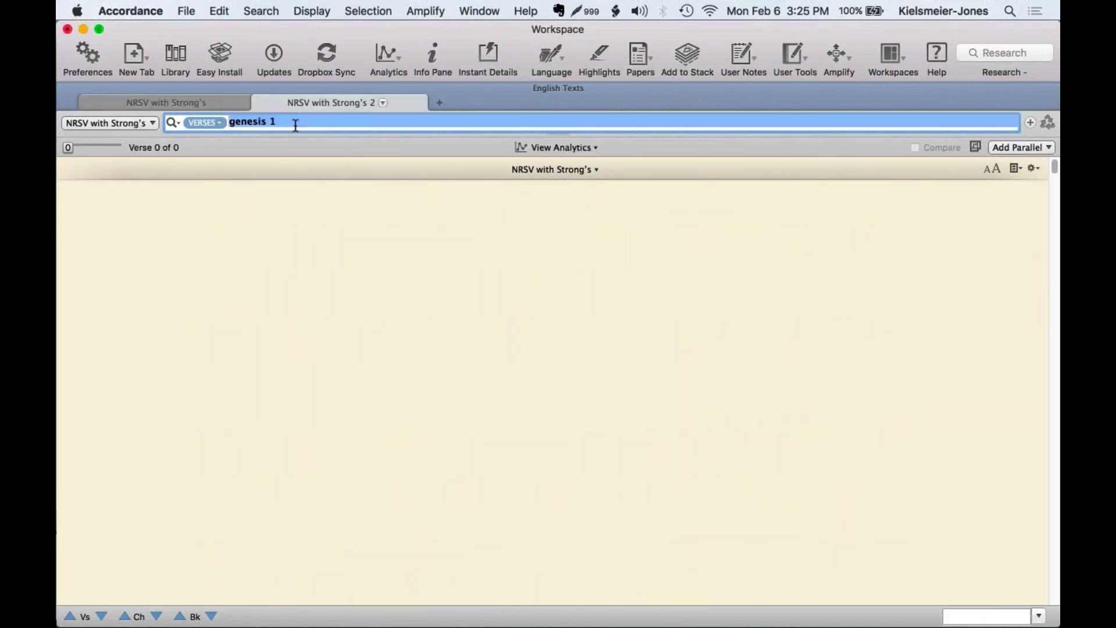
type("love")
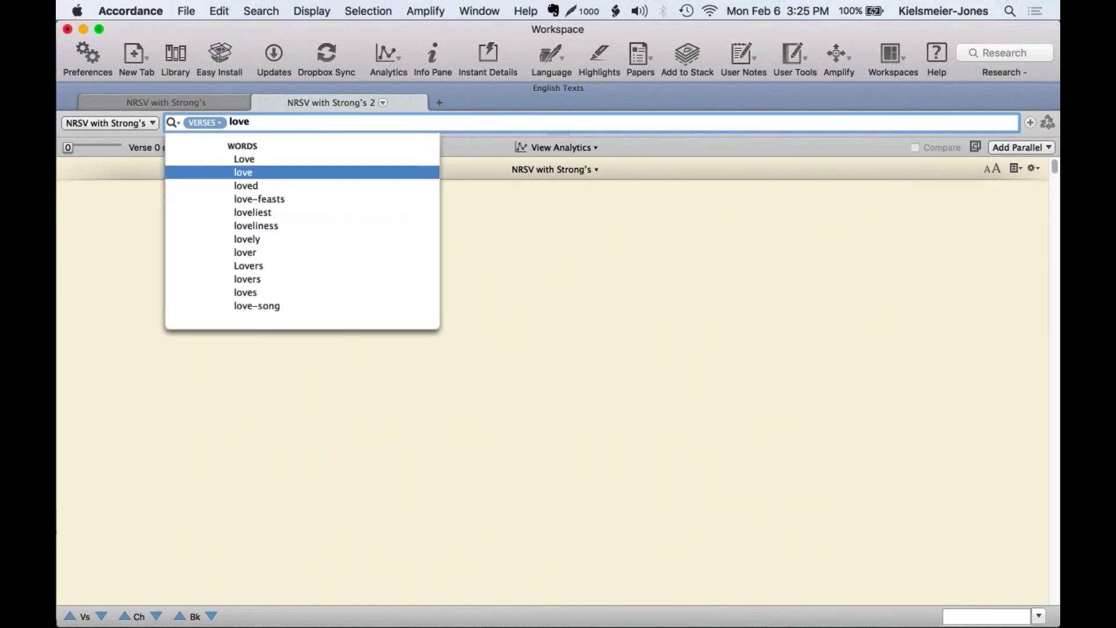
key("Return")
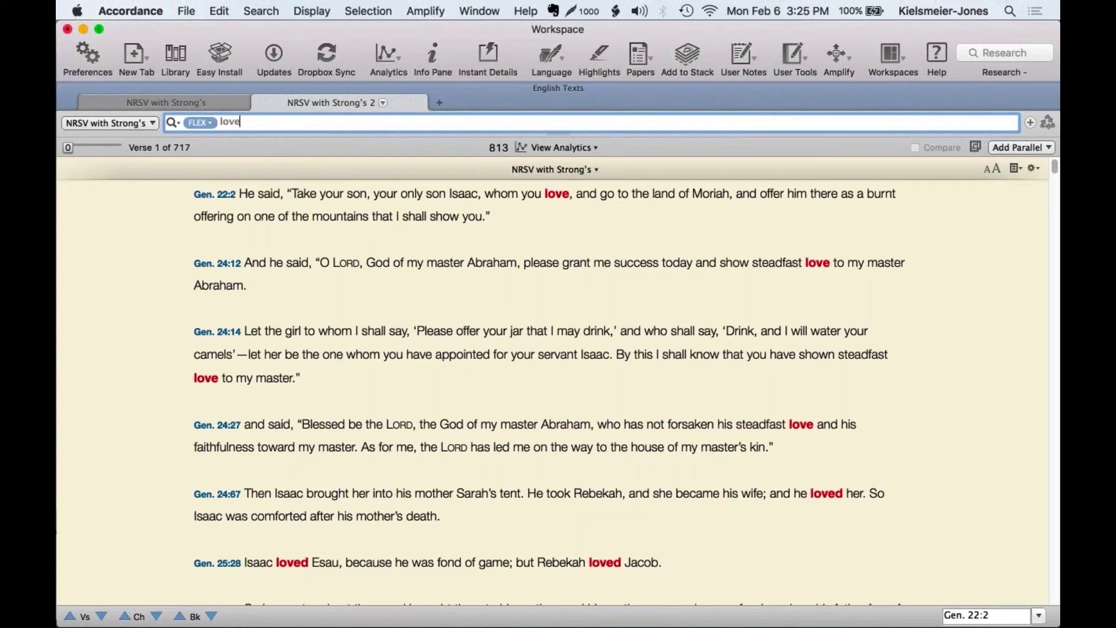
left_click(1004, 170)
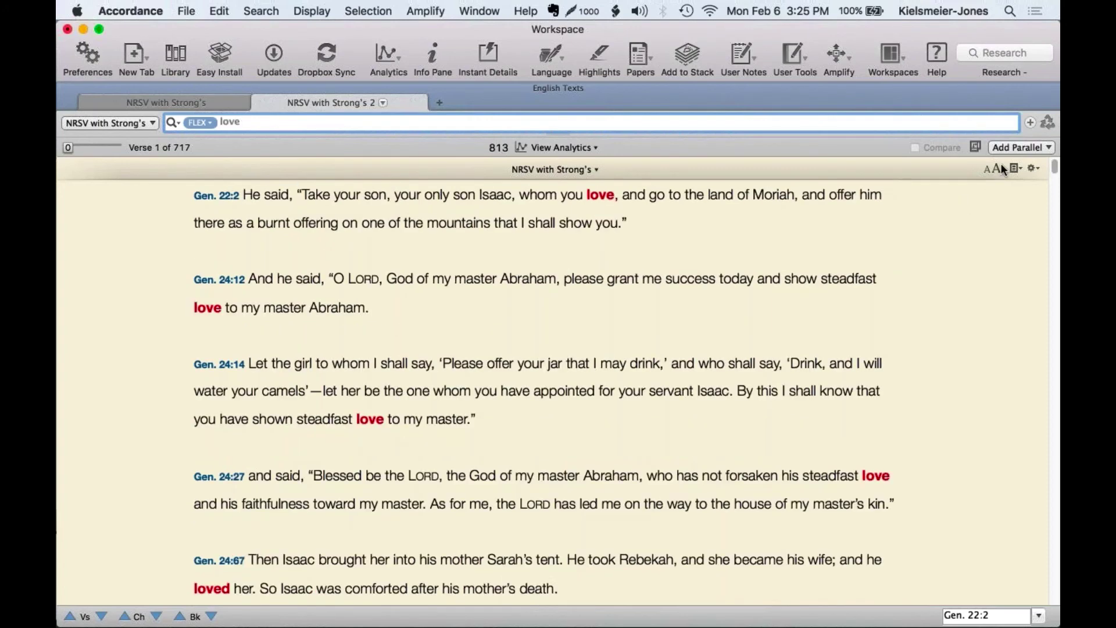
left_click(1005, 170)
- Examine how the search lists the verses containing love, from Gen. 22:2 into Exodus
left_click_drag(779, 244, 136, 198)
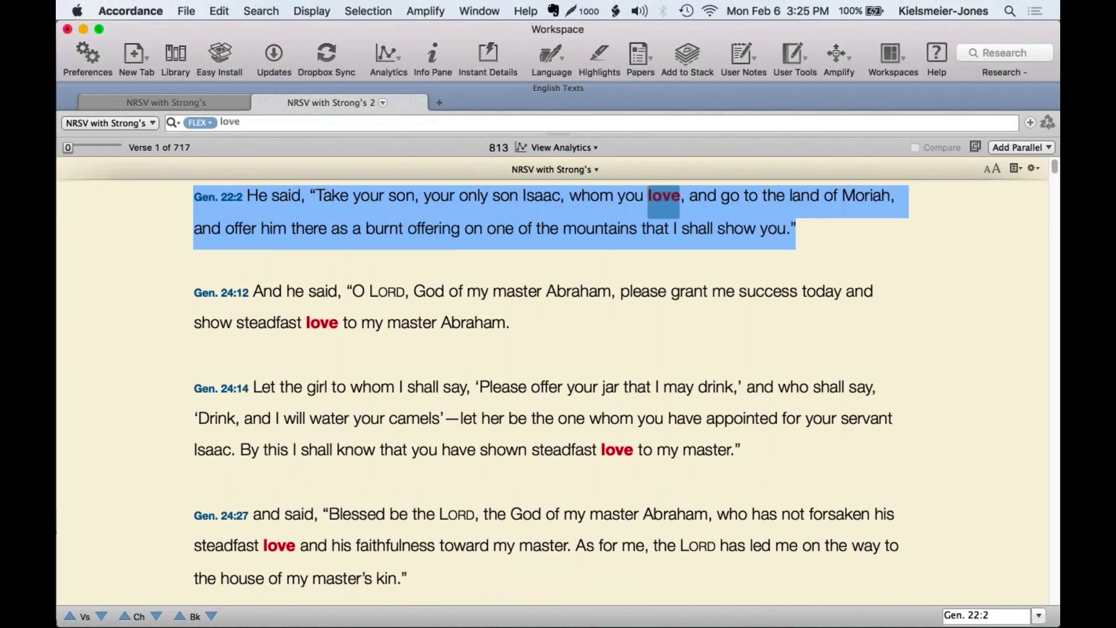
left_click(589, 323)
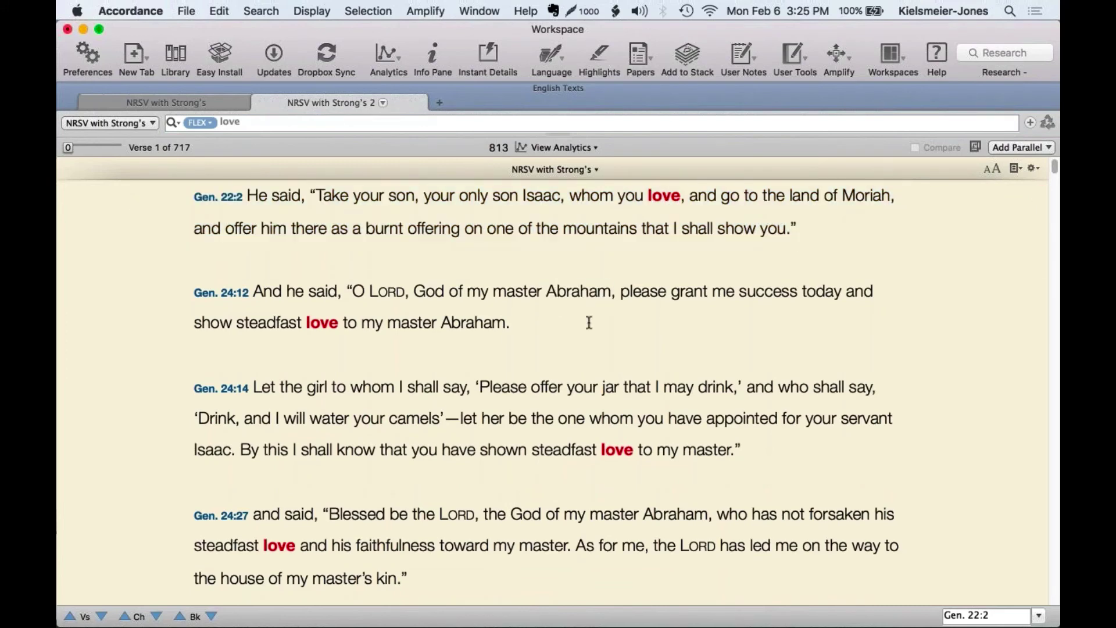
scroll(589, 323, "down", 1)
scroll(589, 323, "down", 10)
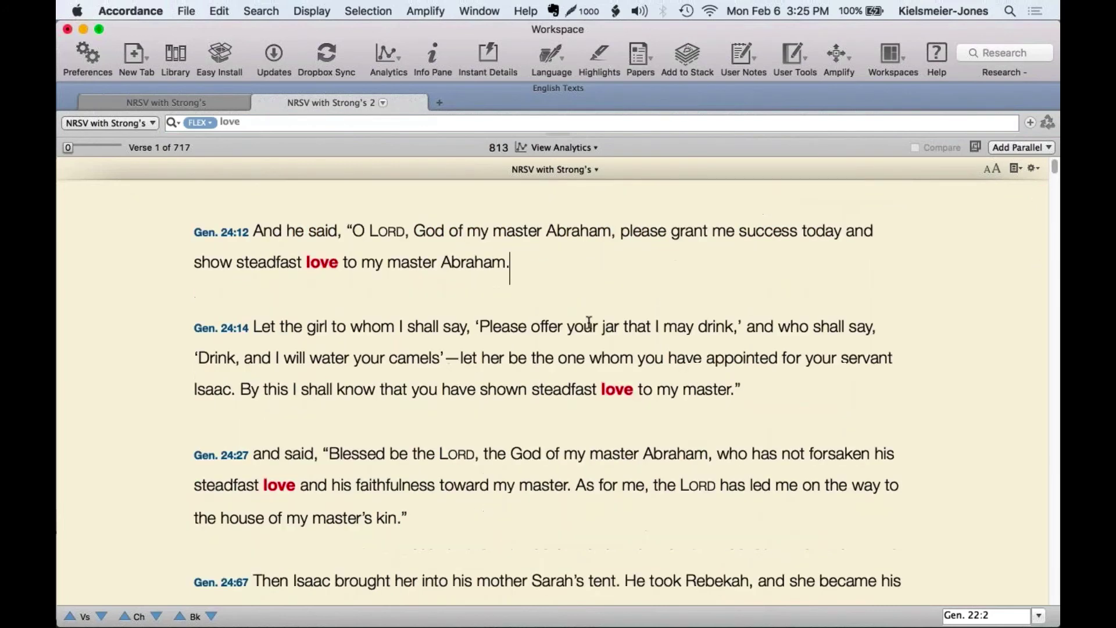
scroll(589, 323, "down", 10)
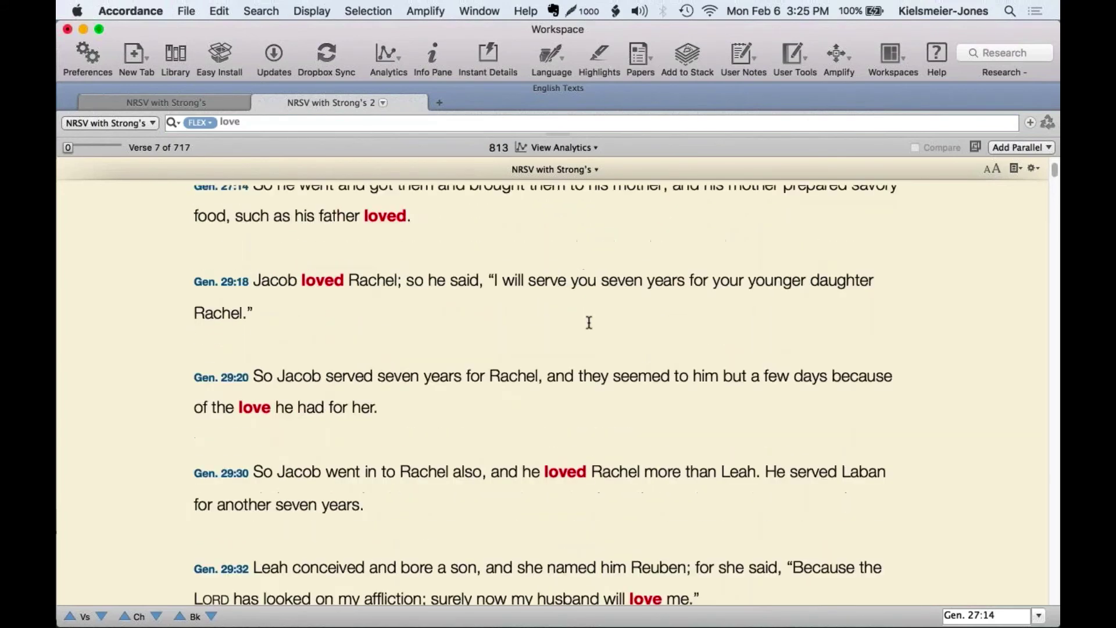
scroll(589, 322, "down", 5)
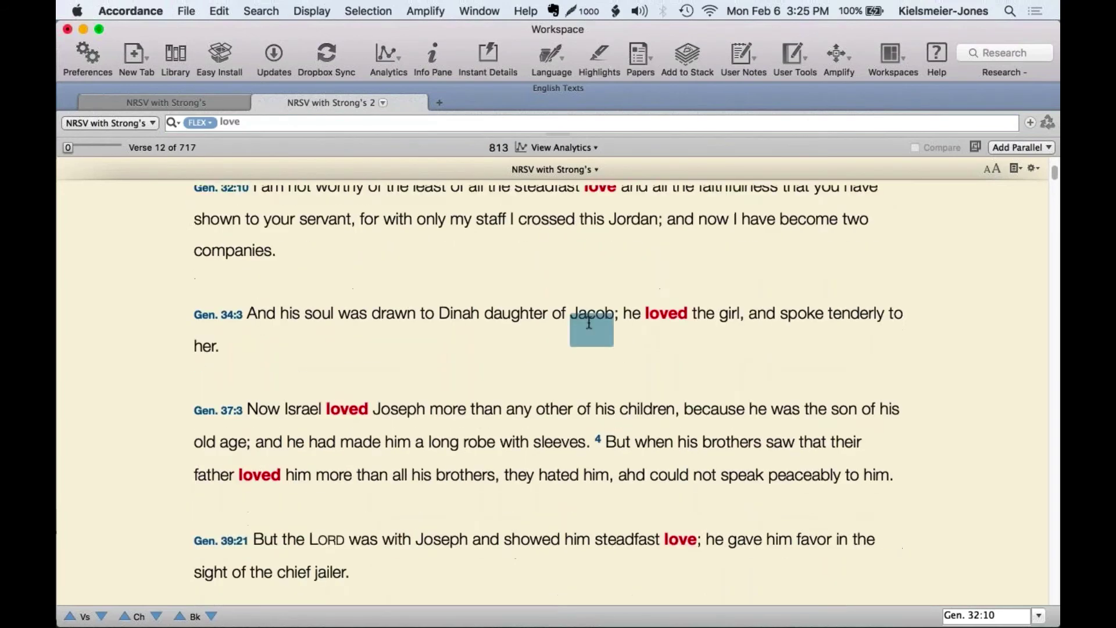
scroll(589, 323, "down", 10)
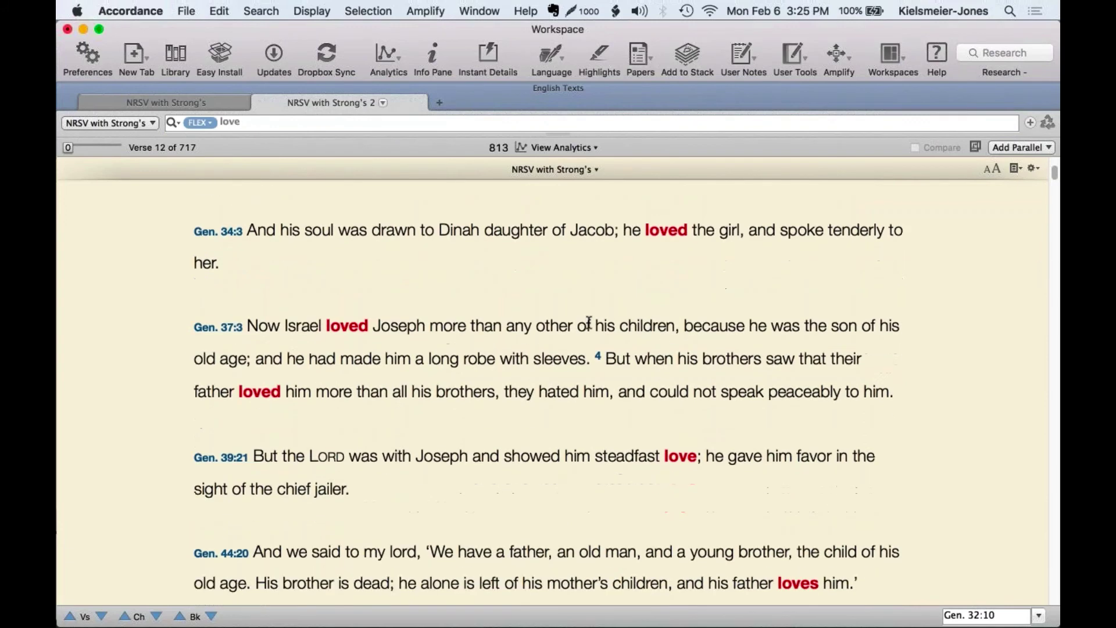
scroll(589, 323, "up", 1)
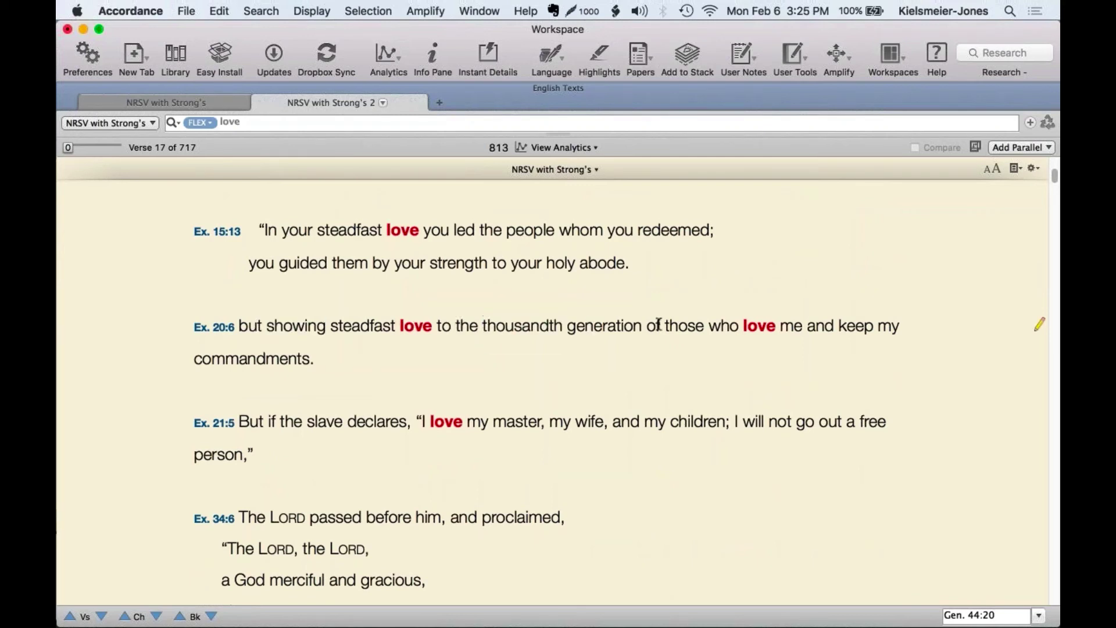
left_click(792, 326)
scroll(68, 148, "up", 2)
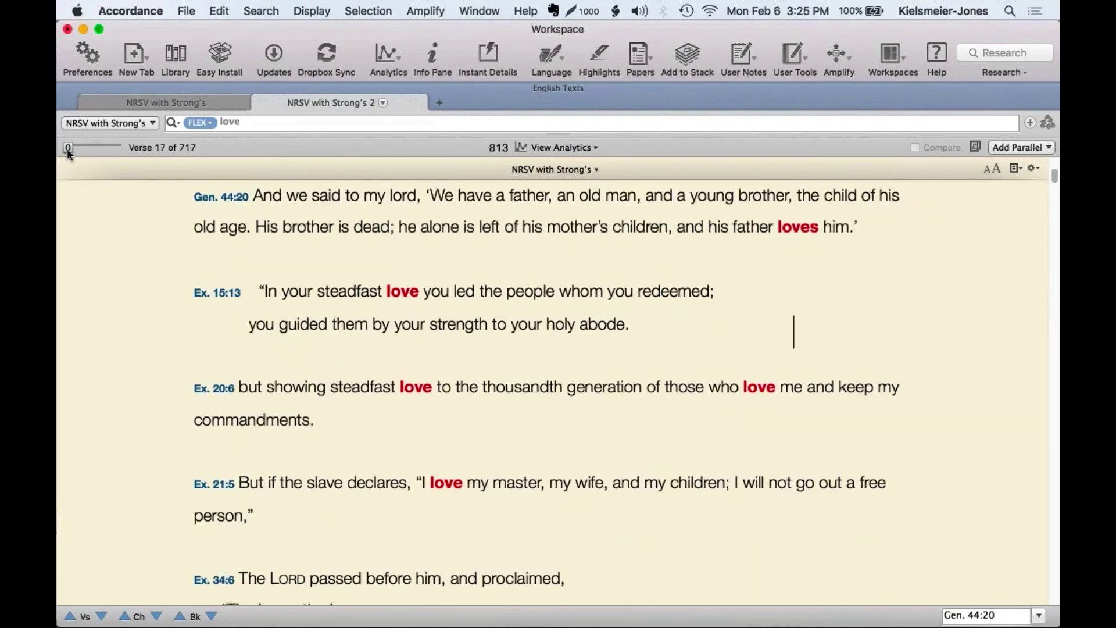
- Set the search results' context to 1 verse and select the opening words of Ex. 20:5, "You shall not bow down to them or worship them"
left_click_drag(71, 148, 74, 148)
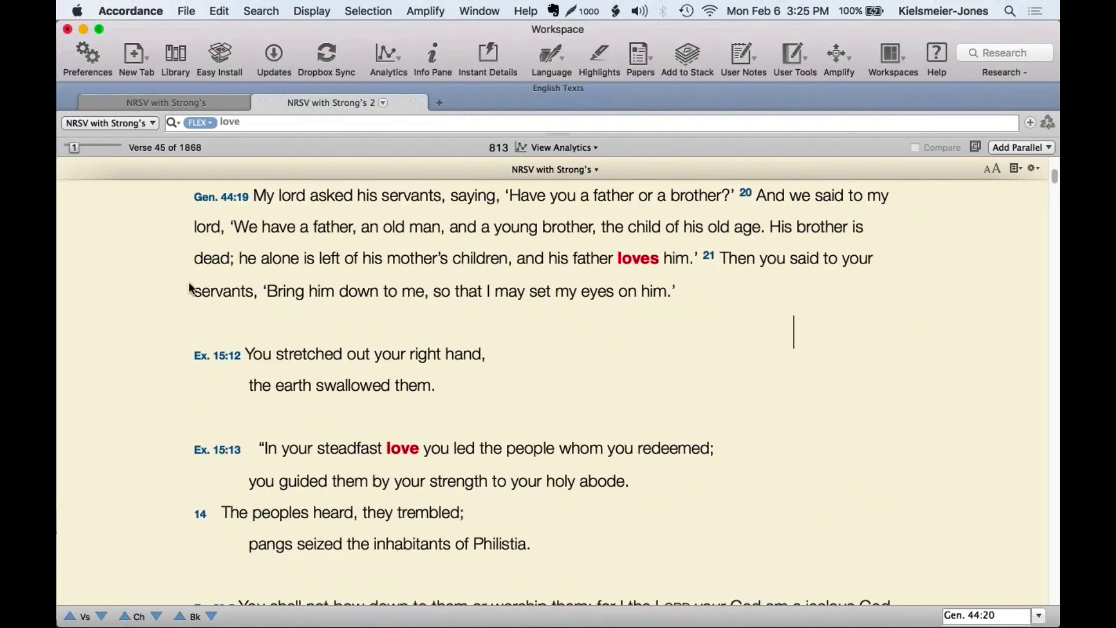
scroll(189, 289, "down", 8)
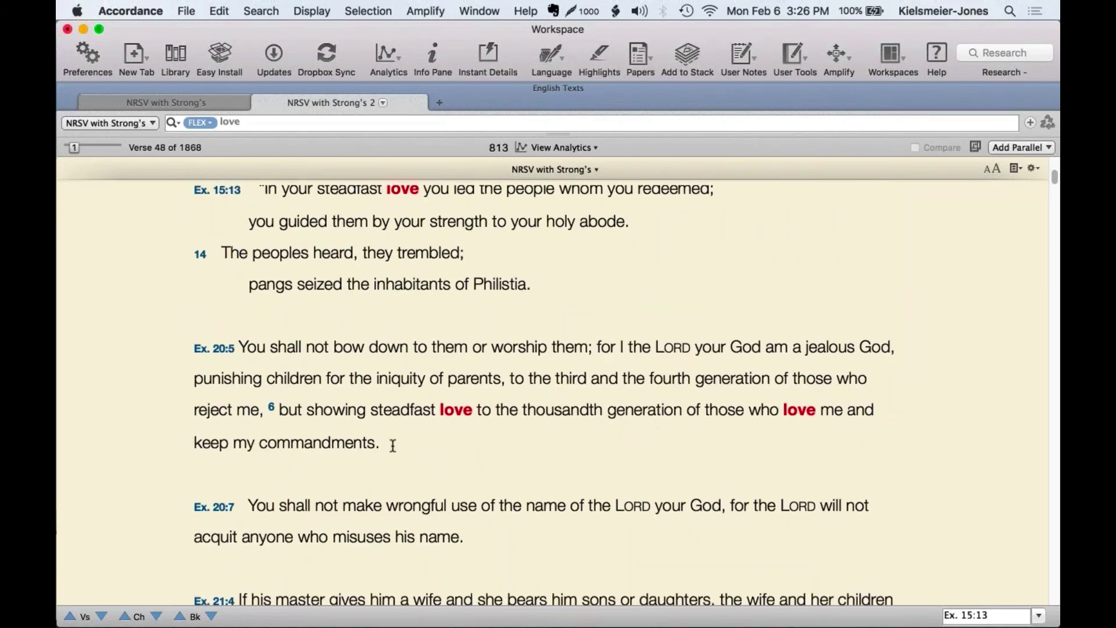
left_click_drag(238, 338, 584, 348)
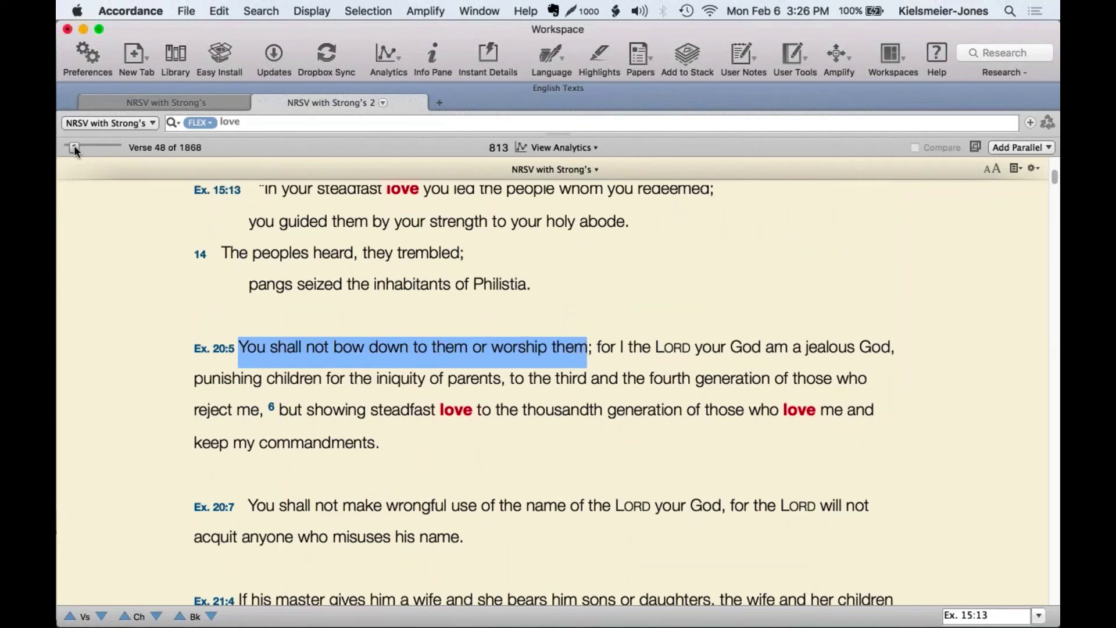
- Set the search results' context to 2 verses and select the opening words of Ex. 20:4, "You shall not make for yourself an idol"
left_click_drag(74, 145, 82, 147)
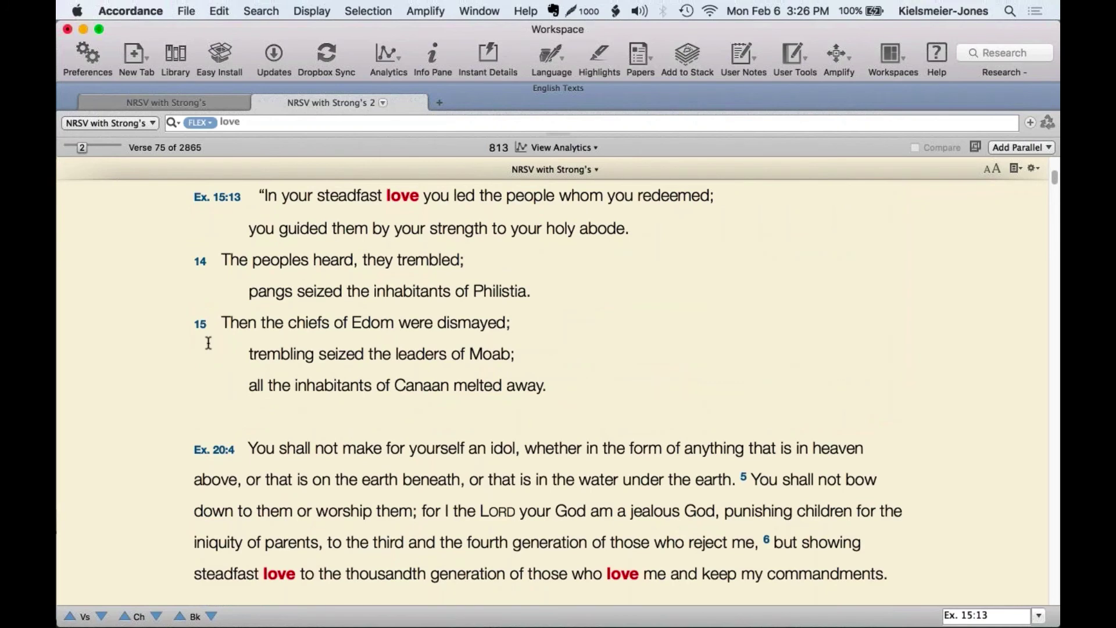
scroll(208, 343, "down", 3)
left_click_drag(249, 375, 589, 409)
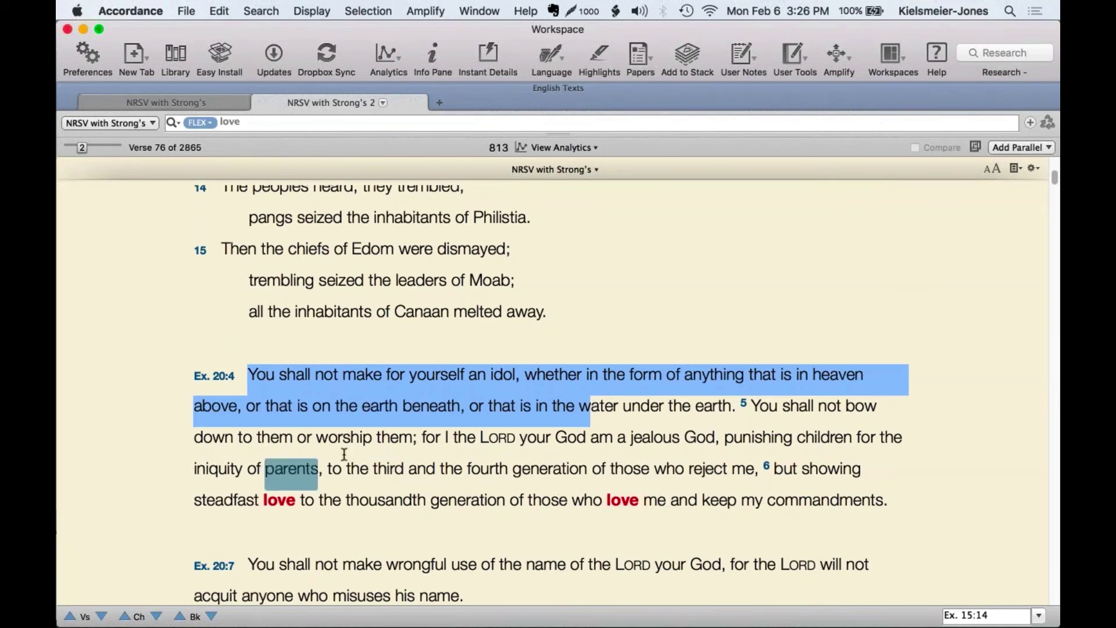
scroll(268, 442, "down", 2)
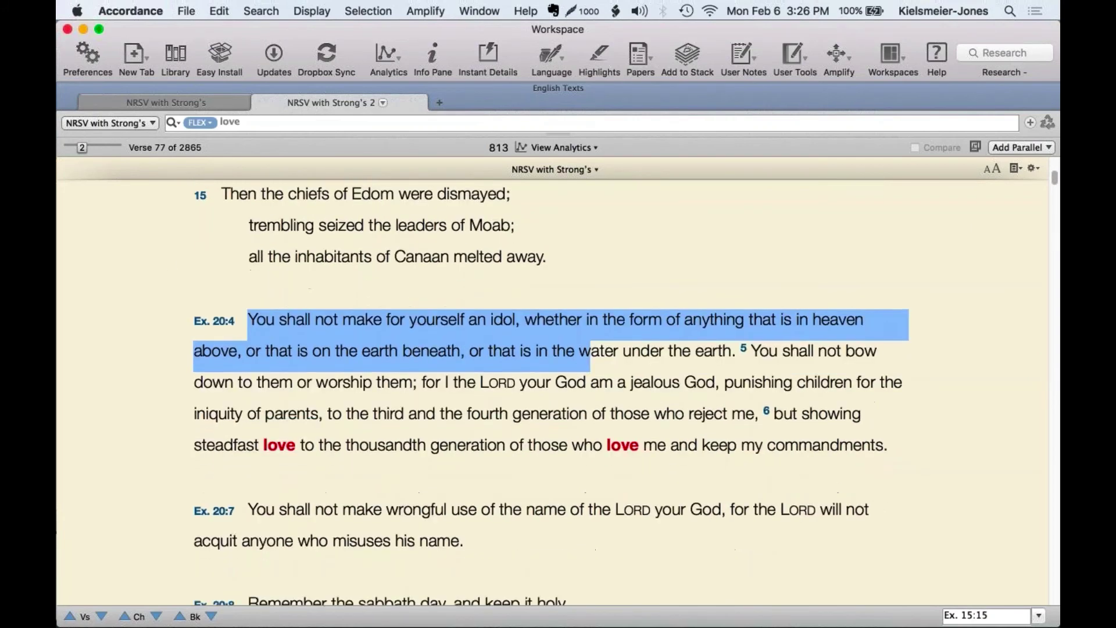
scroll(287, 345, "down", 1)
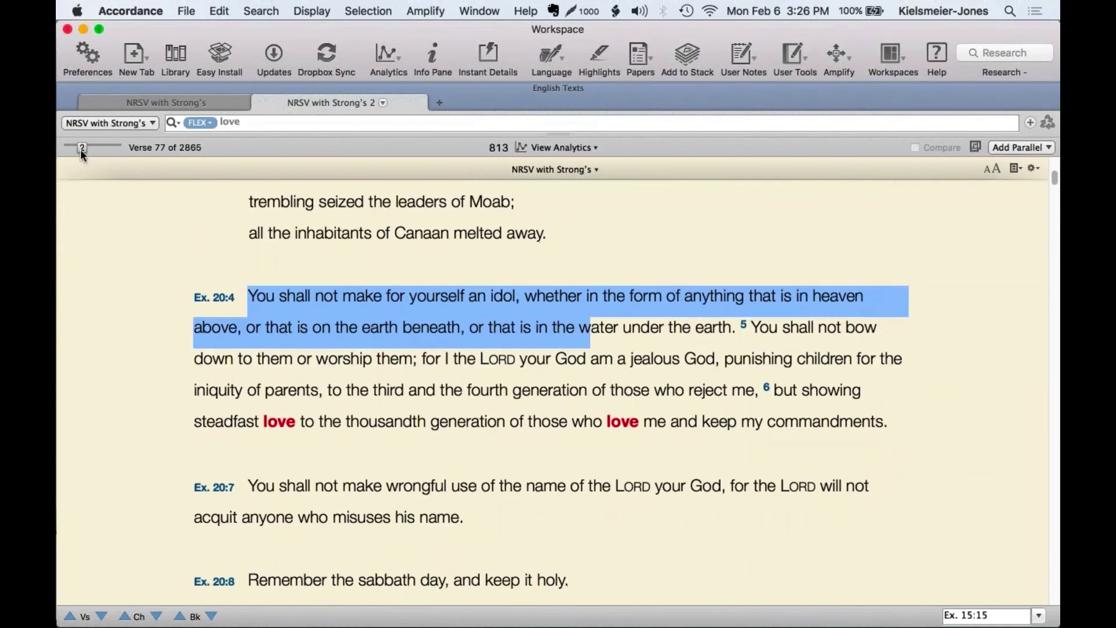
- Expand the search results' context to all verses, reset it to 0 and look through the love verses to Num. 14:18
left_click_drag(80, 149, 114, 148)
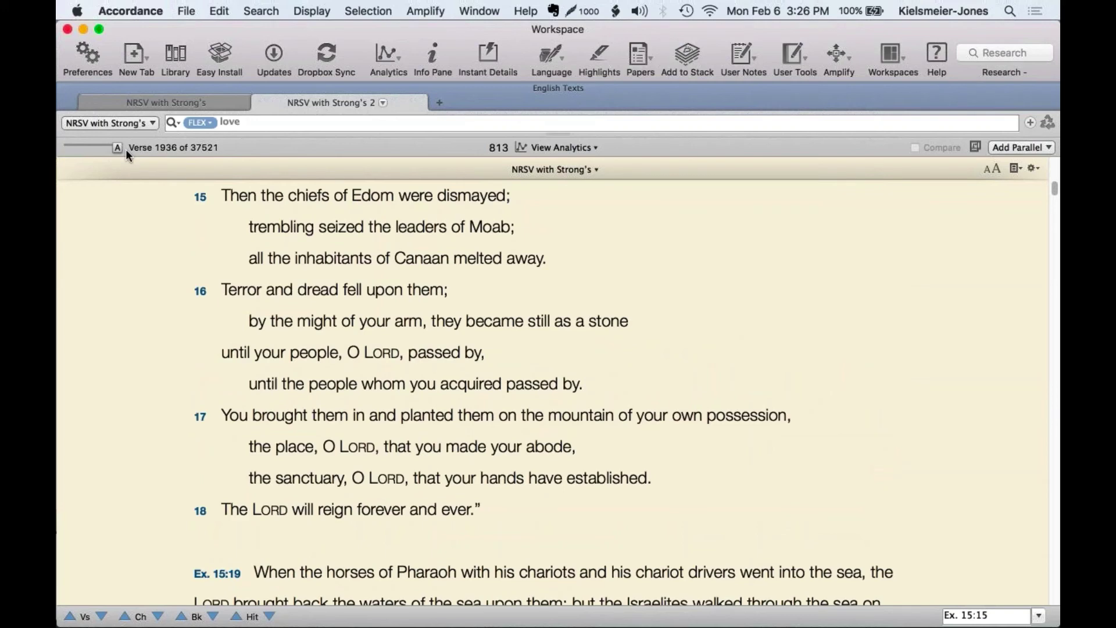
left_click_drag(121, 149, 66, 148)
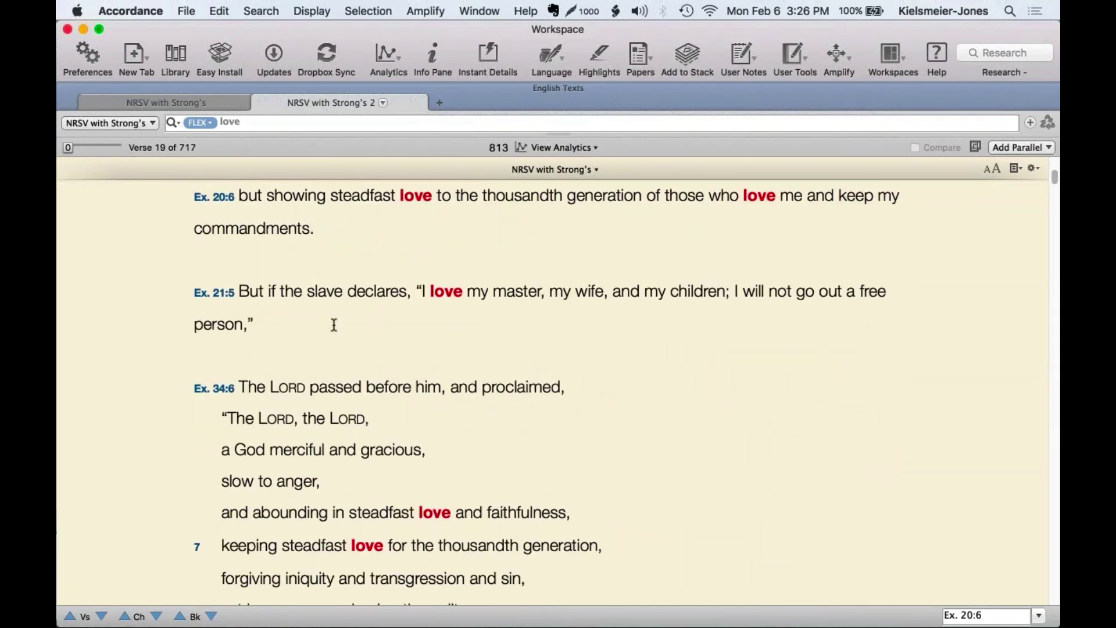
scroll(335, 324, "down", 10)
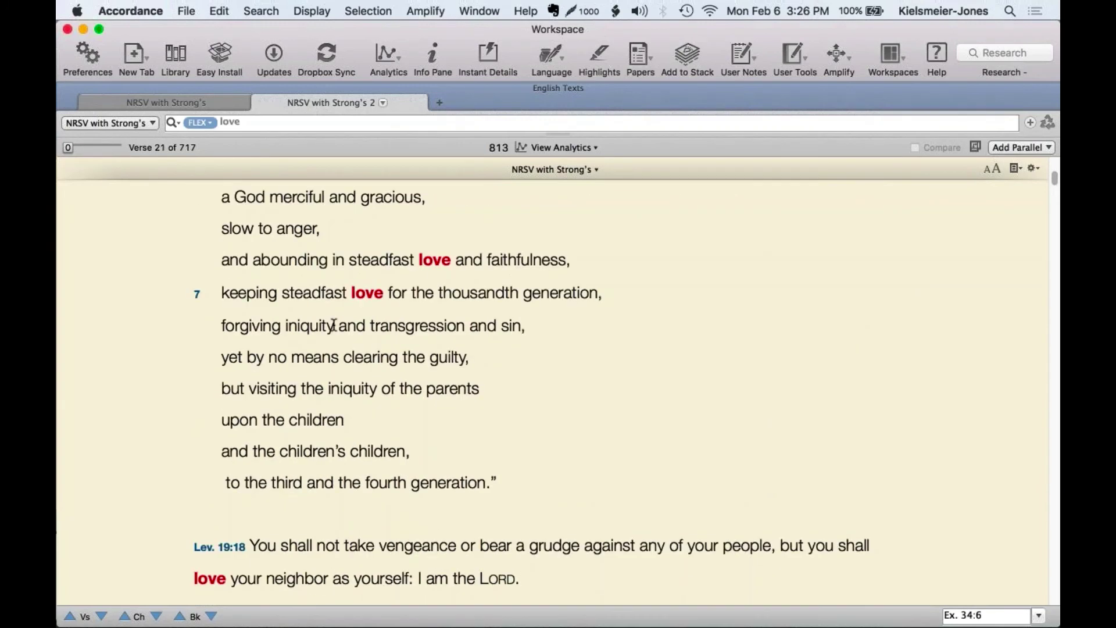
scroll(335, 324, "down", 9)
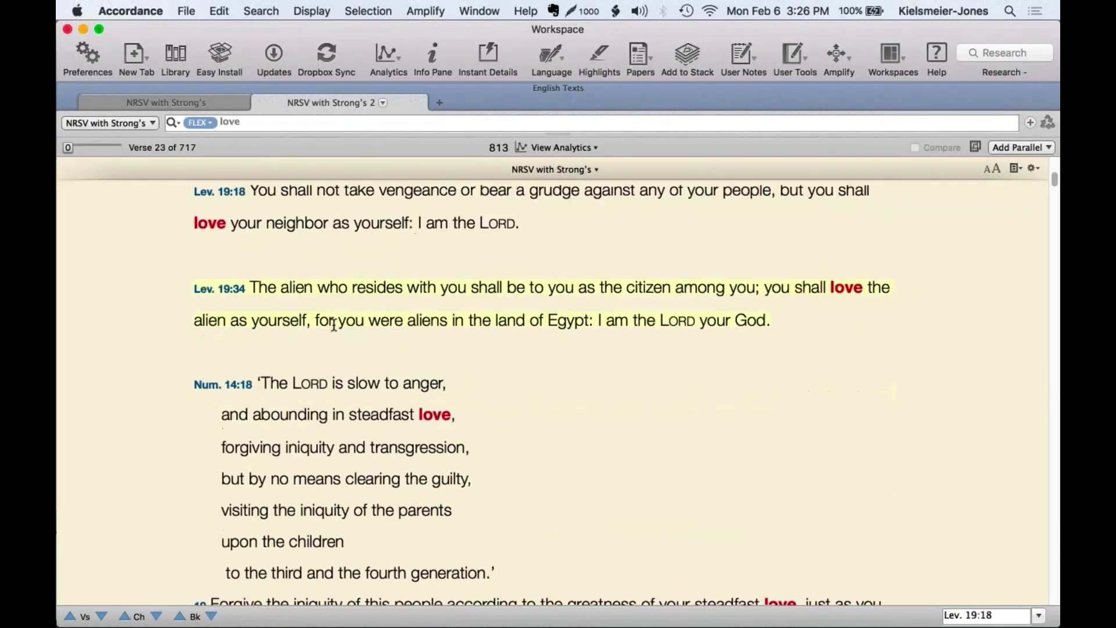
scroll(334, 324, "down", 3)
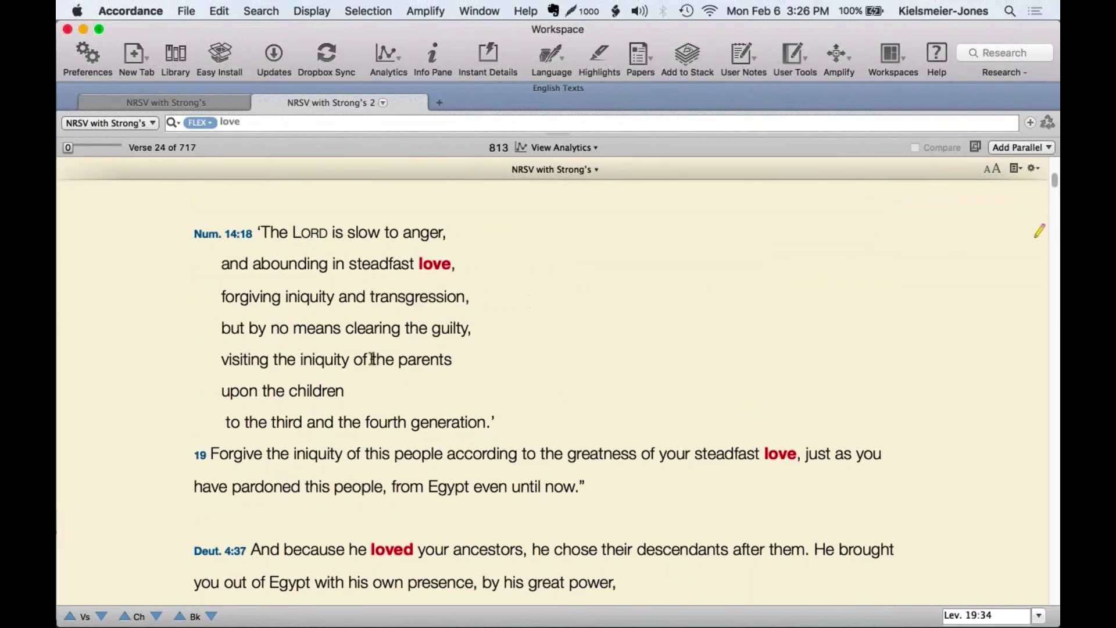
scroll(373, 356, "down", 2)
- Reduce the results' text size, then select the text of Deut. 4:37 and clear the selection
left_click(987, 170)
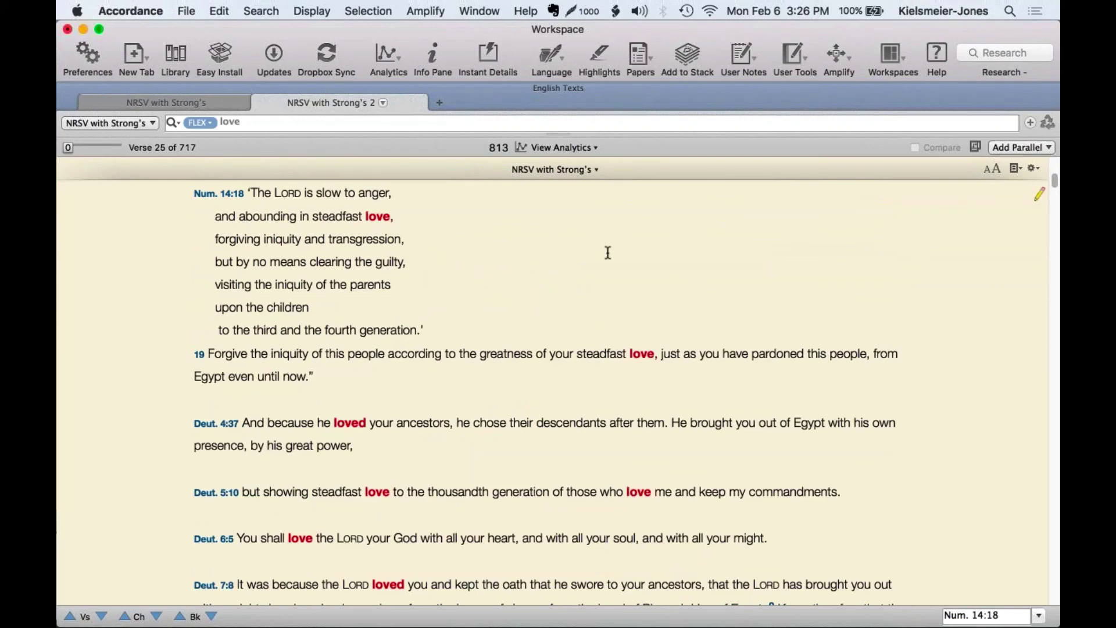
scroll(352, 307, "down", 4)
triple_click(350, 312)
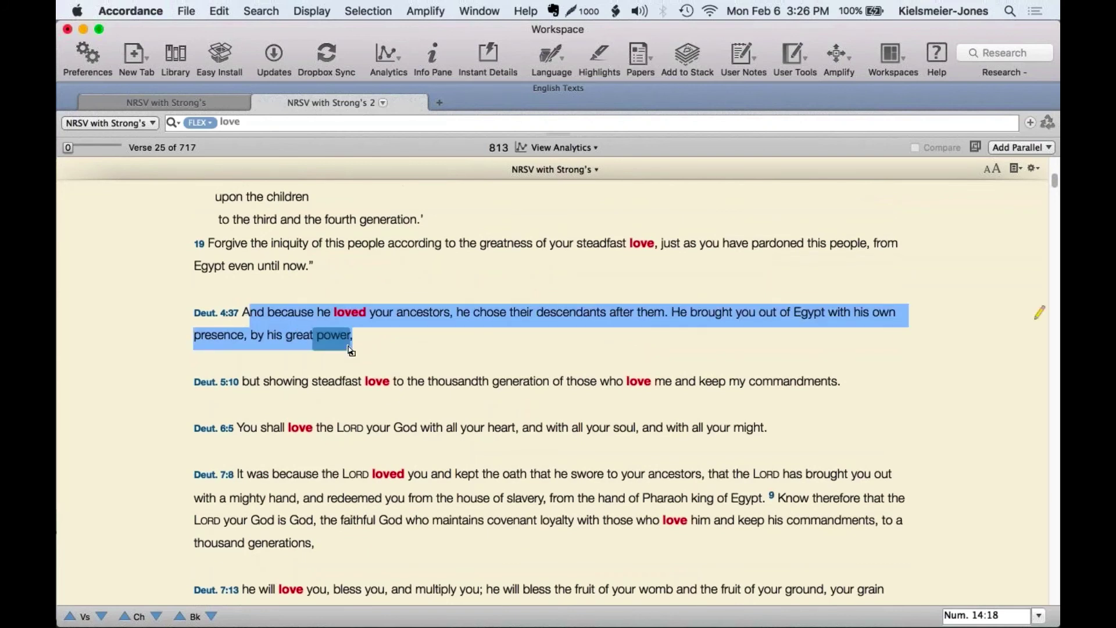
left_click(350, 347)
scroll(378, 354, "down", 2)
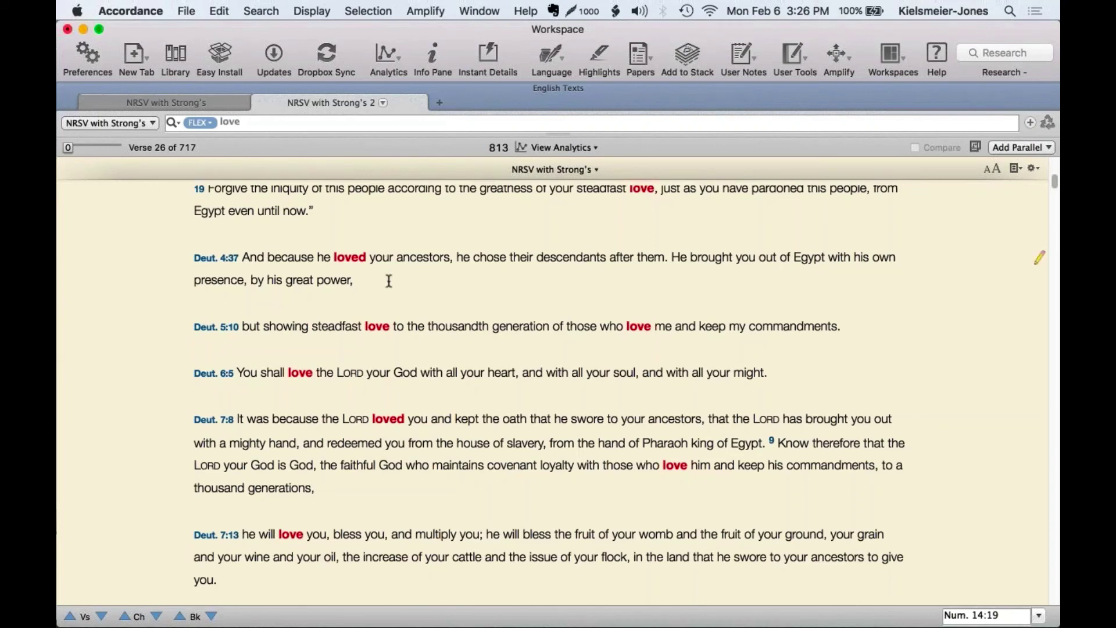
left_click(244, 259, "shift")
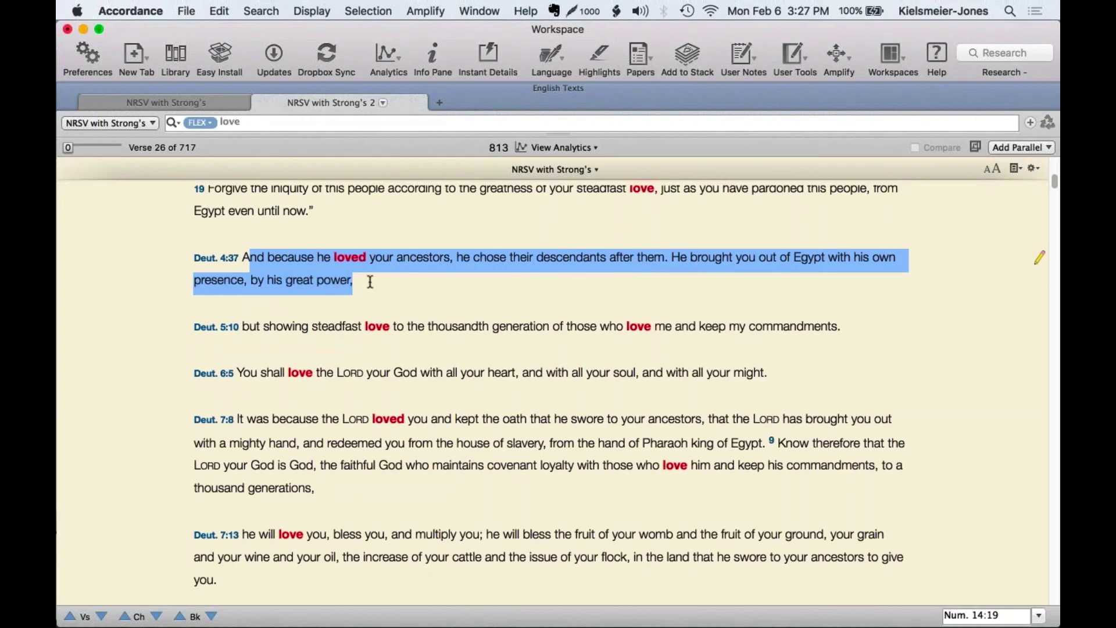
scroll(370, 281, "down", 2)
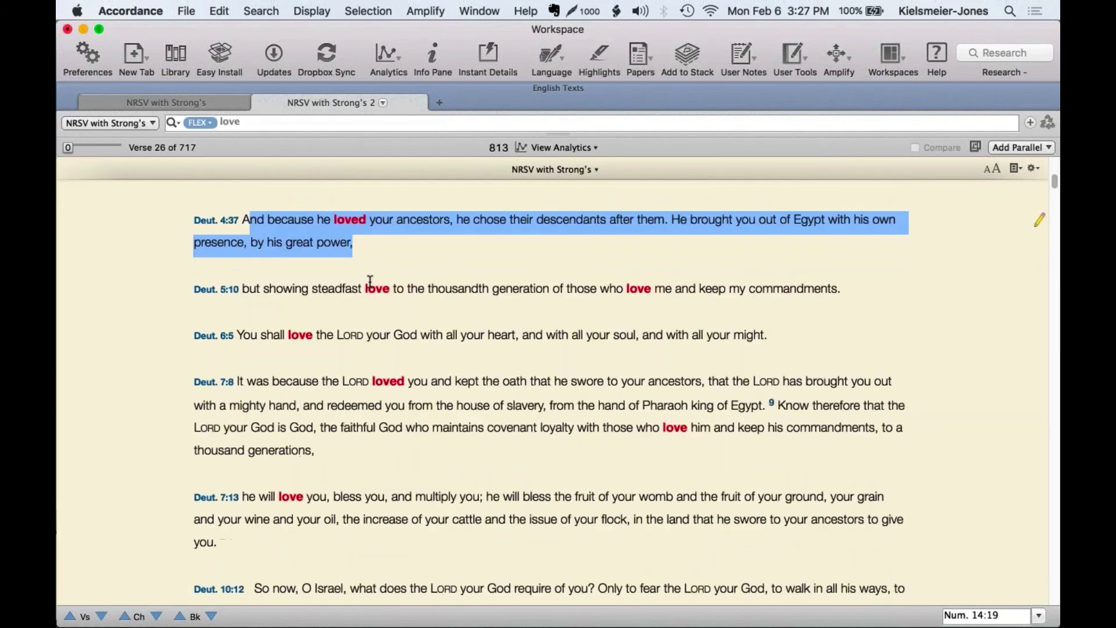
left_click(304, 257)
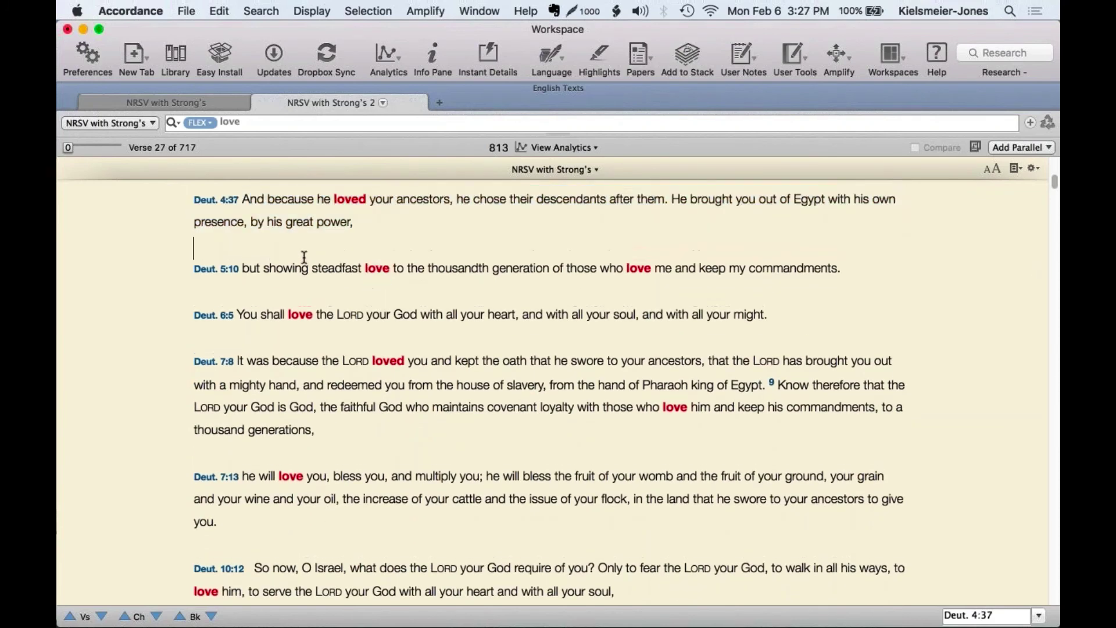
- Add the Info Pane for Deut. 4:37 parallel to the NRSV search results
scroll(304, 256, "down", 1)
scroll(122, 187, "up", 1)
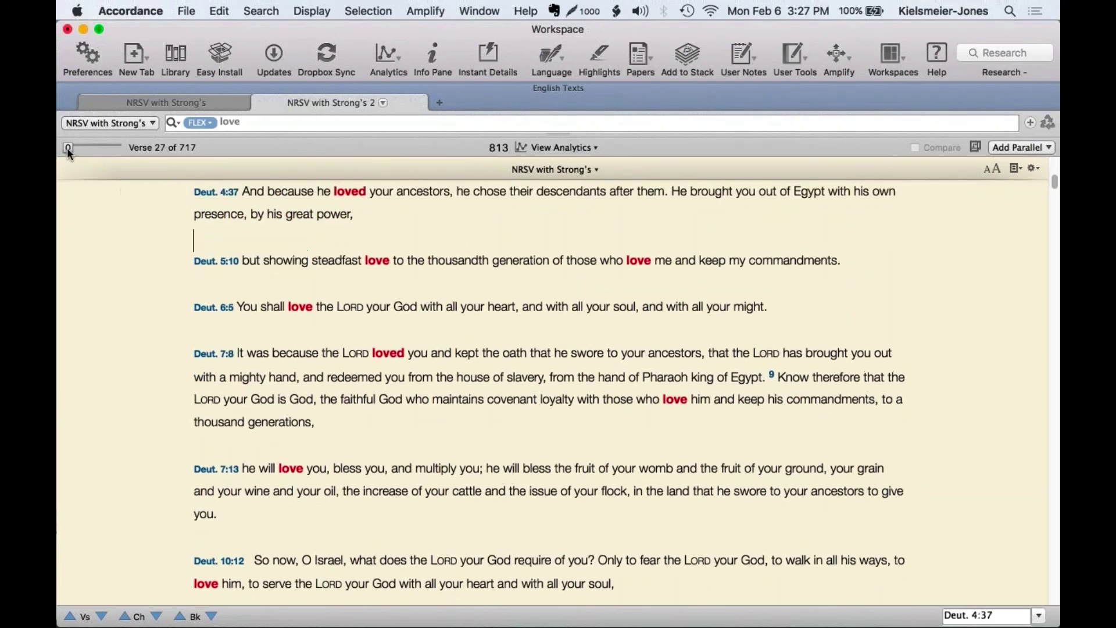
mouse_move(68, 148)
left_mouse_down()
mouse_move(110, 149)
mouse_move(61, 149)
left_mouse_up()
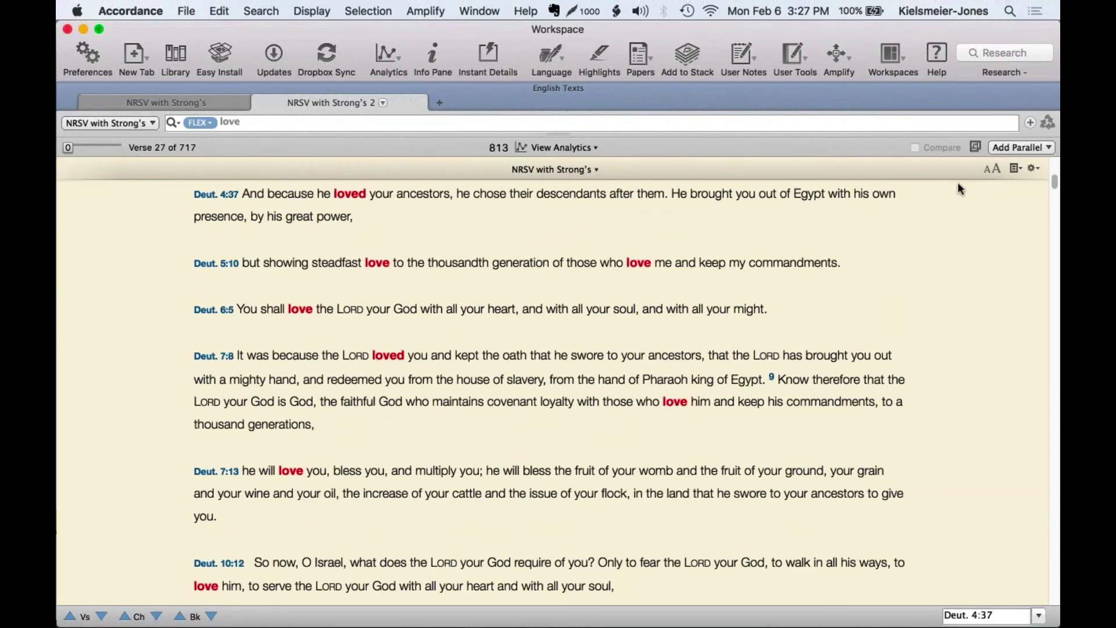
left_click(1000, 148)
left_click(926, 160)
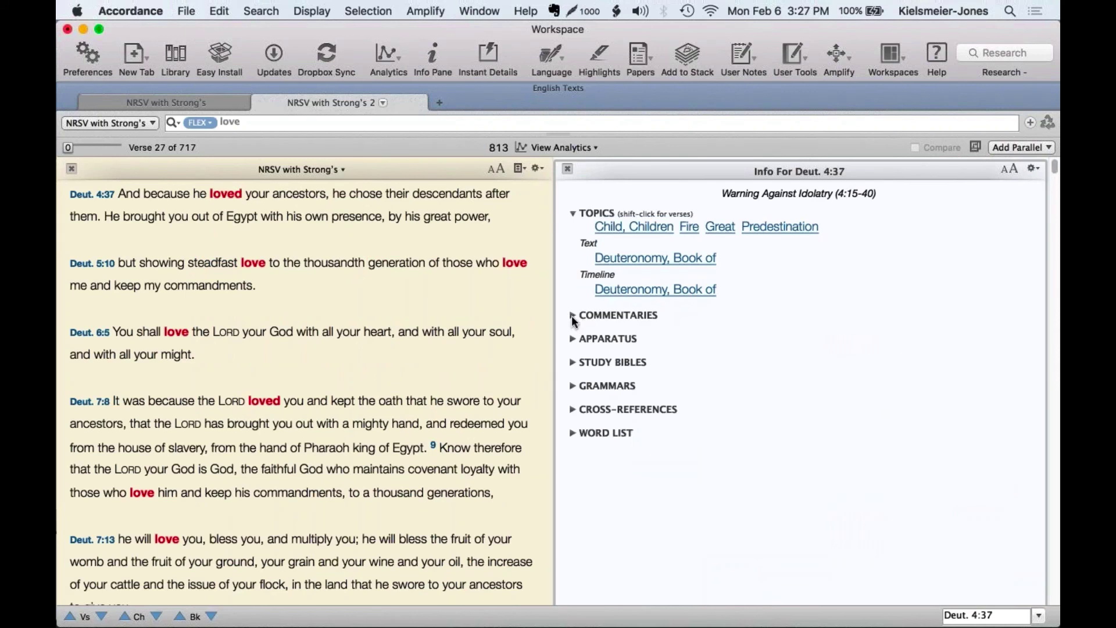
- Reorder the Info Pane sections to Study Bibles, Commentaries, Word List, Topics, Grammars, Cross-References and Apparatus
mouse_move(601, 315)
left_mouse_down()
mouse_move(605, 209)
mouse_move(601, 322)
left_mouse_up()
left_click_drag(607, 315, 598, 207)
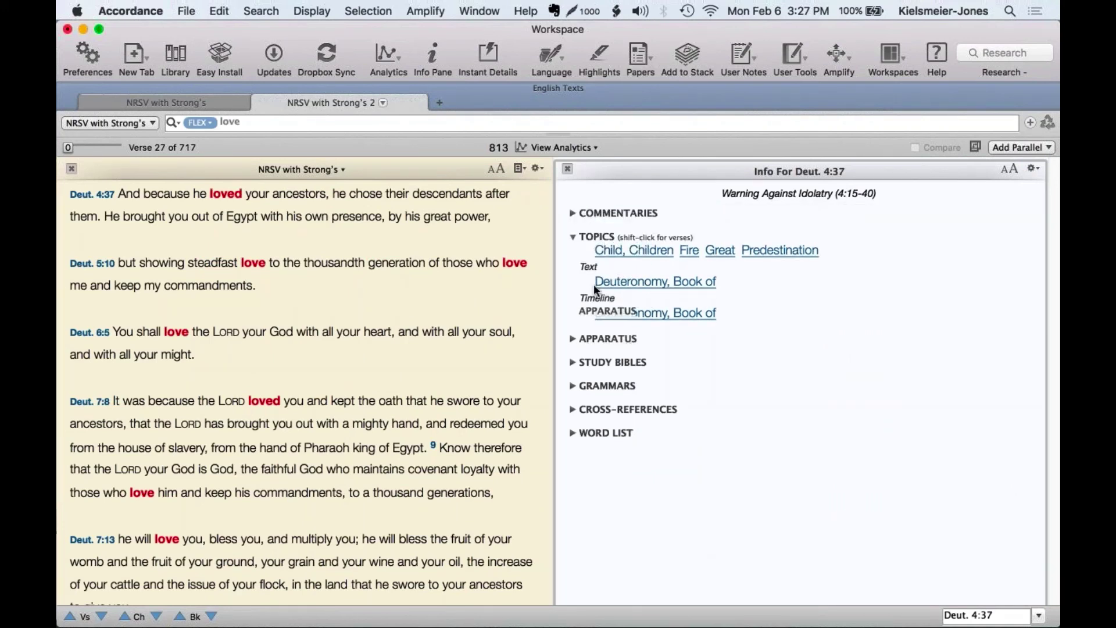
left_click_drag(594, 287, 595, 223)
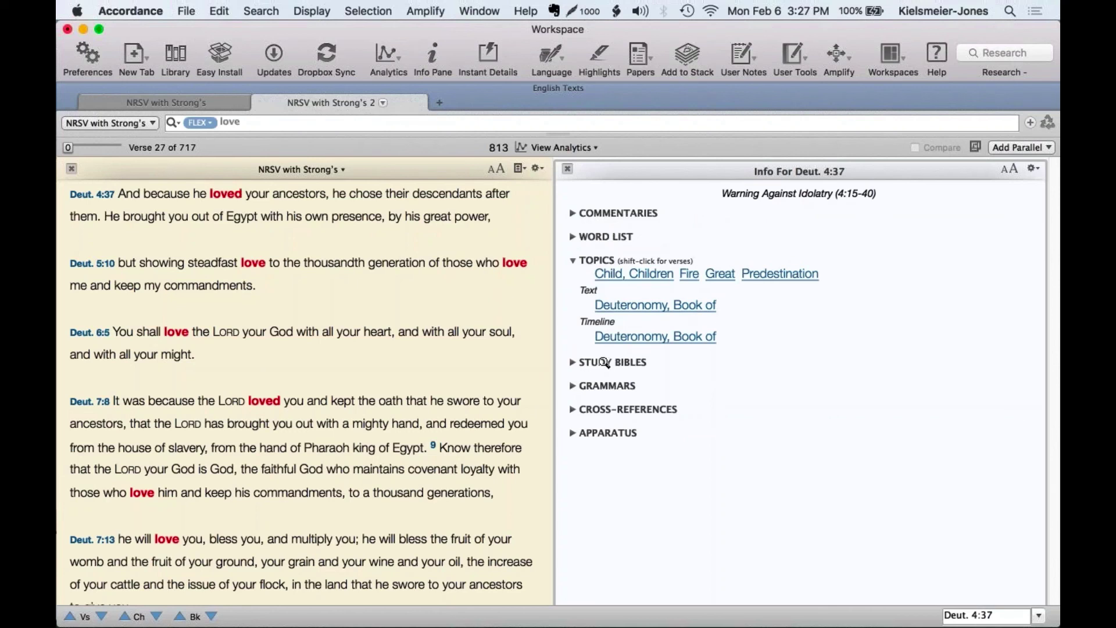
left_click_drag(605, 362, 595, 189)
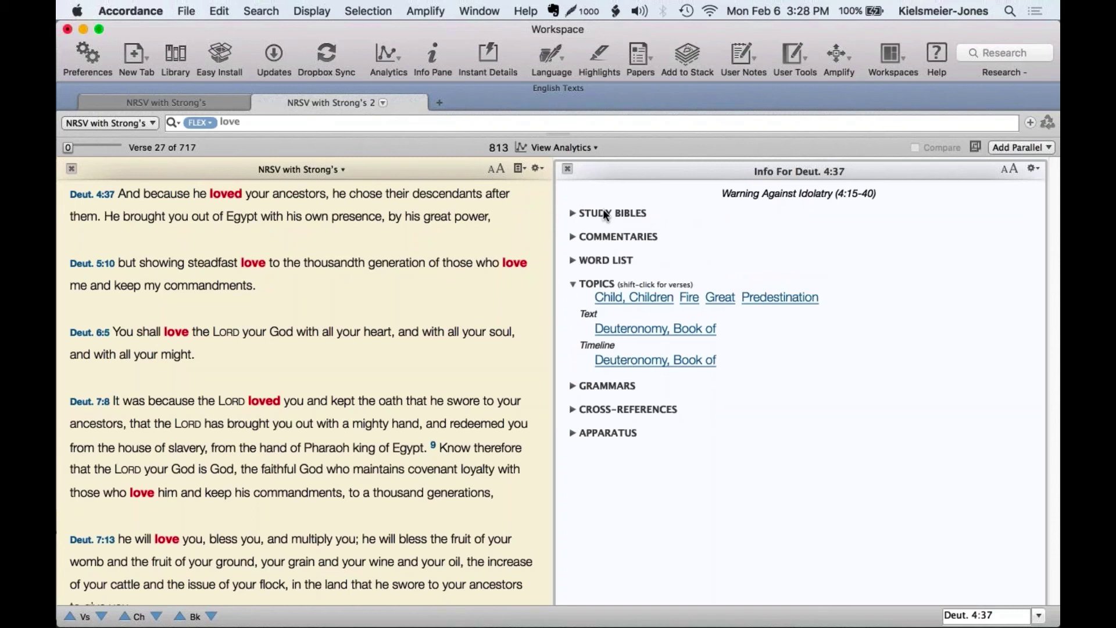
mouse_move(605, 214)
left_mouse_down()
mouse_move(605, 245)
mouse_move(601, 213)
left_mouse_up()
- Expand Study Bibles and turn on Instant Details to preview the NIV Study Bible note on Deut. 4:37, then open that study Bible in parallel
left_click(574, 214)
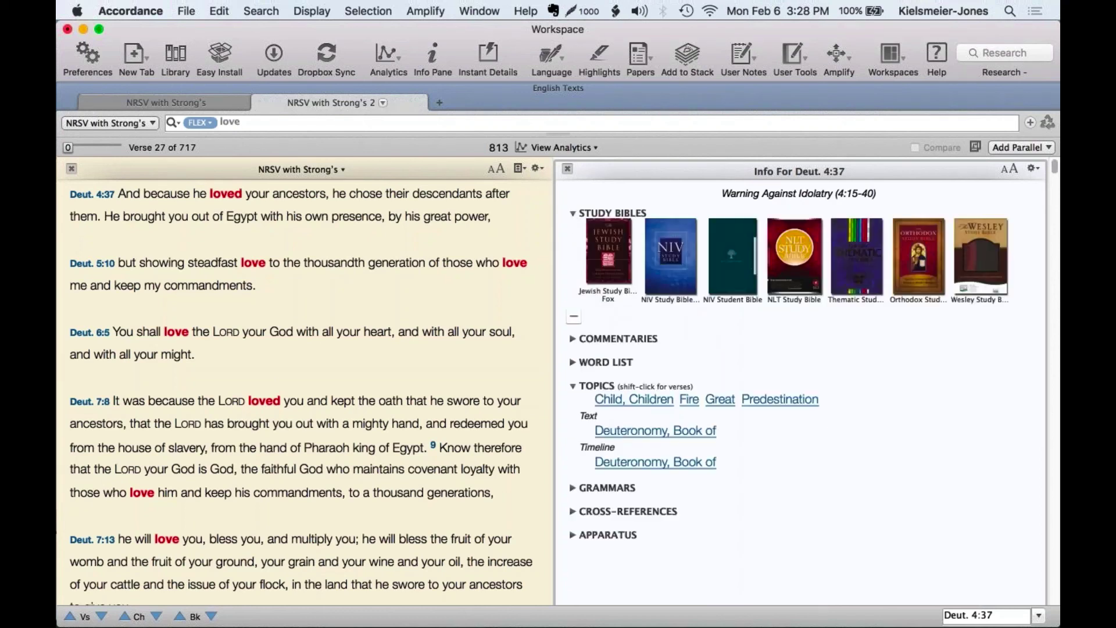
left_click(488, 52)
mouse_move(670, 261)
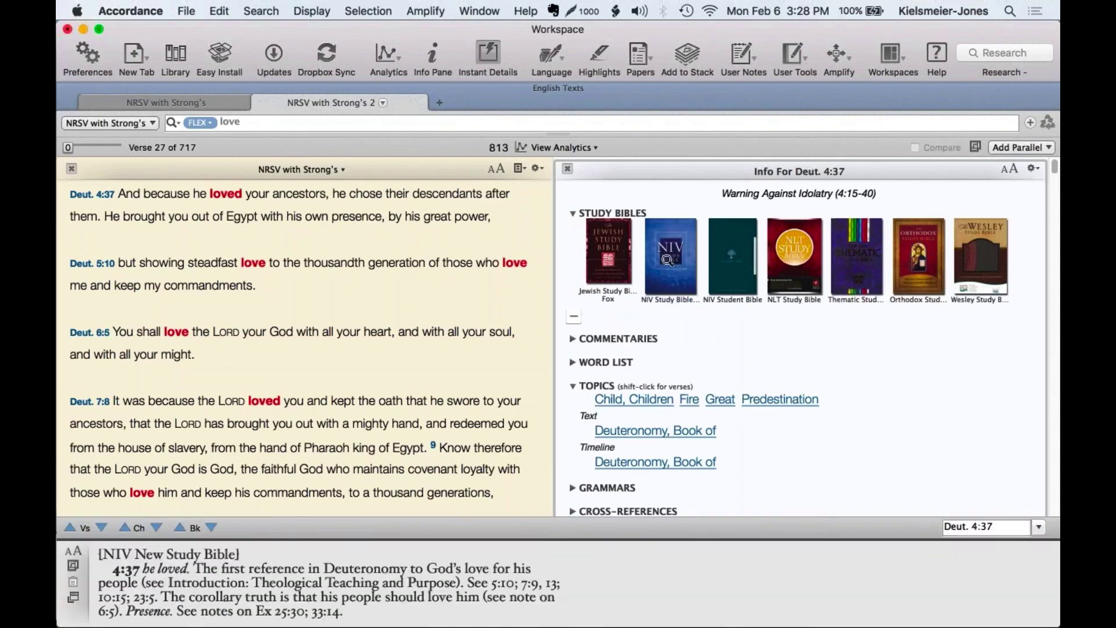
left_click(669, 260)
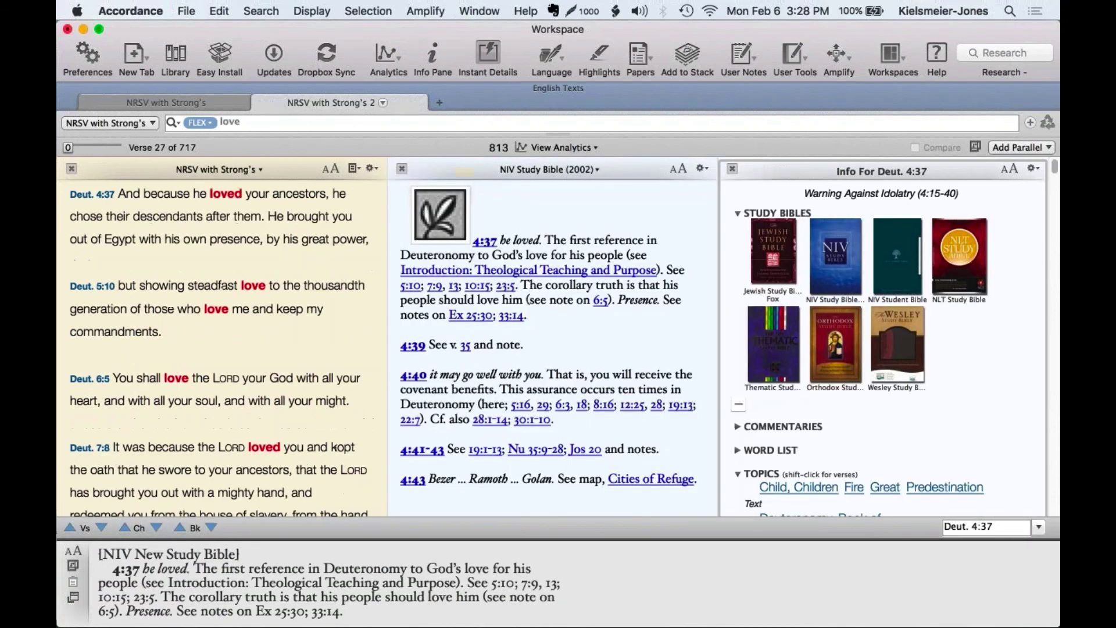
- Close the NIV Study Bible and Info Pane, then add the Info Pane again and preview the NIV Study Bible note
left_click(731, 169)
left_click(569, 169)
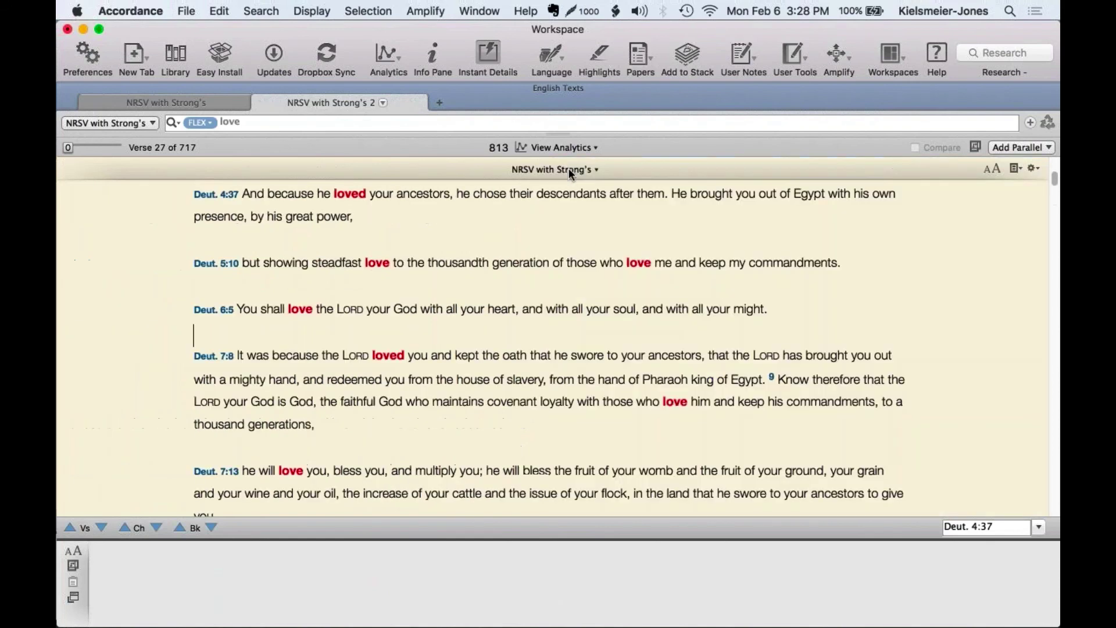
left_click(1008, 147)
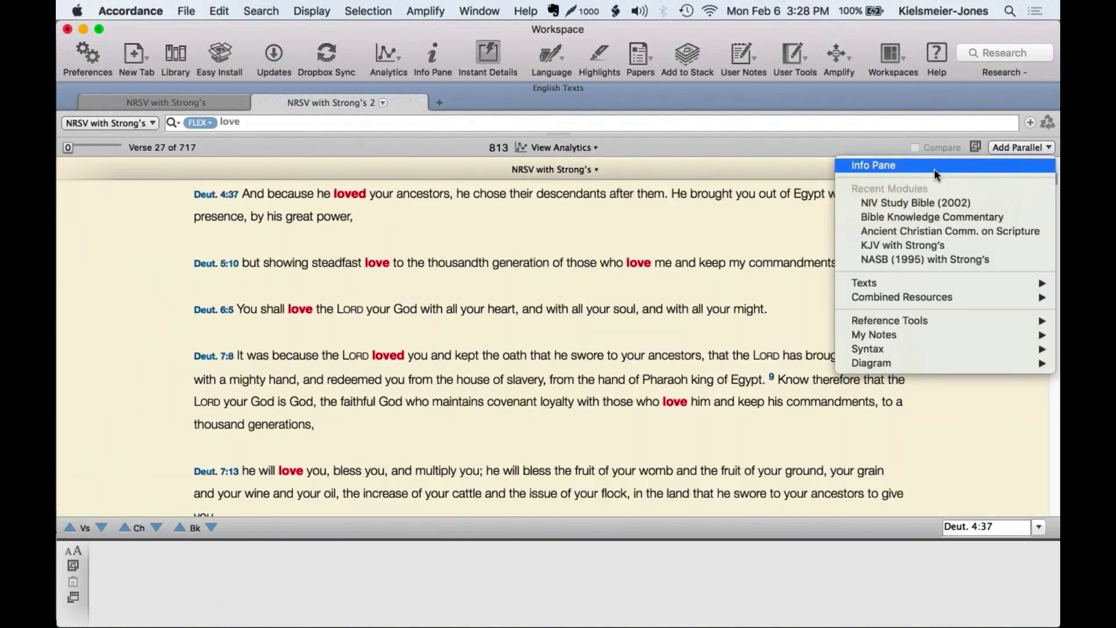
left_click(933, 169)
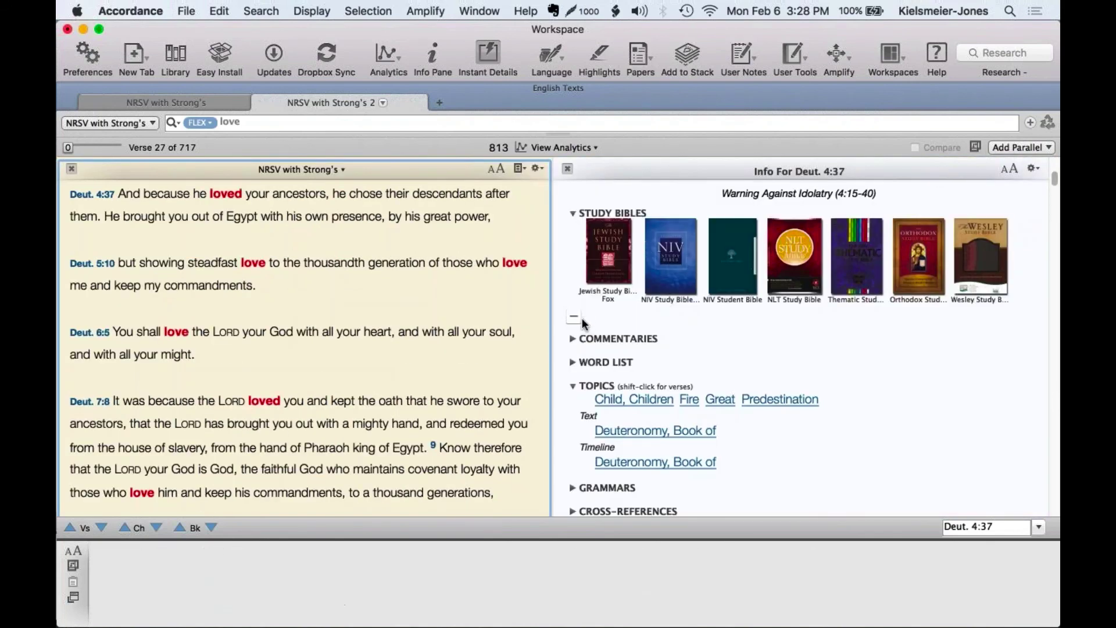
mouse_move(670, 262)
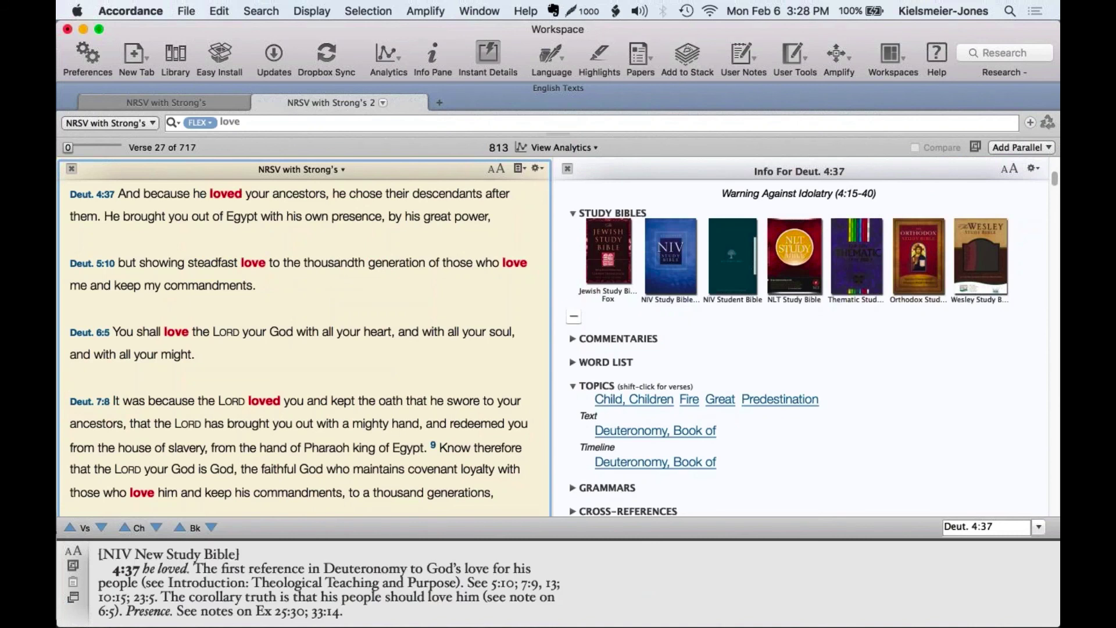
- Collapse the Study Bibles and Topics sections of the Info Pane and expand Commentaries
left_click(573, 213)
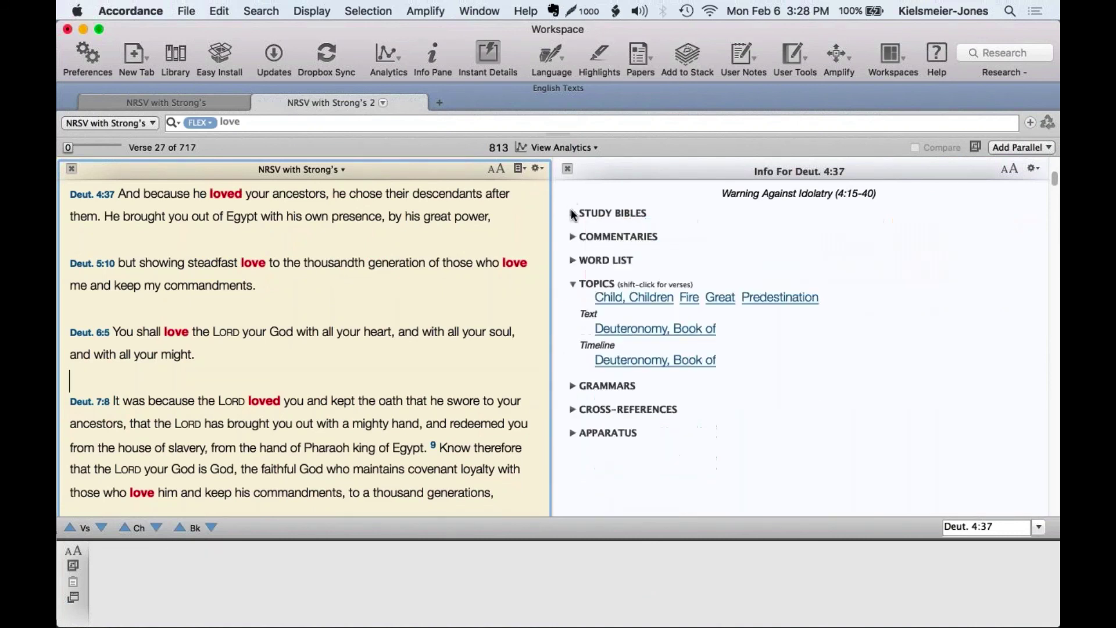
left_click(572, 284)
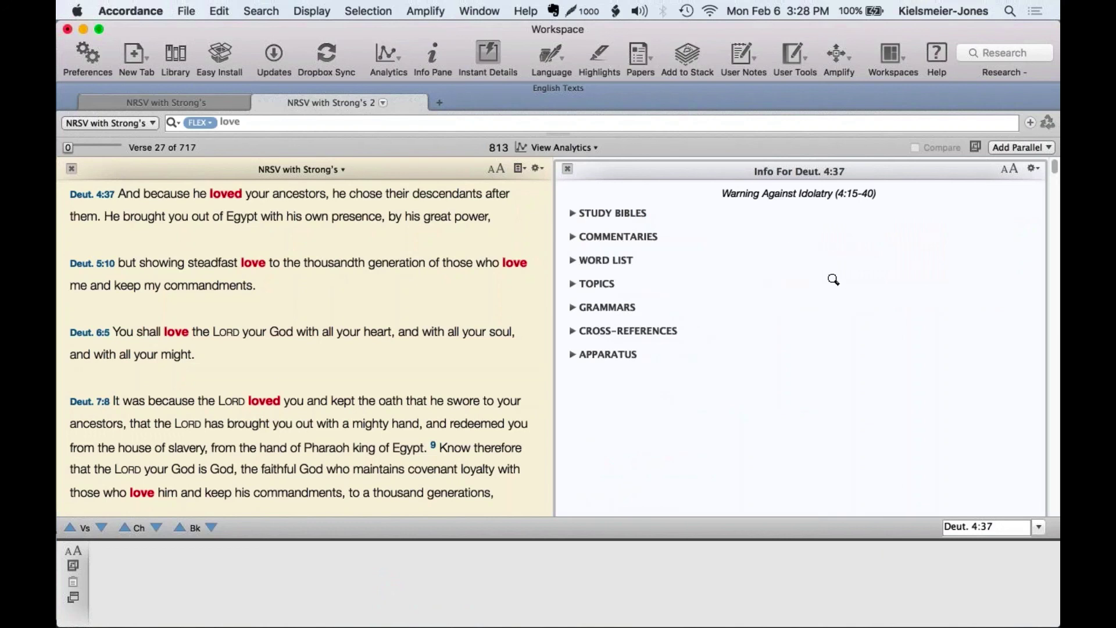
left_click(581, 238)
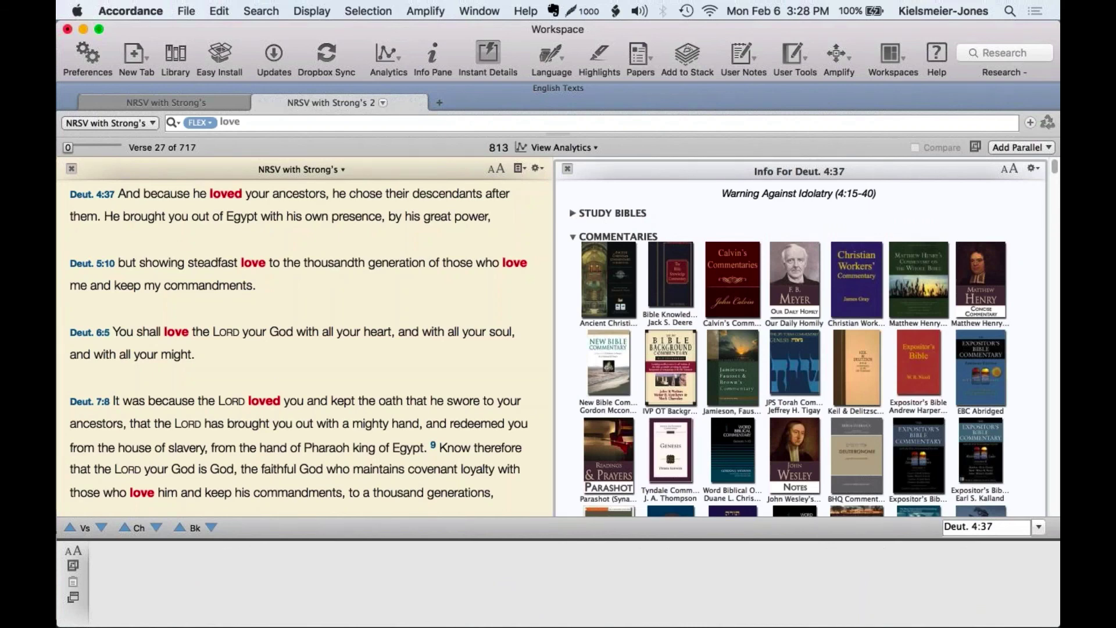
- Preview the Bible Knowledge Commentary entry, look through the commentaries covering Deut. 4:37 and close the Info Pane
mouse_move(664, 315)
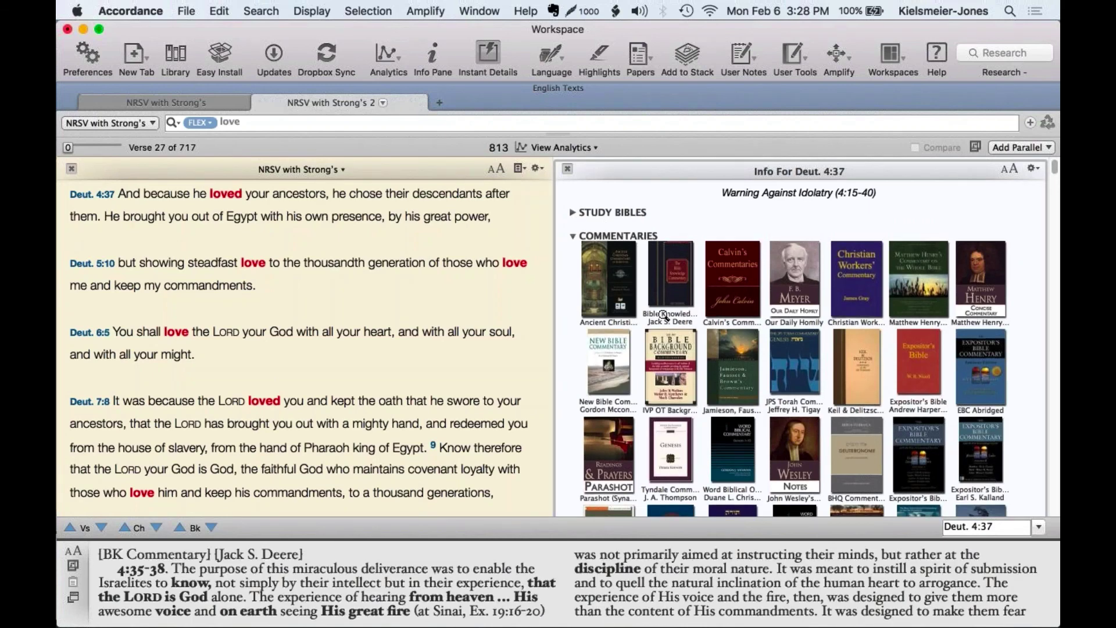
scroll(664, 315, "down", 10)
scroll(665, 316, "up", 10)
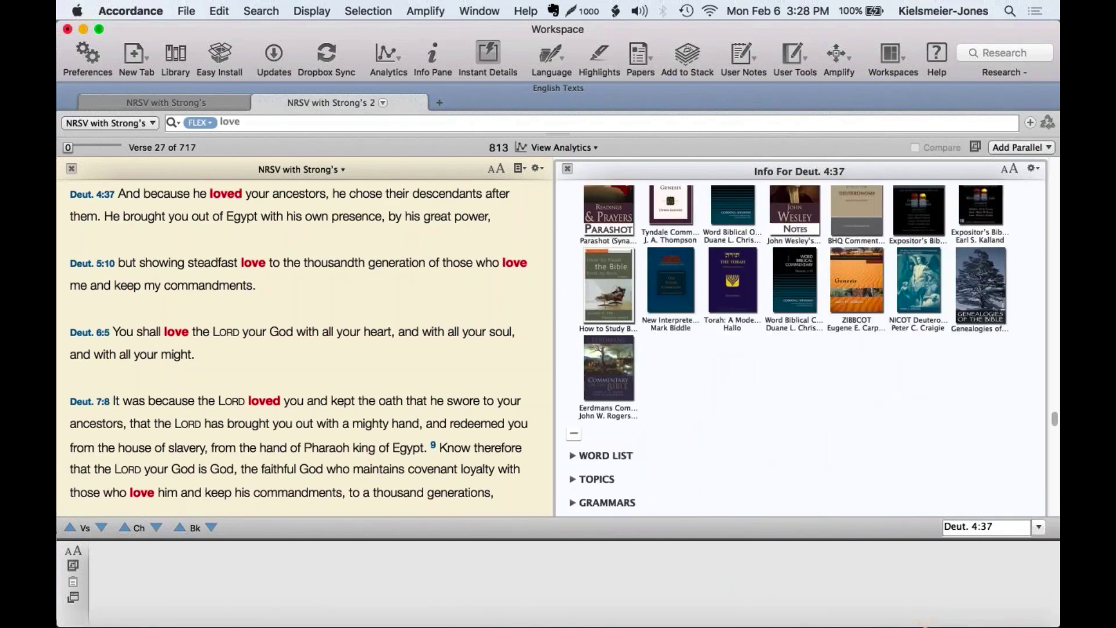
scroll(649, 313, "down", 5)
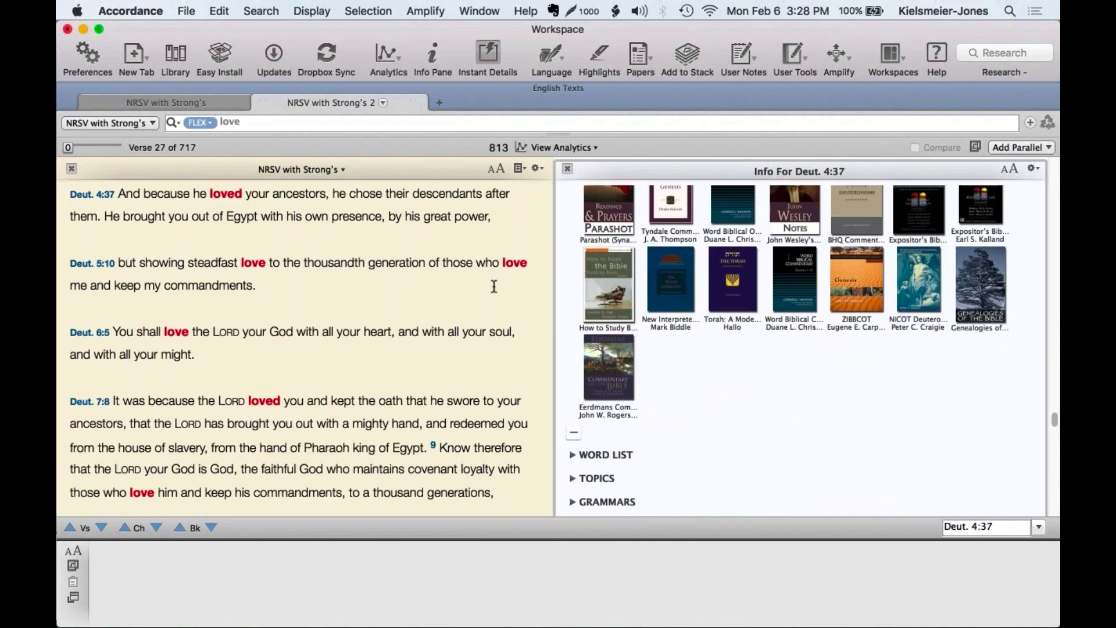
left_click(568, 169)
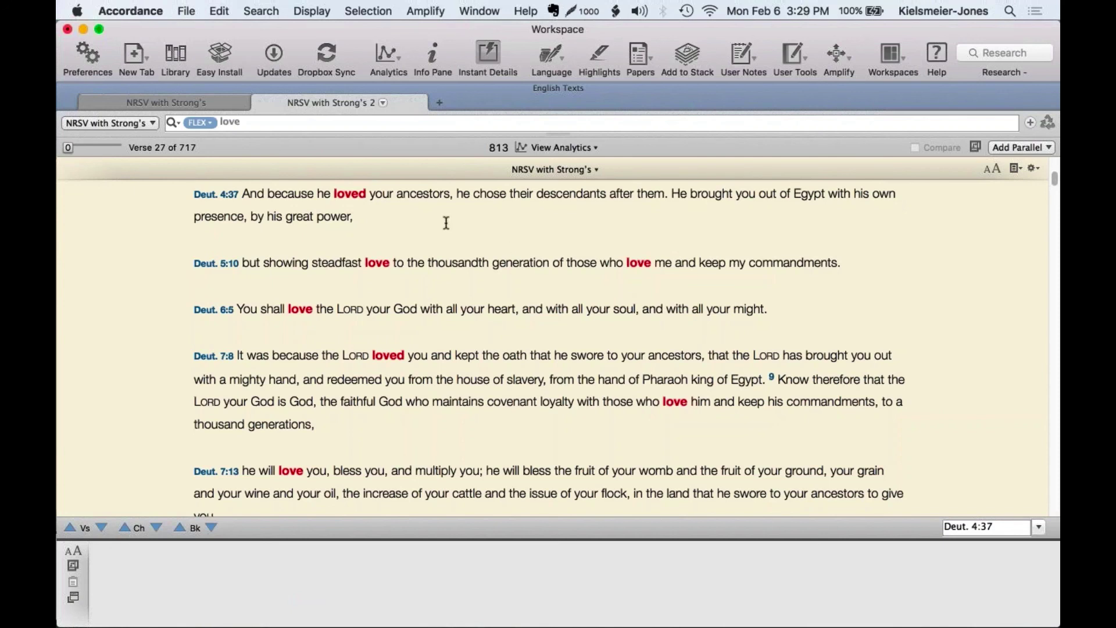
- Review the default settings for new search tabs in the preferences, including the added context, and close them without saving
left_click(131, 11)
left_click(166, 163)
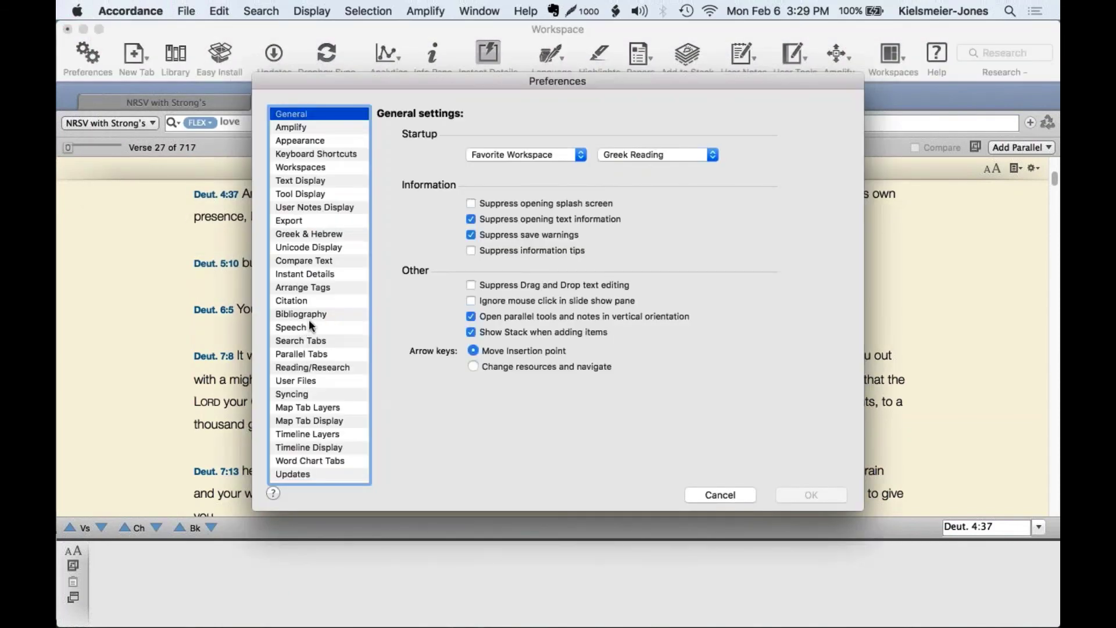
left_click(311, 341)
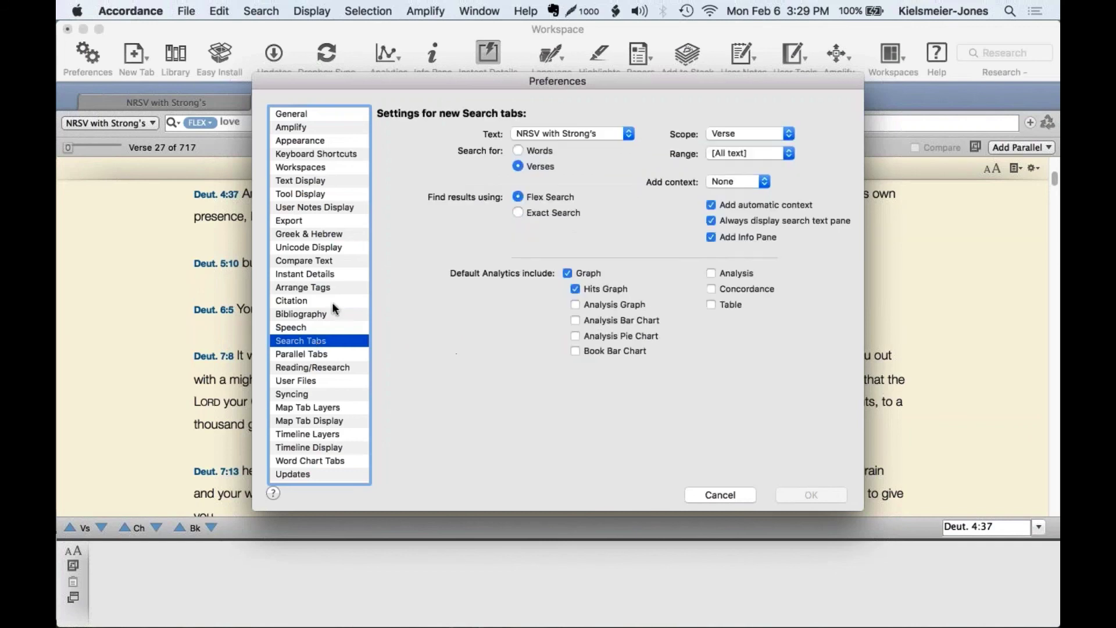
left_click_drag(512, 85, 411, 83)
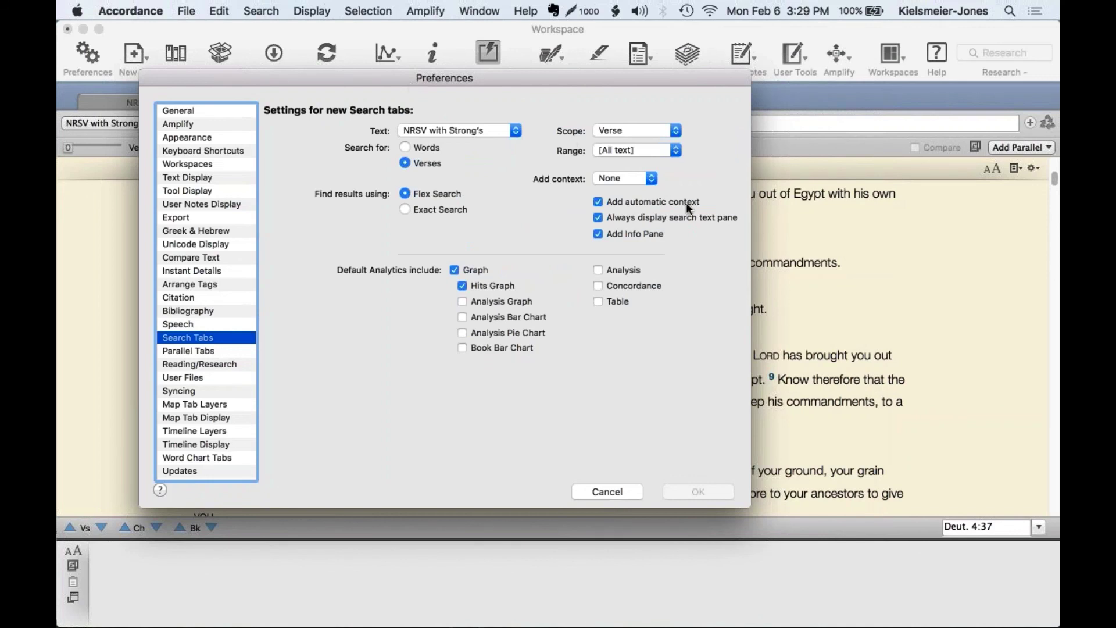
left_click(613, 177)
left_click(613, 177)
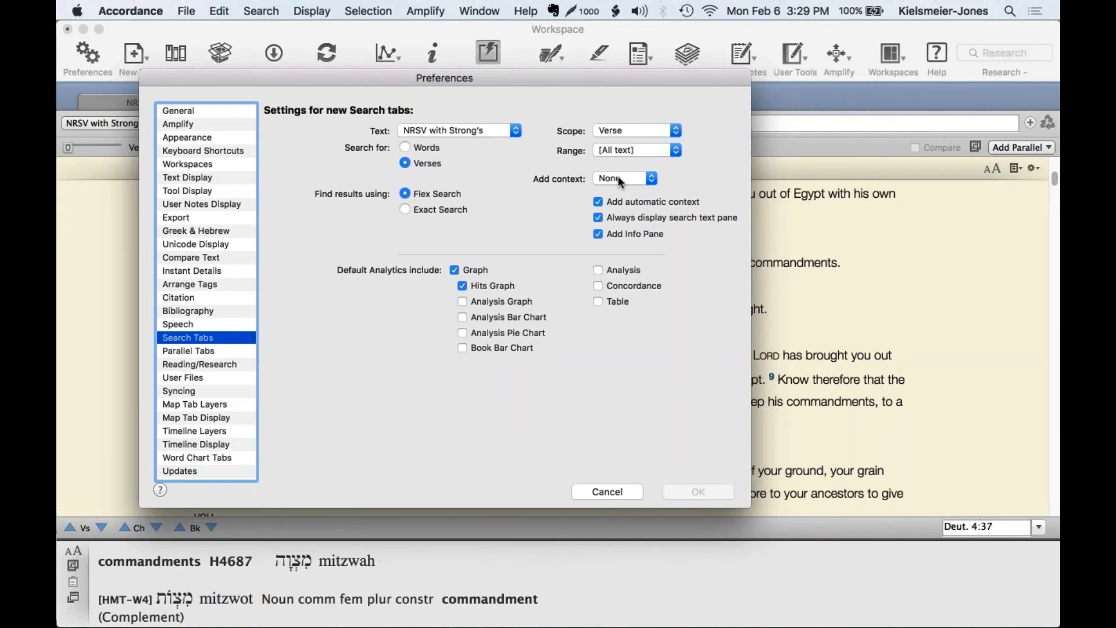
left_click(588, 490)
left_click(446, 7)
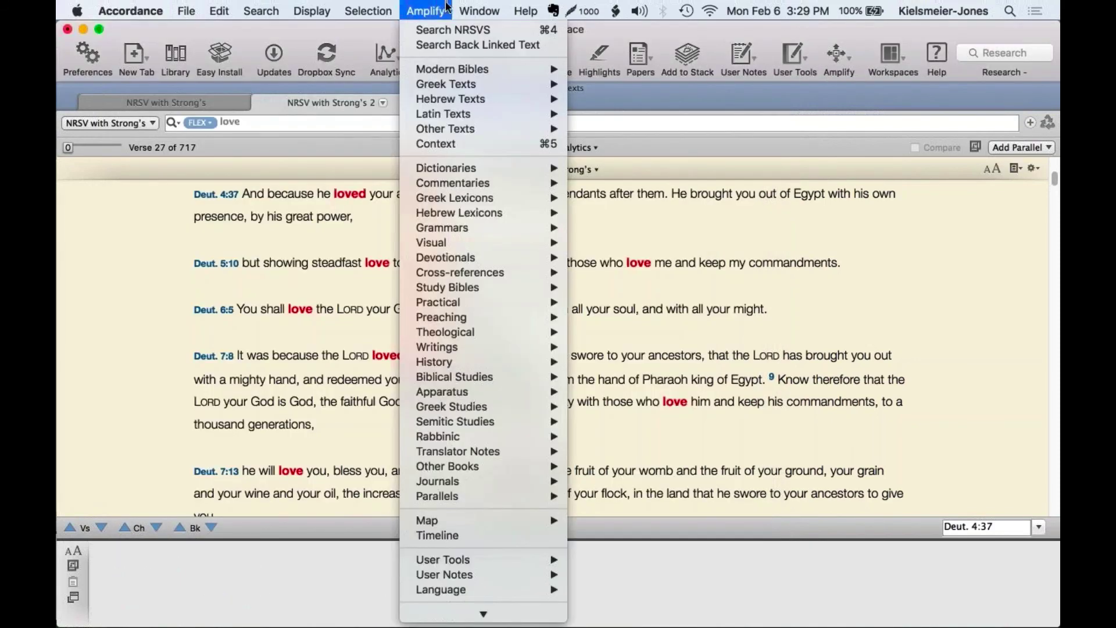
mouse_move(372, 11)
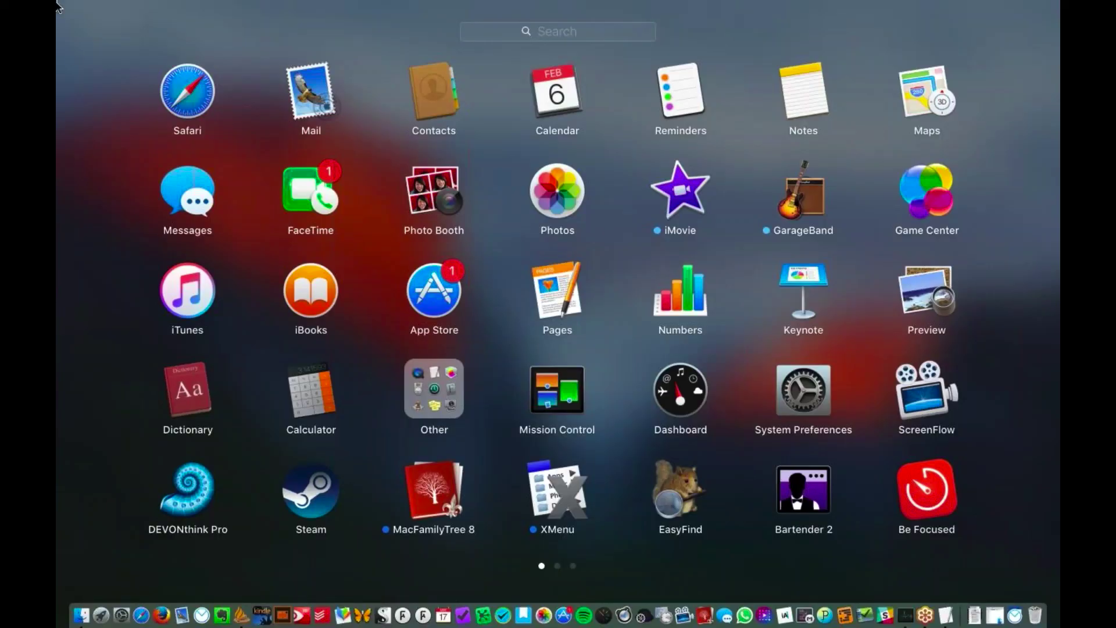
left_click(57, 3)
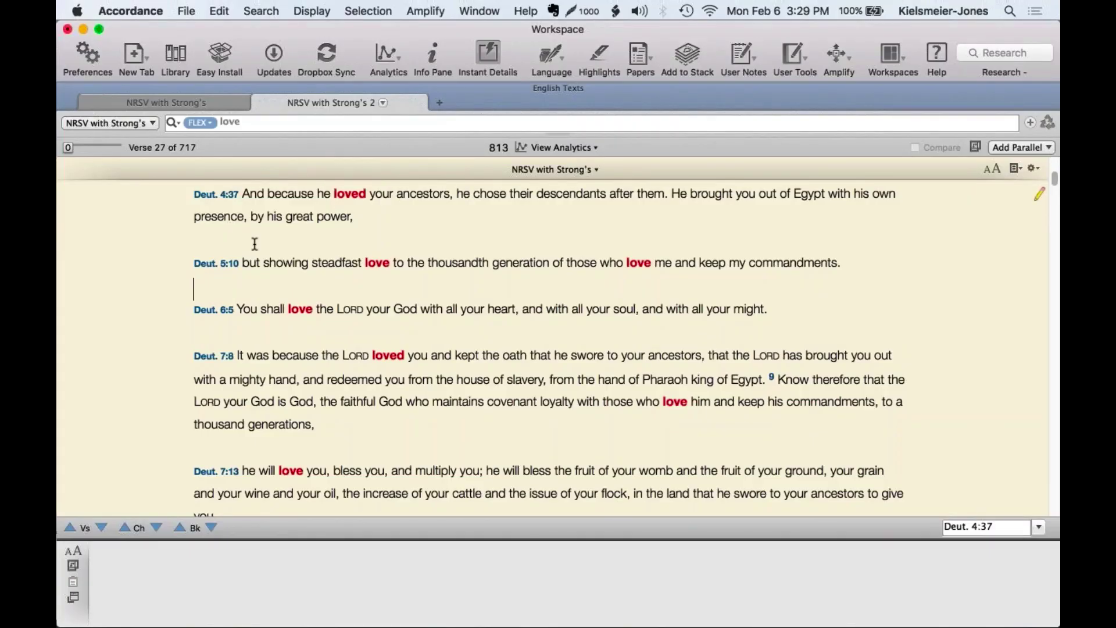
- Reopen the search tab preferences, choose None as the added context for new search tabs, and save the settings
left_click(146, 10)
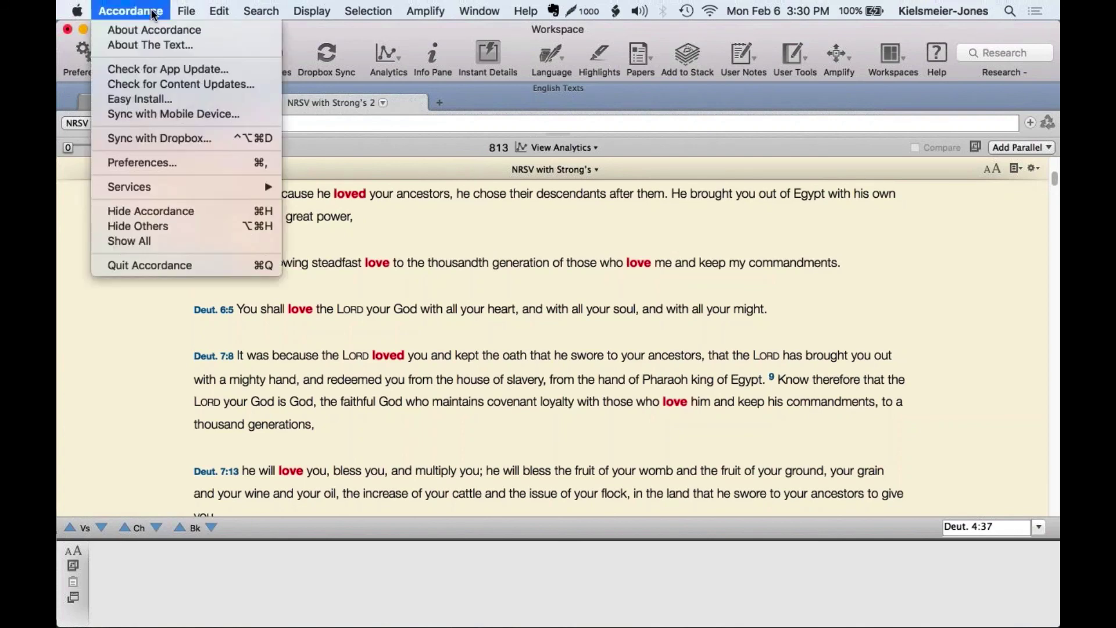
left_click(135, 163)
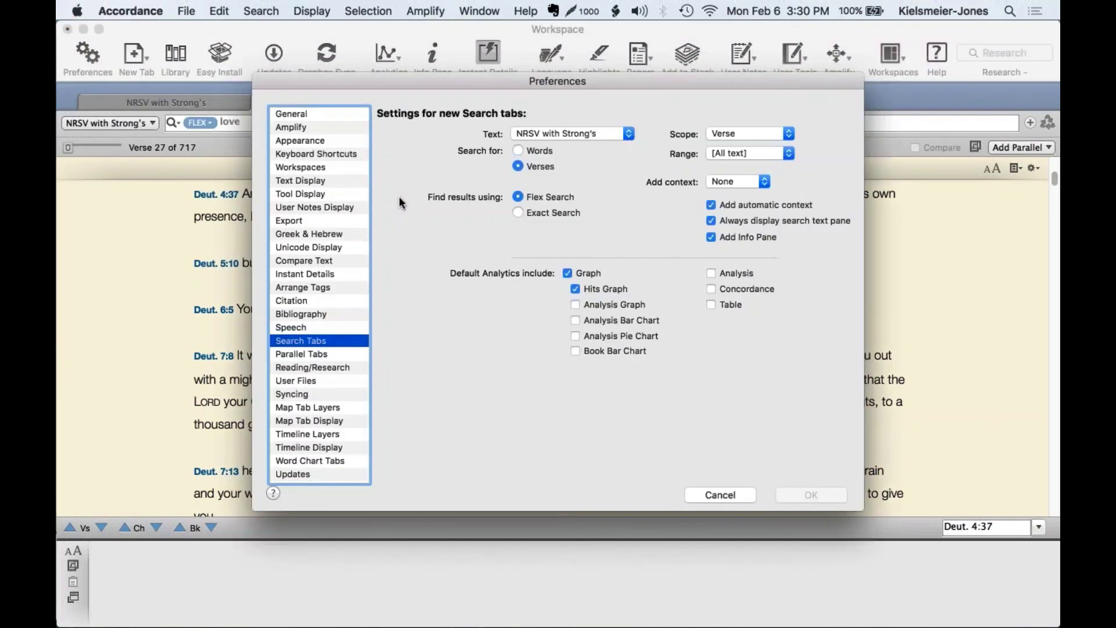
left_click_drag(585, 79, 526, 78)
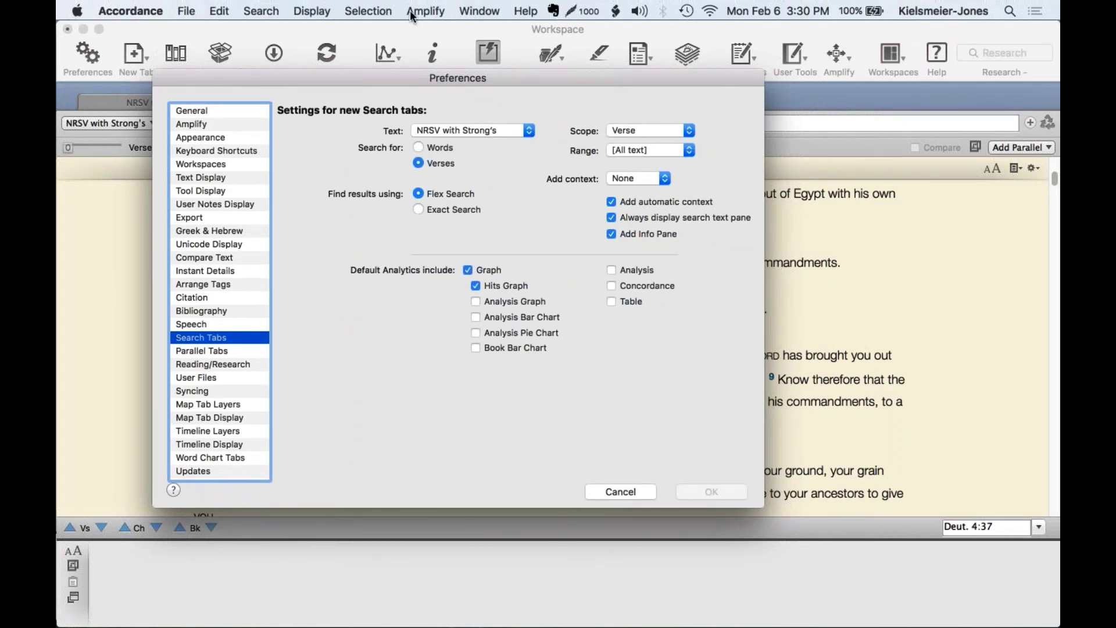
left_click(628, 180)
left_click(628, 178)
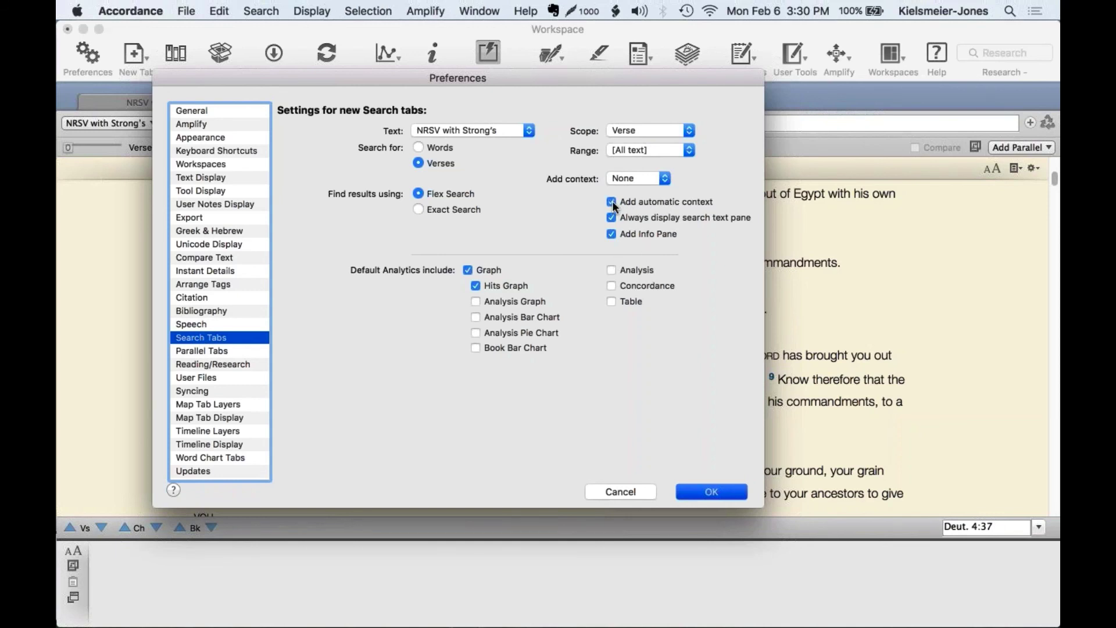
left_click(639, 179)
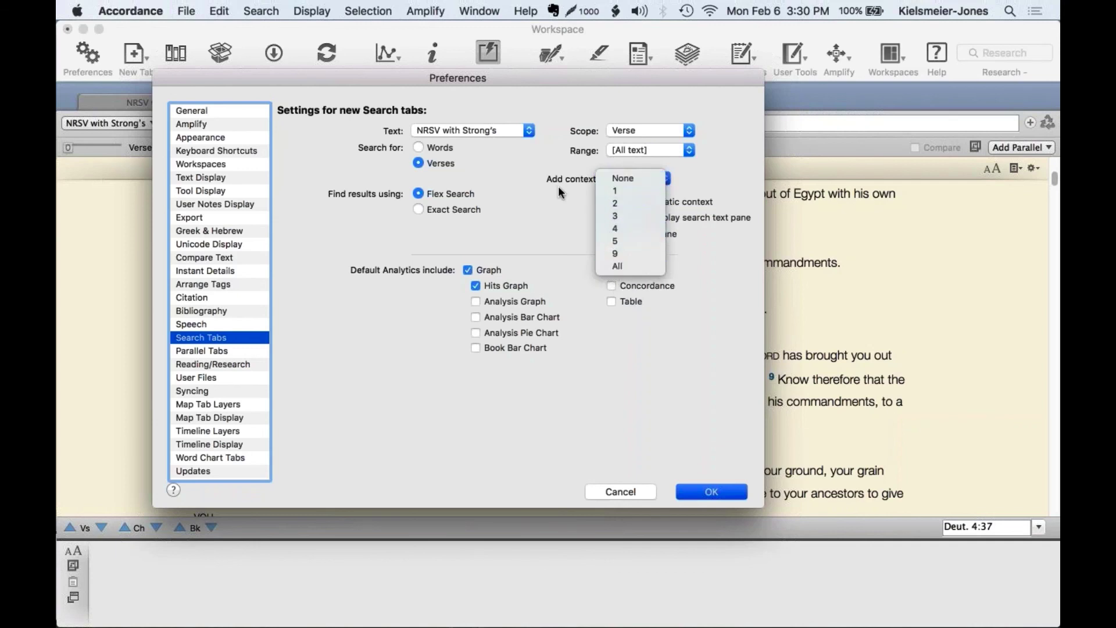
left_click(557, 222)
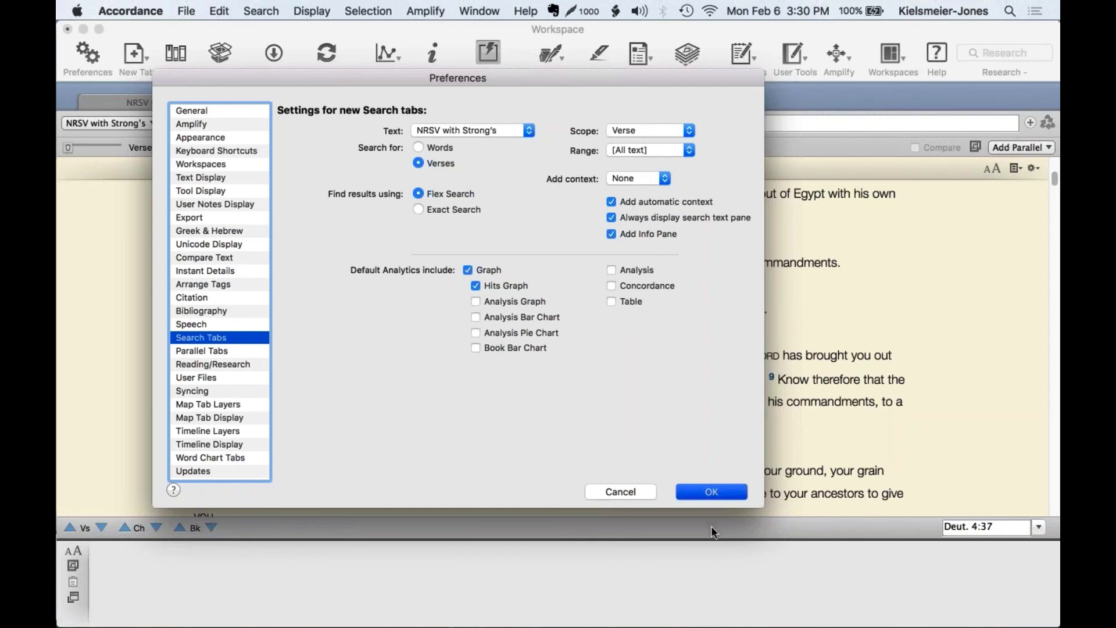
left_click(698, 493)
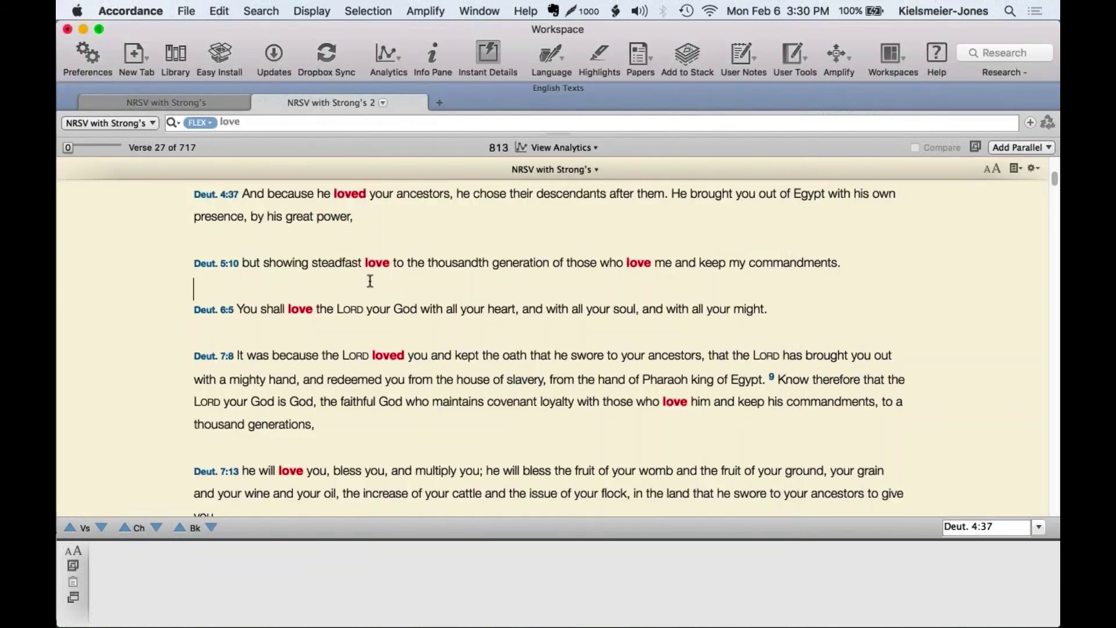
- Look through the Deuteronomy results for love with the verse context slider at 0
mouse_move(400, 409)
scroll(400, 409, "down", 5)
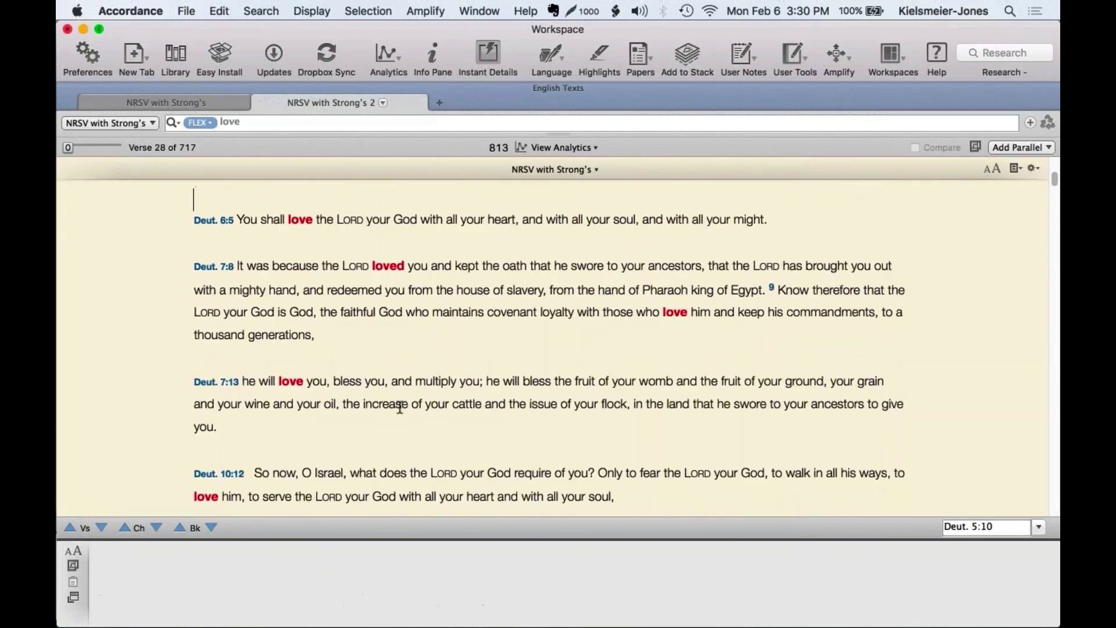
left_click_drag(85, 149, 61, 146)
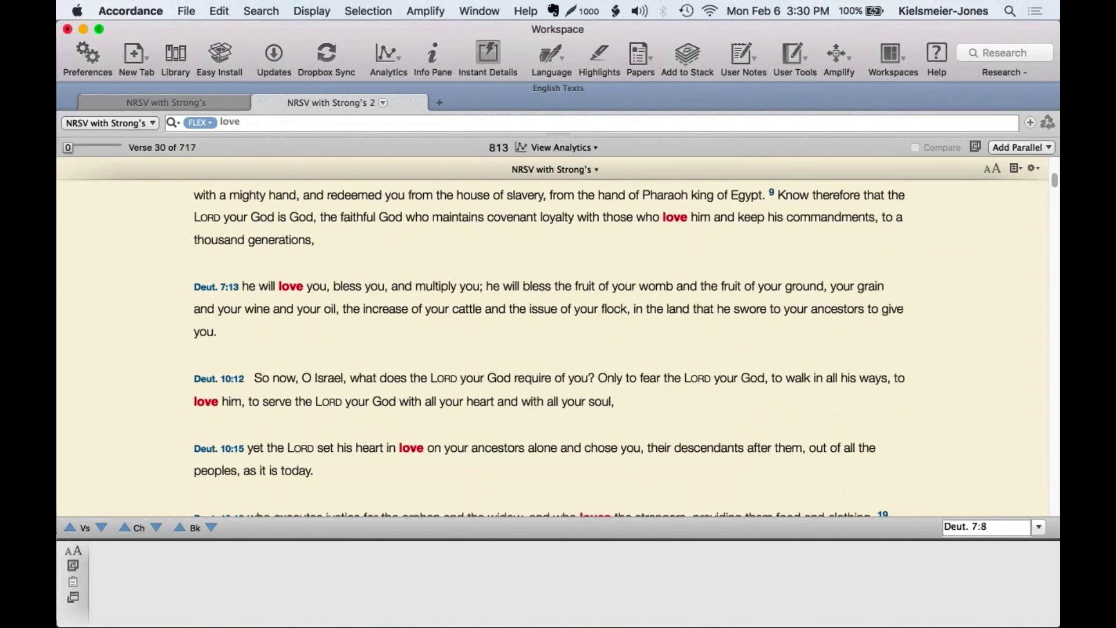
scroll(291, 366, "up", 3)
- Open the preferences for new search tabs again and move the dialog aside to review the default search options
left_click(131, 11)
left_click(157, 160)
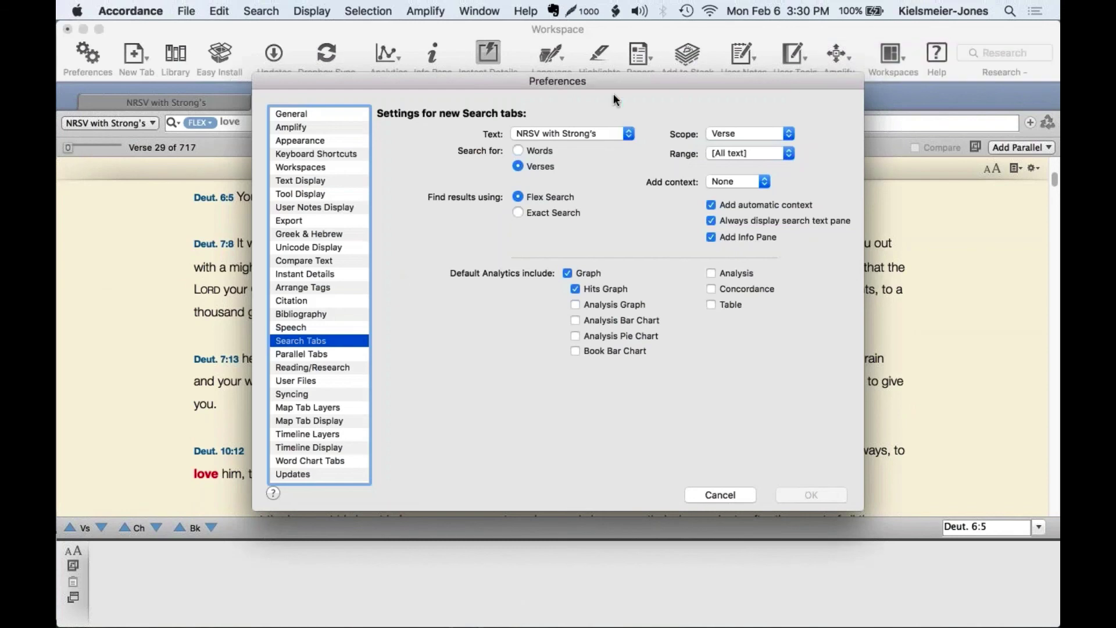
left_click_drag(612, 79, 509, 65)
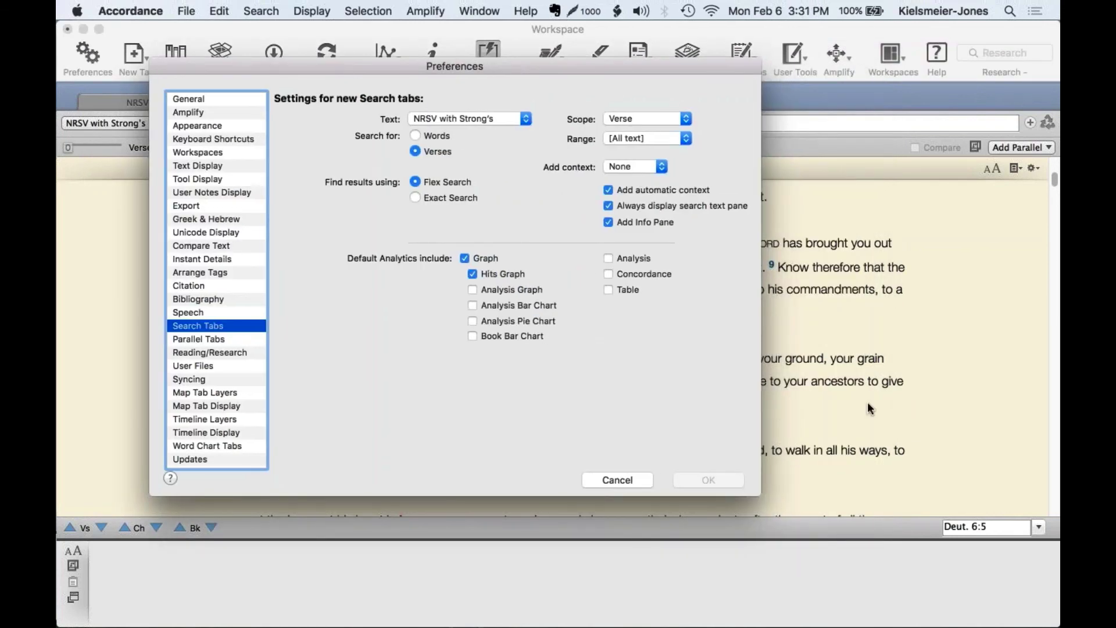